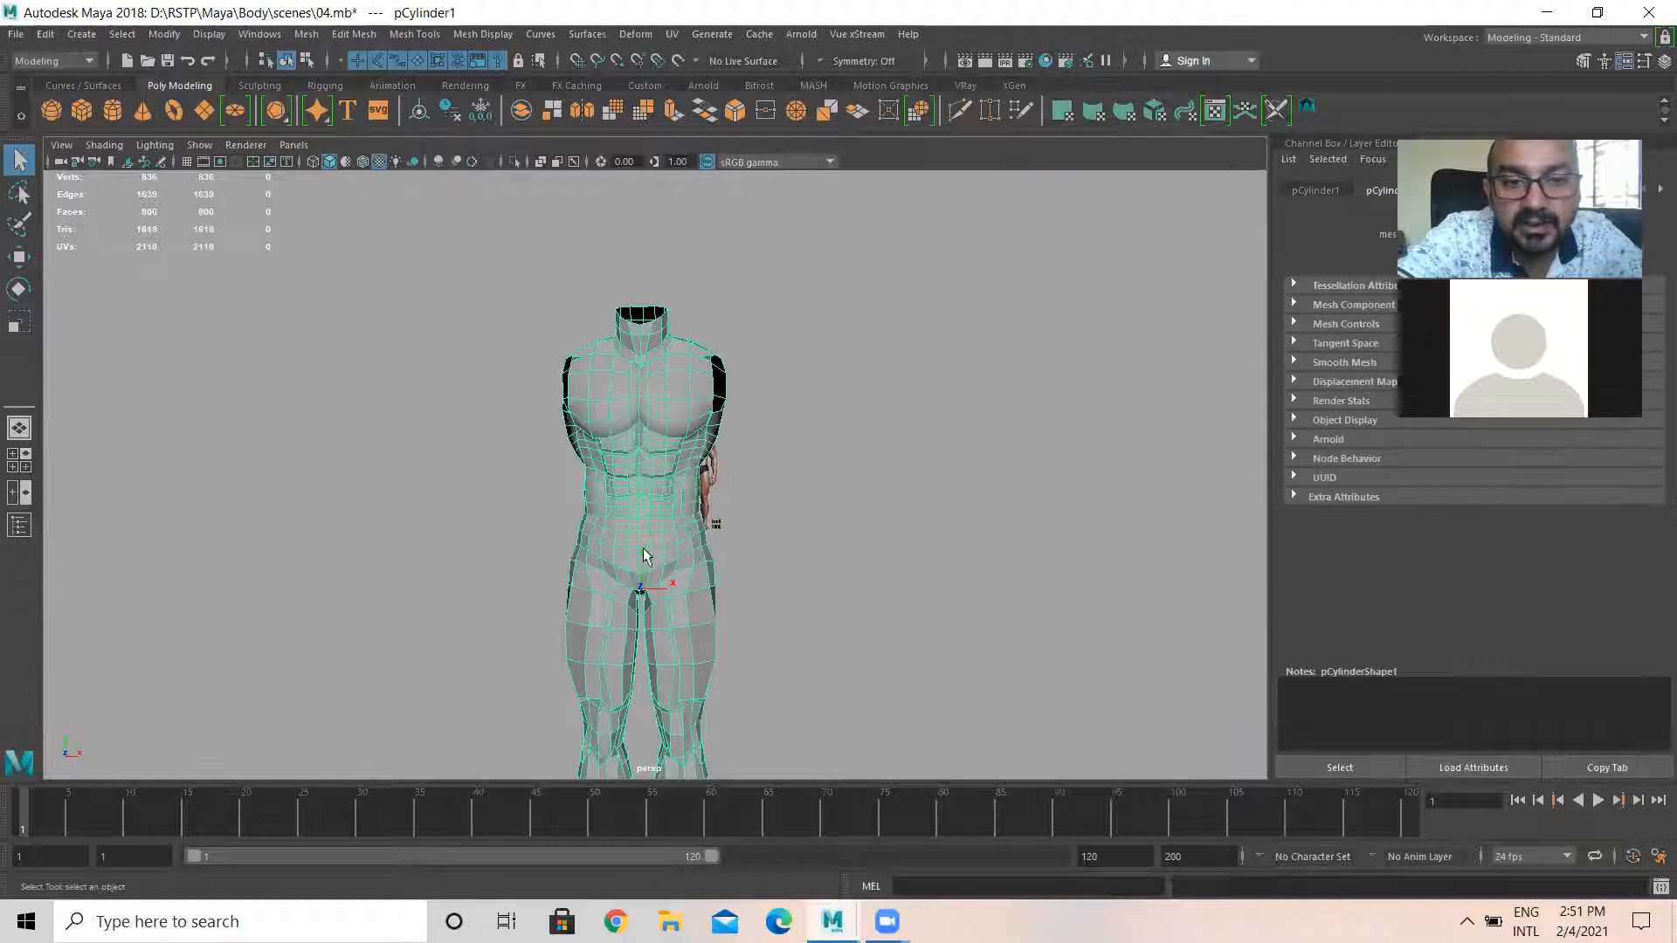
# Check that the polygon count display is enabled and review the counts for the selected body mesh
pyautogui.click(214, 33)
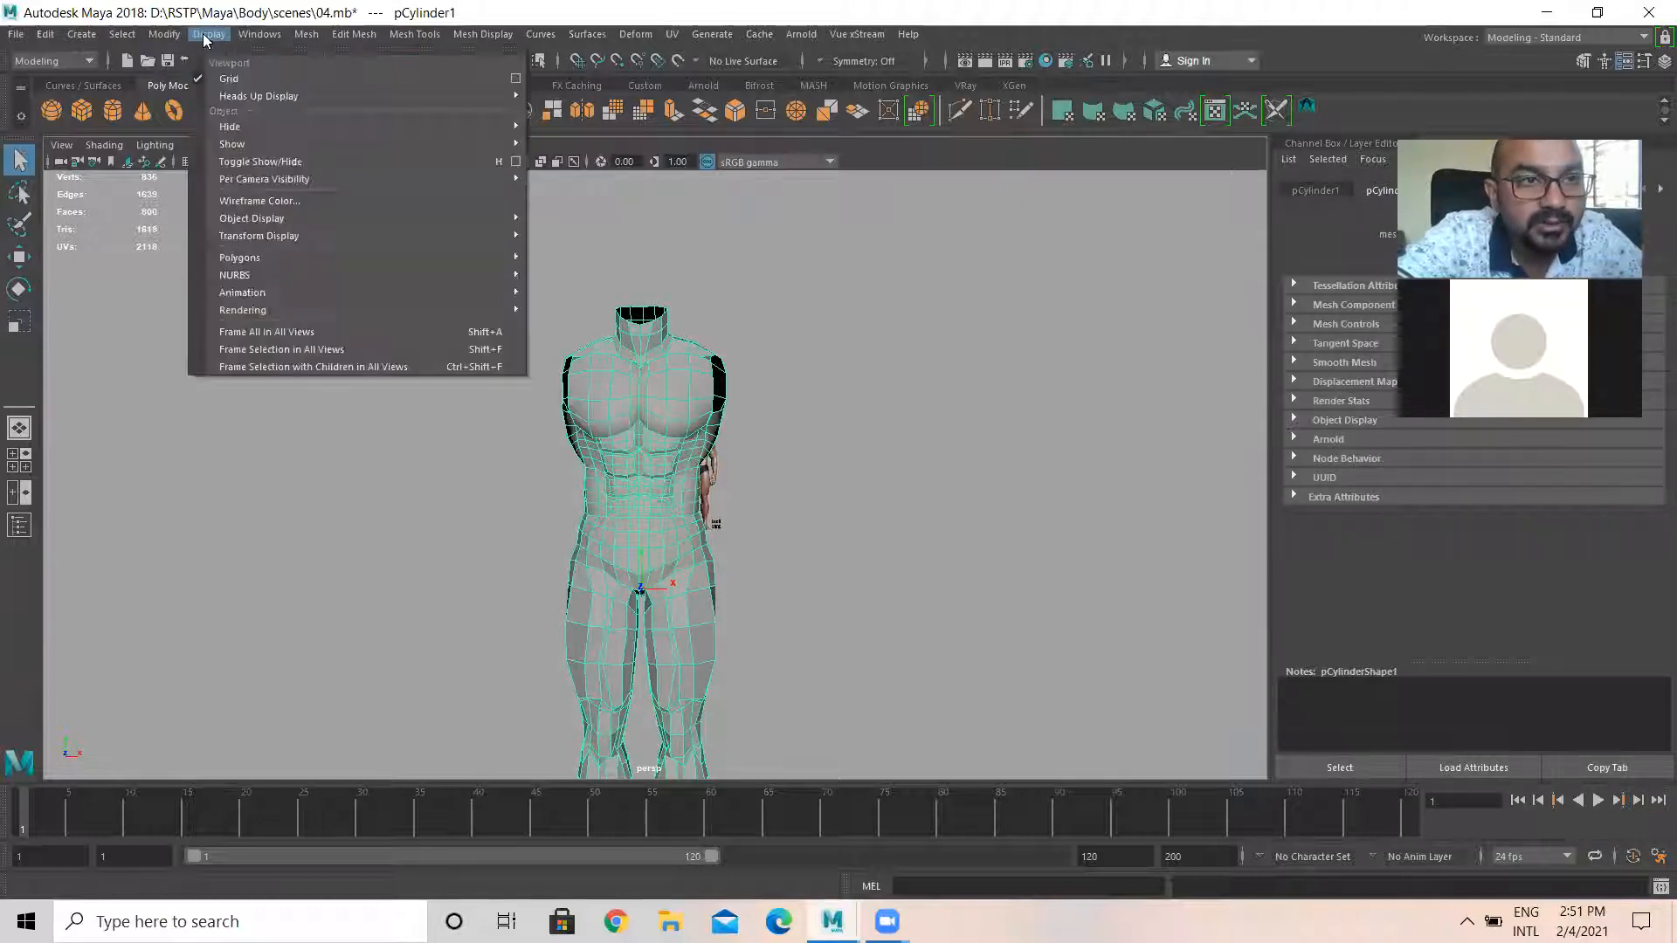
pyautogui.moveTo(255, 97)
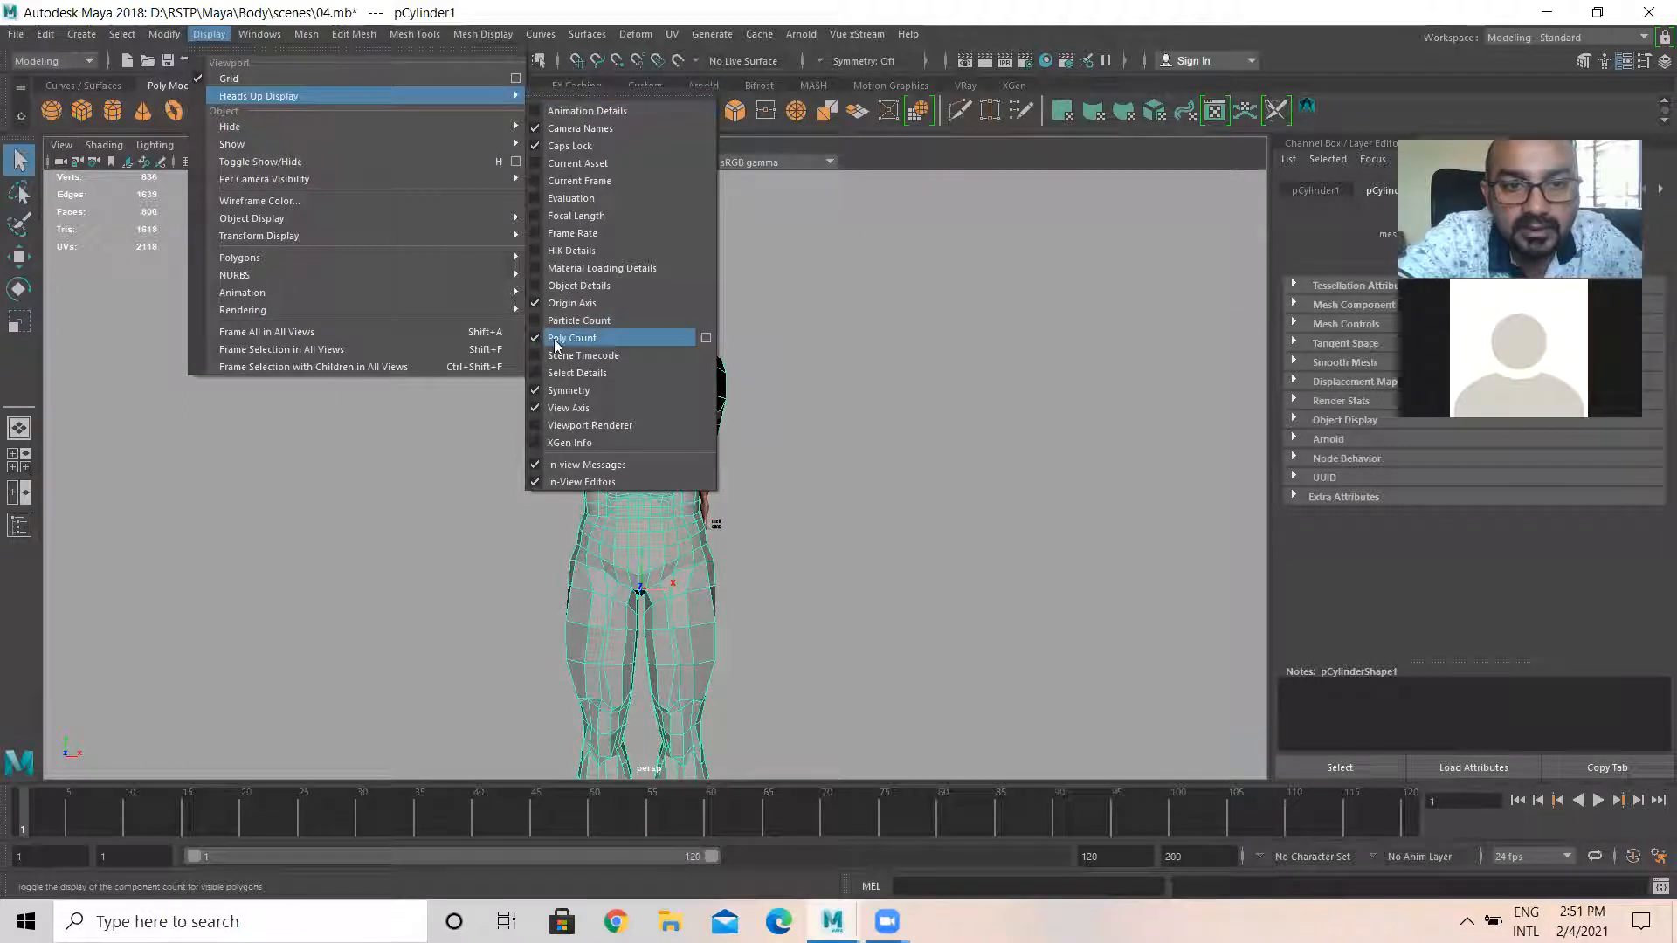
pyautogui.click(344, 482)
pyautogui.scroll(3, 116, 213)
pyautogui.scroll(-1, 122, 213)
pyautogui.scroll(-1, 297, 261)
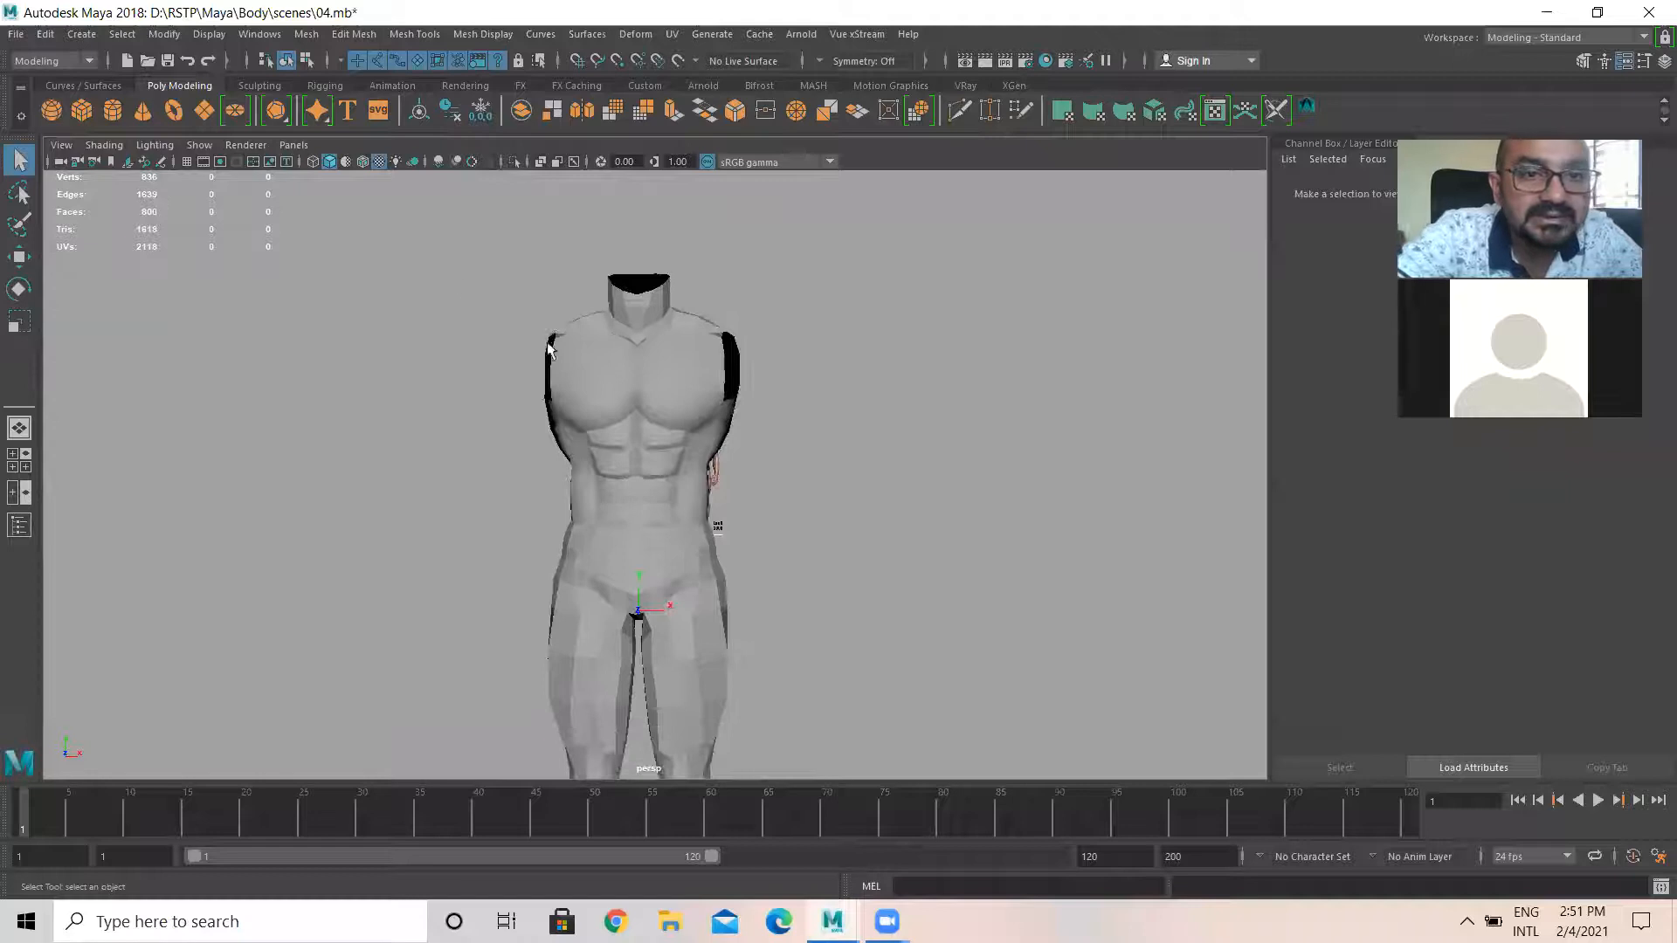
pyautogui.click(581, 360)
pyautogui.click(237, 308)
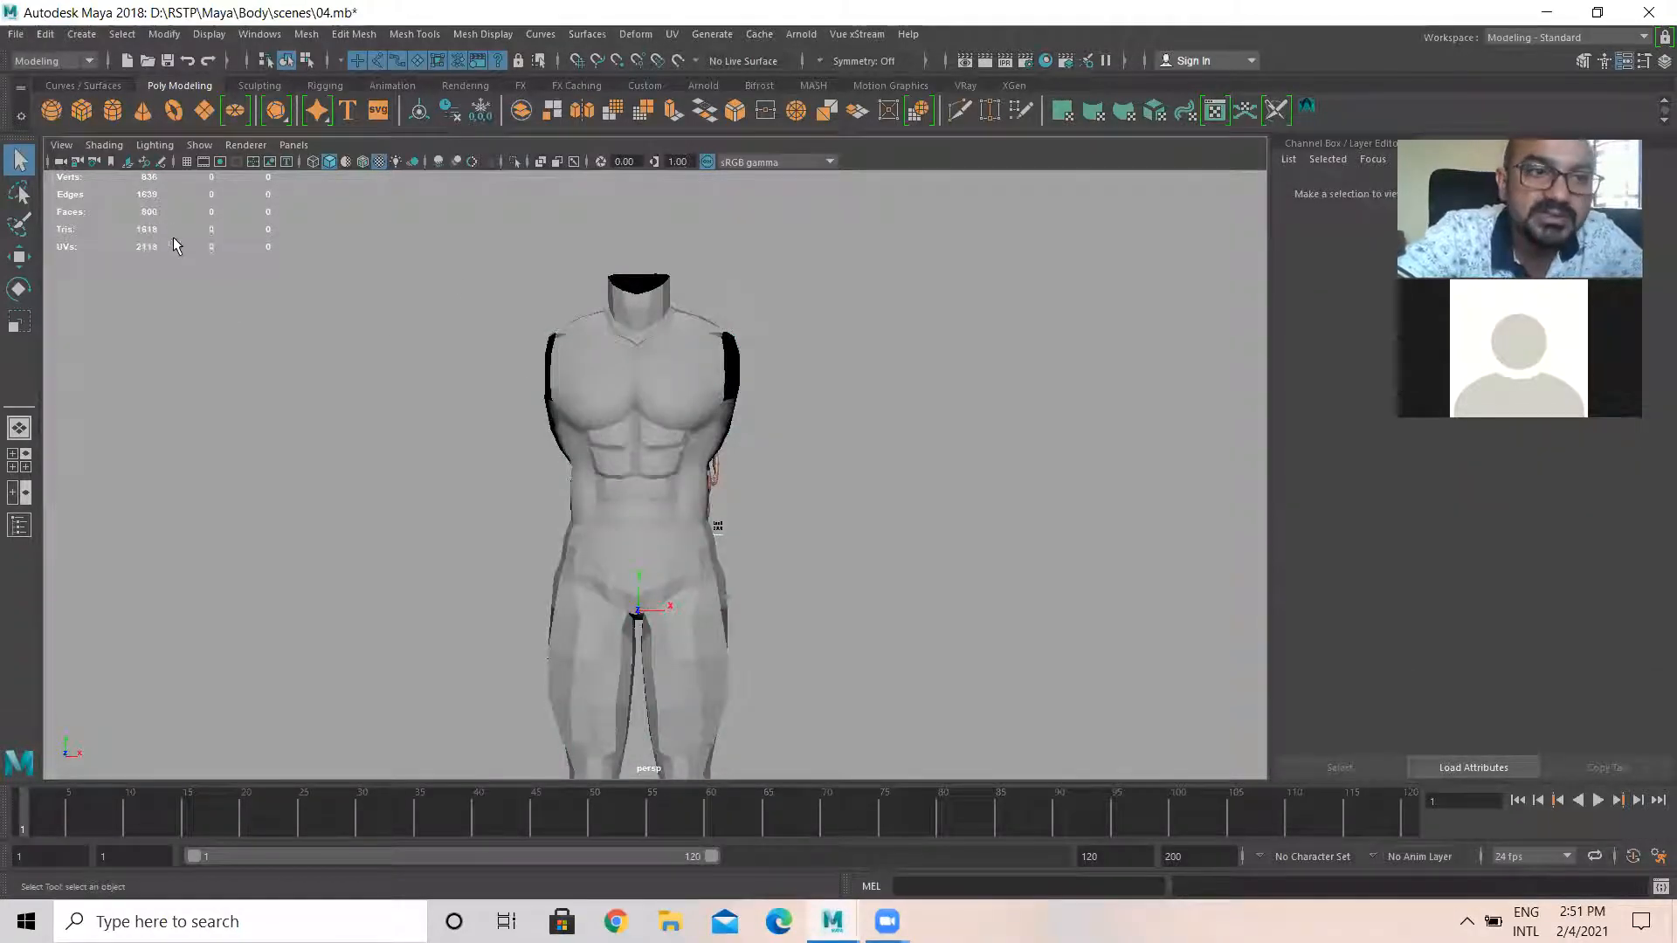
pyautogui.click(699, 342)
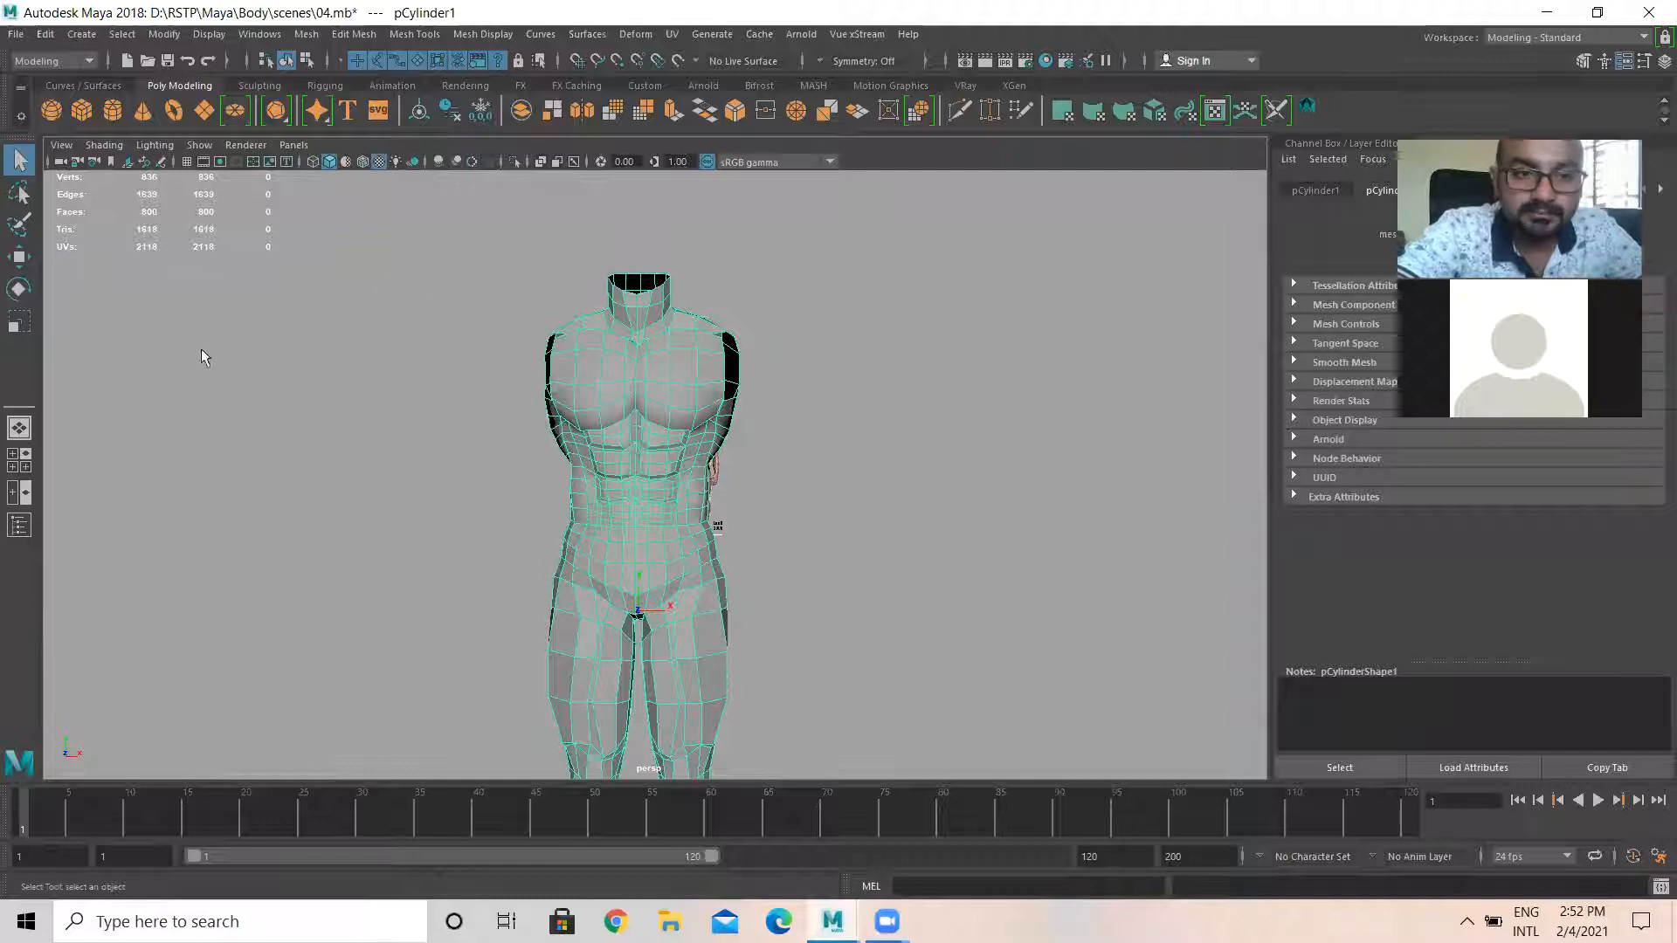
# Examine the headless, armless body mesh from the torso down to the legs and from different angles
pyautogui.scroll(2, 713, 472)
pyautogui.scroll(-3, 794, 575)
pyautogui.keyDown('alt'); pyautogui.moveTo(747, 554); pyautogui.dragTo(740, 236, button='middle'); pyautogui.keyUp('alt')
pyautogui.scroll(-3, 699, 524)
pyautogui.keyDown('alt'); pyautogui.moveTo(633, 301); pyautogui.dragTo(630, 474, button='middle'); pyautogui.keyUp('alt')
pyautogui.scroll(3, 632, 474)
pyautogui.keyDown('alt'); pyautogui.moveTo(632, 473); pyautogui.dragTo(695, 385); pyautogui.keyUp('alt')
pyautogui.scroll(-2, 694, 382)
pyautogui.scroll(-1, 670, 387)
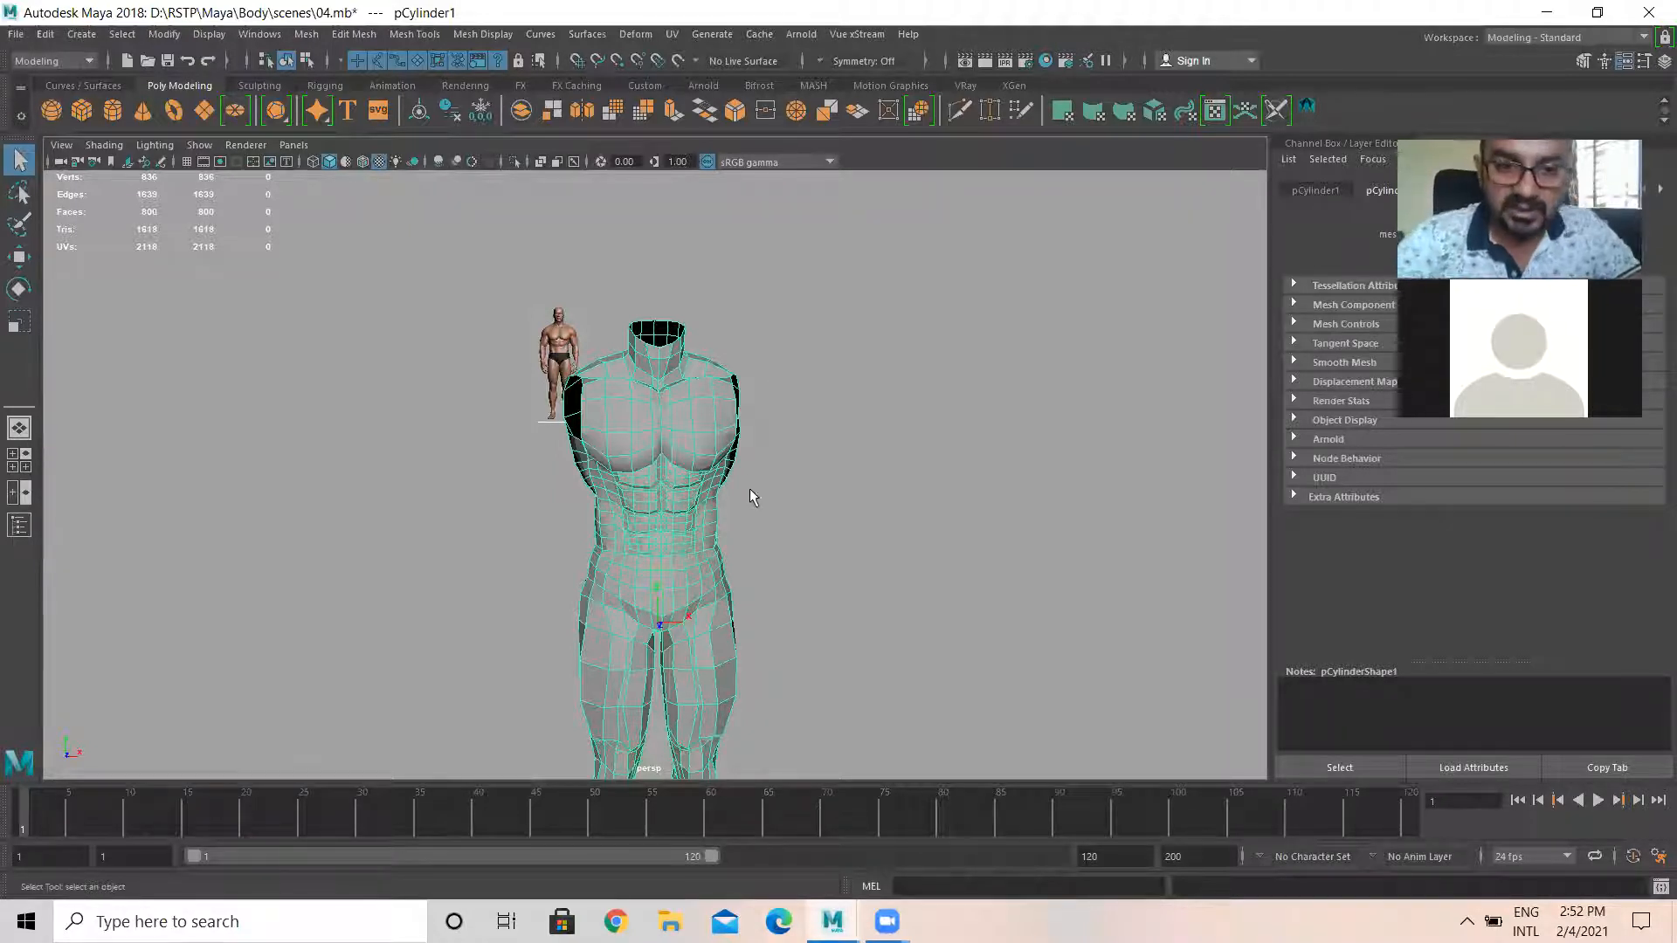
# In the front view, select the body mesh's faces on the negative X side and display the model as wireframe
pyautogui.press('w')
pyautogui.keyDown('alt'); pyautogui.moveTo(711, 420); pyautogui.dragTo(635, 525); pyautogui.keyUp('alt')
pyautogui.press('space')
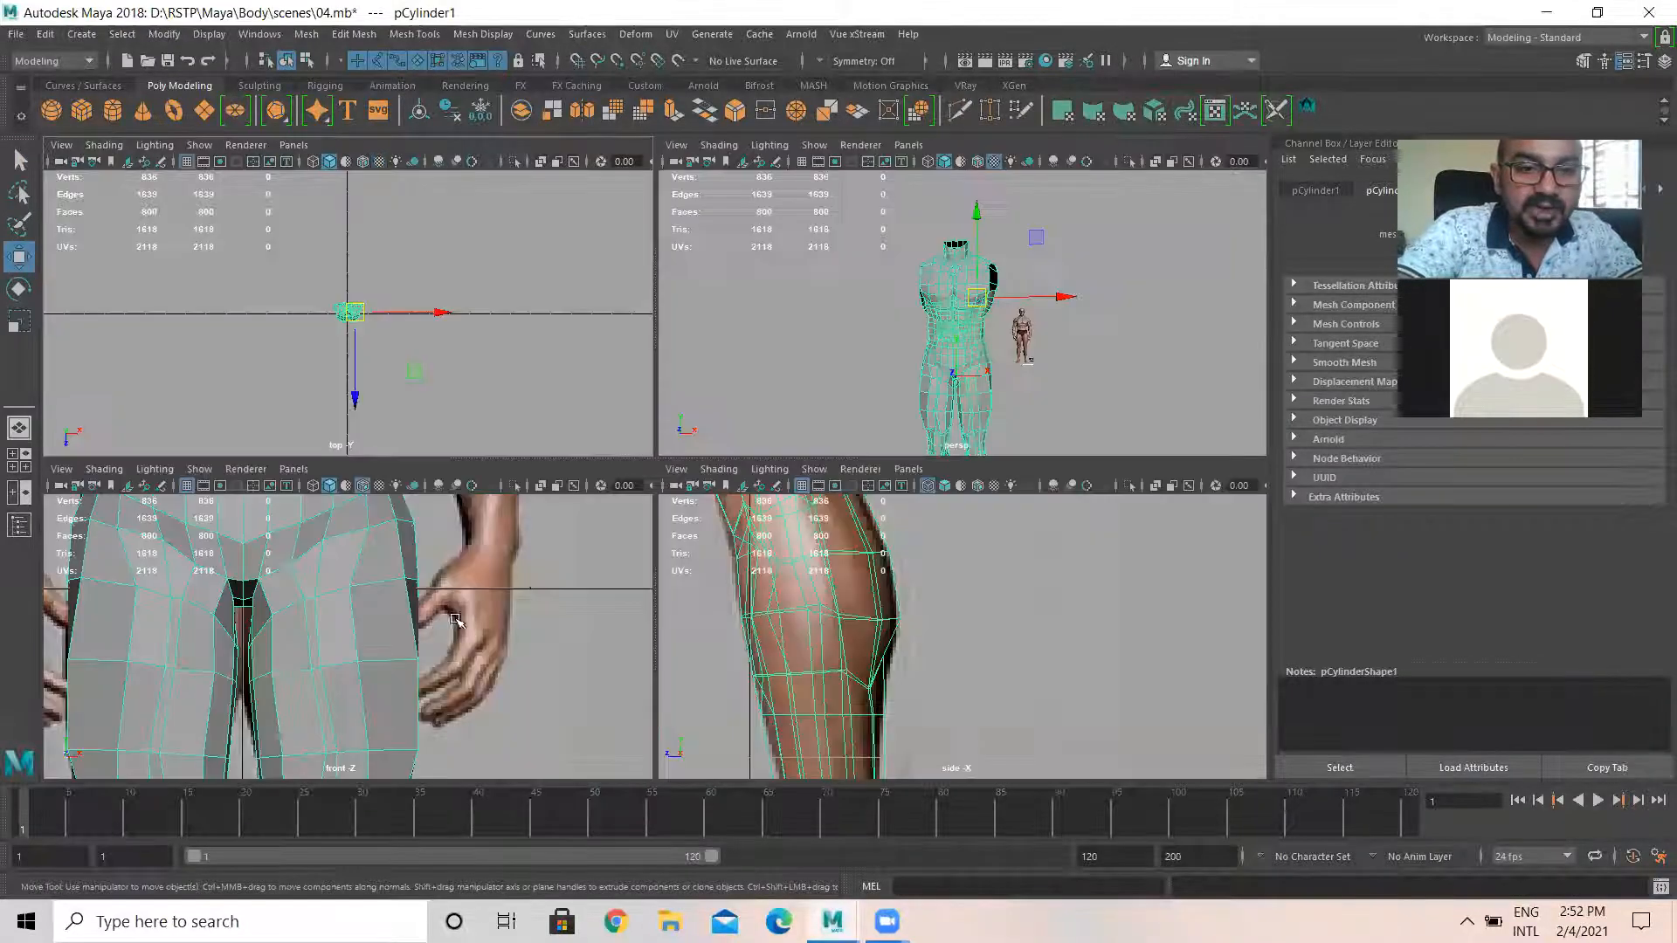
pyautogui.press('space')
pyautogui.scroll(3, 603, 507)
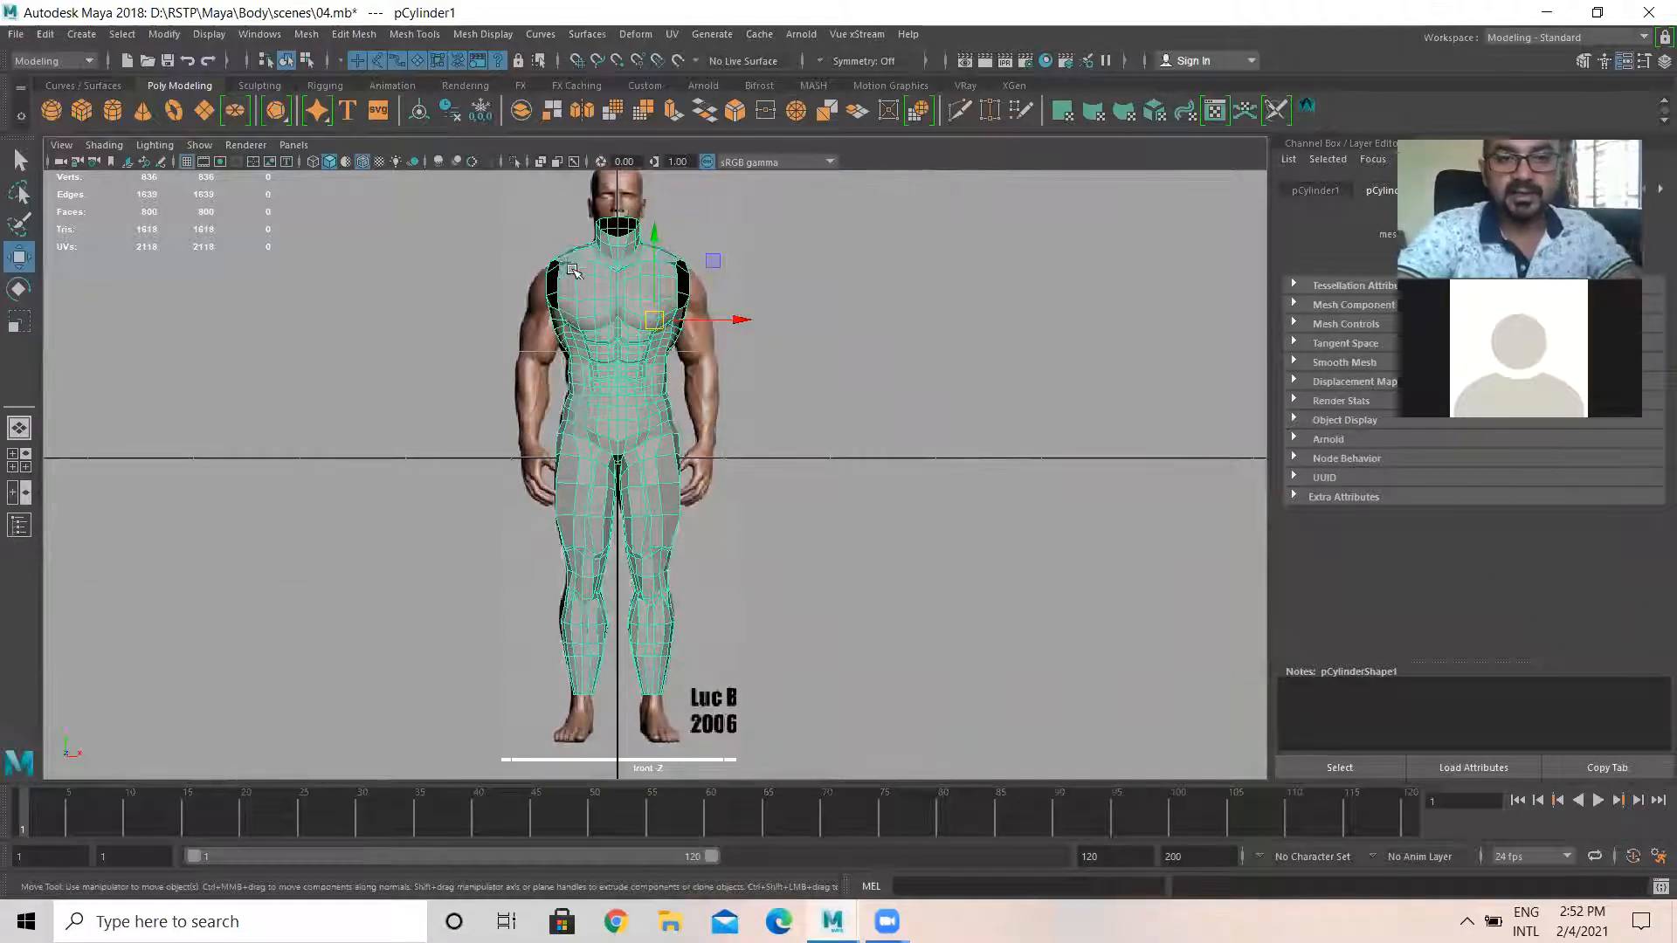
pyautogui.moveTo(490, 235); pyautogui.dragTo(487, 291, button='right')
pyautogui.moveTo(448, 177); pyautogui.dragTo(618, 816)
pyautogui.press('4')
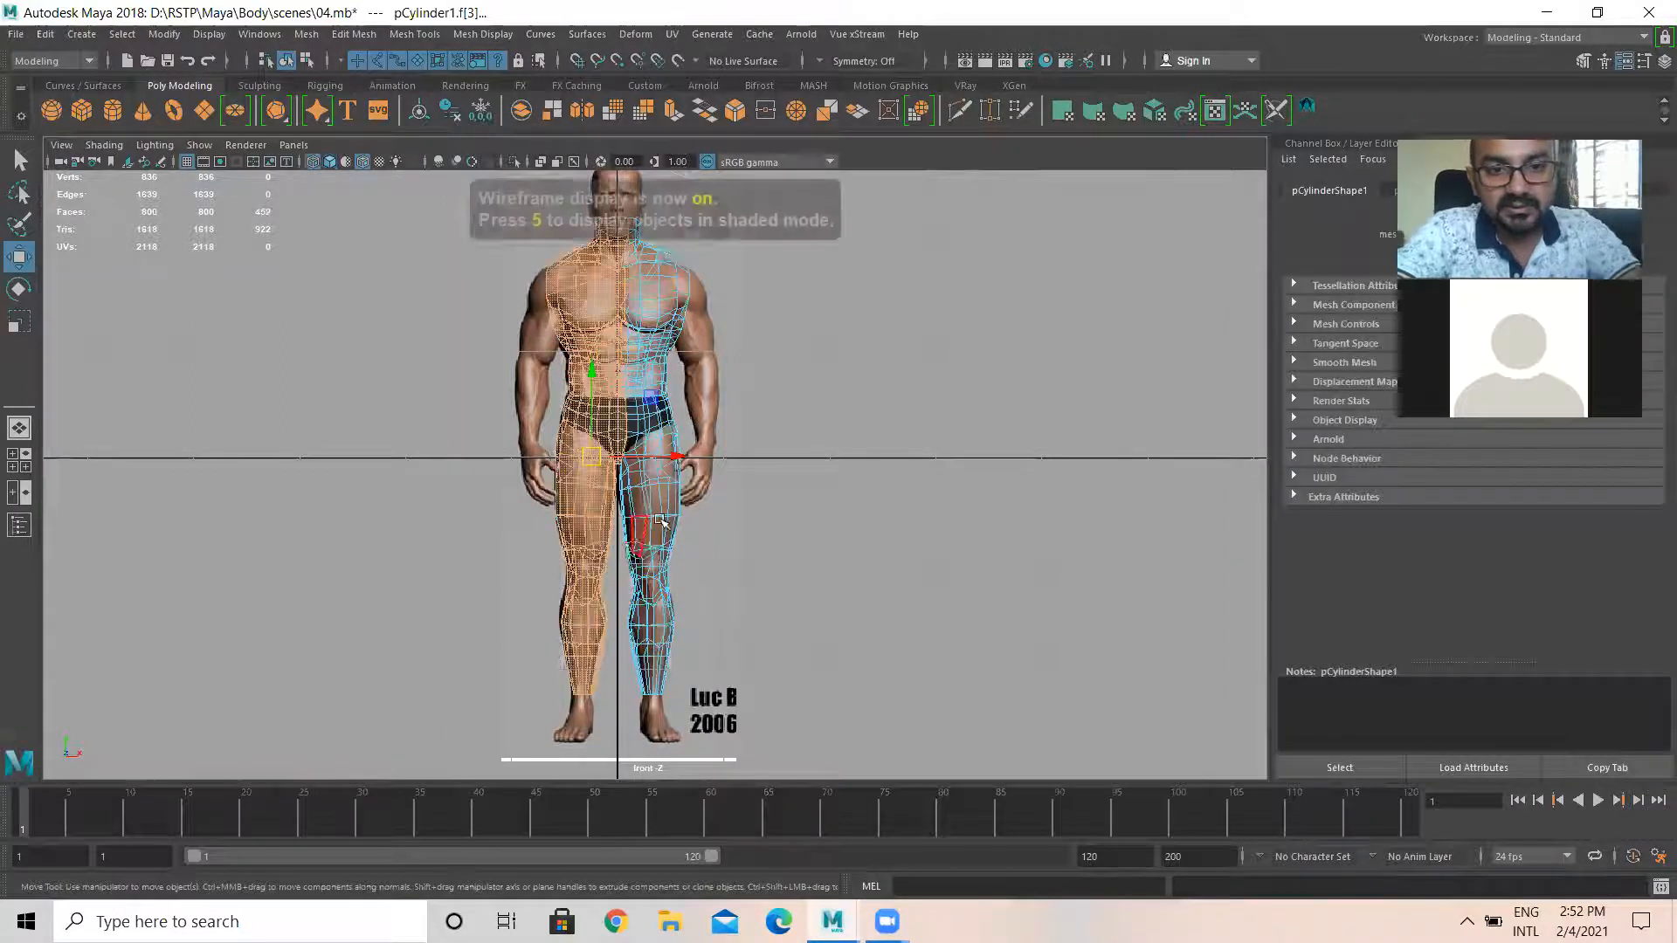
# Deselect the faces beyond the centre line, and delete the negative X half of the body mesh
pyautogui.scroll(5, 646, 463)
pyautogui.keyDown('alt'); pyautogui.moveTo(681, 452); pyautogui.dragTo(730, 828, button='middle'); pyautogui.keyUp('alt')
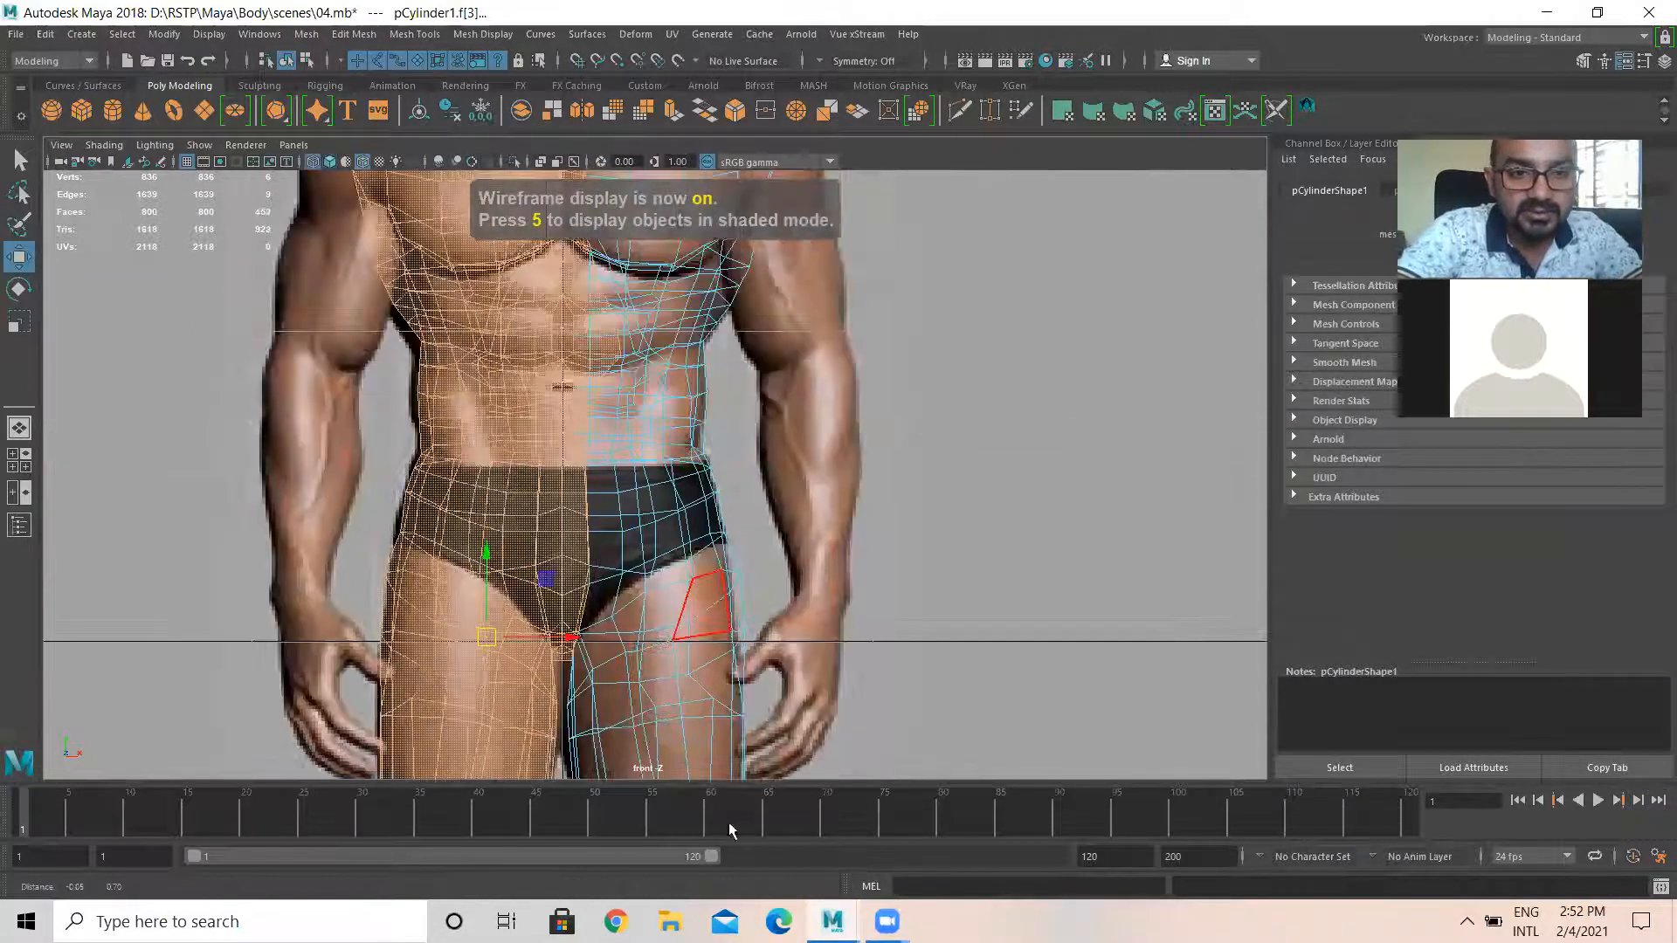
pyautogui.moveTo(753, 257); pyautogui.dragTo(613, 701)
pyautogui.keyDown('alt'); pyautogui.moveTo(747, 426); pyautogui.dragTo(750, 232, button='middle'); pyautogui.keyUp('alt')
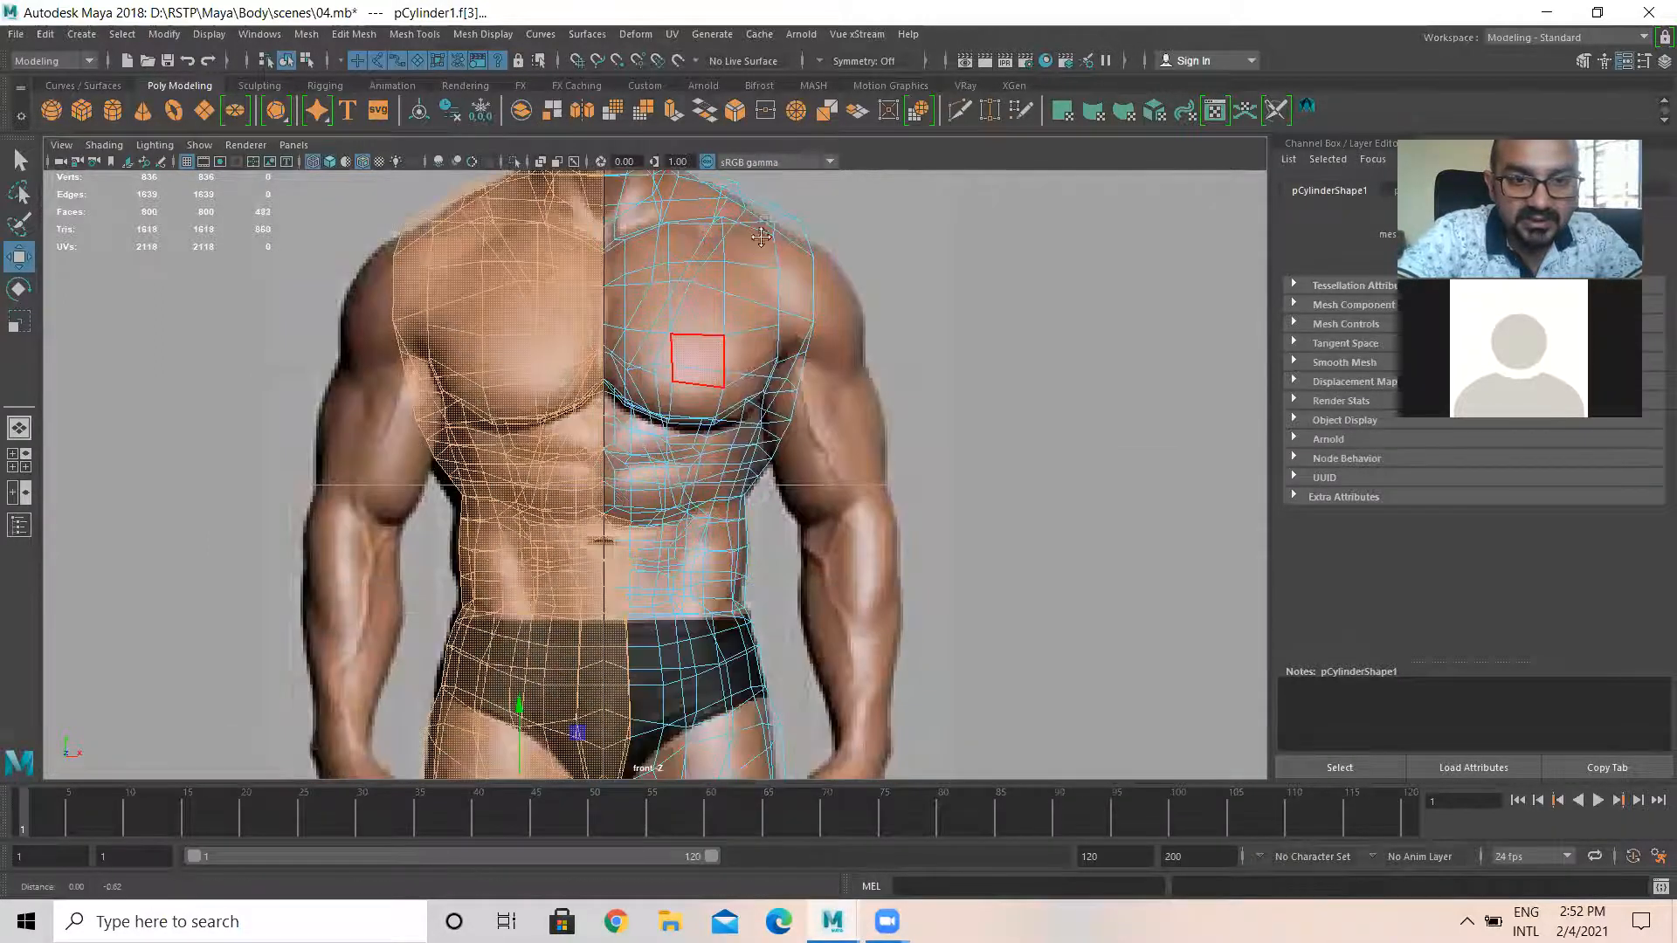
pyautogui.keyDown('alt'); pyautogui.moveTo(706, 473); pyautogui.dragTo(724, 350, button='middle'); pyautogui.keyUp('alt')
pyautogui.keyDown('ctrl'); pyautogui.moveTo(671, 524); pyautogui.dragTo(632, 717); pyautogui.keyUp('ctrl')
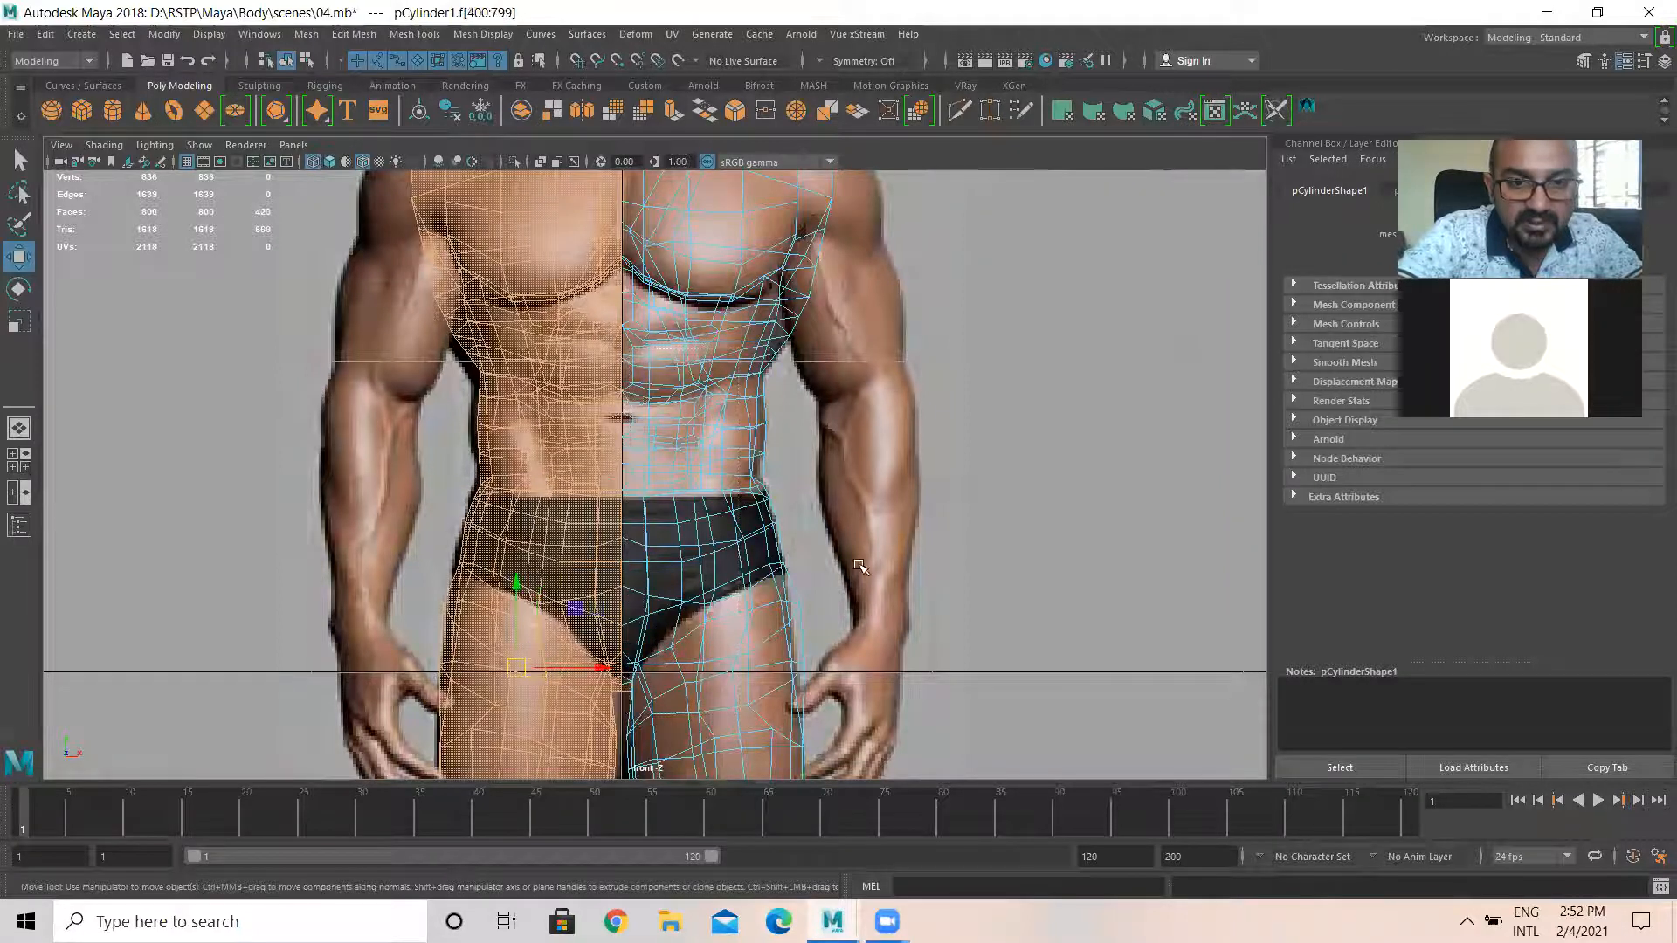
pyautogui.scroll(-5, 857, 565)
pyautogui.scroll(2, 855, 563)
pyautogui.scroll(2, 853, 550)
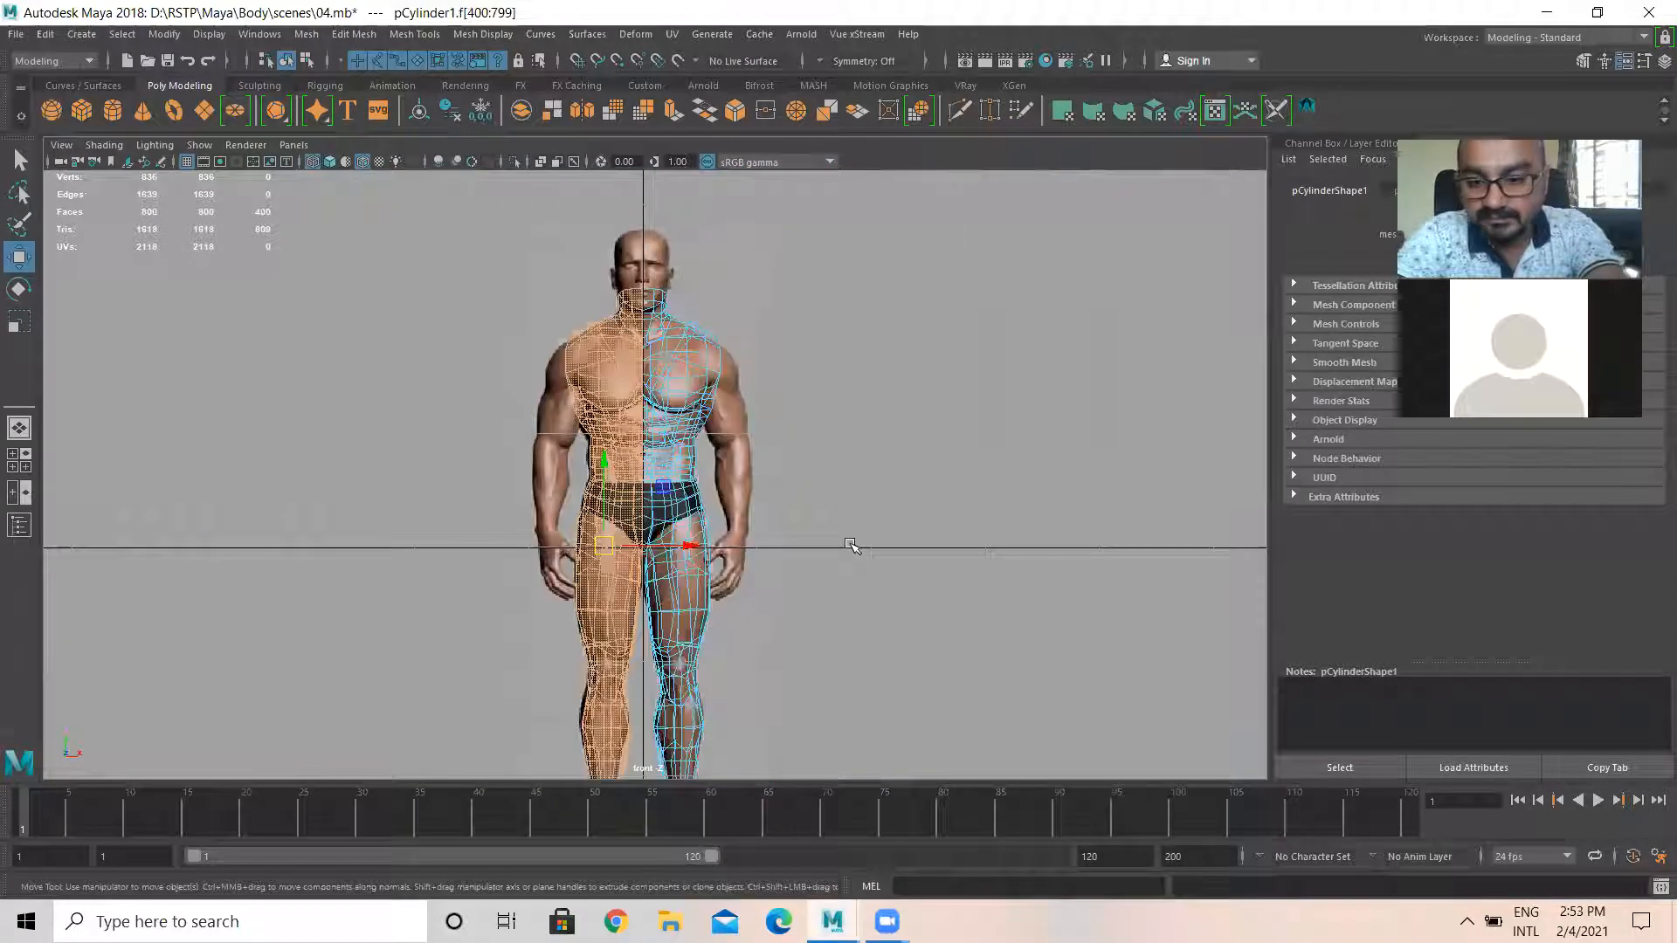
pyautogui.click(848, 547)
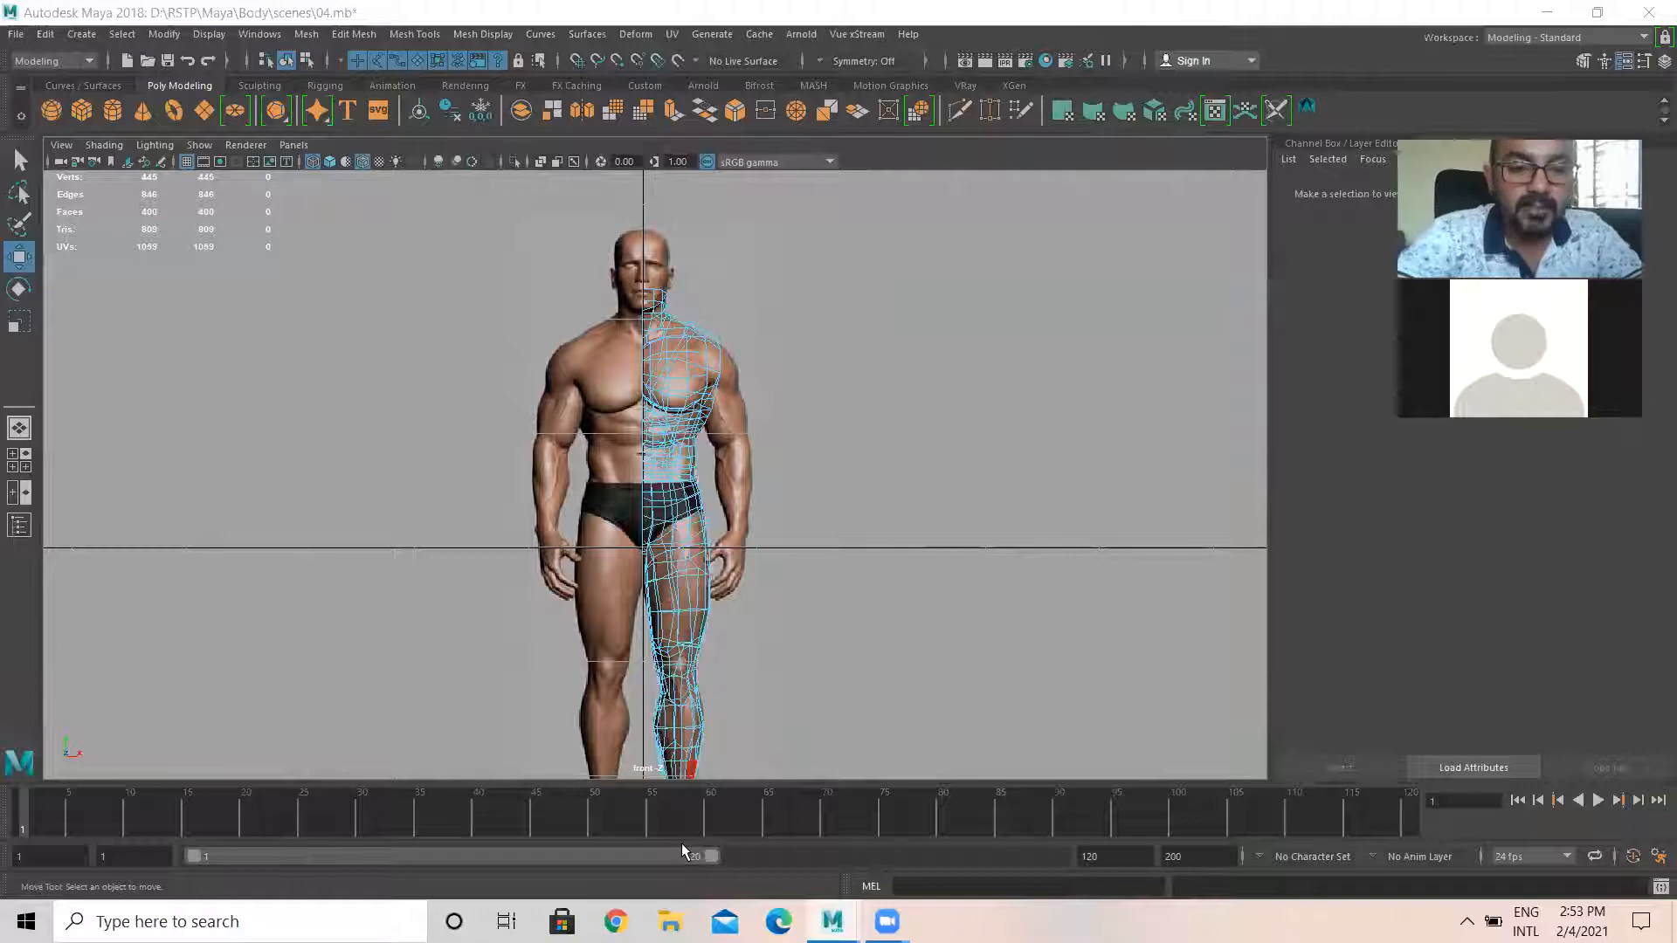
# Return the mesh to object mode and inspect the remaining half in the perspective and front views
pyautogui.moveTo(692, 408); pyautogui.dragTo(761, 349, button='right')
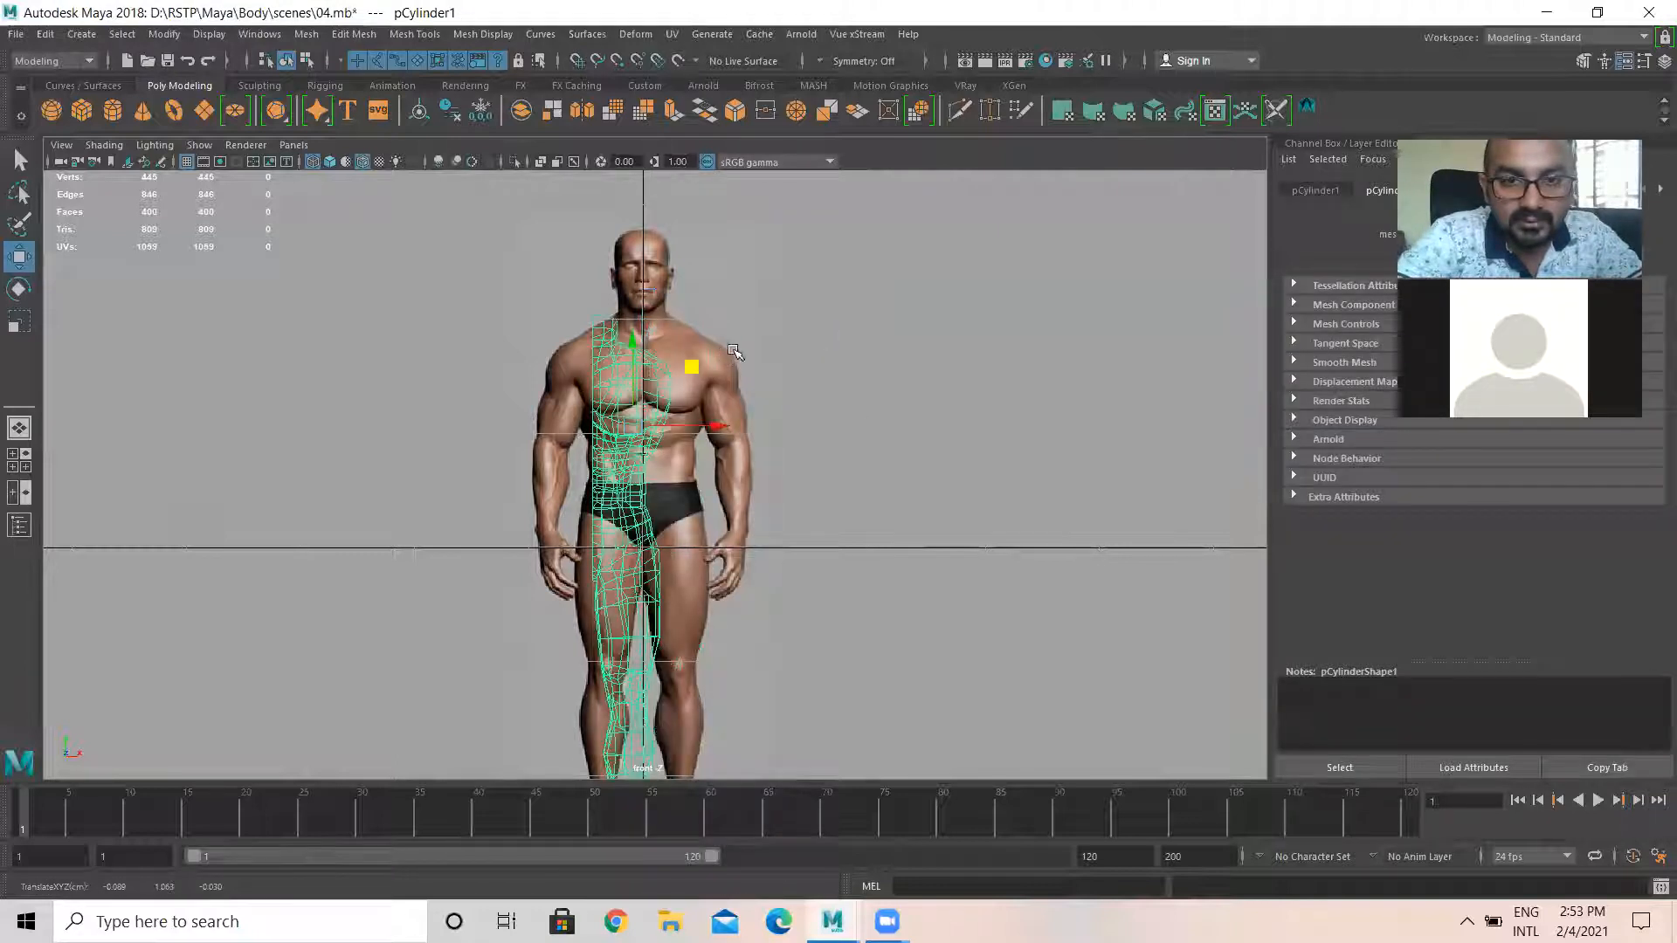
pyautogui.click(860, 325)
pyautogui.press('space')
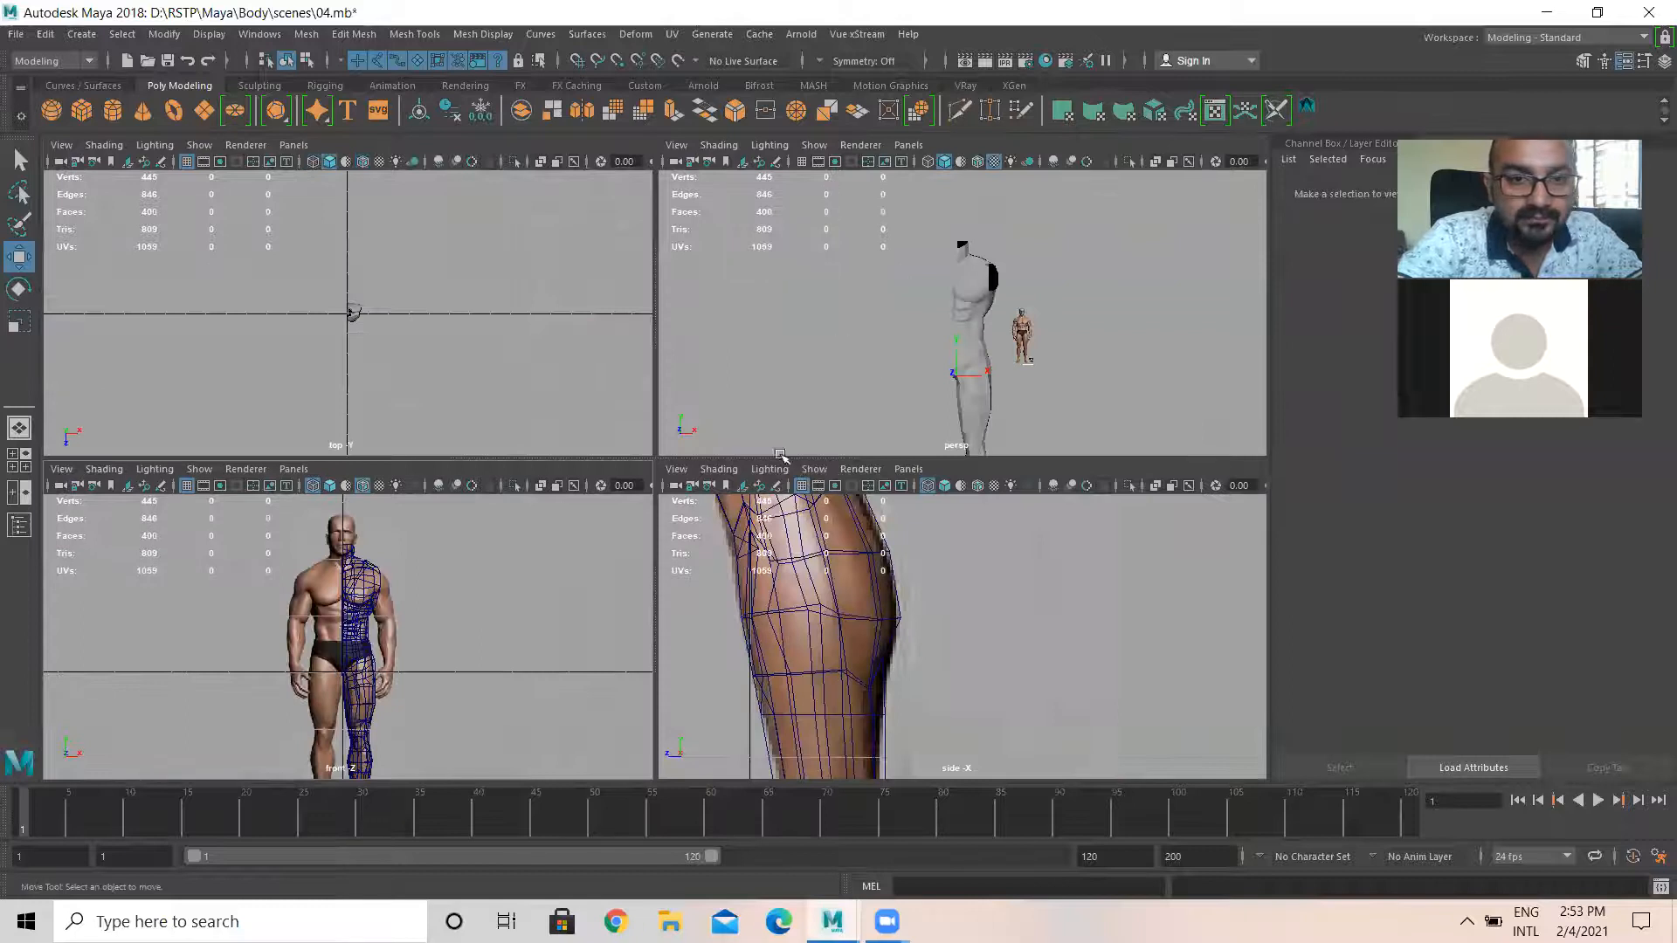
pyautogui.press('space')
pyautogui.keyDown('alt'); pyautogui.moveTo(710, 436); pyautogui.dragTo(588, 367); pyautogui.keyUp('alt')
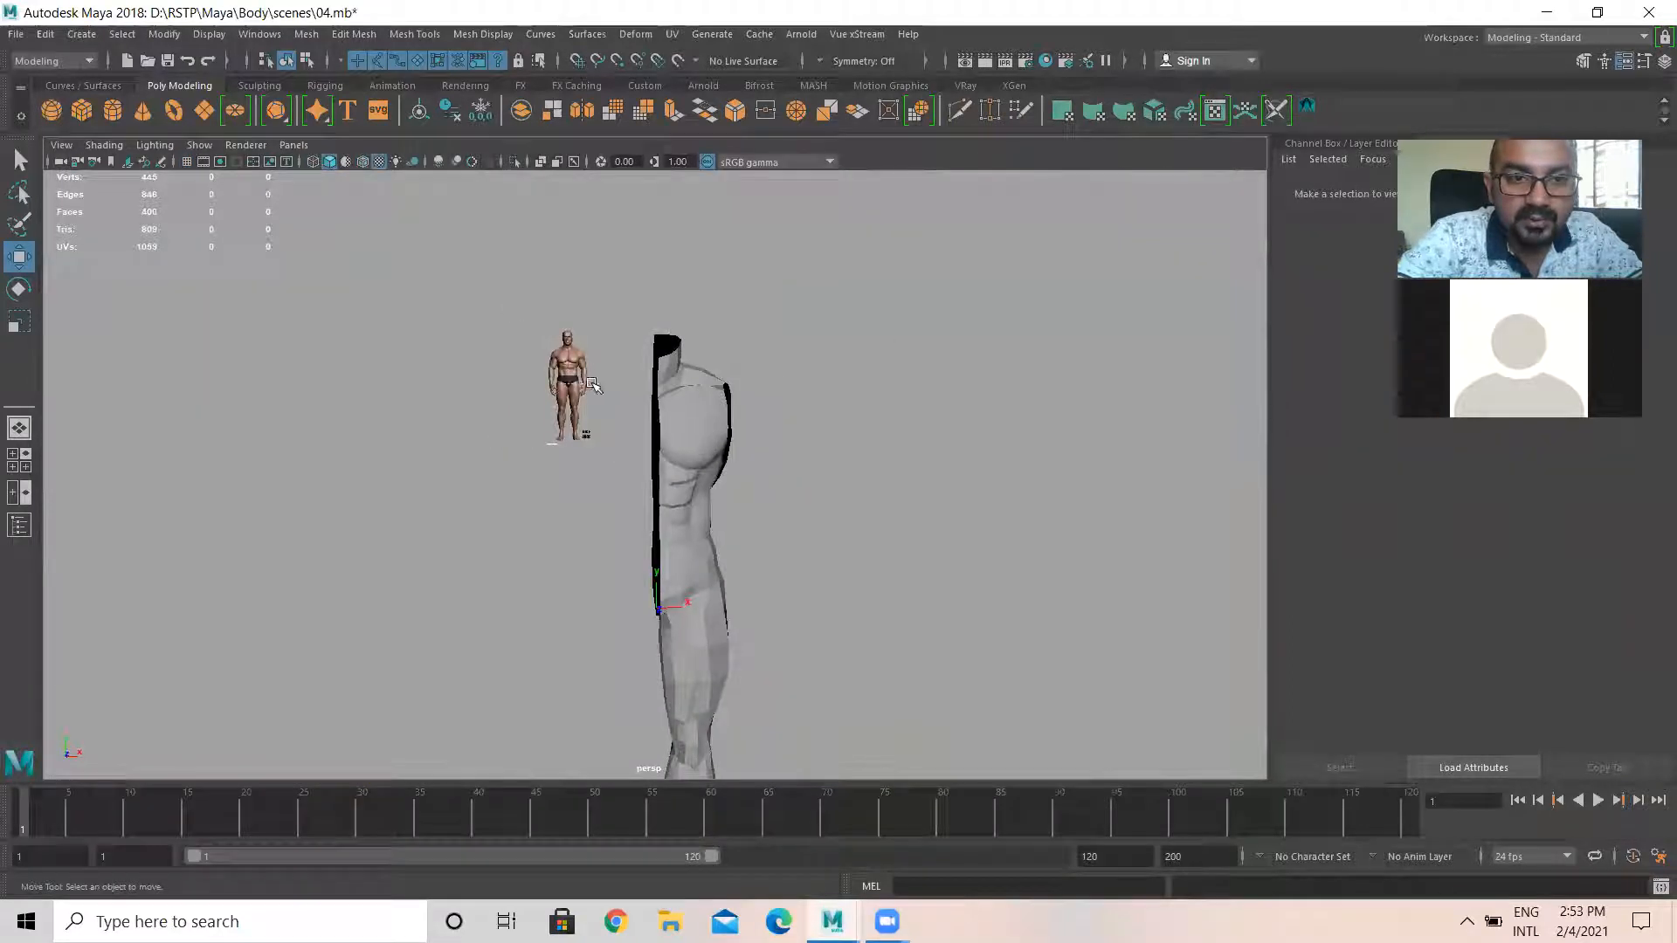
pyautogui.keyDown('alt'); pyautogui.moveTo(865, 404); pyautogui.dragTo(751, 443); pyautogui.keyUp('alt')
pyautogui.press('space')
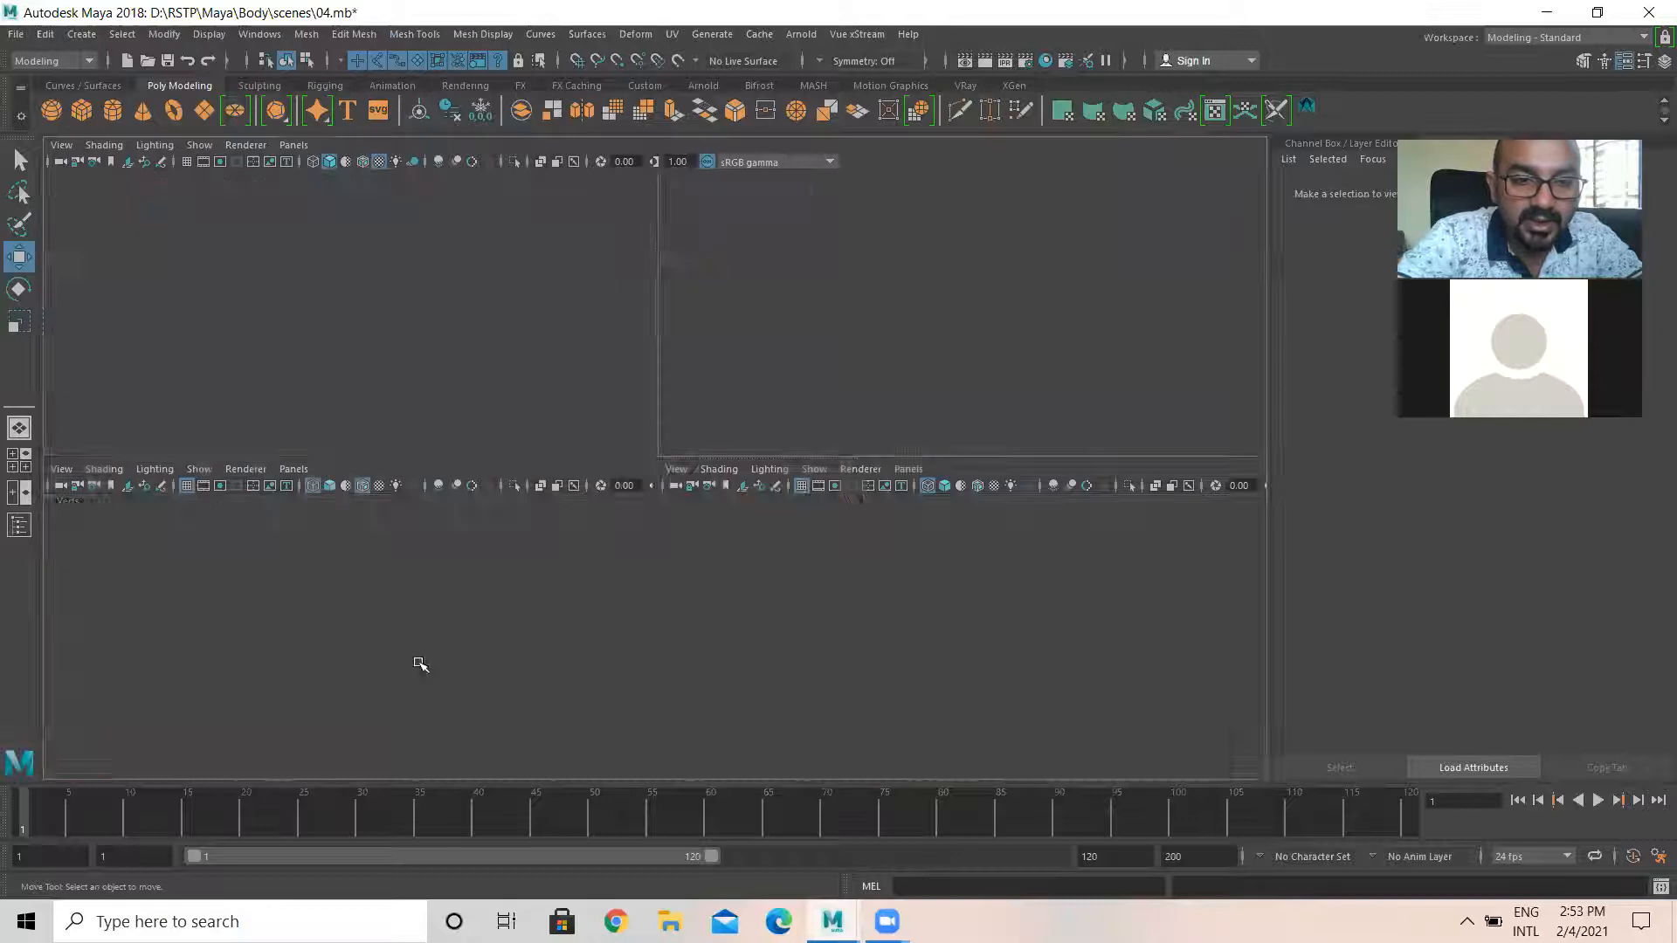
pyautogui.press('space')
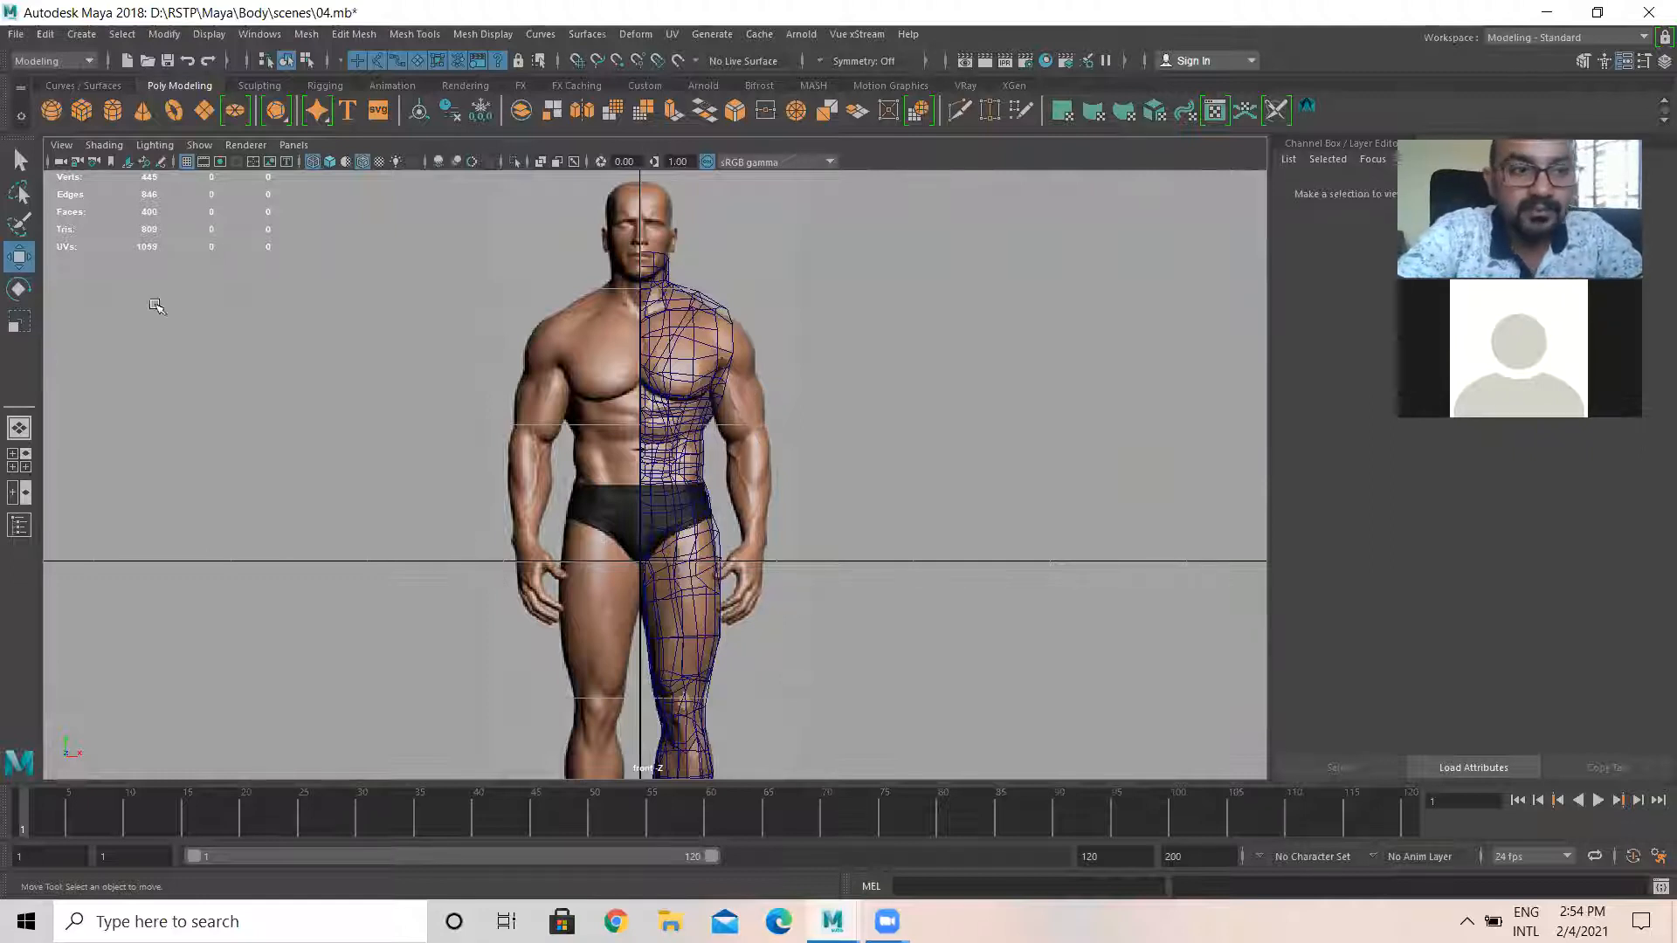
# Import hand.jpg from the sourceimages folder as an image plane in the front view
pyautogui.click(58, 145)
pyautogui.moveTo(166, 528)
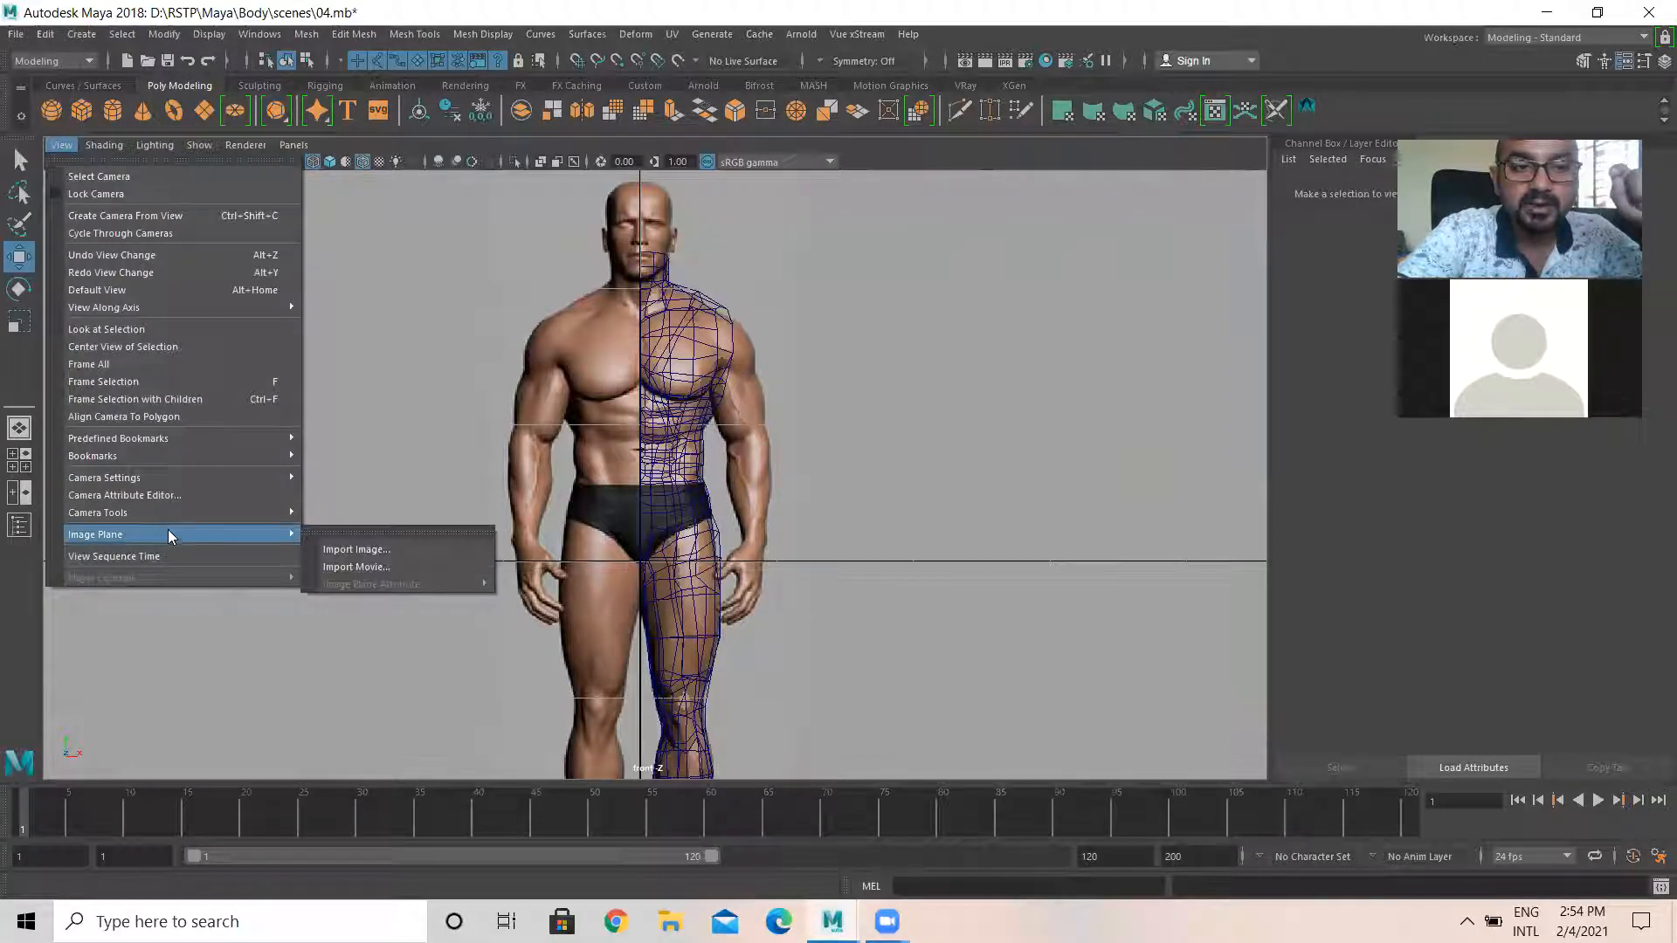
pyautogui.click(378, 551)
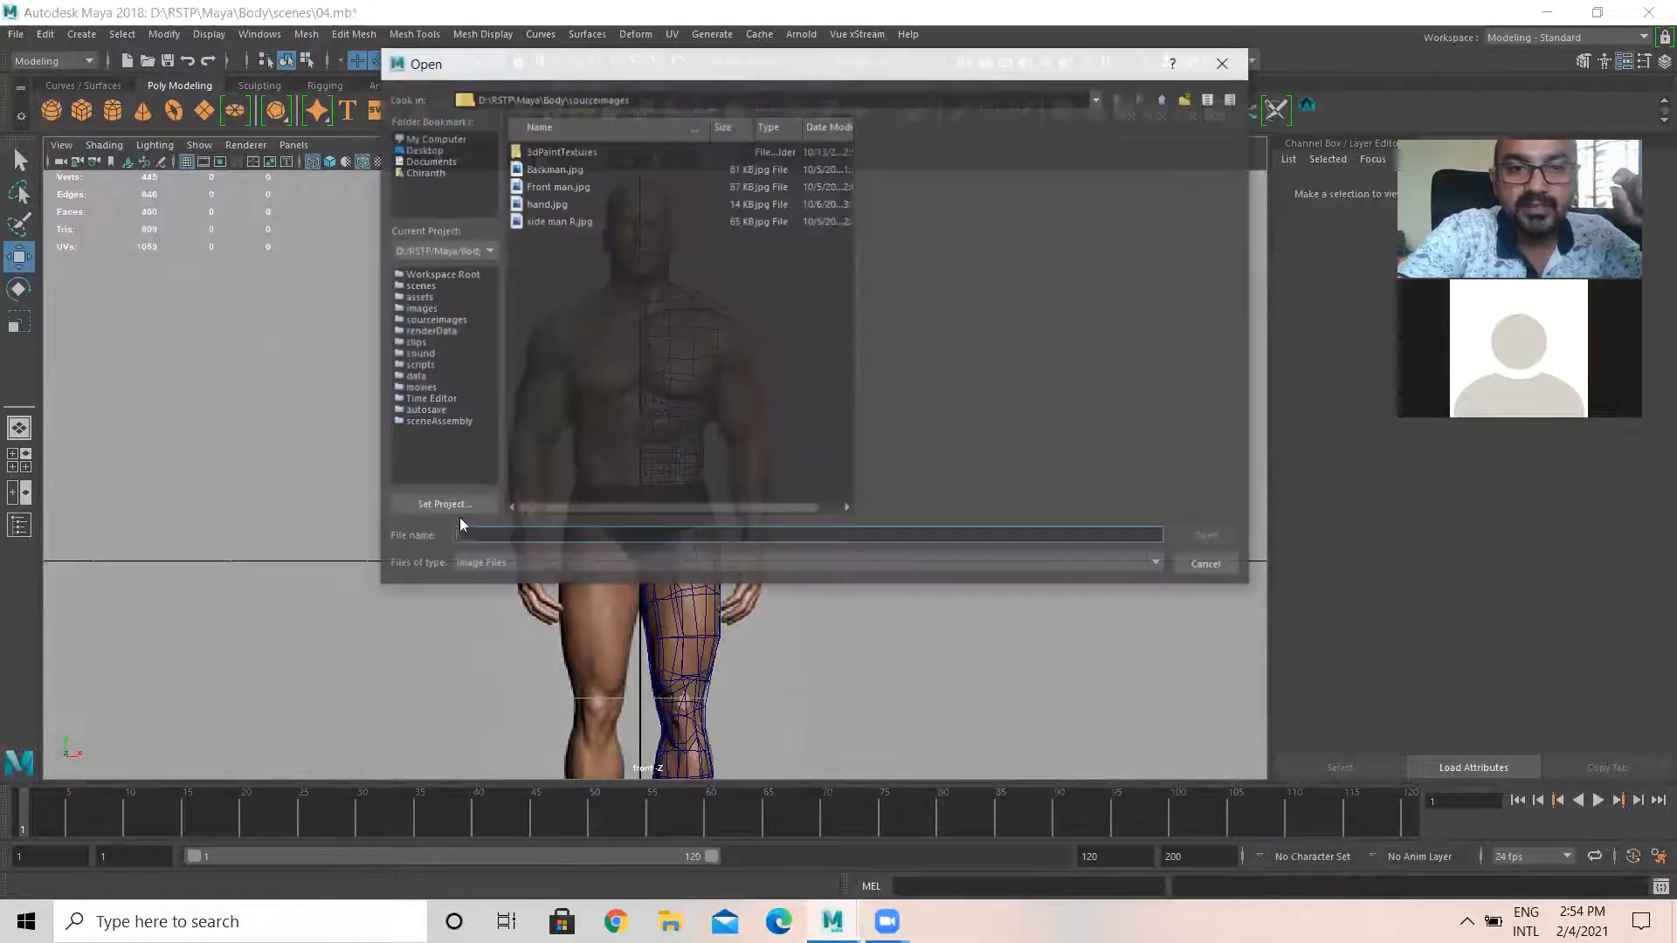
pyautogui.click(538, 203)
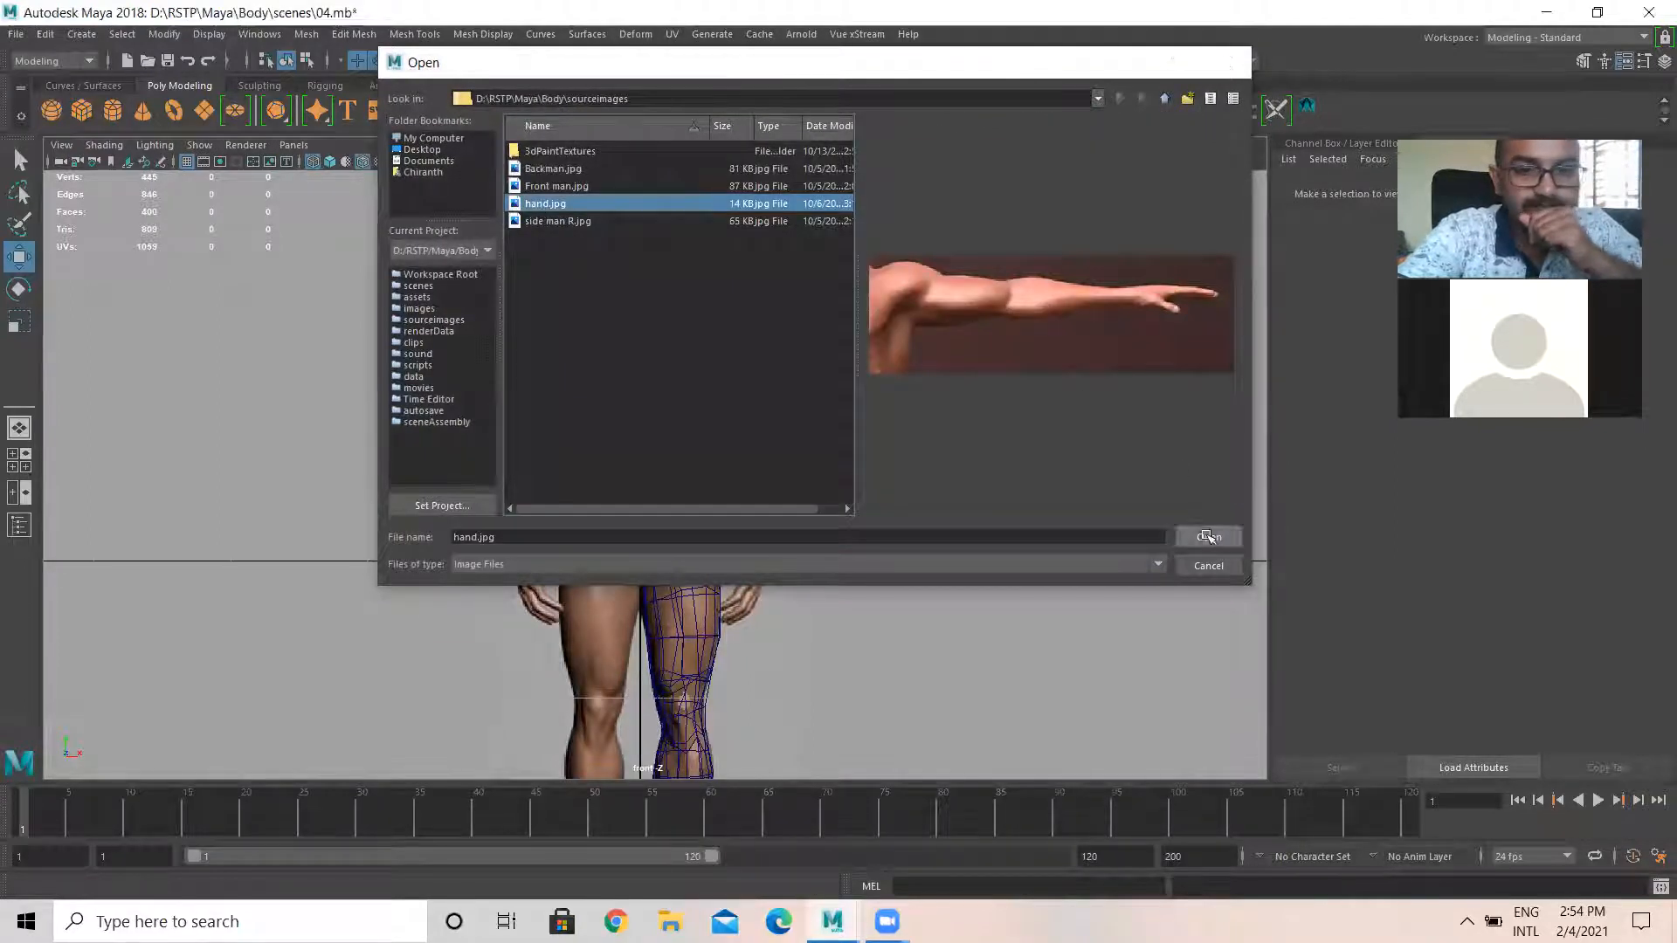
pyautogui.click(1209, 538)
# Replace the attribute editor with the Channel Box / Layer Editor and move its floating window beside the viewport
pyautogui.moveTo(1403, 144); pyautogui.dragTo(1352, 201)
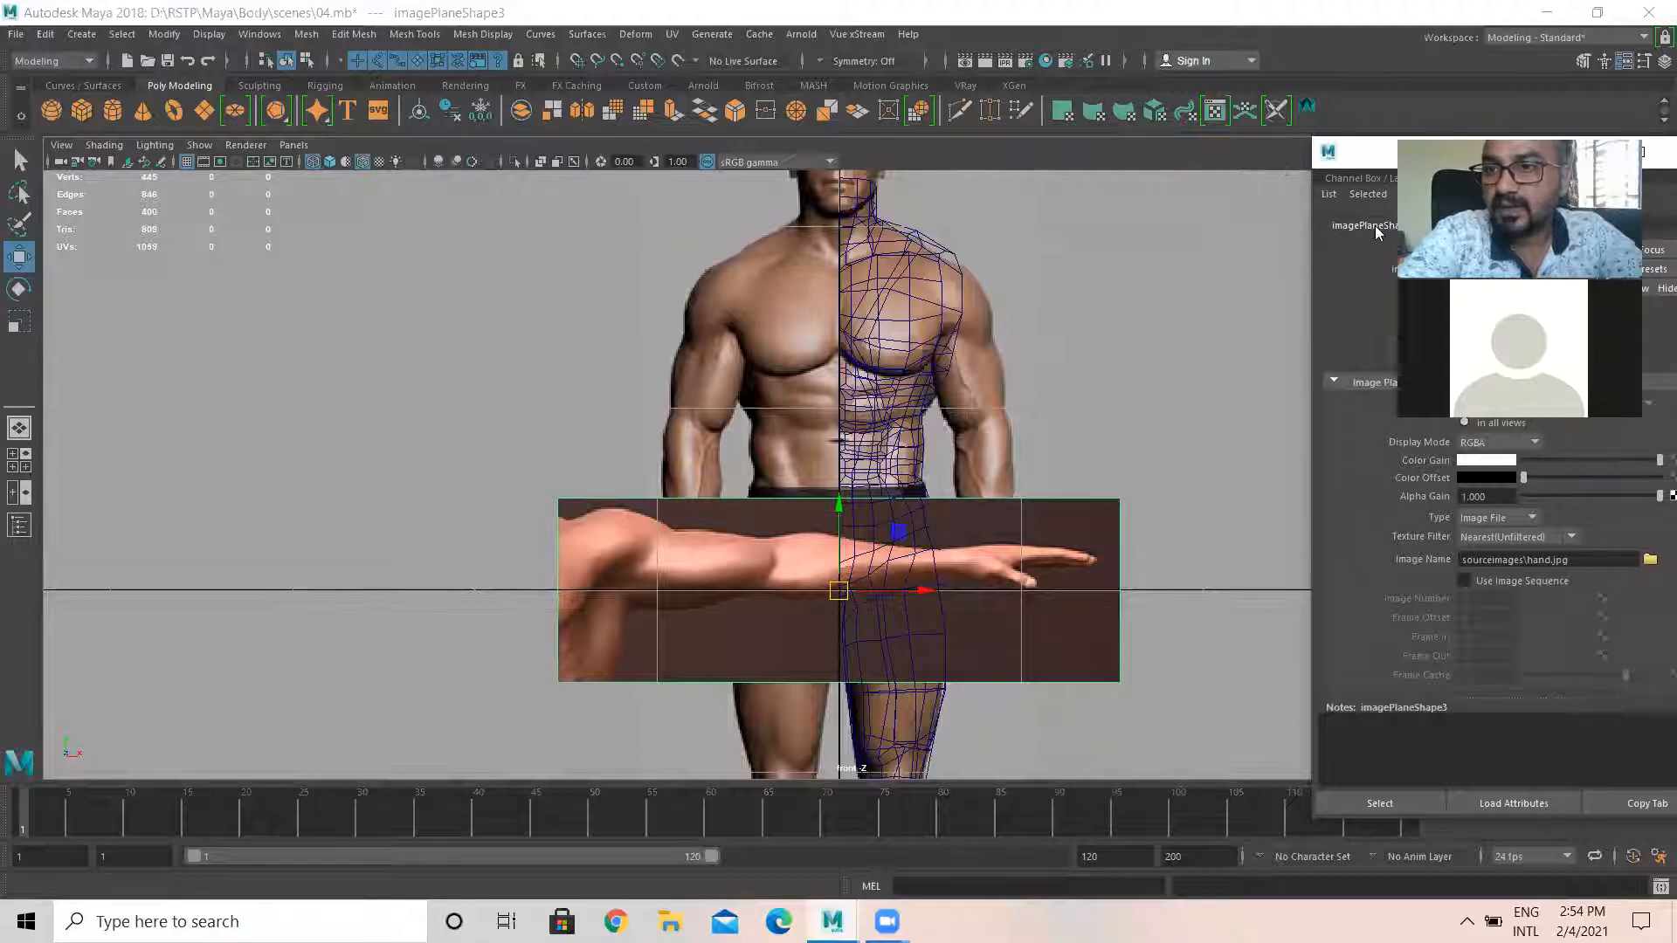
pyautogui.click(1663, 60)
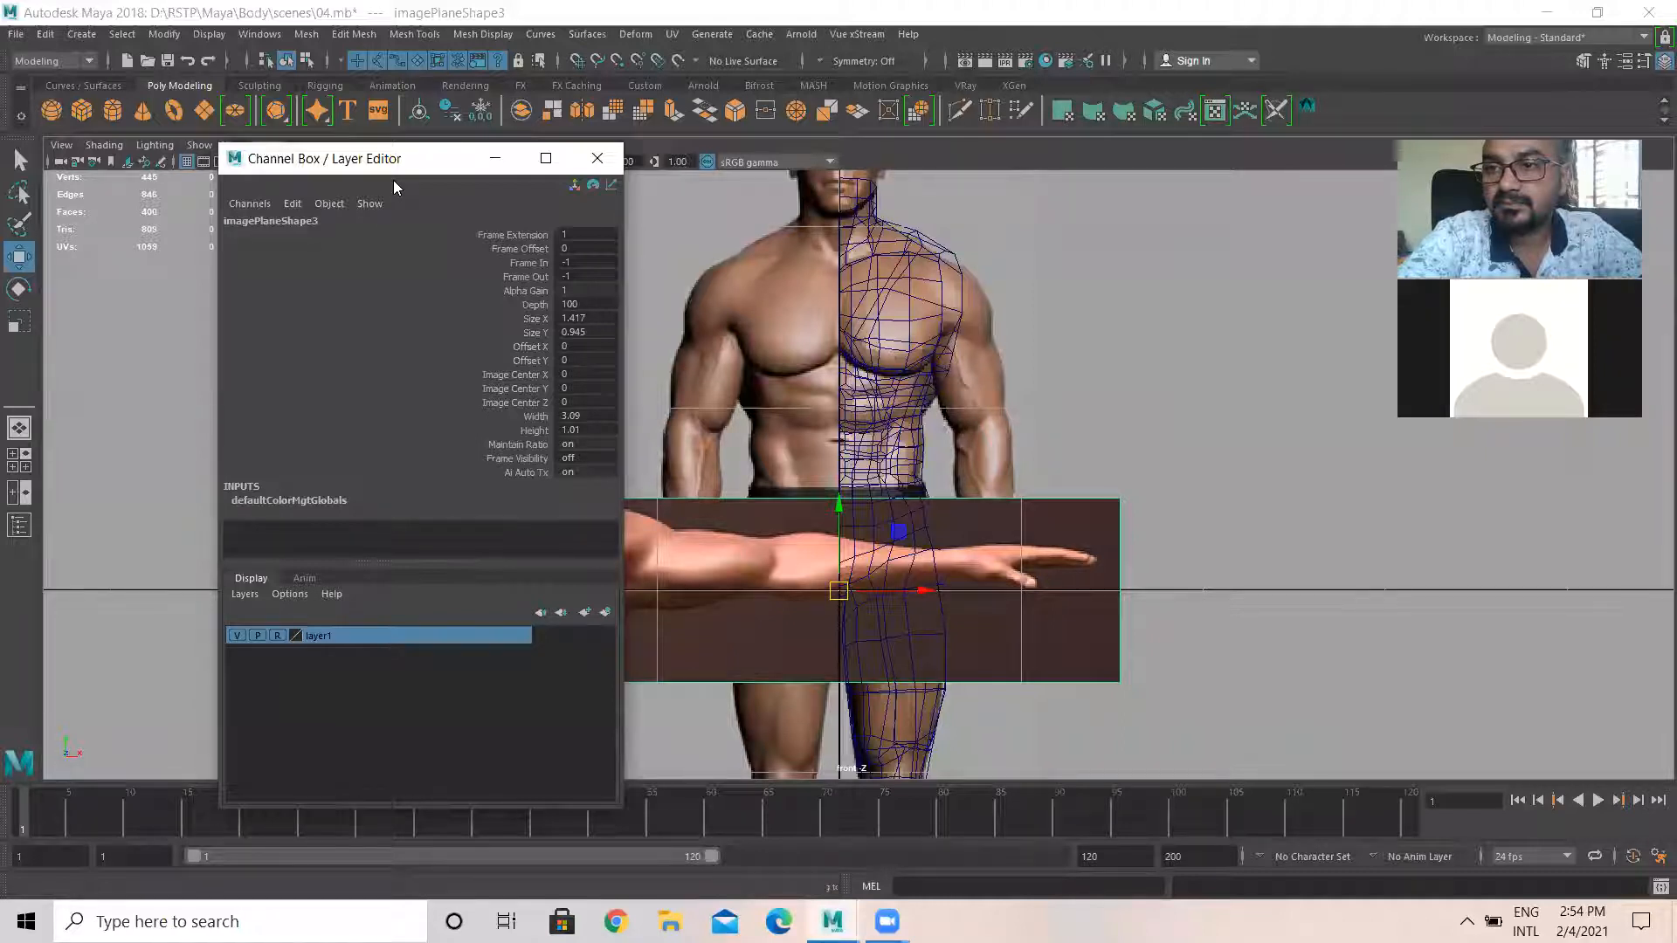
pyautogui.moveTo(393, 164); pyautogui.dragTo(1388, 416)
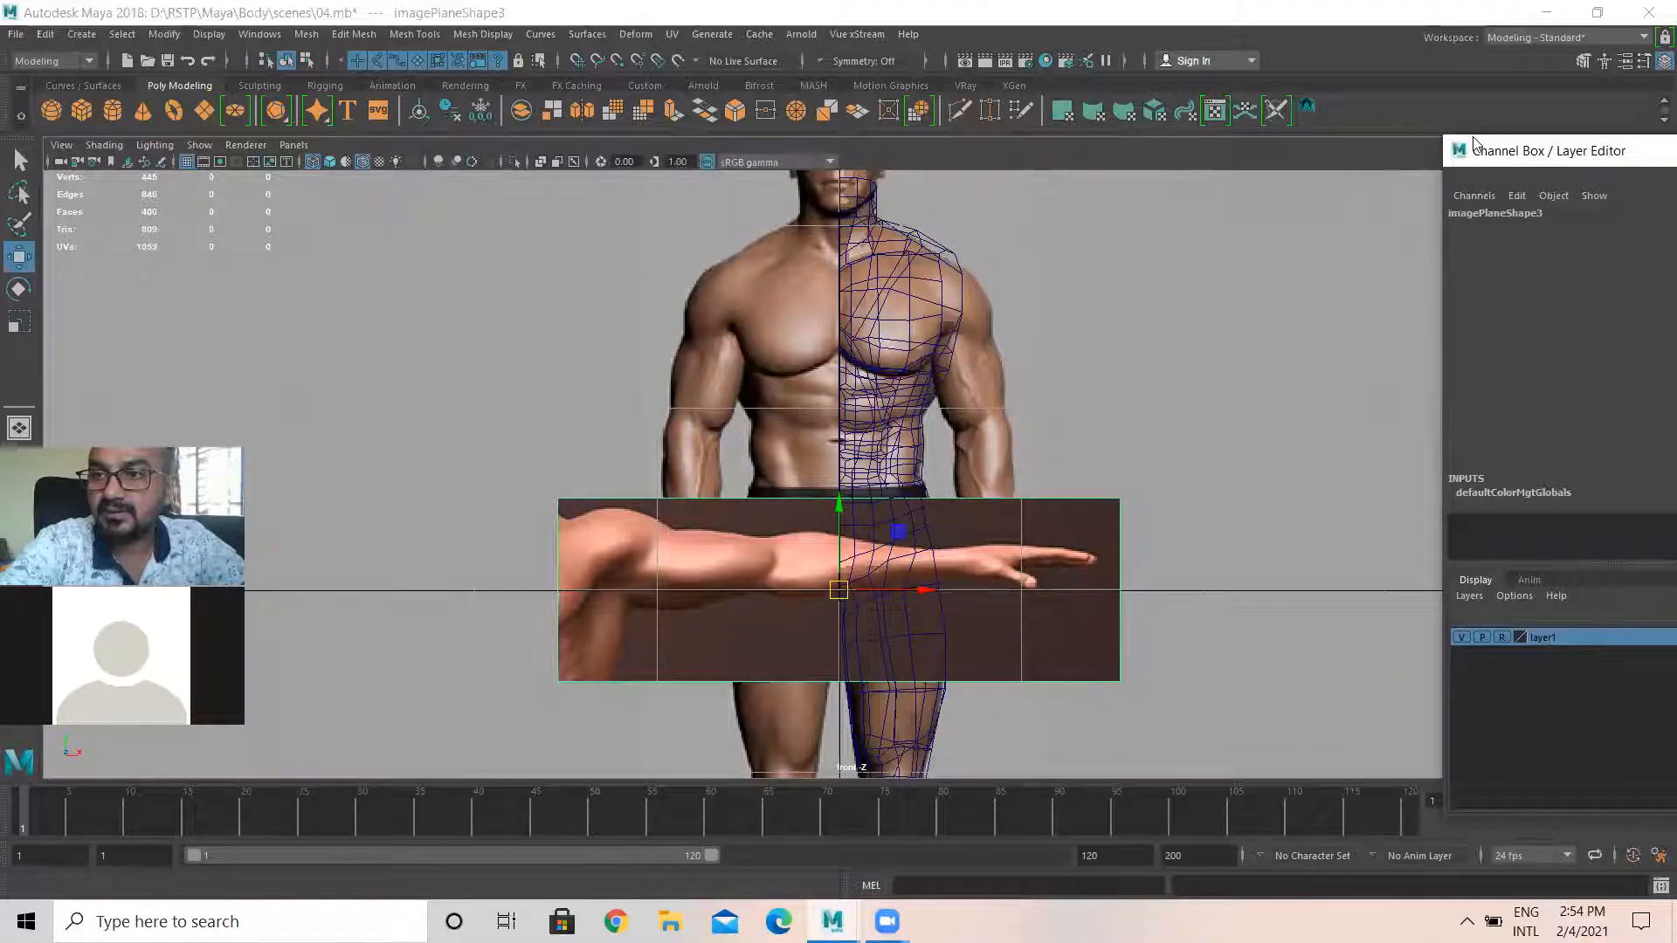
pyautogui.moveTo(1473, 140); pyautogui.dragTo(1309, 145)
pyautogui.doubleClick(1497, 163)
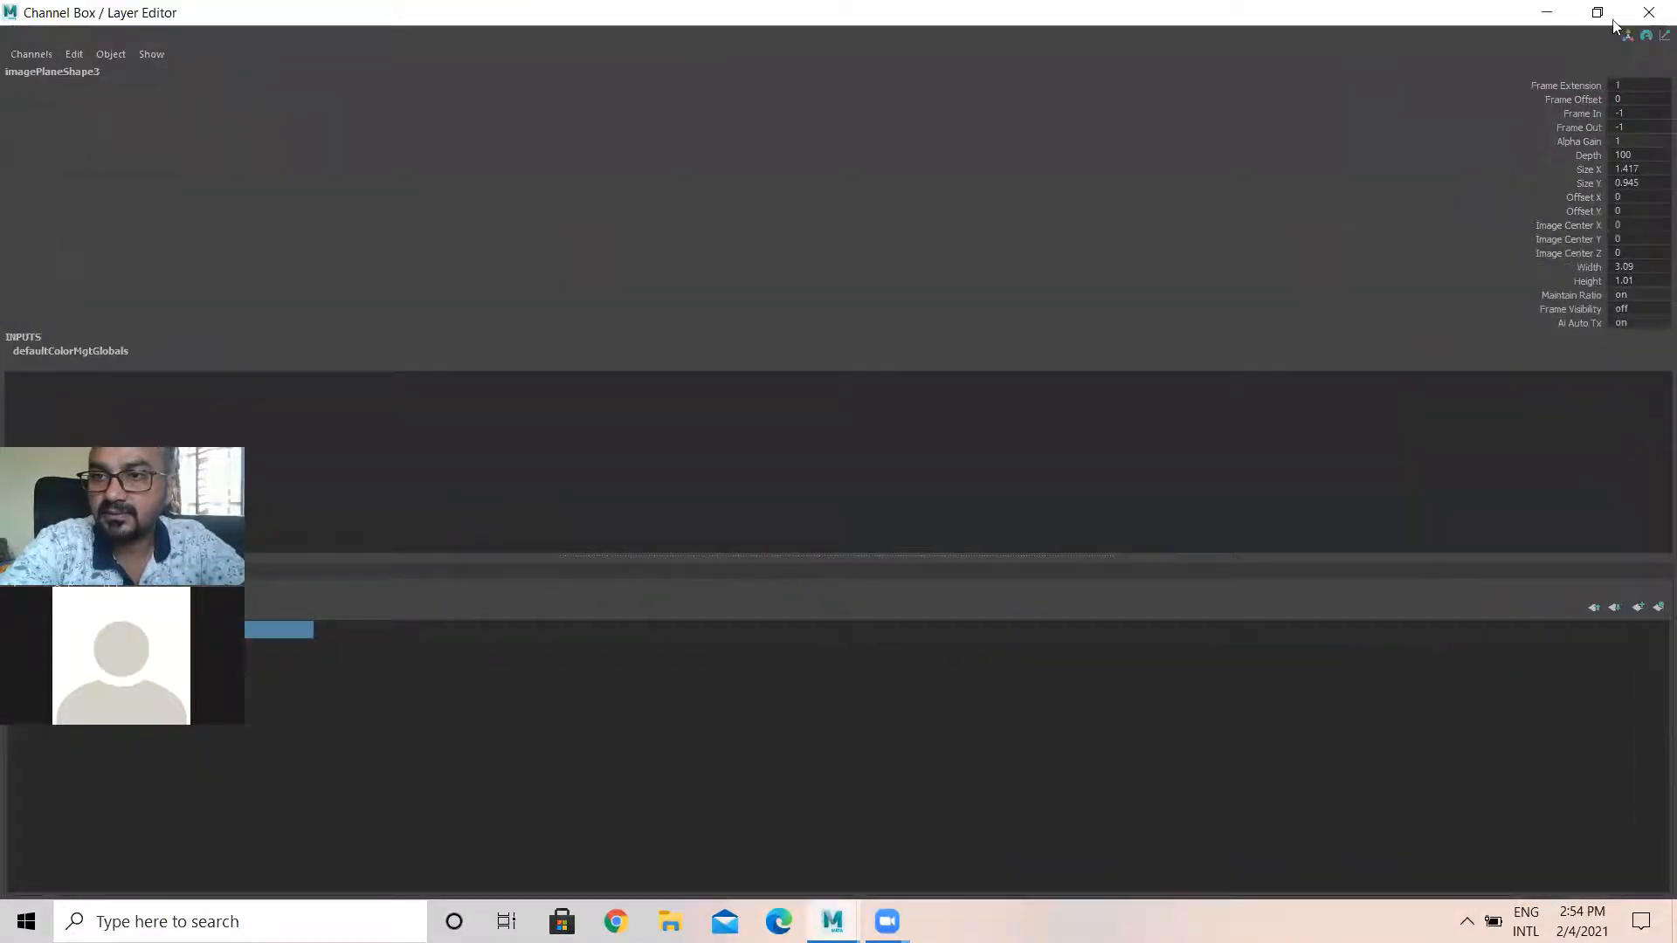
pyautogui.click(1649, 12)
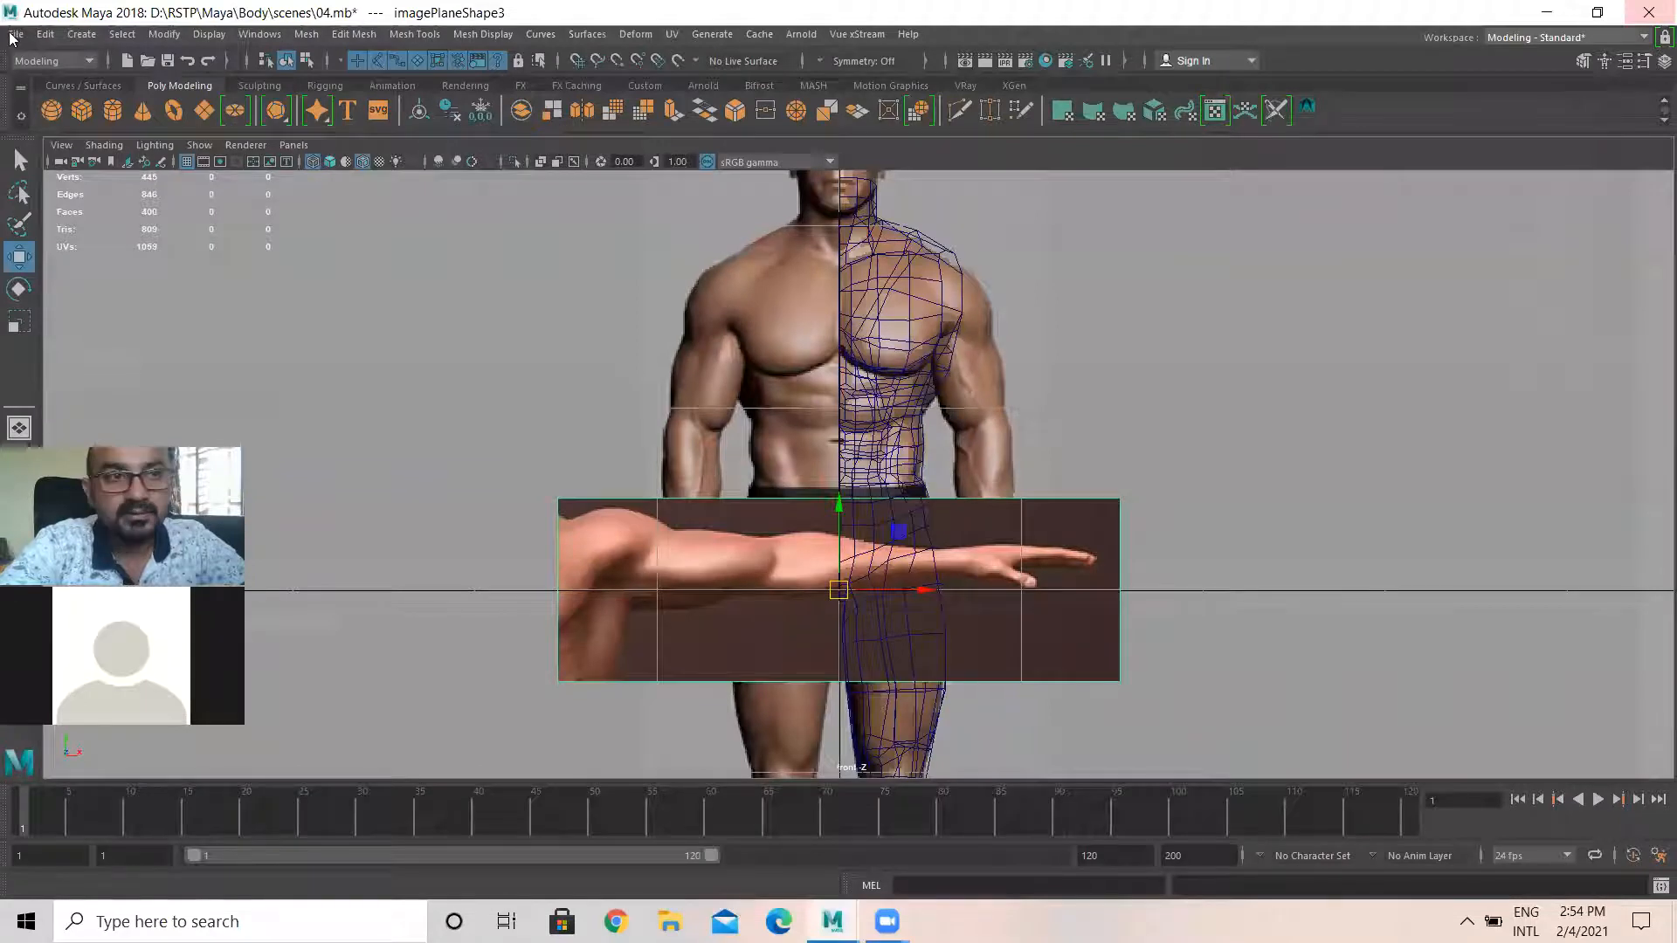
pyautogui.hotkey('ctrl', 'a')
pyautogui.click(1598, 11)
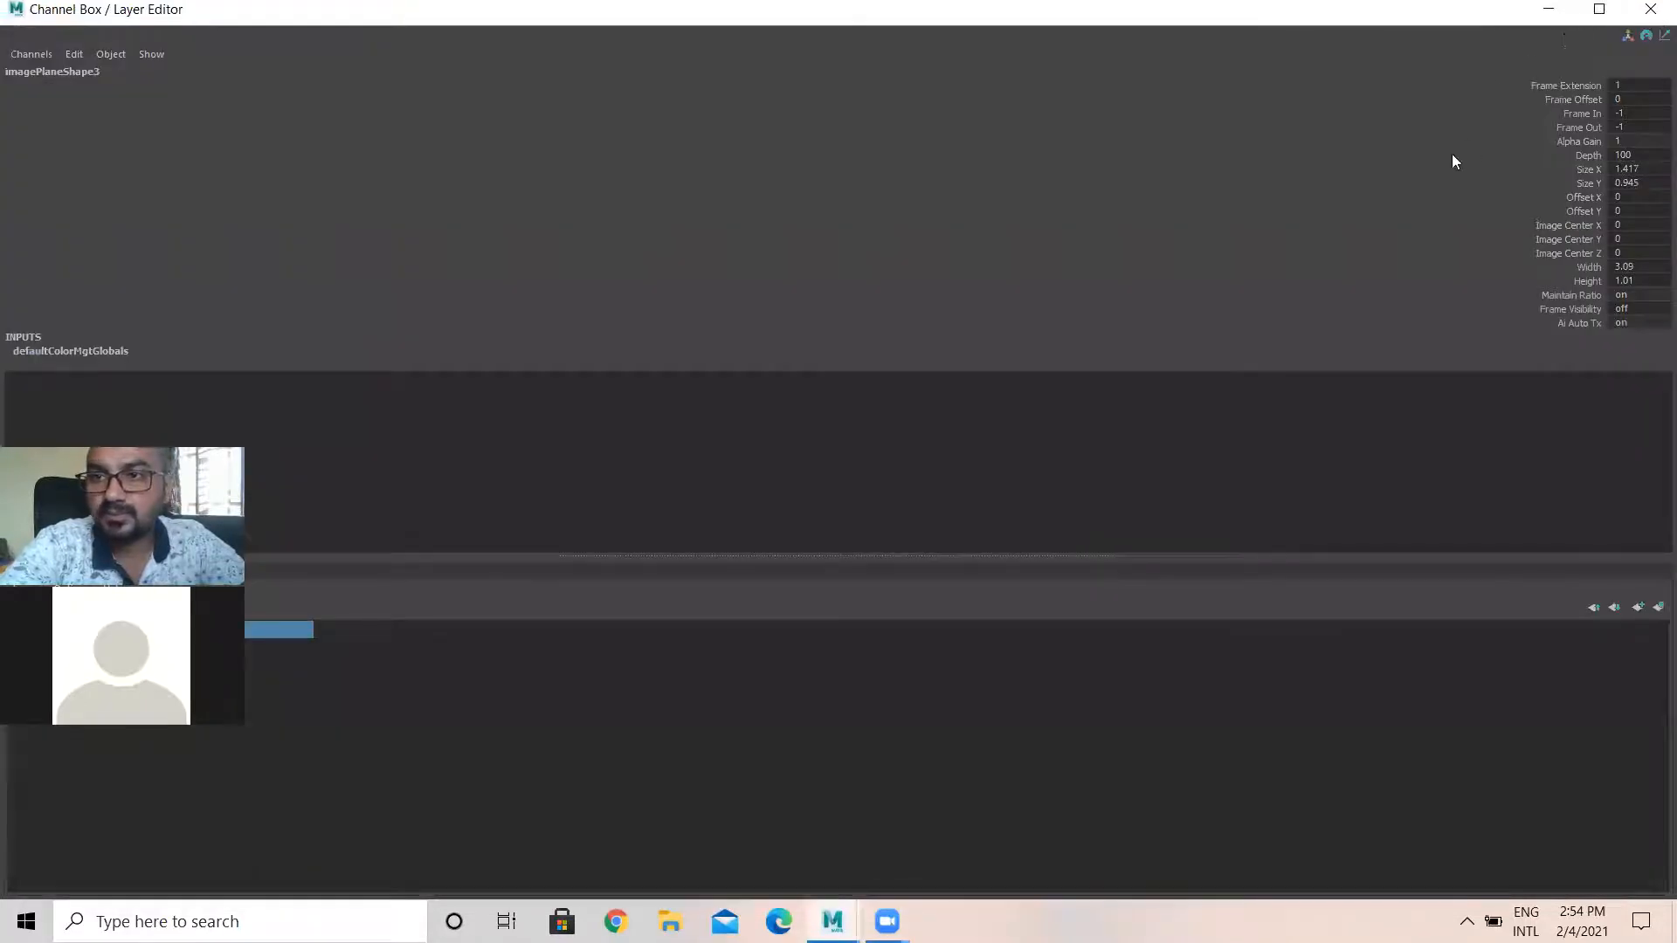
pyautogui.click(1599, 10)
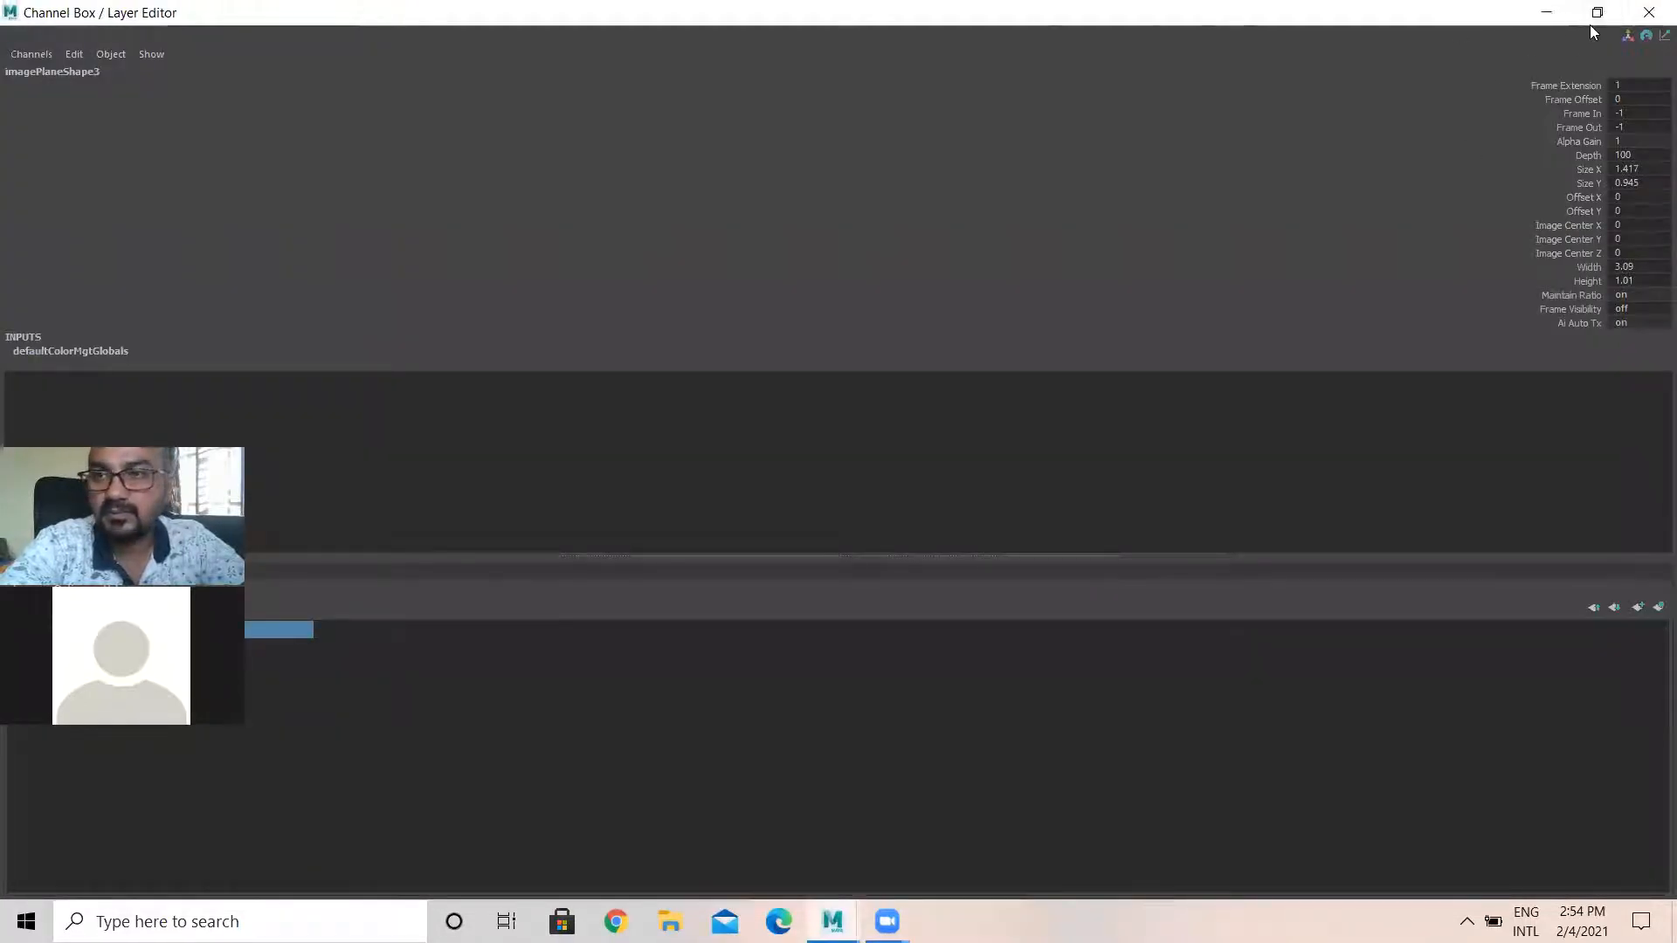
# Restore the maximized Channel Box / Layer Editor to a narrow floating window placed clear of the front viewport
pyautogui.doubleClick(158, 12)
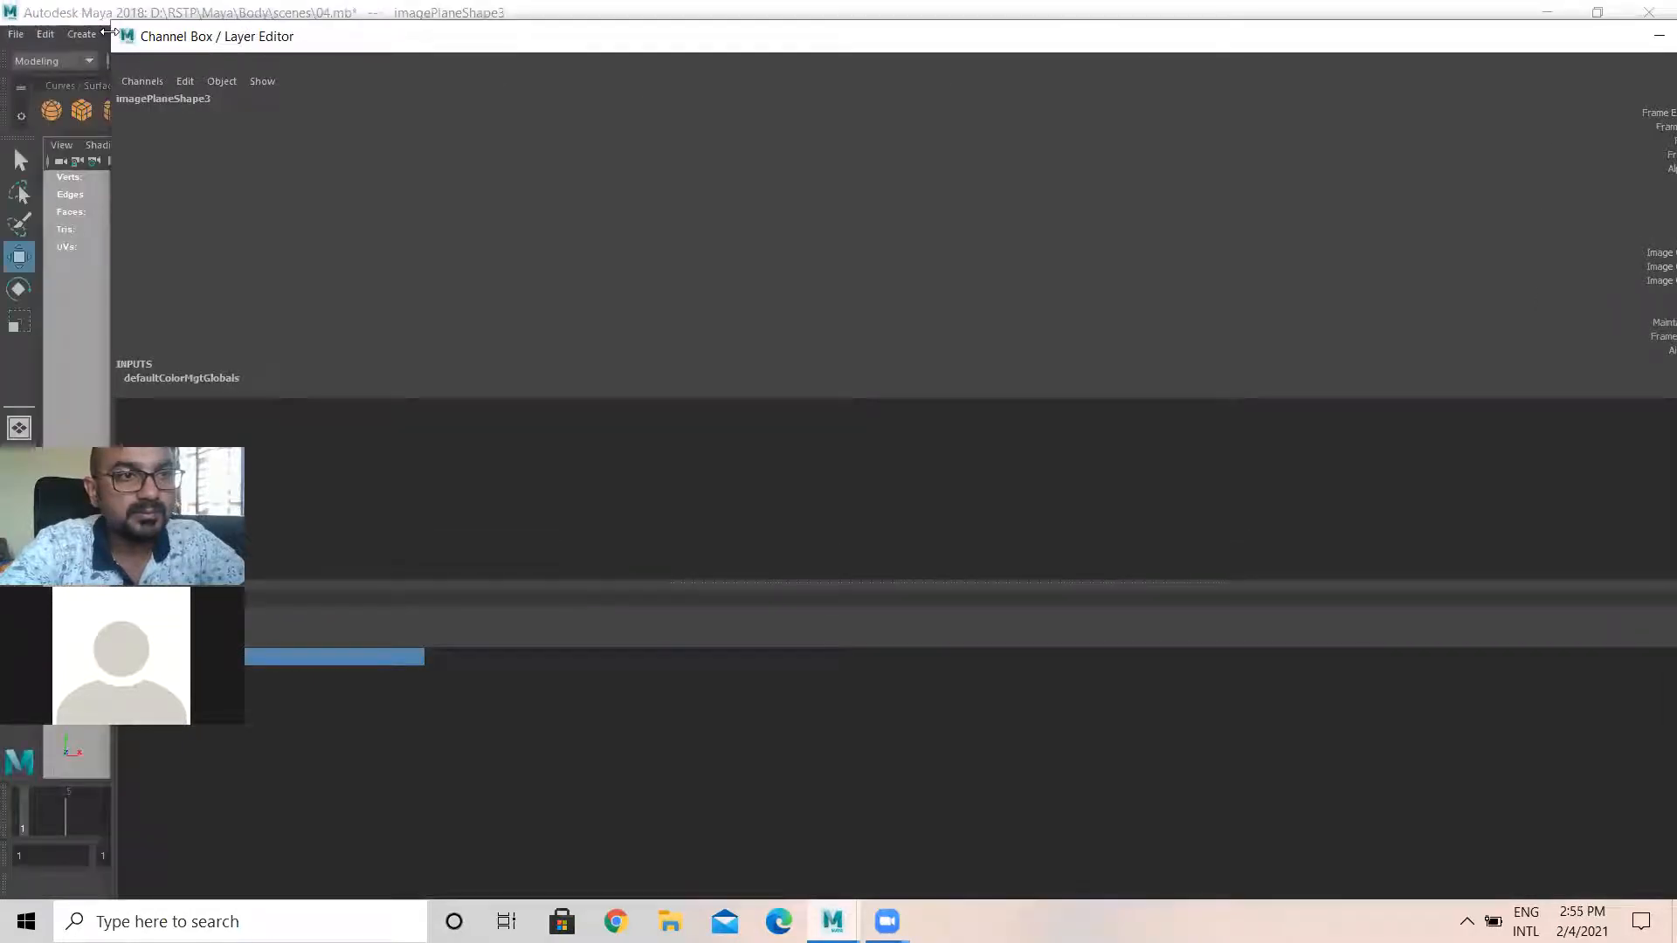
pyautogui.moveTo(109, 32); pyautogui.dragTo(1357, 35)
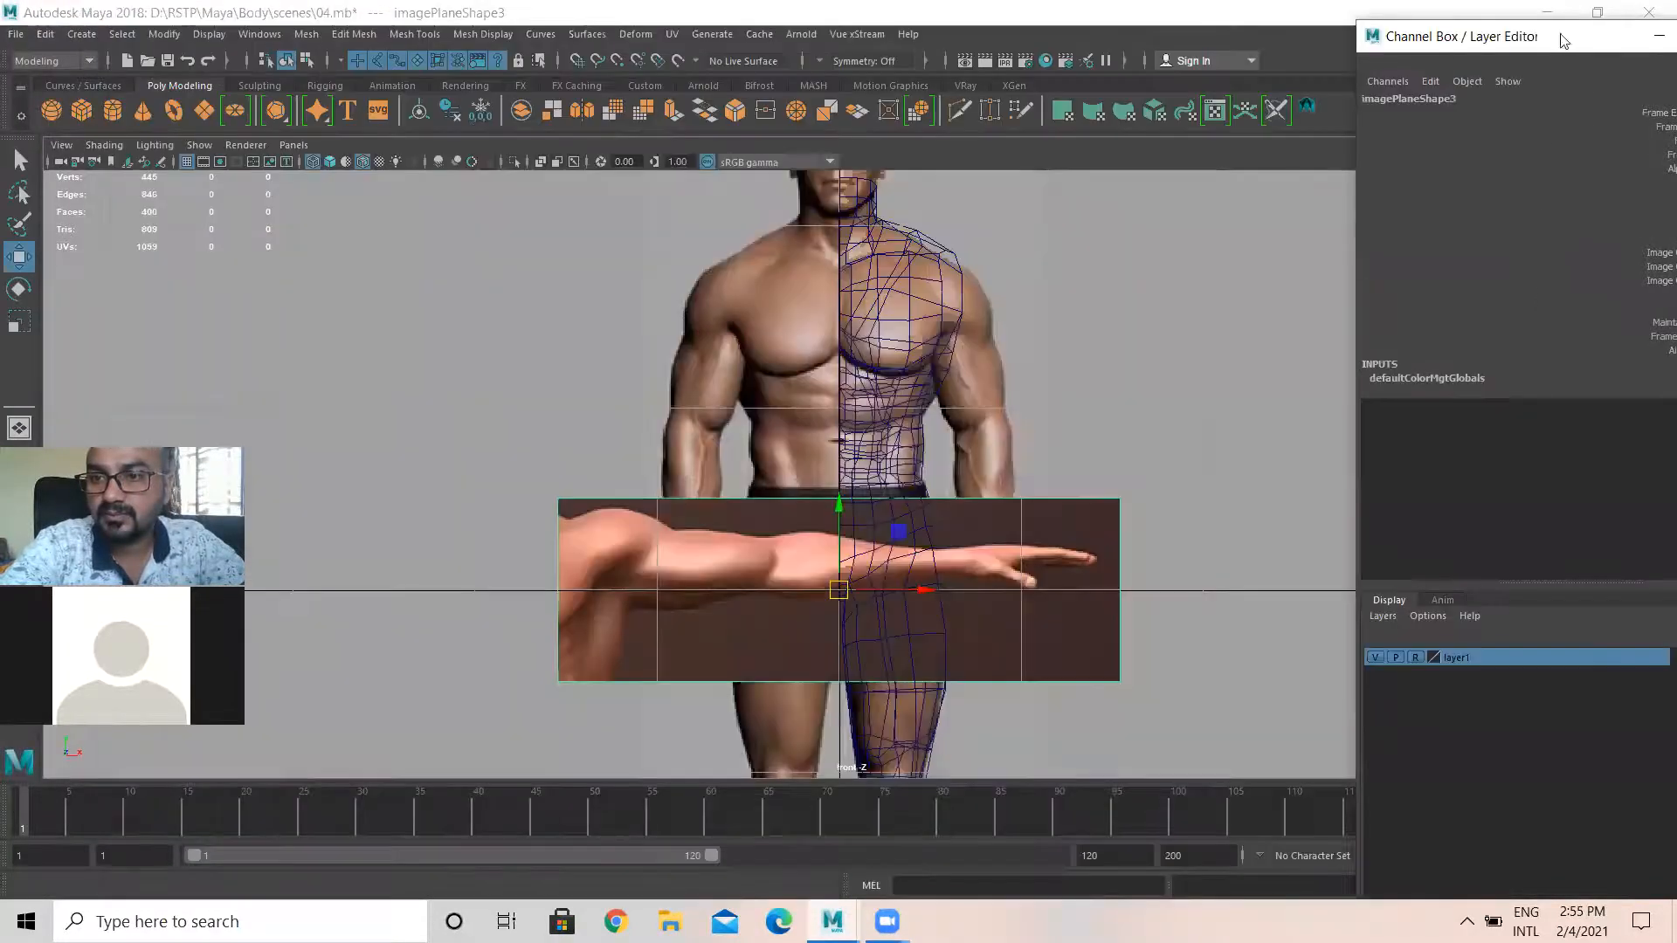
pyautogui.moveTo(1553, 47); pyautogui.dragTo(1373, 122)
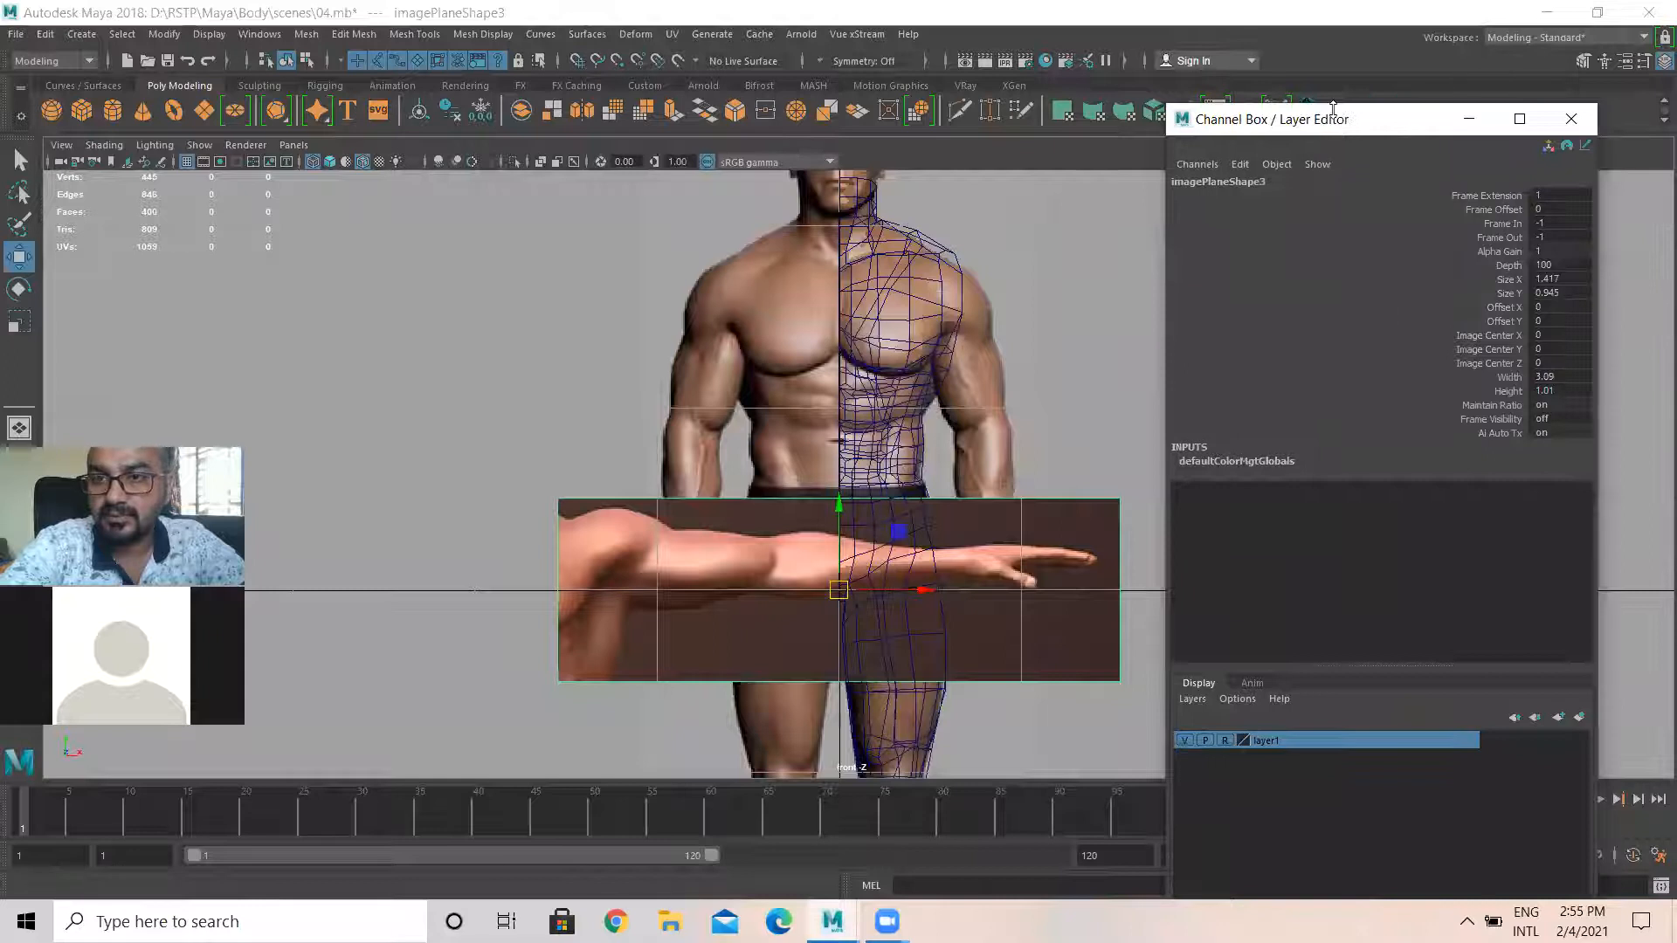
pyautogui.moveTo(1333, 107); pyautogui.dragTo(1364, 193)
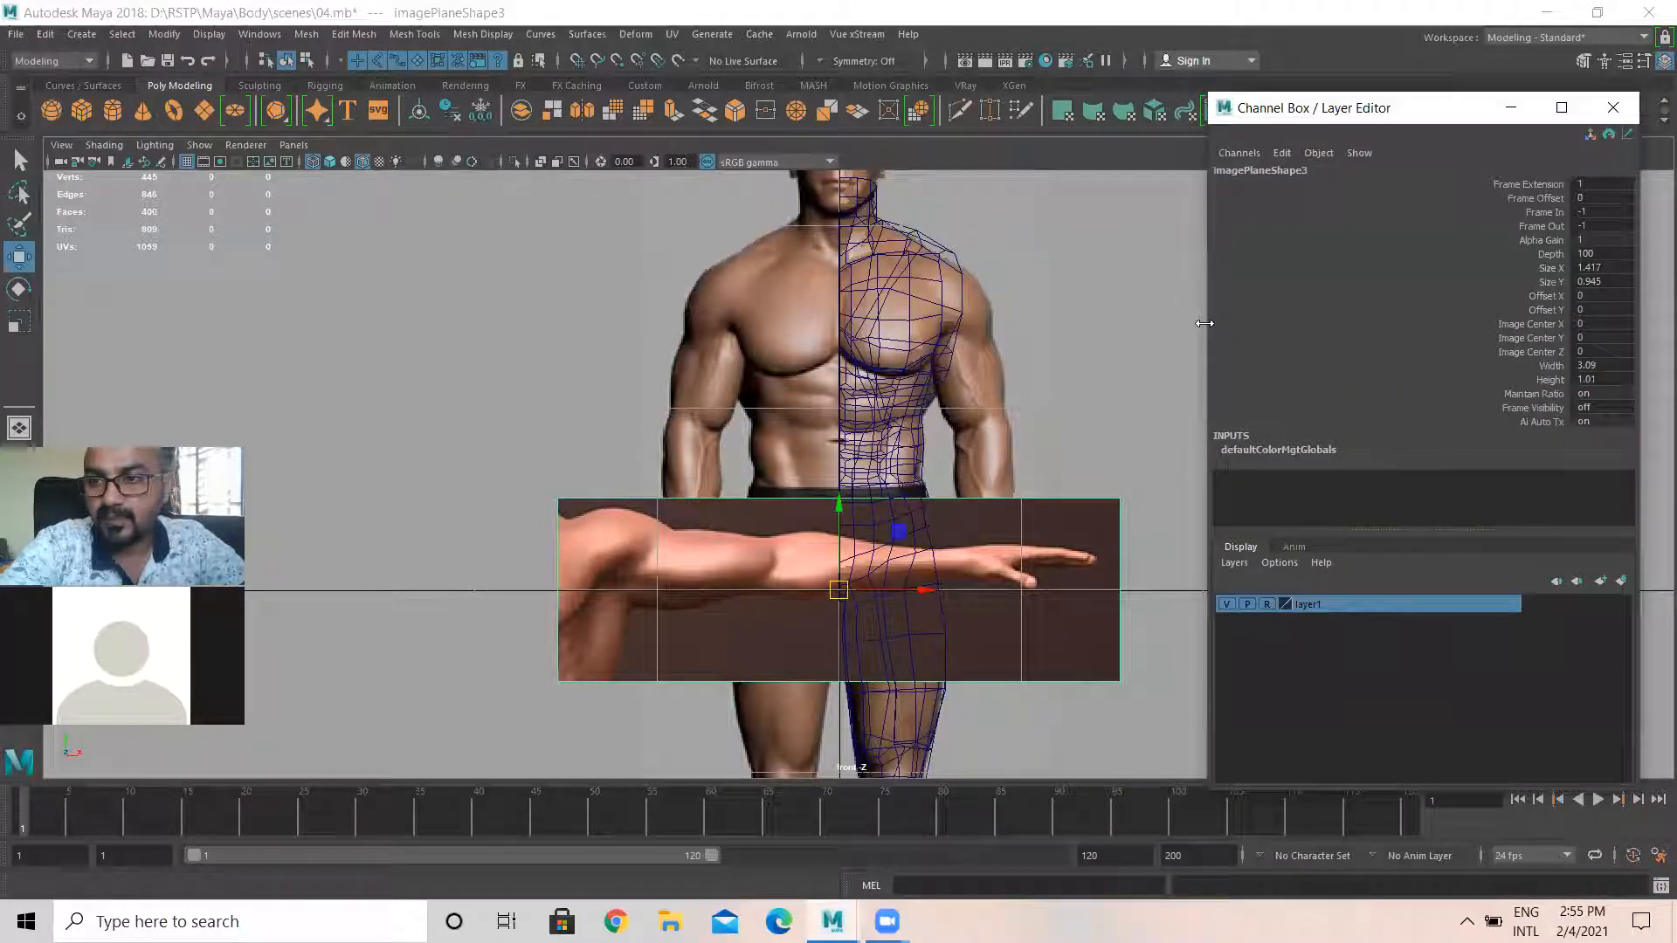
pyautogui.moveTo(1204, 323); pyautogui.dragTo(1387, 323)
pyautogui.moveTo(1466, 118); pyautogui.dragTo(1488, 156)
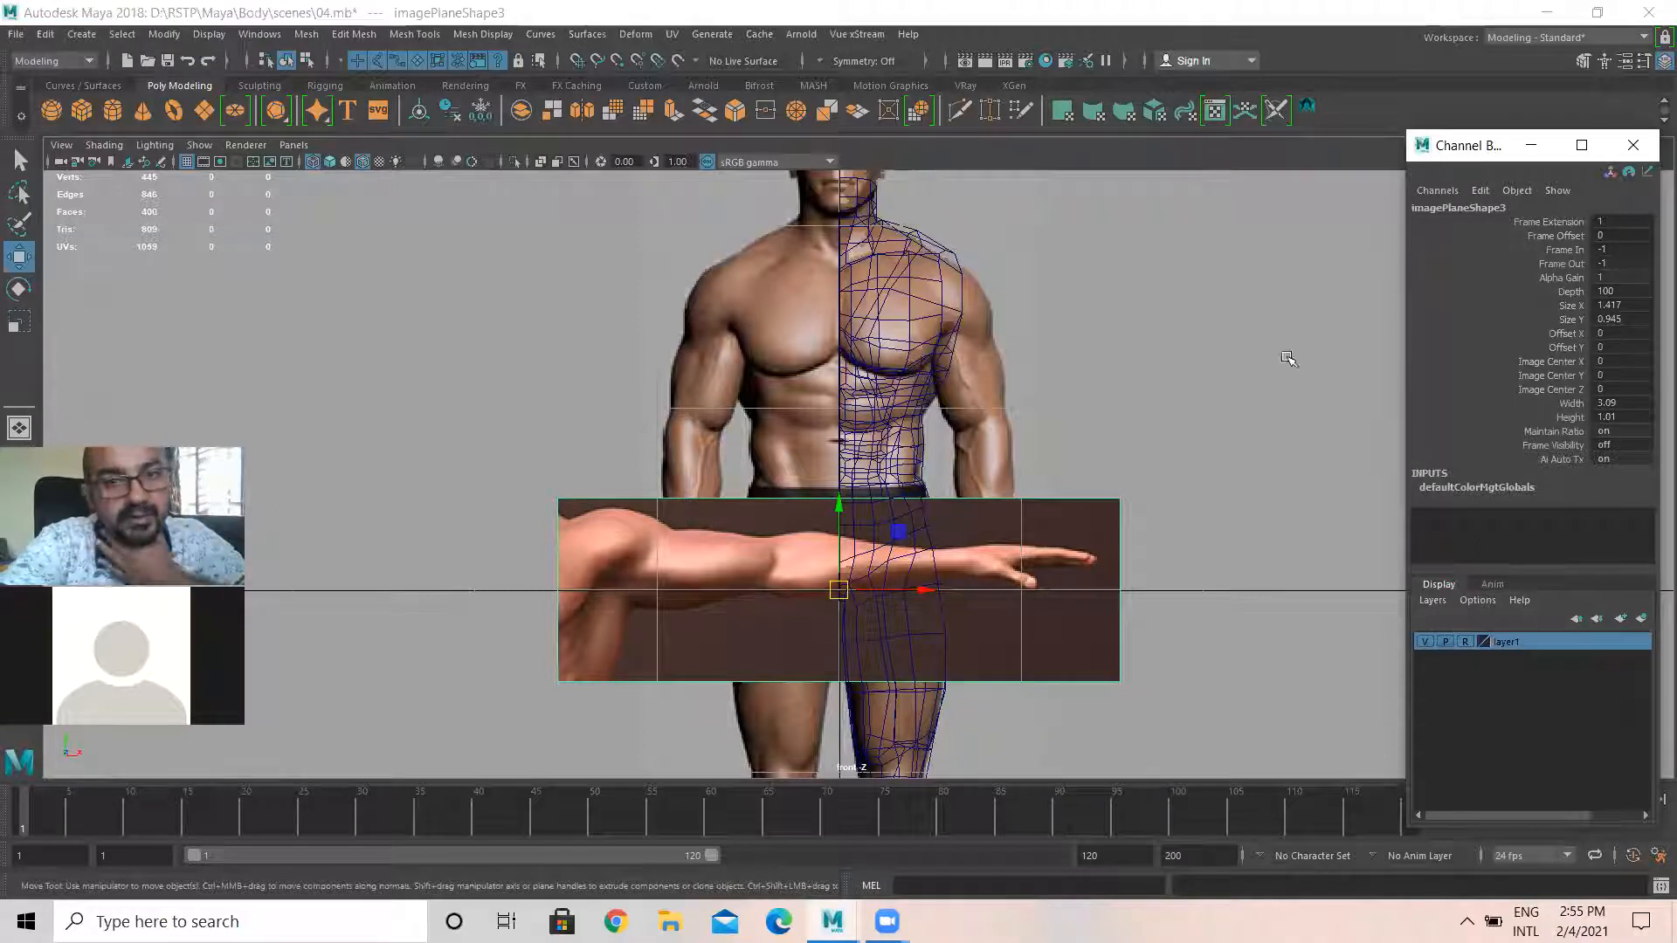
# Move the arm image plane behind the body and line it up with the model's shoulder in the front view
pyautogui.press('space')
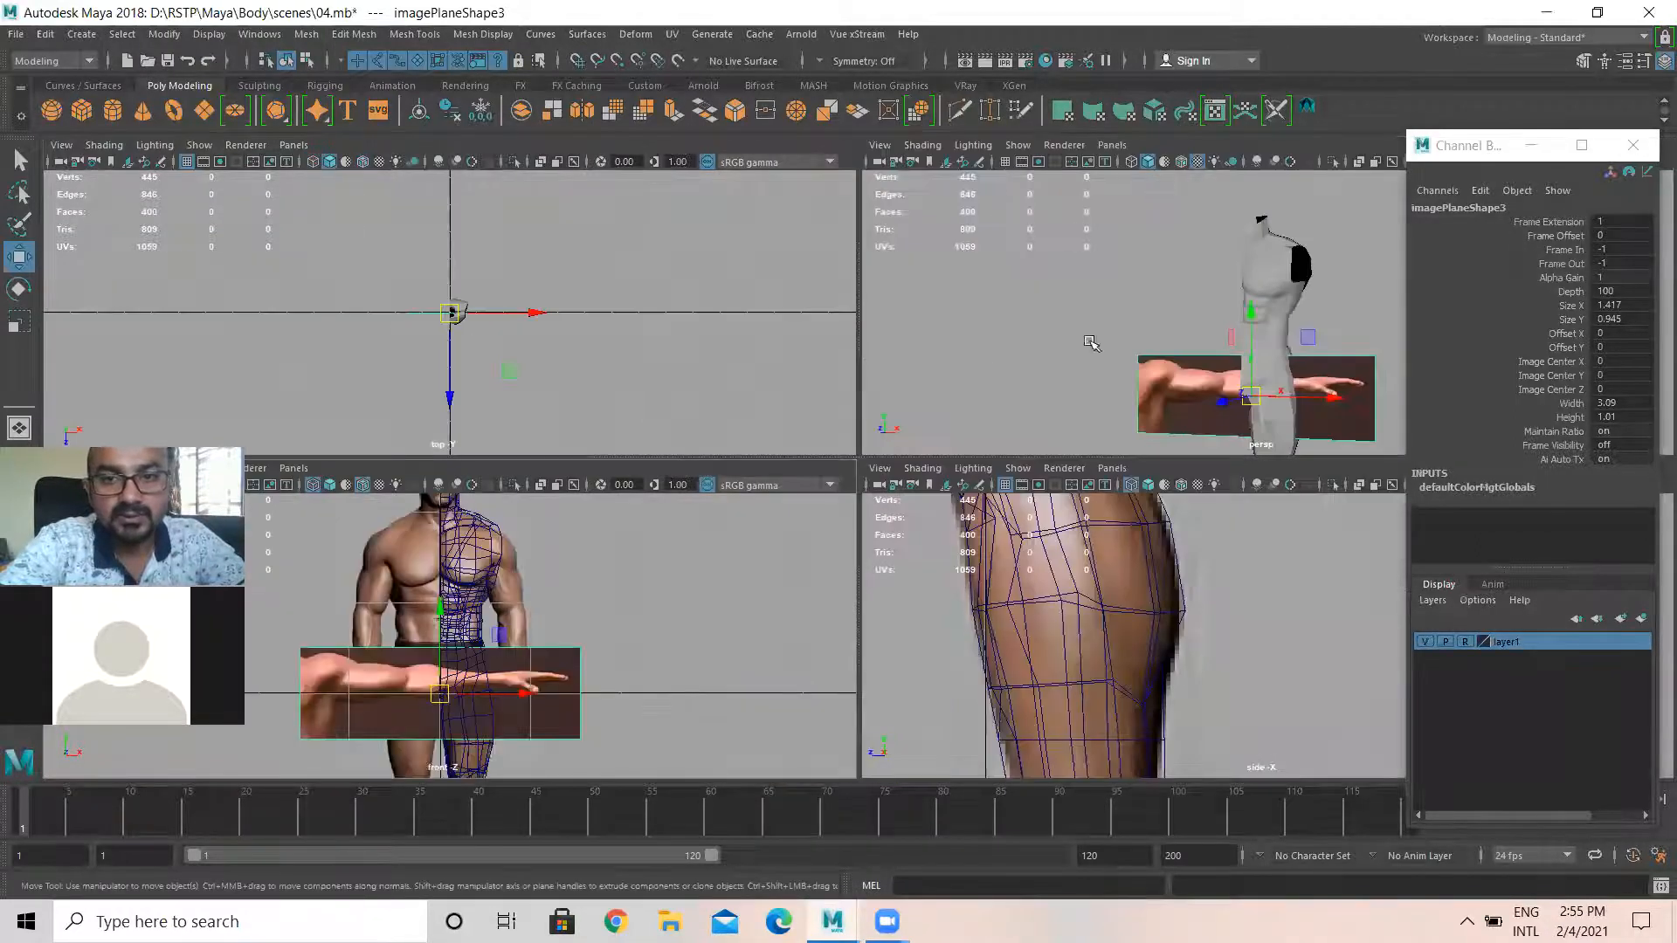
pyautogui.press('space')
pyautogui.keyDown('alt'); pyautogui.moveTo(1209, 401); pyautogui.dragTo(1043, 407); pyautogui.keyUp('alt')
pyautogui.press('space')
pyautogui.press('space')
pyautogui.moveTo(1087, 500); pyautogui.dragTo(1145, 267)
pyautogui.scroll(-3, 1240, 375)
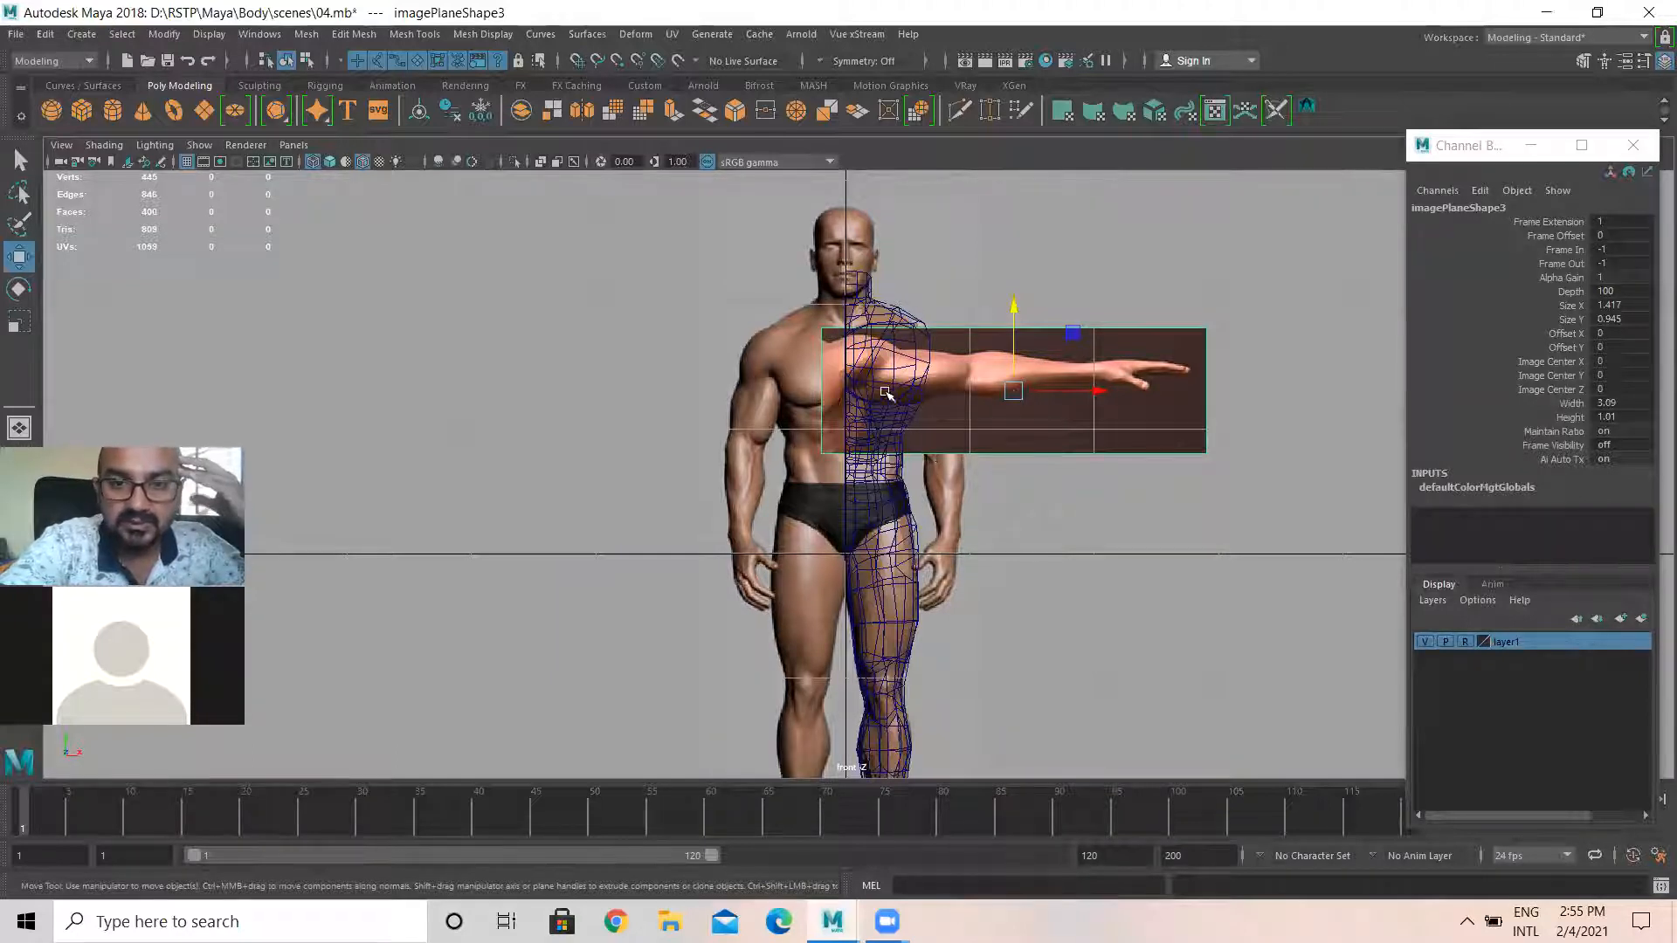
pyautogui.moveTo(1014, 390); pyautogui.dragTo(1088, 369)
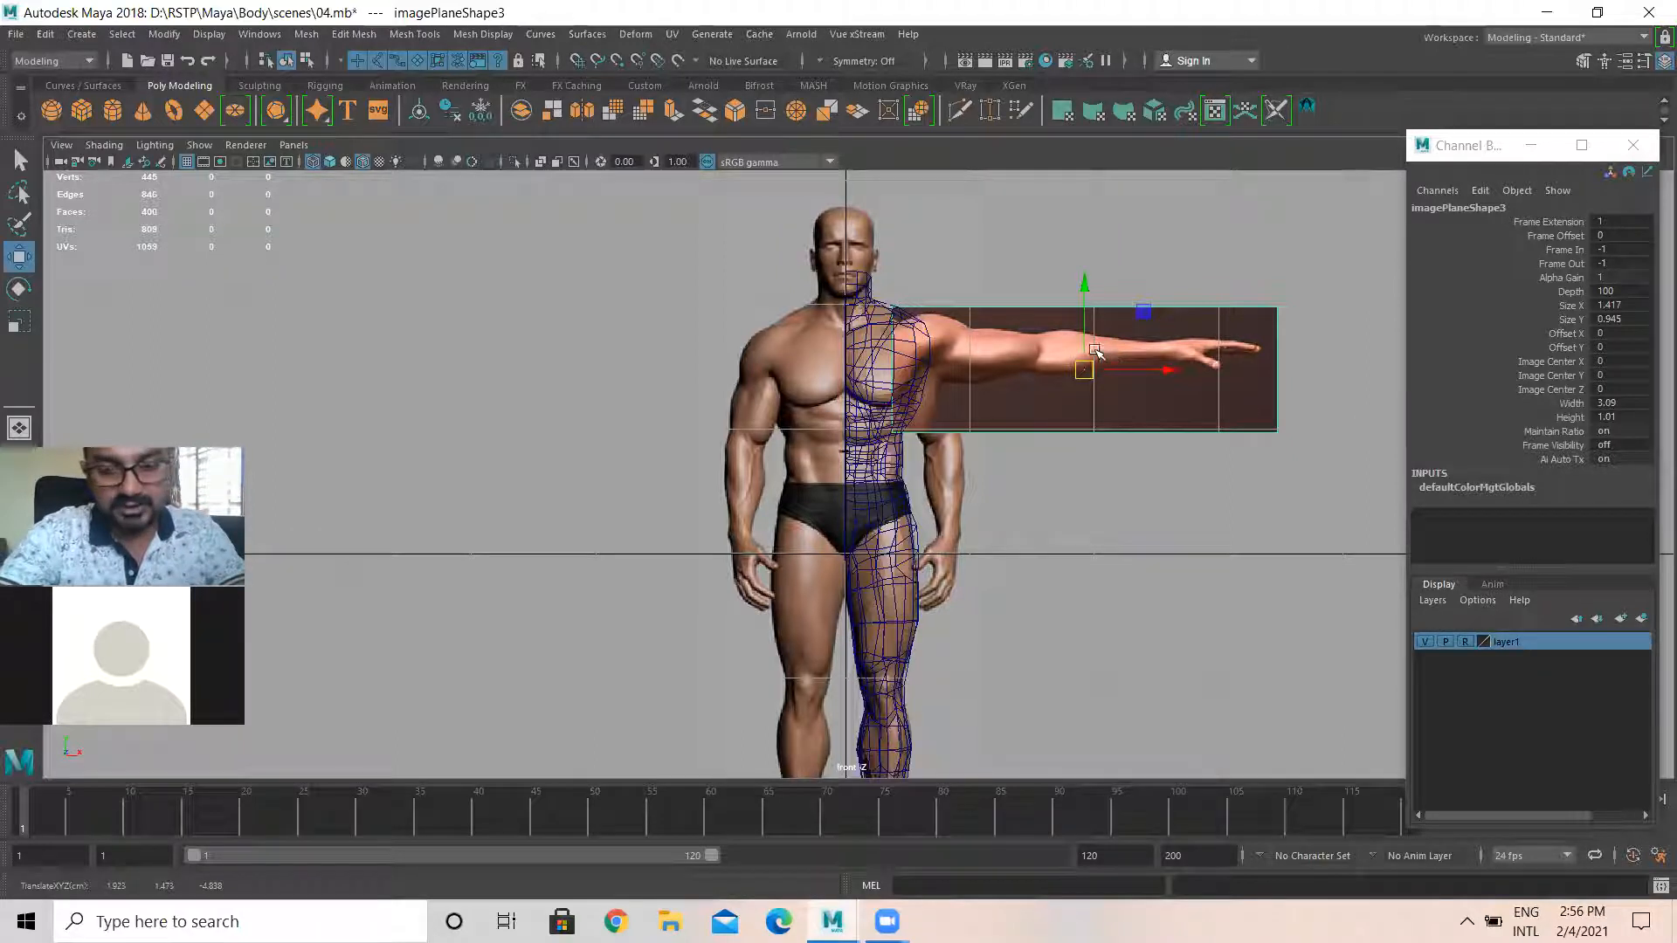
# Scale the arm image plane uniformly to about 0.948 and nudge it back into line with the shoulder
pyautogui.press('r')
pyautogui.moveTo(1083, 371); pyautogui.dragTo(1072, 372)
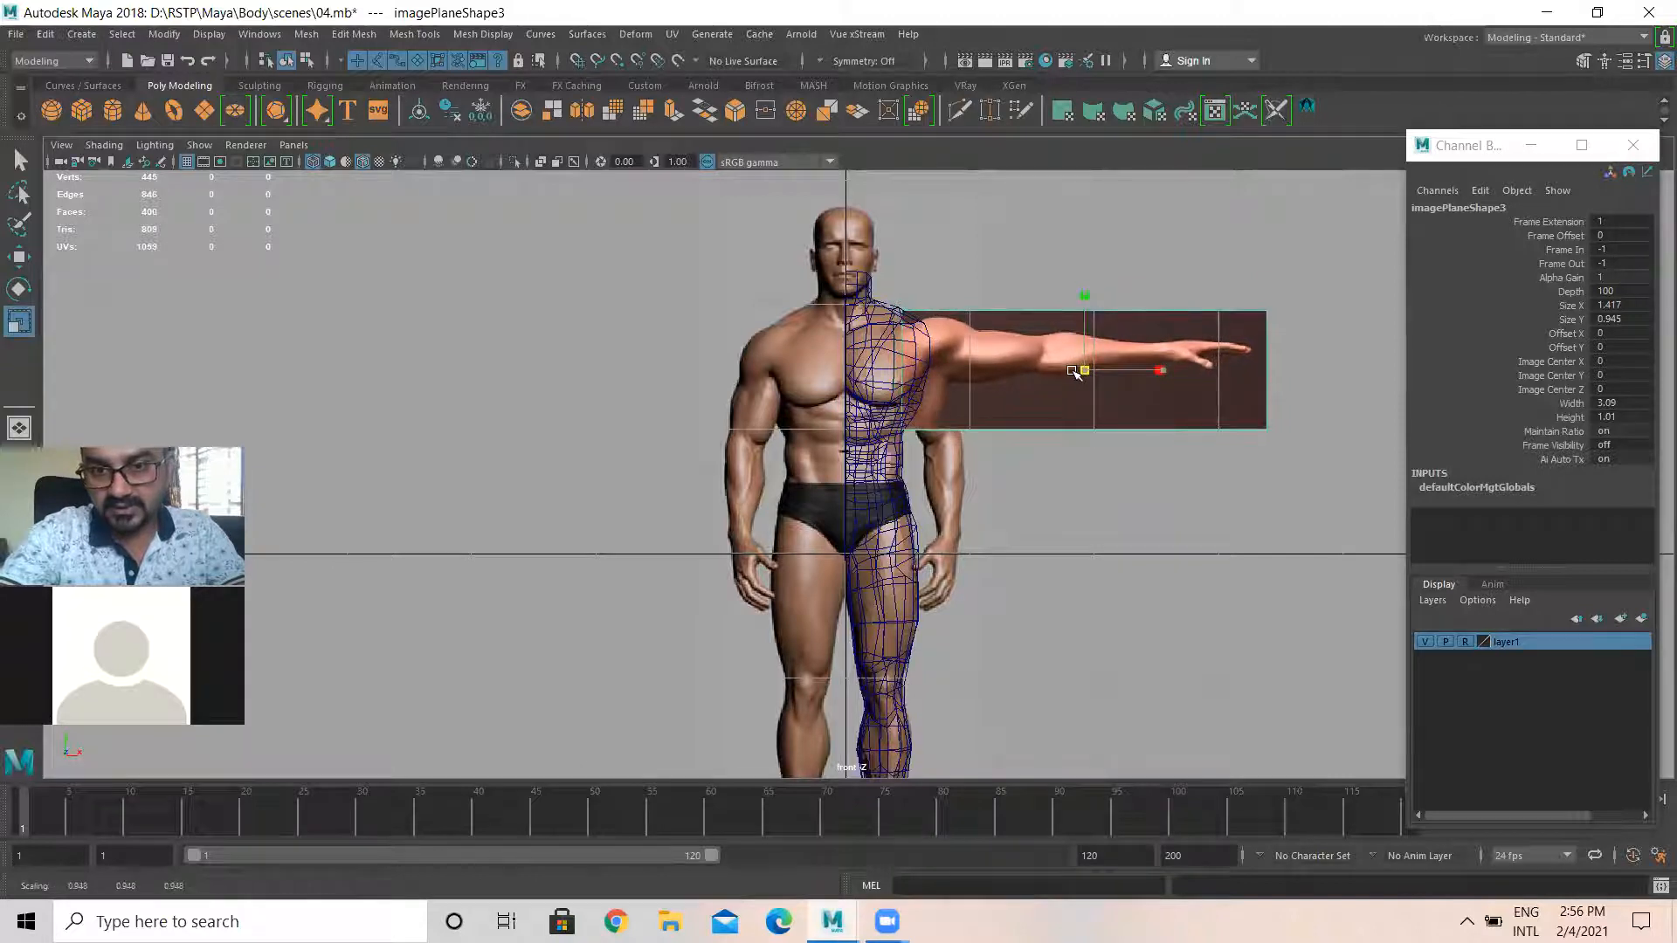
pyautogui.press('w')
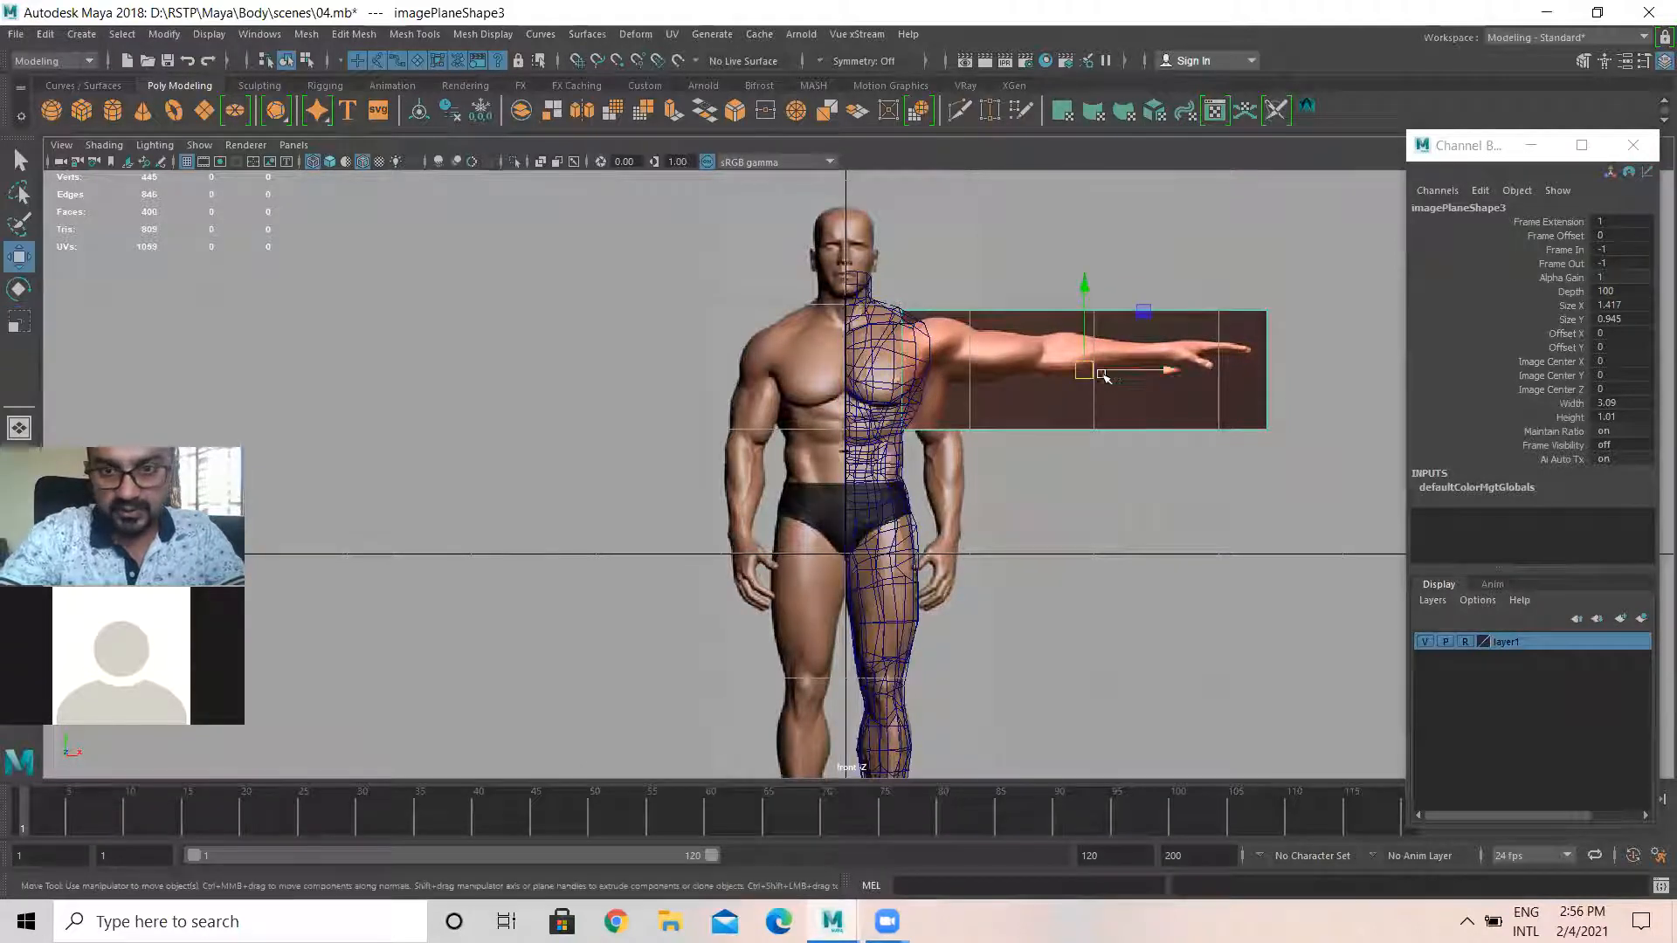
pyautogui.moveTo(1082, 370); pyautogui.dragTo(1083, 369)
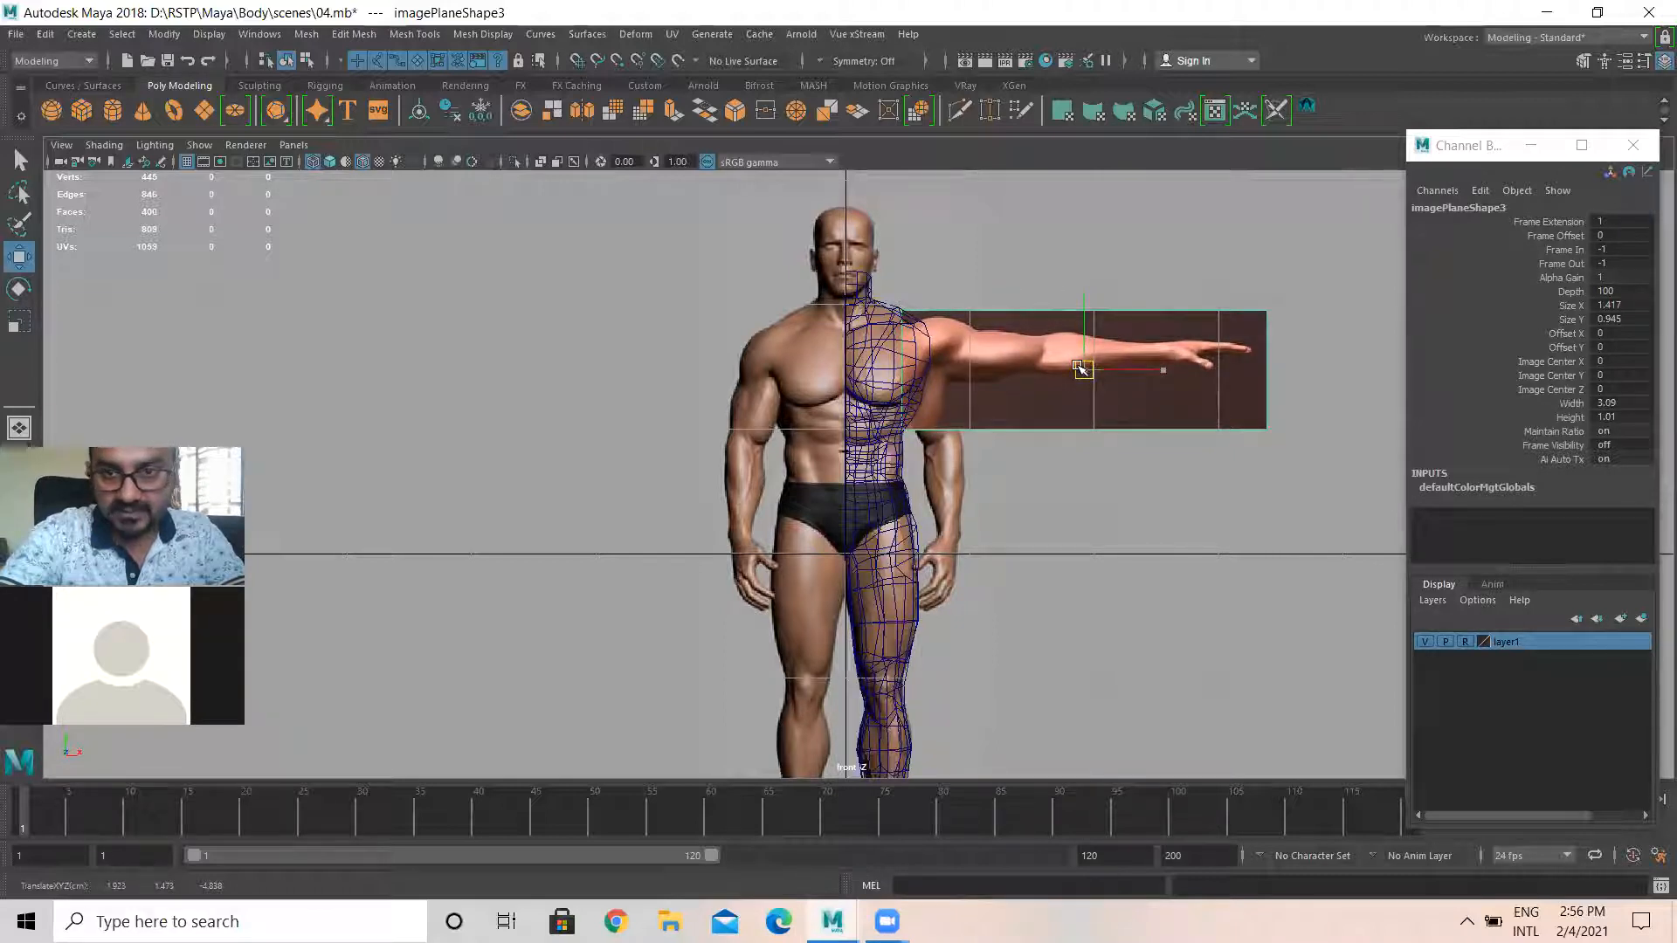
# Create a new display layer containing the arm image plane and set the layer to reference mode
pyautogui.click(1640, 622)
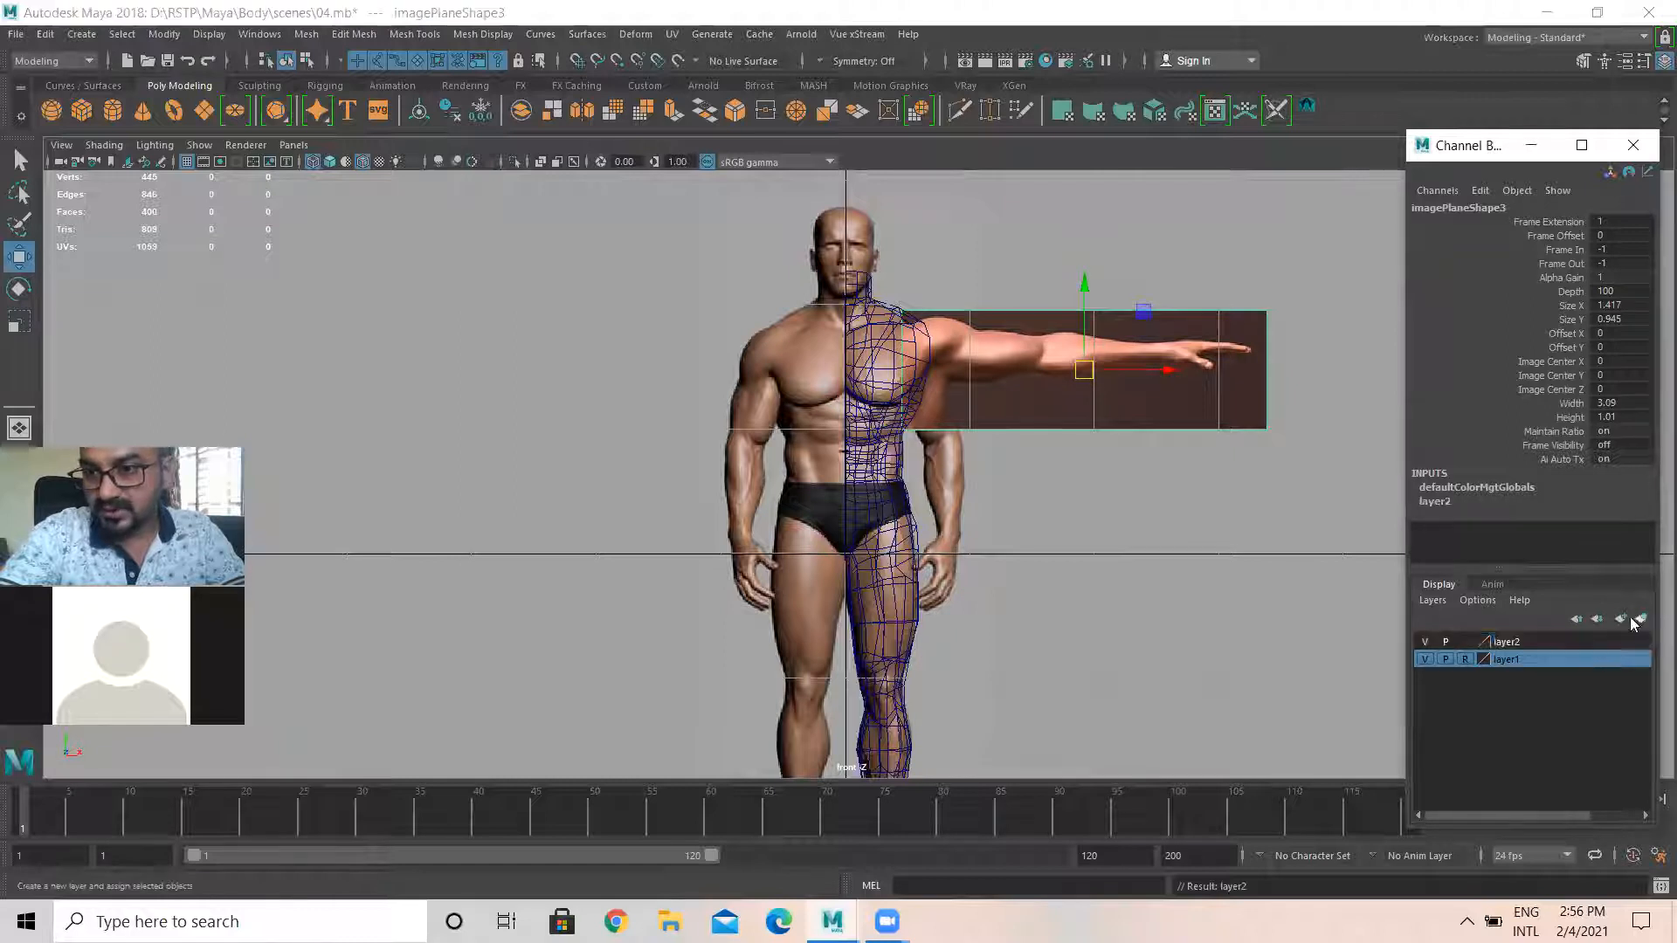
pyautogui.click(1467, 642)
pyautogui.click(1466, 642)
pyautogui.click(1319, 563)
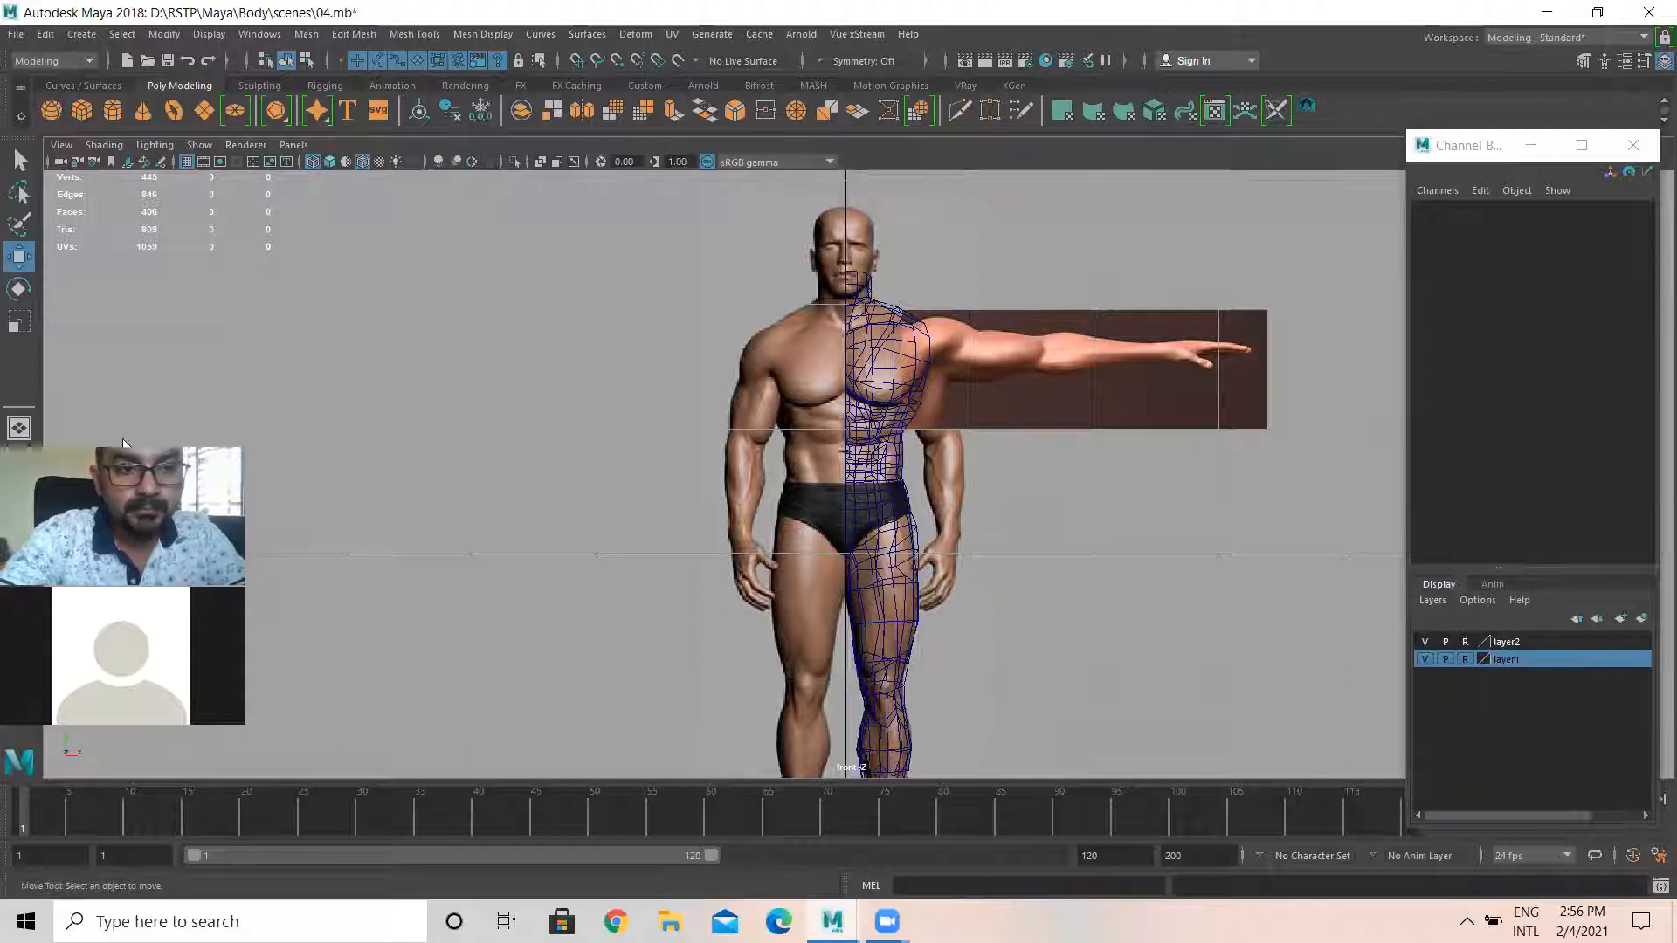
pyautogui.moveTo(122, 439); pyautogui.dragTo(220, 299)
pyautogui.scroll(2, 1051, 406)
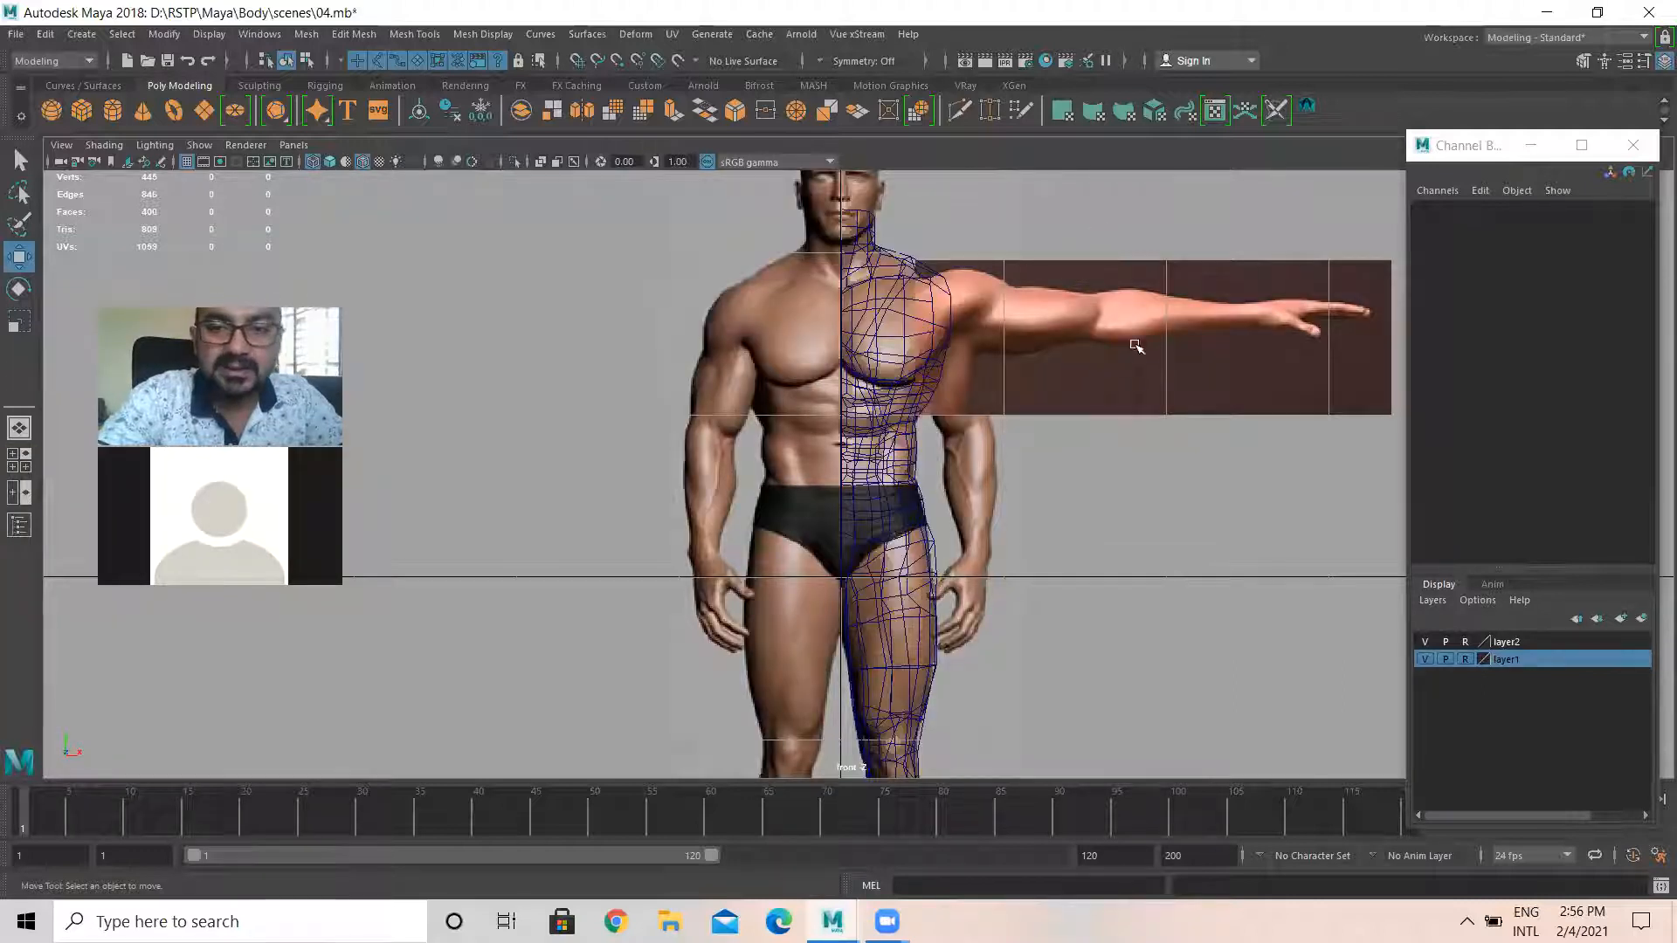
# Select the armhole's border edges in the perspective view and check them against the arm reference in the front view
pyautogui.press('space')
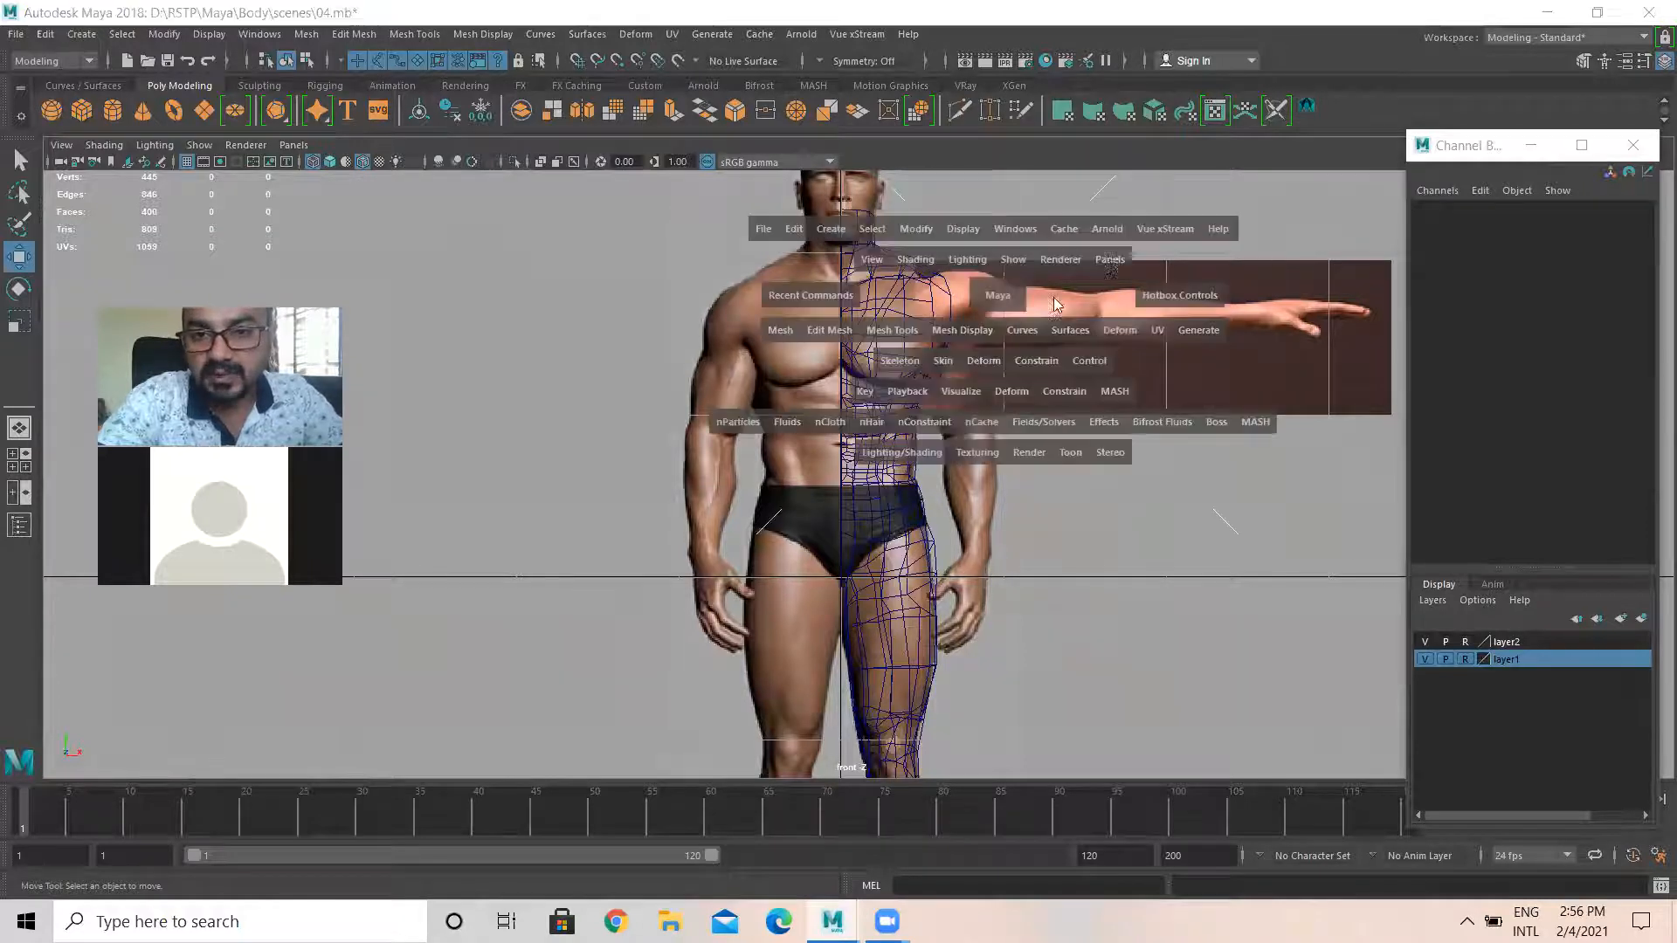
pyautogui.press('space')
pyautogui.keyDown('alt'); pyautogui.moveTo(947, 448); pyautogui.dragTo(804, 387); pyautogui.keyUp('alt')
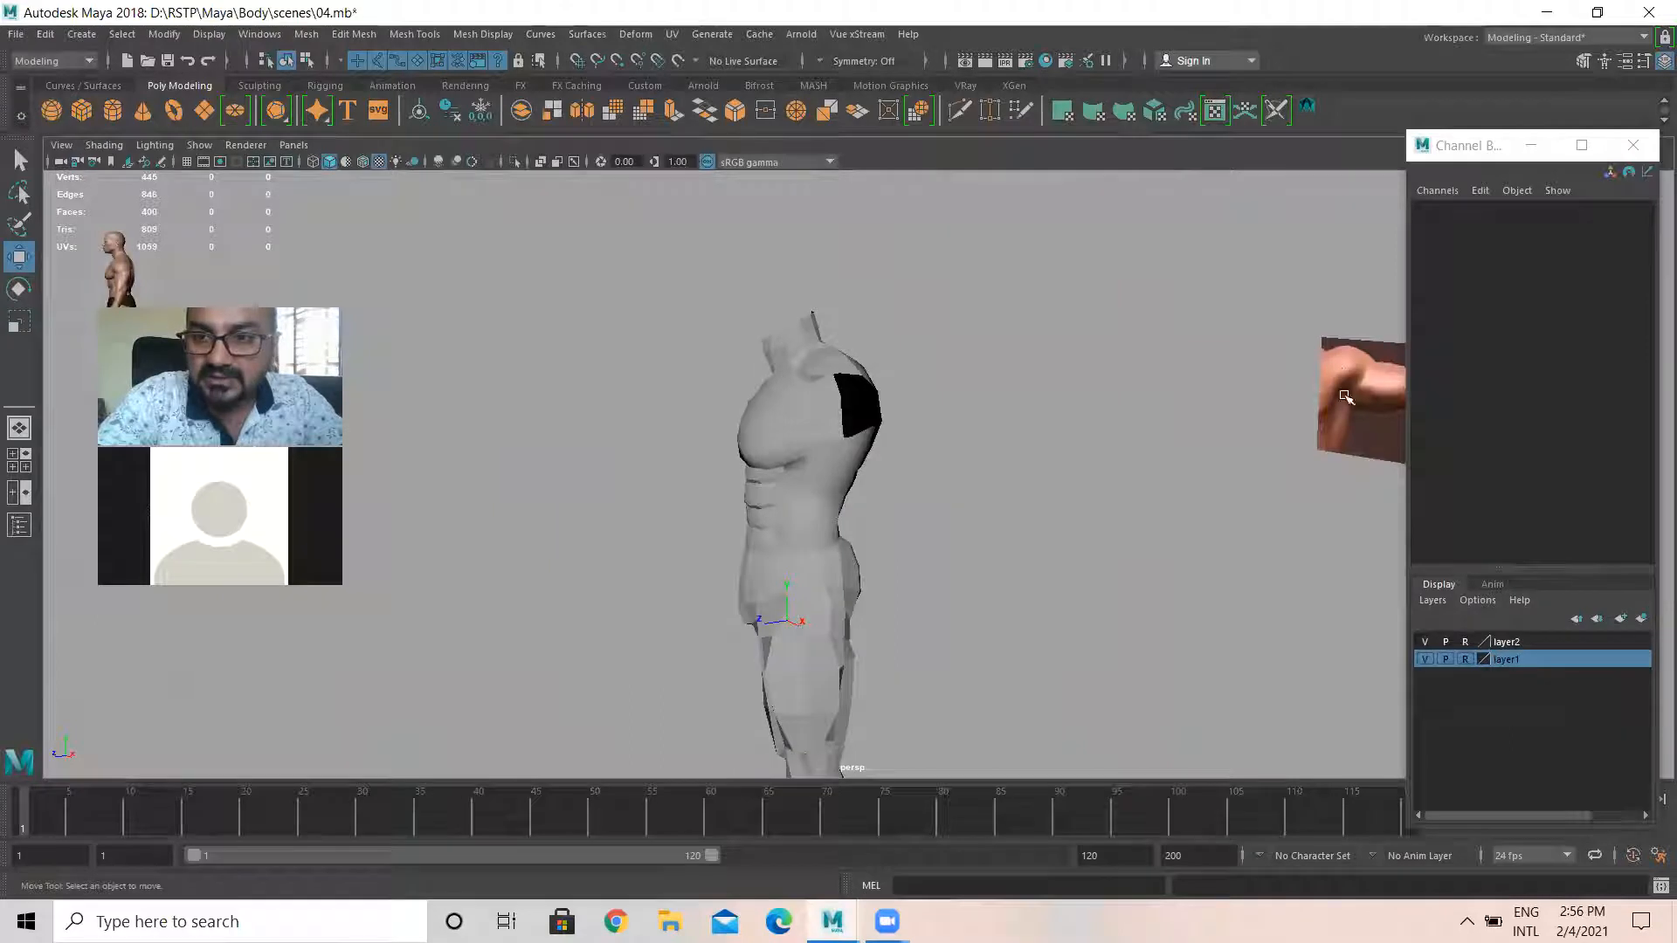
pyautogui.moveTo(852, 378); pyautogui.dragTo(850, 336, button='right')
pyautogui.click(850, 376)
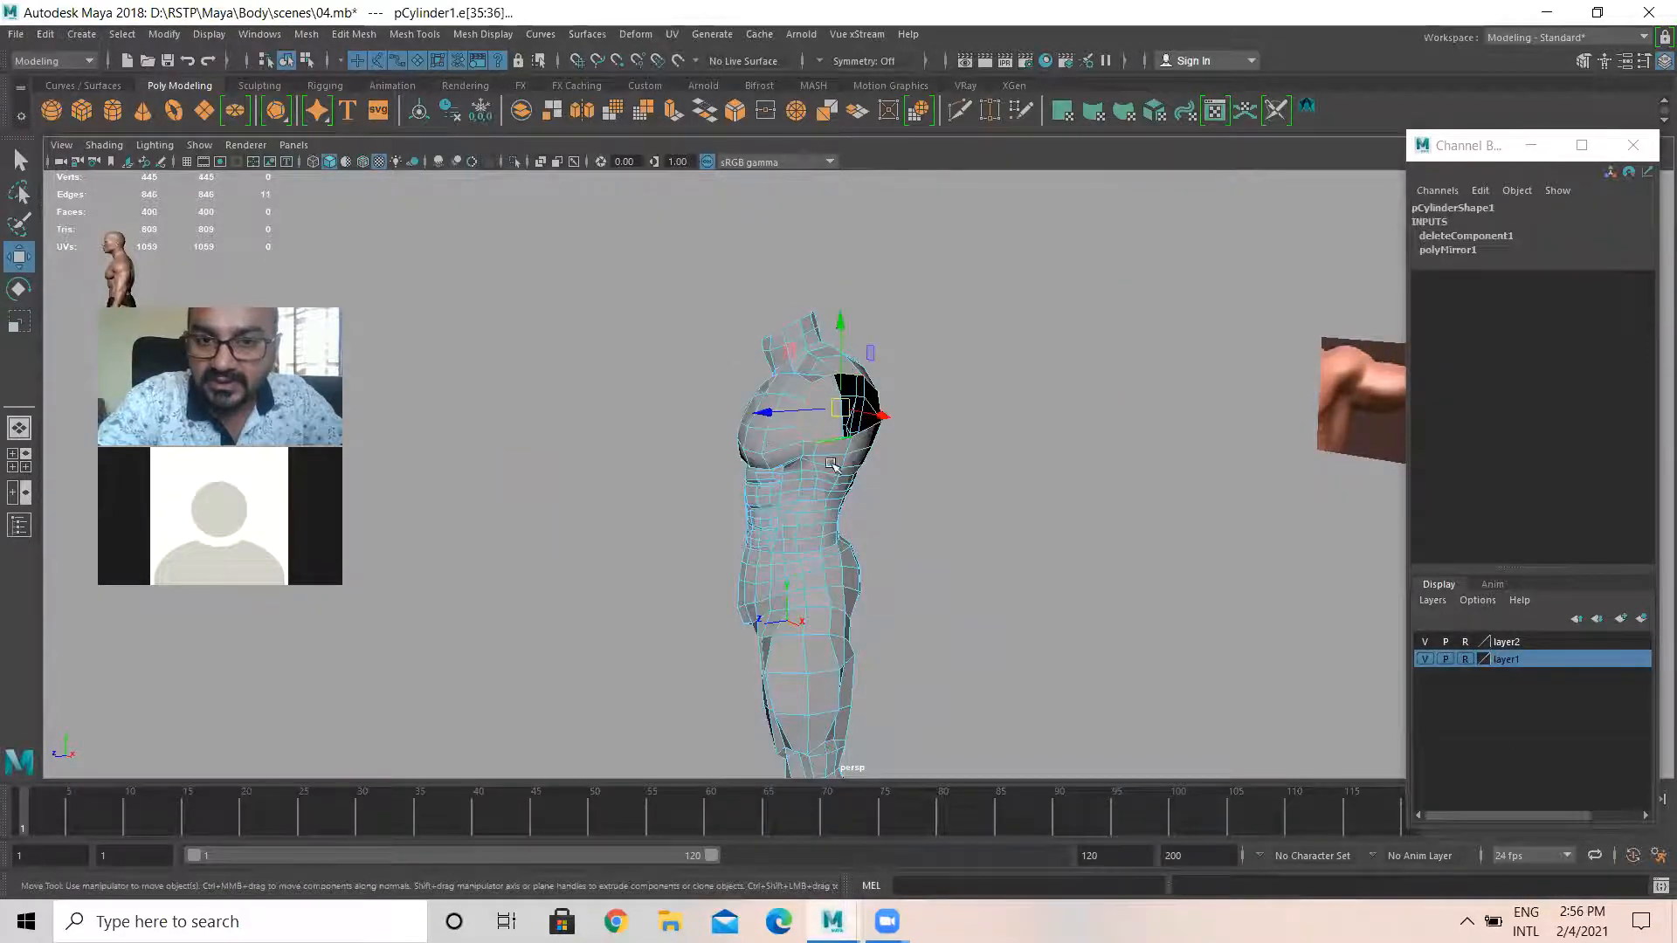
pyautogui.press('space')
pyautogui.press('space')
pyautogui.scroll(3, 836, 282)
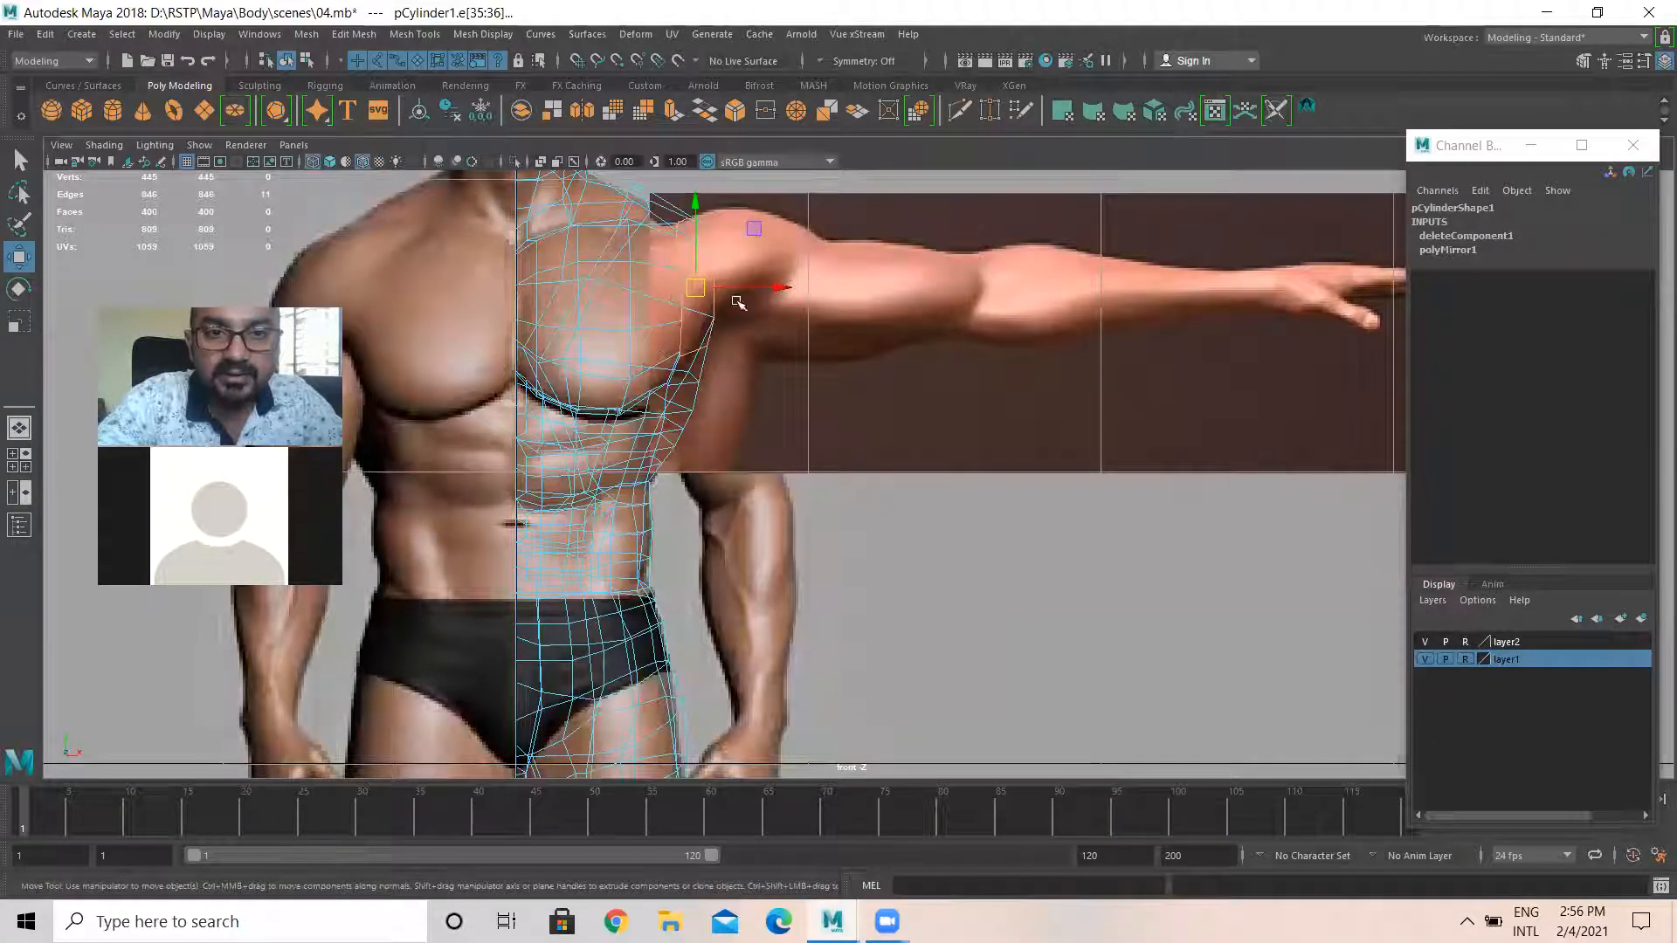
pyautogui.keyDown('alt'); pyautogui.moveTo(869, 393); pyautogui.dragTo(884, 461, button='middle'); pyautogui.keyUp('alt')
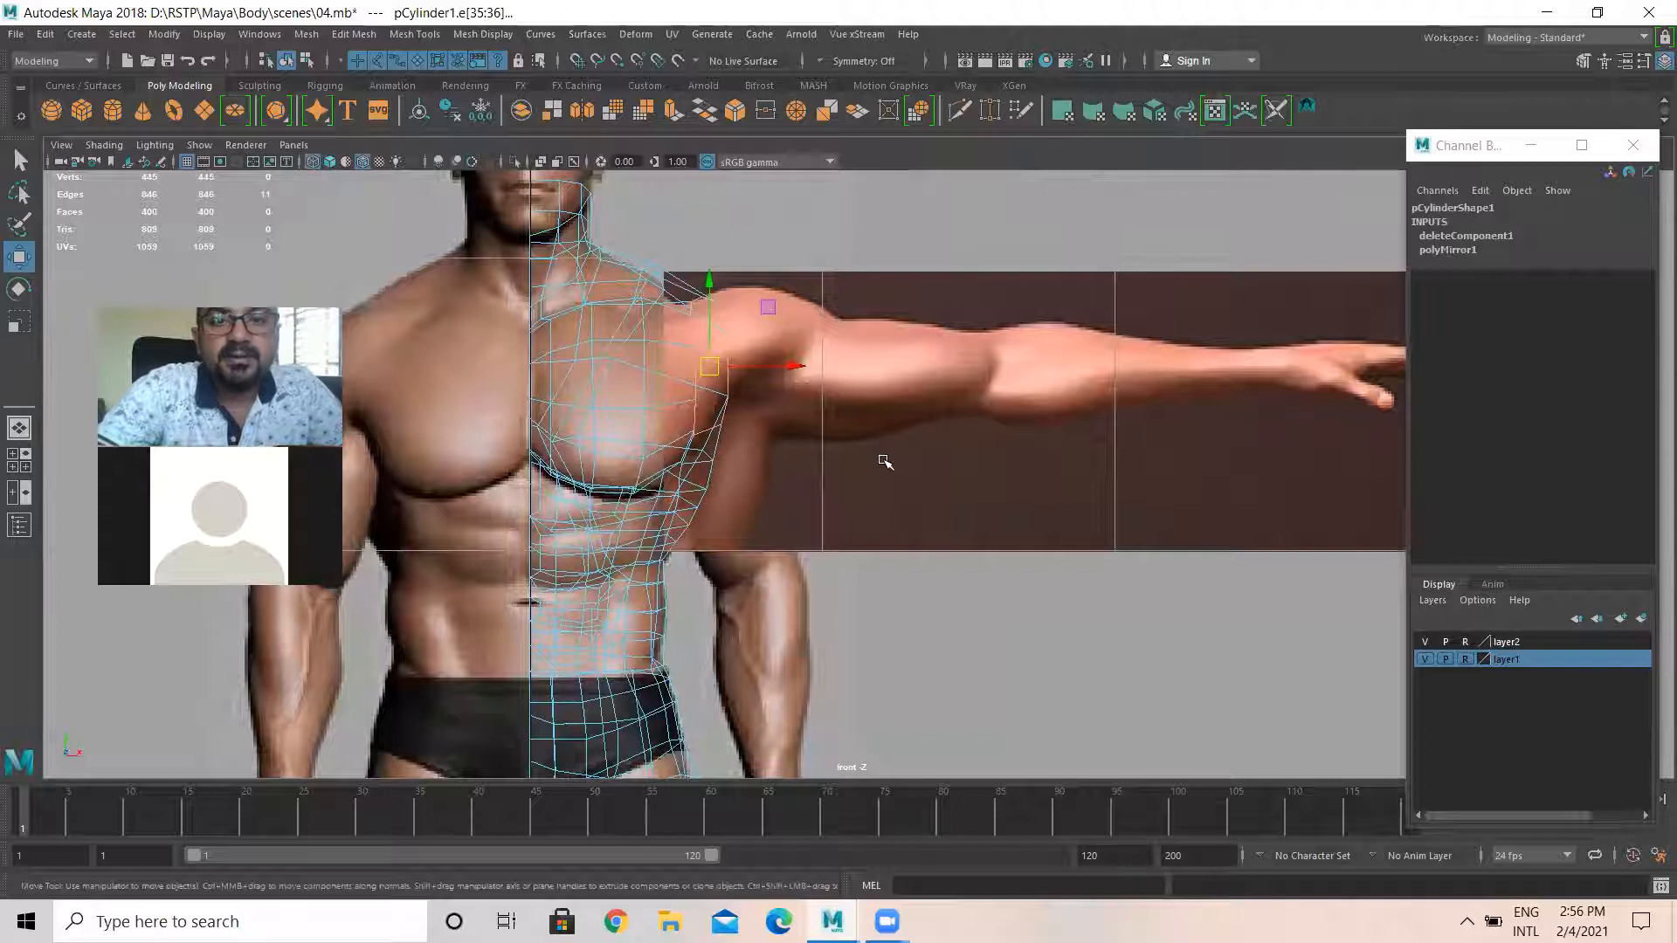
# Unlock layer2, shift the arm image plane along X to 1.845, and return the layer to reference mode
pyautogui.click(933, 224)
pyautogui.moveTo(1485, 150); pyautogui.dragTo(1416, 106)
pyautogui.click(1428, 597)
pyautogui.click(1141, 378)
pyautogui.moveTo(1175, 420); pyautogui.dragTo(1152, 420)
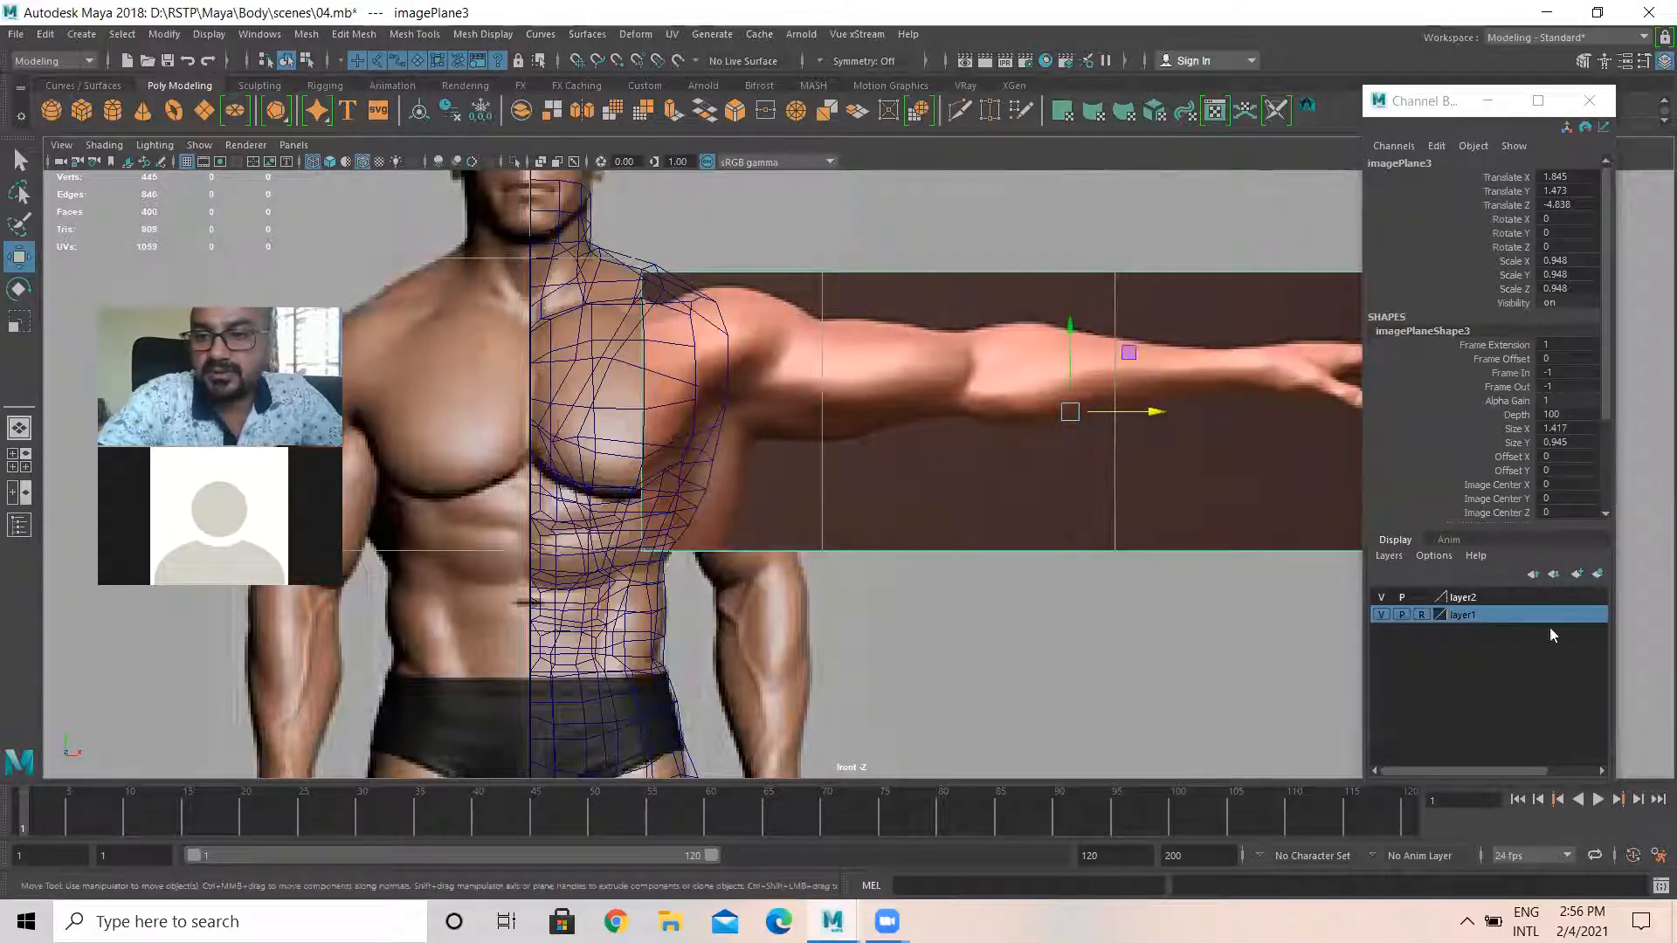
pyautogui.click(1423, 600)
pyautogui.click(1423, 600)
pyautogui.click(1151, 624)
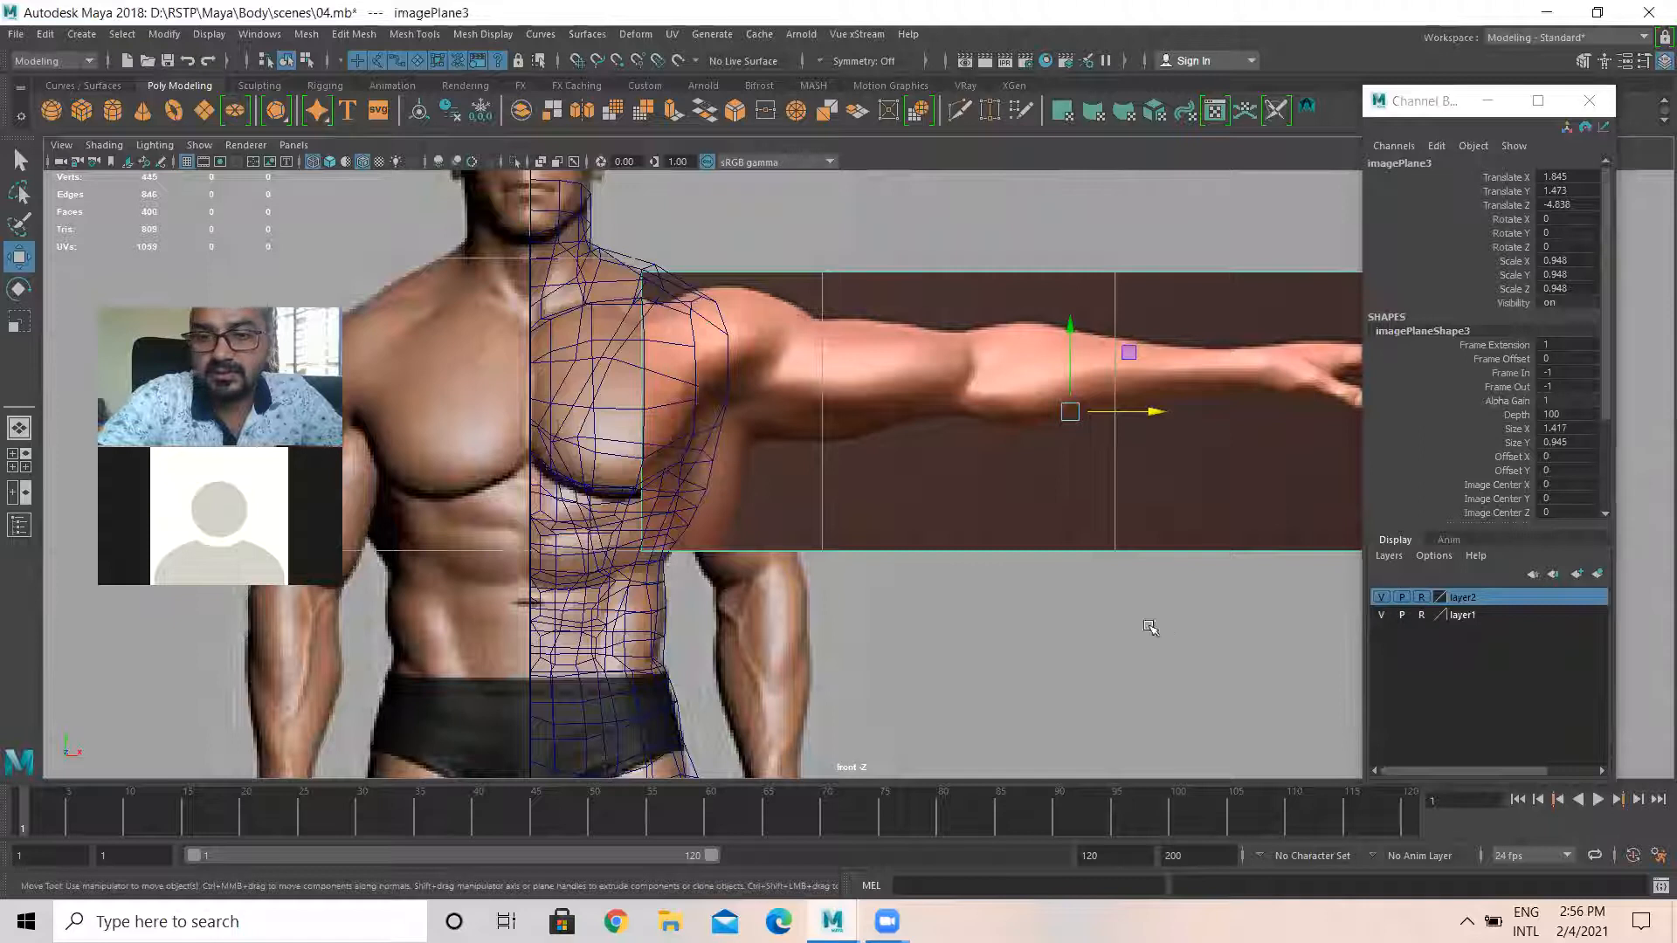
# Switch the body mesh to edge mode and select the border edge loop around the armhole
pyautogui.moveTo(708, 317); pyautogui.dragTo(711, 259, button='right')
pyautogui.doubleClick(723, 311)
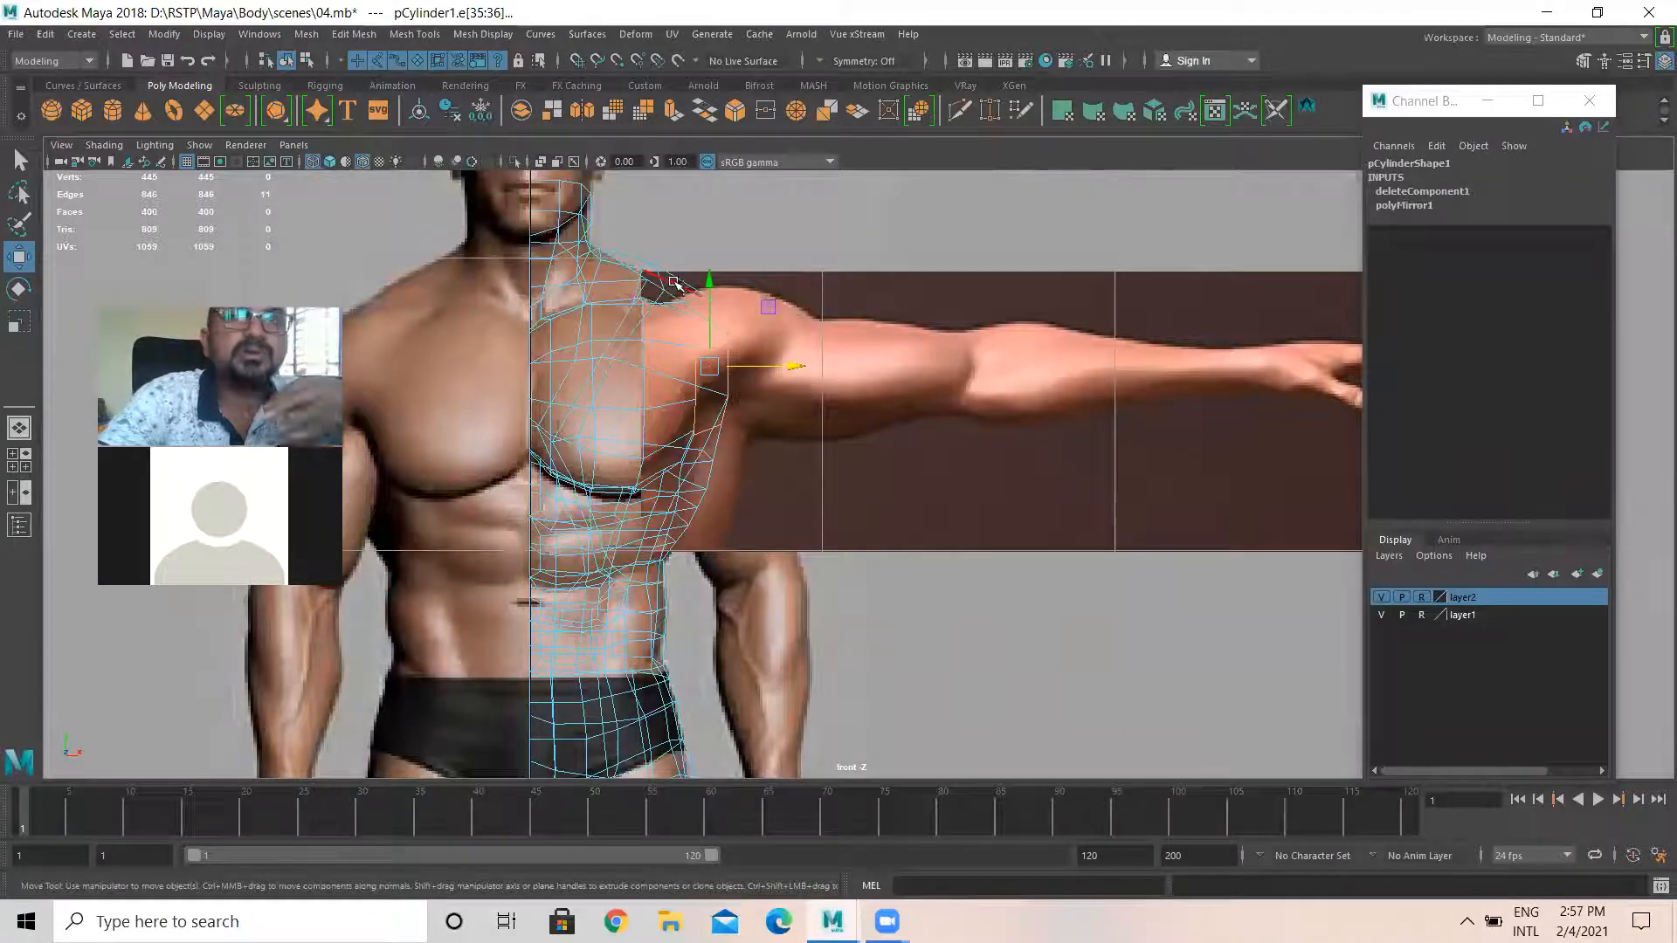
pyautogui.click(400, 35)
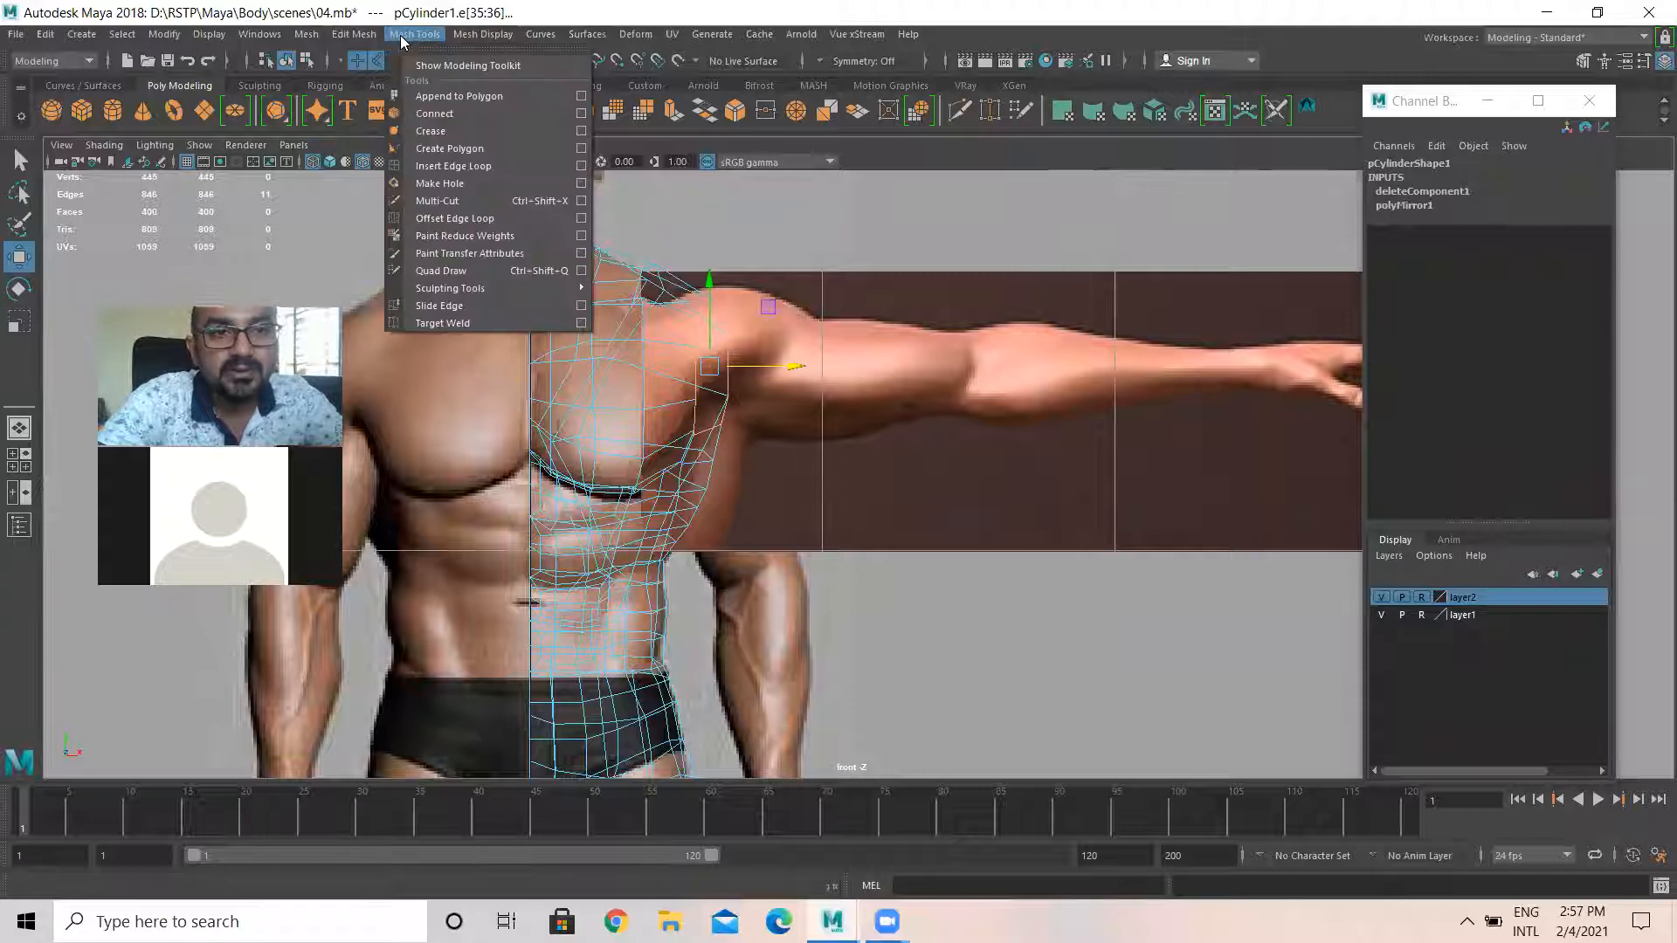
pyautogui.moveTo(356, 38)
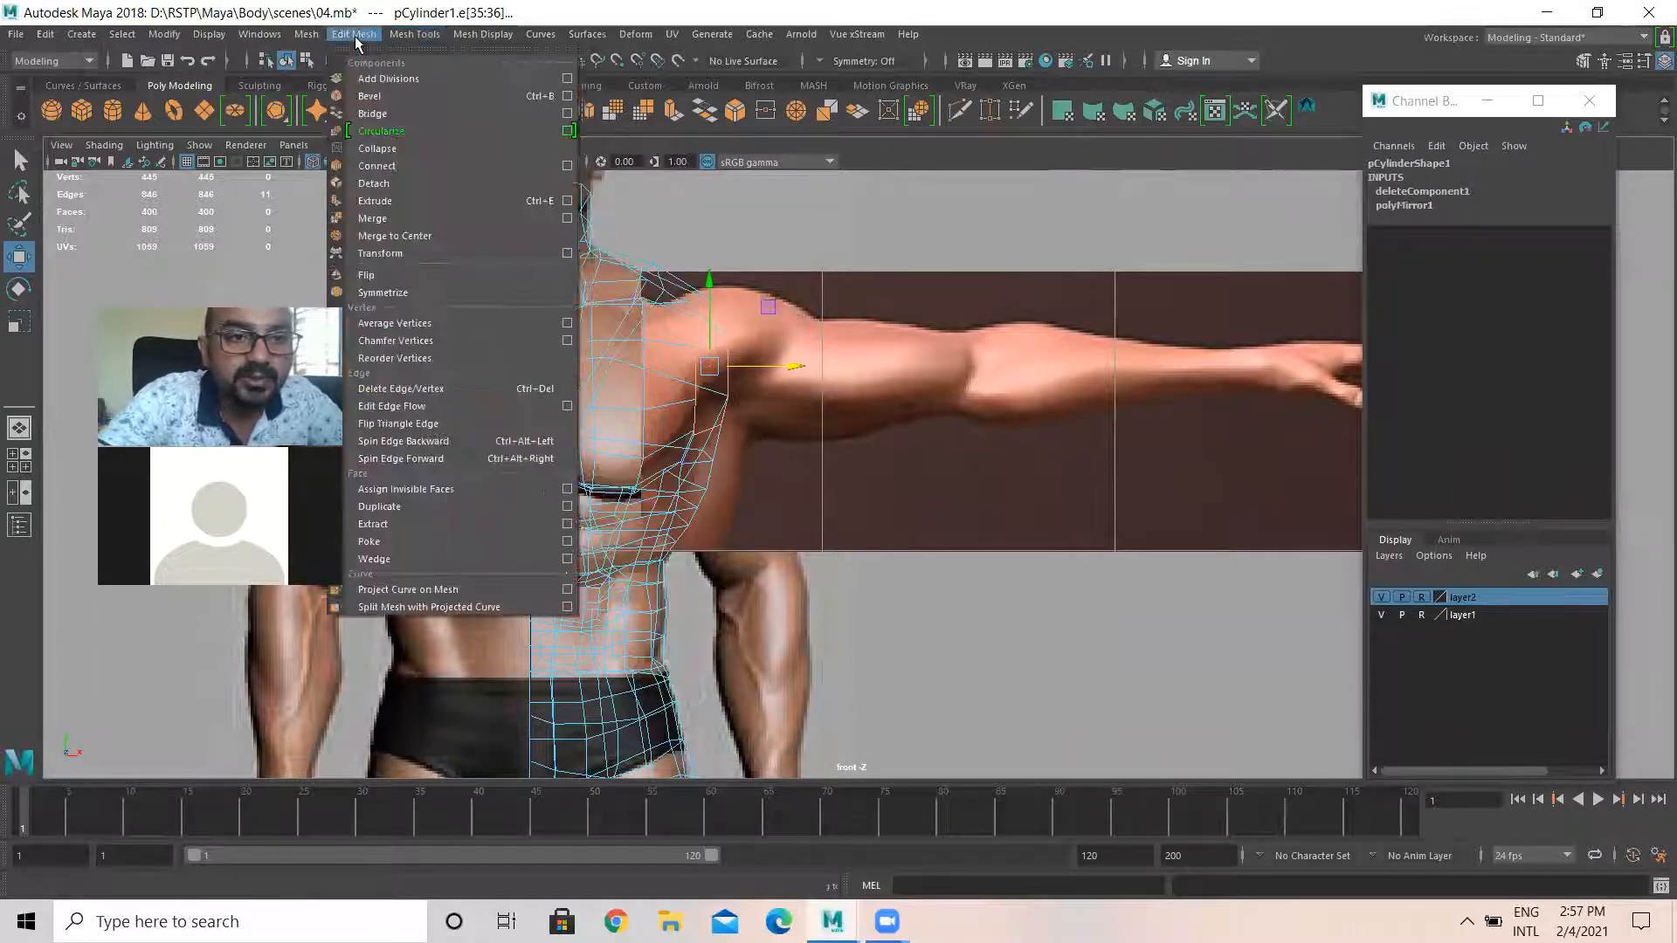
pyautogui.click(936, 147)
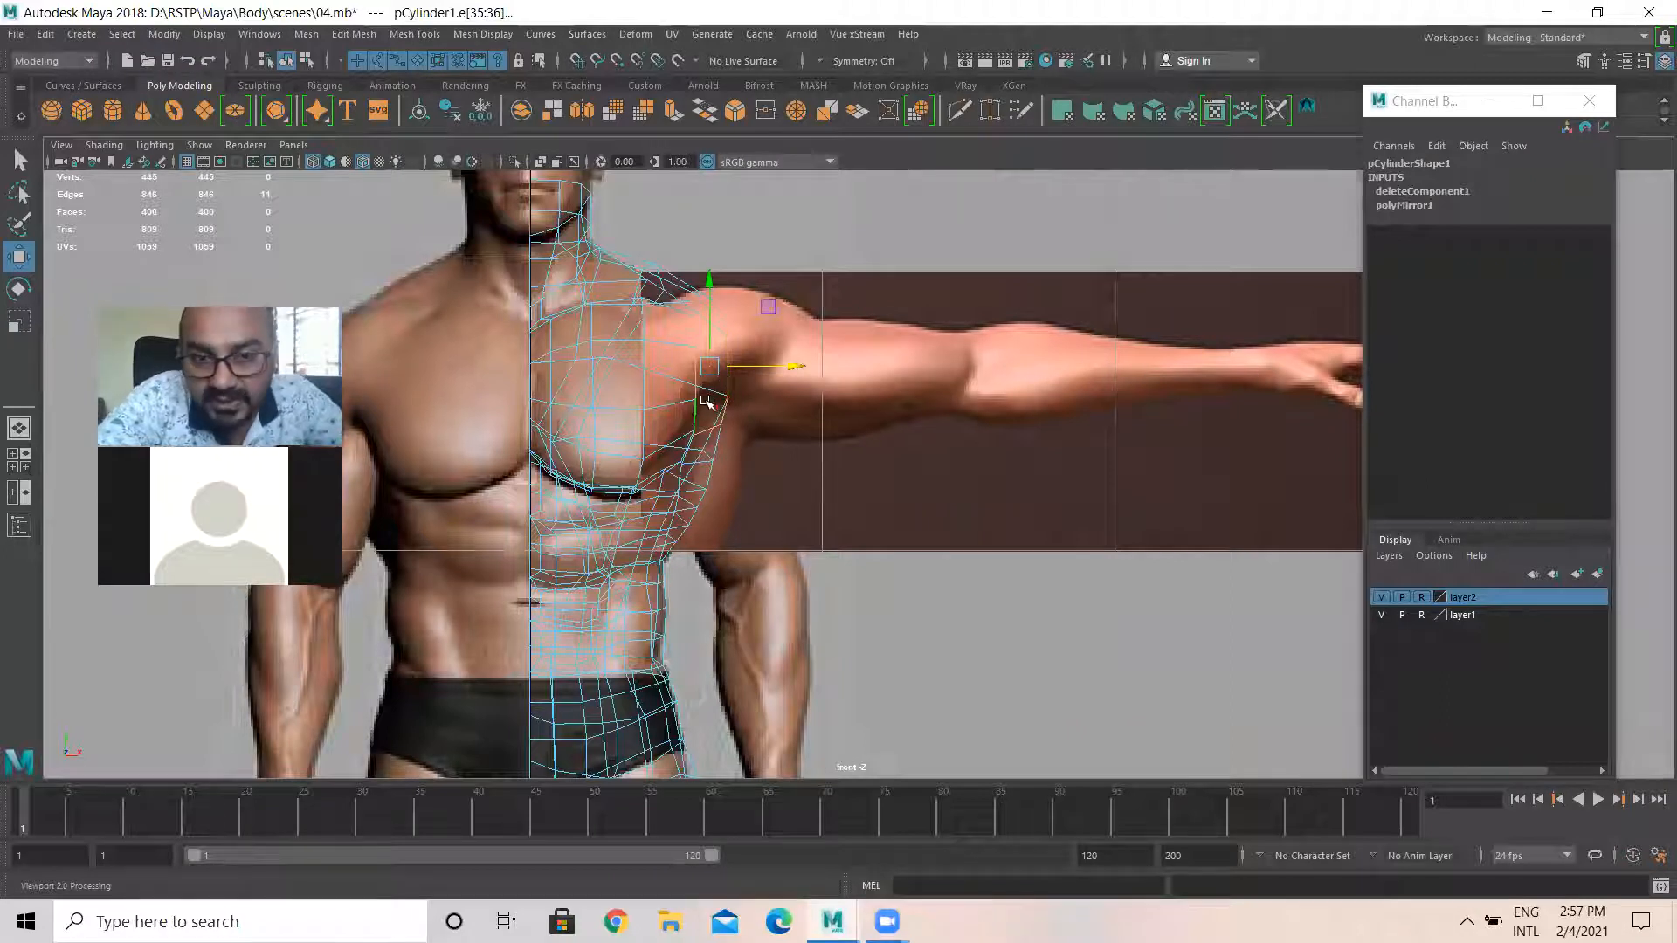
pyautogui.click(694, 376)
pyautogui.doubleClick(691, 377)
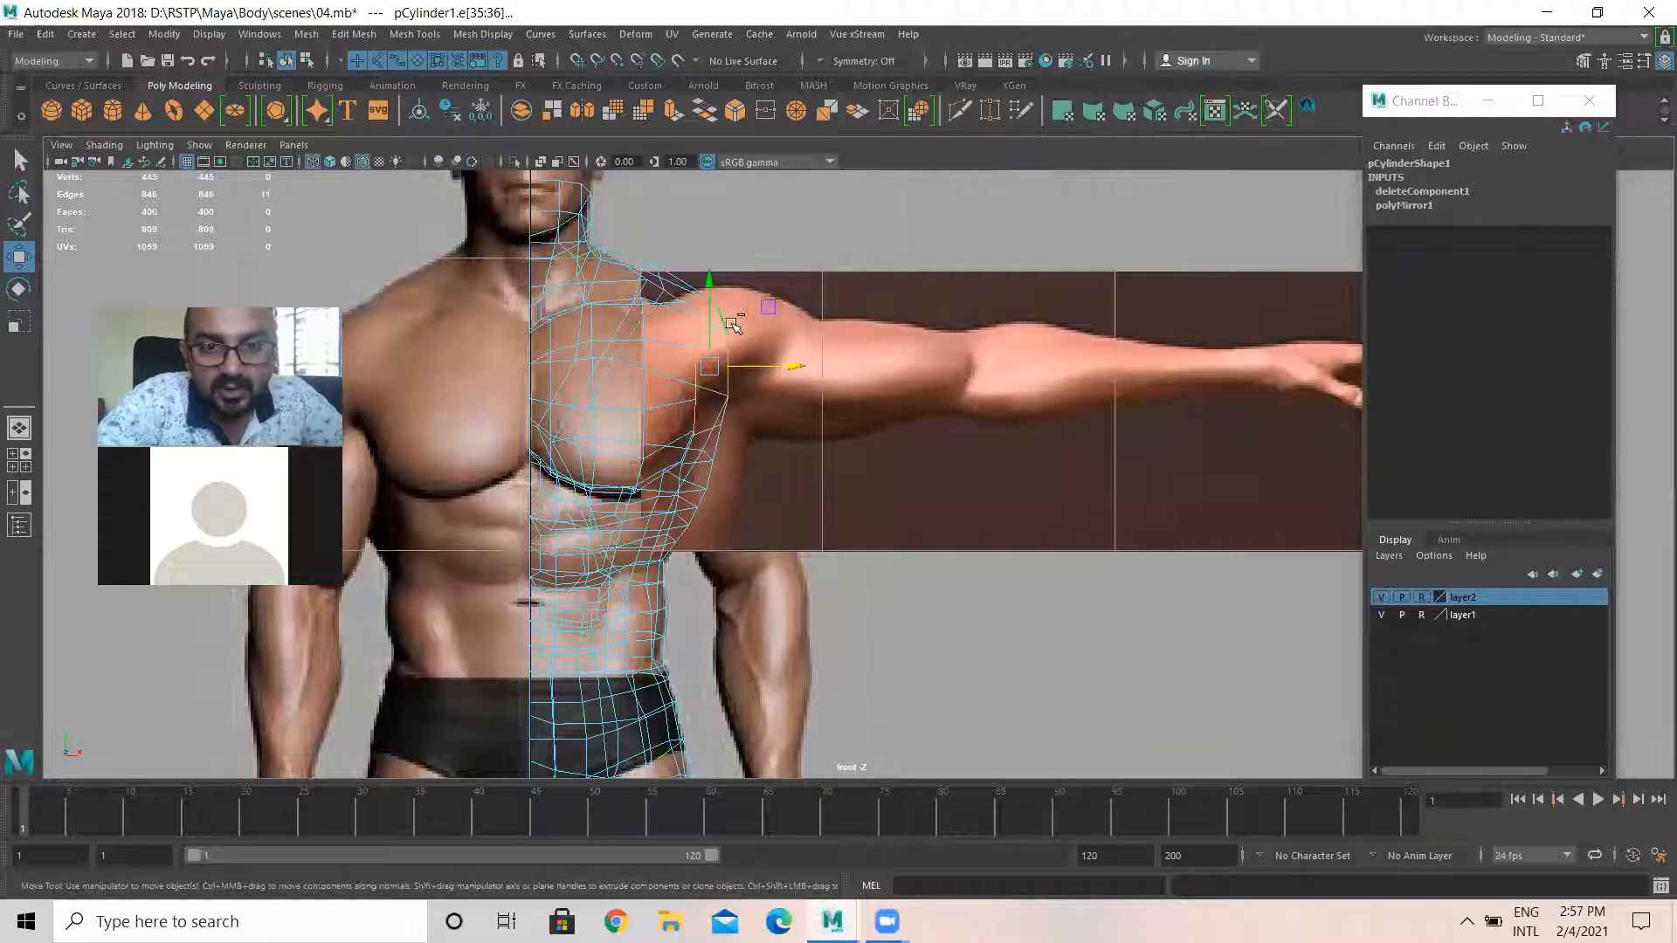
# Extrude the armhole border edges outward to the shoulder, flatten the new loop along X, and reposition it
pyautogui.keyDown('shift'); pyautogui.rightClick(723, 323); pyautogui.keyUp('shift')
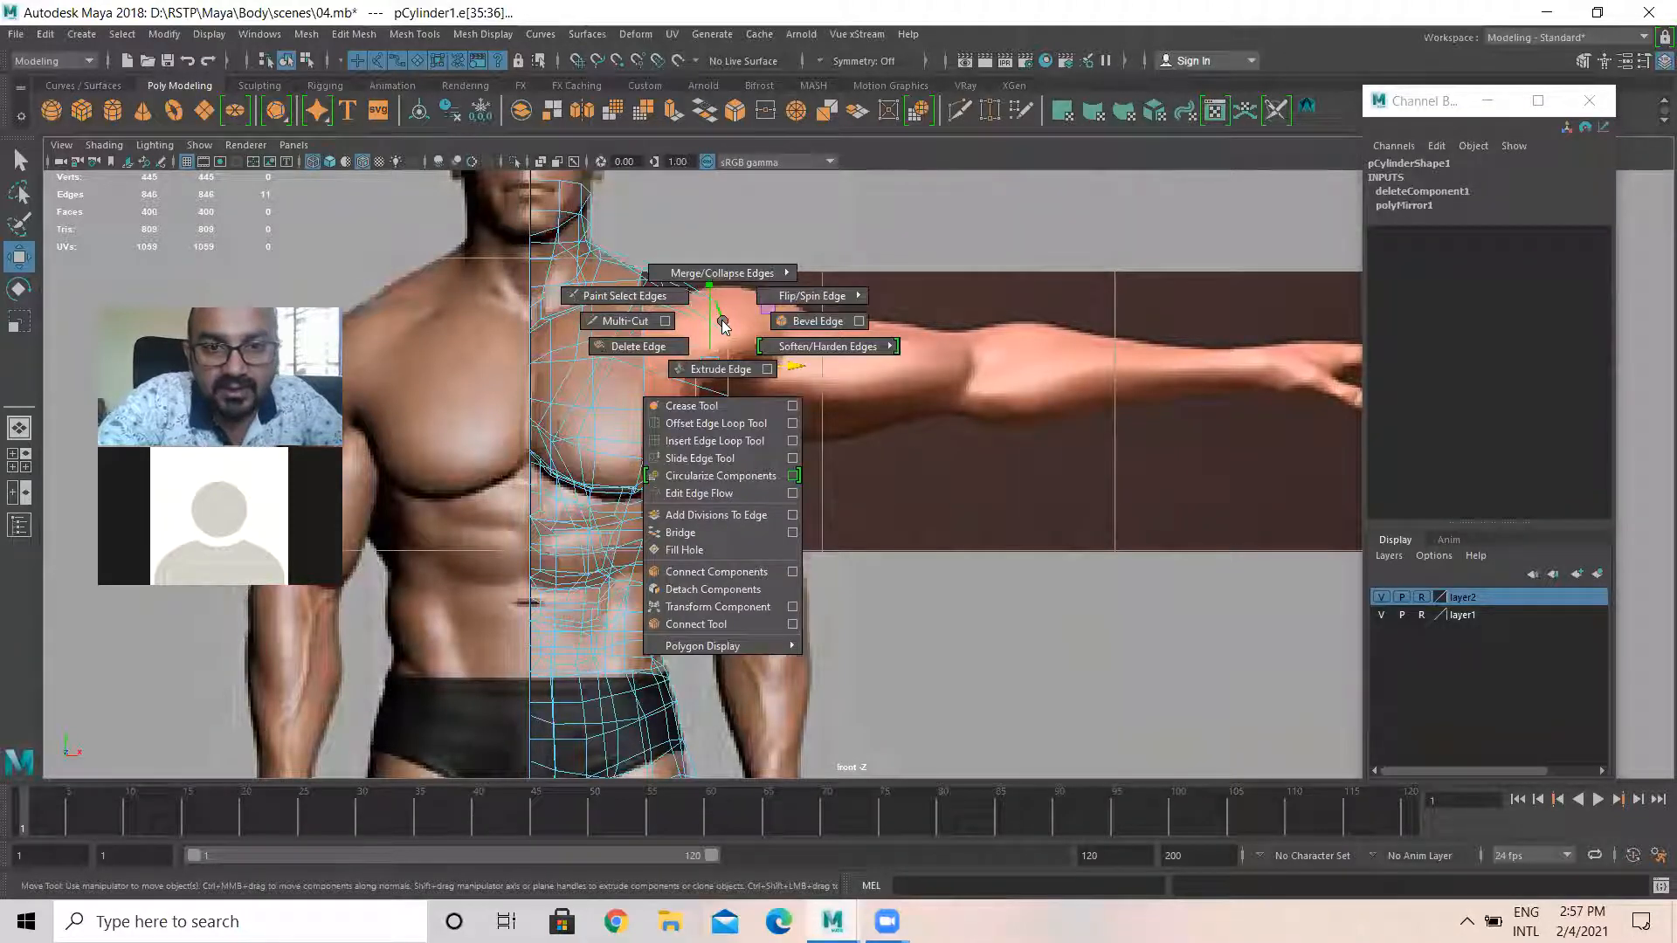
pyautogui.click(731, 376)
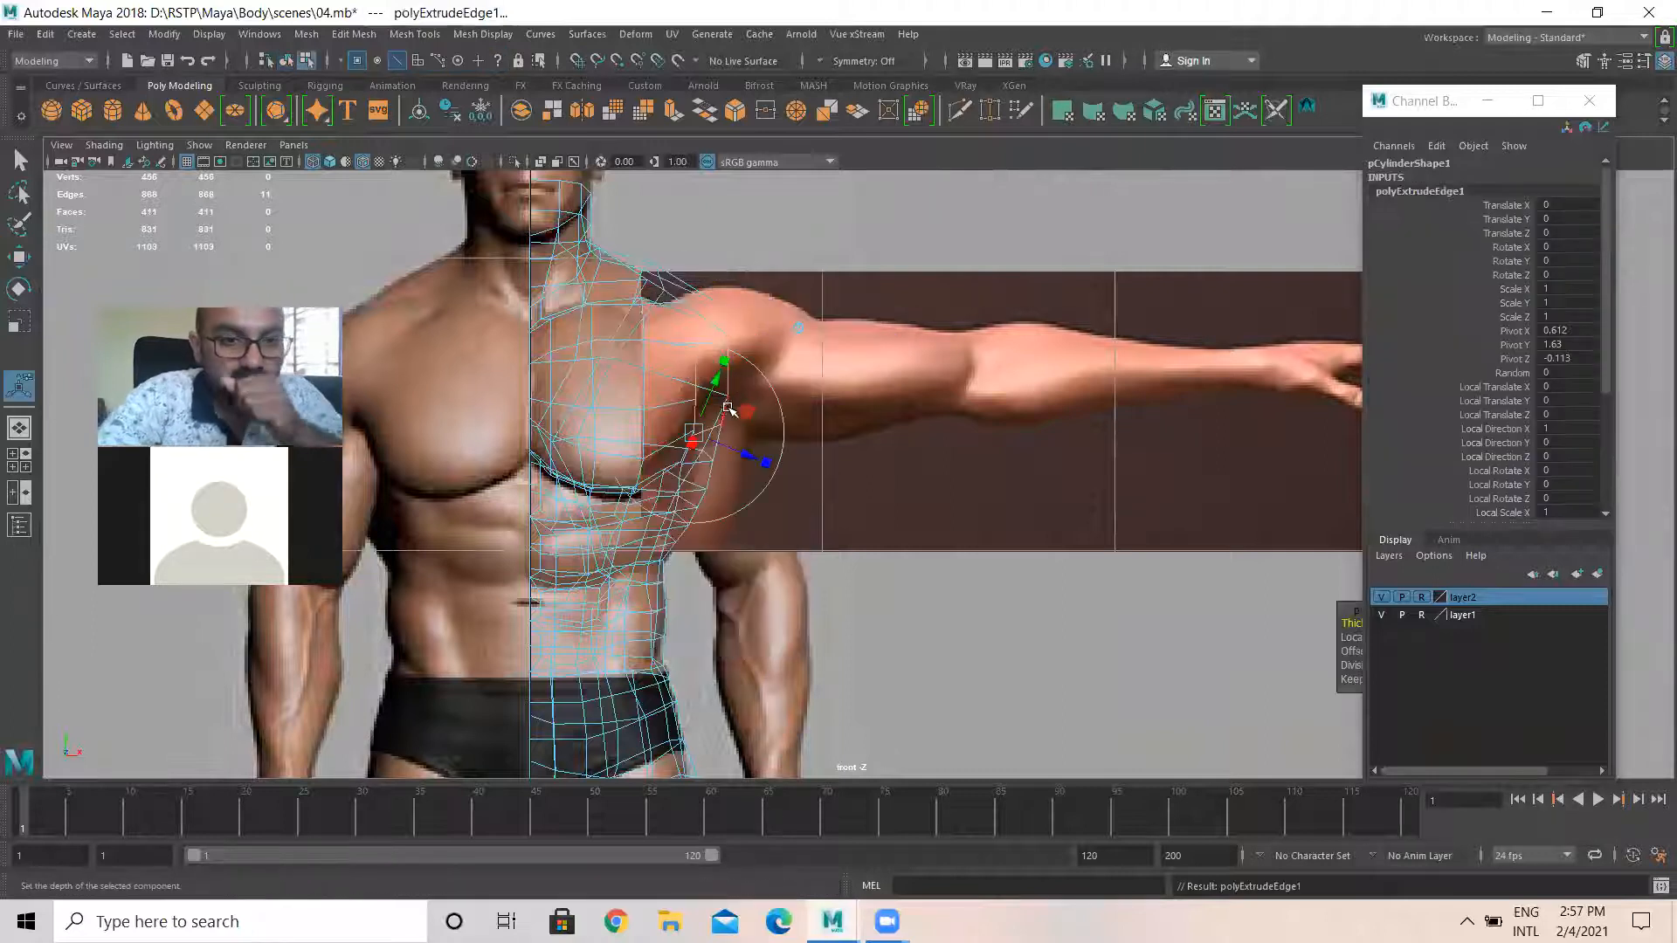
pyautogui.press('w')
pyautogui.moveTo(715, 391); pyautogui.dragTo(742, 356)
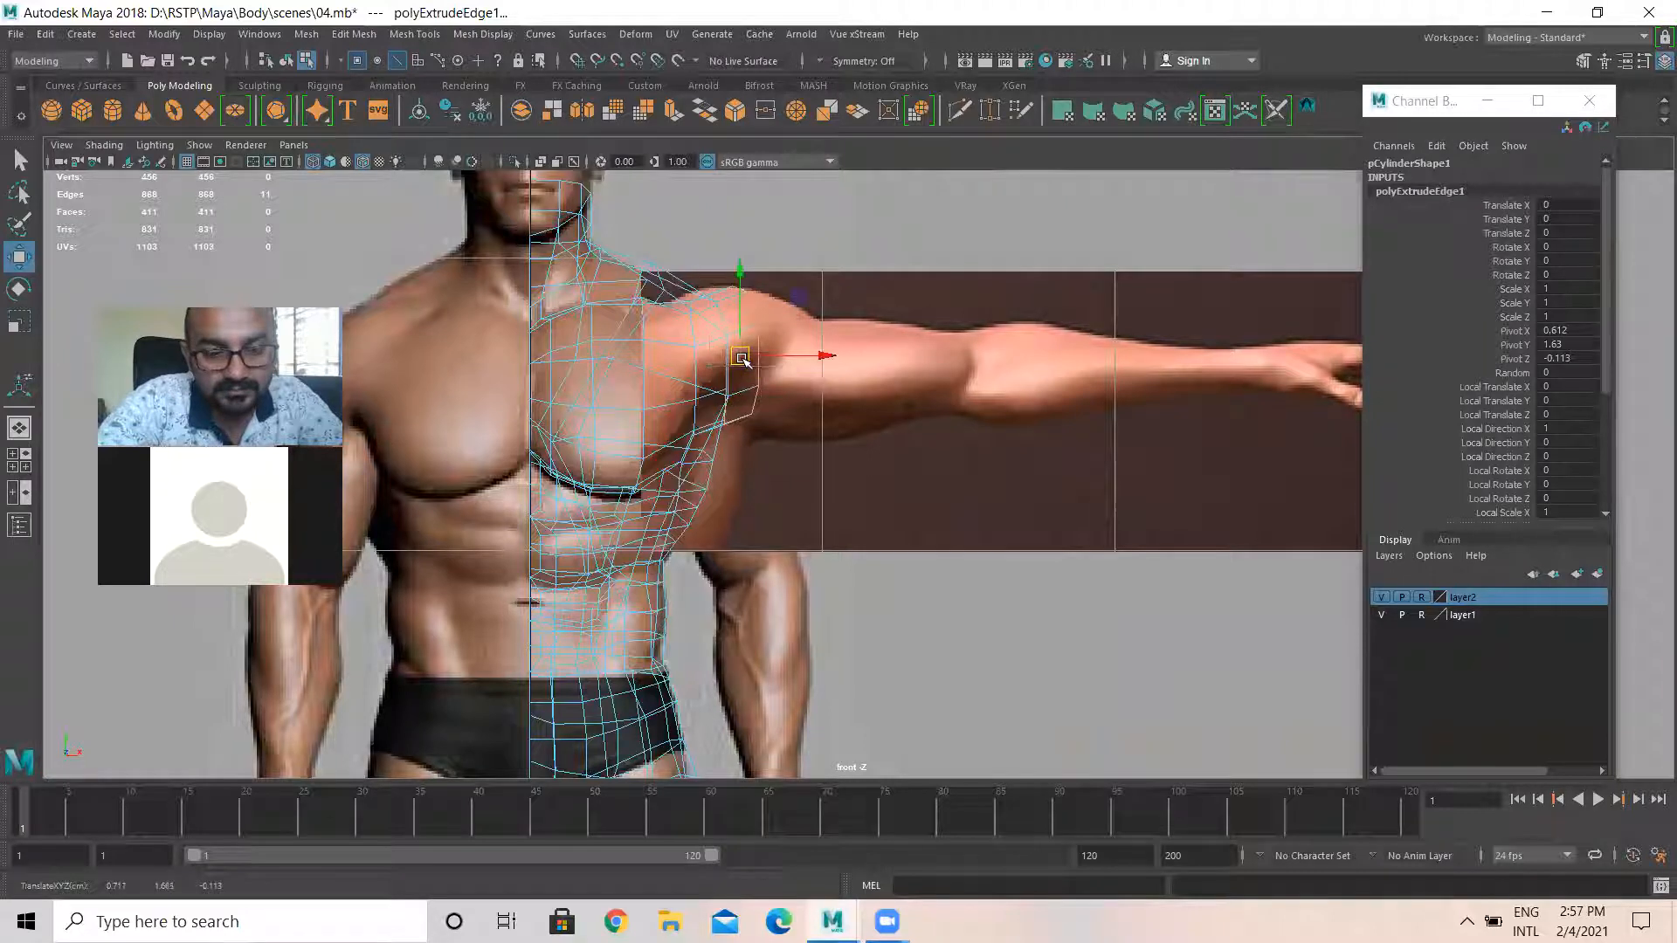
pyautogui.press('r')
pyautogui.click(761, 358)
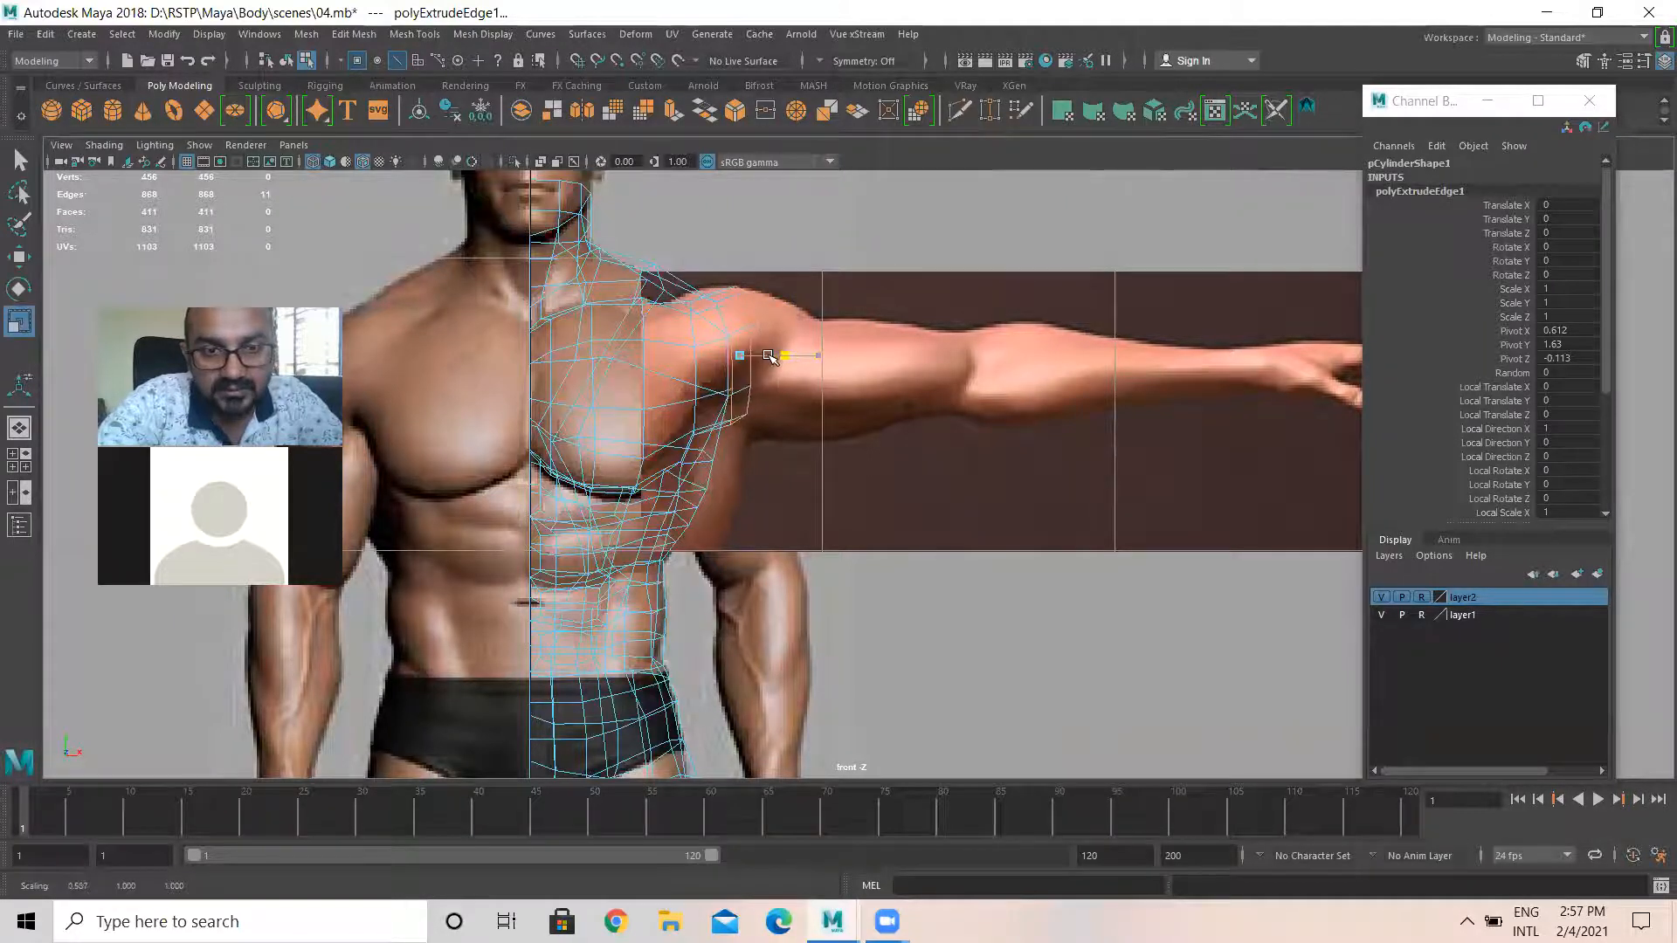
pyautogui.press('w')
pyautogui.moveTo(741, 356); pyautogui.dragTo(740, 355)
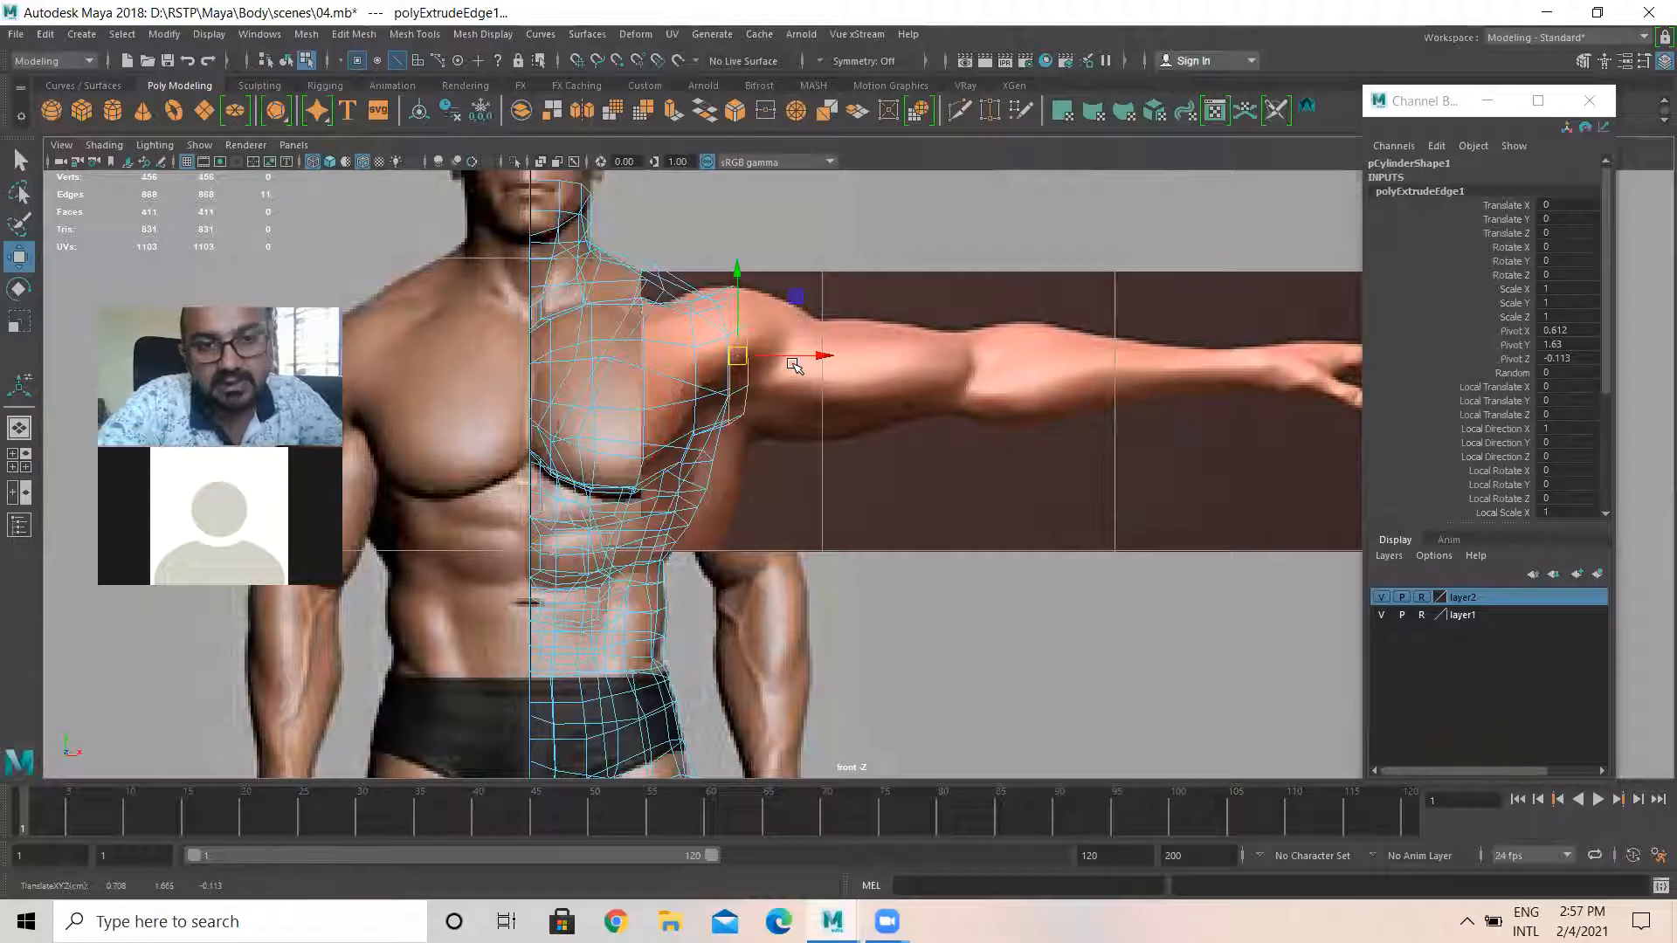
# Extrude a second edge ring outward along the shoulder, then rotate and move it to follow the arm reference
pyautogui.hotkey('ctrl', 'e')
pyautogui.press('w')
pyautogui.moveTo(740, 357); pyautogui.dragTo(769, 362)
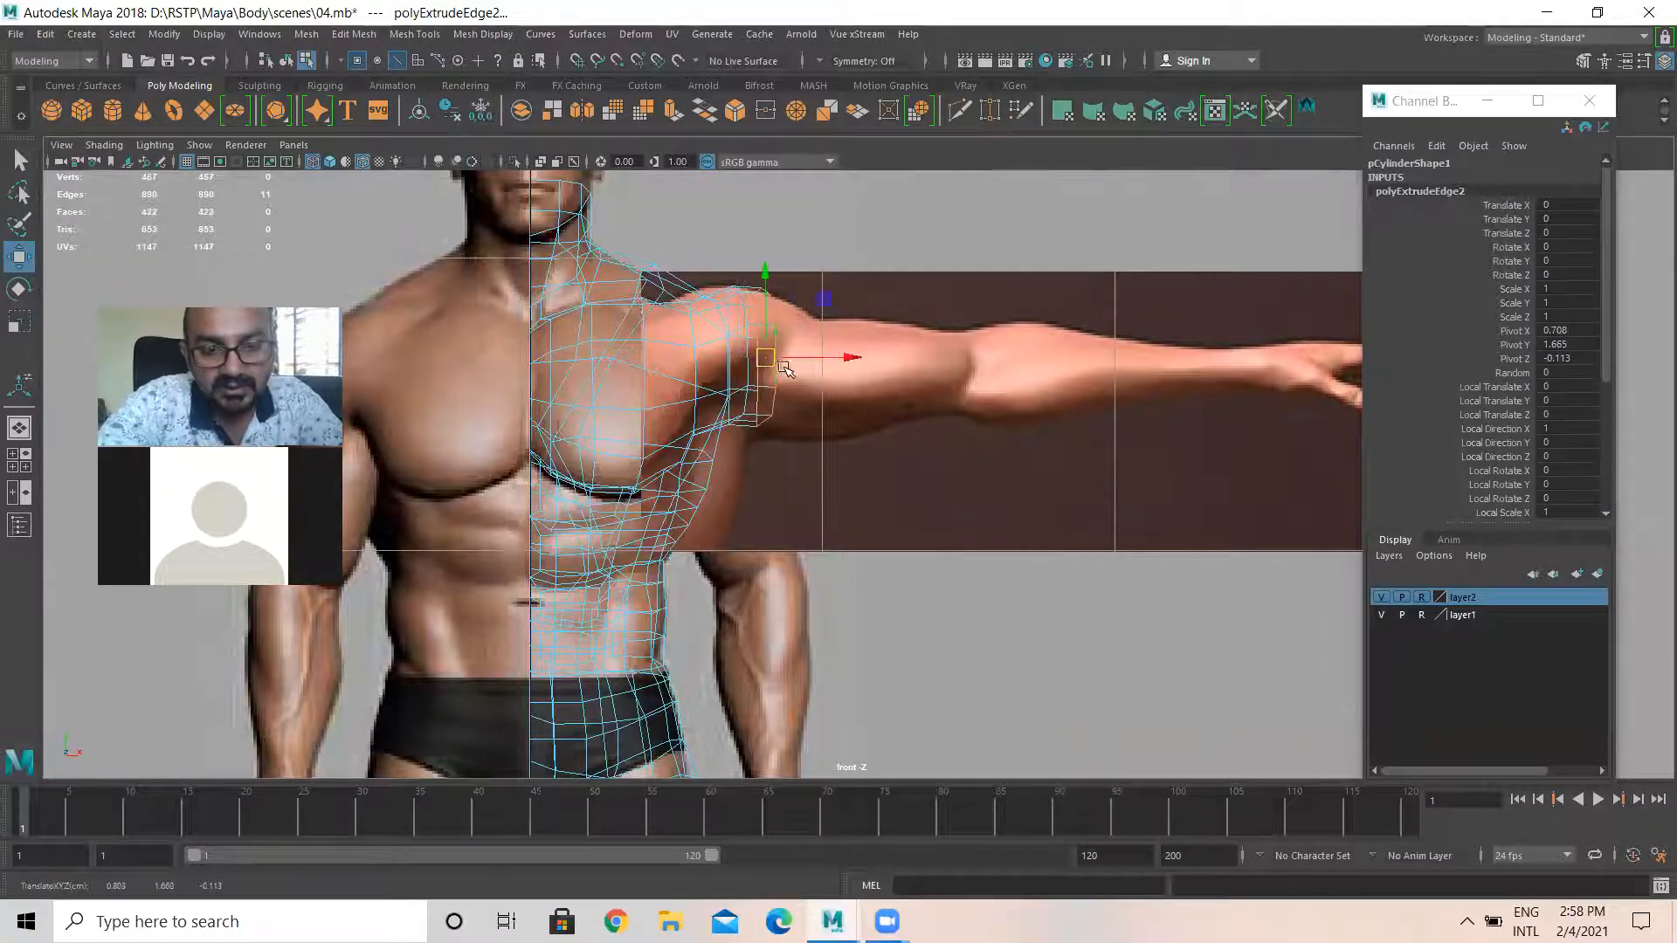
pyautogui.press('e')
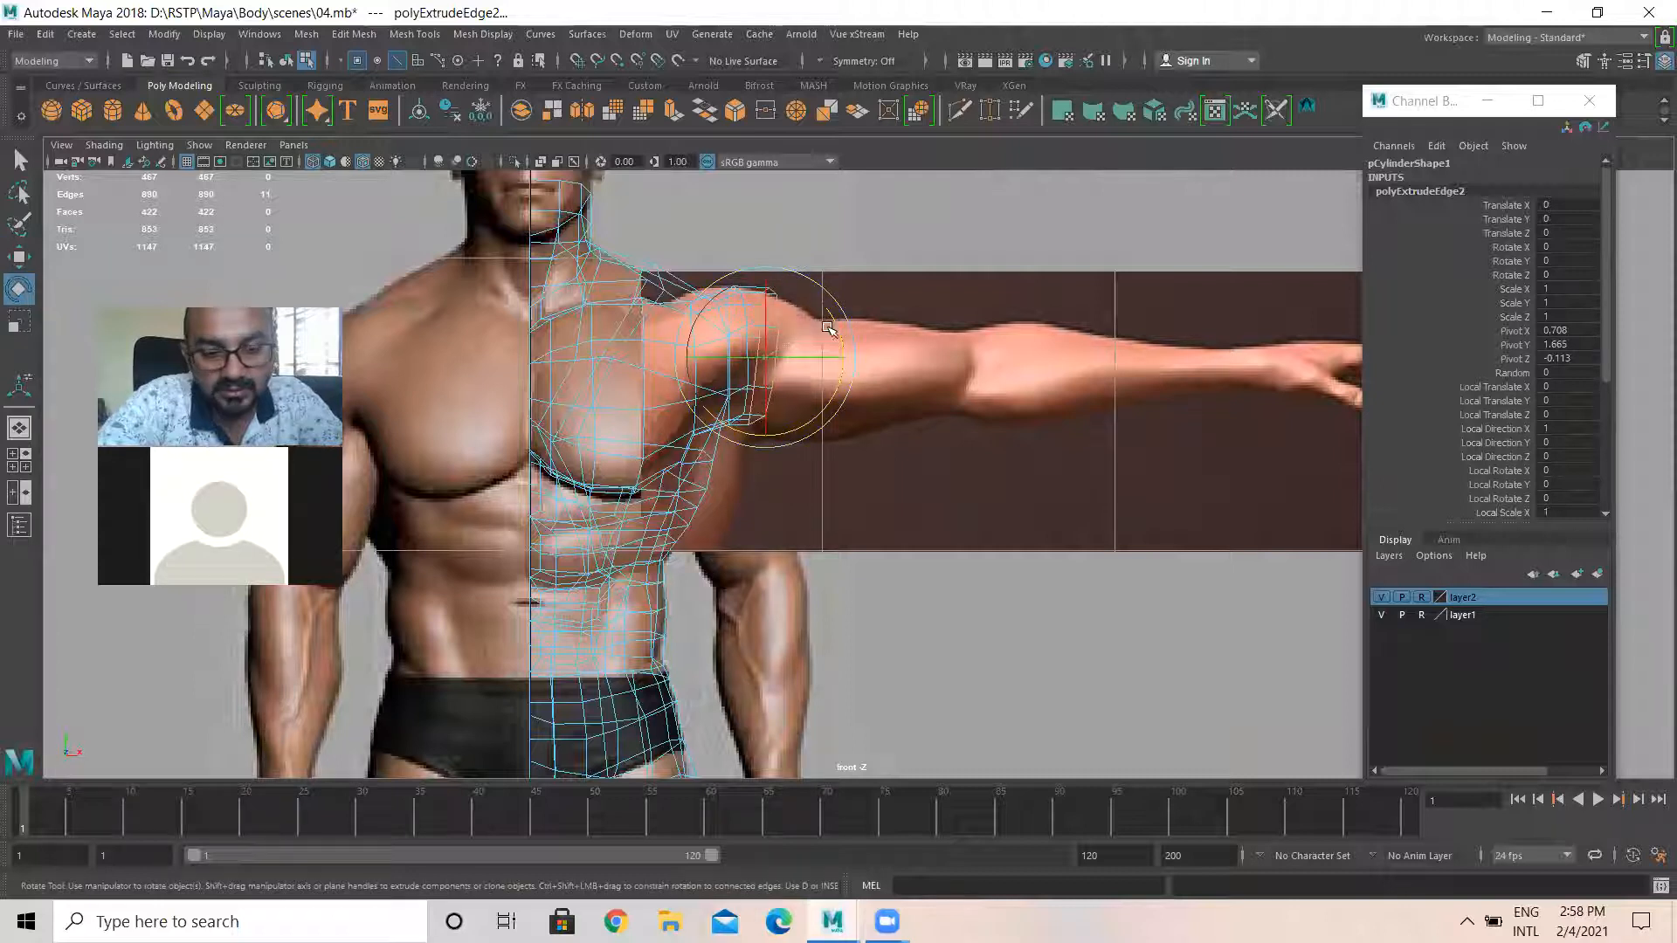
pyautogui.press('w')
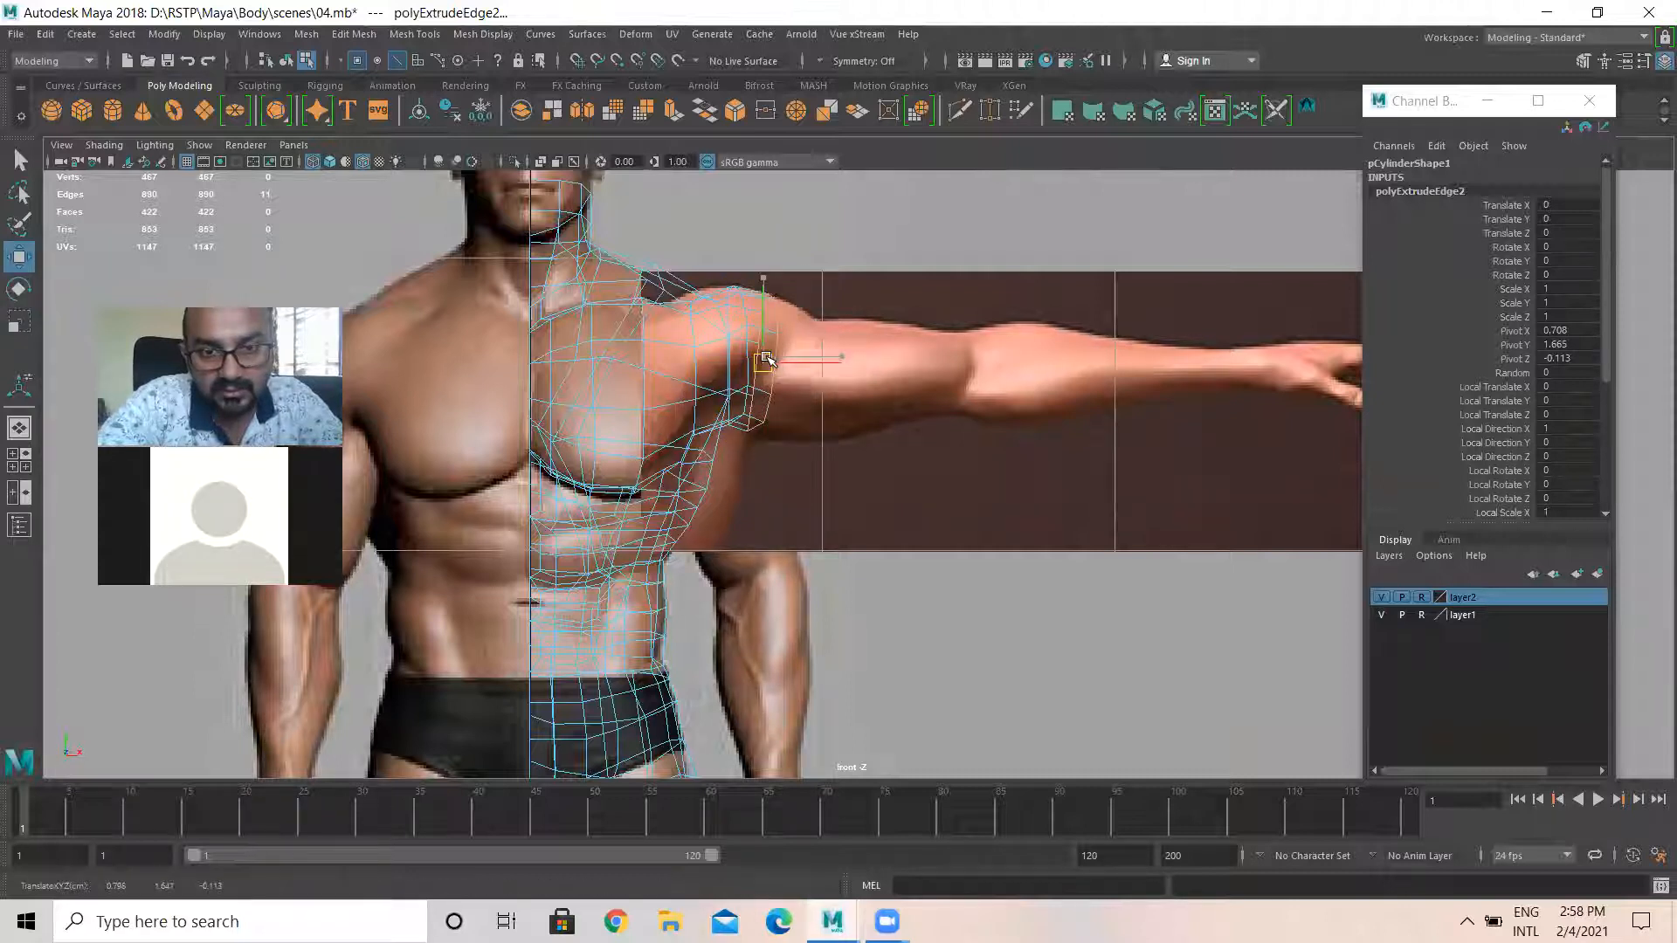
# Extrude a third edge ring toward the upper arm and tilt it across the arm's direction
pyautogui.hotkey('ctrl', 'e')
pyautogui.press('w')
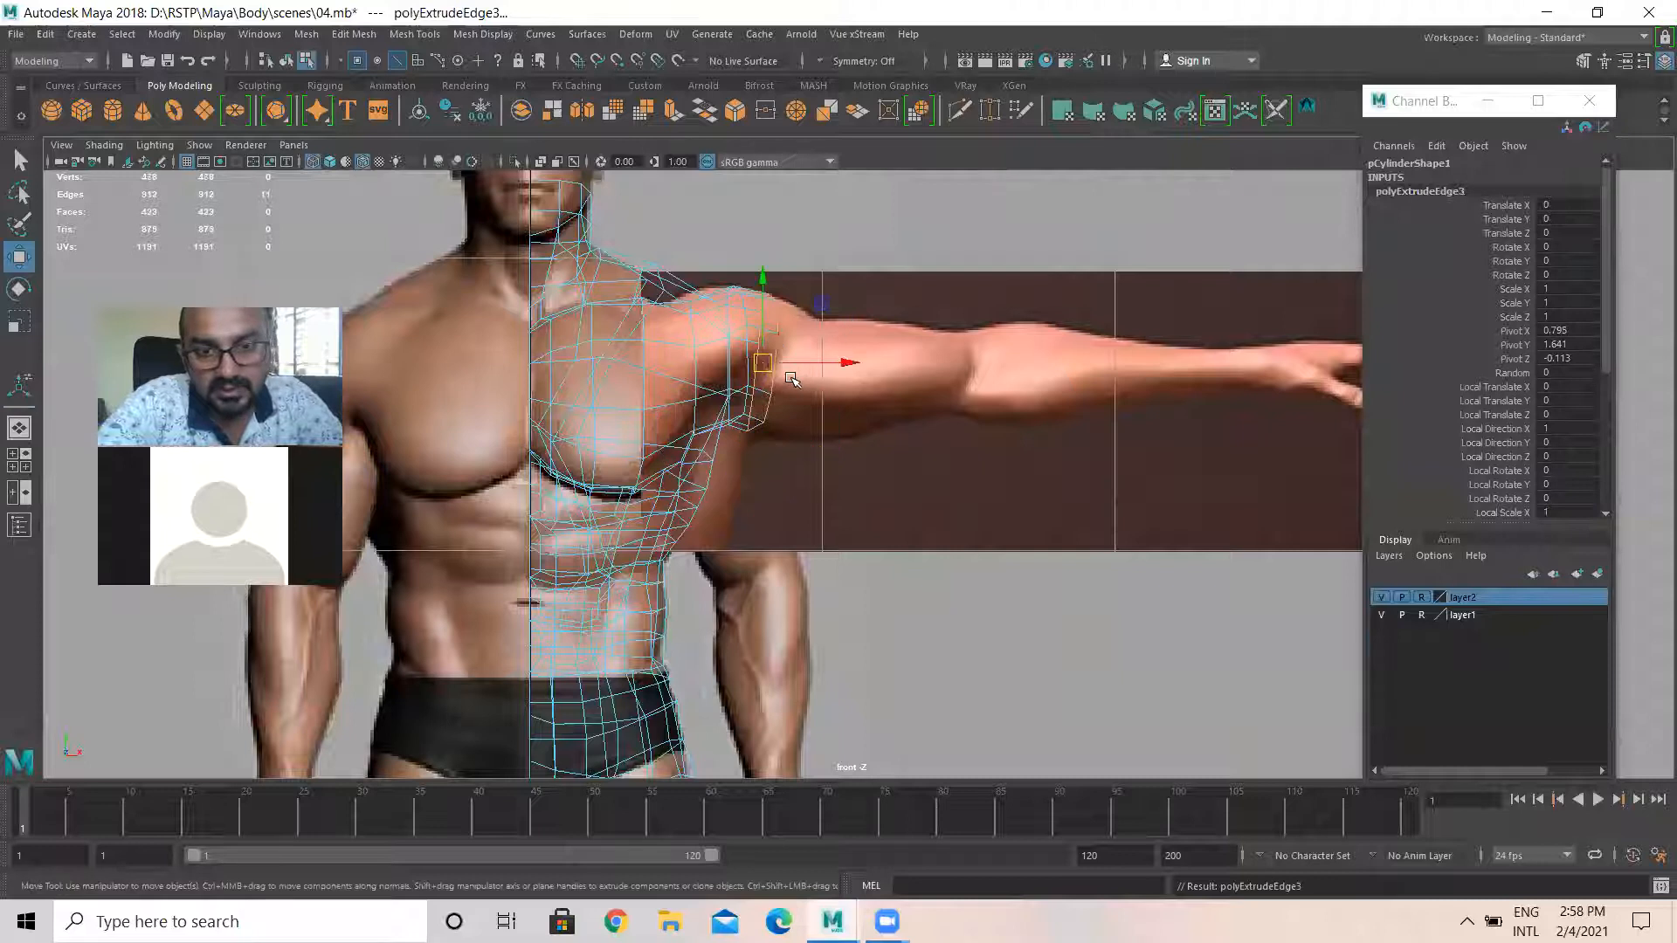
pyautogui.moveTo(765, 359); pyautogui.dragTo(853, 345)
pyautogui.press('r')
pyautogui.press('e')
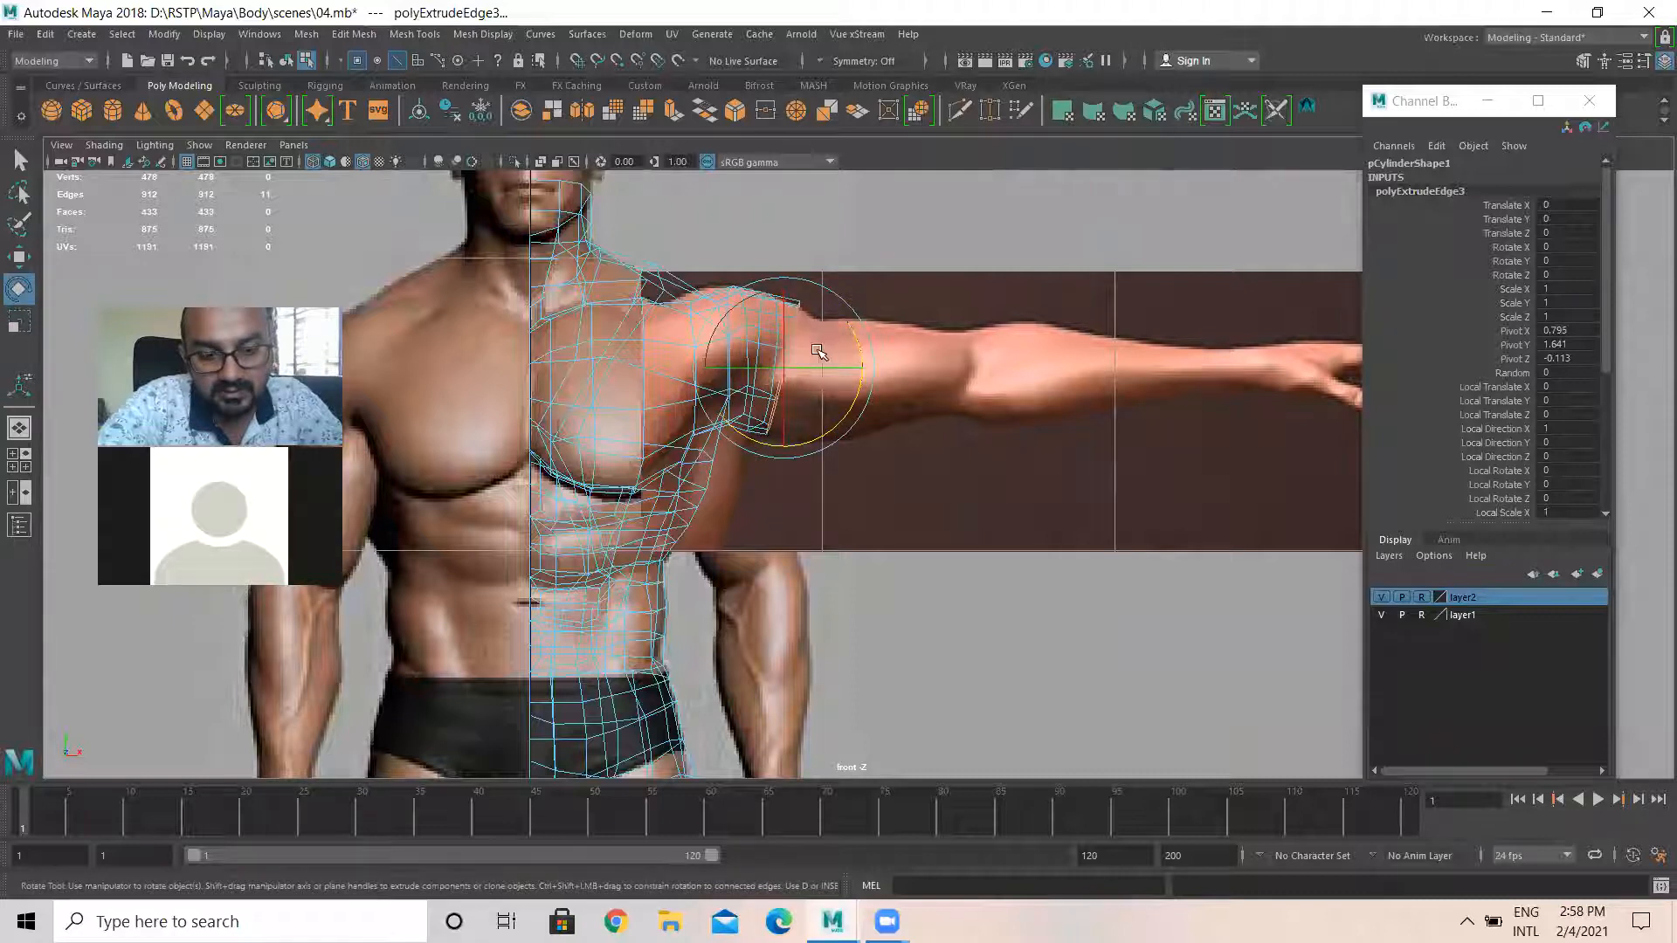
pyautogui.press('r')
# Scale the third edge ring down slightly and move it to match the upper arm outline in the reference
pyautogui.press('w')
pyautogui.moveTo(784, 365); pyautogui.dragTo(791, 375)
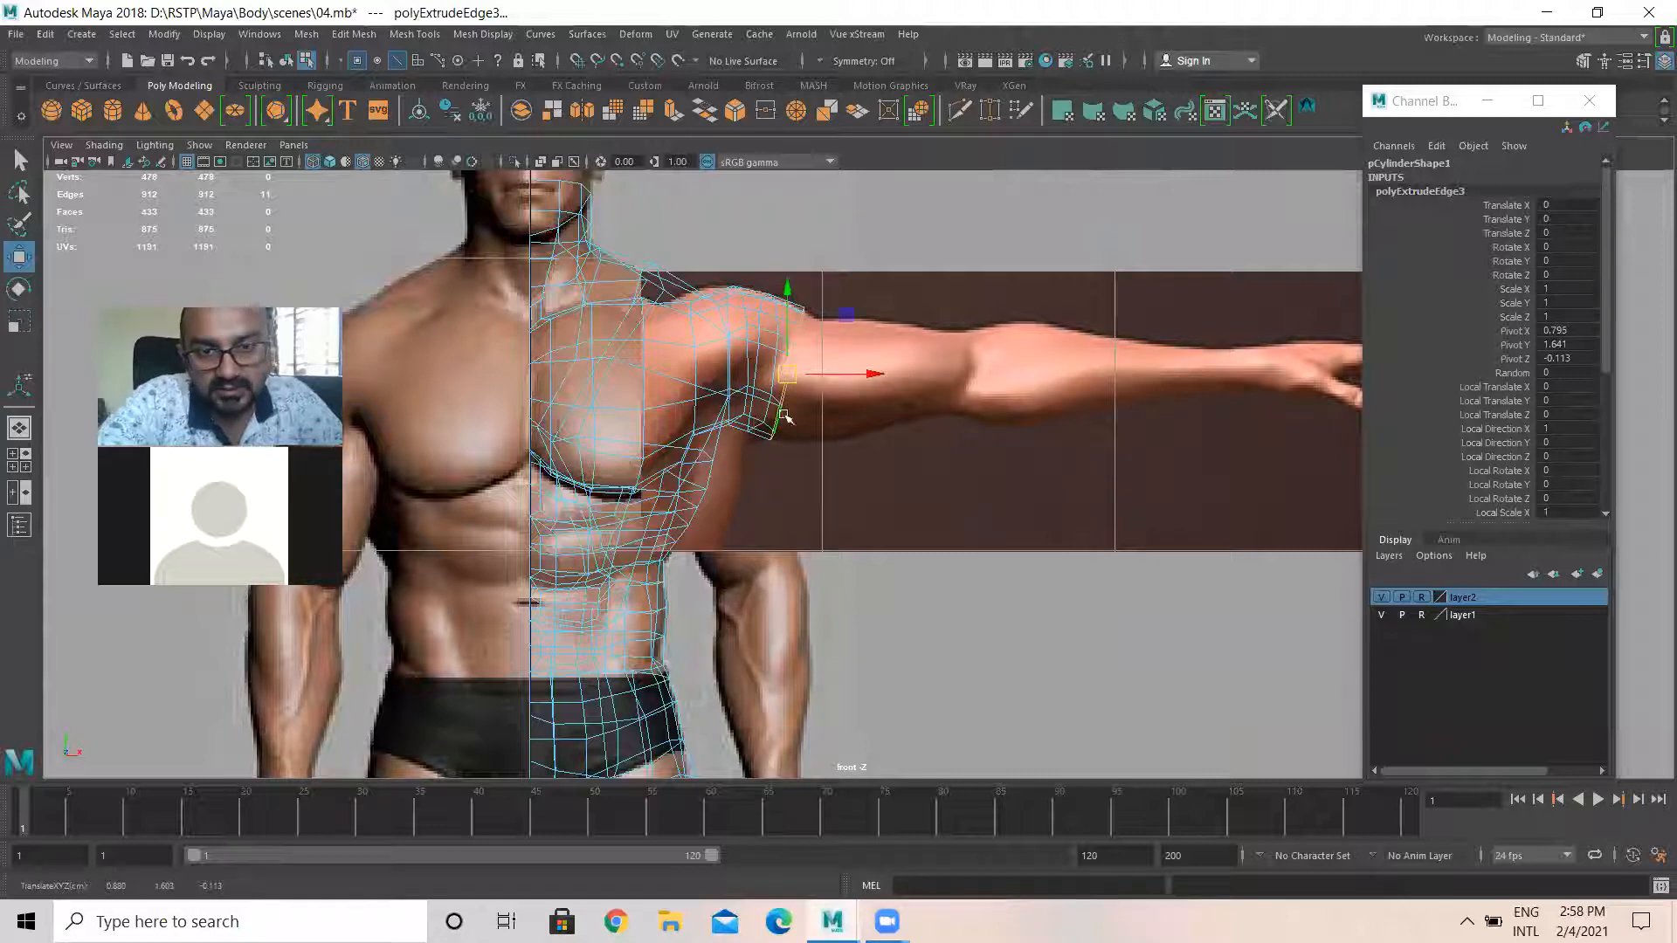
pyautogui.press('r')
pyautogui.moveTo(789, 376); pyautogui.dragTo(783, 377)
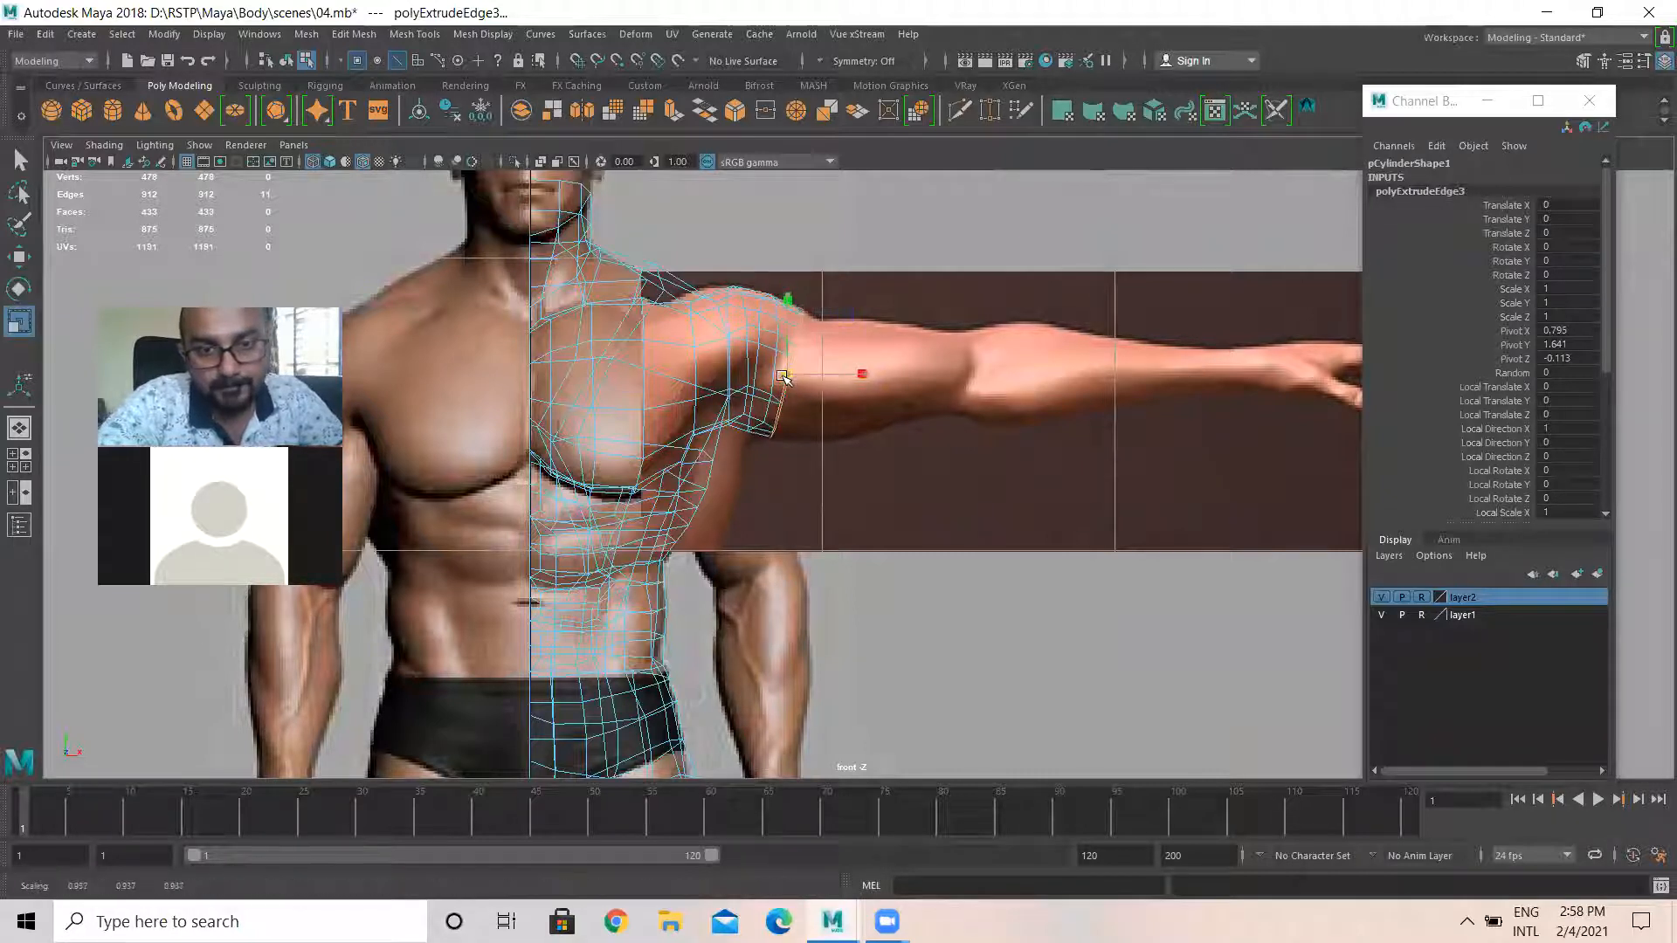
pyautogui.press('w')
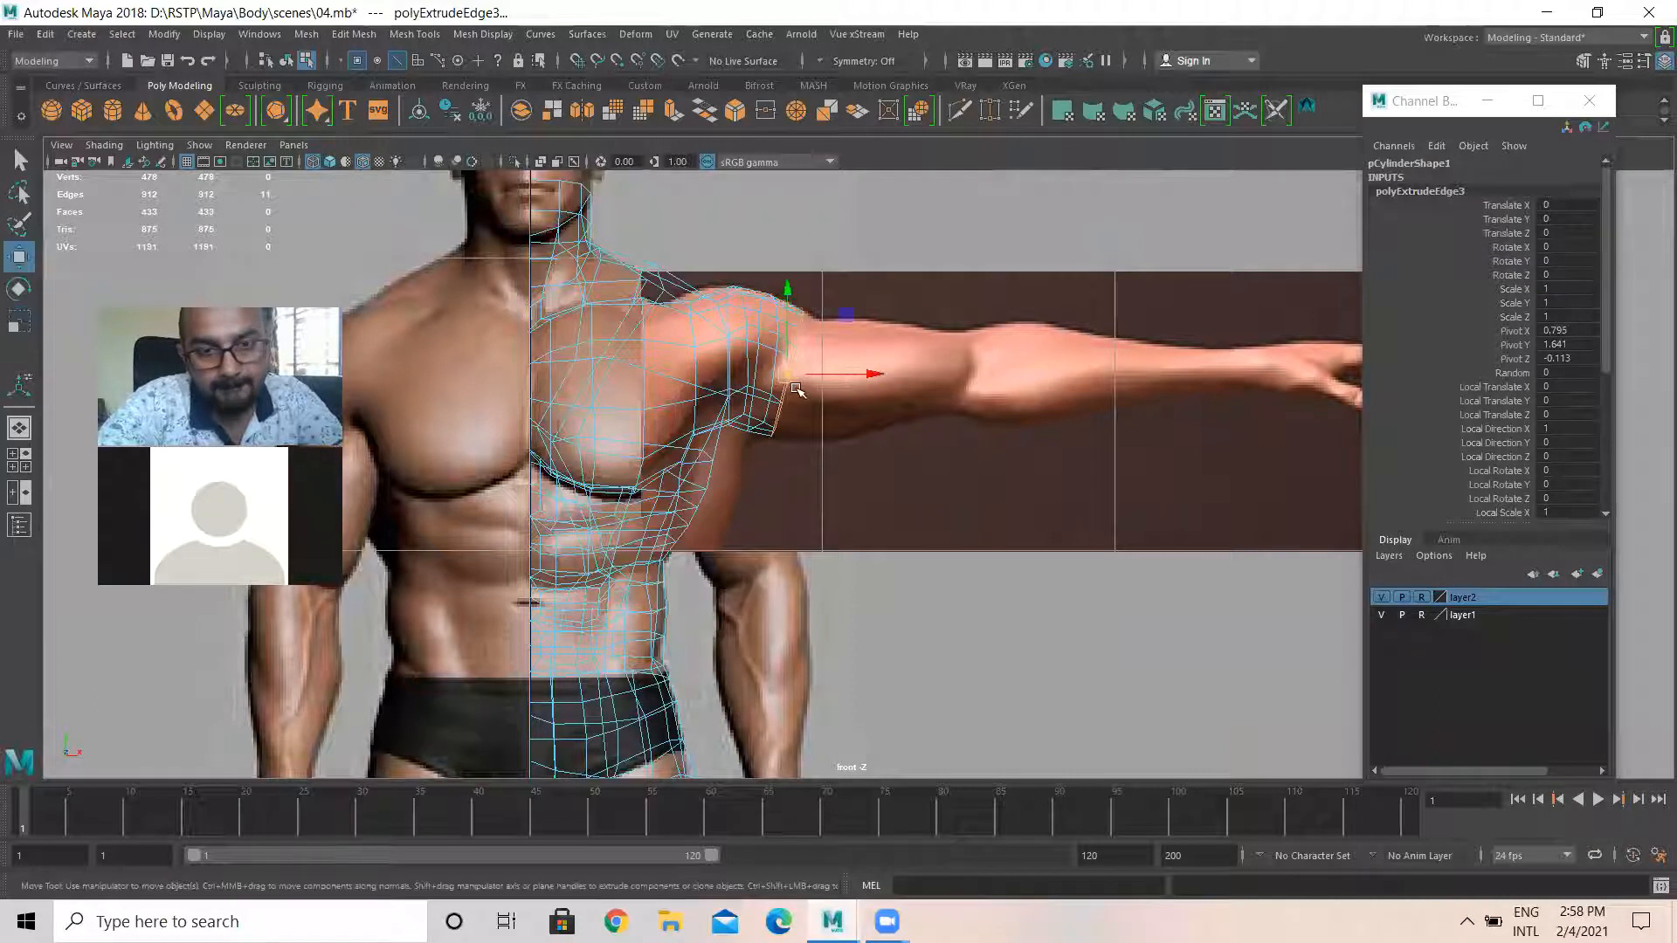
pyautogui.moveTo(786, 379); pyautogui.dragTo(793, 385)
pyautogui.scroll(2, 790, 382)
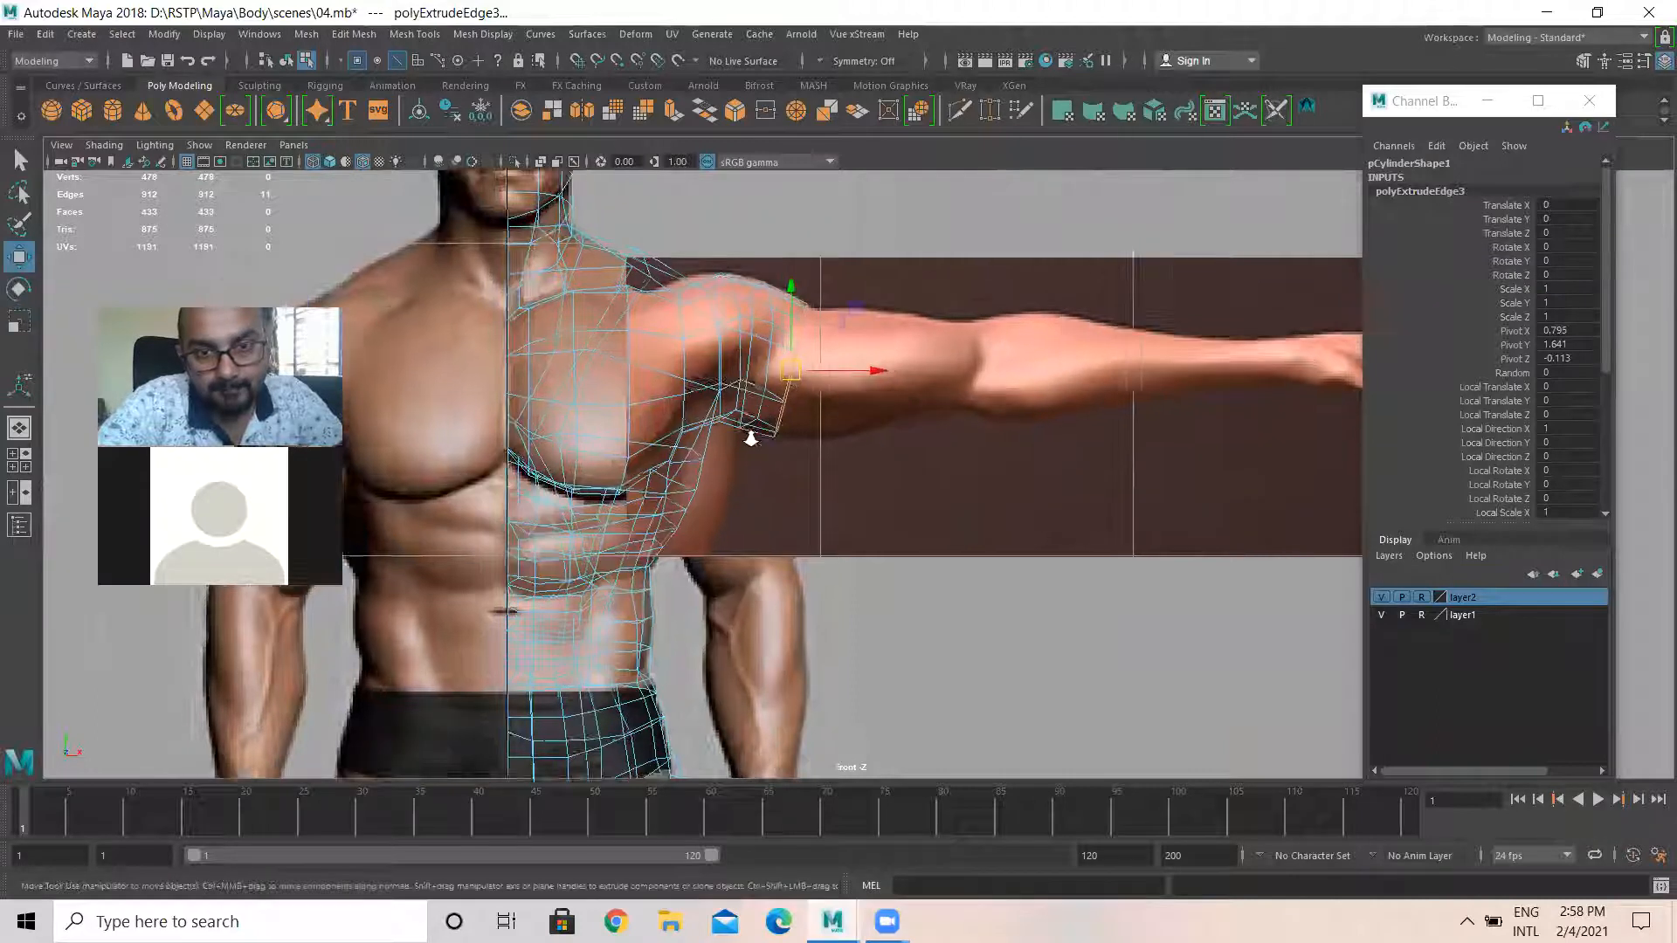
# Select the innermost extruded shoulder edge loop and adjust its scale against the arm reference in the front view
pyautogui.scroll(1, 739, 384)
pyautogui.click(742, 385)
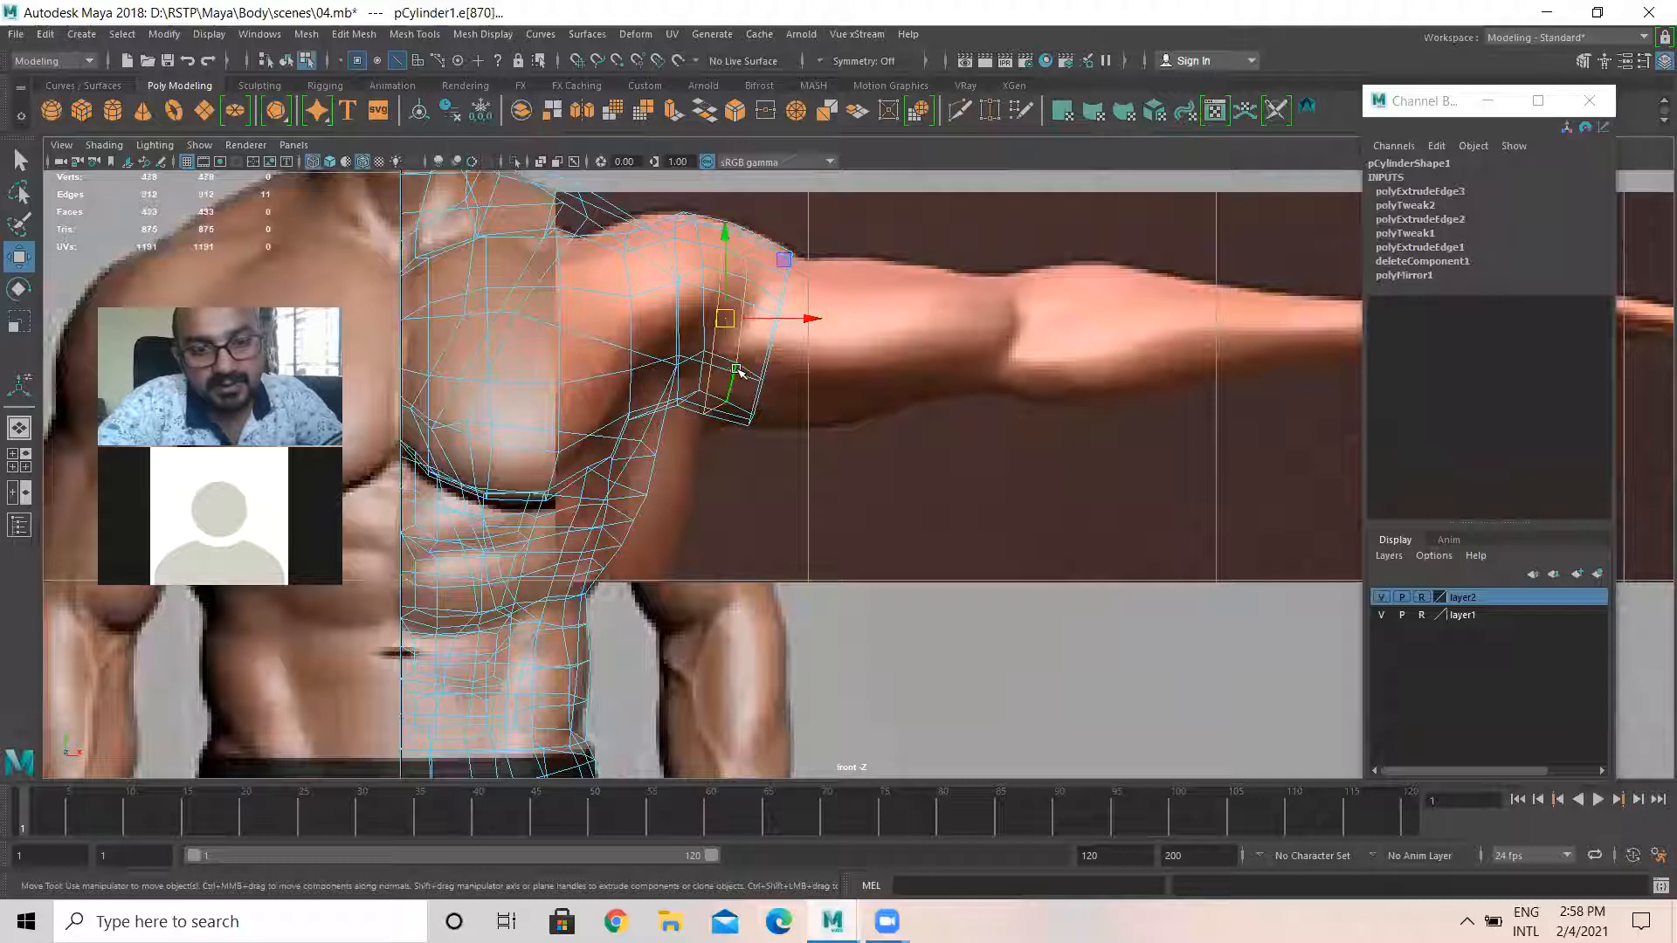
pyautogui.press('r')
pyautogui.click(678, 317)
pyautogui.doubleClick(688, 322)
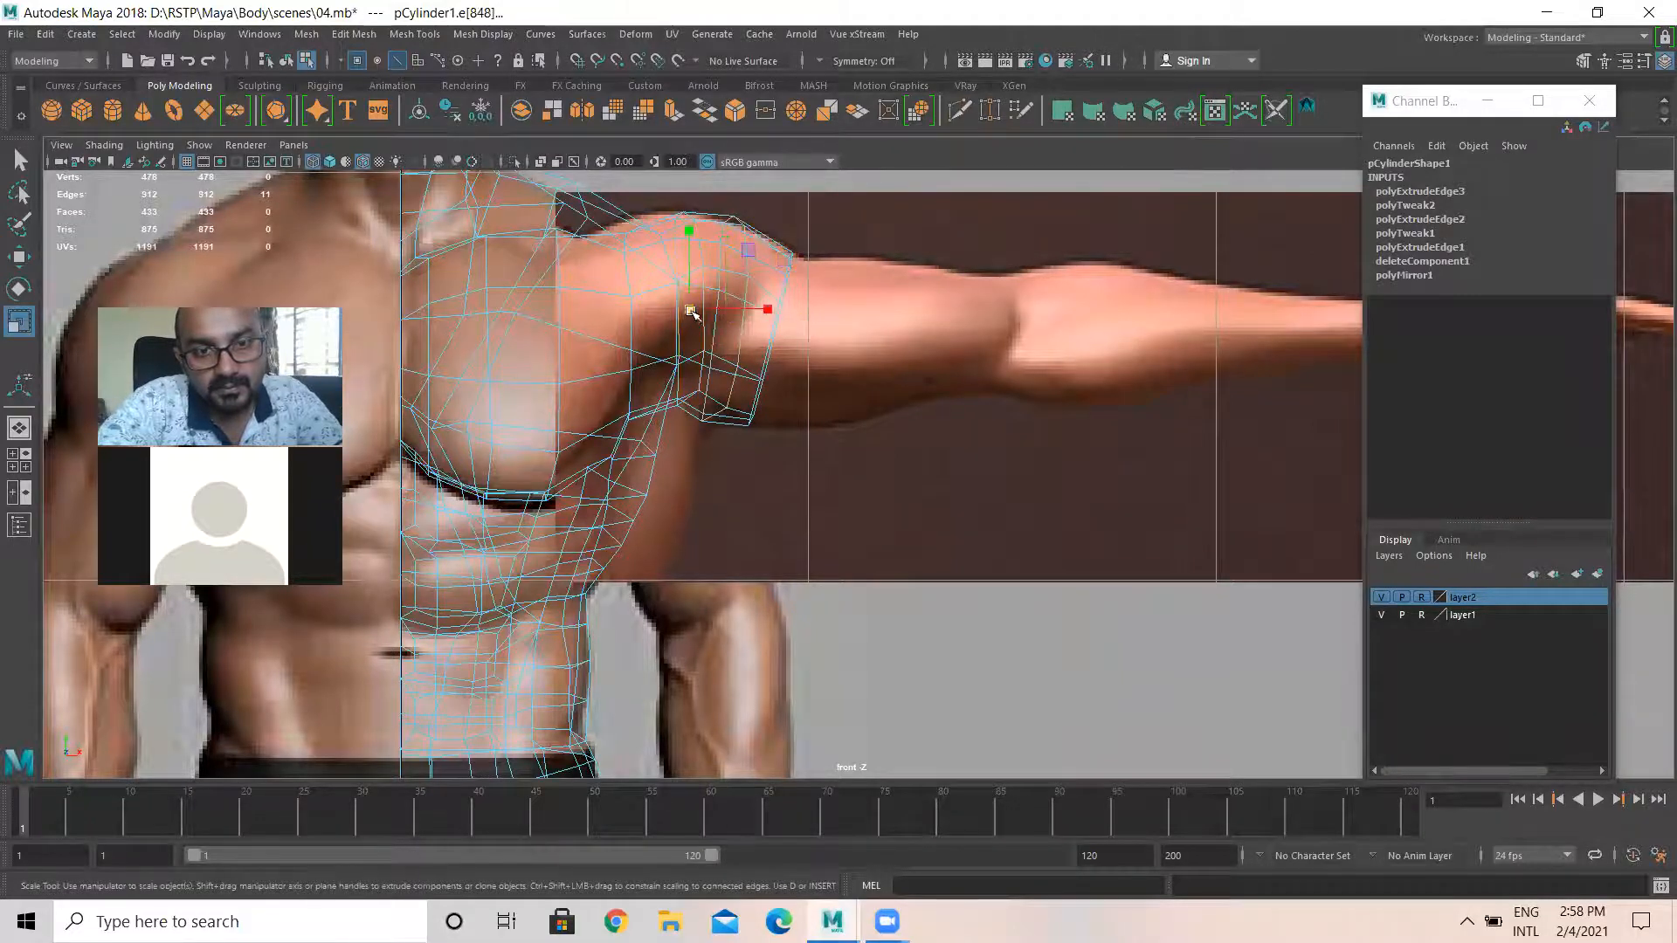
pyautogui.click(691, 310)
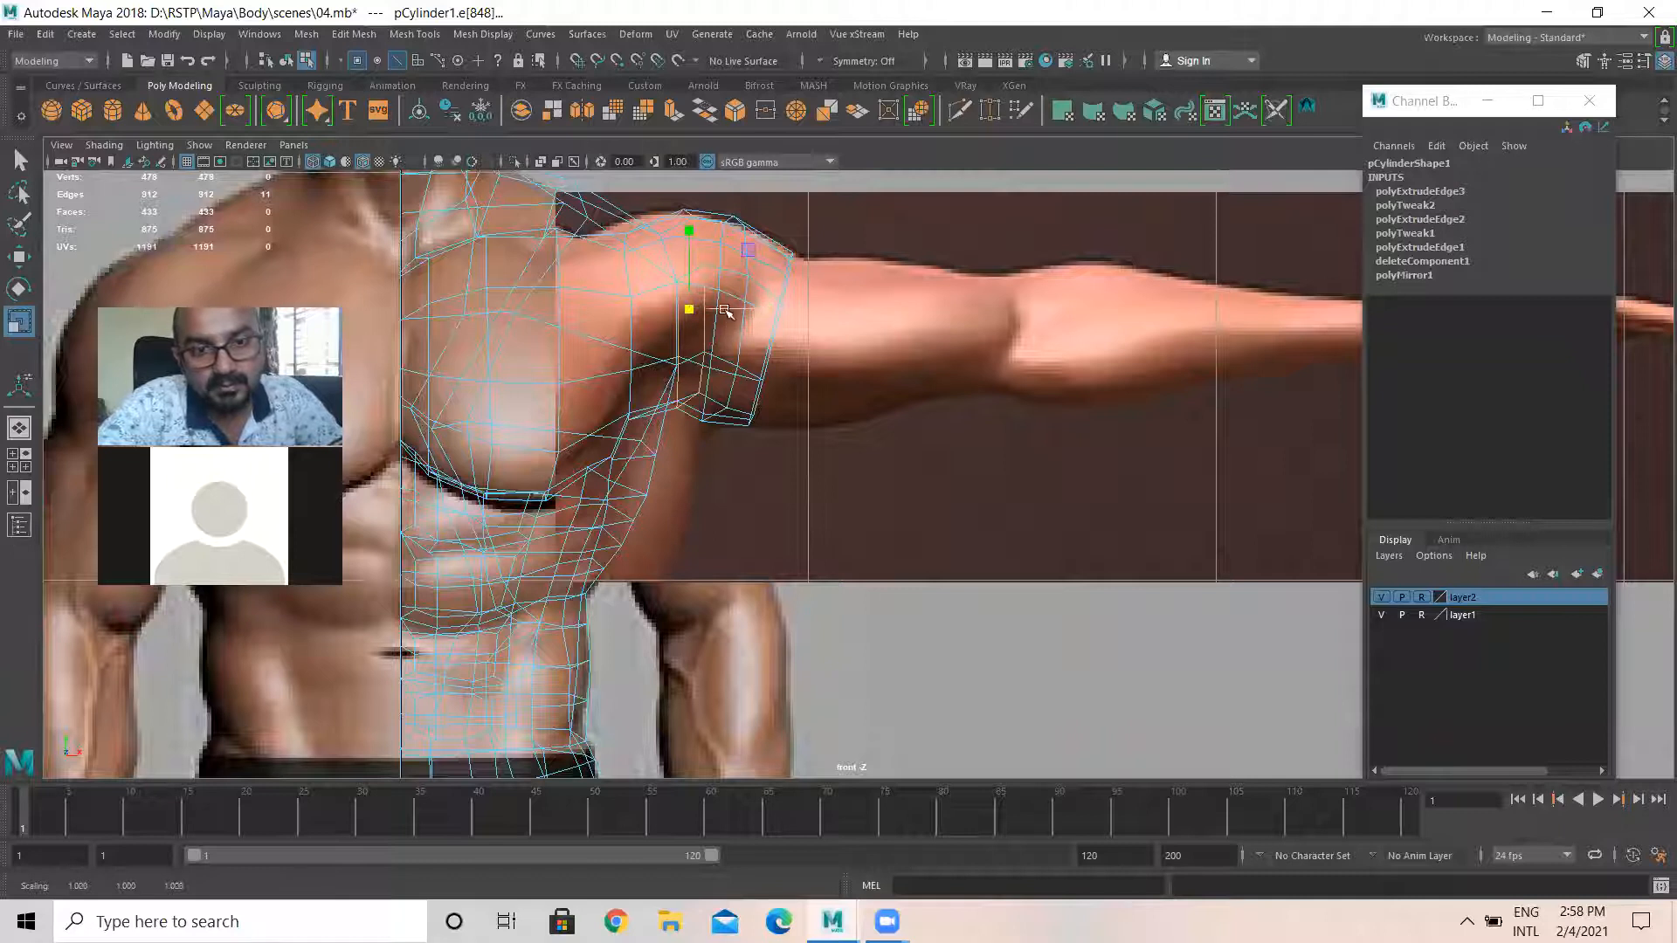
# Examine the extruded shoulder rings and armhole opening from several angles in the perspective view
pyautogui.press('space')
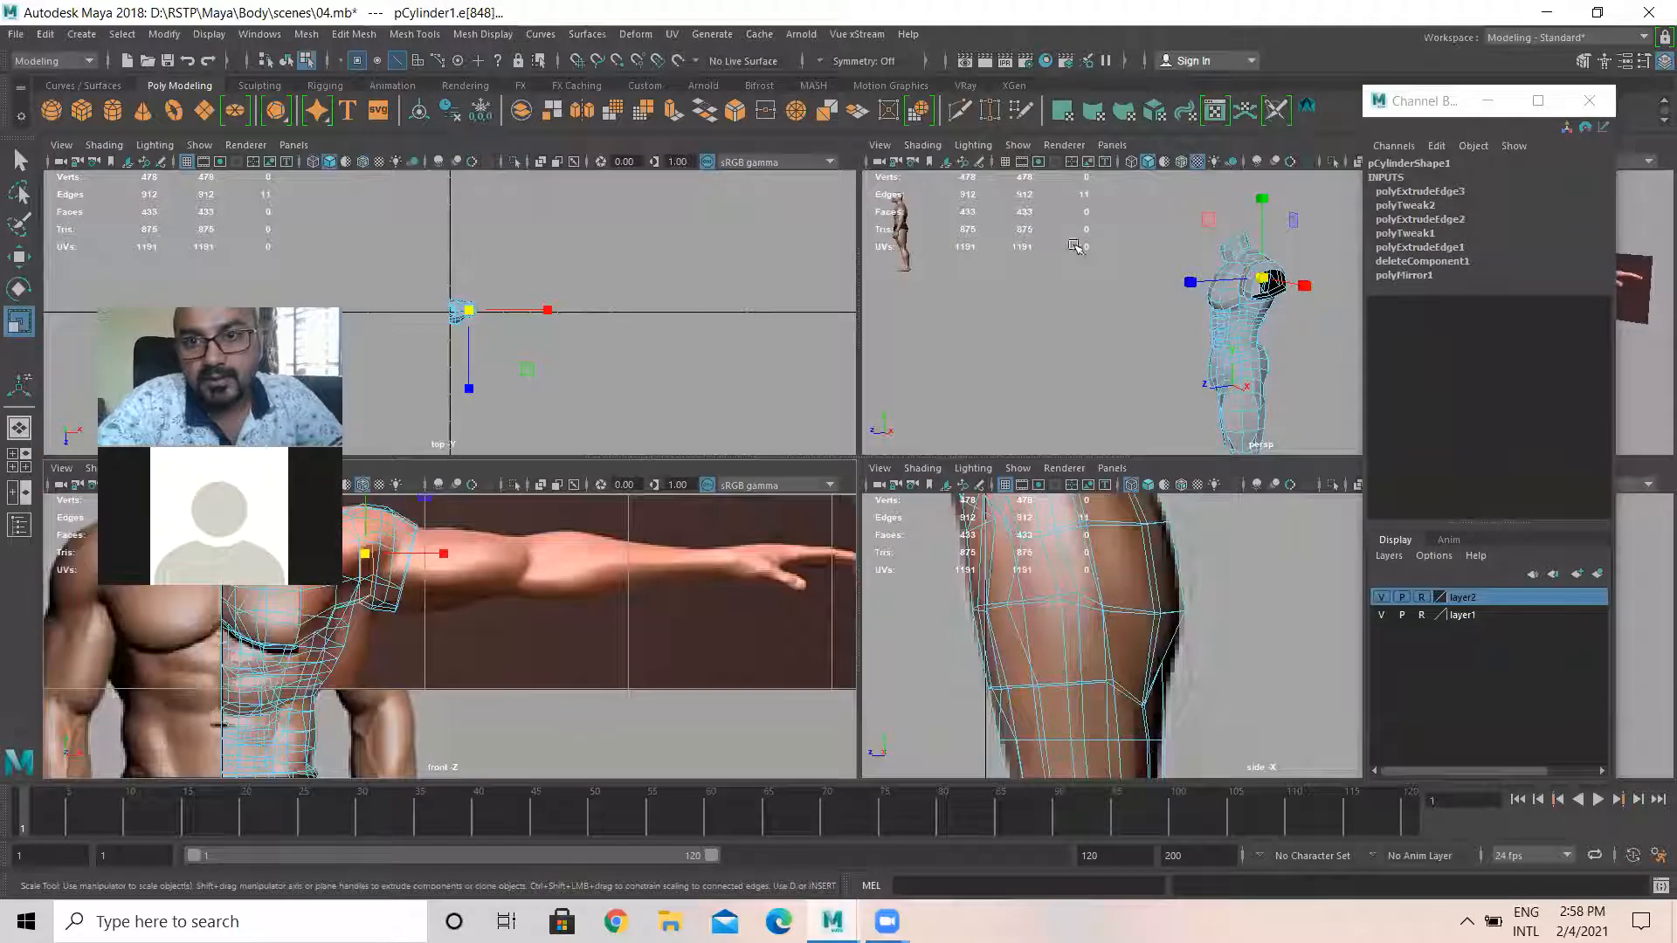
pyautogui.press('space')
pyautogui.click(1020, 378)
pyautogui.keyDown('alt'); pyautogui.moveTo(948, 508); pyautogui.dragTo(798, 400); pyautogui.keyUp('alt')
pyautogui.scroll(5, 791, 349)
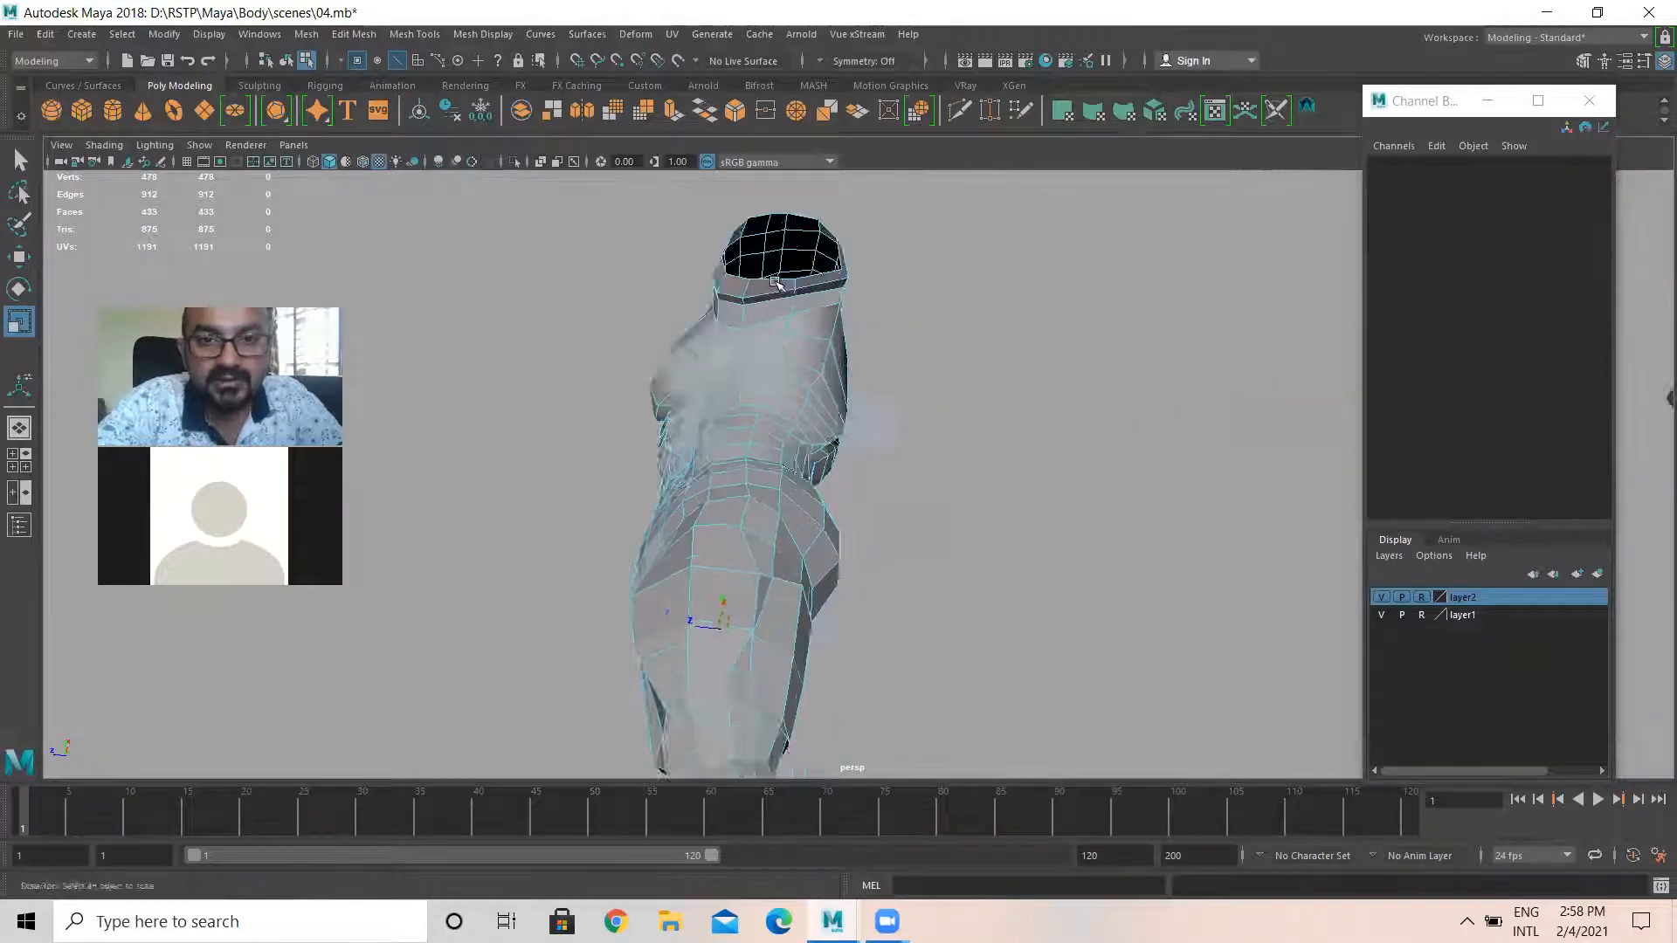
pyautogui.keyDown('alt'); pyautogui.moveTo(783, 288); pyautogui.dragTo(783, 449, button='middle'); pyautogui.keyUp('alt')
pyautogui.keyDown('alt'); pyautogui.moveTo(1019, 443); pyautogui.dragTo(868, 506); pyautogui.keyUp('alt')
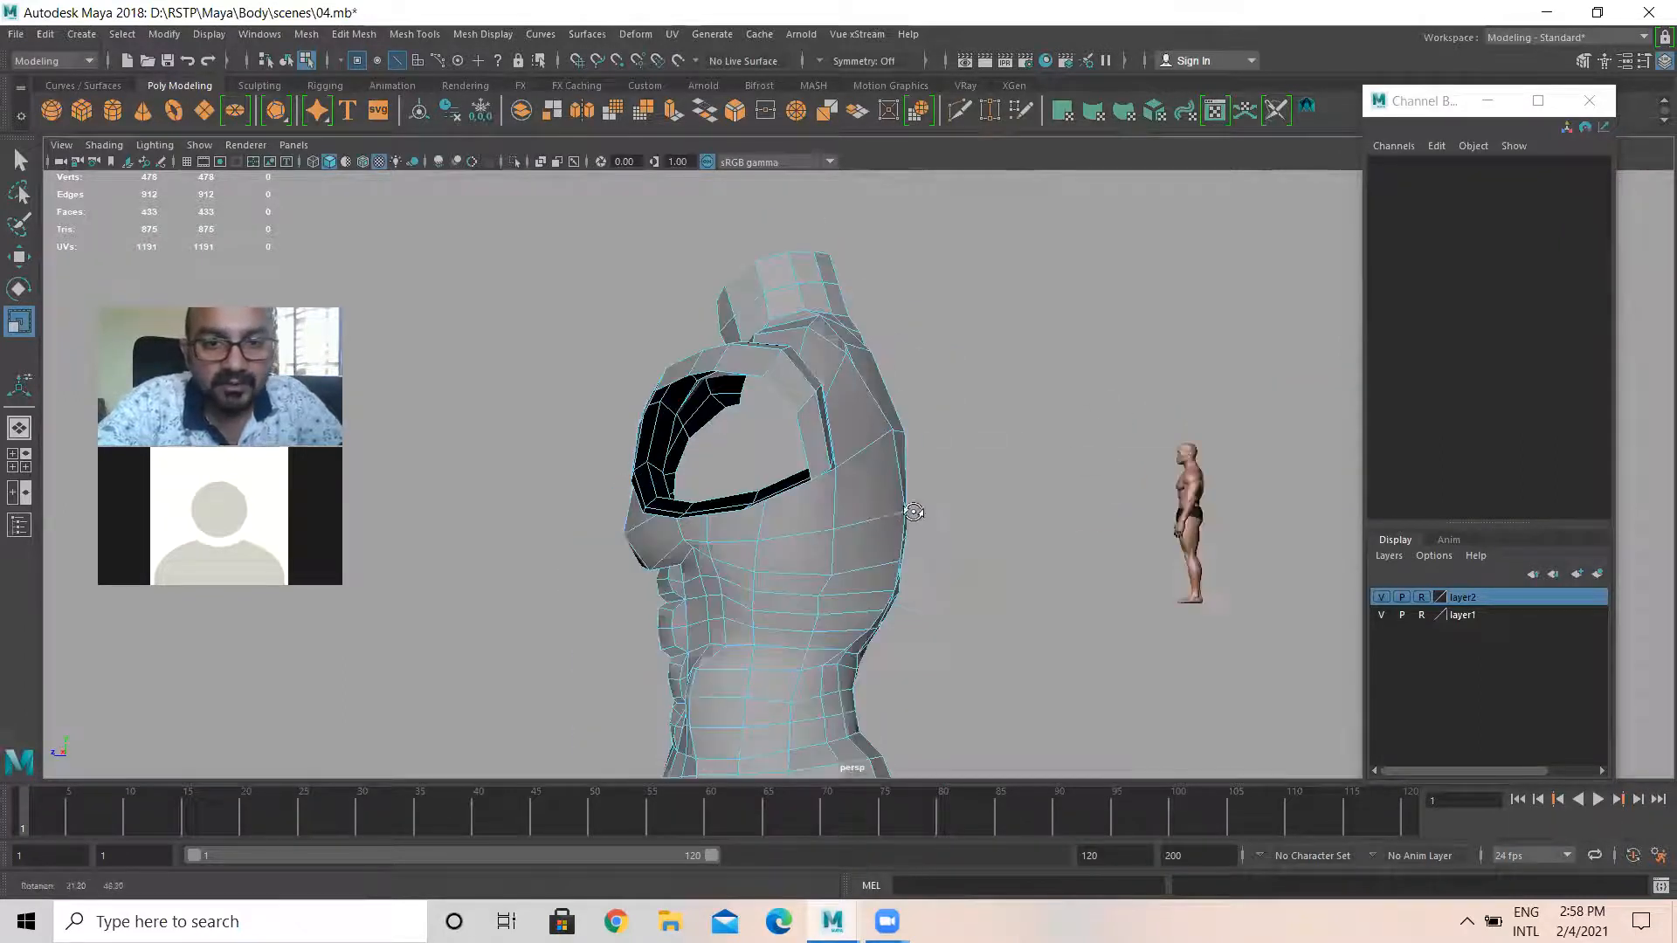
pyautogui.keyDown('alt'); pyautogui.moveTo(768, 491); pyautogui.dragTo(917, 504); pyautogui.keyUp('alt')
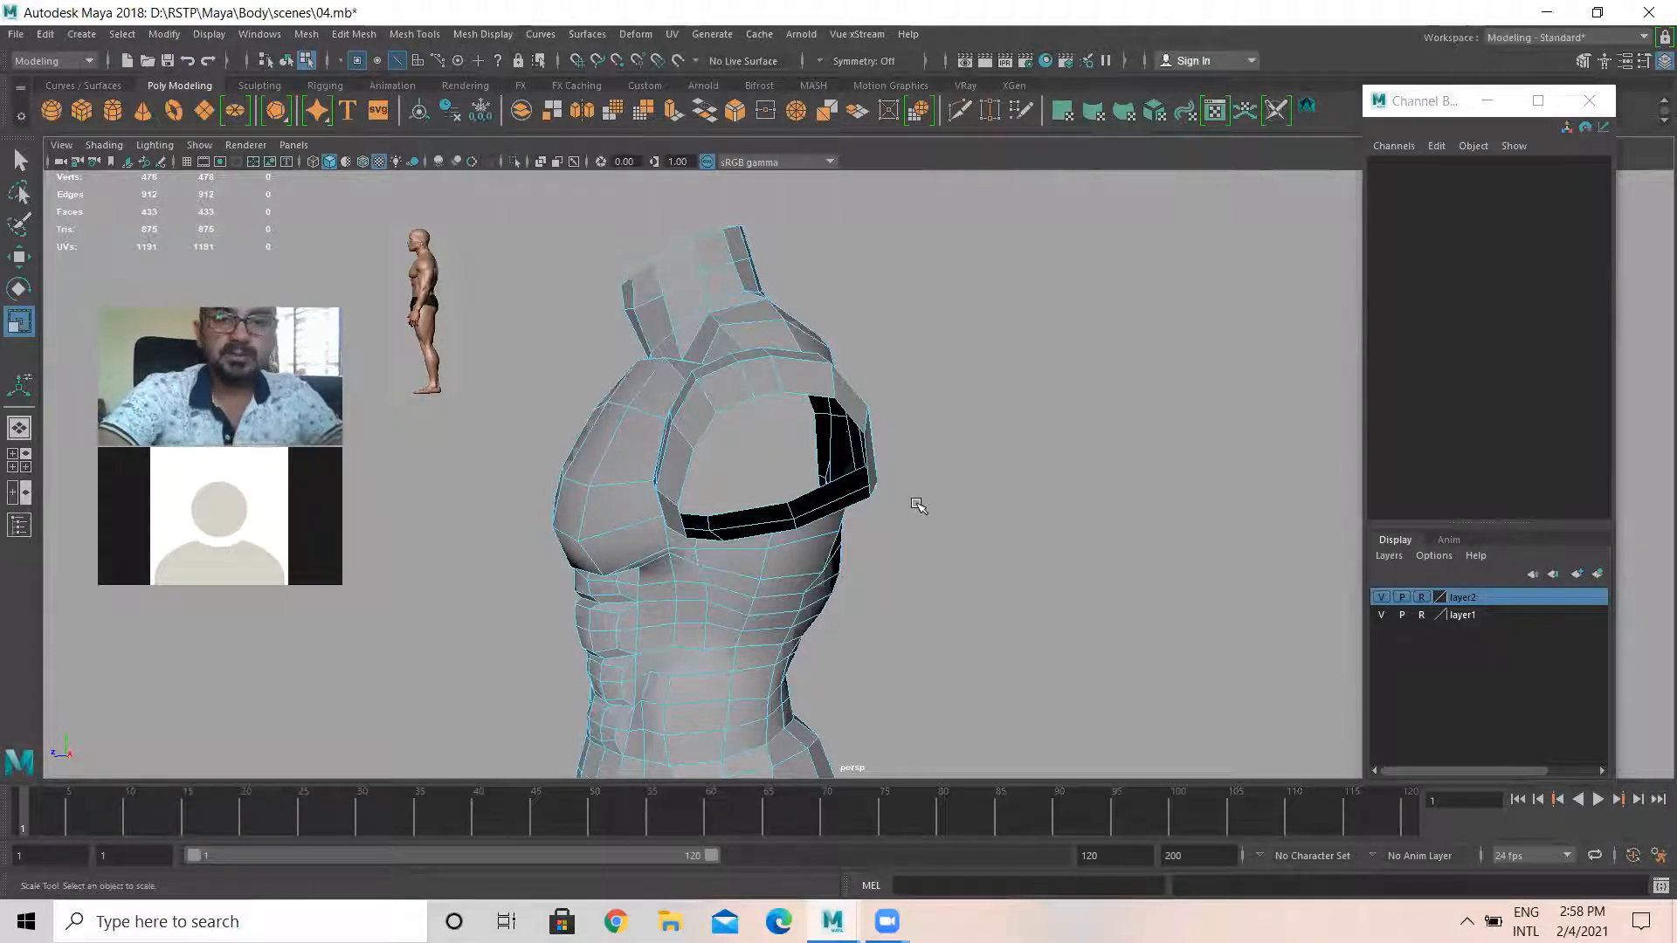
pyautogui.keyDown('alt'); pyautogui.moveTo(865, 441); pyautogui.dragTo(806, 342); pyautogui.keyUp('alt')
pyautogui.keyDown('alt'); pyautogui.moveTo(628, 408); pyautogui.dragTo(791, 513); pyautogui.keyUp('alt')
# Switch from edge to vertex editing and adjust the ring vertex at the rear underside of the shoulder
pyautogui.moveTo(781, 423); pyautogui.dragTo(781, 376, button='right')
pyautogui.click(802, 462)
pyautogui.scroll(3, 802, 464)
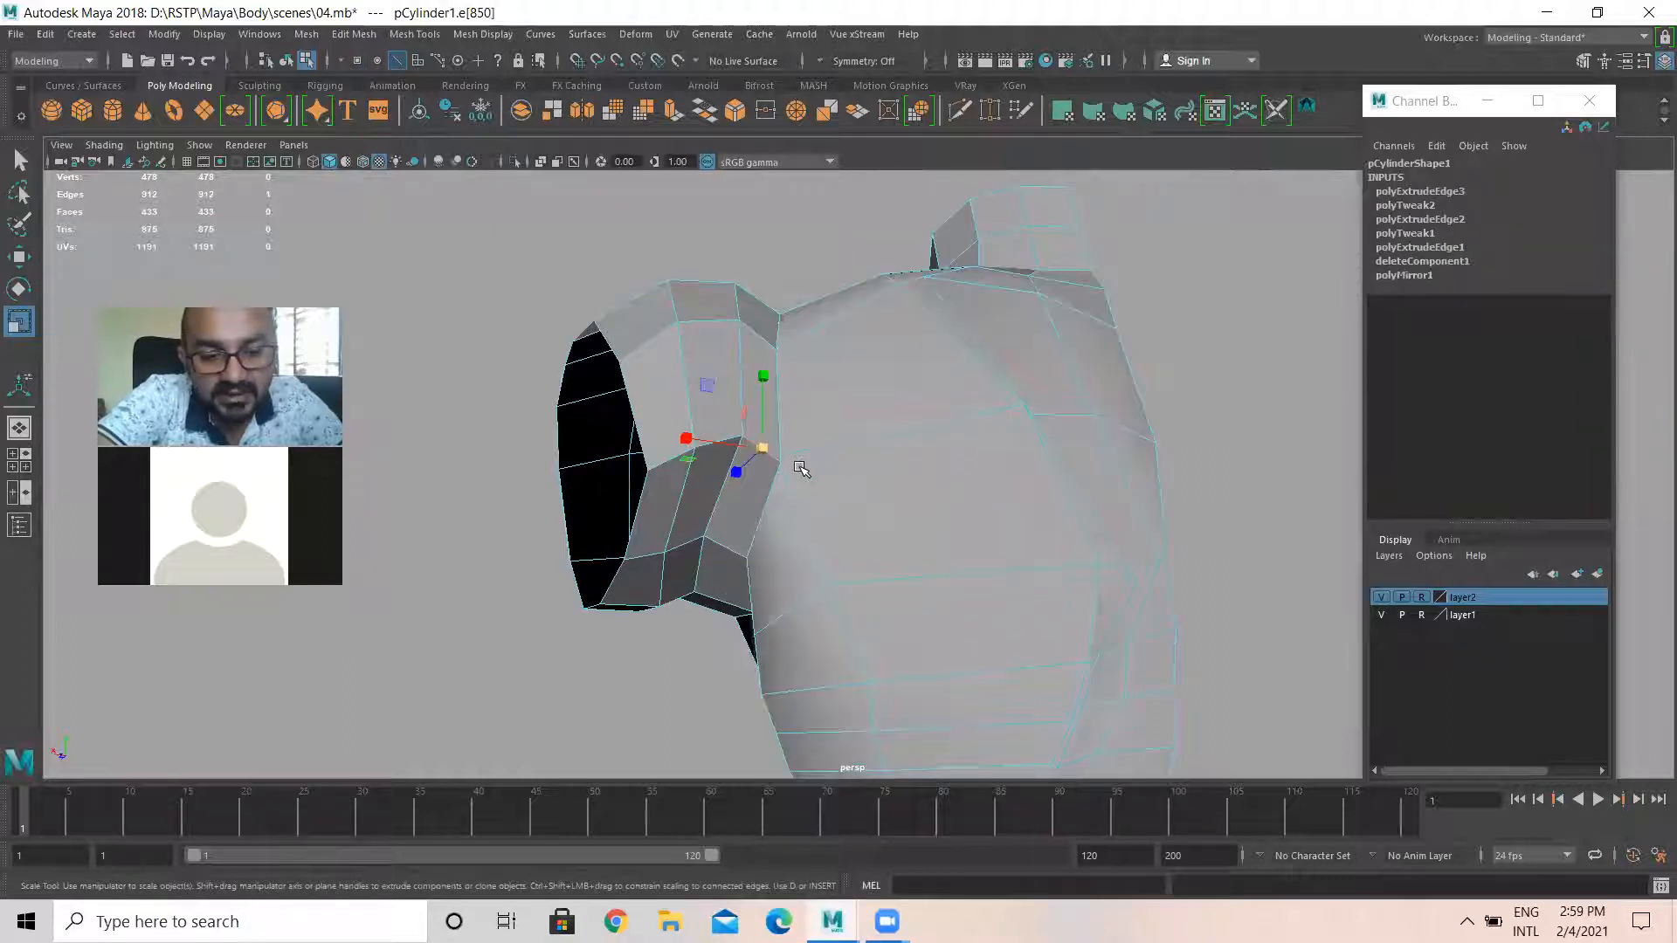
pyautogui.press('q')
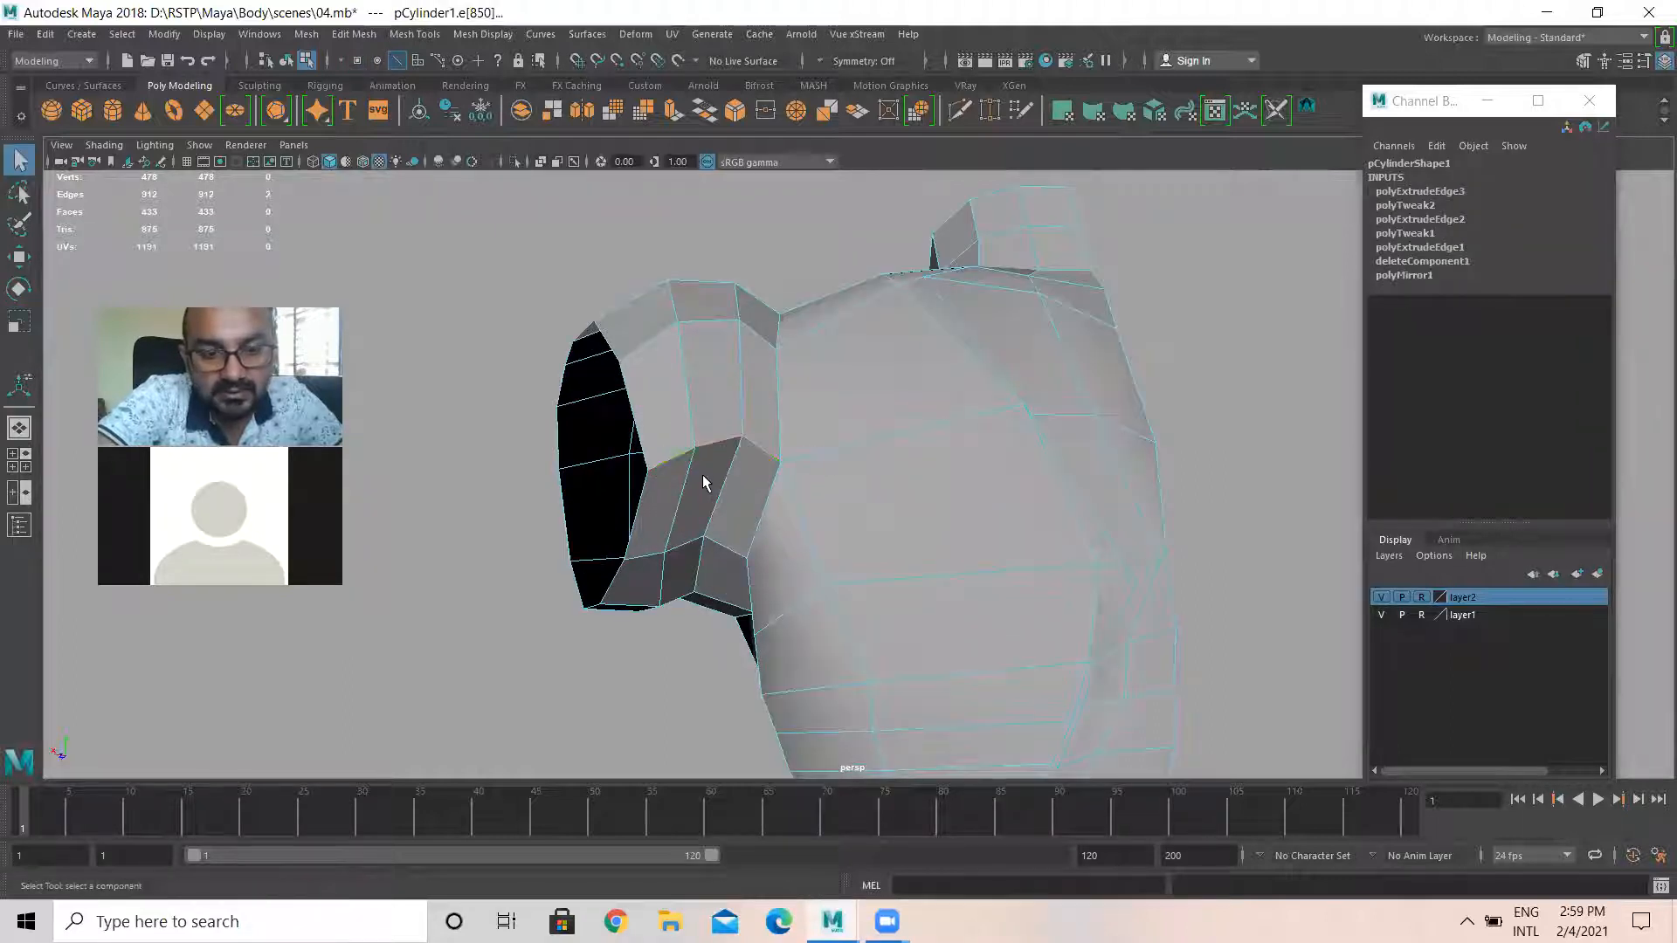
pyautogui.press('w')
pyautogui.keyDown('alt'); pyautogui.moveTo(706, 476); pyautogui.dragTo(682, 394); pyautogui.keyUp('alt')
pyautogui.moveTo(761, 314); pyautogui.dragTo(708, 315, button='right')
pyautogui.click(734, 348)
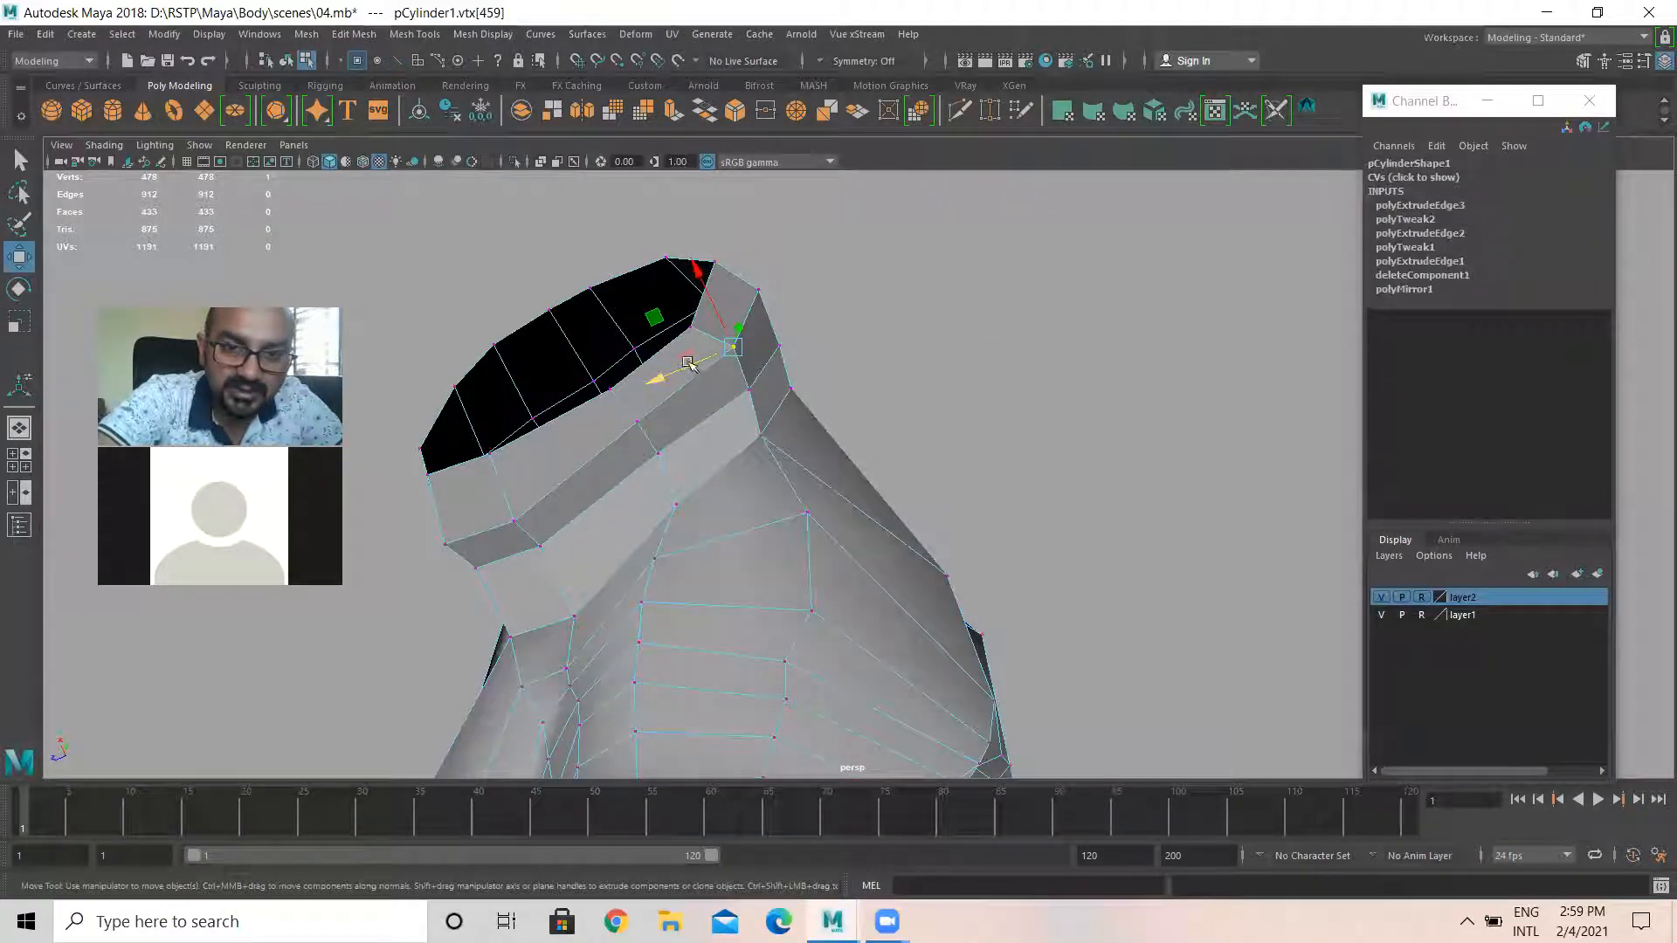
# Select the underarm vertices of the shoulder rings and move them down to round the armhole opening
pyautogui.keyDown('alt'); pyautogui.moveTo(653, 437); pyautogui.dragTo(742, 471); pyautogui.keyUp('alt')
pyautogui.keyDown('alt'); pyautogui.moveTo(549, 409); pyautogui.dragTo(718, 528); pyautogui.keyUp('alt')
pyautogui.keyDown('alt'); pyautogui.moveTo(665, 382); pyautogui.dragTo(683, 413); pyautogui.keyUp('alt')
pyautogui.keyDown('alt'); pyautogui.moveTo(556, 450); pyautogui.dragTo(628, 465); pyautogui.keyUp('alt')
pyautogui.moveTo(666, 384); pyautogui.dragTo(548, 507)
pyautogui.keyDown('ctrl'); pyautogui.moveTo(424, 442); pyautogui.dragTo(503, 509); pyautogui.keyUp('ctrl')
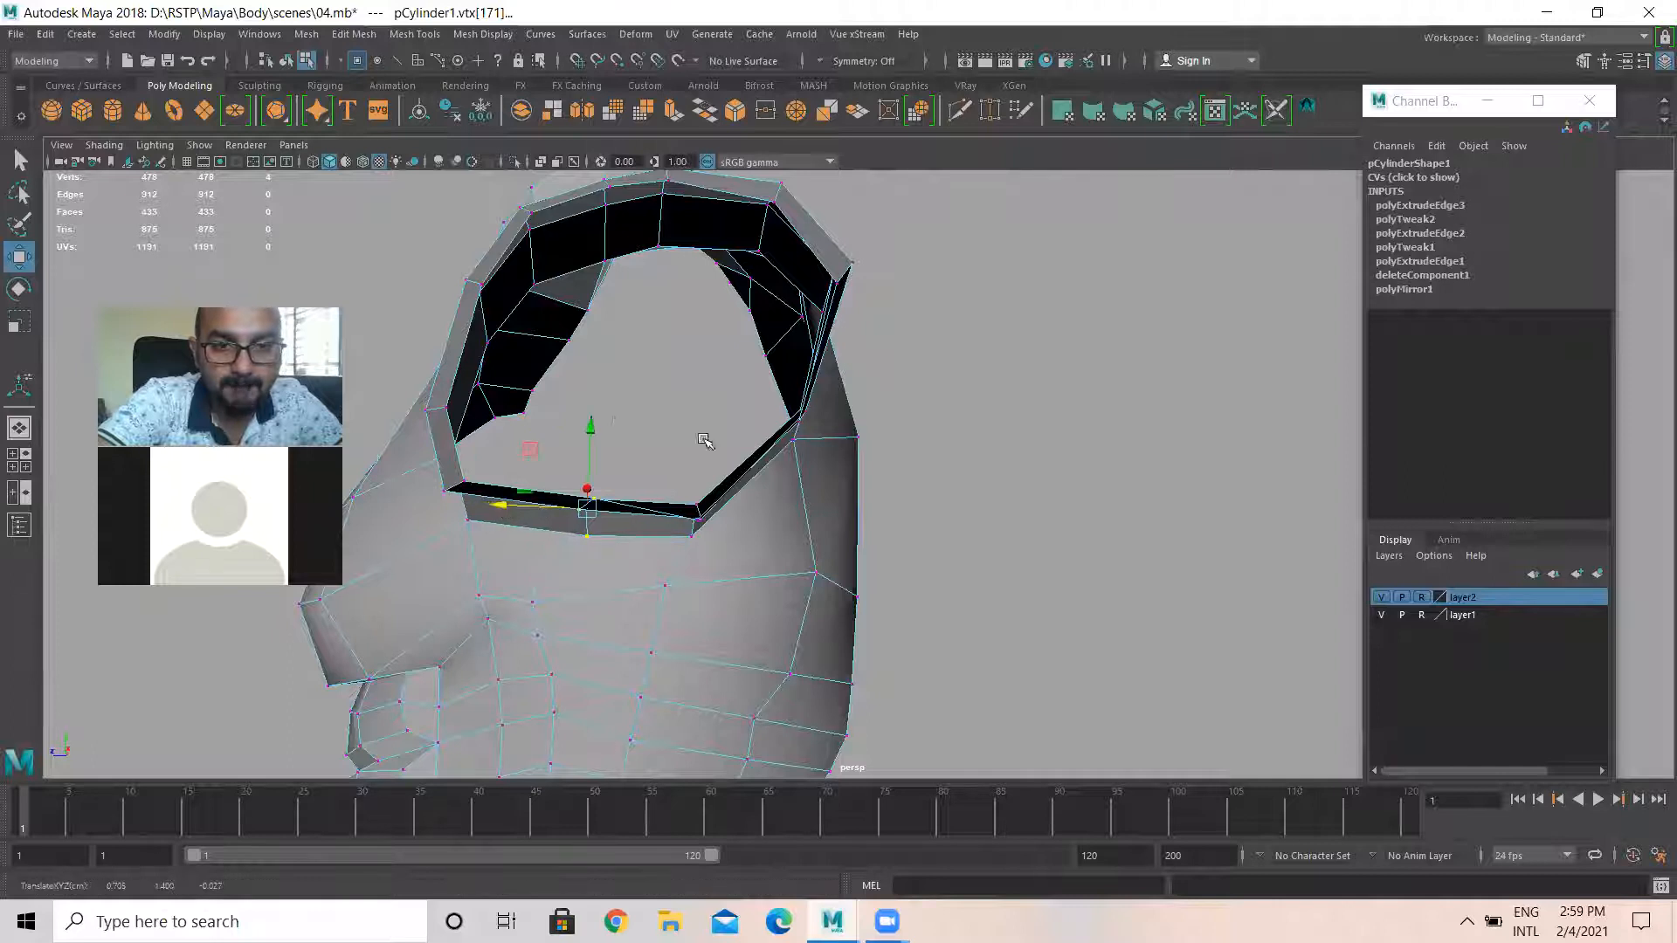
pyautogui.moveTo(592, 432); pyautogui.dragTo(580, 507)
# Lower the neighbouring rear underarm vertices to continue the rounded opening, then clear the selection
pyautogui.keyDown('alt'); pyautogui.moveTo(455, 473); pyautogui.dragTo(851, 459); pyautogui.keyUp('alt')
pyautogui.click(776, 514)
pyautogui.keyDown('shift'); pyautogui.click(753, 436); pyautogui.keyUp('shift')
pyautogui.moveTo(785, 390); pyautogui.dragTo(785, 424)
pyautogui.keyDown('alt'); pyautogui.moveTo(846, 376); pyautogui.dragTo(420, 465); pyautogui.keyUp('alt')
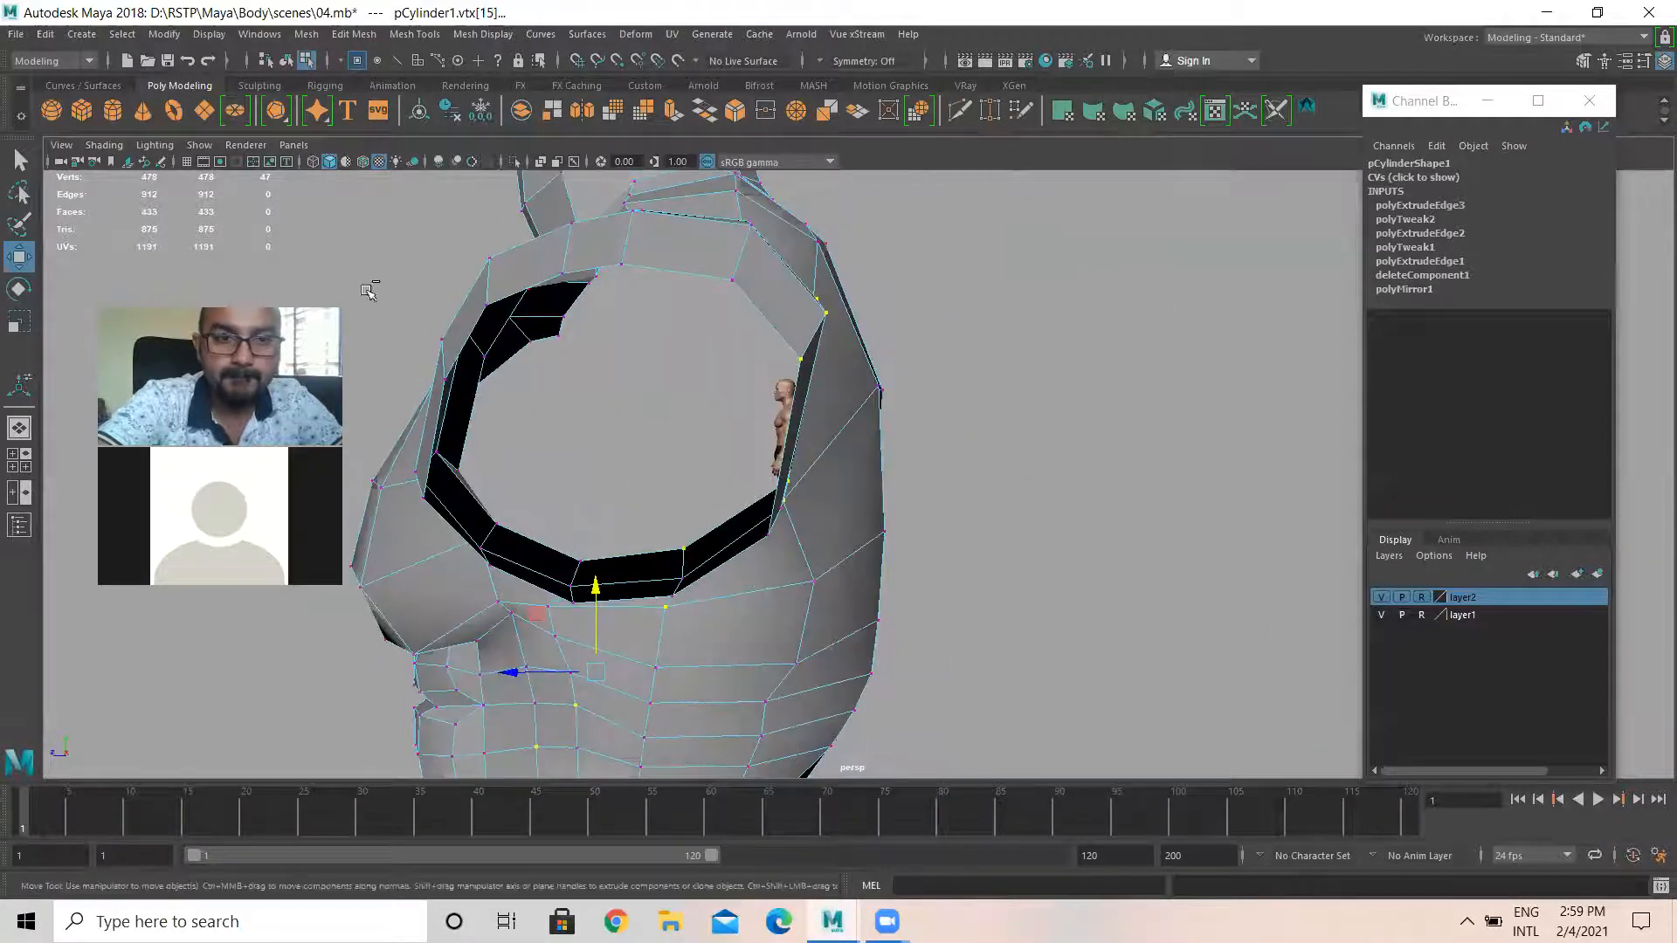
pyautogui.click(924, 451)
# Scale and reposition the row of four vertices crossing the rings at the back of the shoulder
pyautogui.keyDown('alt'); pyautogui.moveTo(876, 300); pyautogui.dragTo(758, 431); pyautogui.keyUp('alt')
pyautogui.keyDown('alt'); pyautogui.moveTo(760, 440); pyautogui.dragTo(766, 365); pyautogui.keyUp('alt')
pyautogui.press('r')
pyautogui.moveTo(700, 315); pyautogui.dragTo(700, 379)
pyautogui.press('w')
pyautogui.moveTo(697, 317); pyautogui.dragTo(837, 416)
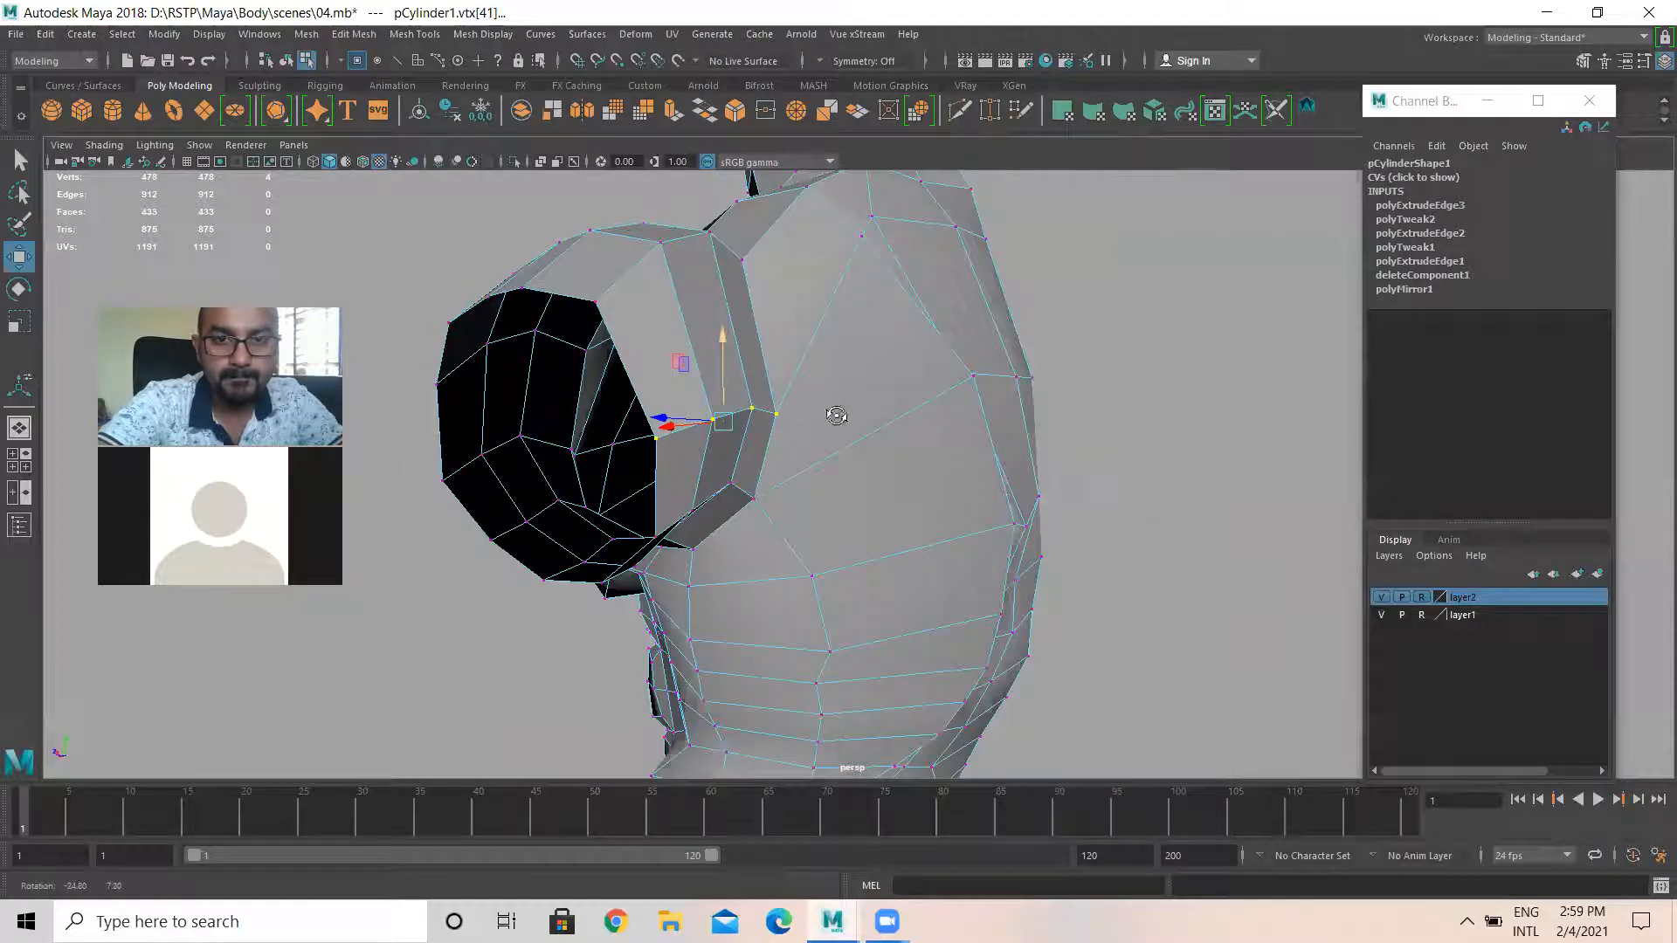
pyautogui.keyDown('alt'); pyautogui.moveTo(698, 407); pyautogui.dragTo(793, 449); pyautogui.keyUp('alt')
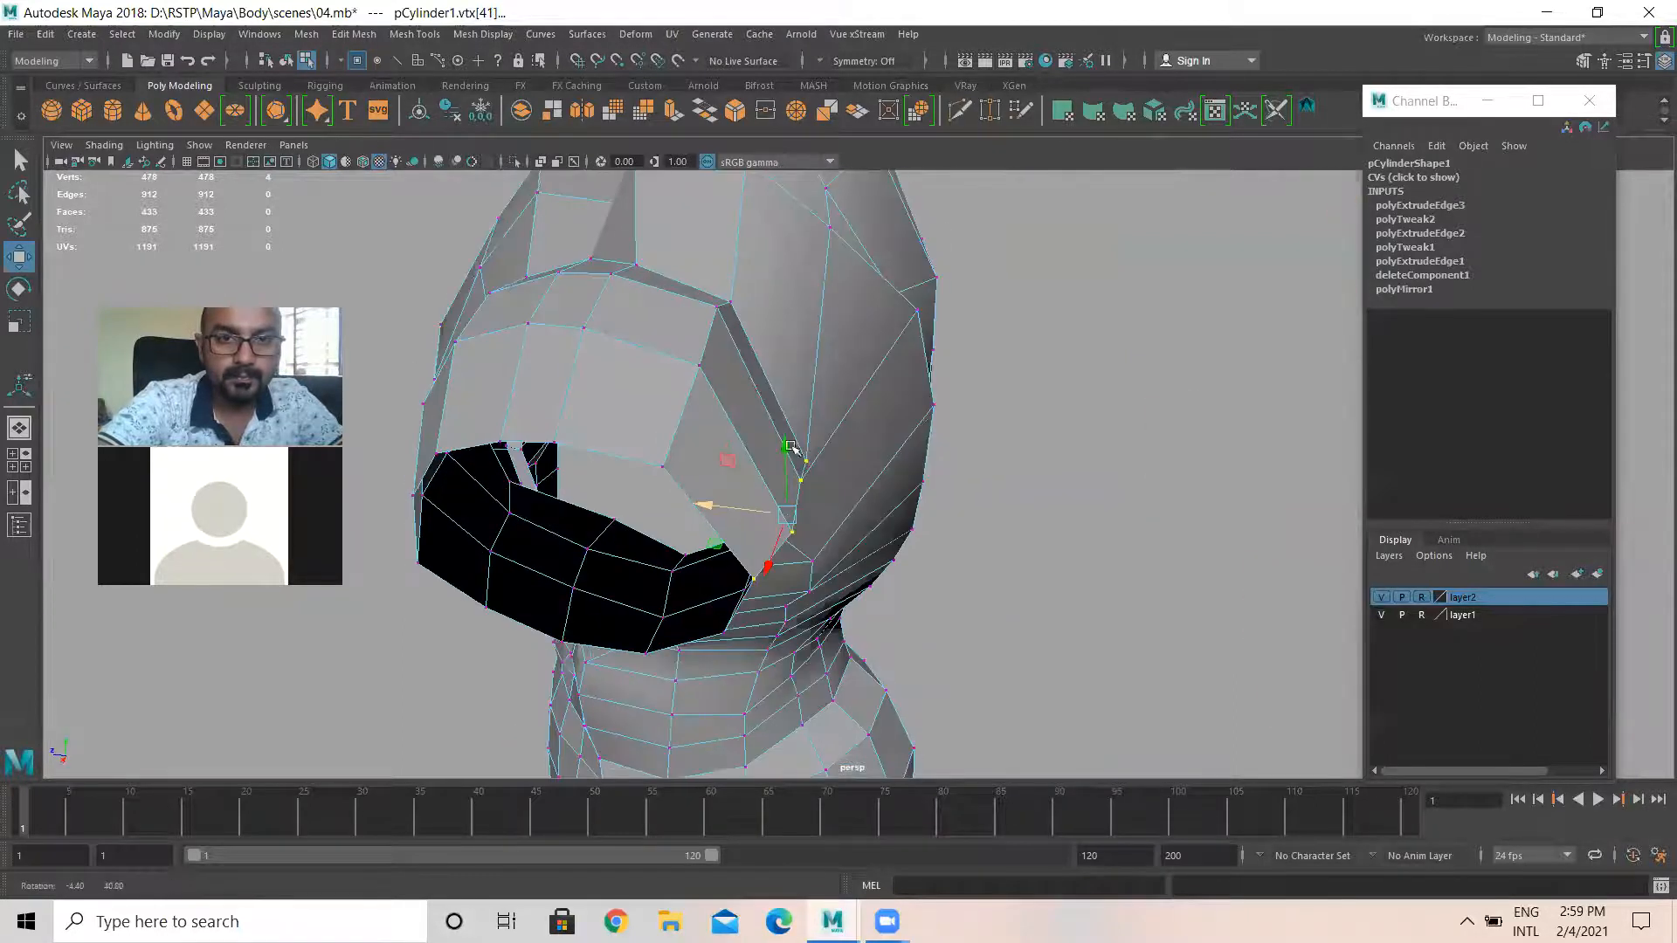
# Adjust the vertex rows crossing the rings over the rear and top of the shoulder
pyautogui.click(699, 365)
pyautogui.keyDown('alt'); pyautogui.moveTo(699, 365); pyautogui.dragTo(738, 393); pyautogui.keyUp('alt')
pyautogui.moveTo(735, 248); pyautogui.dragTo(639, 299)
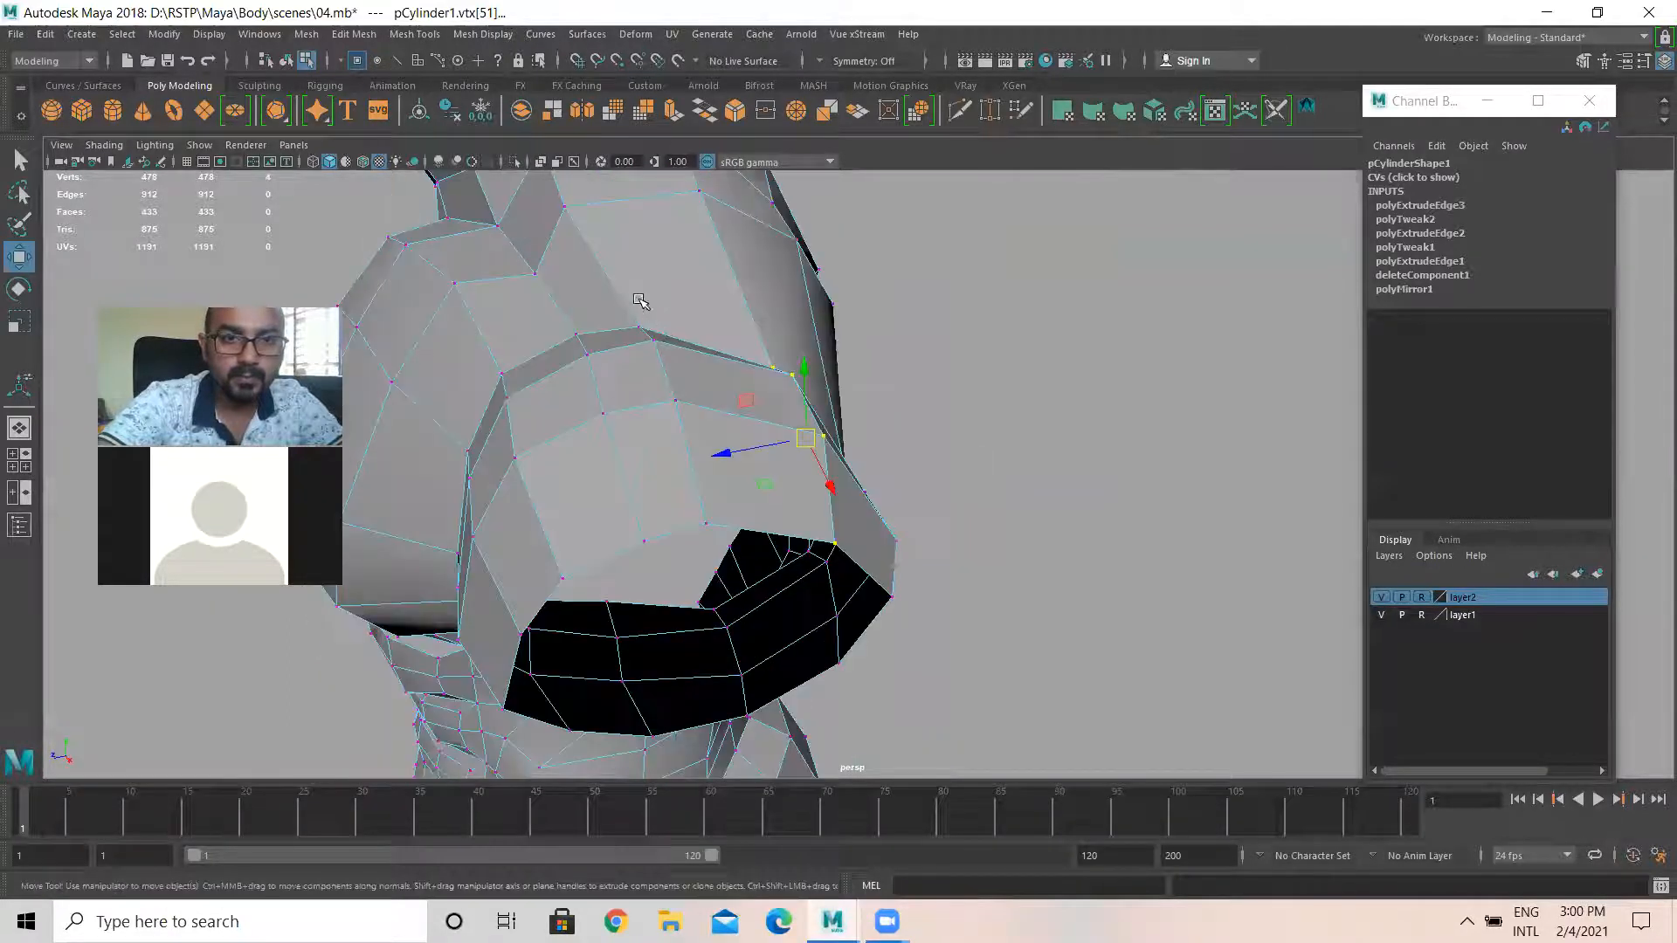
pyautogui.moveTo(765, 540); pyautogui.dragTo(766, 541)
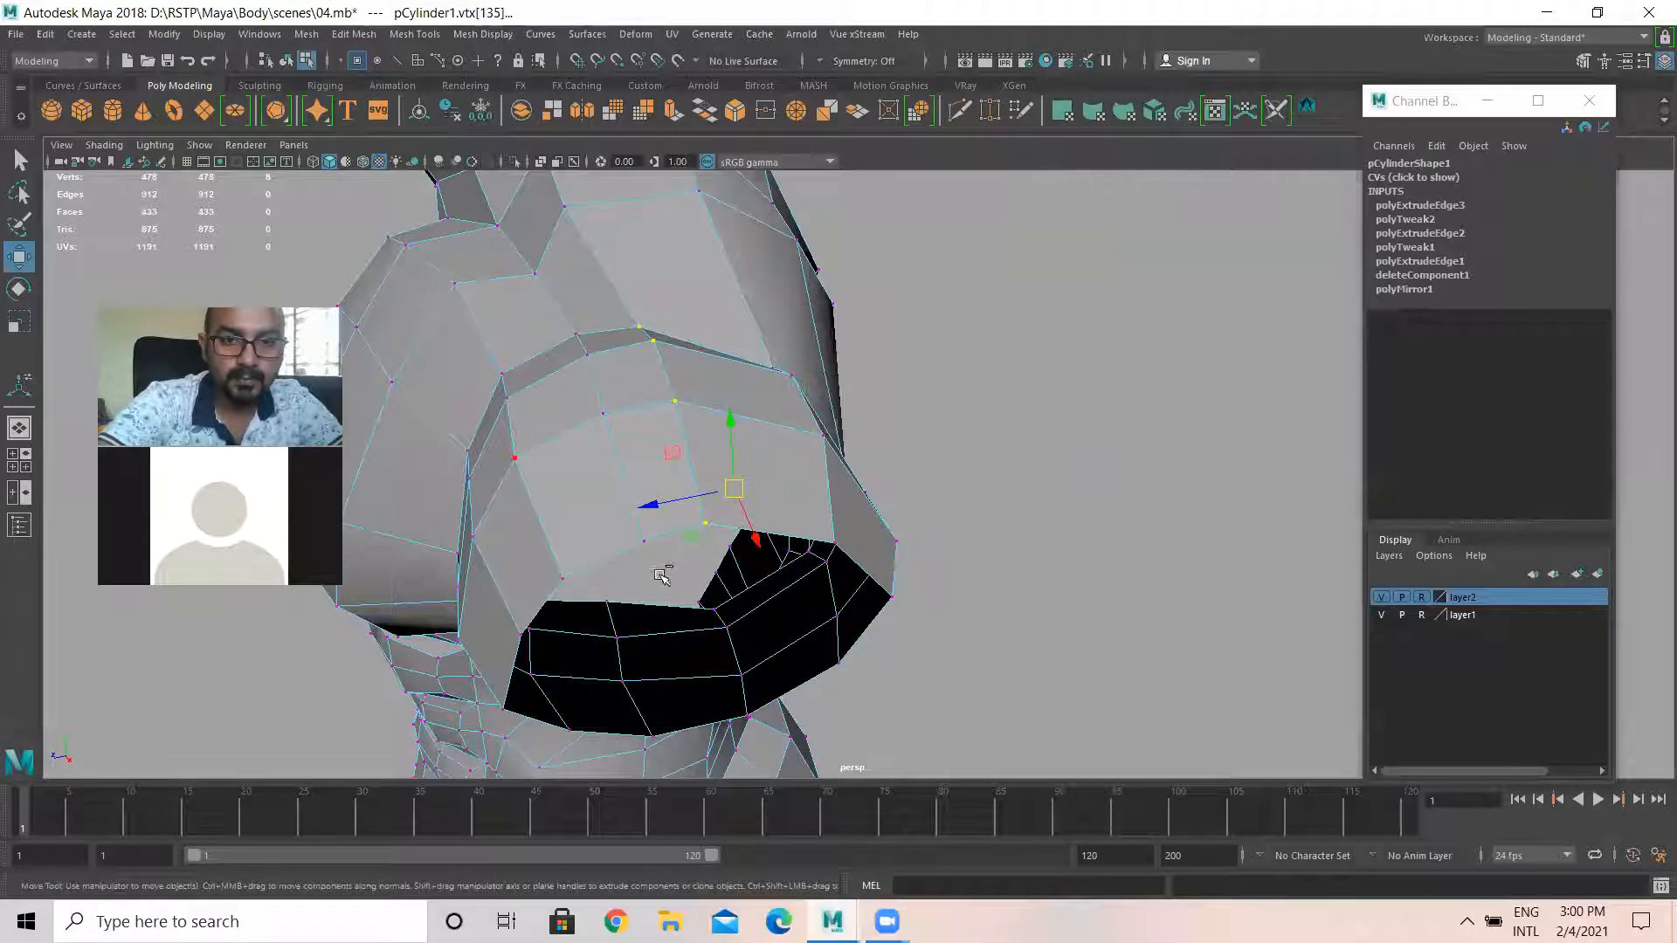
pyautogui.keyDown('alt'); pyautogui.moveTo(760, 360); pyautogui.dragTo(603, 426); pyautogui.keyUp('alt')
pyautogui.keyDown('ctrl'); pyautogui.moveTo(734, 406); pyautogui.dragTo(993, 548); pyautogui.keyUp('ctrl')
# Even out the row of three vertices crossing the rings at the front of the shoulder by scaling them vertically
pyautogui.keyDown('alt'); pyautogui.moveTo(681, 312); pyautogui.dragTo(683, 412, button='middle'); pyautogui.keyUp('alt')
pyautogui.keyDown('alt'); pyautogui.moveTo(654, 328); pyautogui.dragTo(638, 383); pyautogui.keyUp('alt')
pyautogui.moveTo(591, 461); pyautogui.dragTo(631, 404)
pyautogui.press('r')
pyautogui.moveTo(719, 243); pyautogui.dragTo(553, 344)
pyautogui.press('w')
pyautogui.press('r')
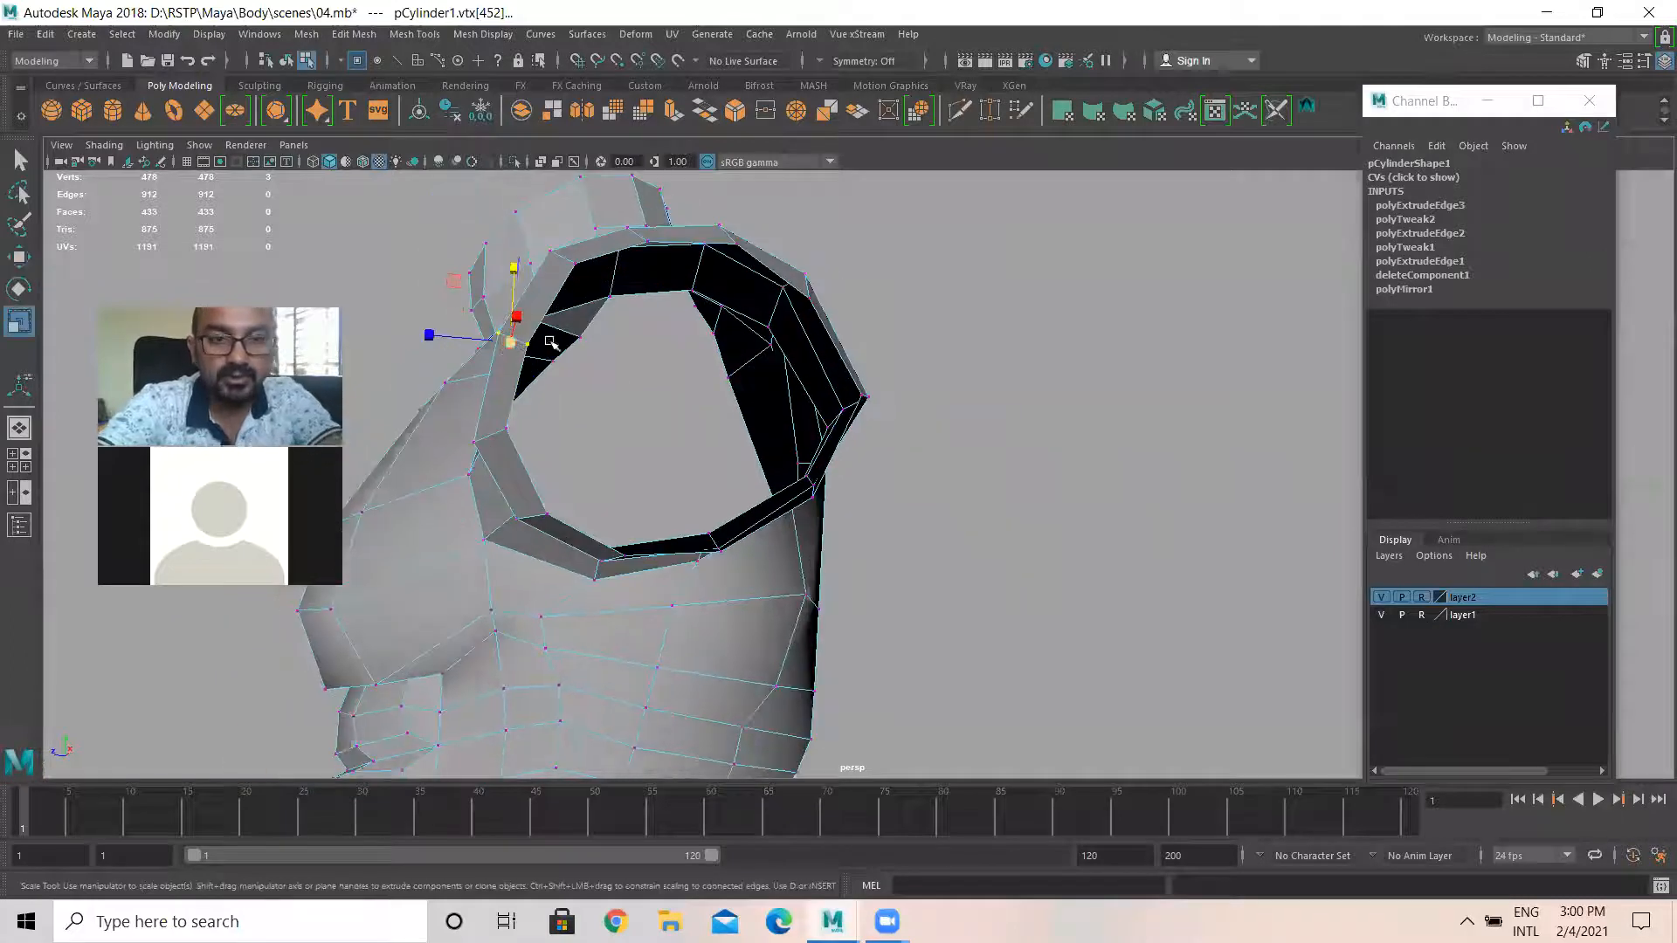
pyautogui.keyDown('alt'); pyautogui.moveTo(554, 401); pyautogui.dragTo(559, 325); pyautogui.keyUp('alt')
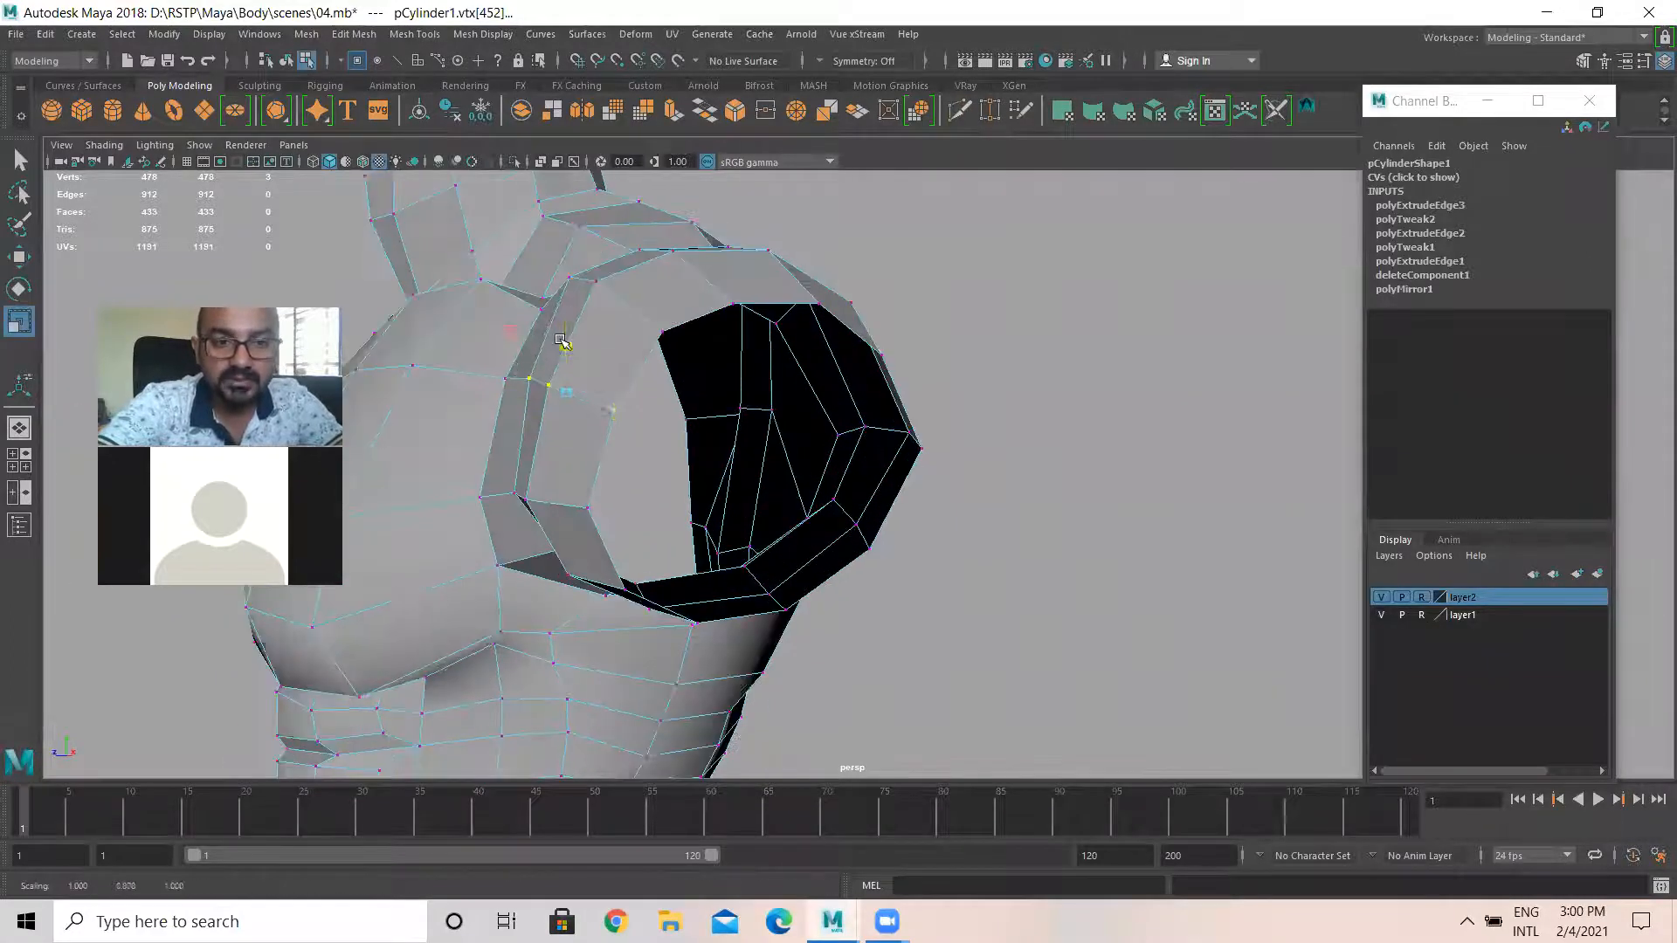
pyautogui.keyDown('alt'); pyautogui.moveTo(535, 384); pyautogui.dragTo(605, 437); pyautogui.keyUp('alt')
pyautogui.press('w')
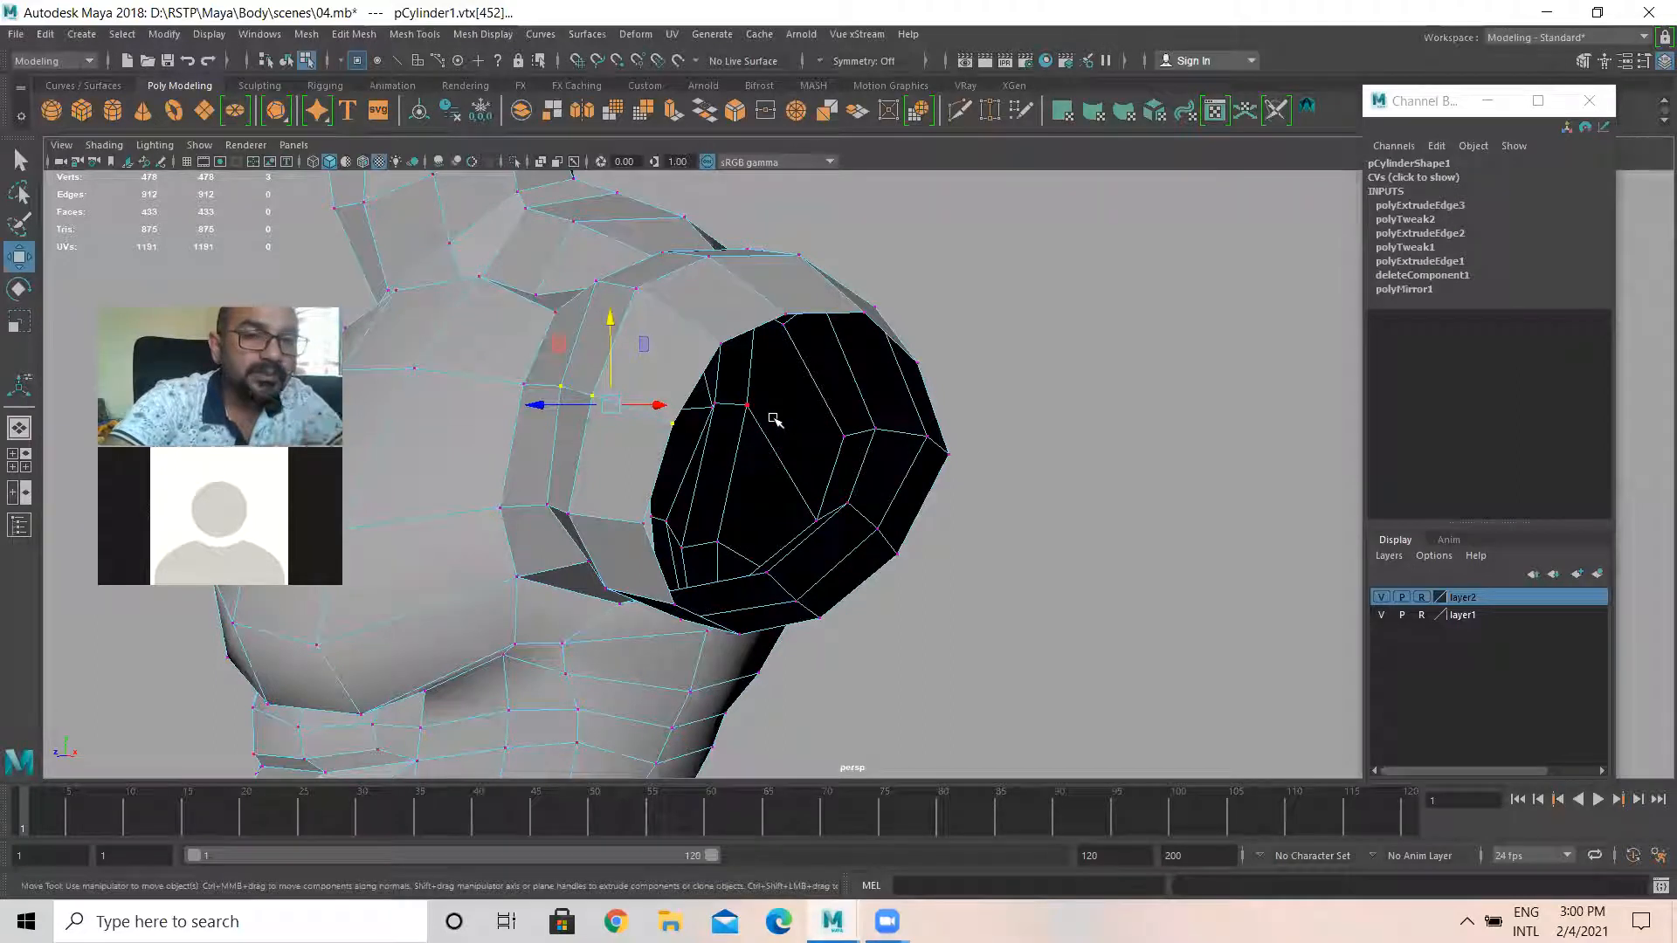
# Lower the upper front vertices of the shoulder rings slightly to smooth the deltoid curve
pyautogui.keyDown('alt'); pyautogui.moveTo(768, 483); pyautogui.dragTo(790, 519); pyautogui.keyUp('alt')
pyautogui.moveTo(529, 328)
pyautogui.mouseDown()
pyautogui.moveTo(642, 476)
pyautogui.moveTo(662, 472)
pyautogui.moveTo(576, 409)
pyautogui.moveTo(541, 365)
pyautogui.moveTo(551, 343)
pyautogui.mouseUp()
pyautogui.moveTo(552, 204); pyautogui.dragTo(550, 222)
pyautogui.keyDown('alt'); pyautogui.moveTo(650, 393); pyautogui.dragTo(693, 566); pyautogui.keyUp('alt')
pyautogui.moveTo(624, 488); pyautogui.dragTo(766, 466)
pyautogui.click(674, 483)
# Select the open edge loop at the arm's end and align it with the upper arm outline in the front view
pyautogui.moveTo(786, 343); pyautogui.dragTo(787, 273, button='right')
pyautogui.click(788, 334)
pyautogui.doubleClick(788, 334)
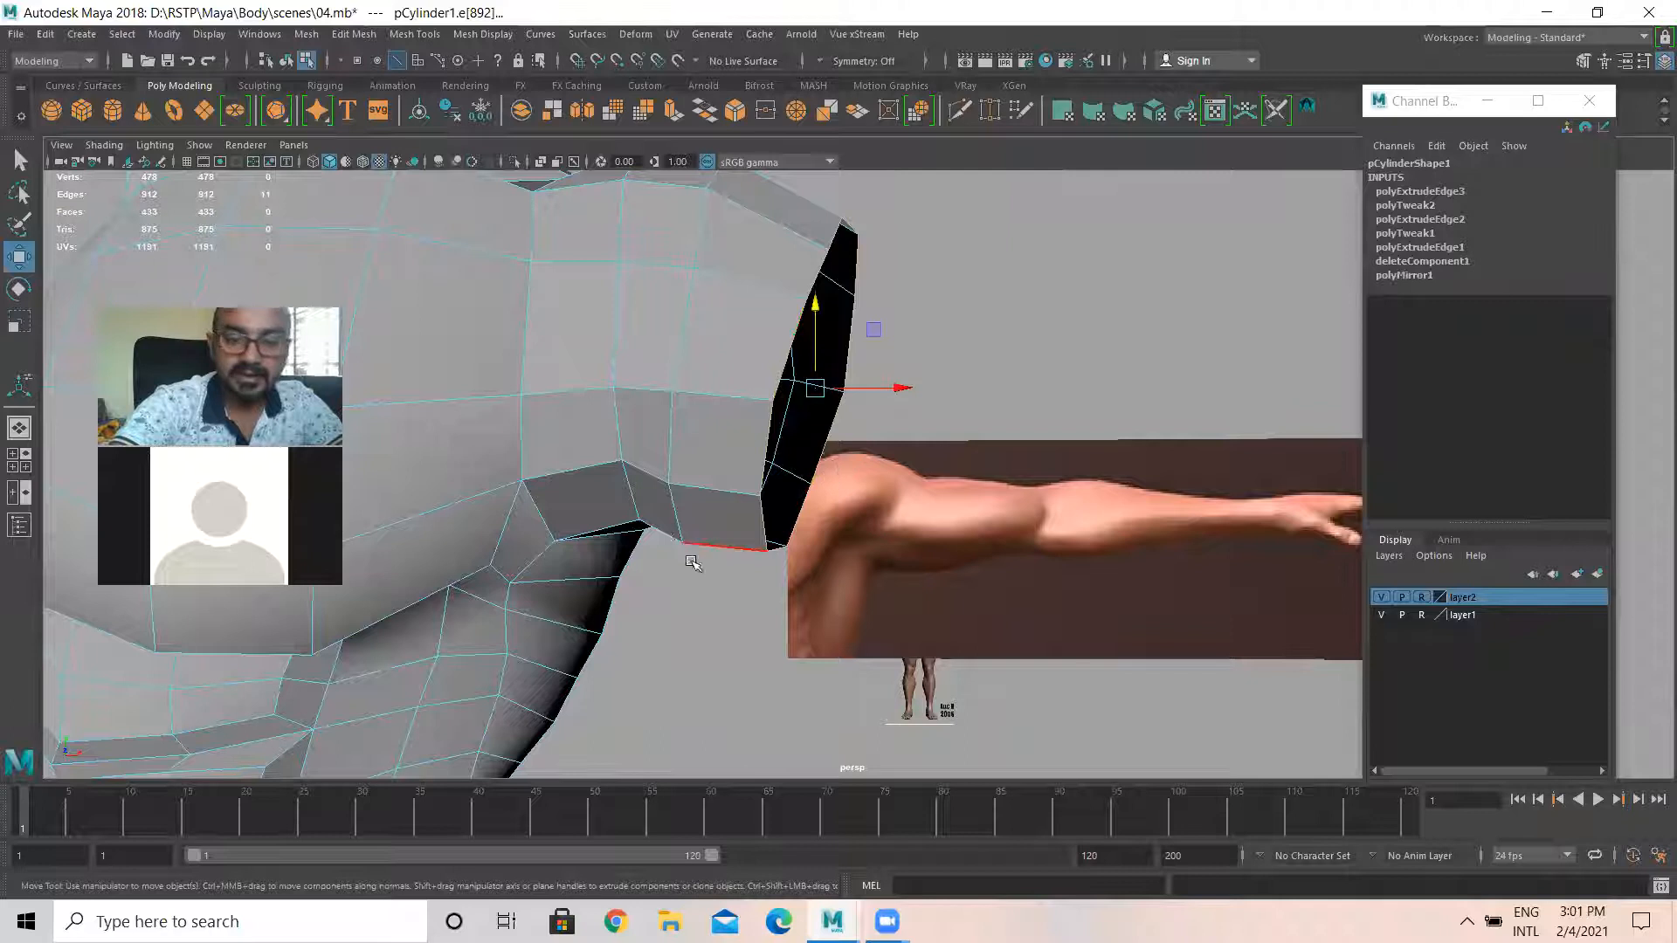
pyautogui.press('space')
pyautogui.press('space')
pyautogui.keyDown('alt'); pyautogui.moveTo(801, 536); pyautogui.dragTo(775, 596, button='middle'); pyautogui.keyUp('alt')
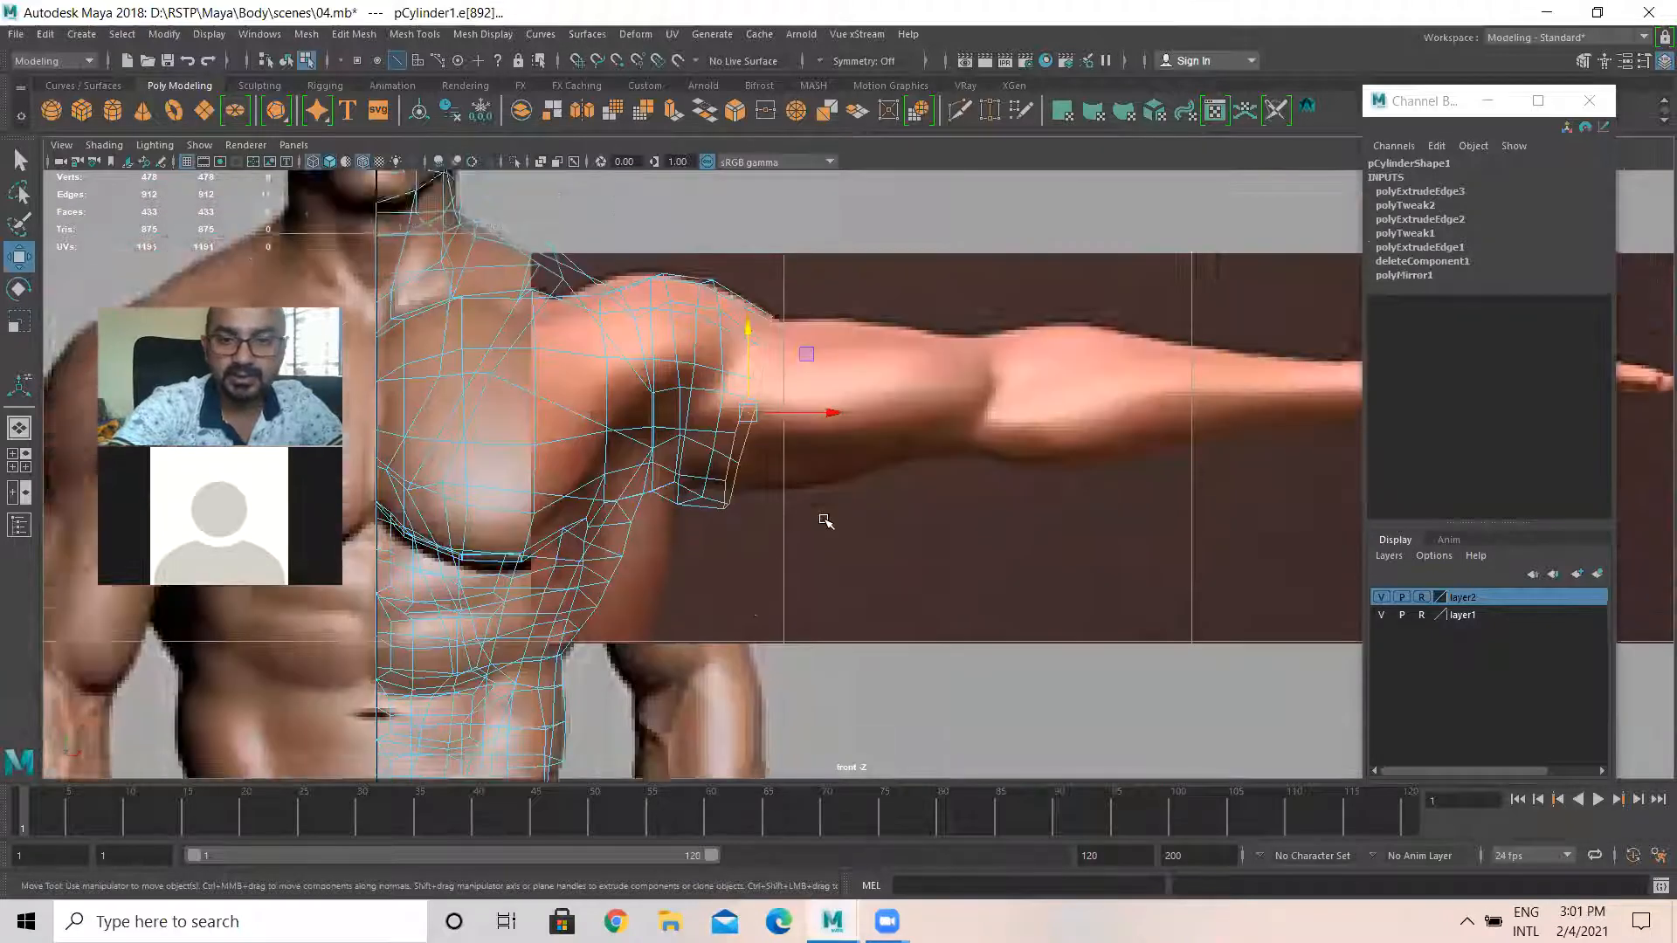
pyautogui.scroll(1, 828, 526)
pyautogui.keyDown('alt'); pyautogui.moveTo(728, 508); pyautogui.dragTo(726, 534, button='middle'); pyautogui.keyUp('alt')
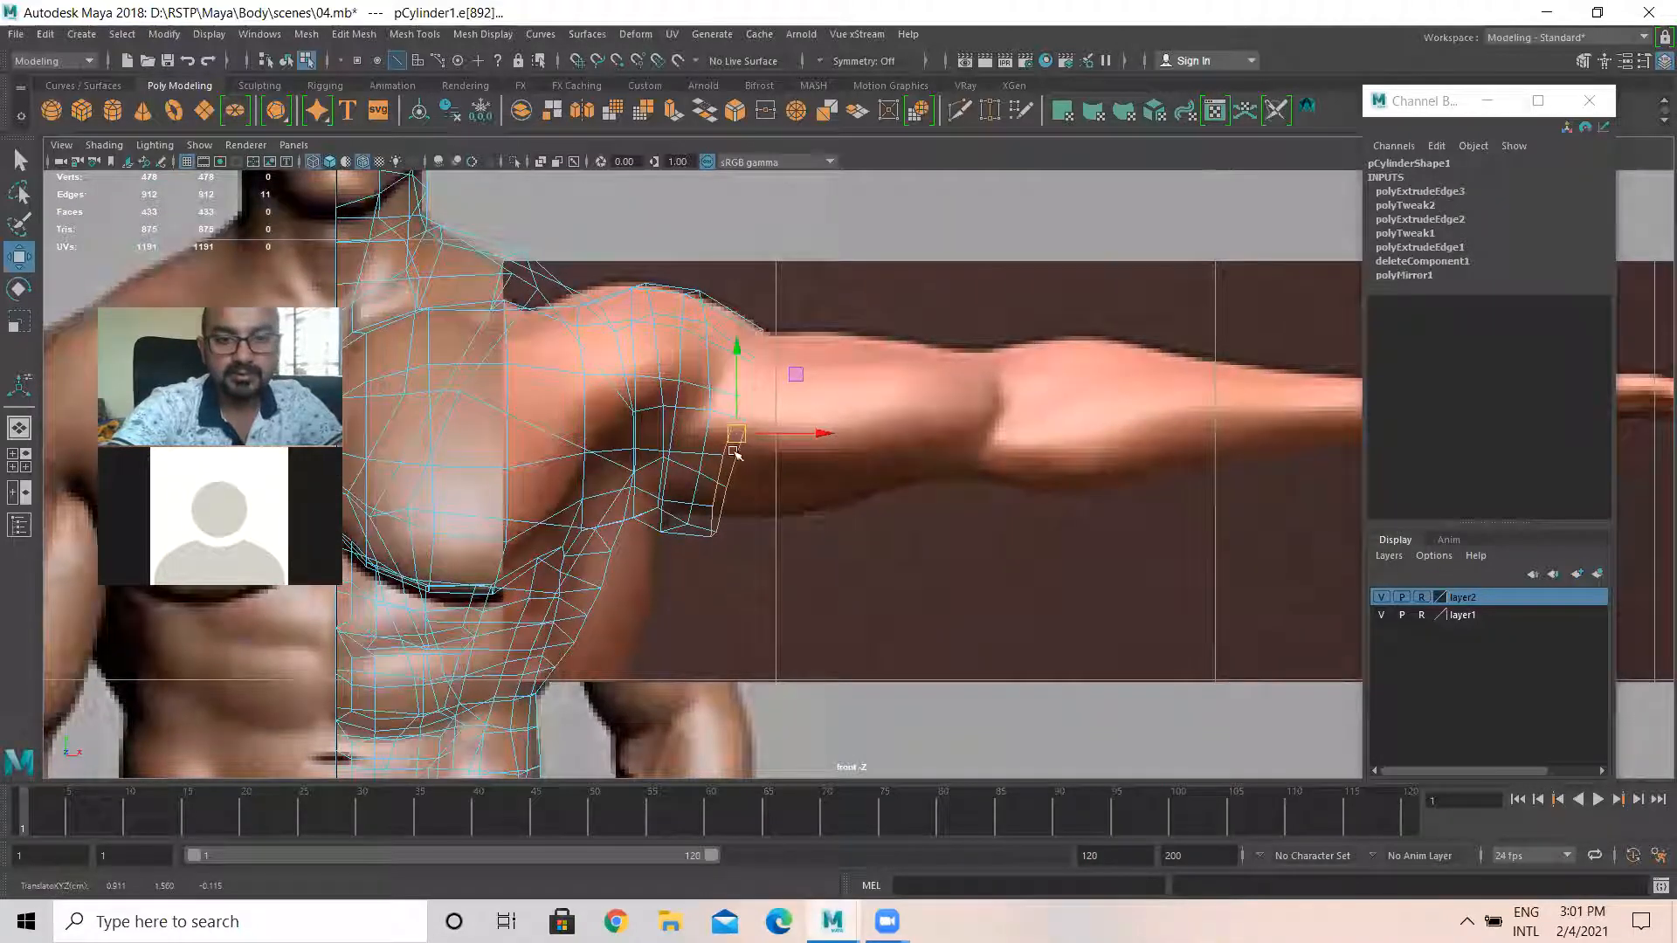
# Raise the underside vertices of the outer shoulder rings slightly to meet the armpit outline in the reference
pyautogui.moveTo(699, 518); pyautogui.dragTo(661, 519, button='right')
pyautogui.moveTo(642, 494); pyautogui.dragTo(744, 590)
pyautogui.moveTo(686, 447); pyautogui.dragTo(687, 434)
pyautogui.press('space')
pyautogui.press('space')
pyautogui.keyDown('alt'); pyautogui.moveTo(1056, 419); pyautogui.dragTo(916, 421); pyautogui.keyUp('alt')
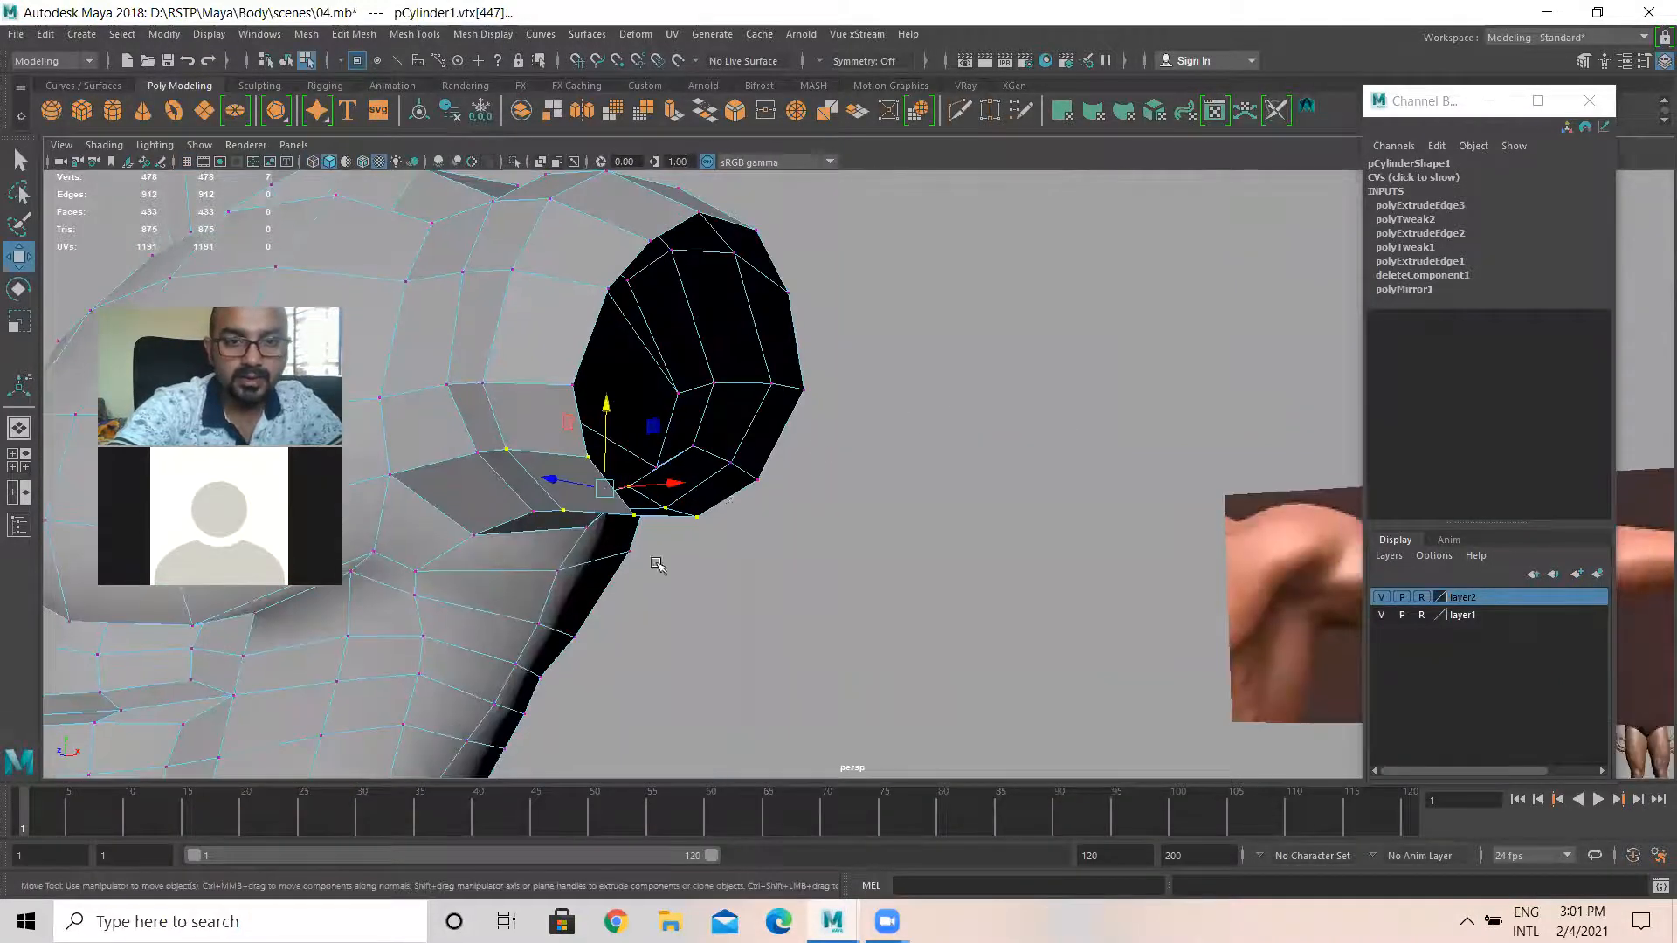
# Extrude the arm's open edge loop along the upper arm, scaling and moving the new rings to the reference outline
pyautogui.press('space')
pyautogui.press('space')
pyautogui.moveTo(750, 368); pyautogui.dragTo(745, 294, button='right')
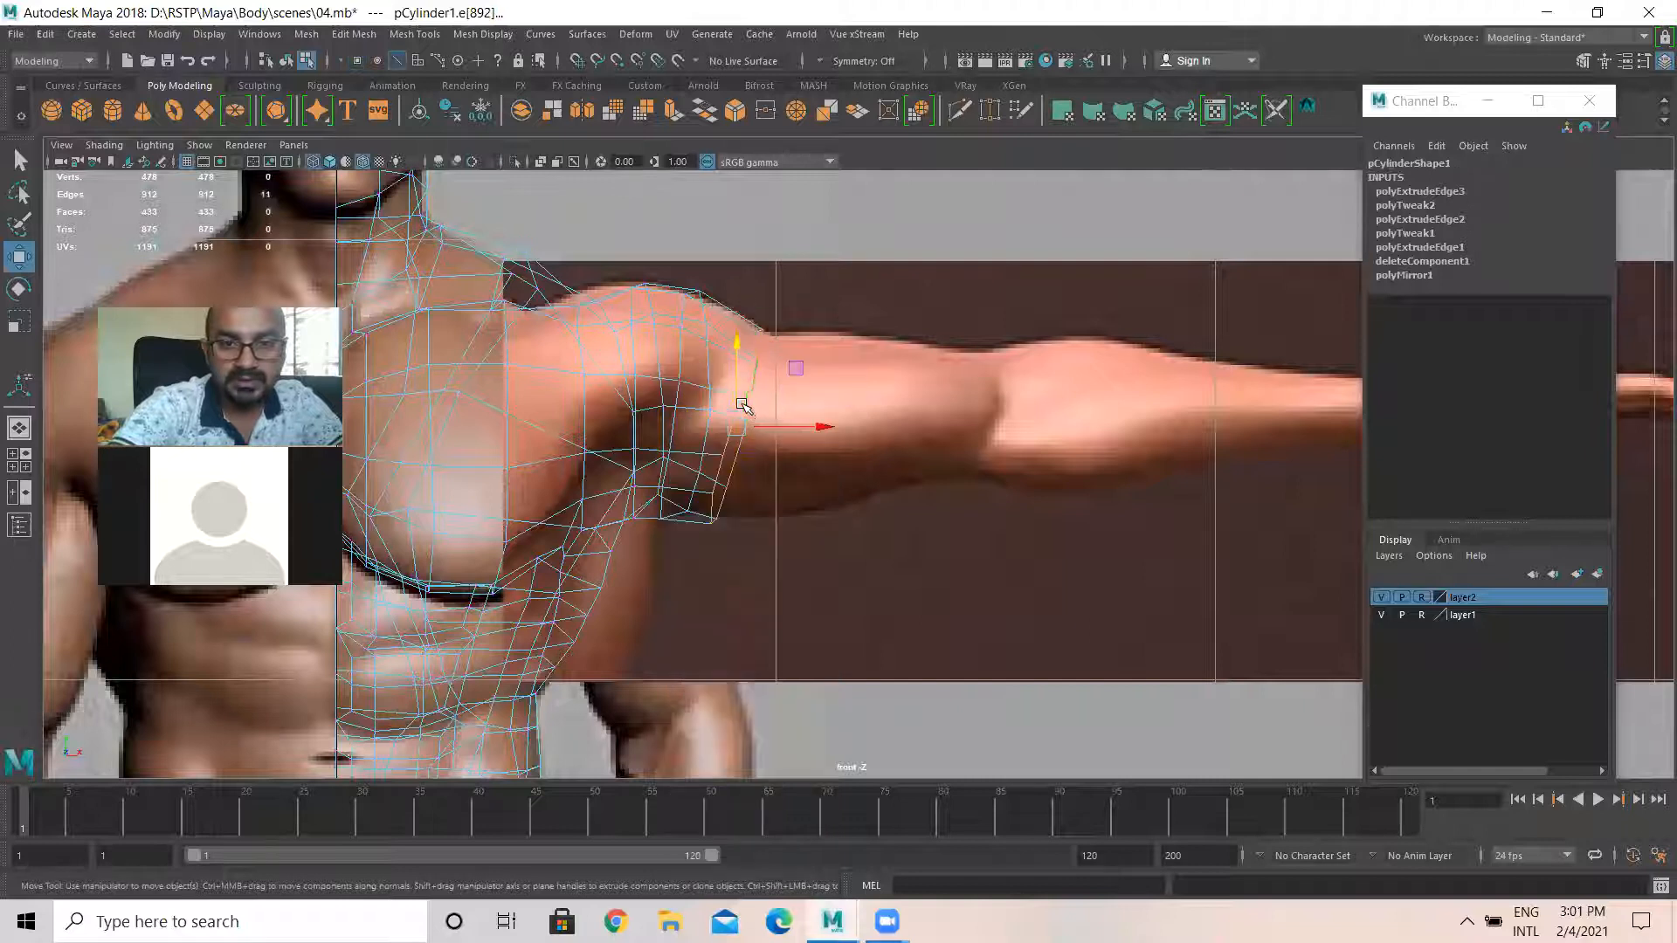
pyautogui.keyDown('shift'); pyautogui.moveTo(808, 366); pyautogui.dragTo(812, 395, button='right'); pyautogui.keyUp('shift')
pyautogui.moveTo(749, 425); pyautogui.dragTo(874, 421)
pyautogui.press('r')
pyautogui.press('w')
pyautogui.press('r')
pyautogui.moveTo(920, 431); pyautogui.dragTo(975, 420)
# Extrude another edge ring to the elbow and scale it down to the arm's thickness there
pyautogui.hotkey('ctrl', 'e')
pyautogui.press('w')
pyautogui.press('r')
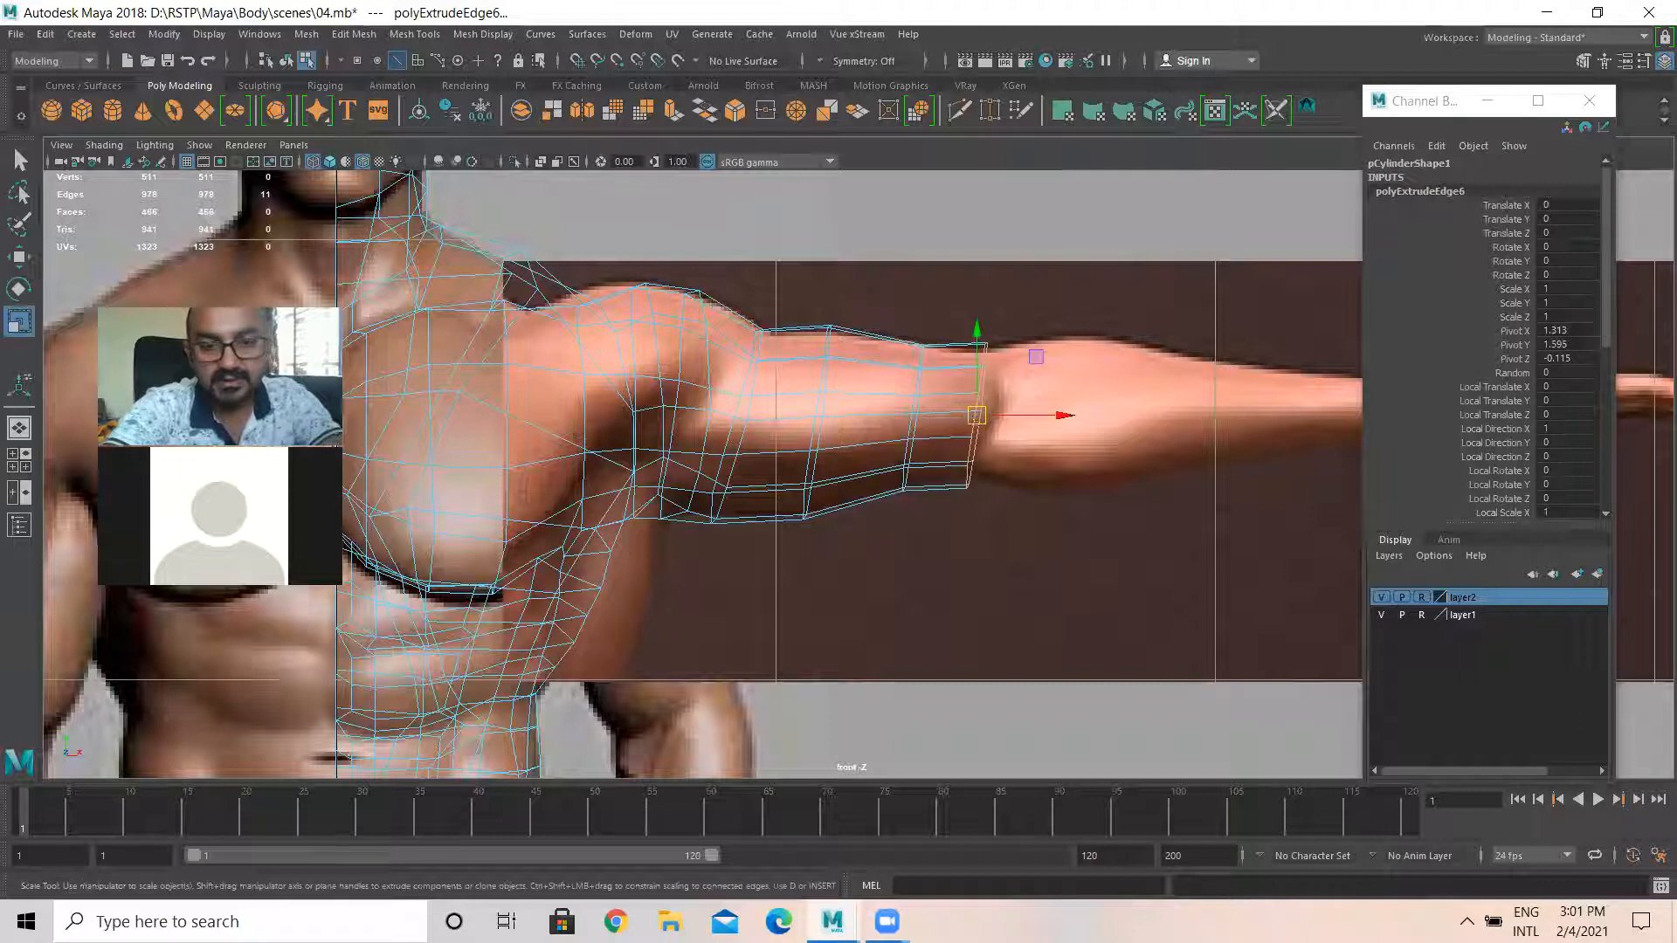
pyautogui.moveTo(979, 417); pyautogui.dragTo(1061, 439)
pyautogui.press('w')
# Extrude two edge rings past the elbow over the upper forearm, fitting each to the reference outline
pyautogui.hotkey('ctrl', 'e')
pyautogui.press('w')
pyautogui.press('r')
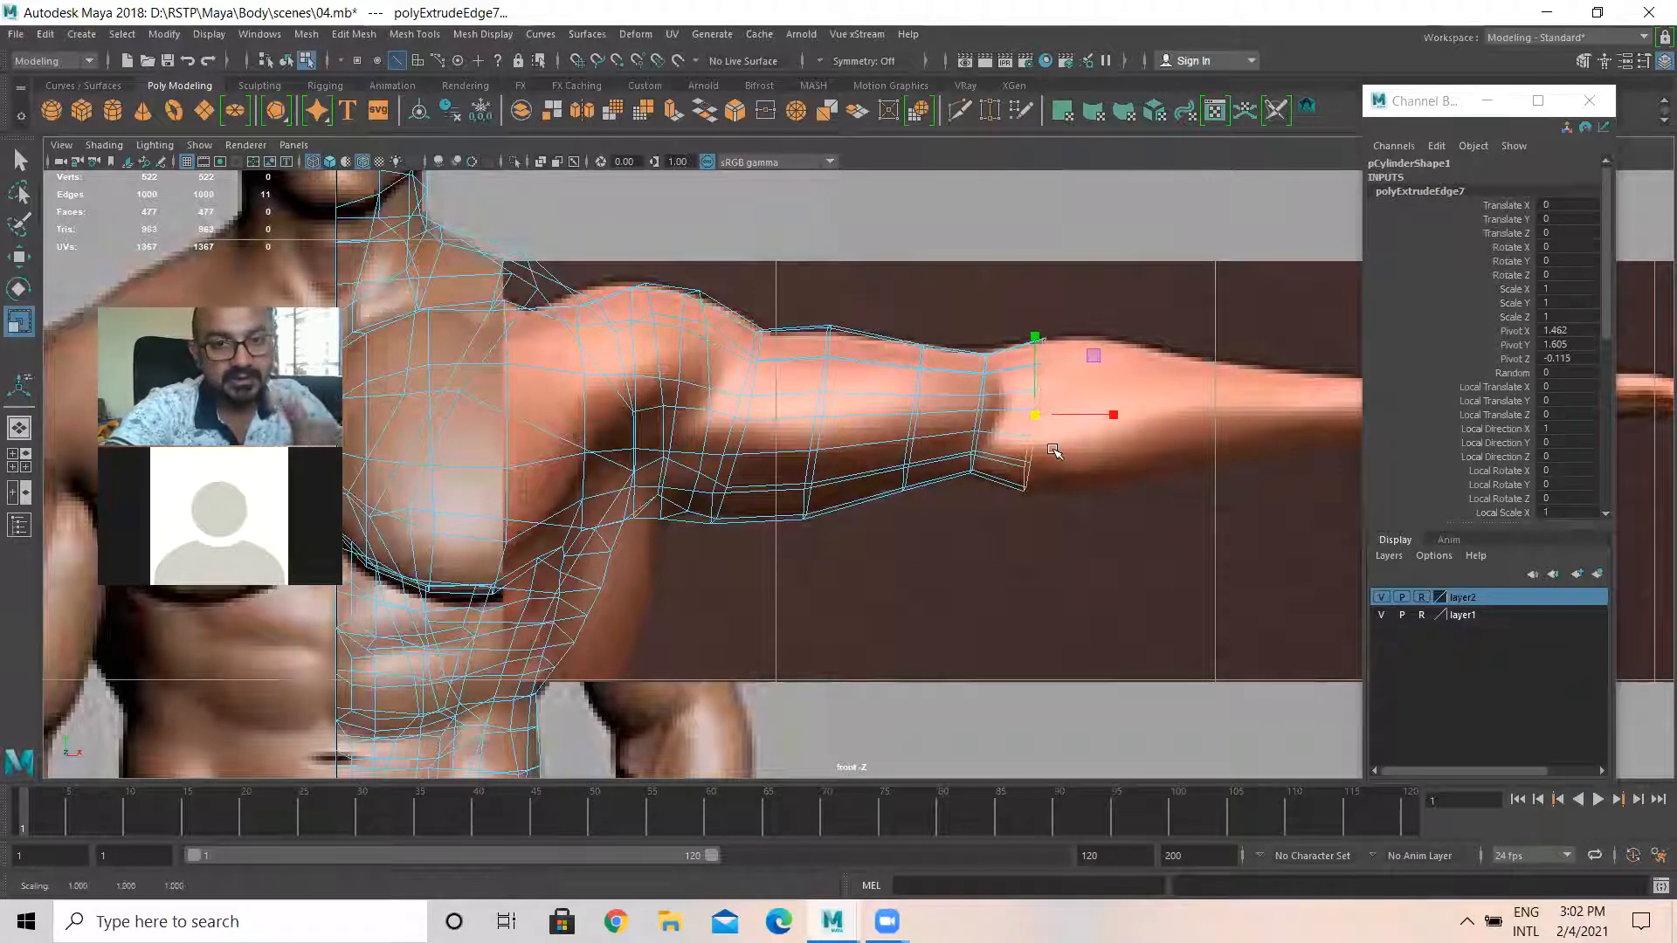
pyautogui.hotkey('ctrl', 'e')
pyautogui.press('w')
pyautogui.moveTo(1044, 421); pyautogui.dragTo(1119, 414)
pyautogui.press('r')
pyautogui.press('w')
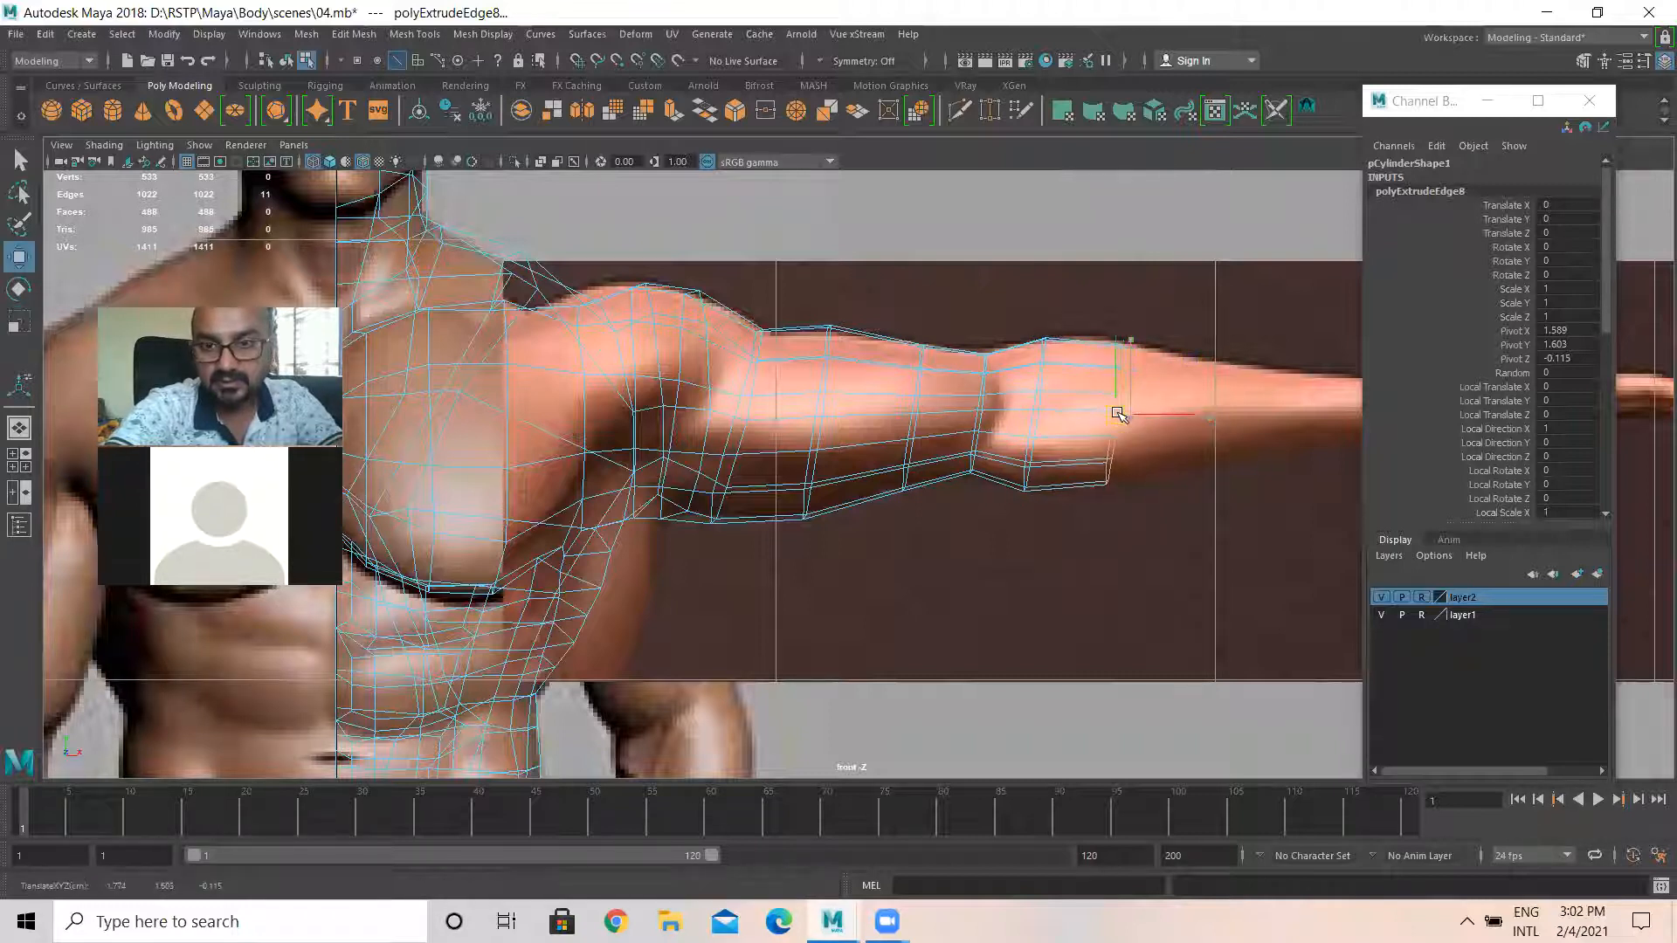
# Extrude a further edge ring to the middle of the forearm, scaling and moving it to fit the outline
pyautogui.hotkey('ctrl', 'e')
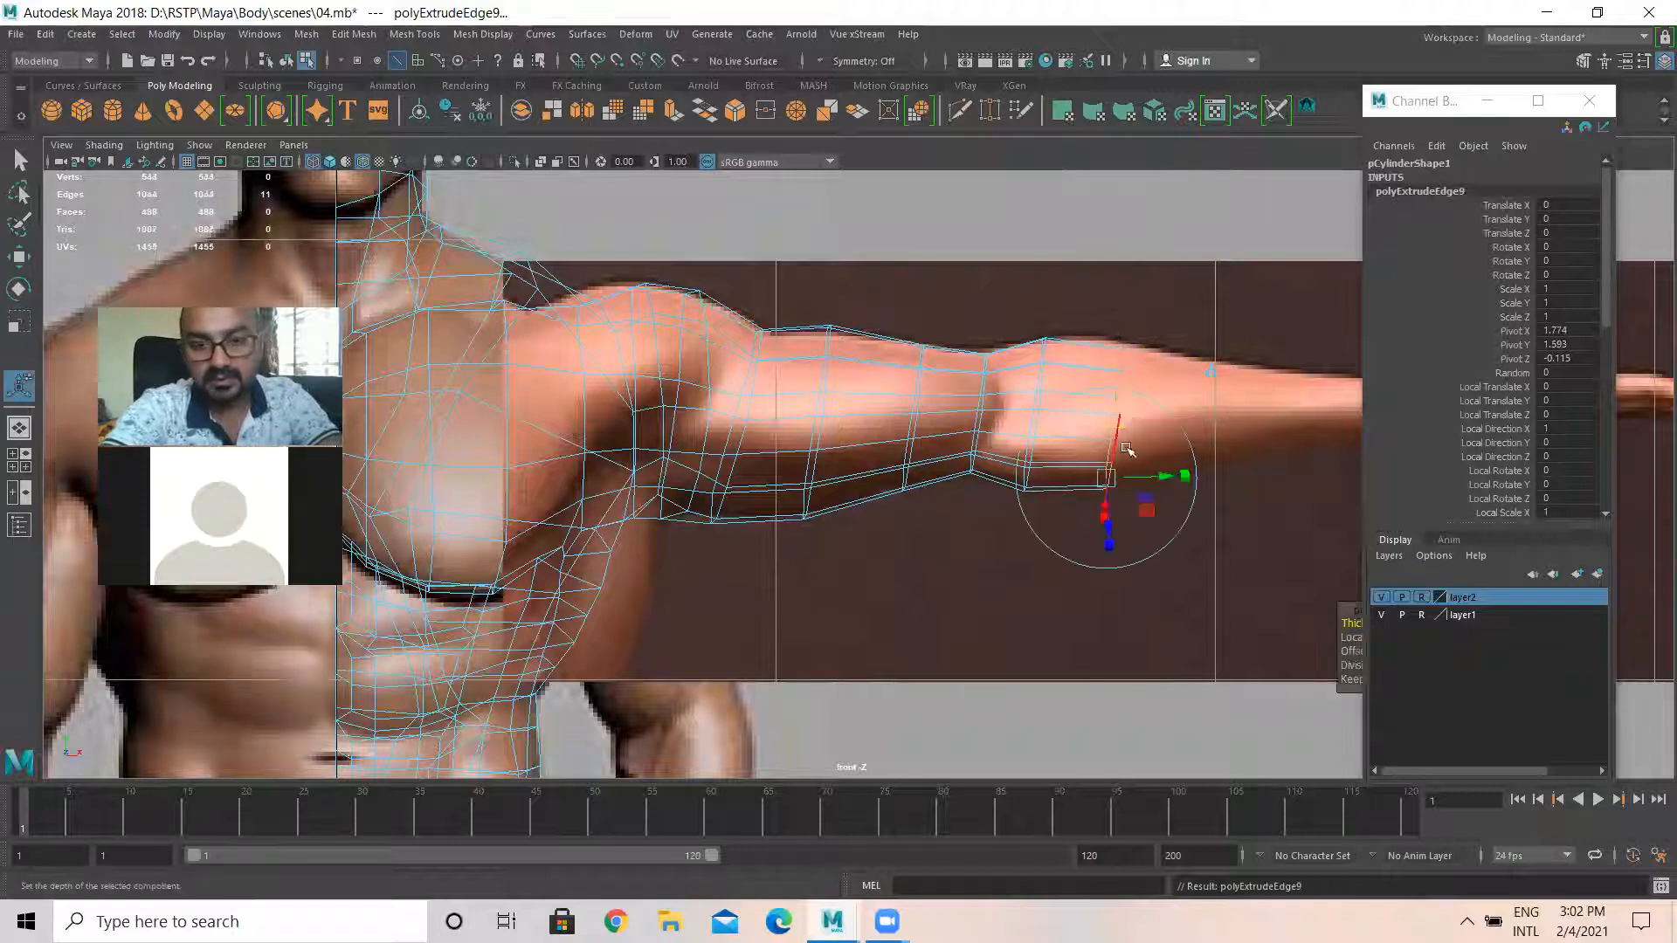
pyautogui.moveTo(1114, 426); pyautogui.dragTo(1207, 418)
pyautogui.press('r')
pyautogui.press('w')
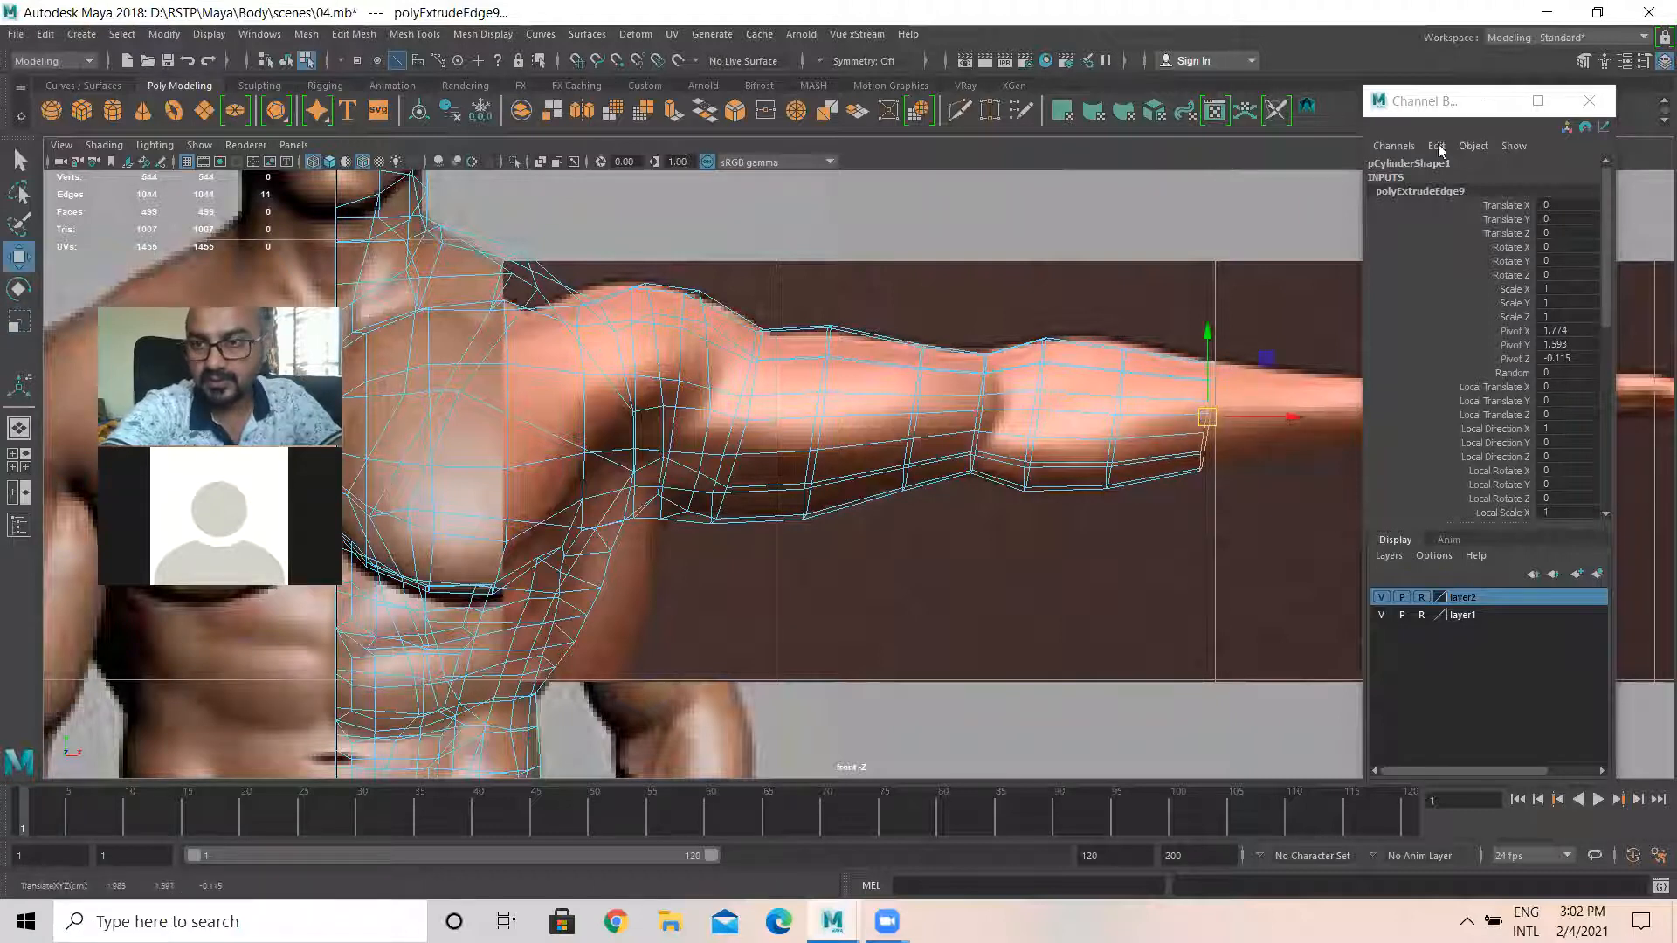
# Close the Channel Box and extrude an edge ring down the lower forearm, scaling it smaller and flattening it along X
pyautogui.click(1589, 101)
pyautogui.keyDown('alt'); pyautogui.moveTo(1255, 513); pyautogui.dragTo(1037, 520, button='middle'); pyautogui.keyUp('alt')
pyautogui.hotkey('ctrl', 'e')
pyautogui.press('w')
pyautogui.moveTo(1073, 436); pyautogui.dragTo(1193, 435)
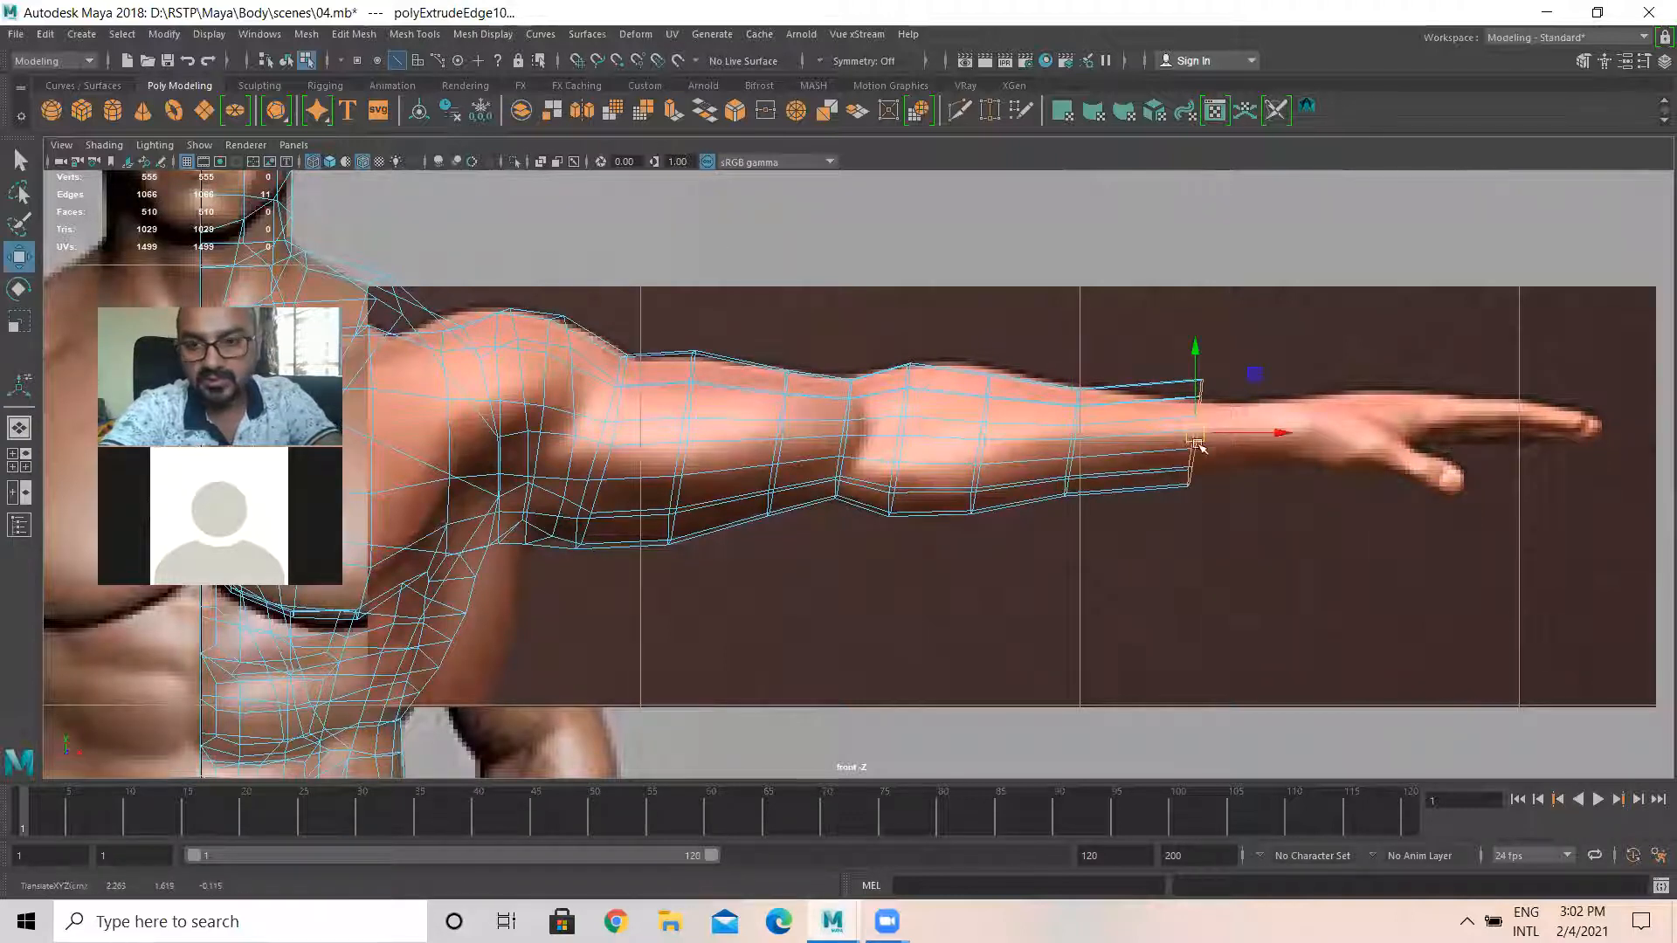
pyautogui.press('r')
pyautogui.moveTo(1265, 433); pyautogui.dragTo(1162, 424)
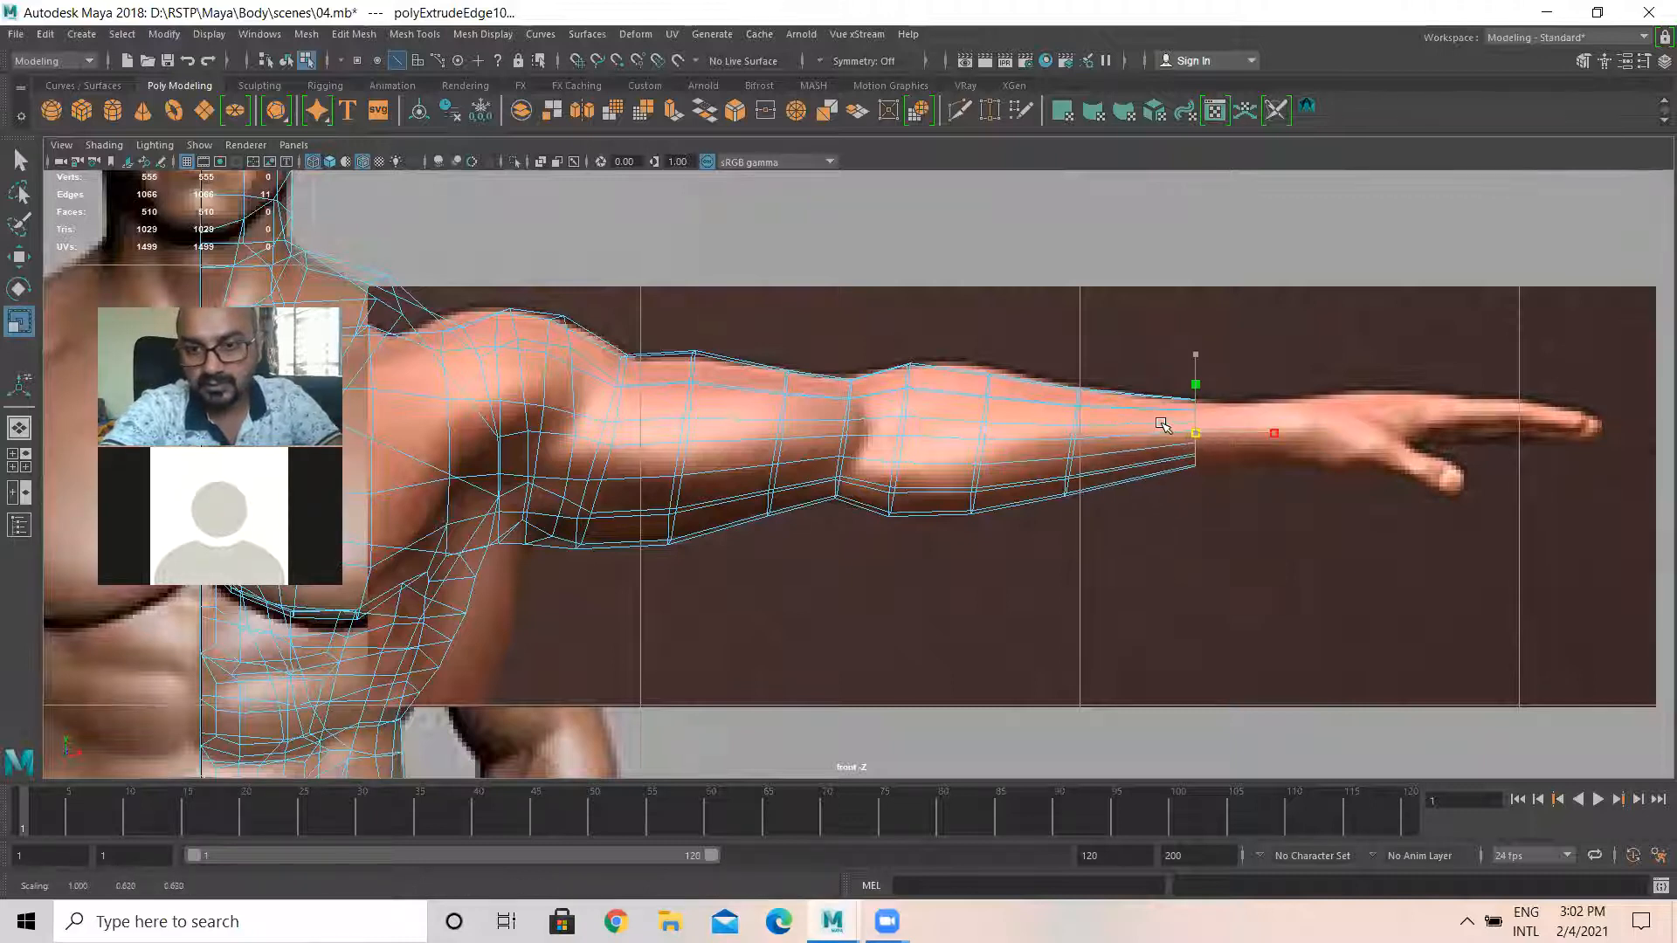
# Extrude the last edge ring to the wrist and fit it to the reference outline
pyautogui.press('w')
pyautogui.moveTo(1200, 433); pyautogui.dragTo(1271, 430)
pyautogui.hotkey('ctrl', 'e')
pyautogui.press('w')
pyautogui.press('r')
pyautogui.press('w')
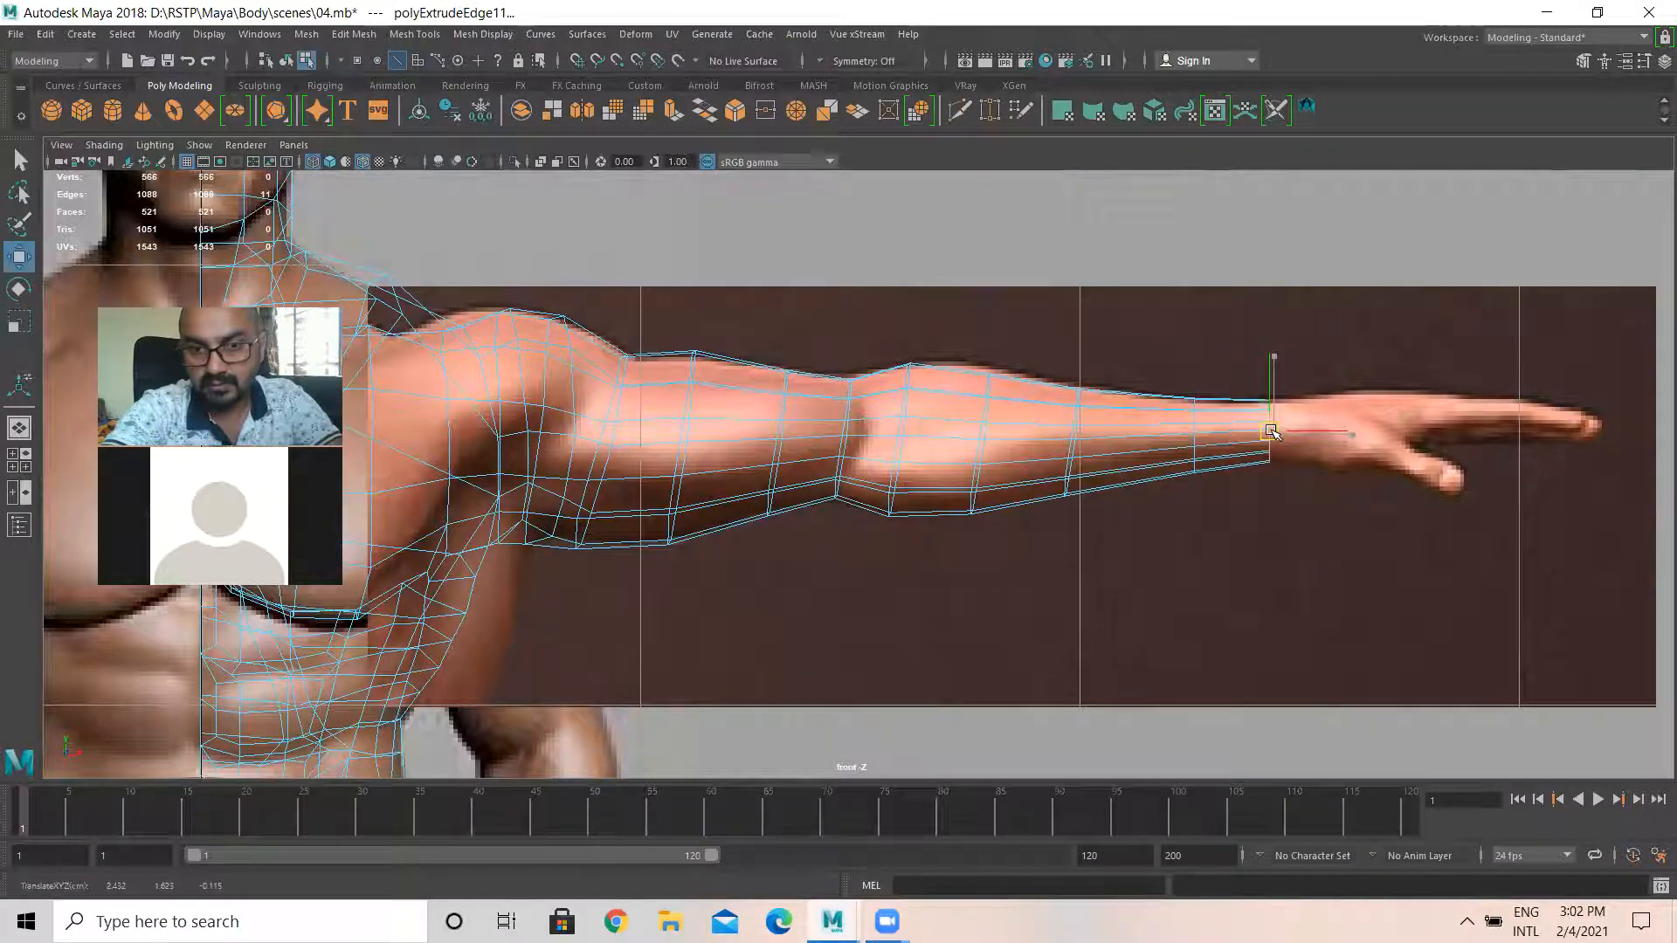
# Examine the extruded arm's shape in the perspective view and from above in the top view
pyautogui.press('space')
pyautogui.press('space')
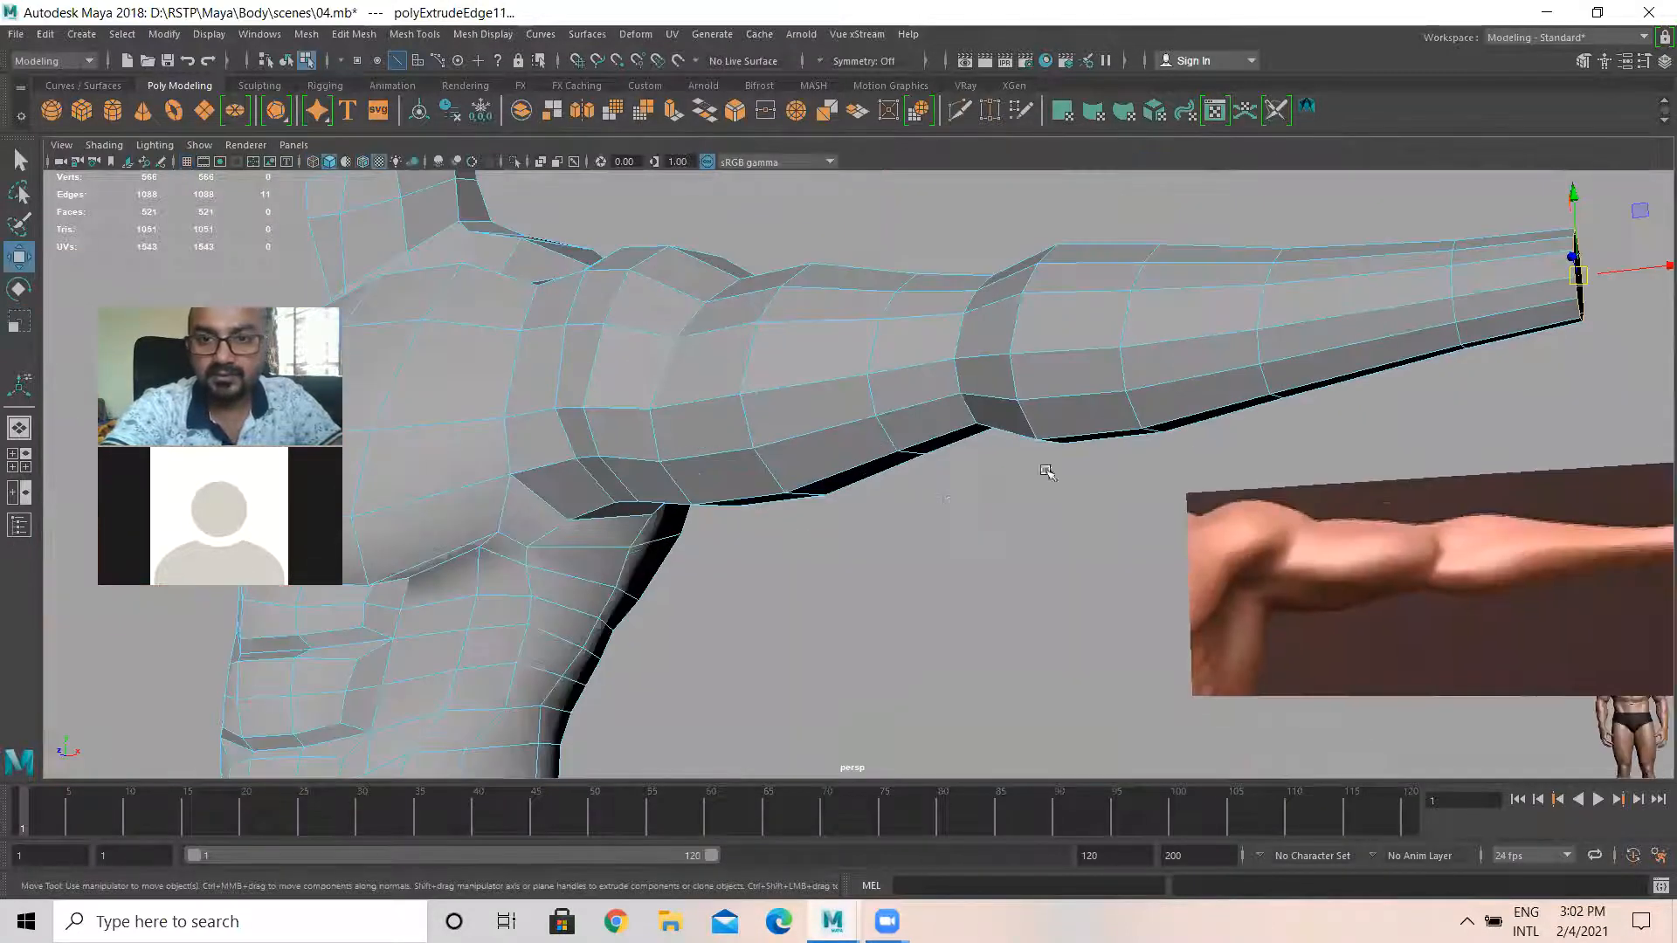
pyautogui.keyDown('alt'); pyautogui.moveTo(774, 639); pyautogui.dragTo(947, 616); pyautogui.keyUp('alt')
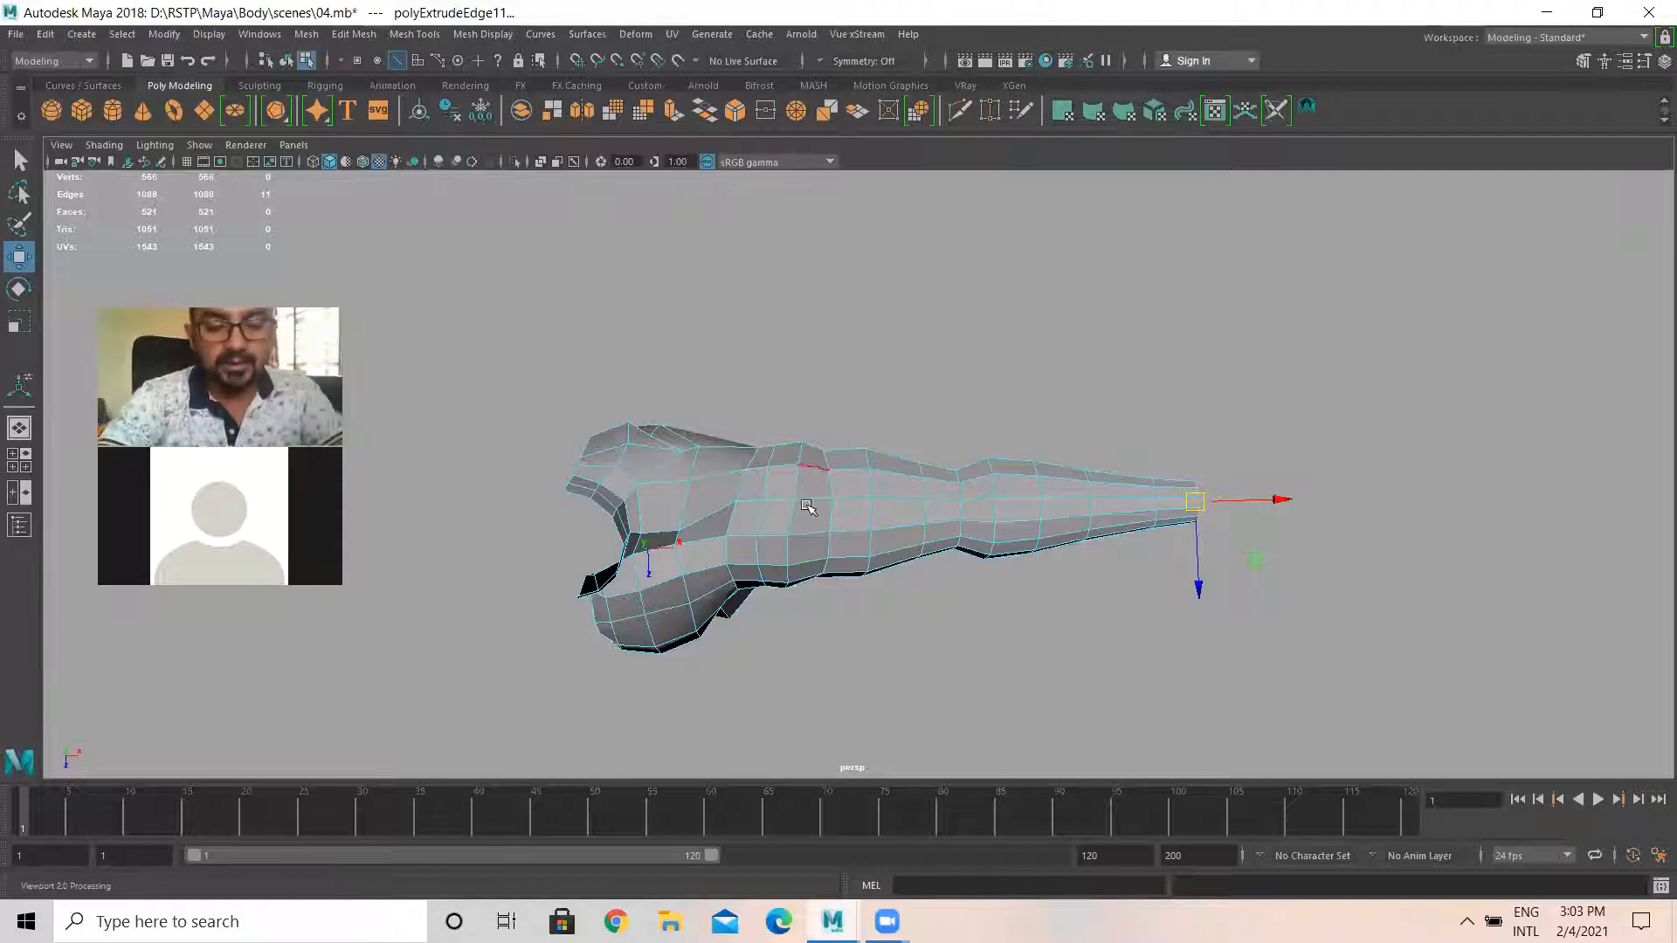
pyautogui.press('space')
pyautogui.press('space')
pyautogui.scroll(10, 857, 405)
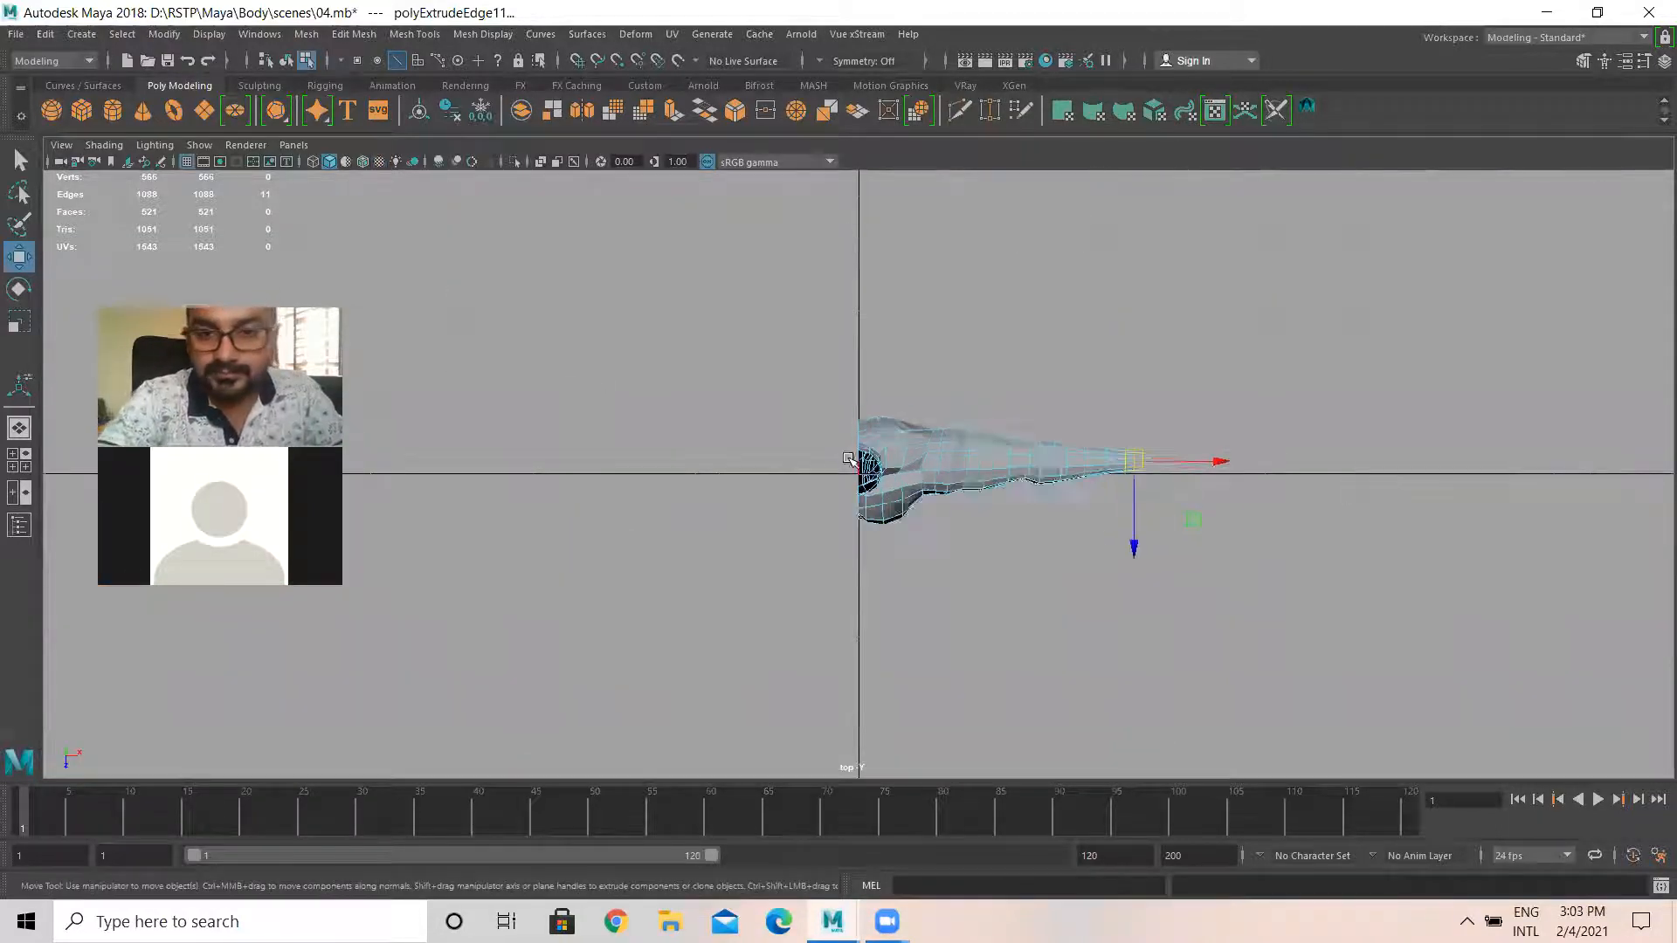
# Move the rear vertices where the arm joins the shoulder along Z in the top view to smooth the back outline
pyautogui.scroll(1, 857, 405)
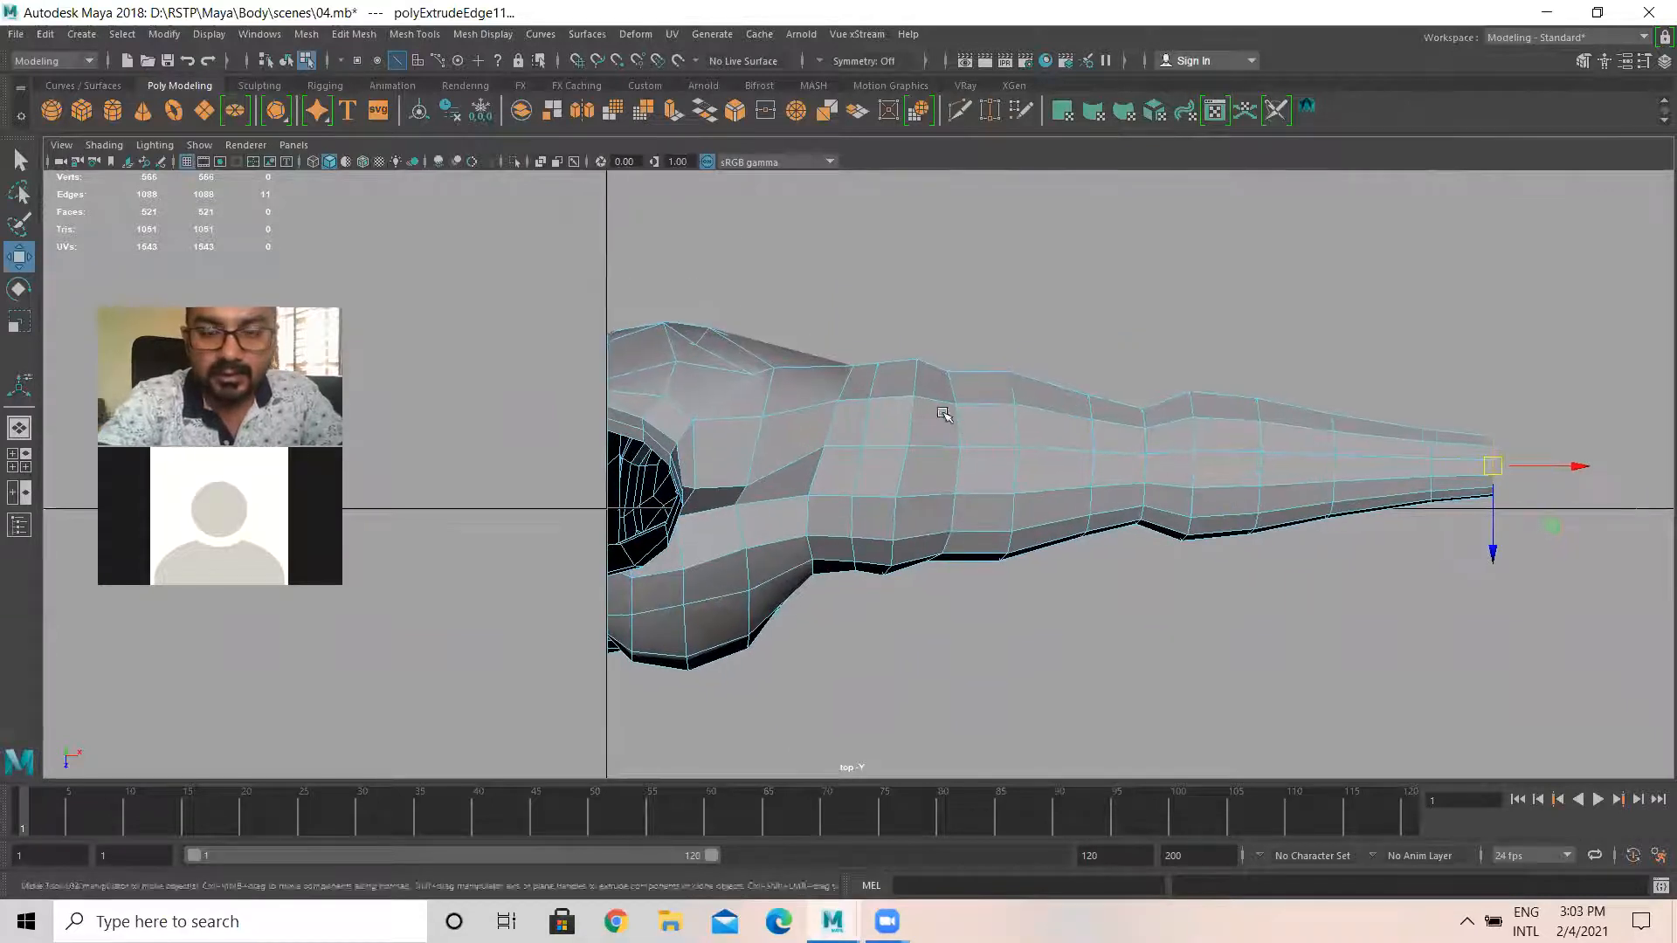
pyautogui.keyDown('alt'); pyautogui.moveTo(944, 412); pyautogui.dragTo(951, 388, button='middle'); pyautogui.keyUp('alt')
pyautogui.moveTo(894, 371); pyautogui.dragTo(823, 375, button='right')
pyautogui.moveTo(843, 324); pyautogui.dragTo(863, 378)
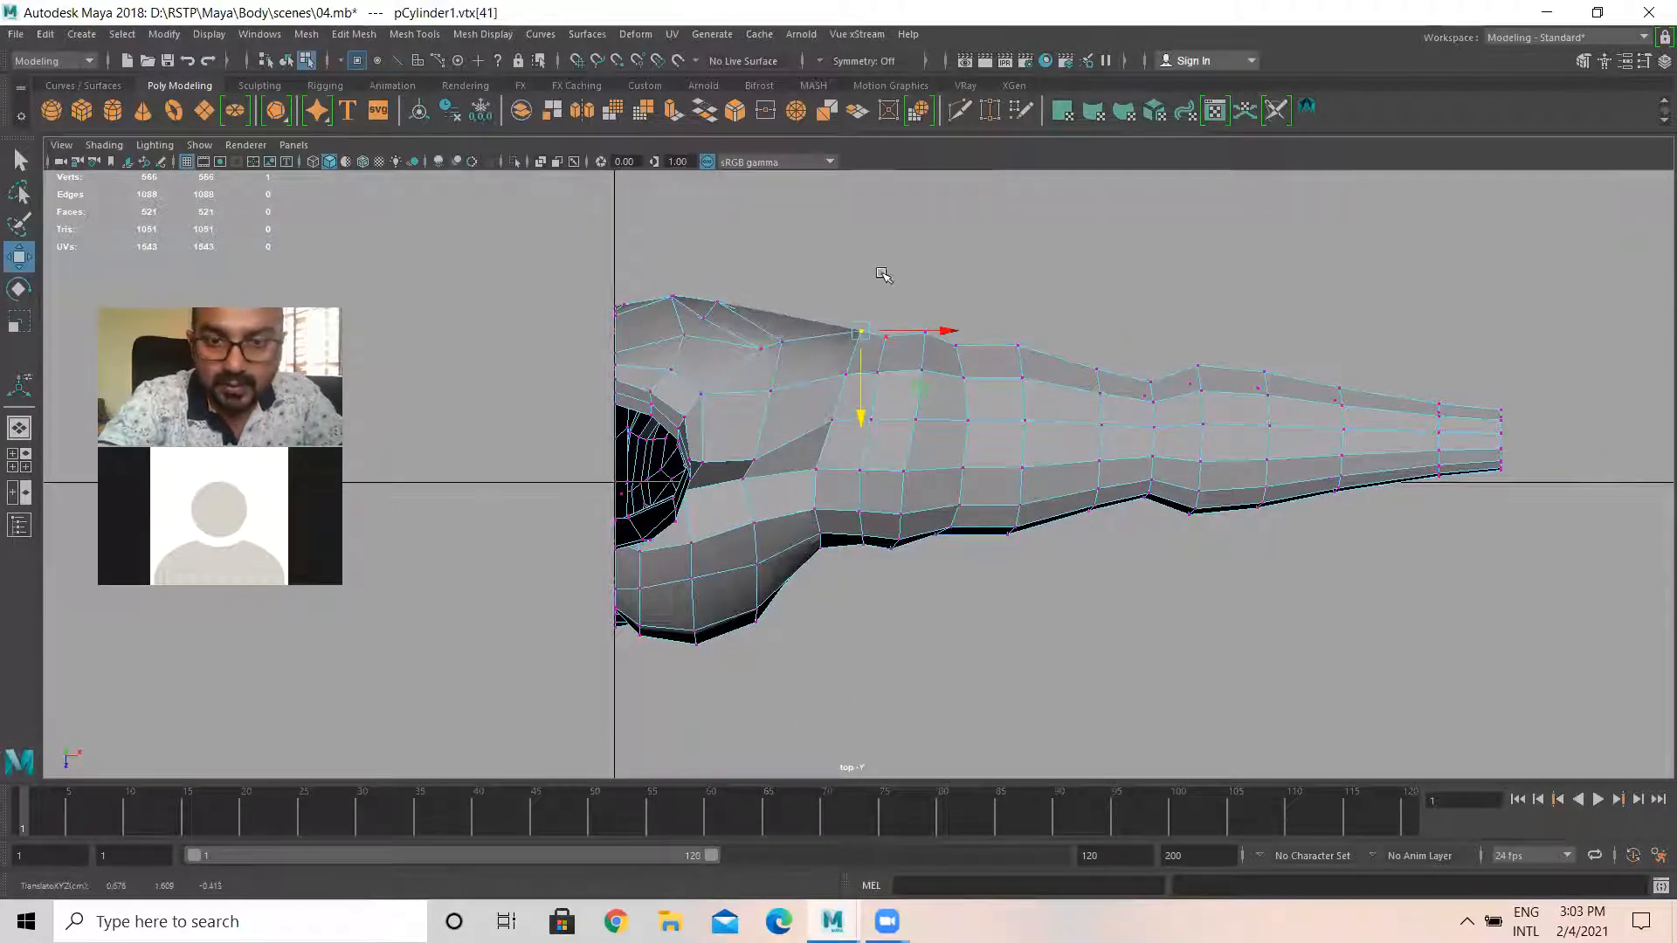
pyautogui.moveTo(899, 317); pyautogui.dragTo(869, 354)
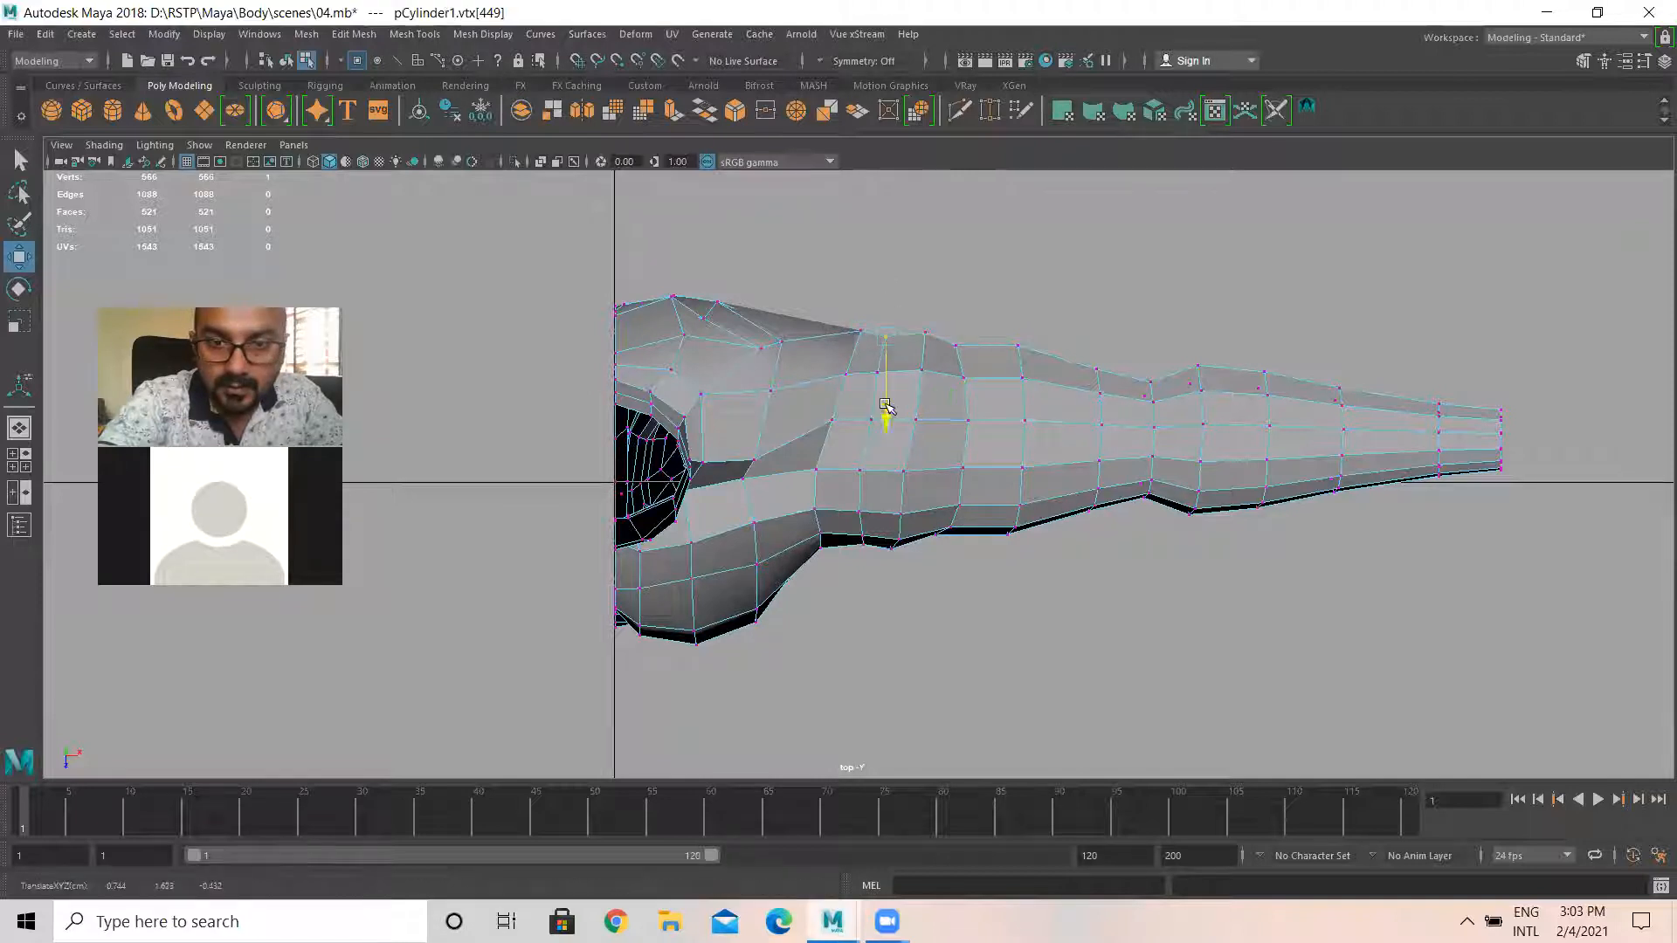
pyautogui.keyDown('alt'); pyautogui.moveTo(1315, 373); pyautogui.dragTo(1305, 349, button='middle'); pyautogui.keyUp('alt')
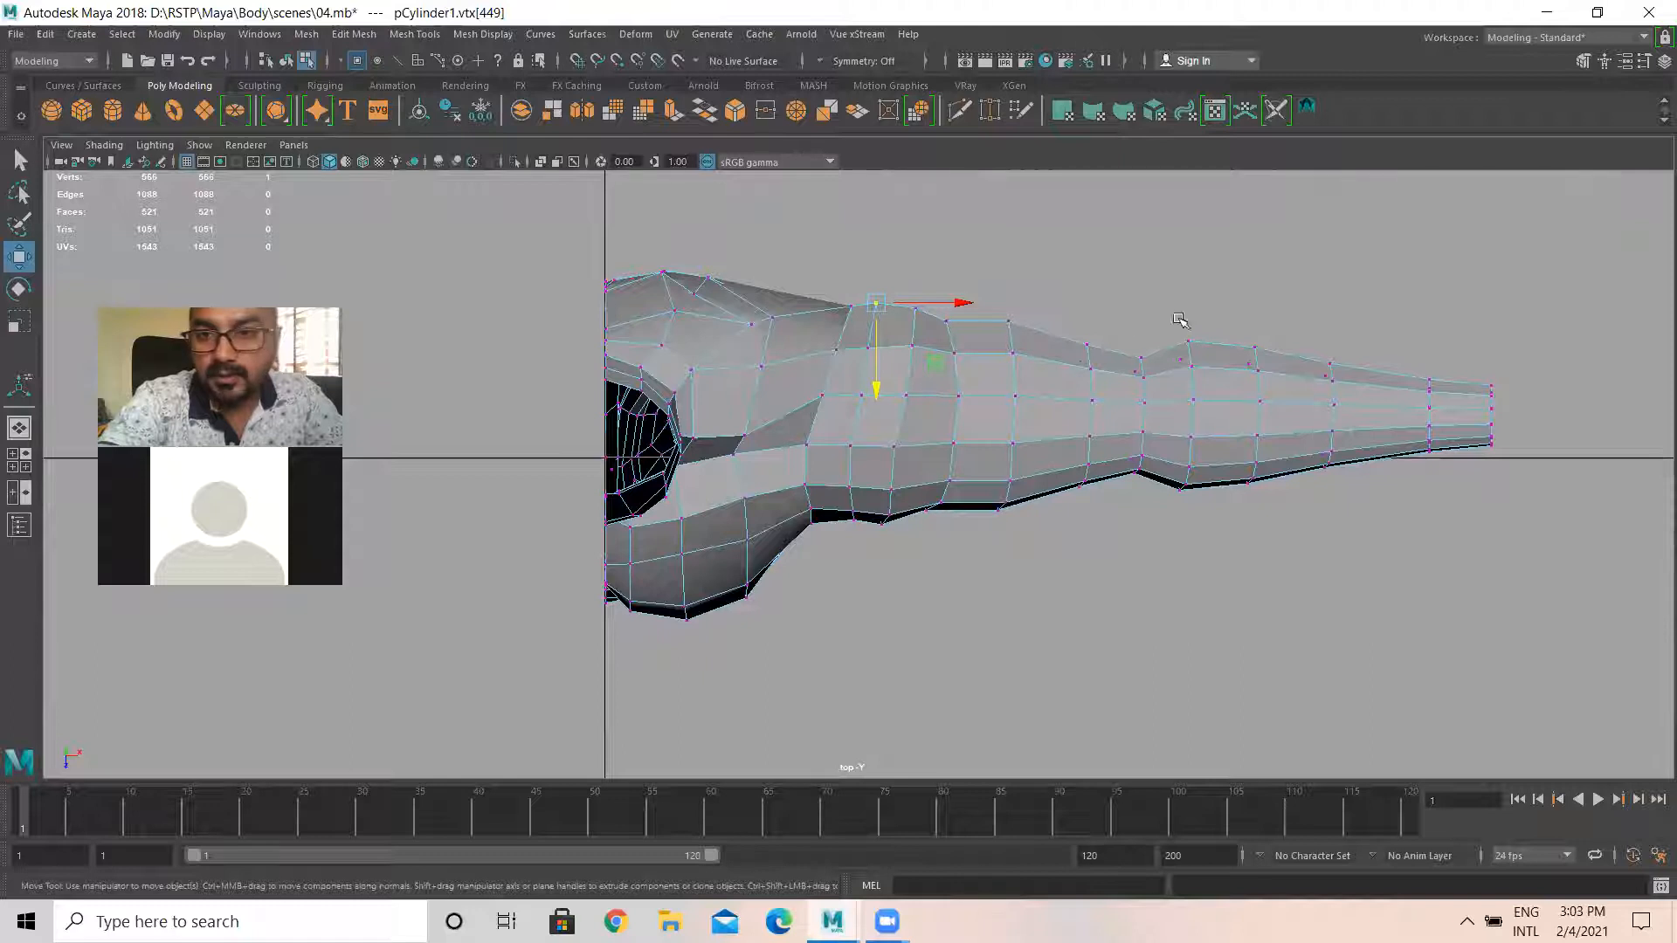
# Select all the arm's edge loops from the upper arm to the wrist and shift them slightly backward along Z
pyautogui.moveTo(952, 338); pyautogui.dragTo(953, 274, button='right')
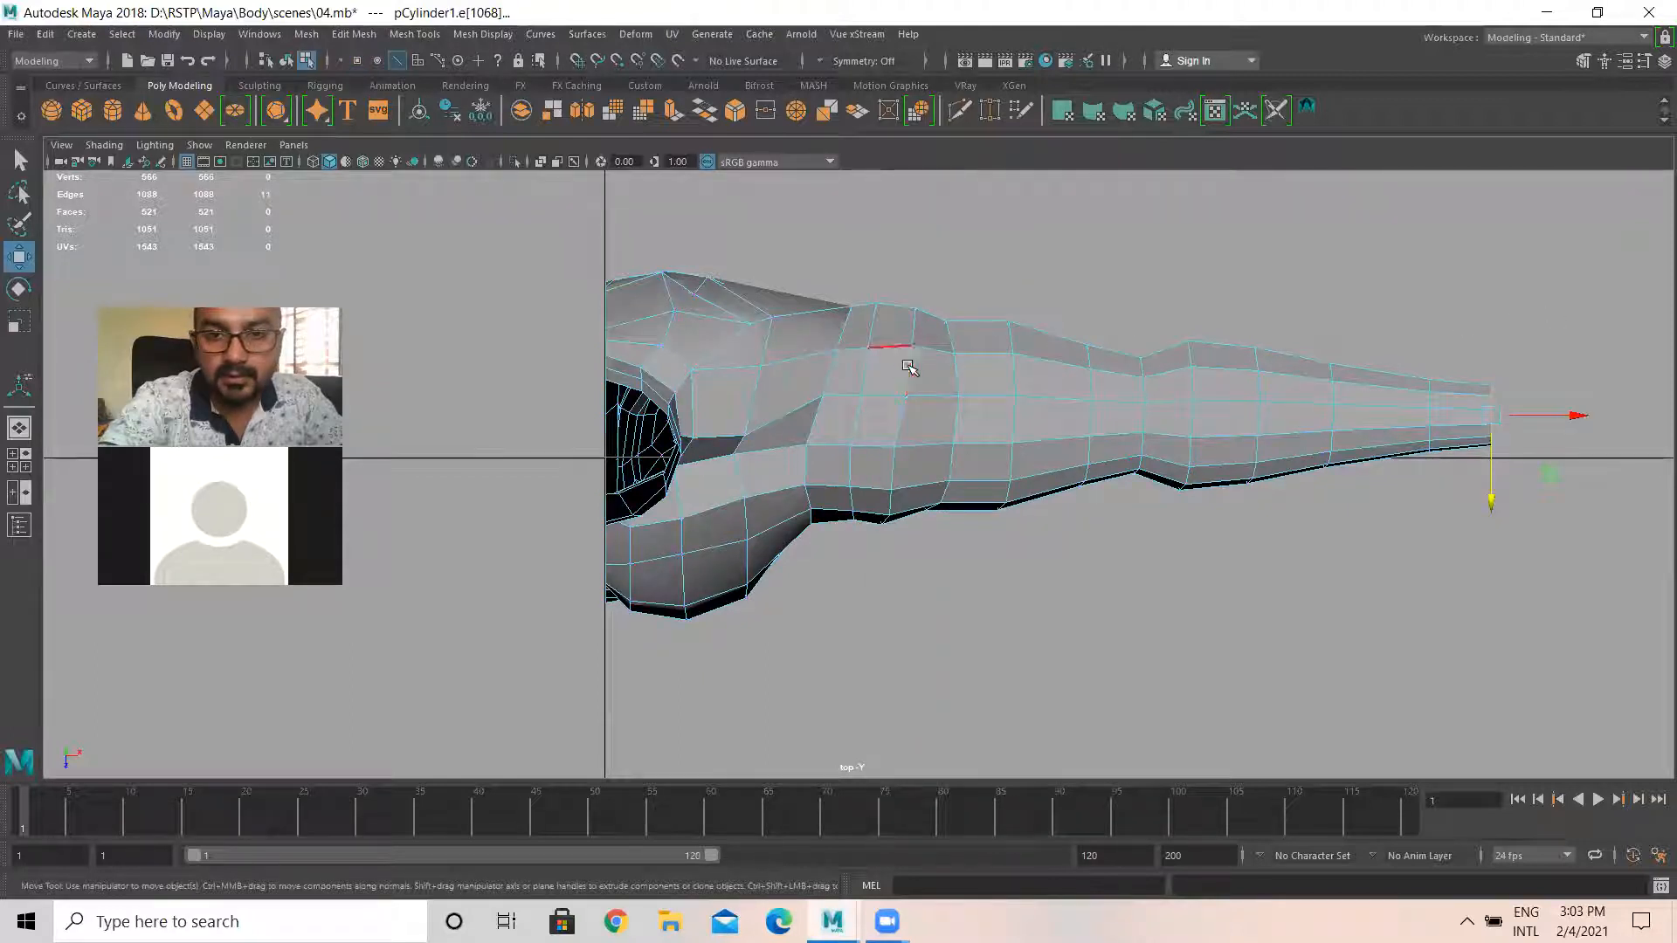
pyautogui.doubleClick(865, 361)
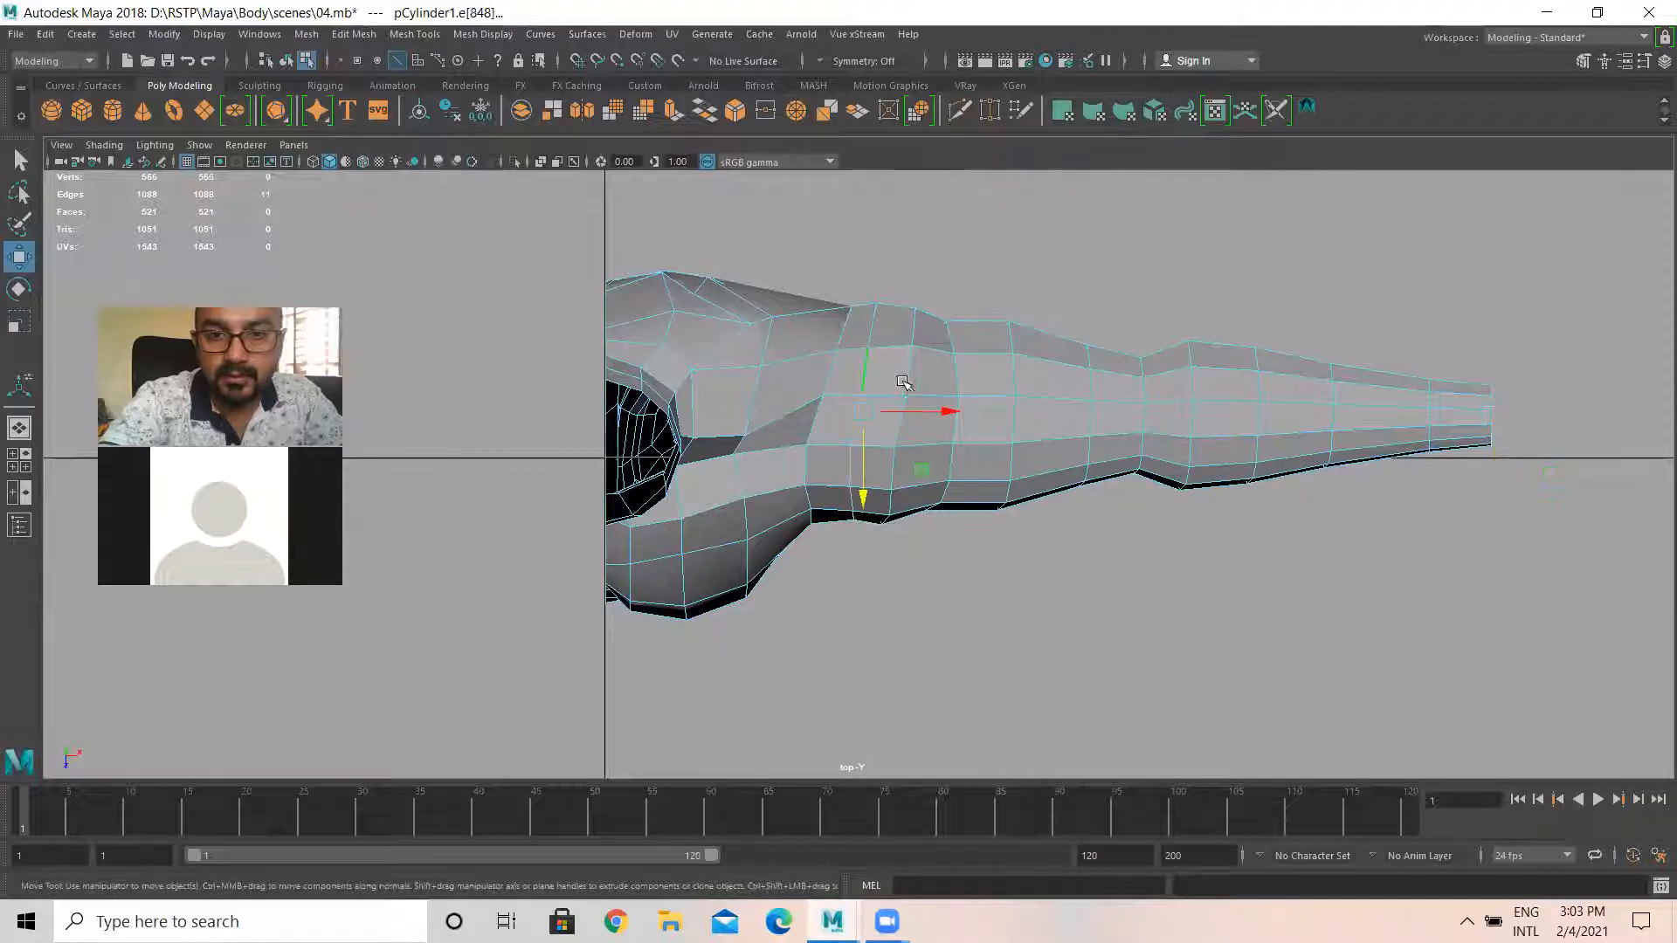
pyautogui.keyDown('shift'); pyautogui.doubleClick(910, 370); pyautogui.keyUp('shift')
pyautogui.keyDown('shift'); pyautogui.doubleClick(955, 371); pyautogui.keyUp('shift')
pyautogui.keyDown('shift'); pyautogui.doubleClick(1010, 373); pyautogui.keyUp('shift')
pyautogui.keyDown('shift'); pyautogui.doubleClick(1094, 374); pyautogui.keyUp('shift')
pyautogui.keyDown('shift'); pyautogui.doubleClick(1144, 386); pyautogui.keyUp('shift')
pyautogui.keyDown('shift'); pyautogui.doubleClick(1256, 390); pyautogui.keyUp('shift')
pyautogui.keyDown('shift'); pyautogui.doubleClick(1260, 387); pyautogui.keyUp('shift')
pyautogui.keyDown('shift'); pyautogui.doubleClick(1335, 390); pyautogui.keyUp('shift')
pyautogui.keyDown('shift'); pyautogui.doubleClick(1431, 392); pyautogui.keyUp('shift')
pyautogui.keyDown('shift'); pyautogui.doubleClick(1491, 399); pyautogui.keyUp('shift')
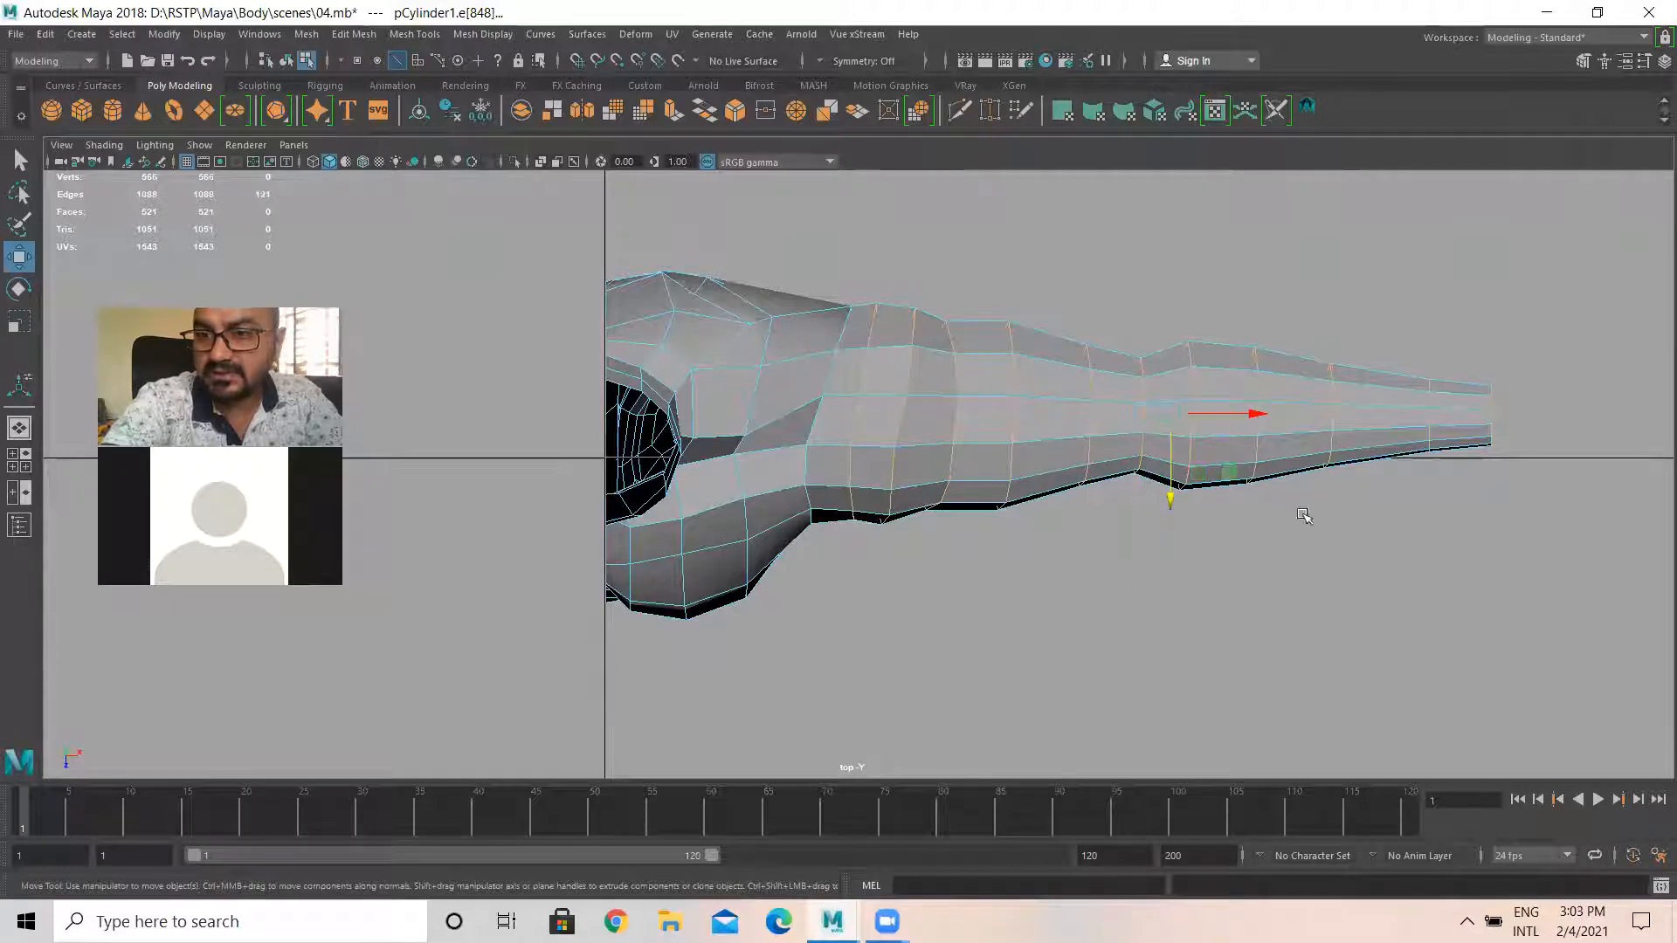
pyautogui.moveTo(1171, 498); pyautogui.dragTo(1168, 491)
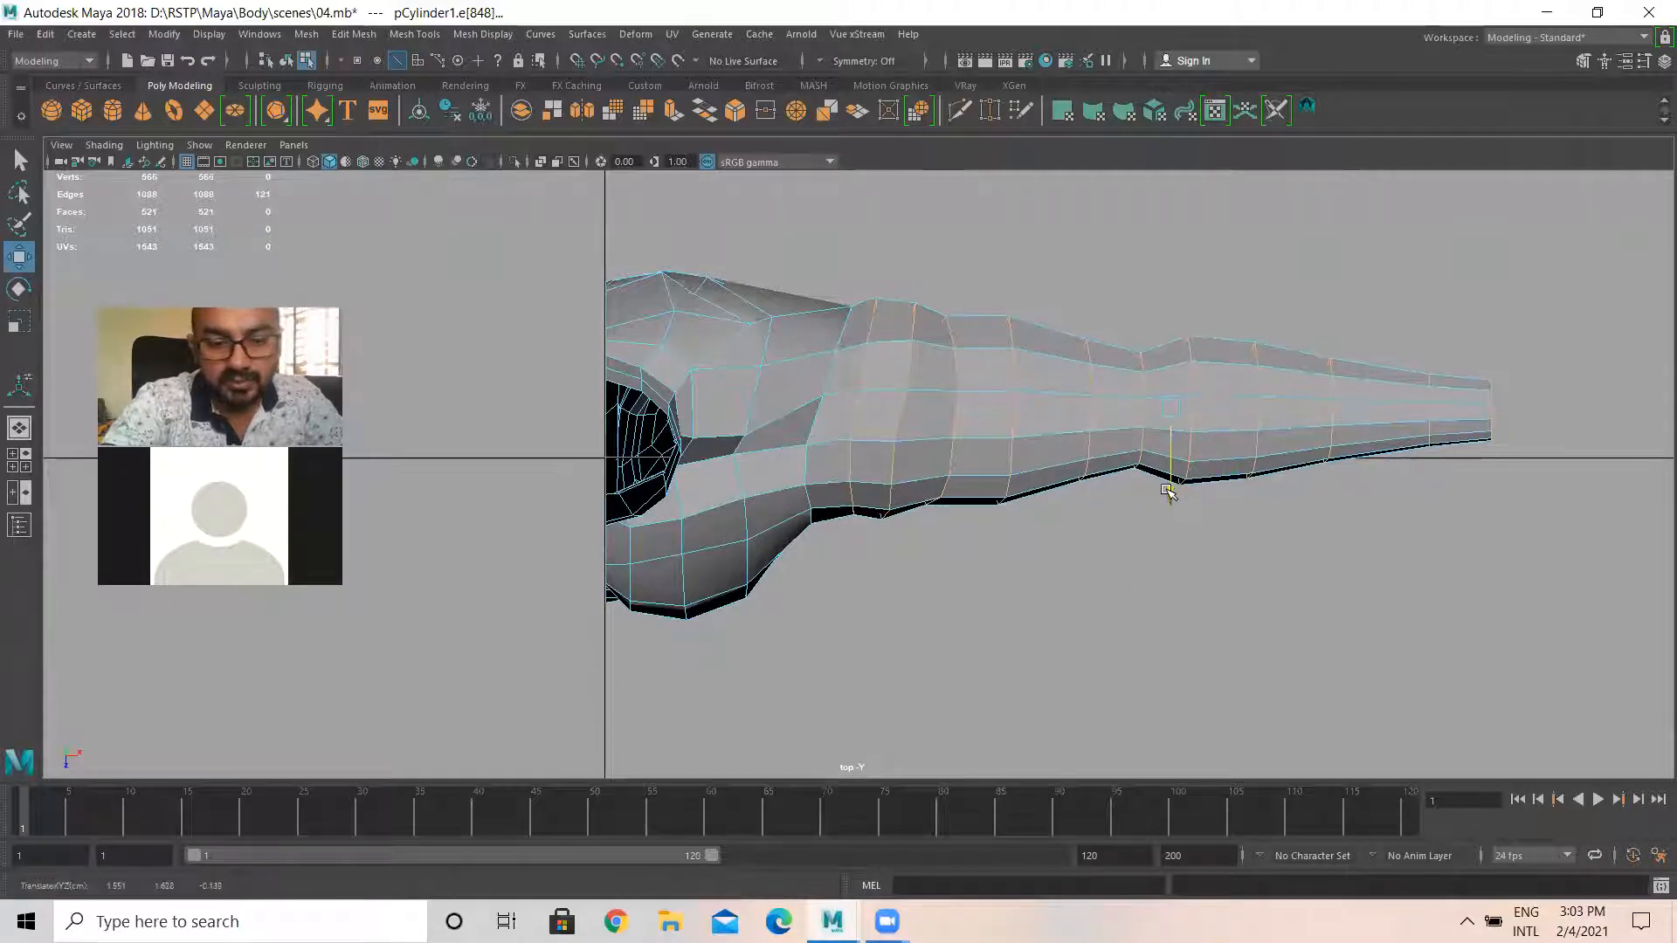
# Rotate the selected arm loops so the arm angles backward from the shoulder, and adjust their position along Z
pyautogui.press('e')
pyautogui.moveTo(1129, 347); pyautogui.dragTo(1123, 360)
pyautogui.press('w')
pyautogui.moveTo(1170, 524); pyautogui.dragTo(1173, 488)
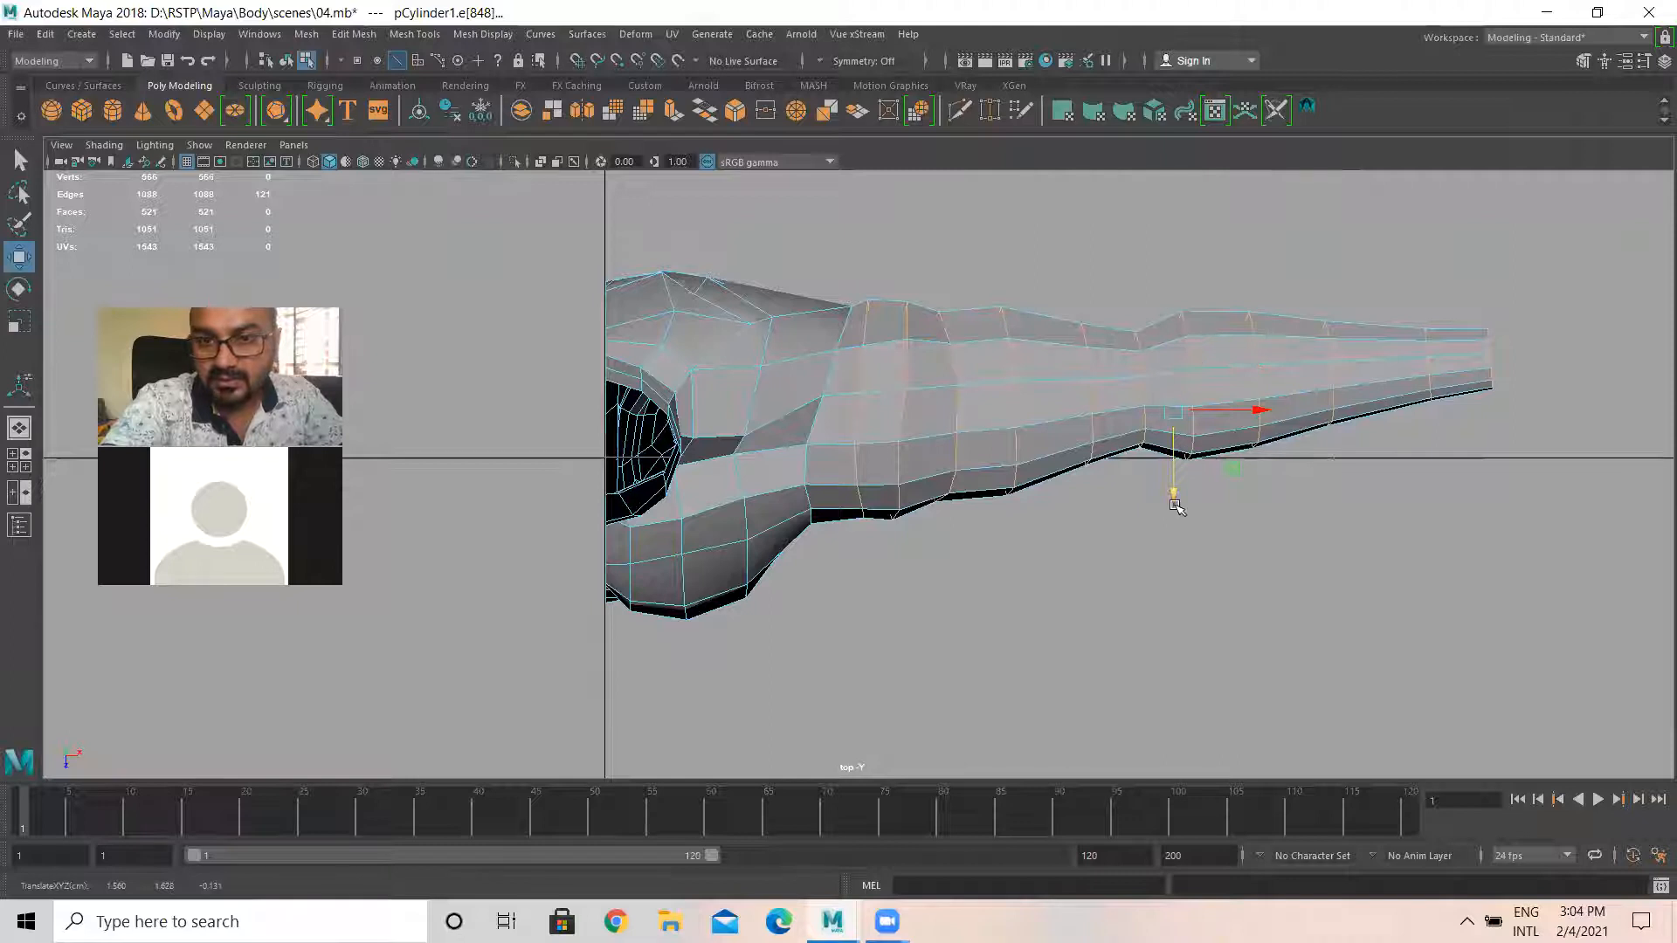
pyautogui.moveTo(1175, 511); pyautogui.dragTo(1172, 475)
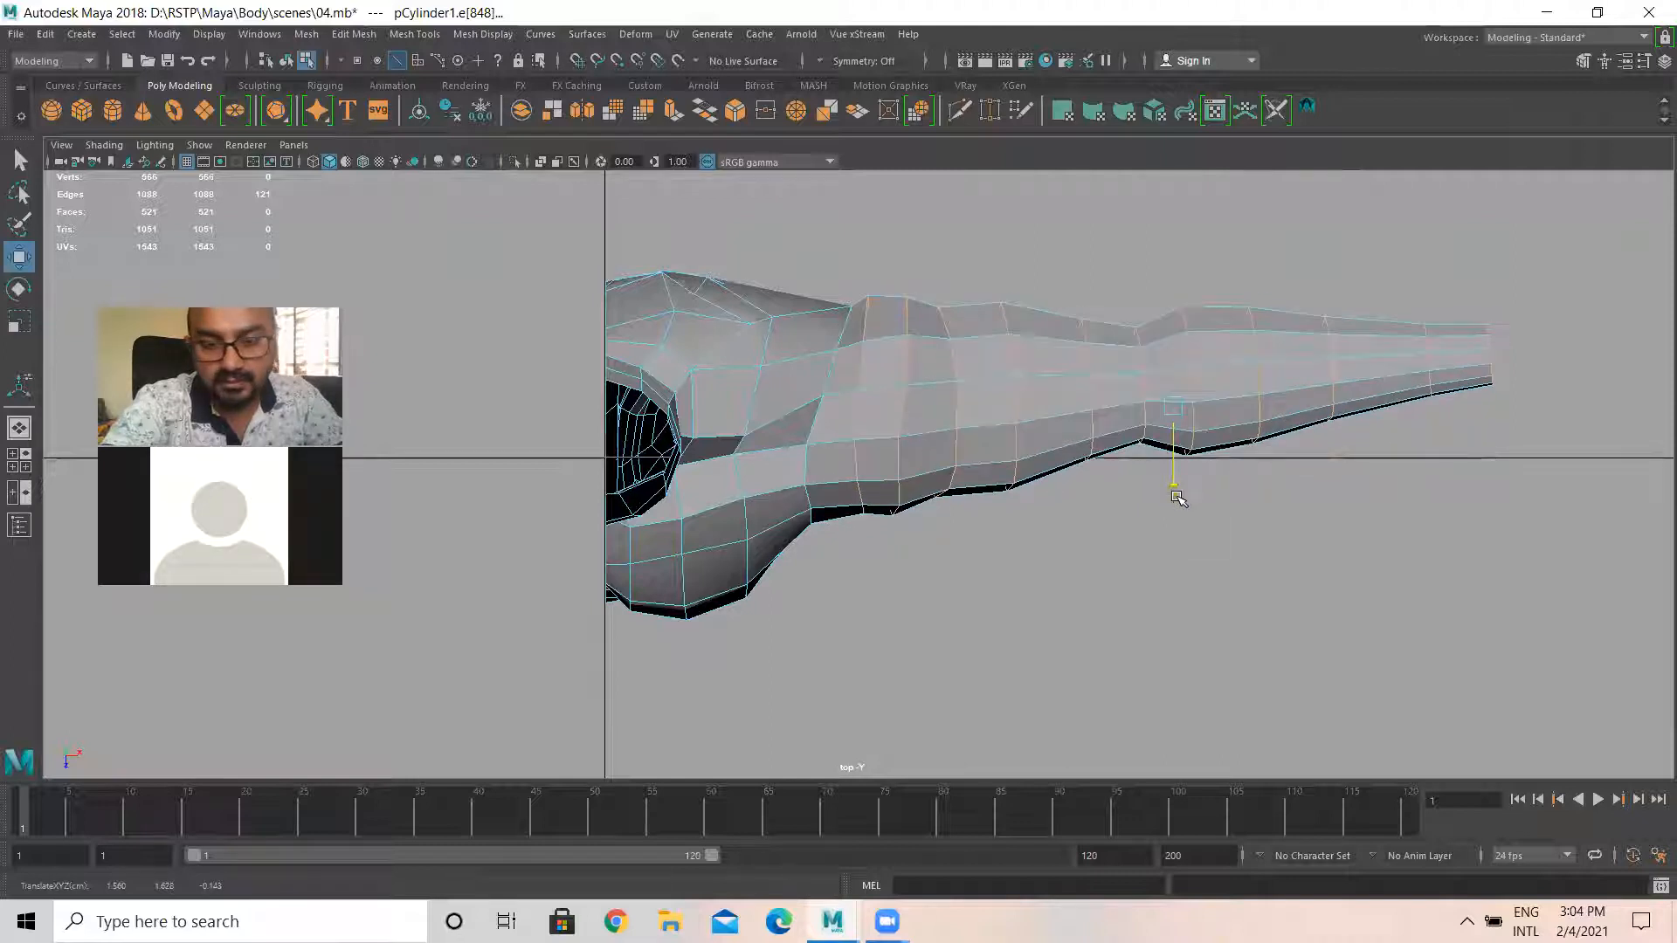
pyautogui.press('e')
pyautogui.moveTo(1125, 337); pyautogui.dragTo(1123, 337)
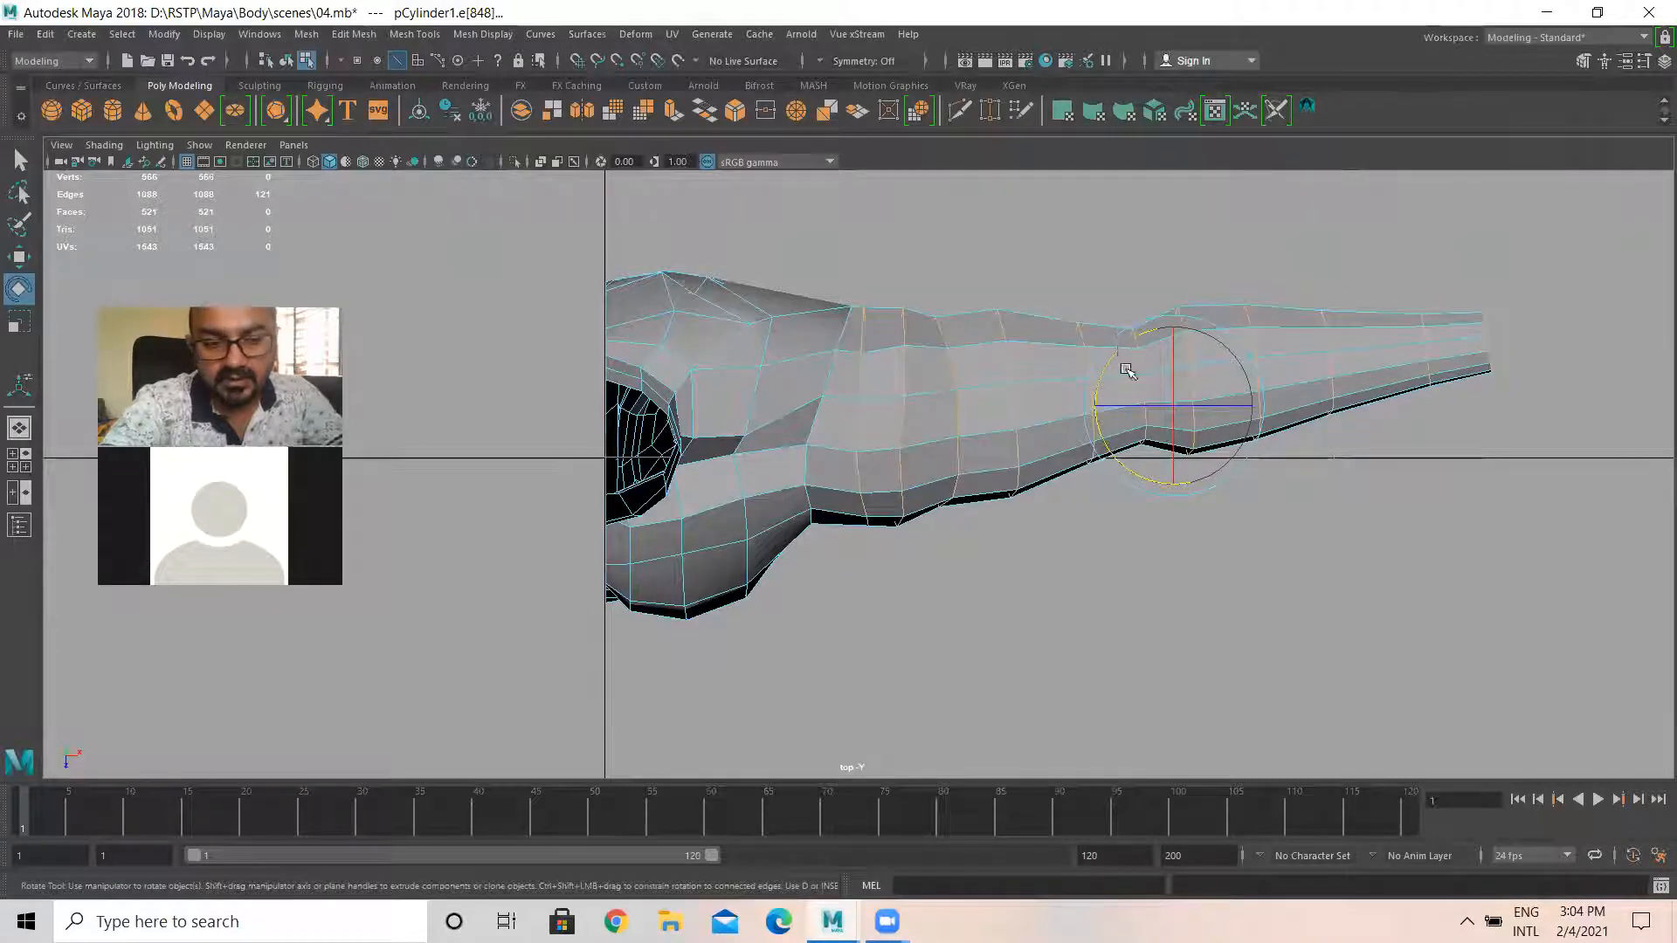
pyautogui.press('w')
pyautogui.moveTo(1177, 483); pyautogui.dragTo(1175, 493)
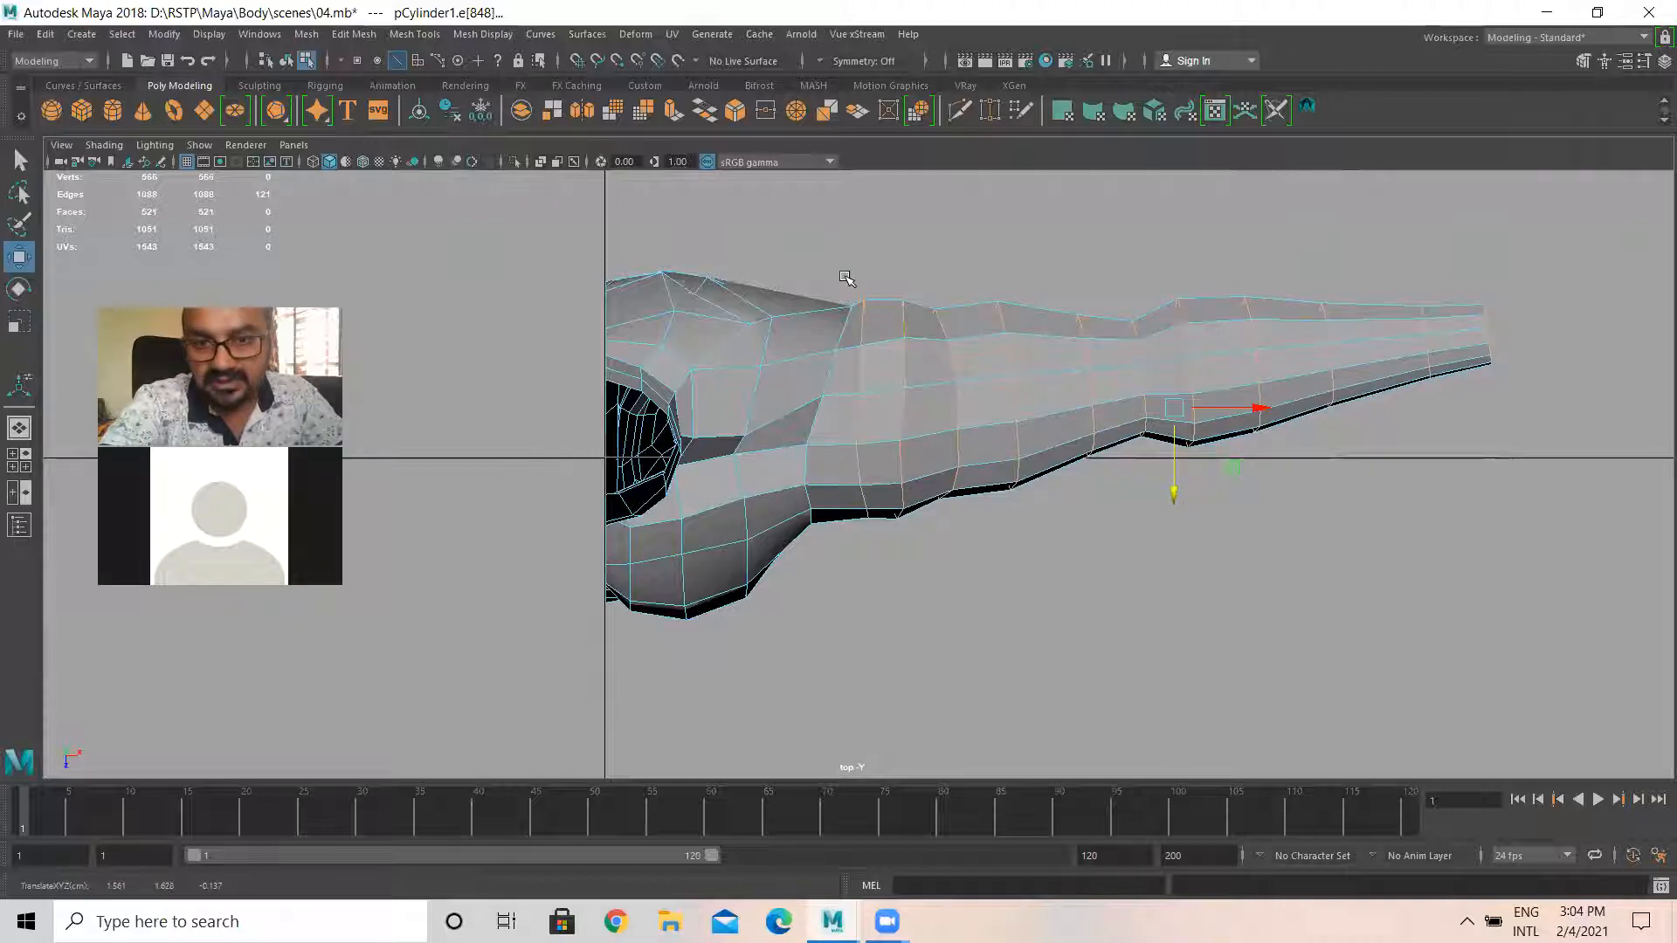
# Deselect the upper-arm loops, rotate and move the remaining forearm loops forward to bend the arm at the elbow, and clear the selection
pyautogui.keyDown('ctrl'); pyautogui.moveTo(809, 266); pyautogui.dragTo(1110, 598); pyautogui.keyUp('ctrl')
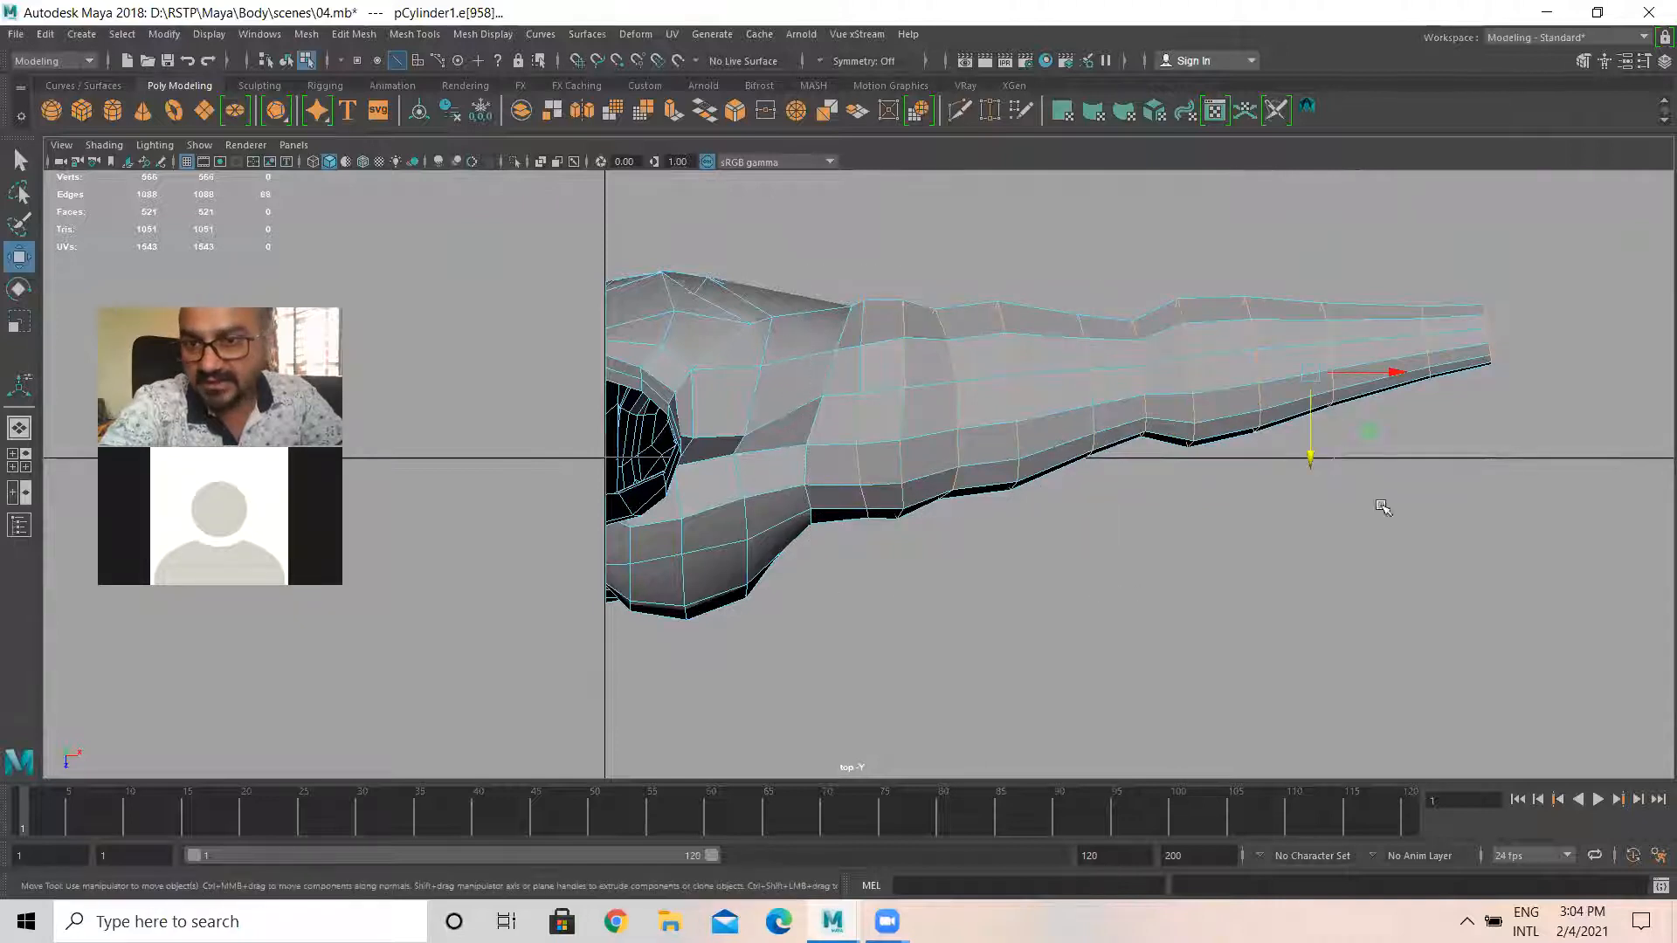
pyautogui.press('e')
pyautogui.moveTo(1276, 314); pyautogui.dragTo(1283, 307)
pyautogui.press('w')
pyautogui.moveTo(1311, 431); pyautogui.dragTo(1312, 449)
pyautogui.press('e')
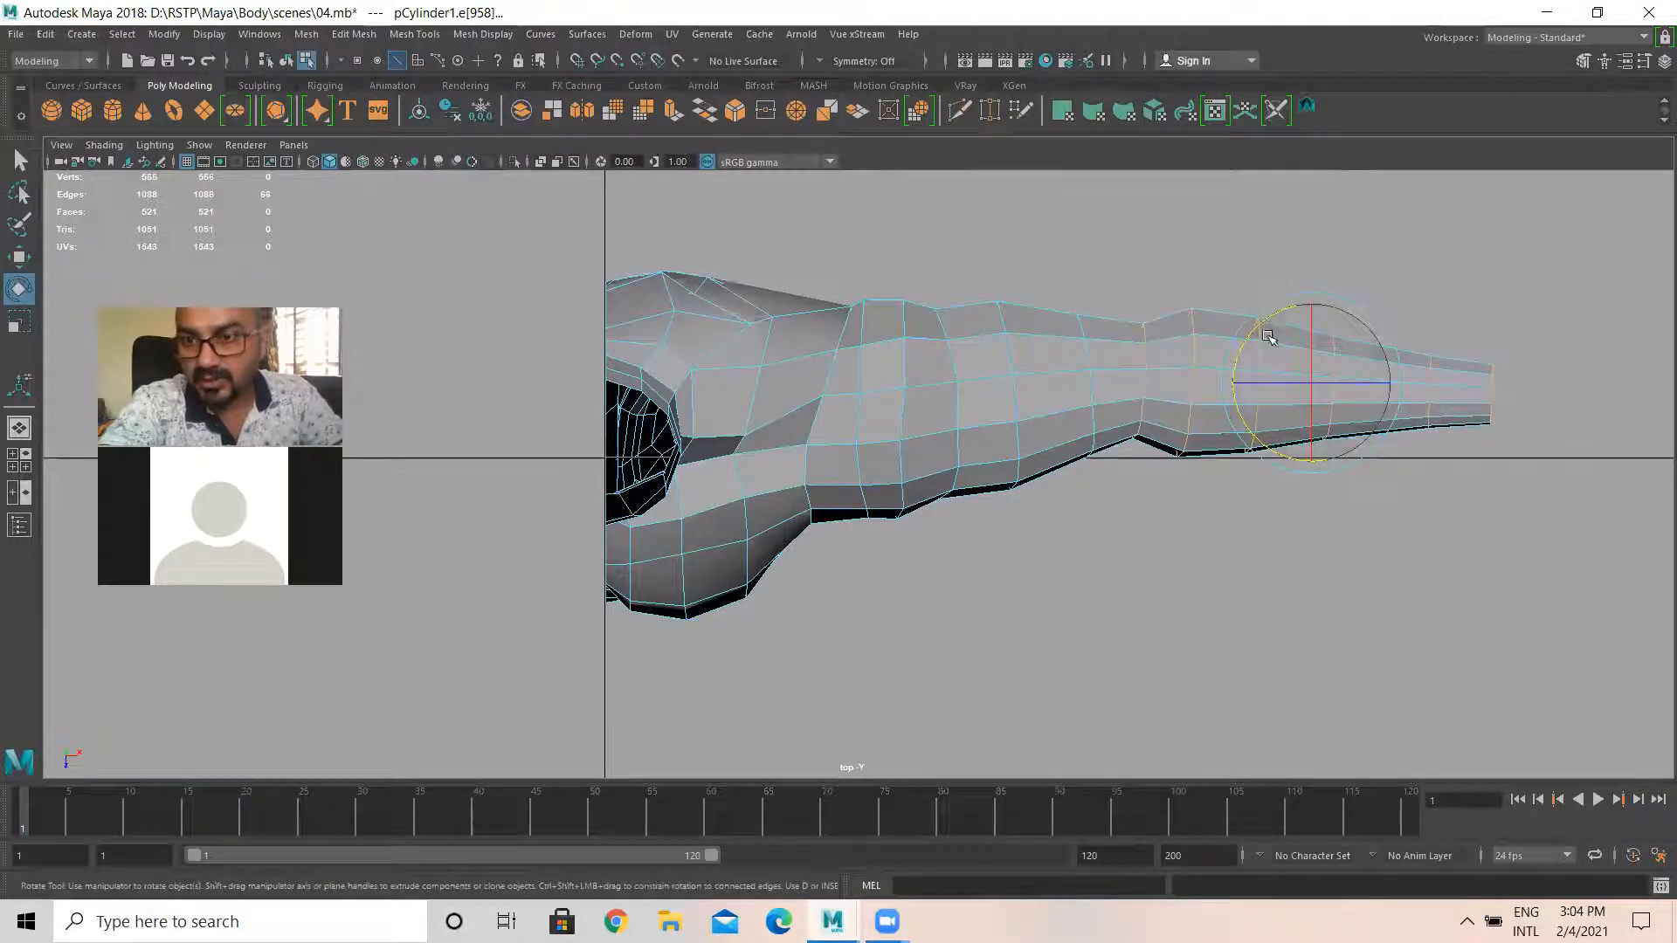
pyautogui.moveTo(1269, 323); pyautogui.dragTo(1273, 340)
pyautogui.press('w')
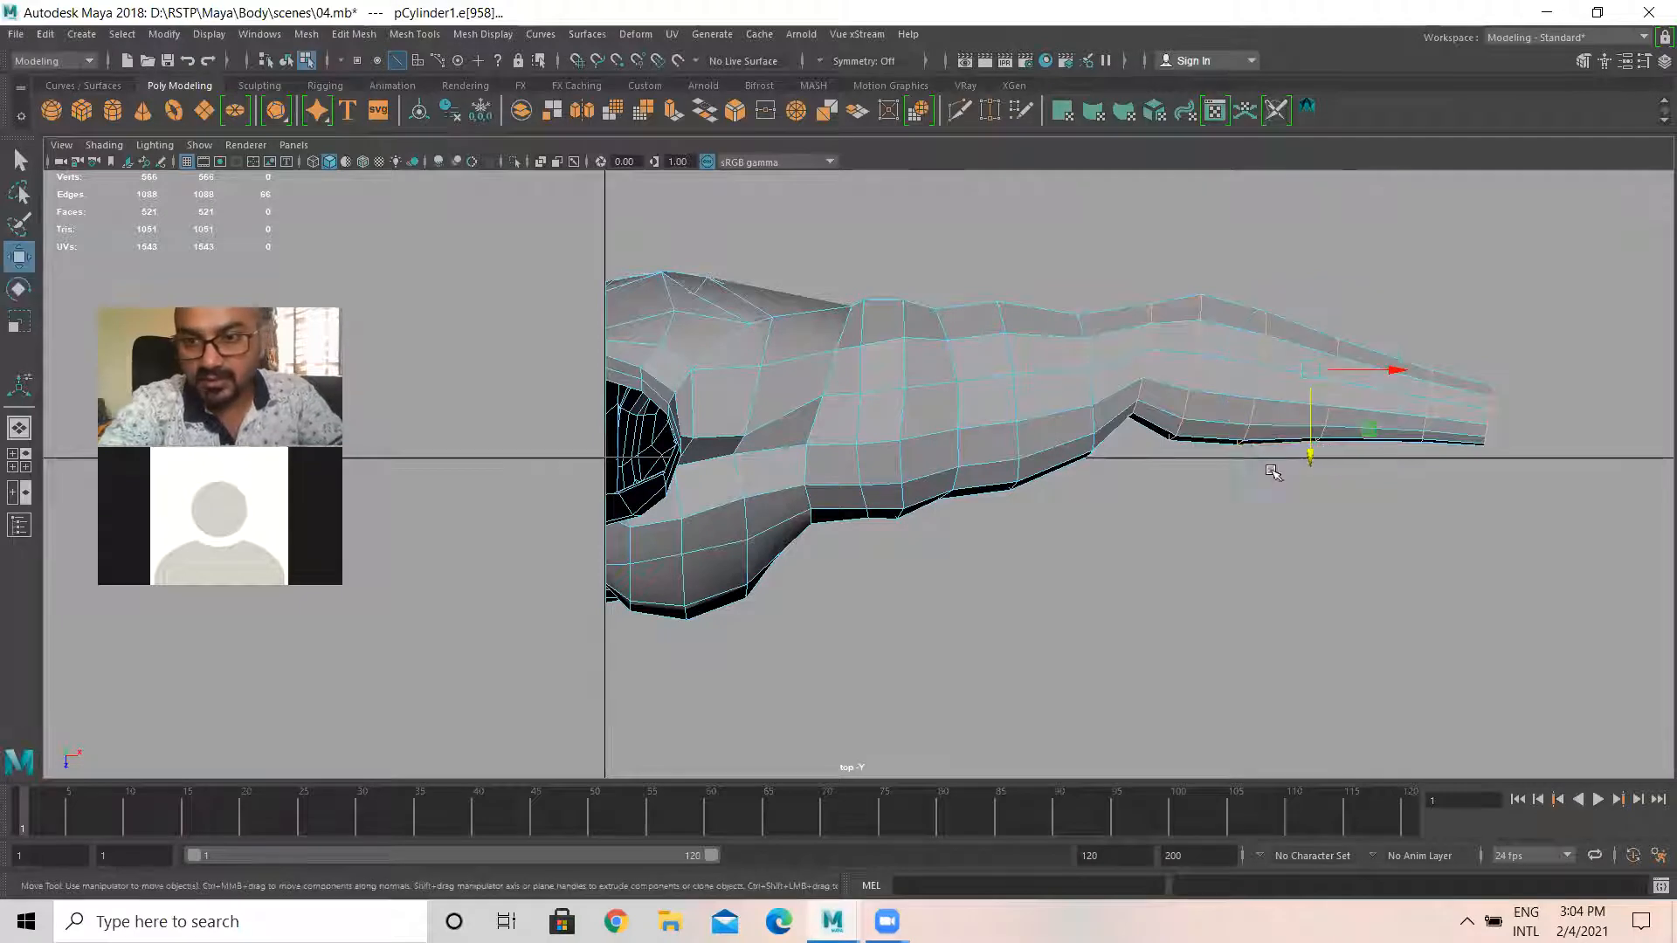
pyautogui.moveTo(1312, 454); pyautogui.dragTo(1305, 490)
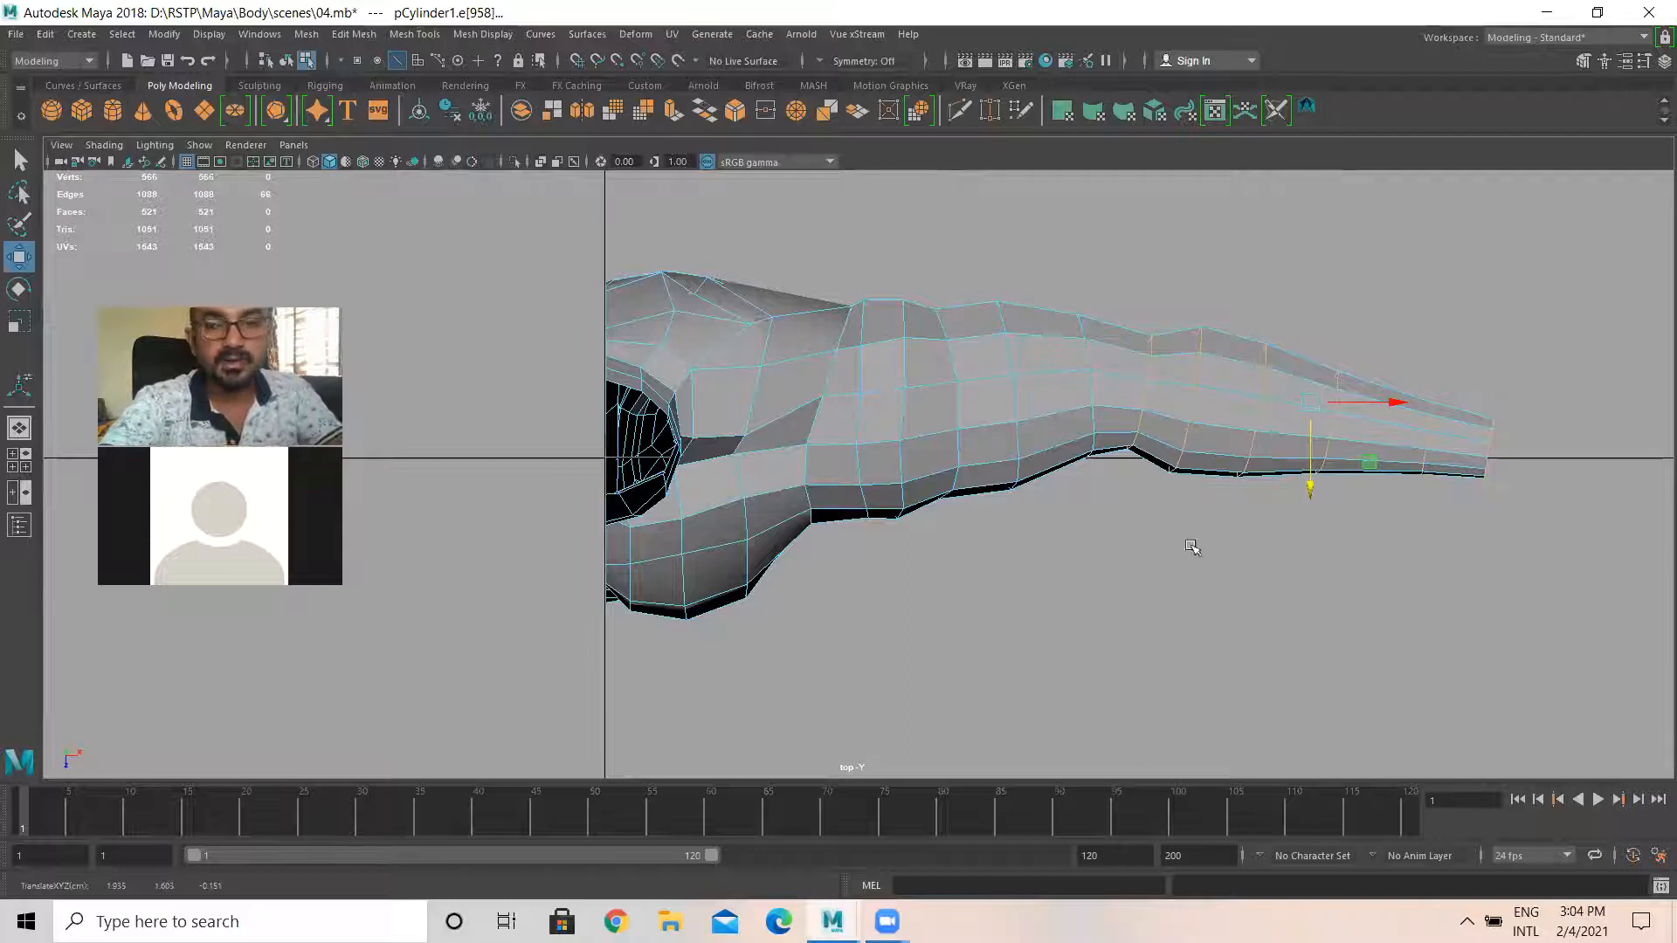
pyautogui.click(1149, 613)
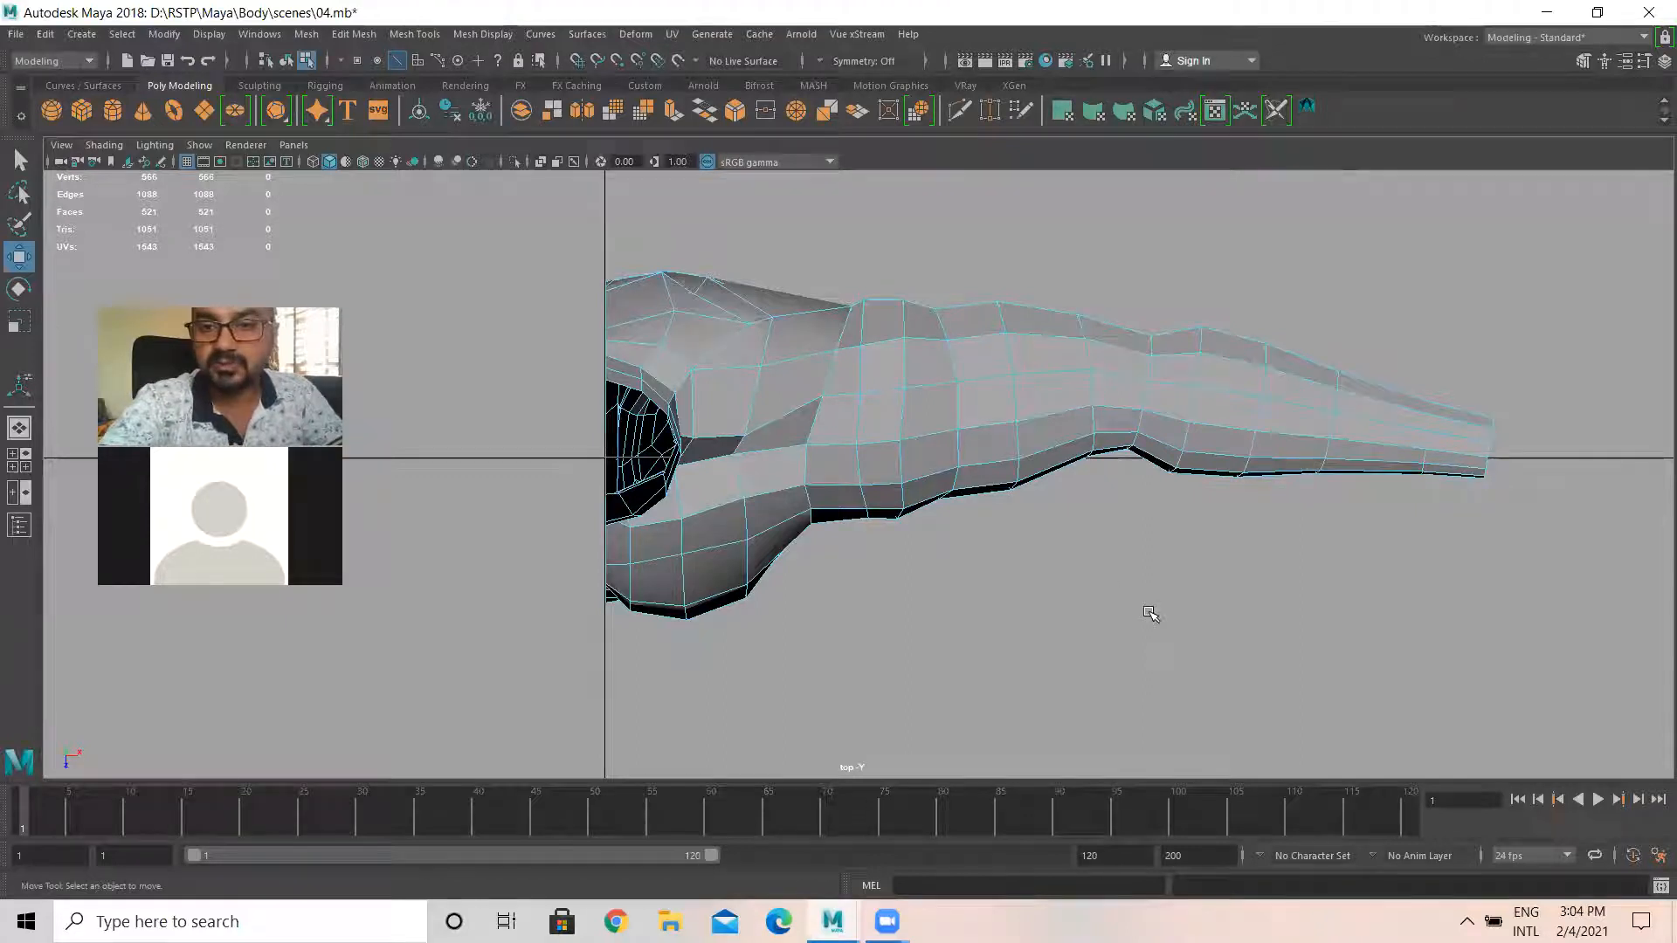
# Move the upper vertices of the arm-to-shoulder boundary loop inward along X toward the torso
pyautogui.press('F9')
pyautogui.click(844, 313)
pyautogui.click(851, 306)
pyautogui.moveTo(960, 300); pyautogui.dragTo(888, 394)
pyautogui.click(836, 350)
pyautogui.click(823, 396)
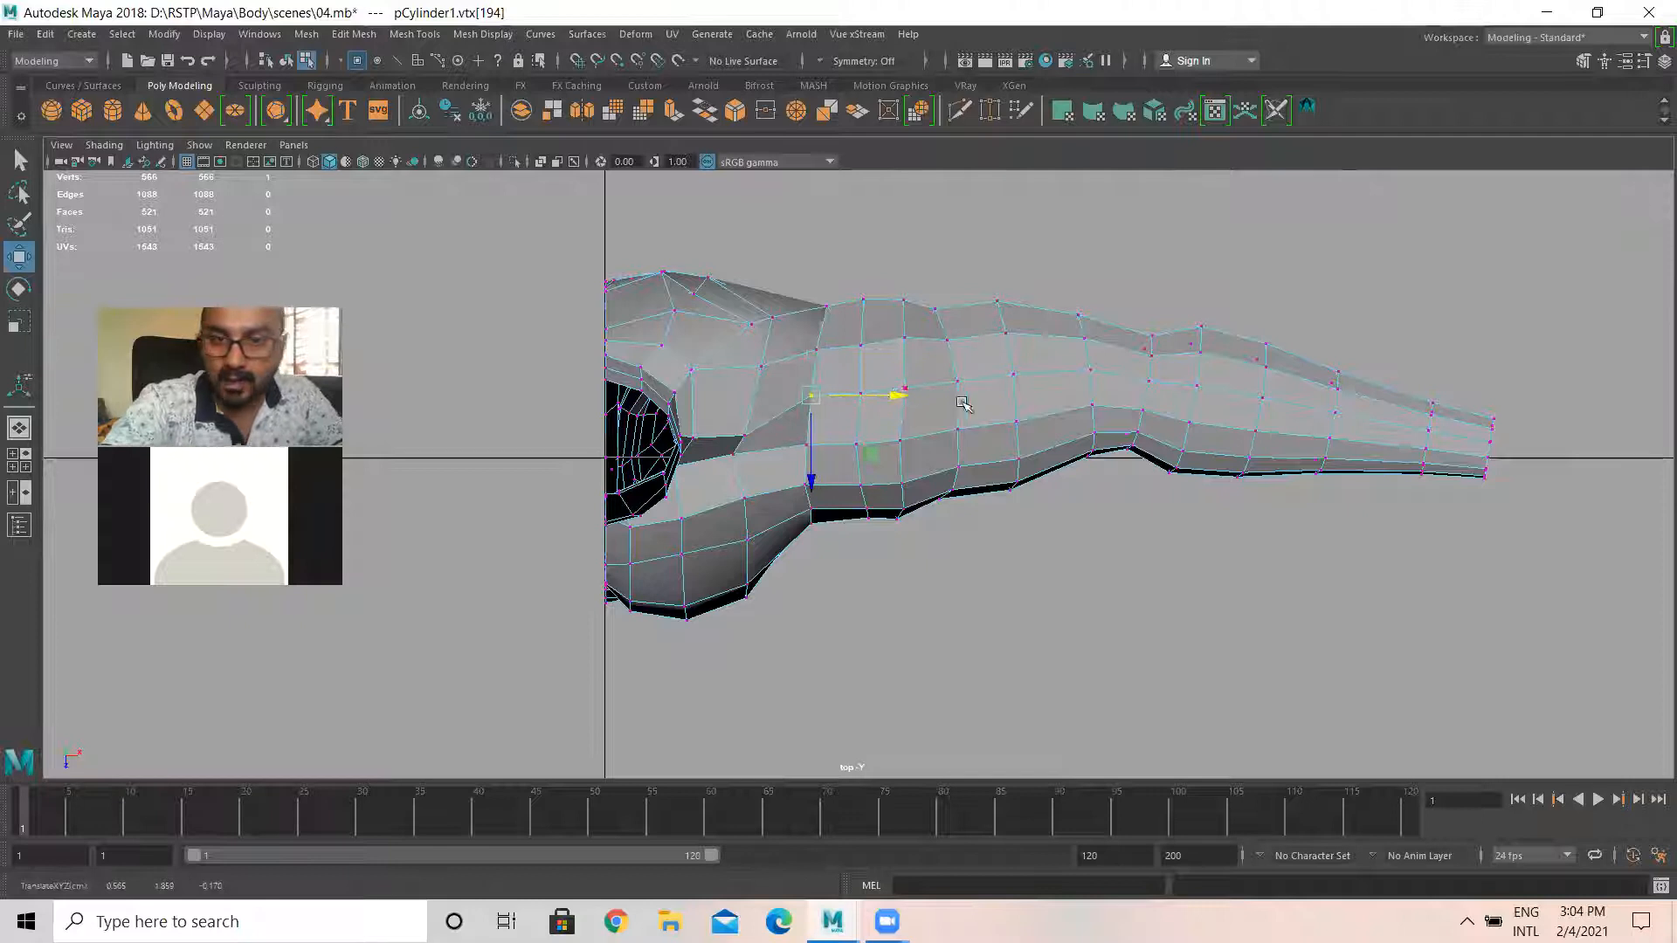
# Shift the top vertices of the third upper-arm loop outward along X toward the elbow to even the spacing
pyautogui.click(959, 384)
pyautogui.moveTo(1037, 382); pyautogui.dragTo(1043, 383)
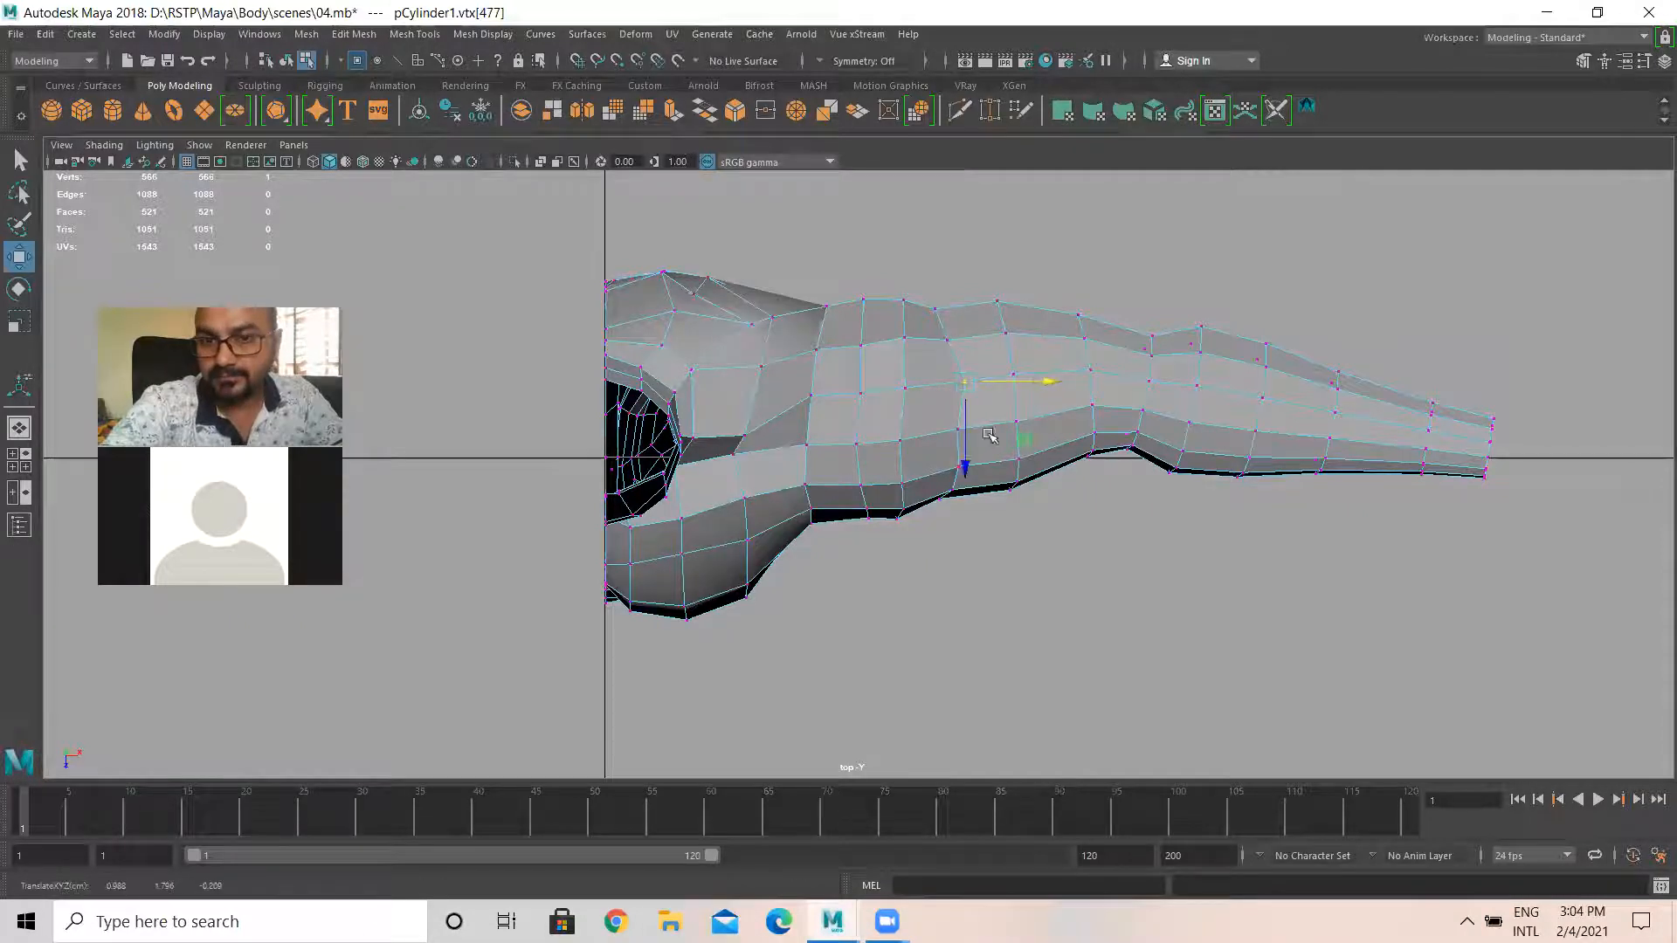
pyautogui.press('Down')
pyautogui.press('Down')
pyautogui.press('Up')
pyautogui.moveTo(1039, 429); pyautogui.dragTo(1049, 423)
pyautogui.press('Up')
pyautogui.press('Up')
pyautogui.moveTo(1024, 339); pyautogui.dragTo(1001, 439)
# Shift the top vertices of the second upper-arm loop outward along X, from the back edge to the front
pyautogui.click(903, 450)
pyautogui.press('Up')
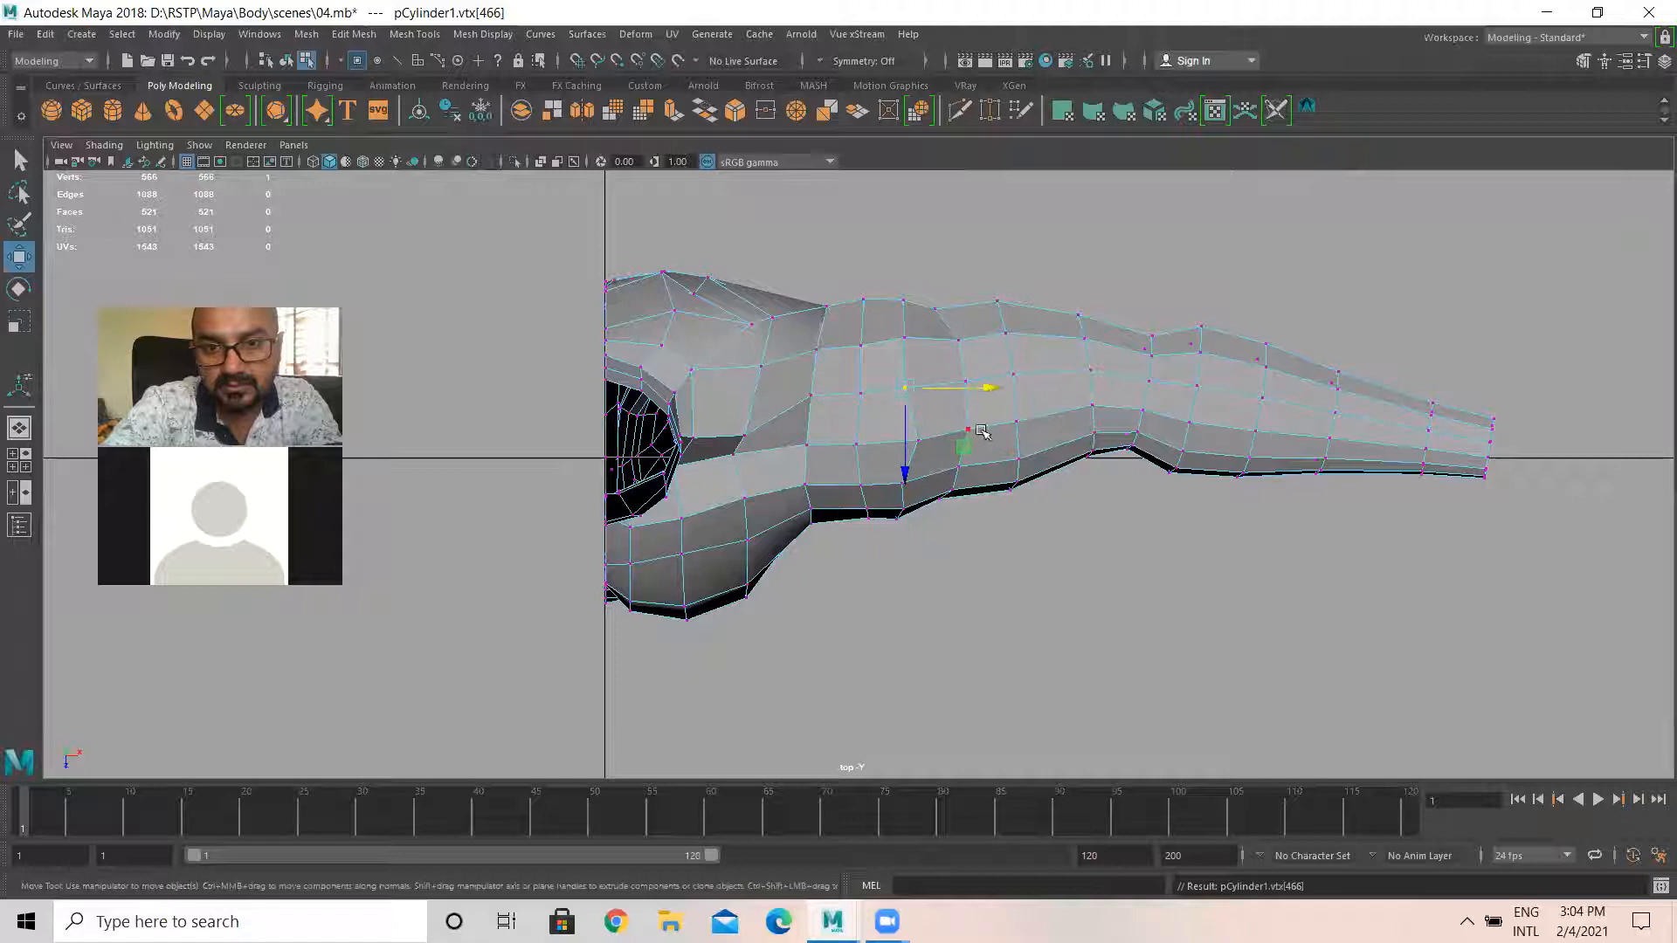
pyautogui.press('Up')
pyautogui.moveTo(986, 339); pyautogui.dragTo(998, 337)
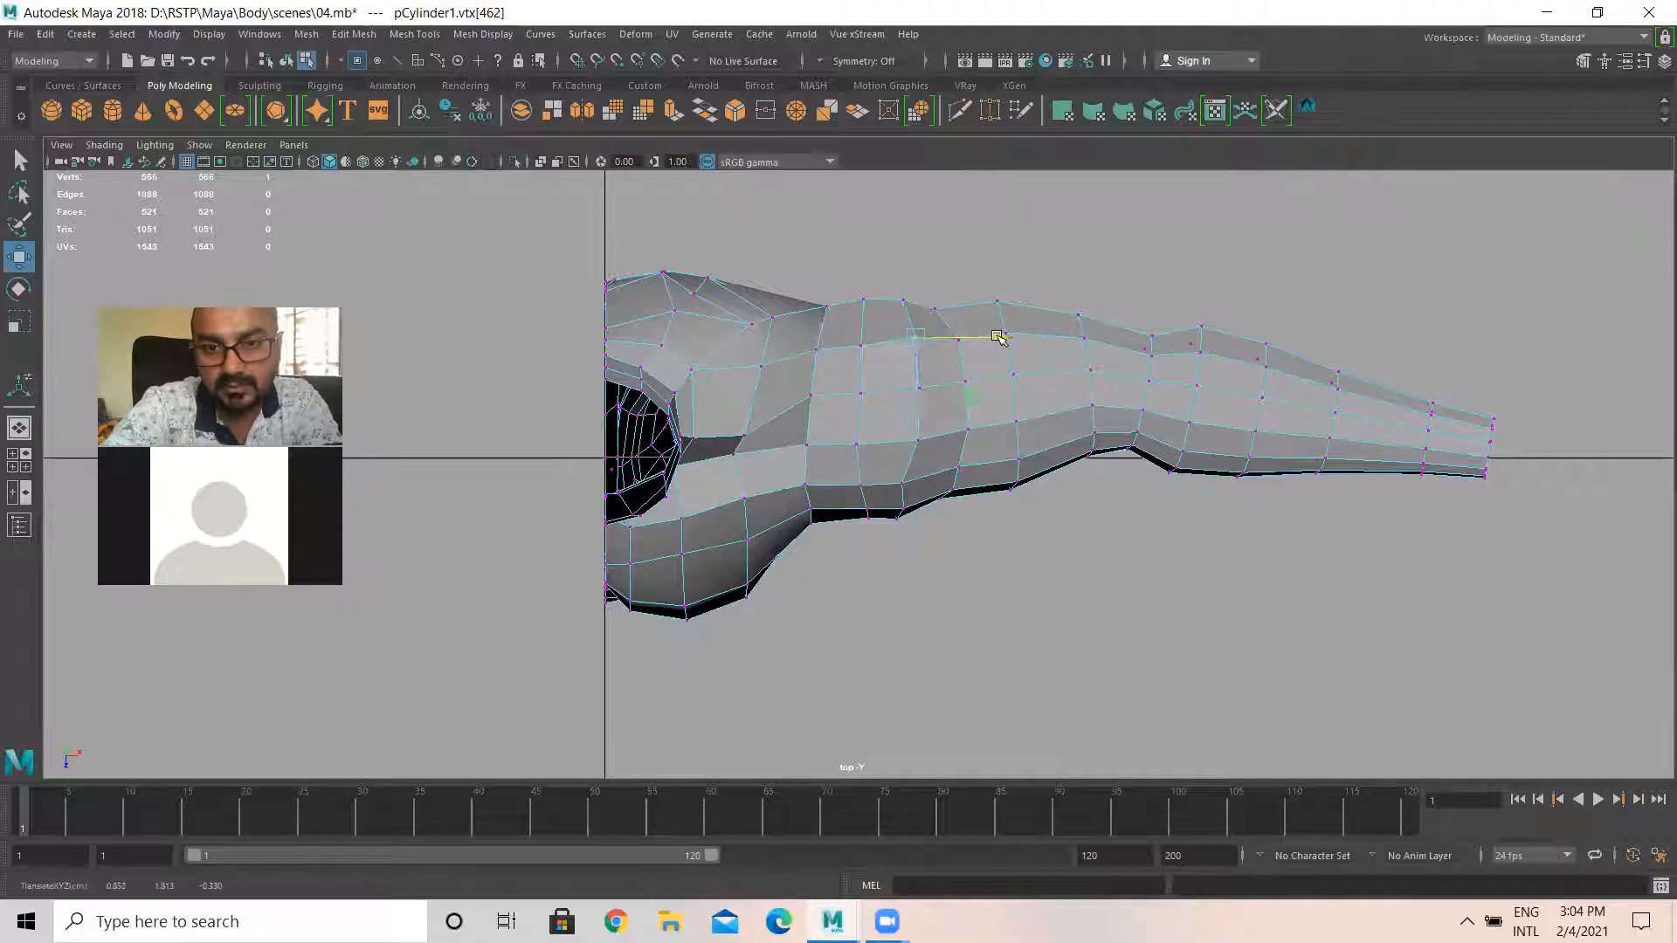
pyautogui.press('Down')
pyautogui.press('Down')
pyautogui.press('Down')
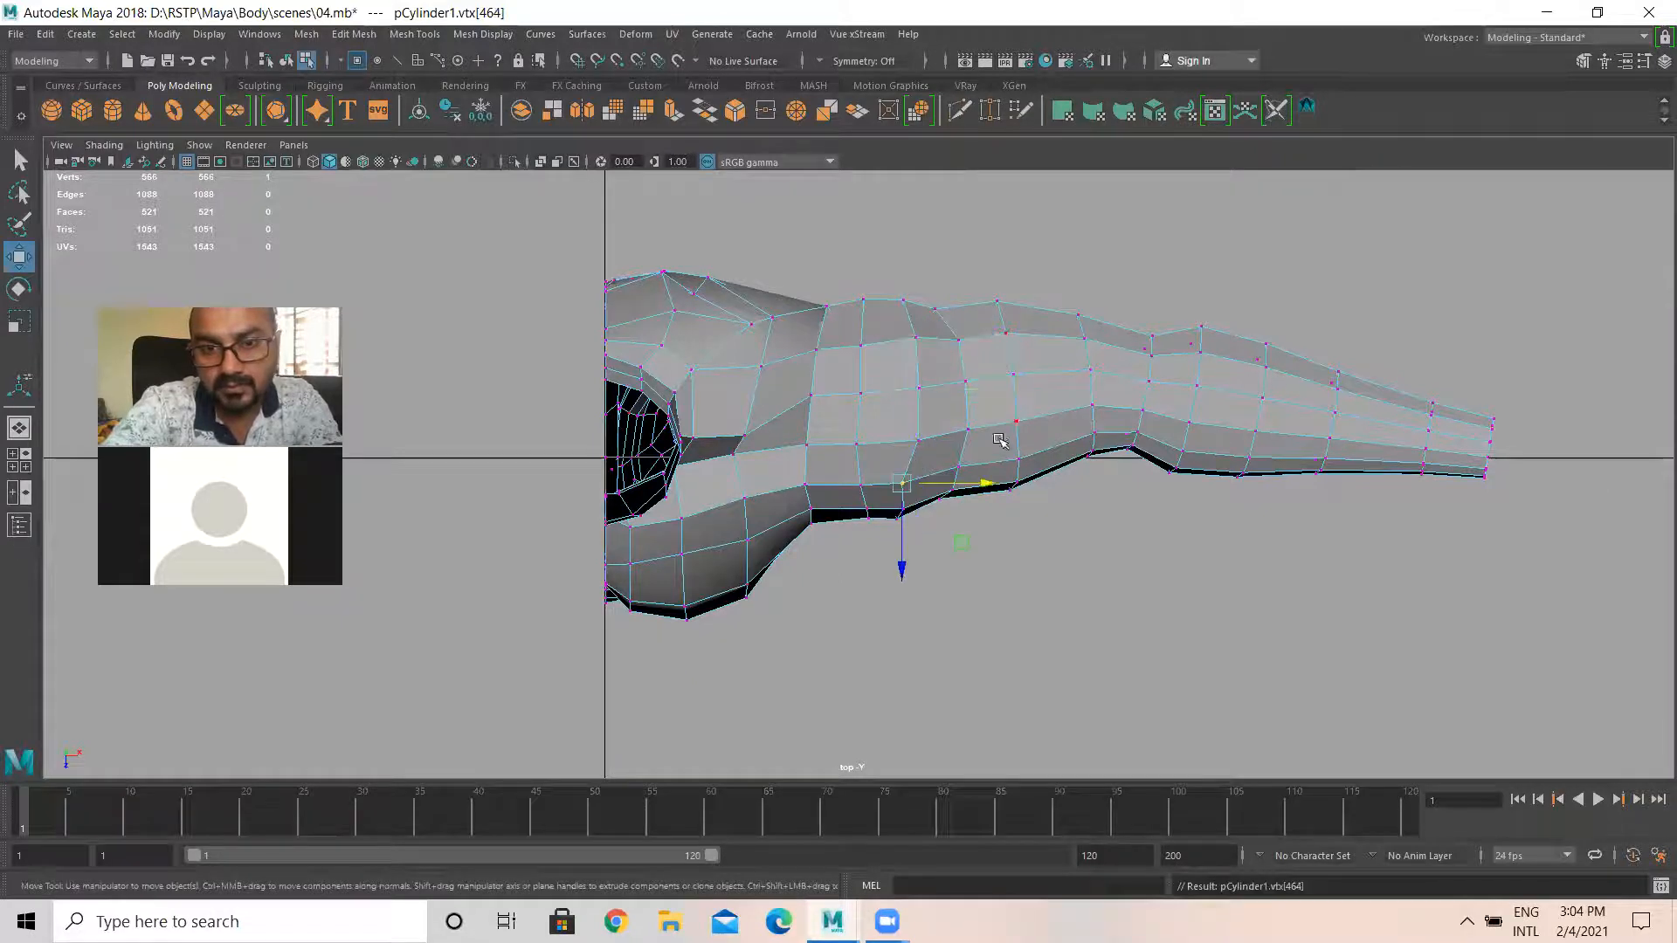
pyautogui.moveTo(989, 486); pyautogui.dragTo(1001, 485)
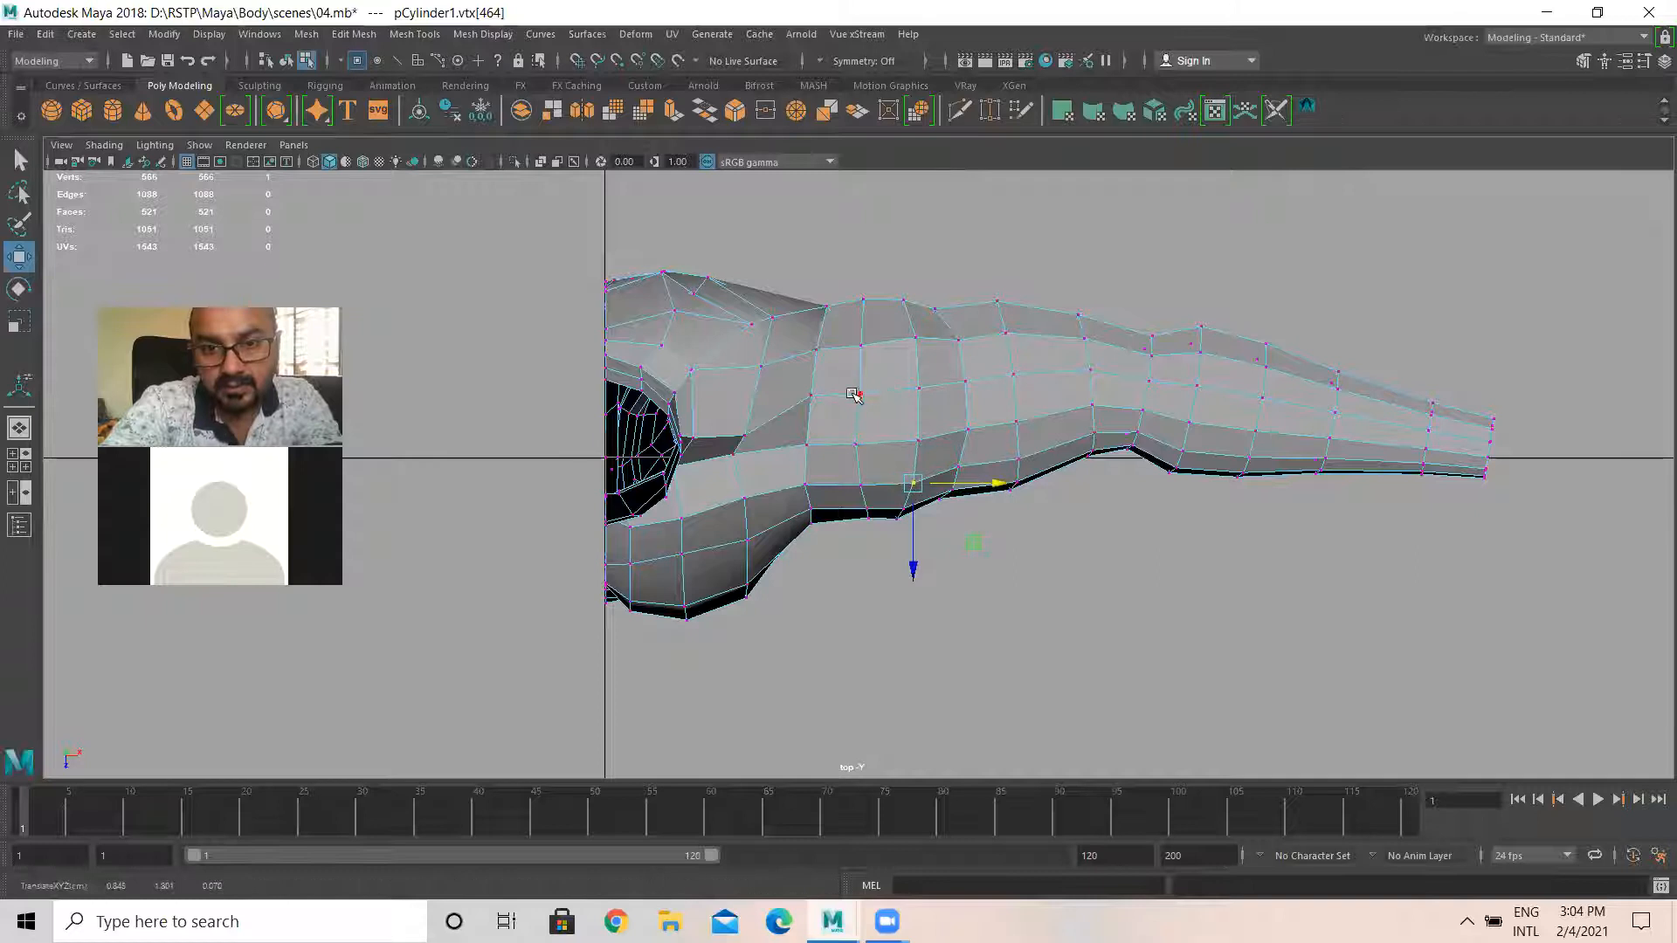
# Move the top vertices of the first upper-arm loop inward along X, closer to the shoulder boundary
pyautogui.click(859, 393)
pyautogui.moveTo(947, 389); pyautogui.dragTo(931, 443)
pyautogui.press('Down')
pyautogui.press('Up')
pyautogui.press('Up')
pyautogui.moveTo(936, 343); pyautogui.dragTo(931, 341)
pyautogui.click(845, 394)
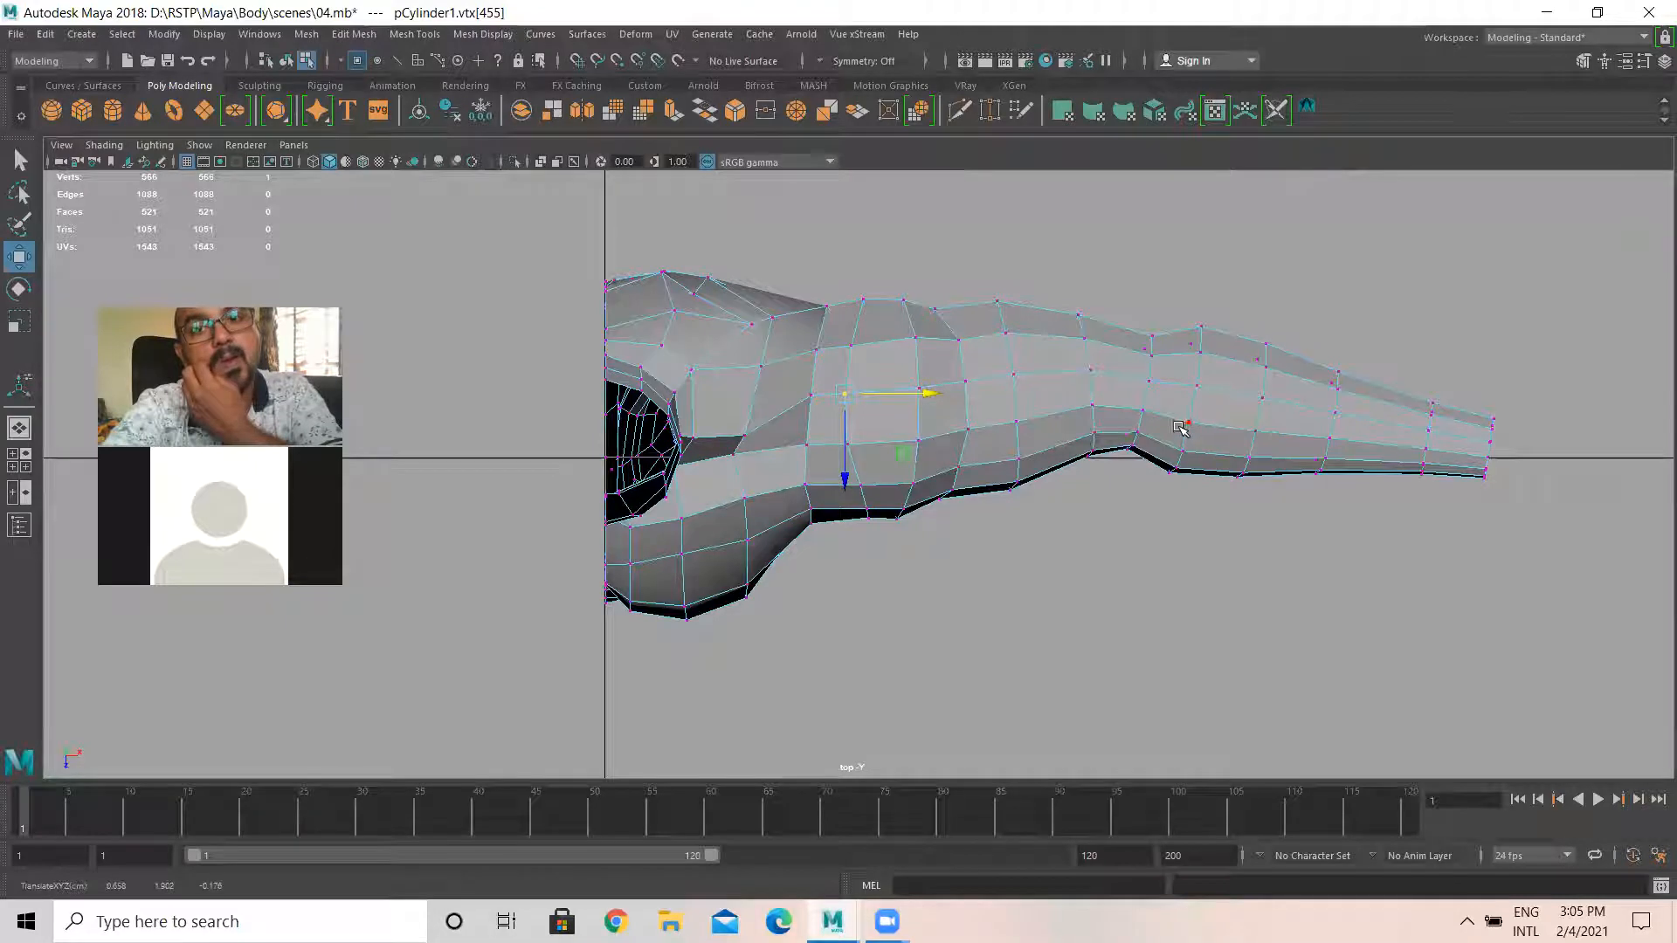
# Switch to the perspective view and reposition the front armpit vertex where the chest meets the arm
pyautogui.press('space')
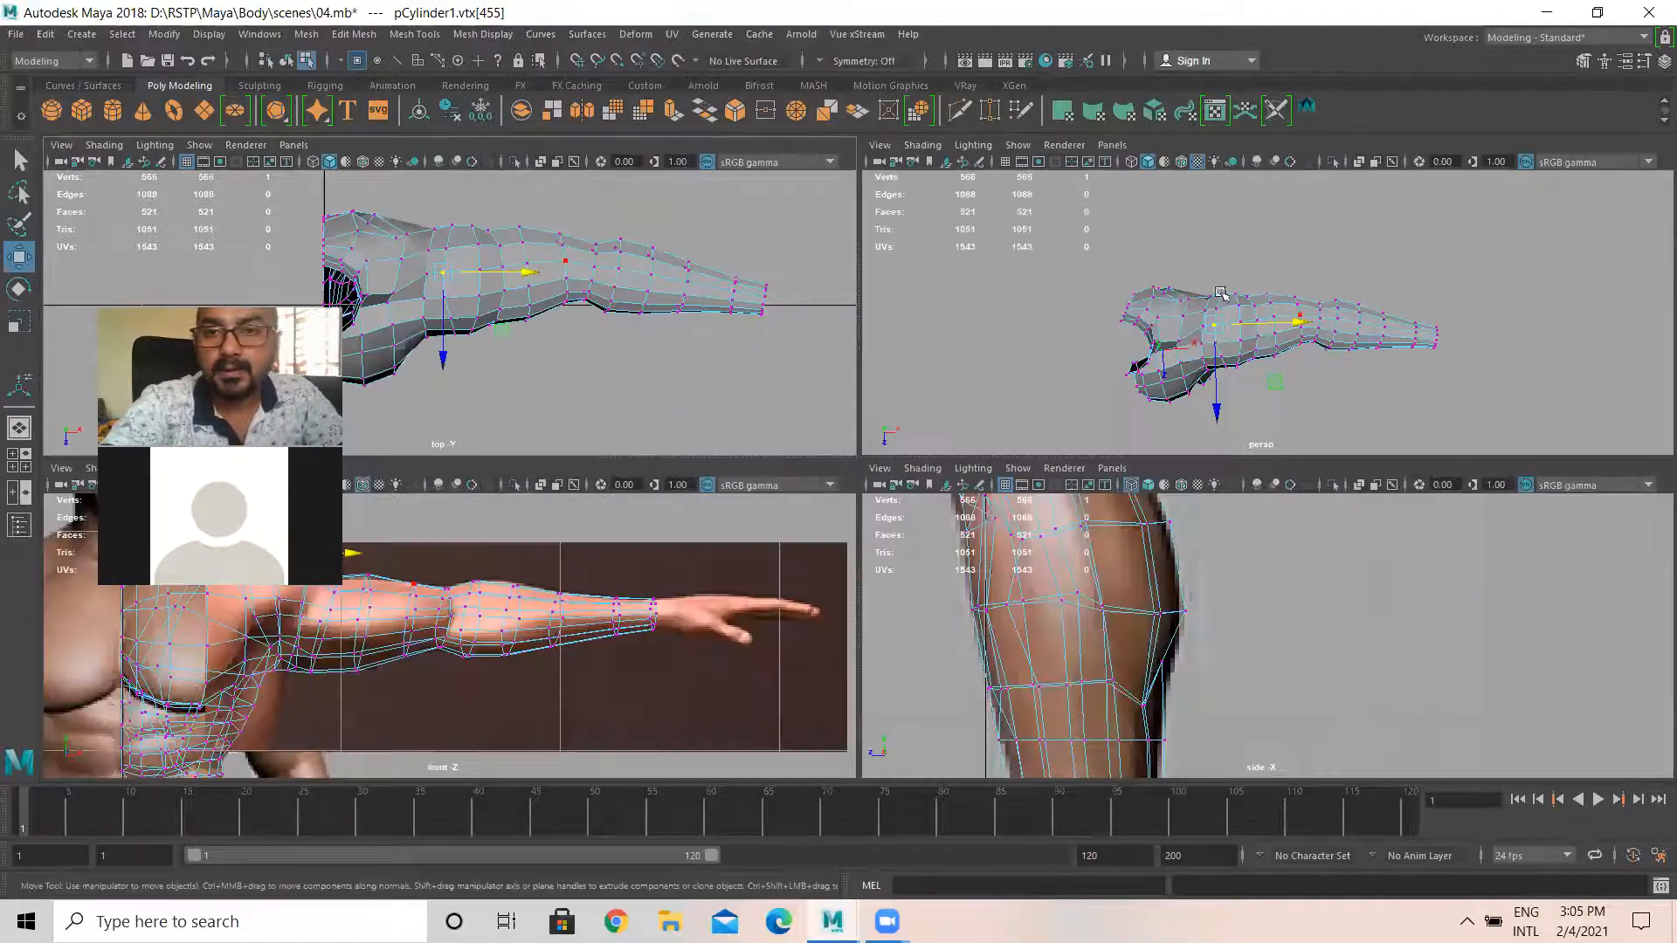
pyautogui.press('space')
pyautogui.keyDown('alt'); pyautogui.moveTo(1125, 447); pyautogui.dragTo(828, 340); pyautogui.keyUp('alt')
pyautogui.scroll(4, 991, 483)
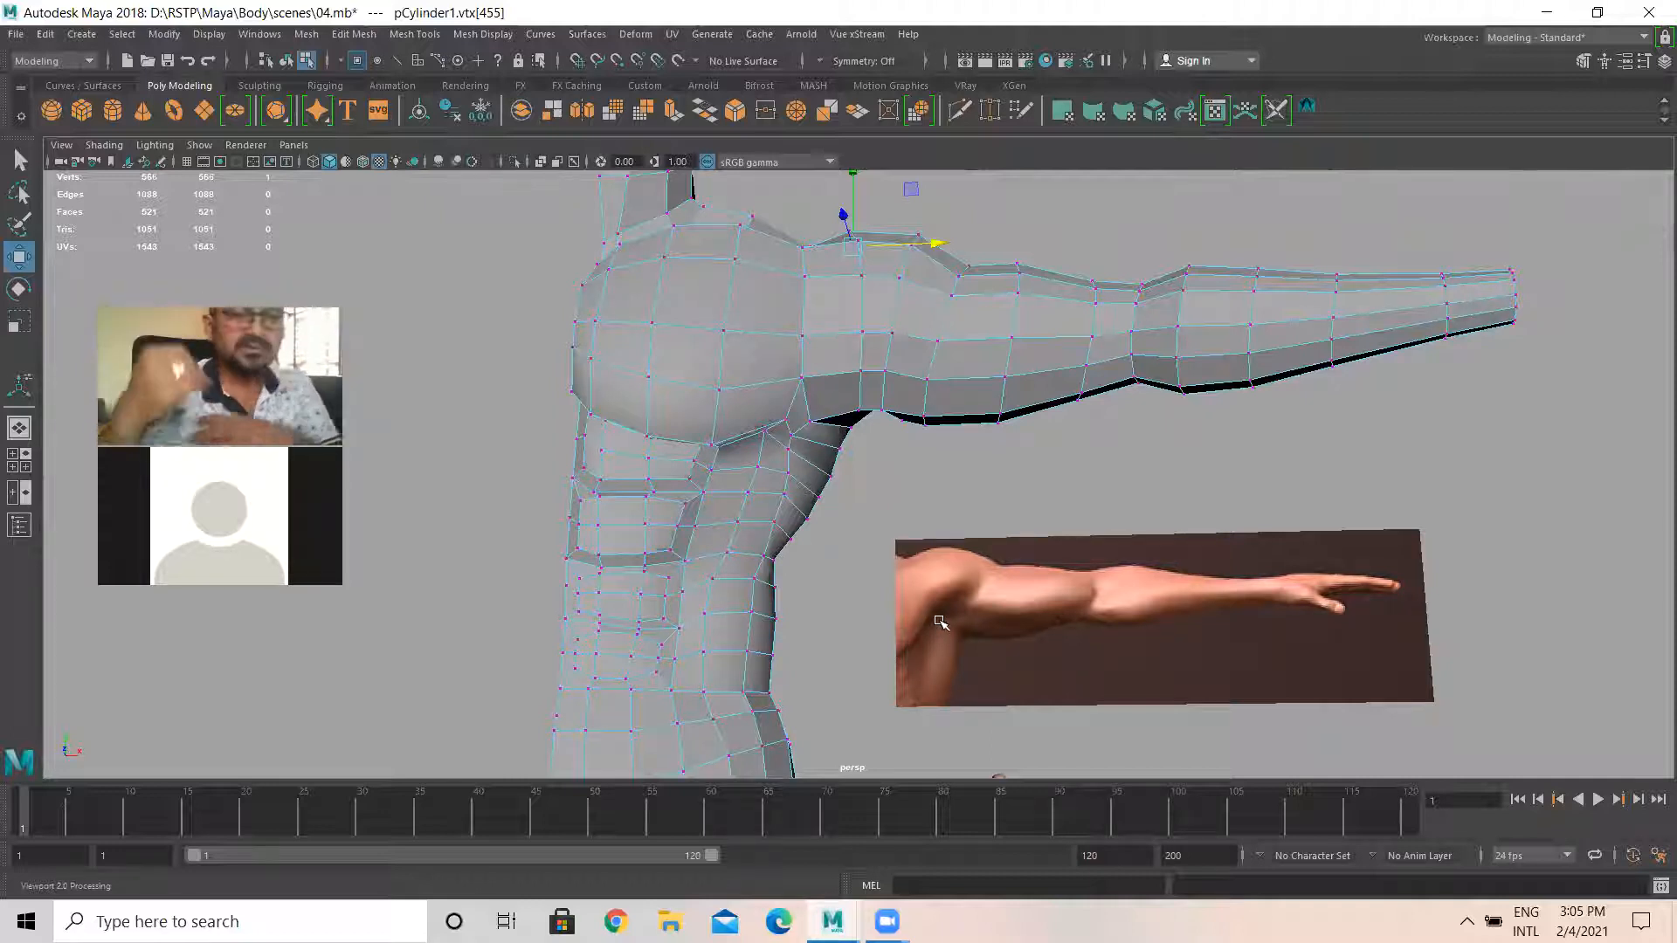
pyautogui.keyDown('alt'); pyautogui.moveTo(847, 491); pyautogui.dragTo(796, 417); pyautogui.keyUp('alt')
pyautogui.click(793, 416)
pyautogui.moveTo(793, 352); pyautogui.dragTo(740, 423)
pyautogui.click(761, 367)
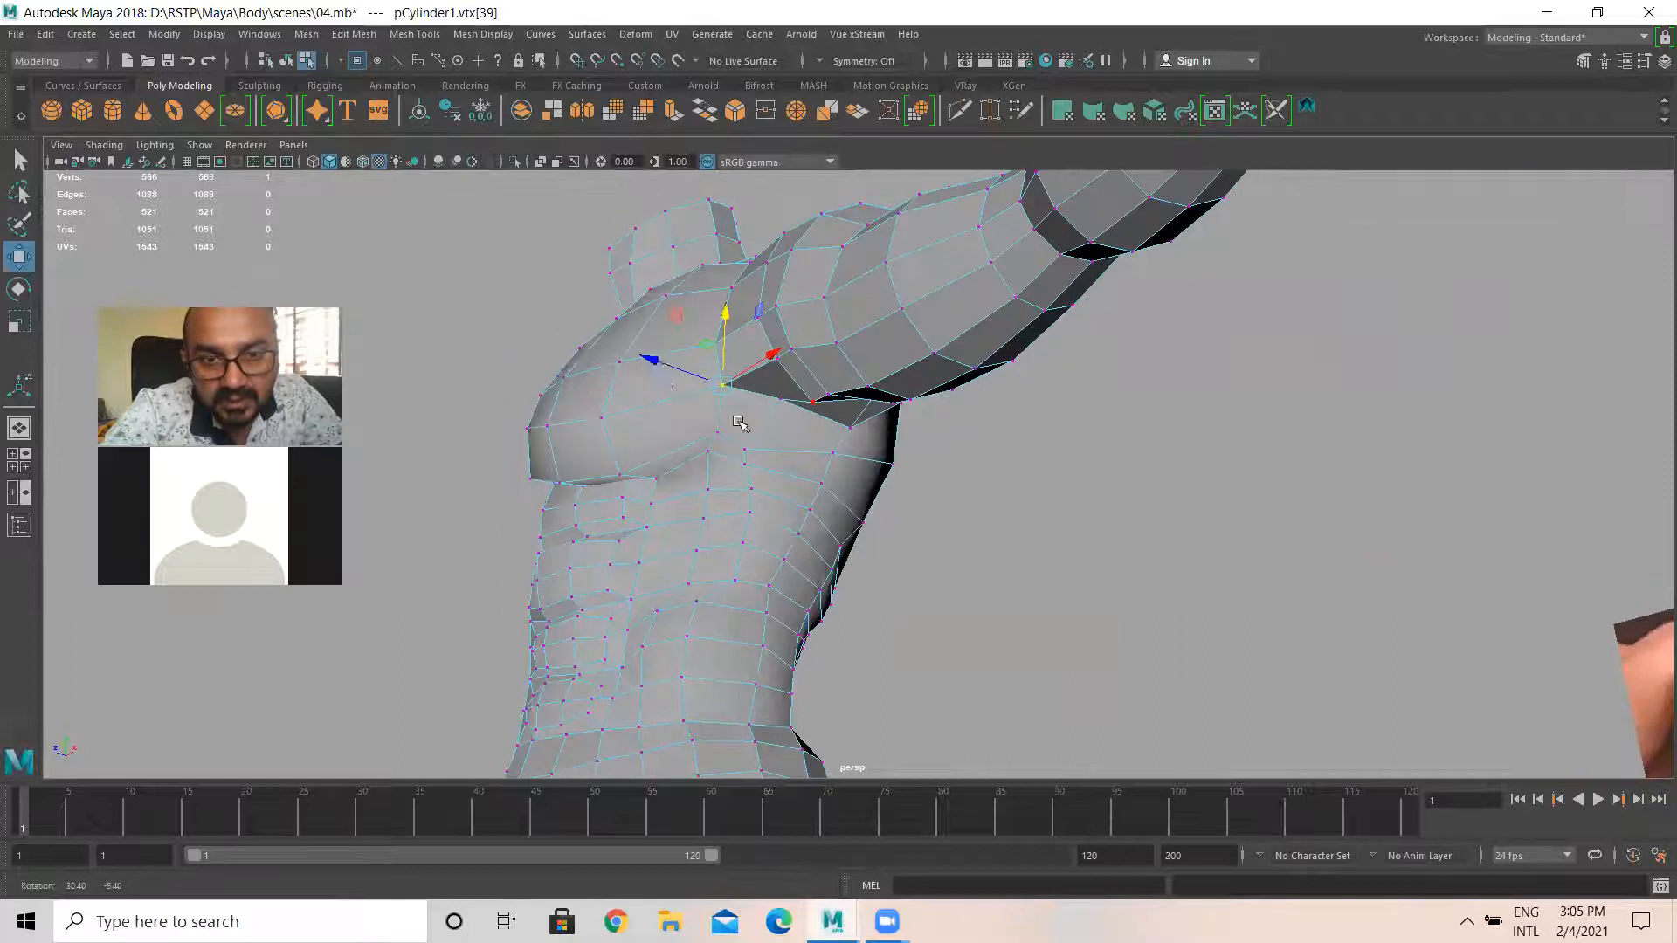
pyautogui.moveTo(647, 361); pyautogui.dragTo(895, 391)
# Adjust the front vertices of the upper-arm loops near the shoulder, moving them along X to even the spacing
pyautogui.click(815, 400)
pyautogui.click(898, 334)
pyautogui.moveTo(959, 341); pyautogui.dragTo(957, 276)
pyautogui.click(905, 292)
pyautogui.click(900, 261)
pyautogui.press('Down')
pyautogui.press('Down')
pyautogui.press('Down')
pyautogui.press('Down')
pyautogui.moveTo(957, 440); pyautogui.dragTo(944, 439)
# Slide the underside vertices of the upper-arm loop beside the armpit along X, working from the front and the back
pyautogui.click(952, 538)
pyautogui.click(908, 446)
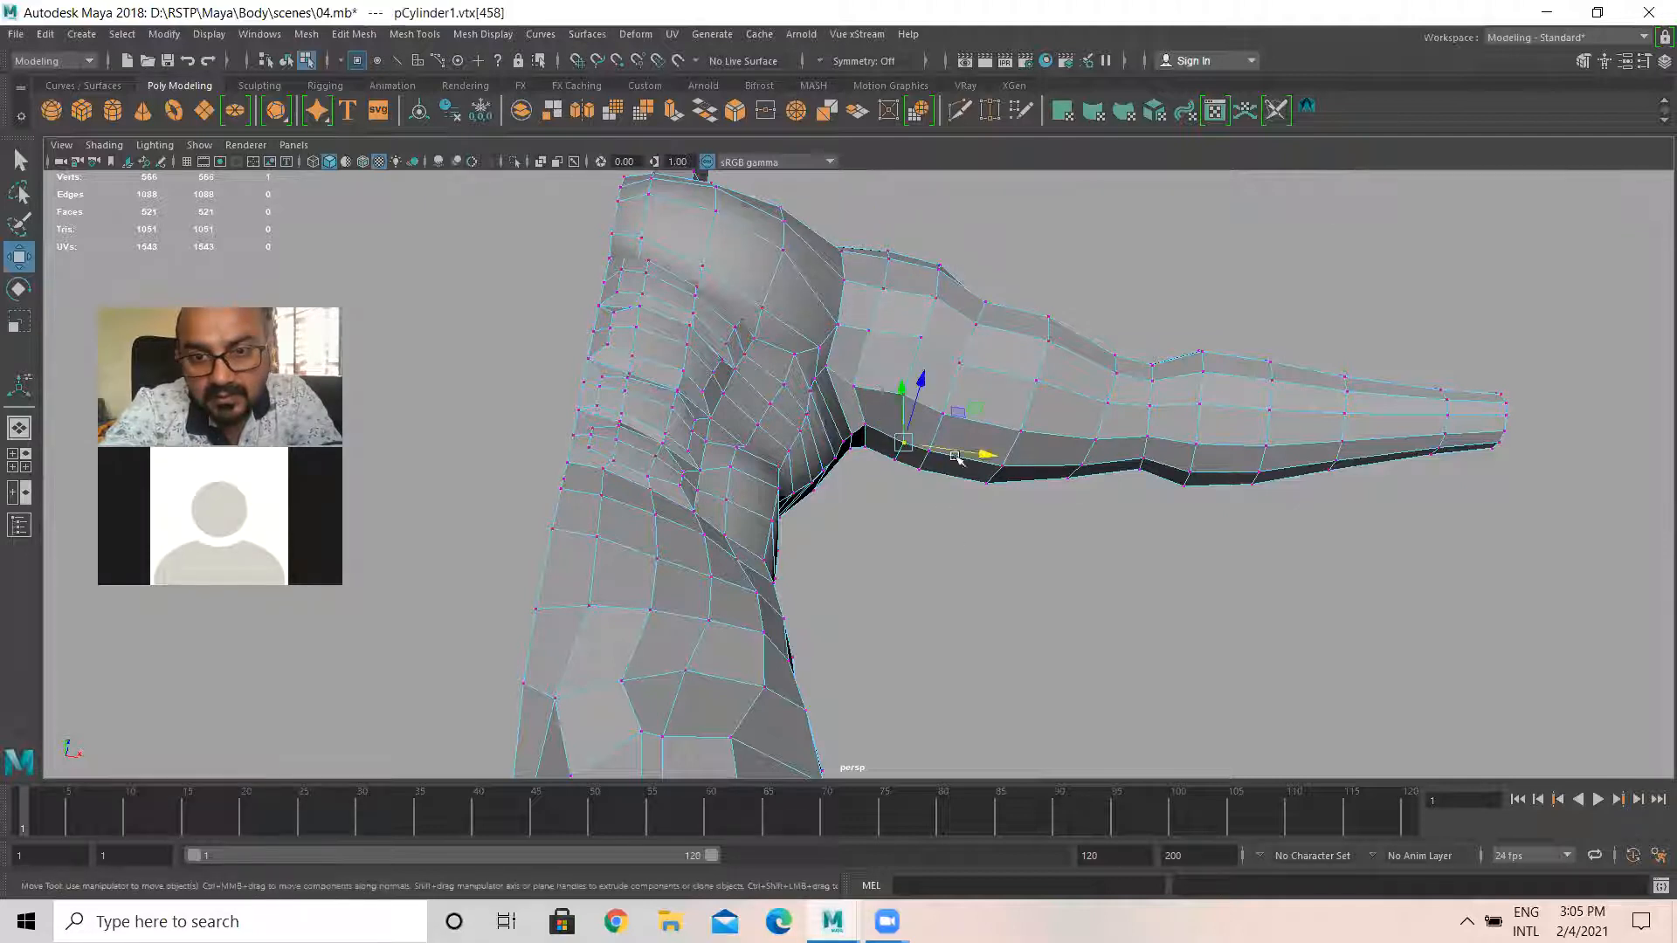
pyautogui.moveTo(981, 470); pyautogui.dragTo(959, 470)
pyautogui.keyDown('alt'); pyautogui.moveTo(1017, 398); pyautogui.dragTo(559, 470); pyautogui.keyUp('alt')
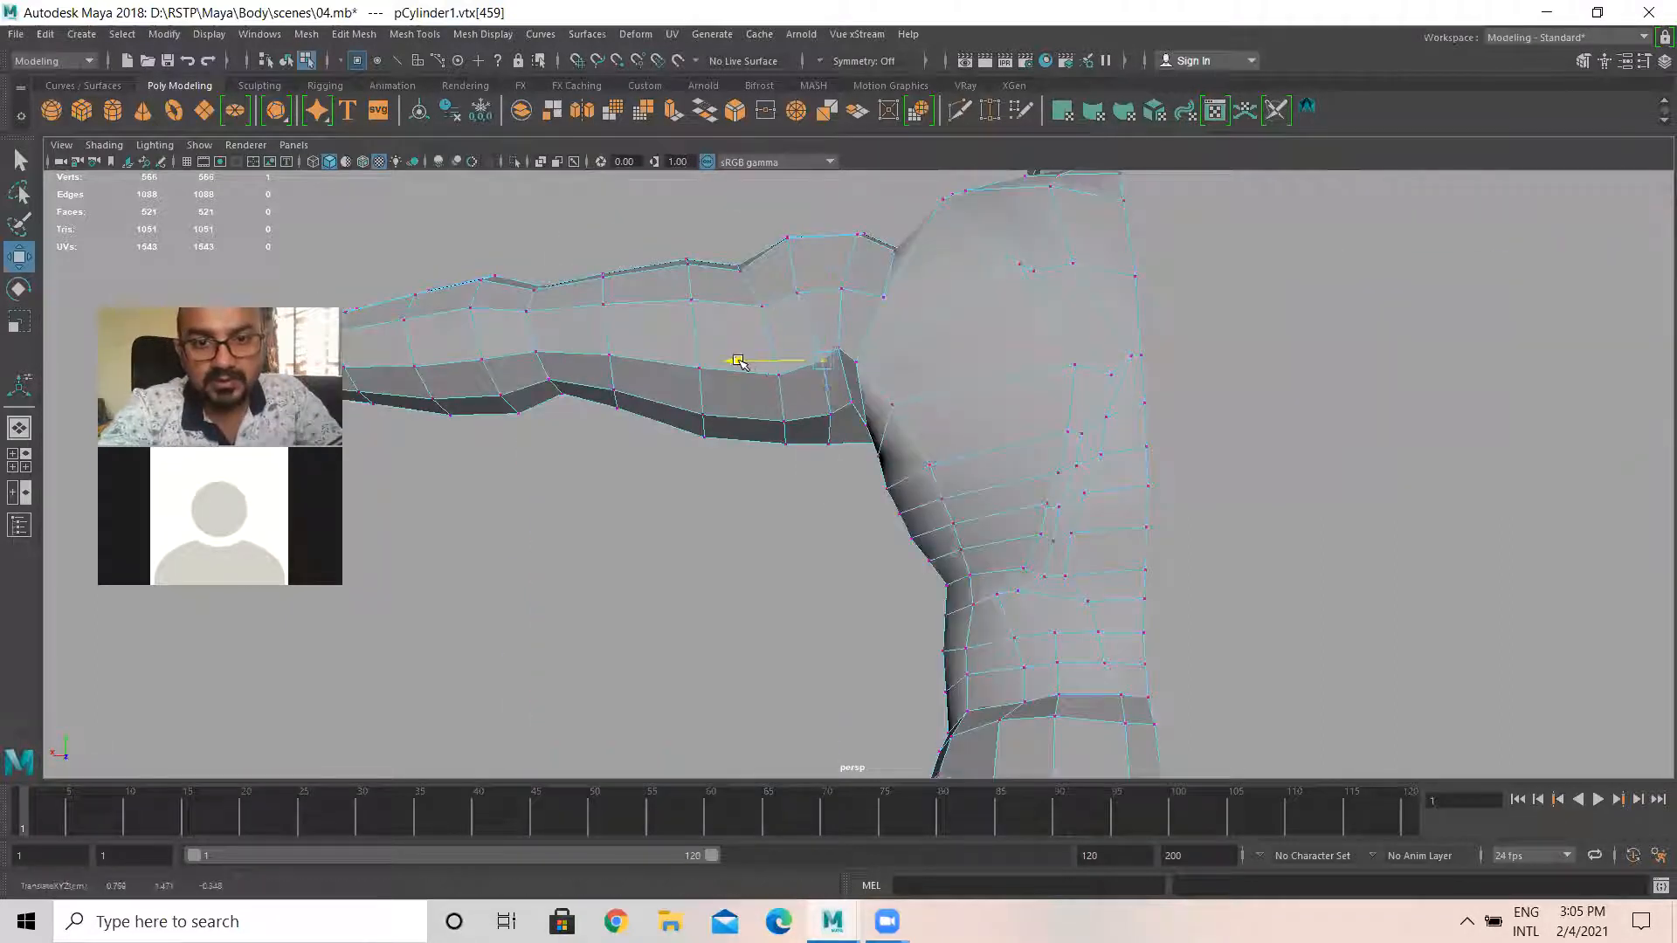
pyautogui.click(834, 487)
pyautogui.click(829, 448)
pyautogui.moveTo(753, 444); pyautogui.dragTo(774, 441)
pyautogui.click(841, 439)
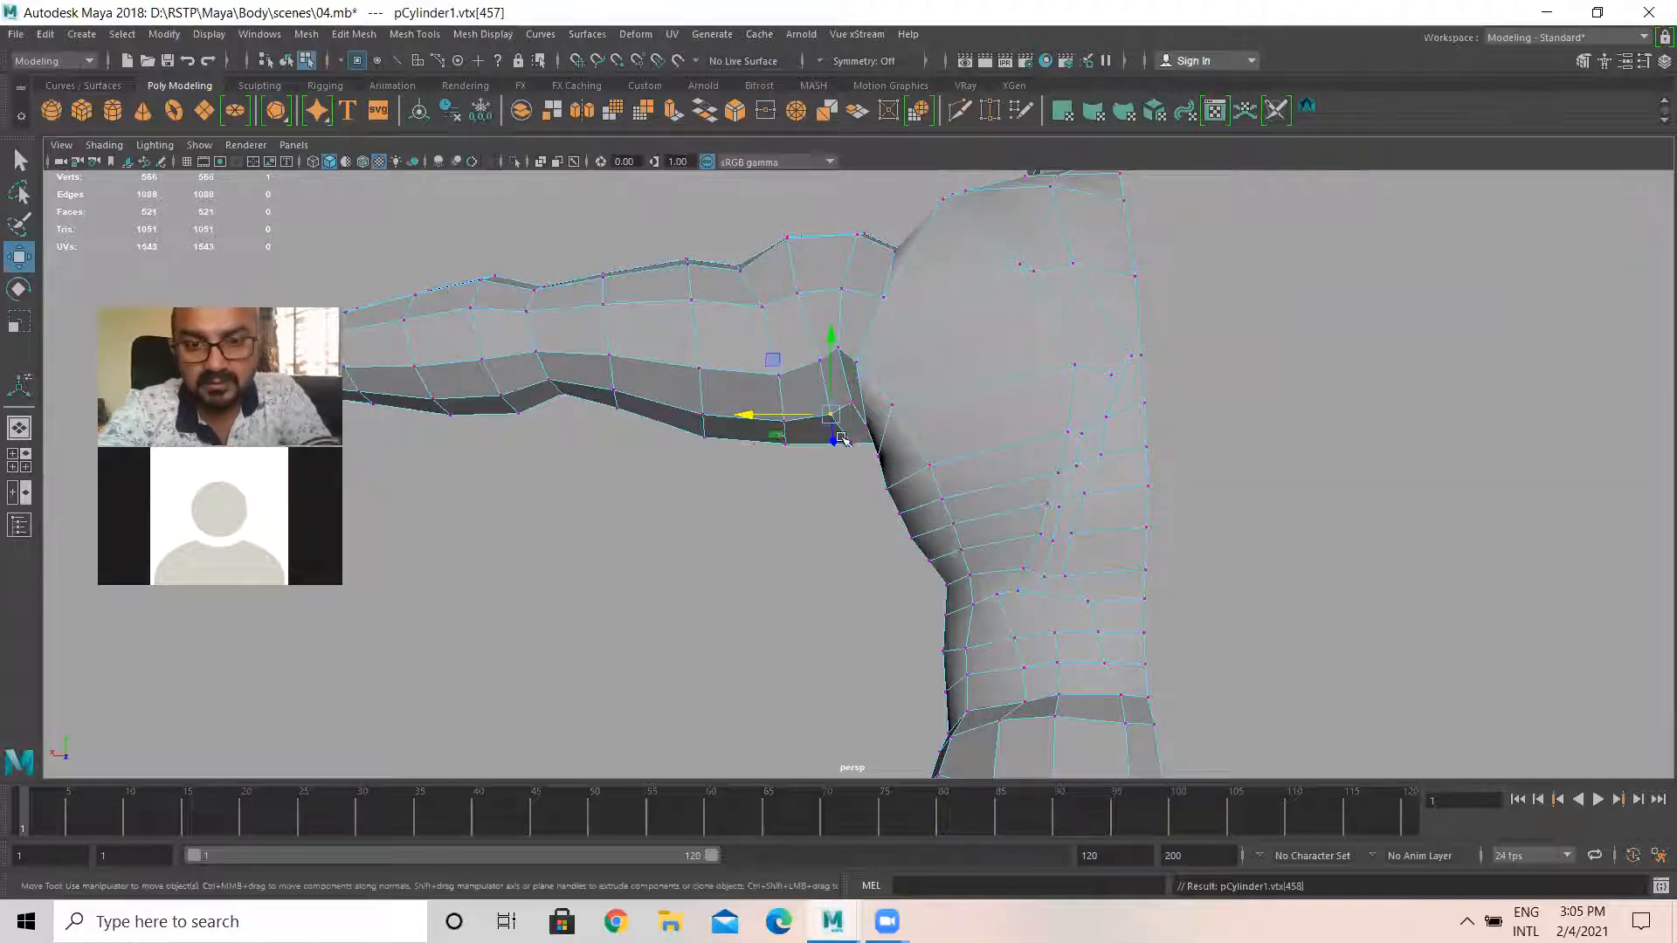
pyautogui.keyDown('alt'); pyautogui.moveTo(774, 451); pyautogui.dragTo(1007, 359); pyautogui.keyUp('alt')
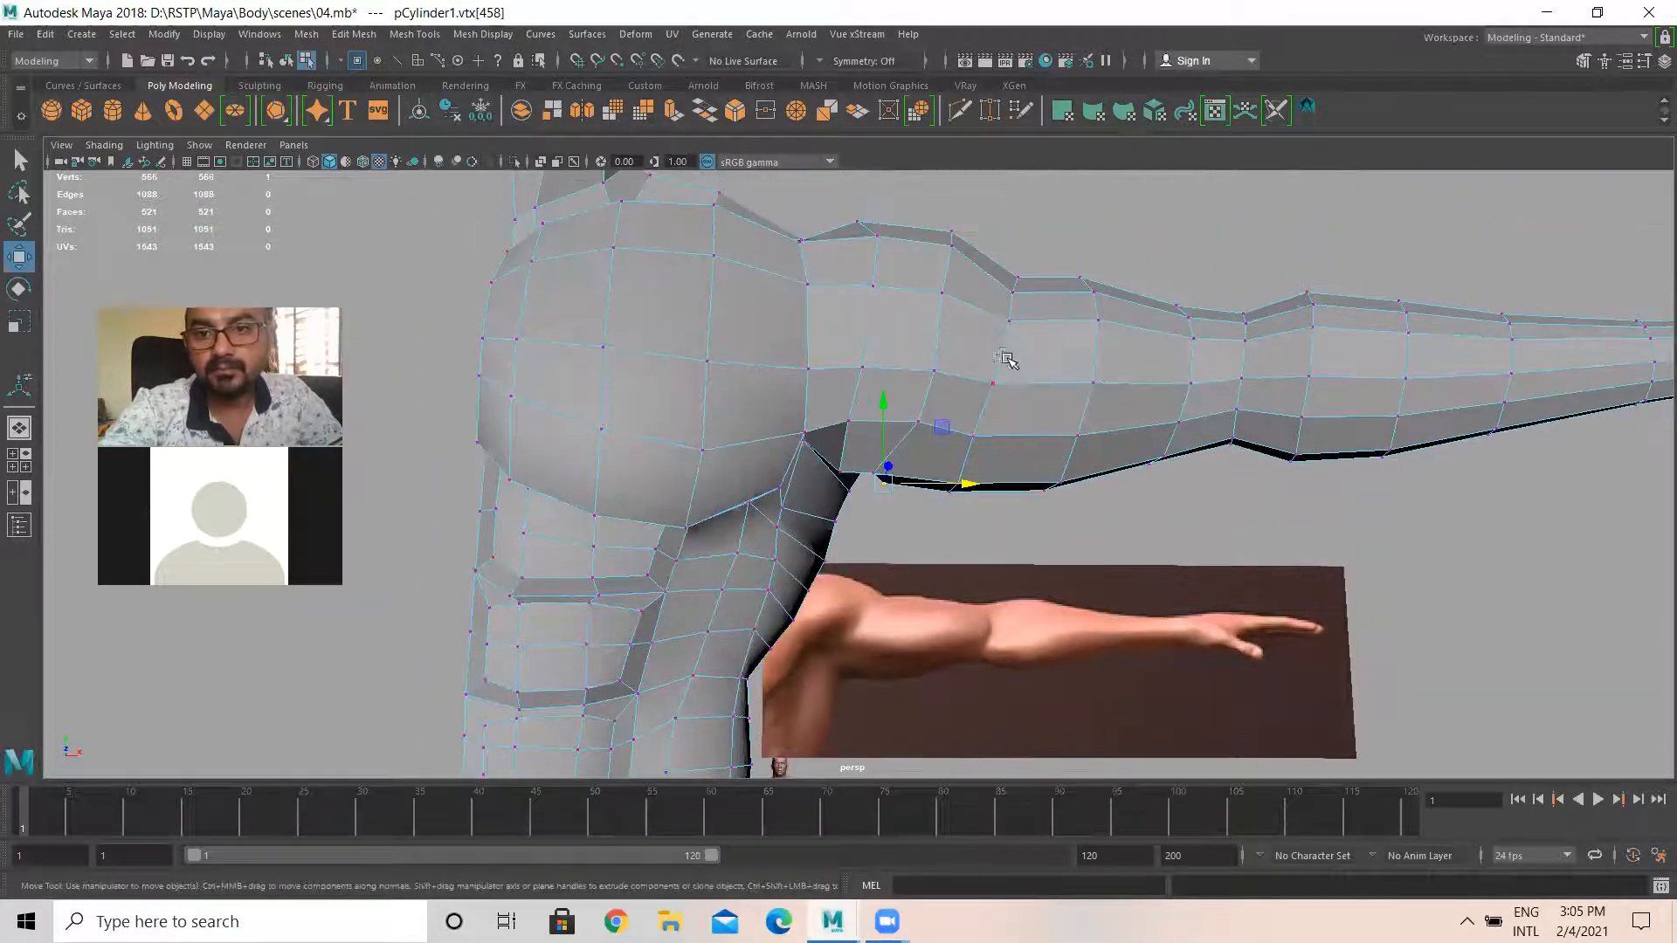
# Move the front and lower vertices of the upper-arm loops along X toward the shoulder, slanting the loops toward the armpit
pyautogui.click(1013, 318)
pyautogui.click(942, 292)
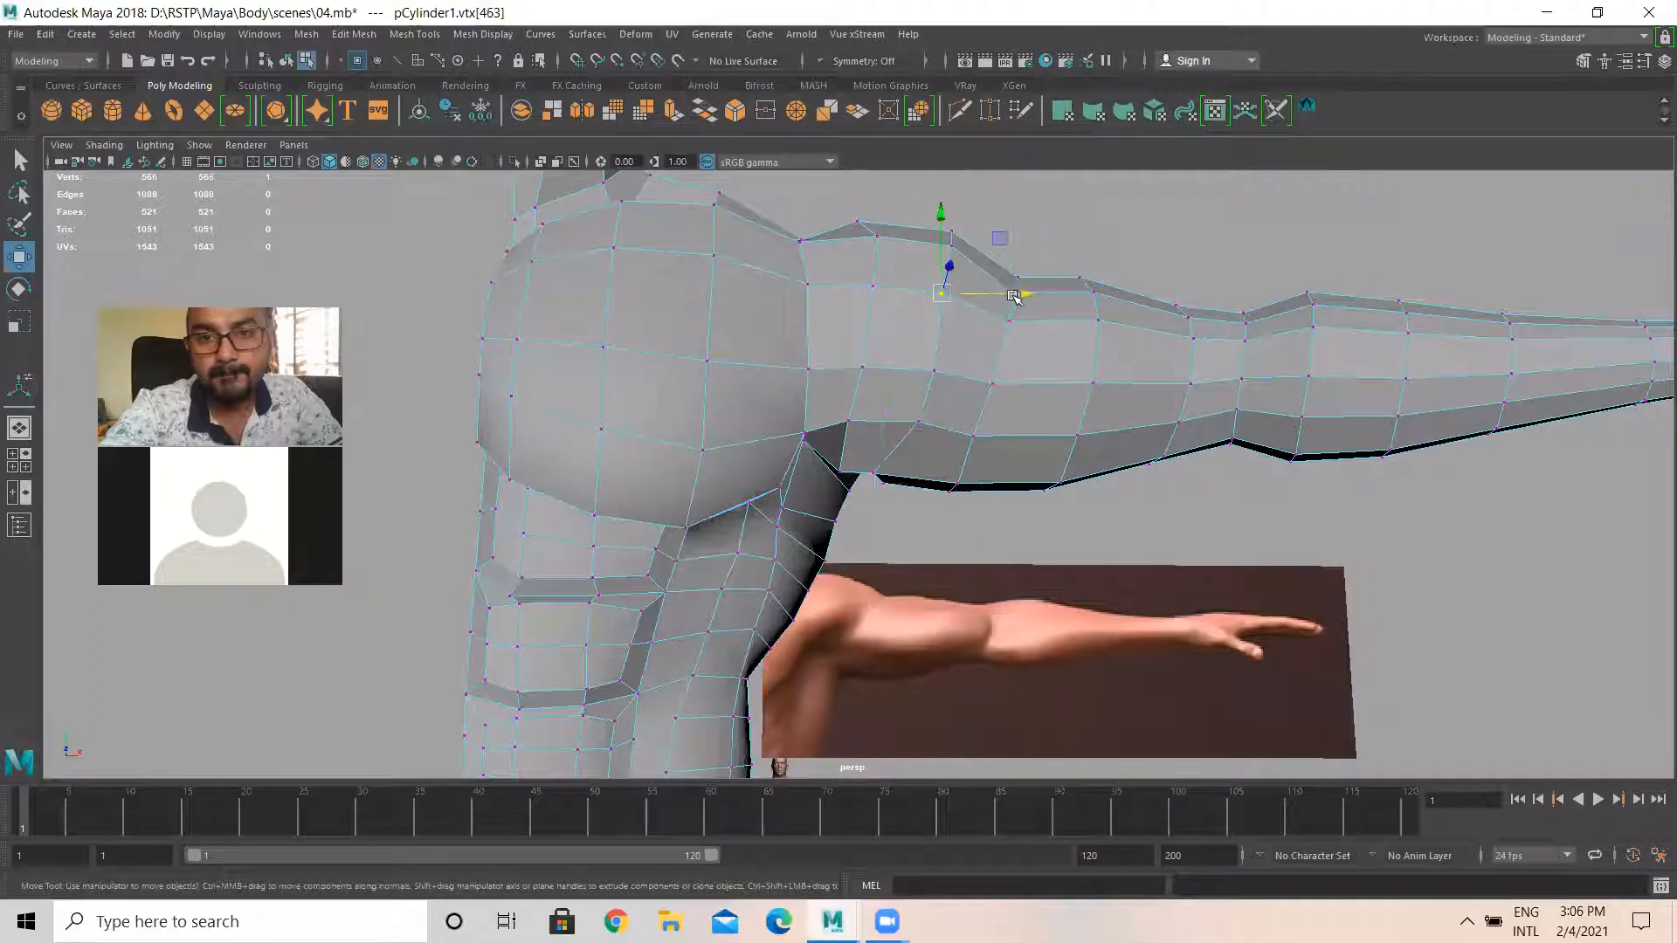
pyautogui.click(1008, 321)
pyautogui.moveTo(1076, 326); pyautogui.dragTo(1067, 316)
pyautogui.press('Left')
pyautogui.press('Down')
pyautogui.press('Right')
pyautogui.moveTo(1075, 385); pyautogui.dragTo(1051, 387)
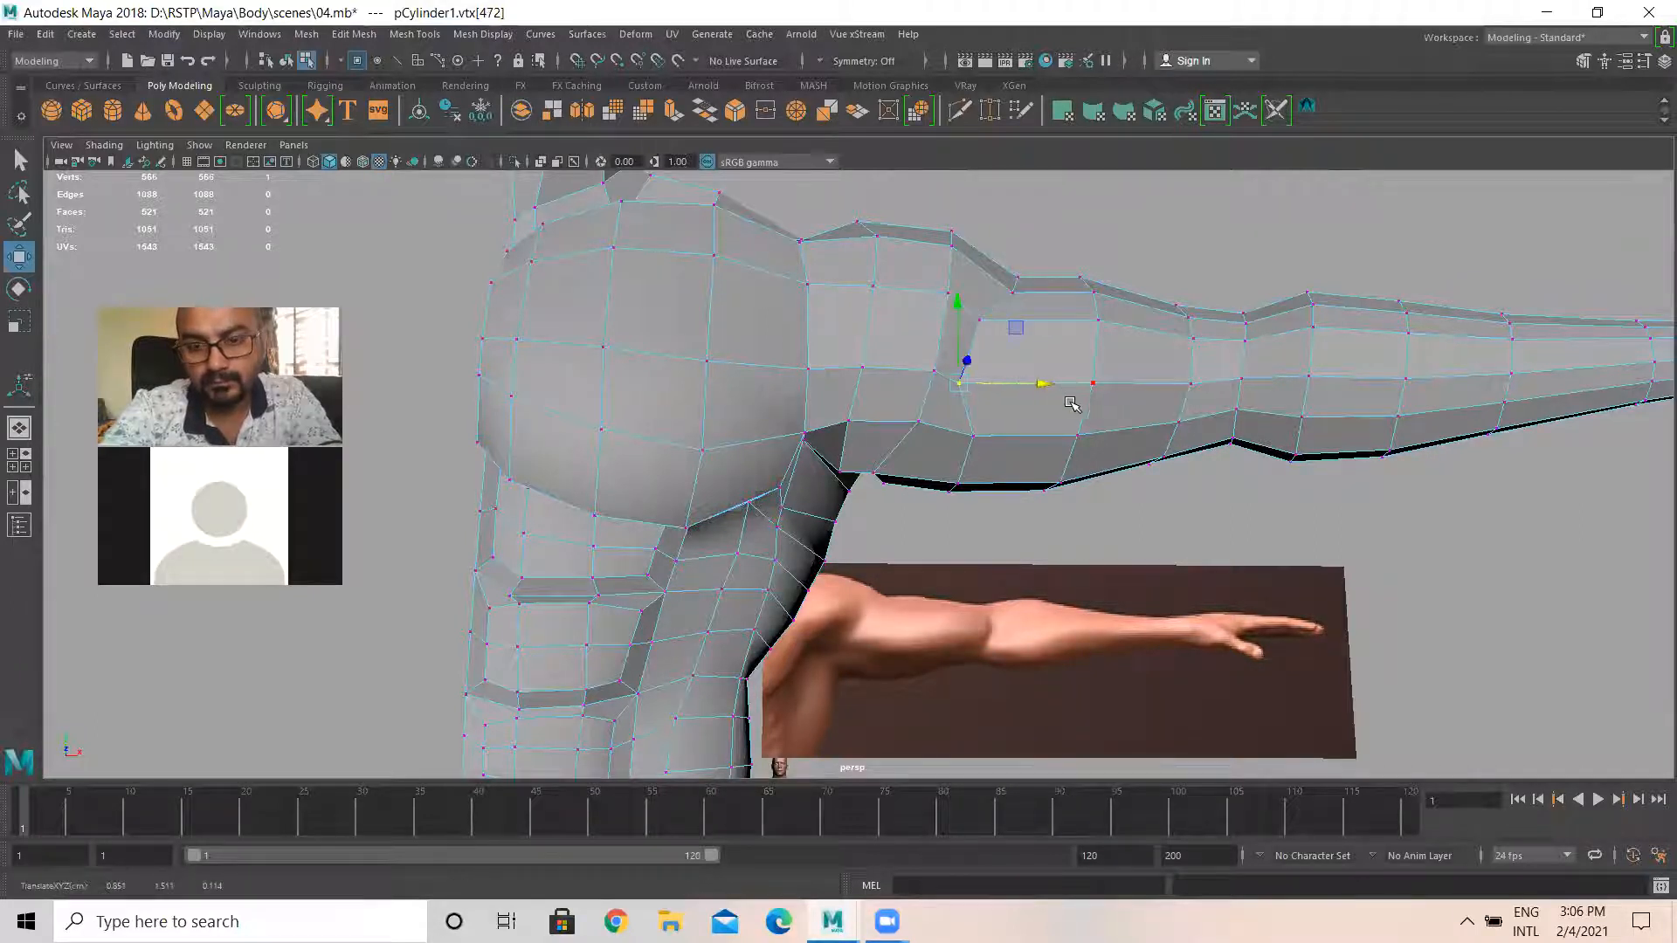
pyautogui.press('Down')
pyautogui.press('Down')
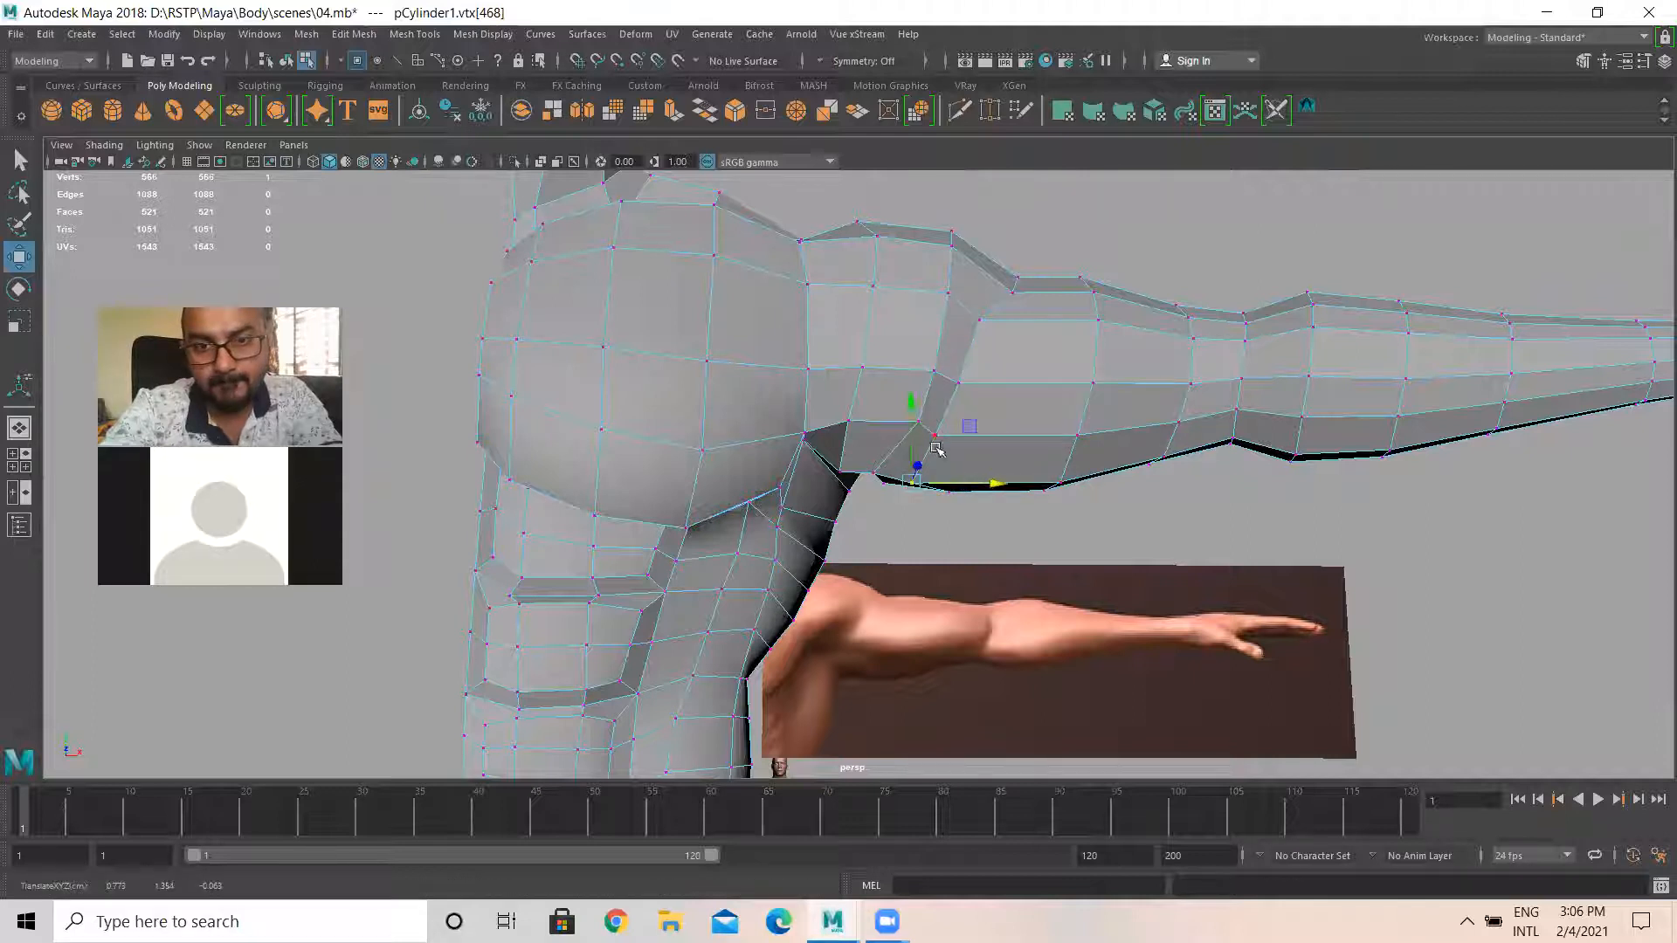
pyautogui.moveTo(910, 406); pyautogui.dragTo(911, 396)
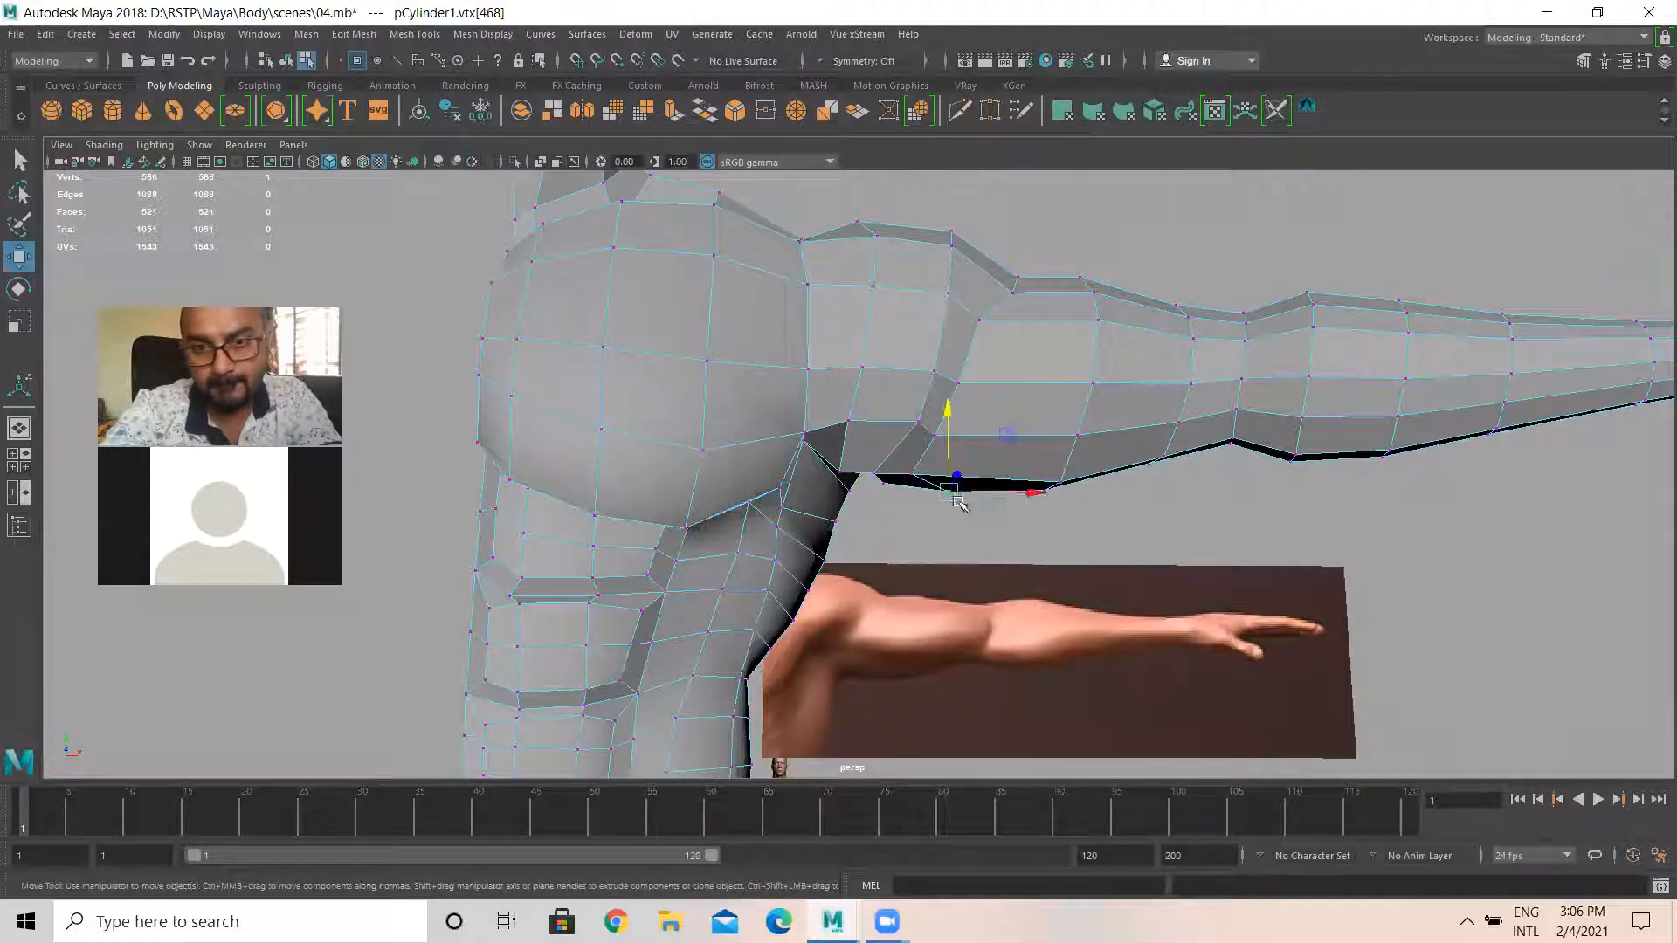
# Raise the underside vertices of the upper-arm loops beside the armpit and shift them slightly along X
pyautogui.press('Down')
pyautogui.moveTo(907, 416); pyautogui.dragTo(838, 374)
pyautogui.click(872, 473)
pyautogui.press('Up')
pyautogui.click(839, 470)
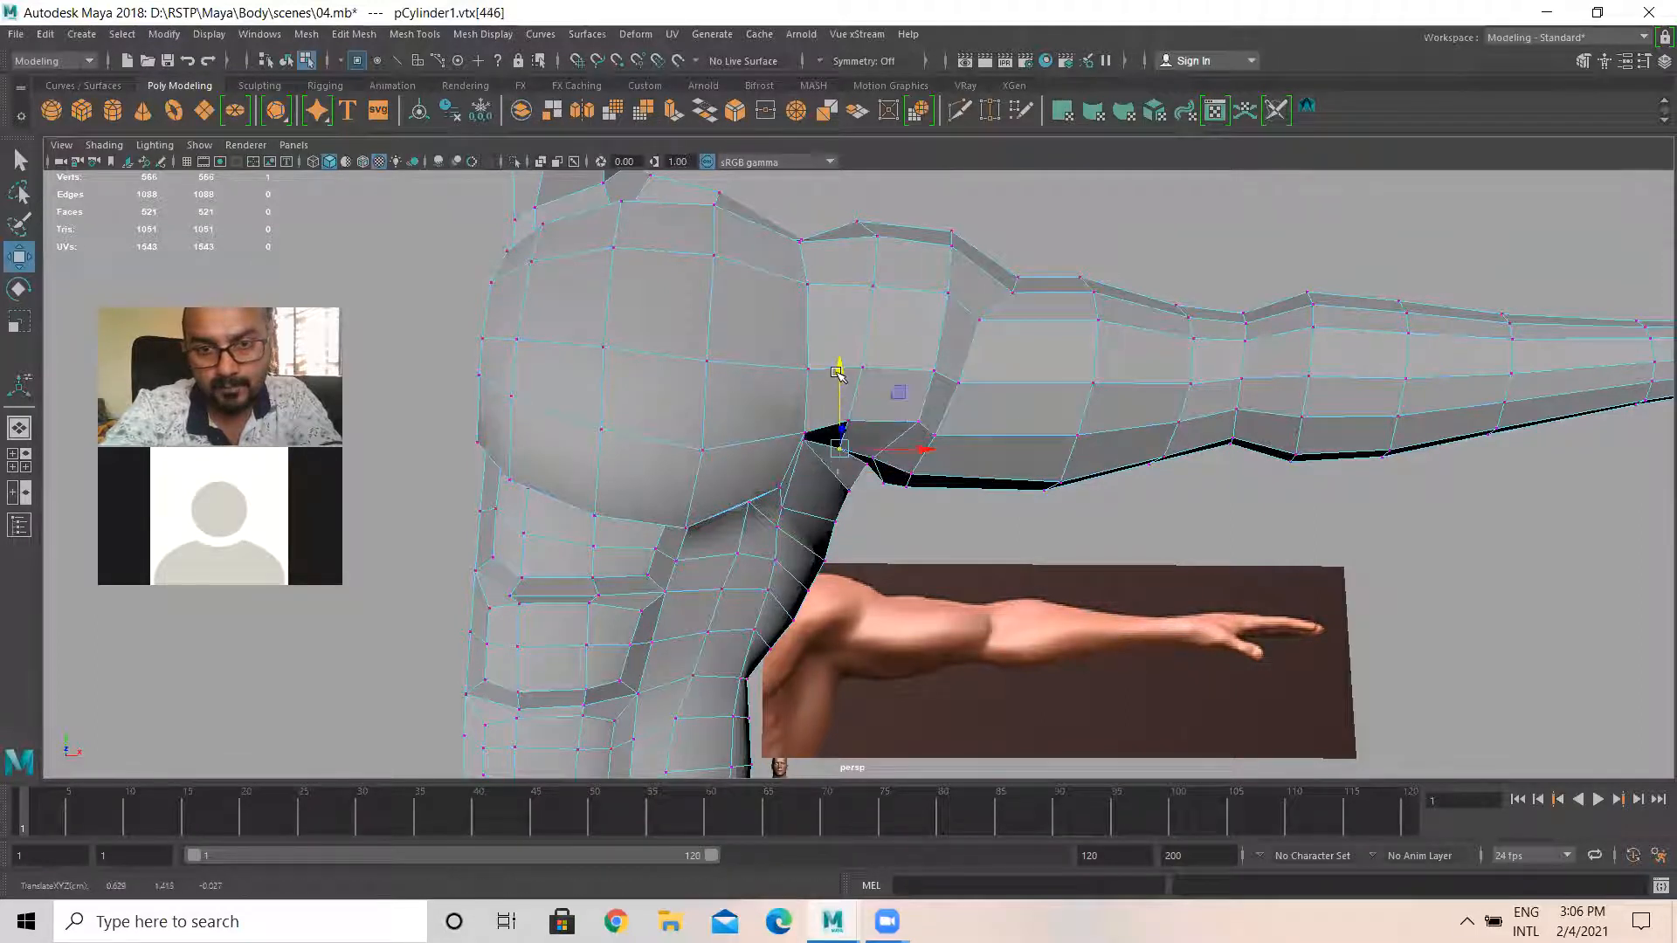
pyautogui.click(945, 563)
pyautogui.click(883, 481)
pyautogui.moveTo(944, 483); pyautogui.dragTo(933, 483)
pyautogui.moveTo(870, 404); pyautogui.dragTo(870, 389)
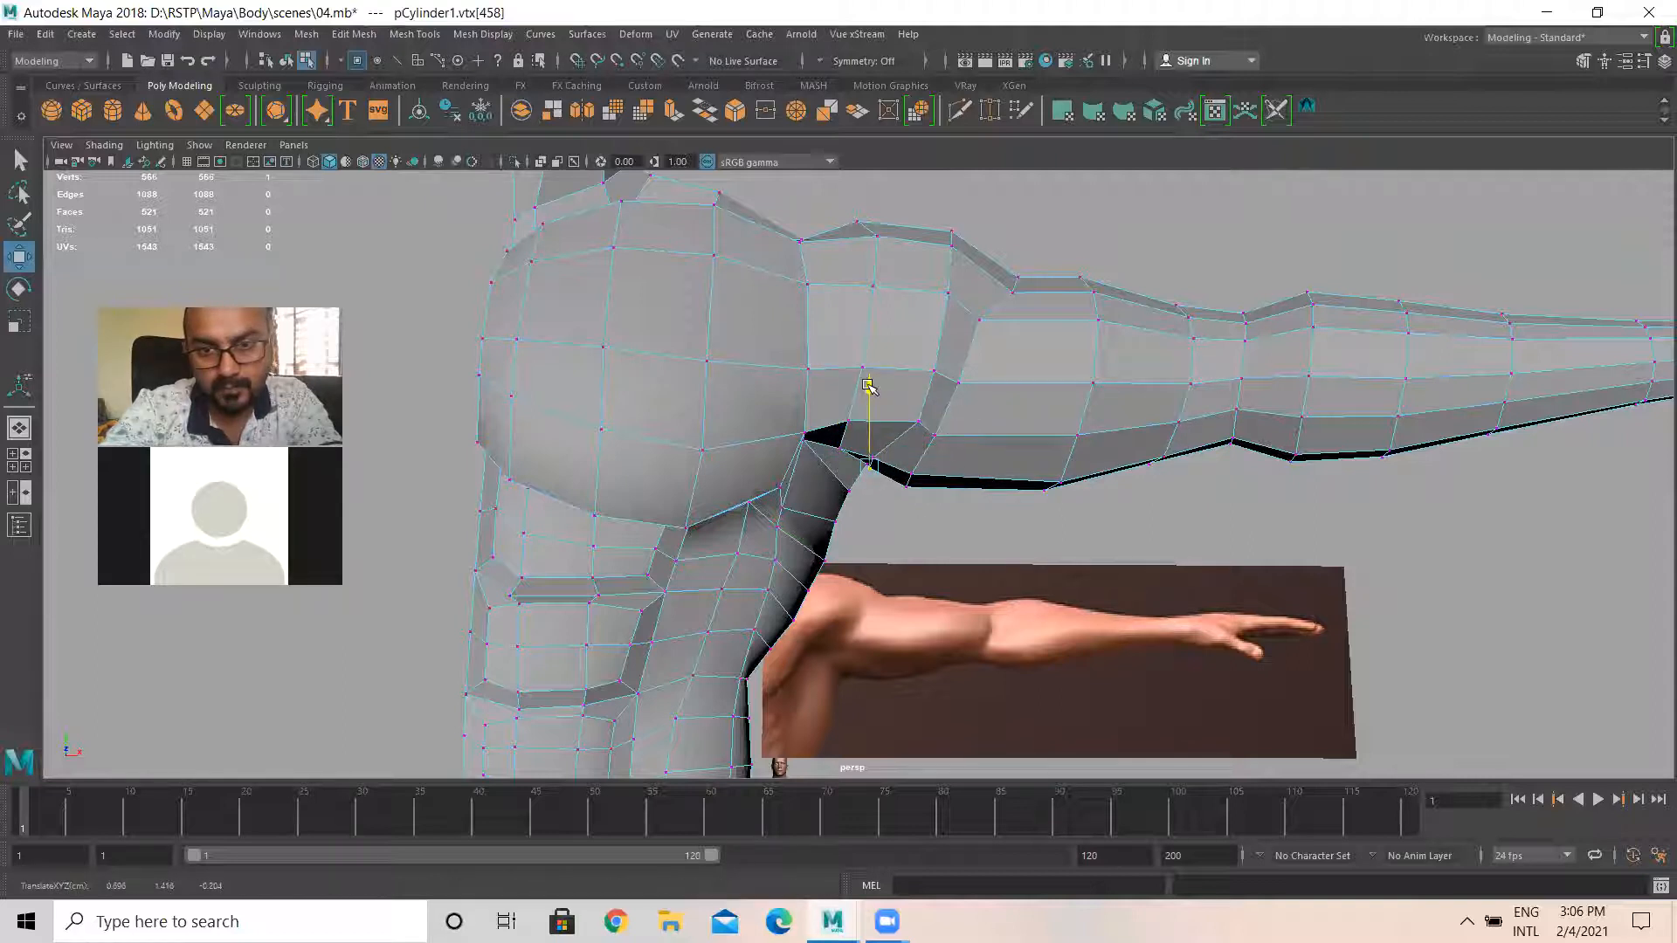
# Move the front and upper vertices where the upper arm meets the shoulder, pulling the upper loop vertices toward the shoulder along X
pyautogui.click(931, 375)
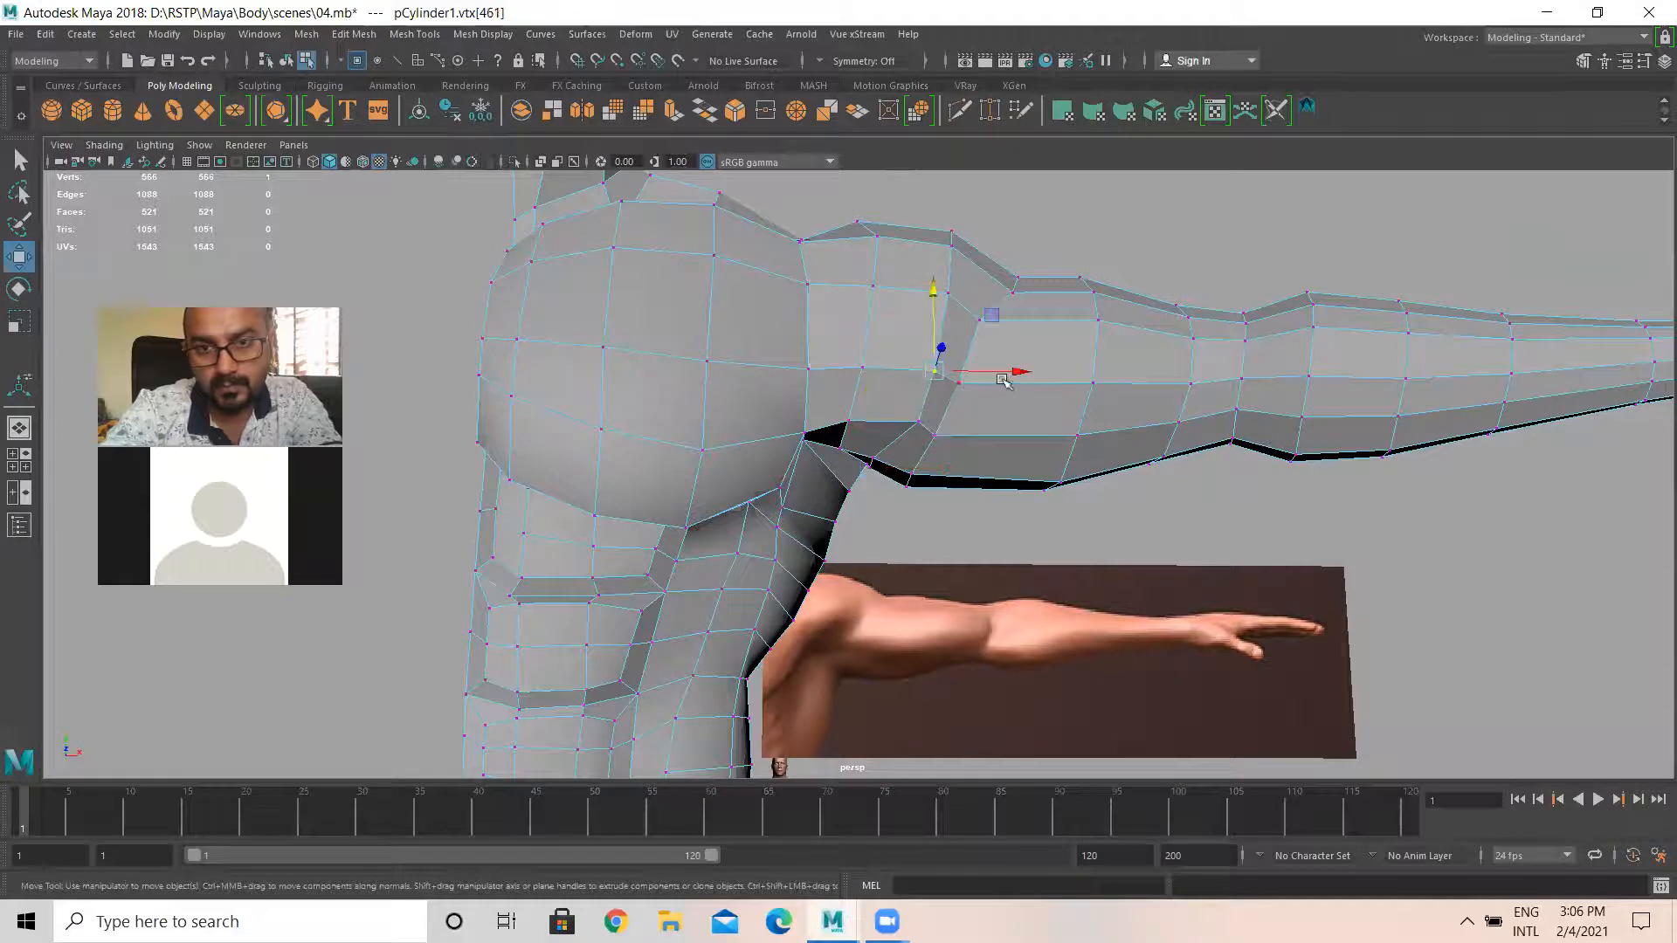
pyautogui.click(1018, 291)
pyautogui.moveTo(1083, 293)
pyautogui.mouseDown()
pyautogui.moveTo(1063, 294)
pyautogui.moveTo(1078, 266)
pyautogui.mouseUp()
pyautogui.click(1017, 277)
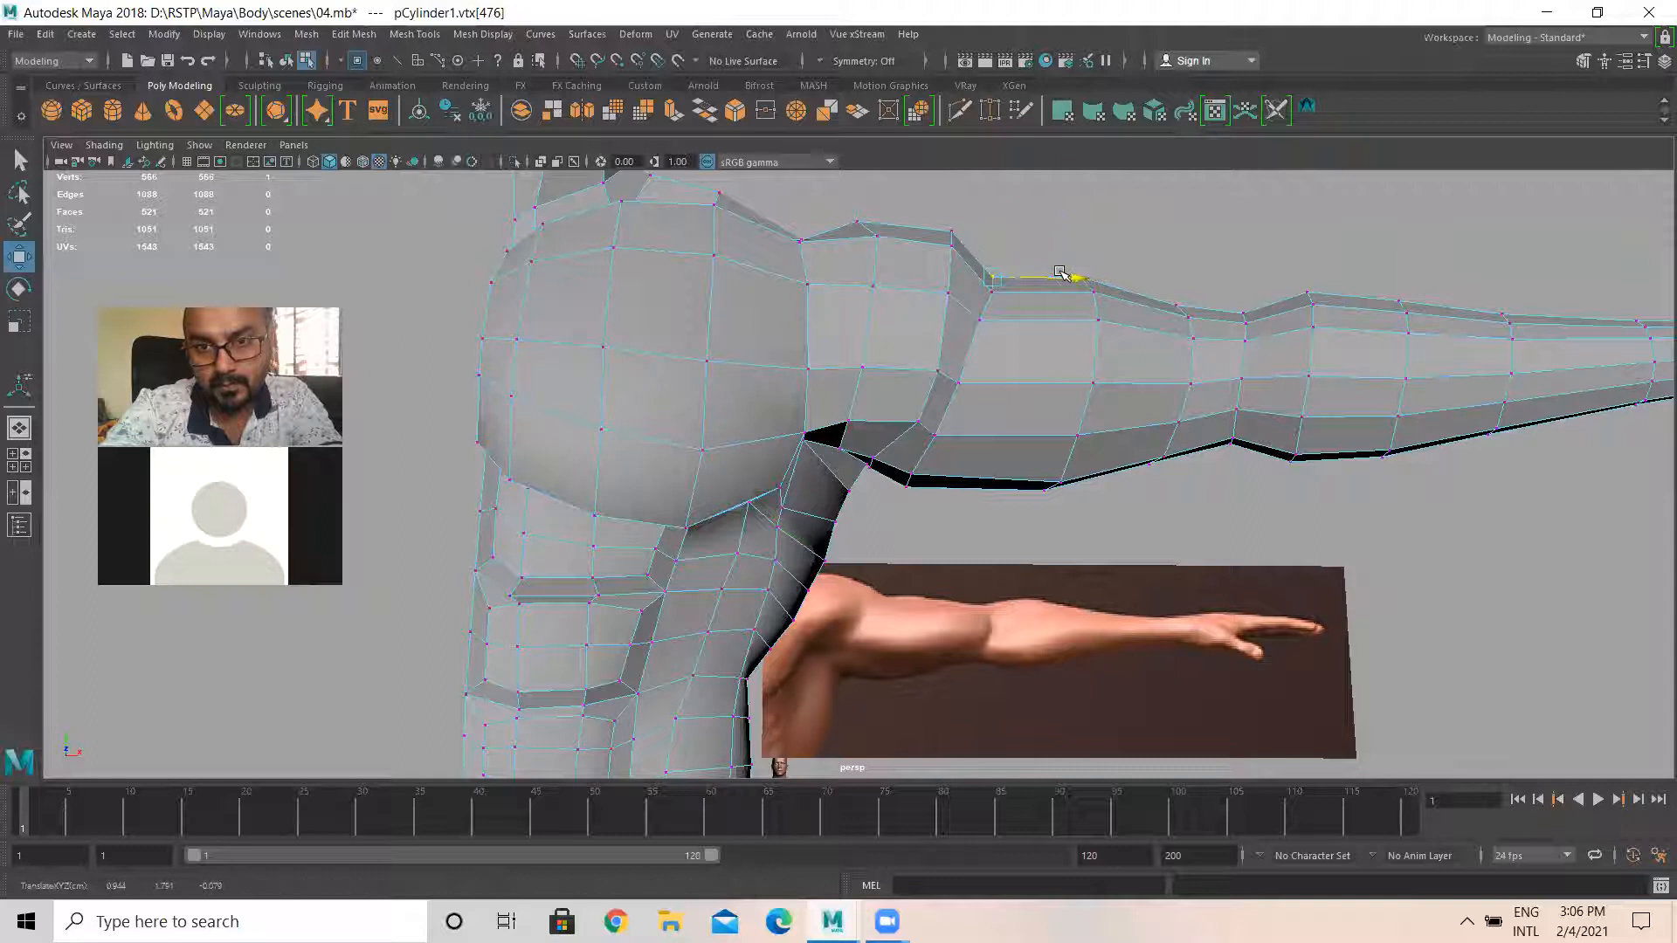
pyautogui.click(1124, 239)
pyautogui.moveTo(972, 259); pyautogui.dragTo(972, 260)
pyautogui.moveTo(953, 197); pyautogui.dragTo(953, 208)
pyautogui.moveTo(834, 206)
pyautogui.mouseDown()
pyautogui.moveTo(900, 255)
pyautogui.moveTo(863, 194)
pyautogui.mouseUp()
# In the front view, align the top shoulder vertices with the reference outline and adjust the vertices of the loop below them
pyautogui.press('space')
pyautogui.press('space')
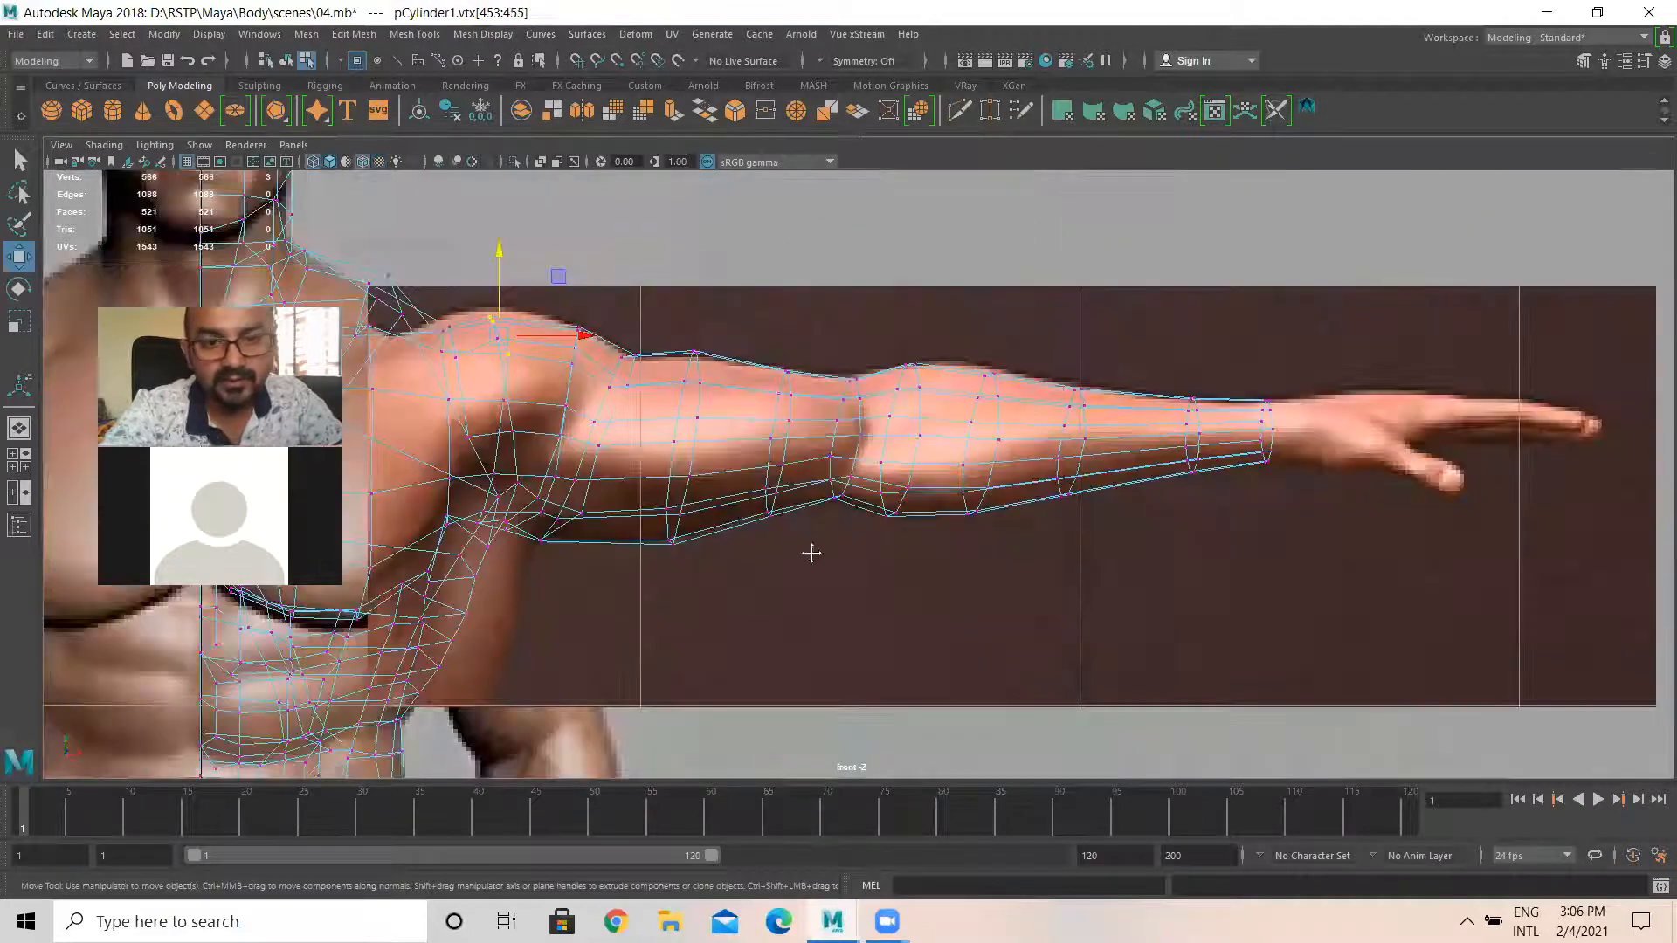
pyautogui.click(712, 316)
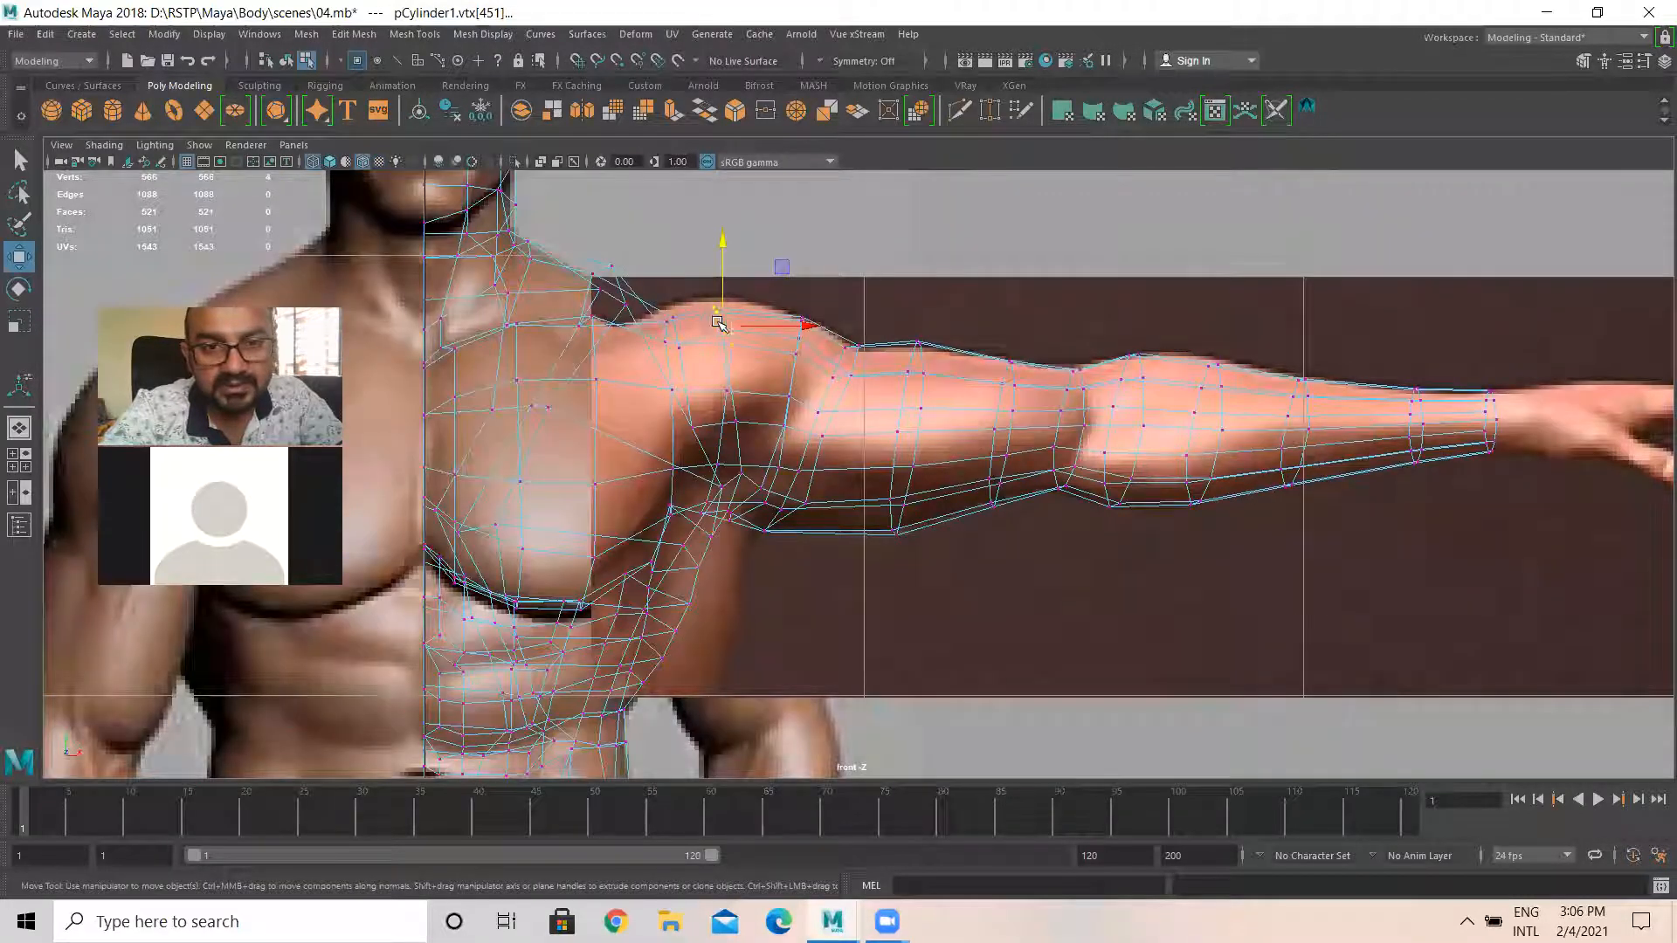
pyautogui.click(793, 313)
pyautogui.moveTo(790, 319); pyautogui.dragTo(775, 322)
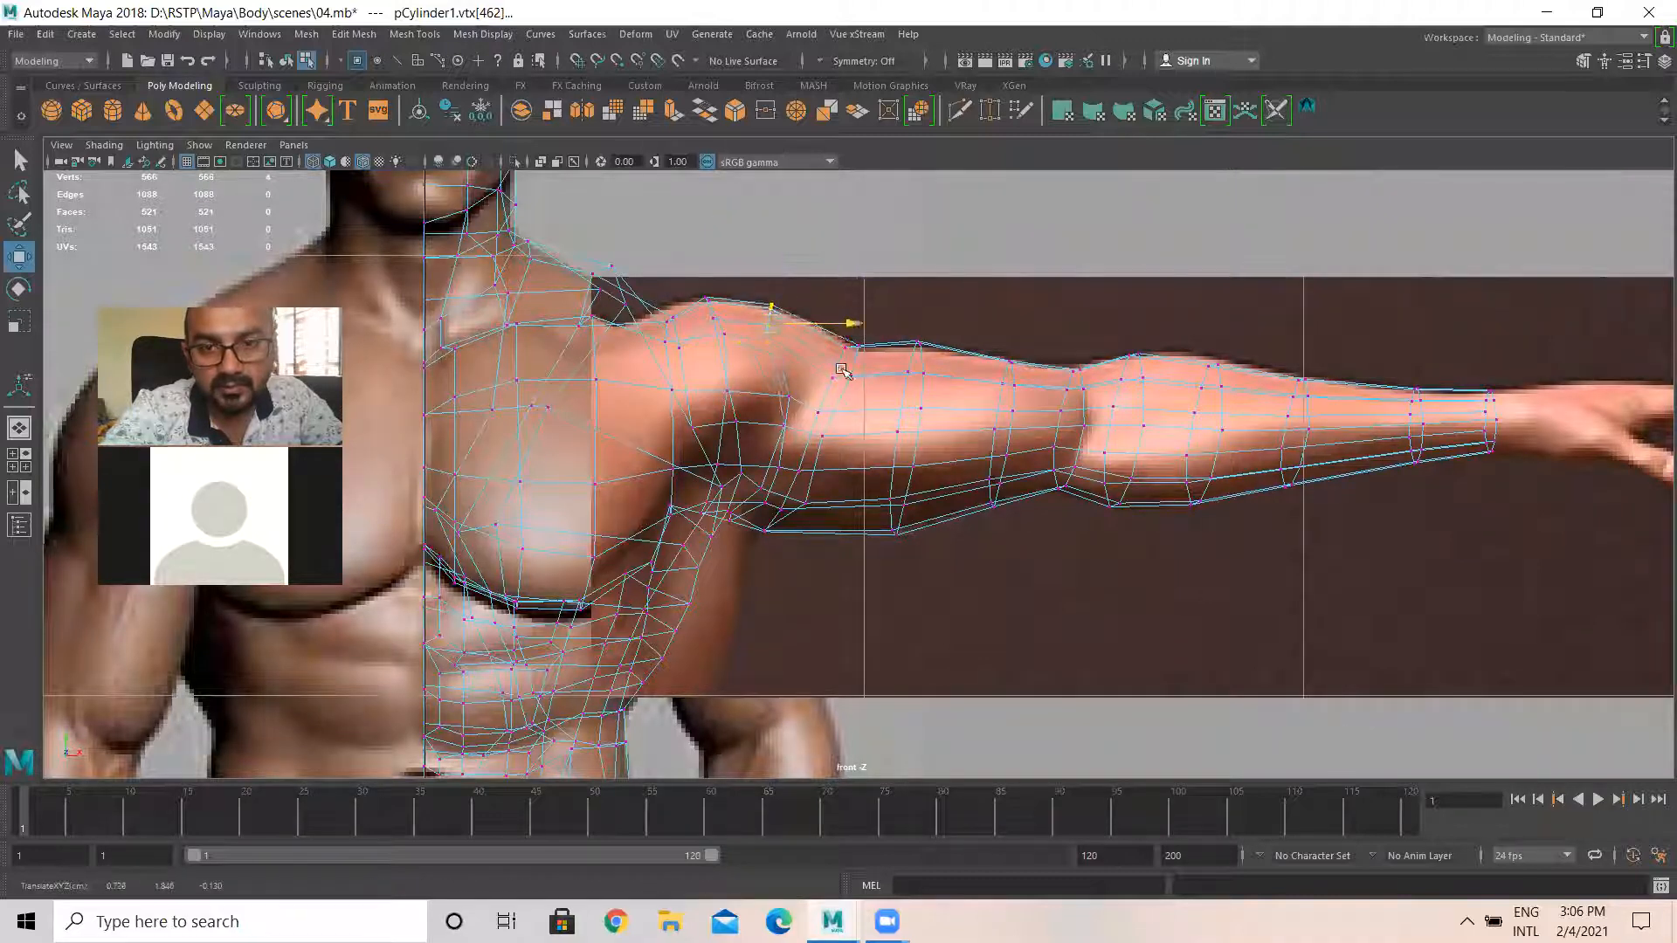
pyautogui.click(871, 385)
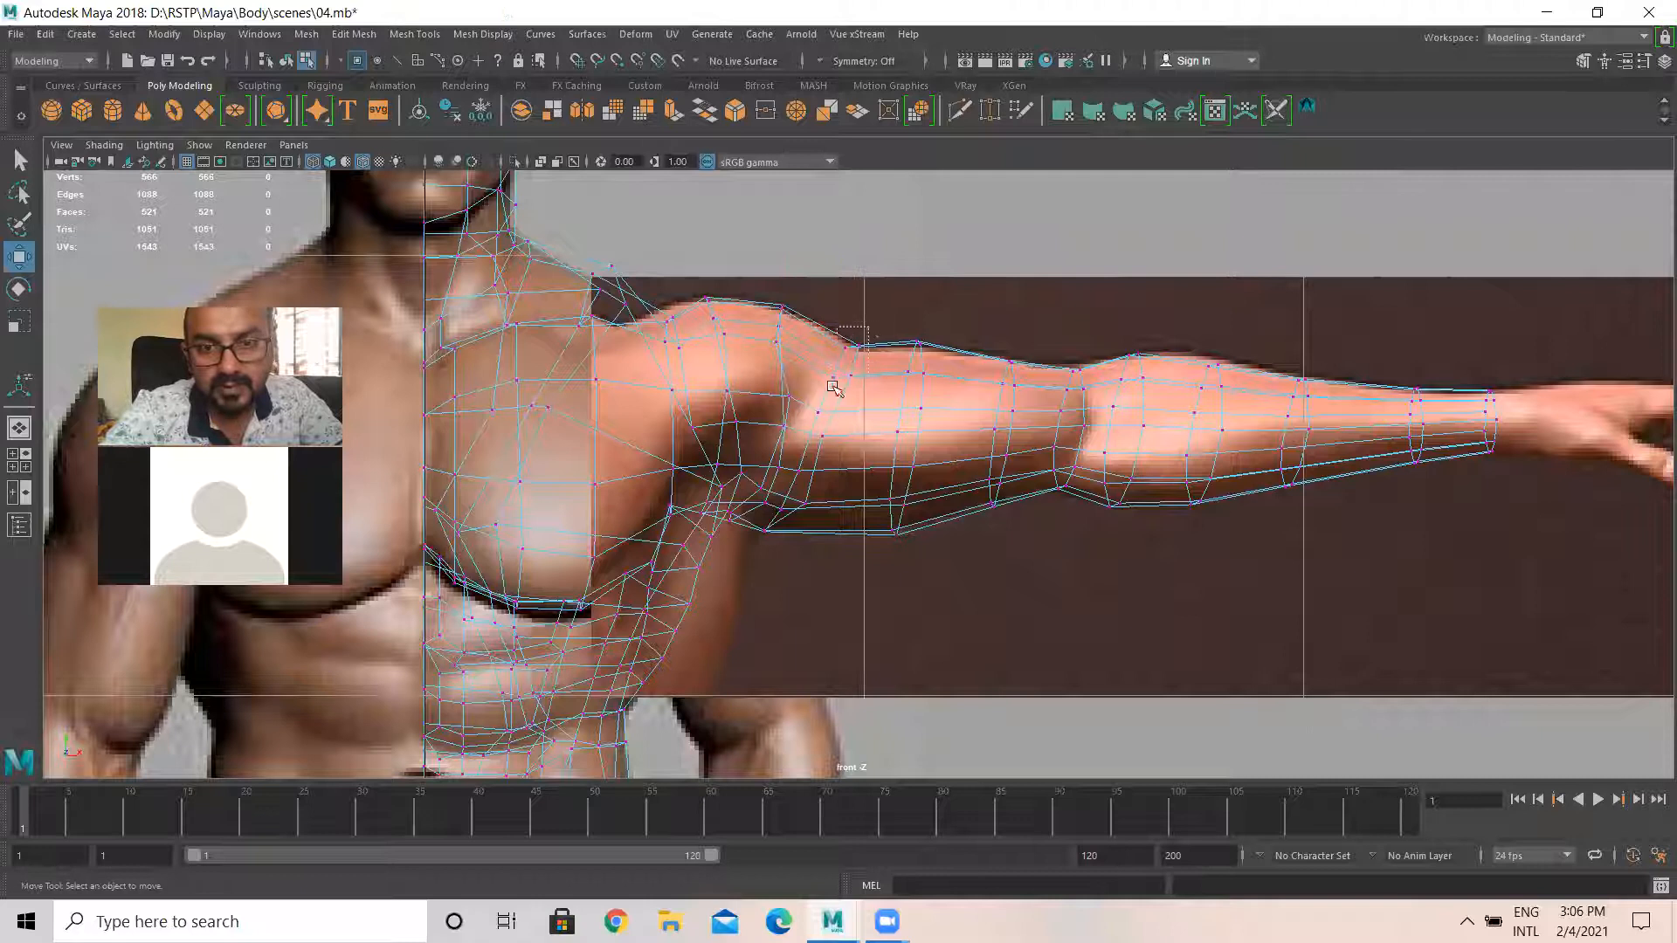
pyautogui.moveTo(869, 327); pyautogui.dragTo(833, 390)
pyautogui.moveTo(812, 519); pyautogui.dragTo(786, 487)
pyautogui.moveTo(814, 409)
pyautogui.mouseDown()
pyautogui.moveTo(833, 440)
pyautogui.moveTo(808, 421)
pyautogui.mouseUp()
pyautogui.click(775, 482)
pyautogui.click(791, 465)
# Return to the perspective view and select the twelve faces covering the front of the upper arm between shoulder and elbow
pyautogui.press('space')
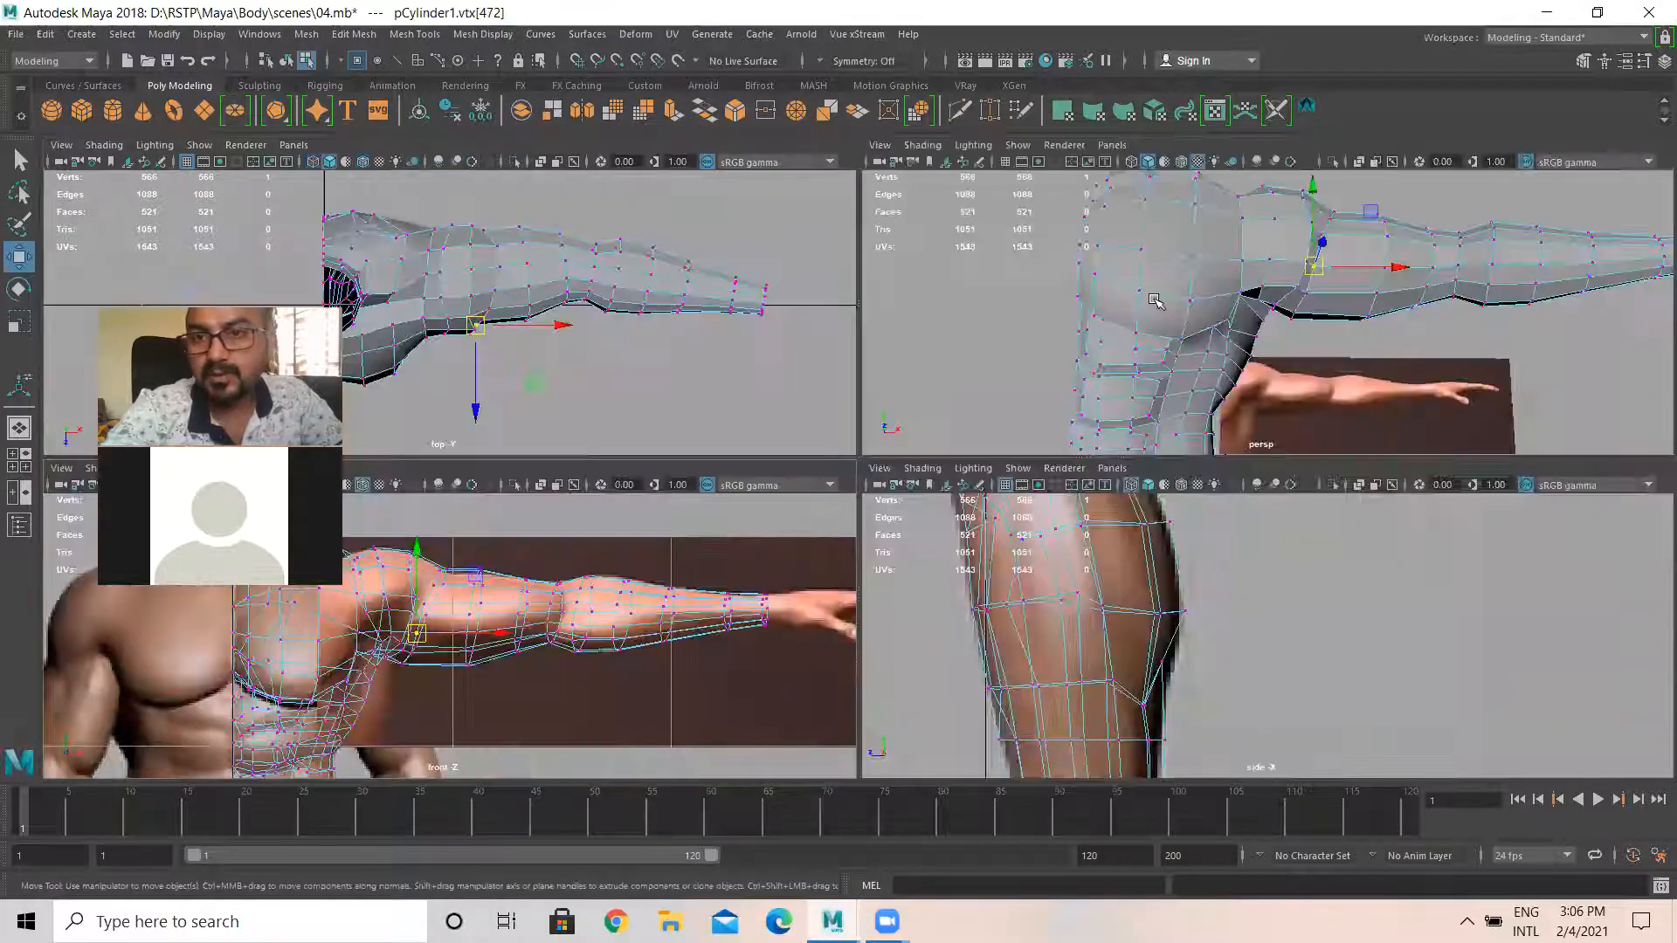
pyautogui.press('space')
pyautogui.keyDown('alt'); pyautogui.moveTo(873, 397); pyautogui.dragTo(860, 456); pyautogui.keyUp('alt')
pyautogui.moveTo(903, 308); pyautogui.dragTo(904, 356, button='right')
pyautogui.click(890, 306)
pyautogui.keyDown('shift'); pyautogui.click(872, 350); pyautogui.keyUp('shift')
pyautogui.keyDown('shift'); pyautogui.click(848, 421); pyautogui.keyUp('shift')
pyautogui.keyDown('shift'); pyautogui.click(841, 452); pyautogui.keyUp('shift')
pyautogui.keyDown('shift'); pyautogui.click(939, 444); pyautogui.keyUp('shift')
pyautogui.keyDown('shift'); pyautogui.click(979, 399); pyautogui.keyUp('shift')
pyautogui.keyDown('shift'); pyautogui.click(991, 359); pyautogui.keyUp('shift')
pyautogui.keyDown('shift'); pyautogui.click(1001, 320); pyautogui.keyUp('shift')
pyautogui.keyDown('shift'); pyautogui.click(1054, 324); pyautogui.keyUp('shift')
pyautogui.keyDown('shift'); pyautogui.click(1059, 375); pyautogui.keyUp('shift')
pyautogui.keyDown('shift'); pyautogui.click(1060, 397); pyautogui.keyUp('shift')
pyautogui.keyDown('shift'); pyautogui.click(1058, 427); pyautogui.keyUp('shift')
# Extrude the selected upper-arm faces, scale them slightly inward and move them outward from the front of the arm
pyautogui.keyDown('alt'); pyautogui.moveTo(1275, 387); pyautogui.dragTo(1034, 477); pyautogui.keyUp('alt')
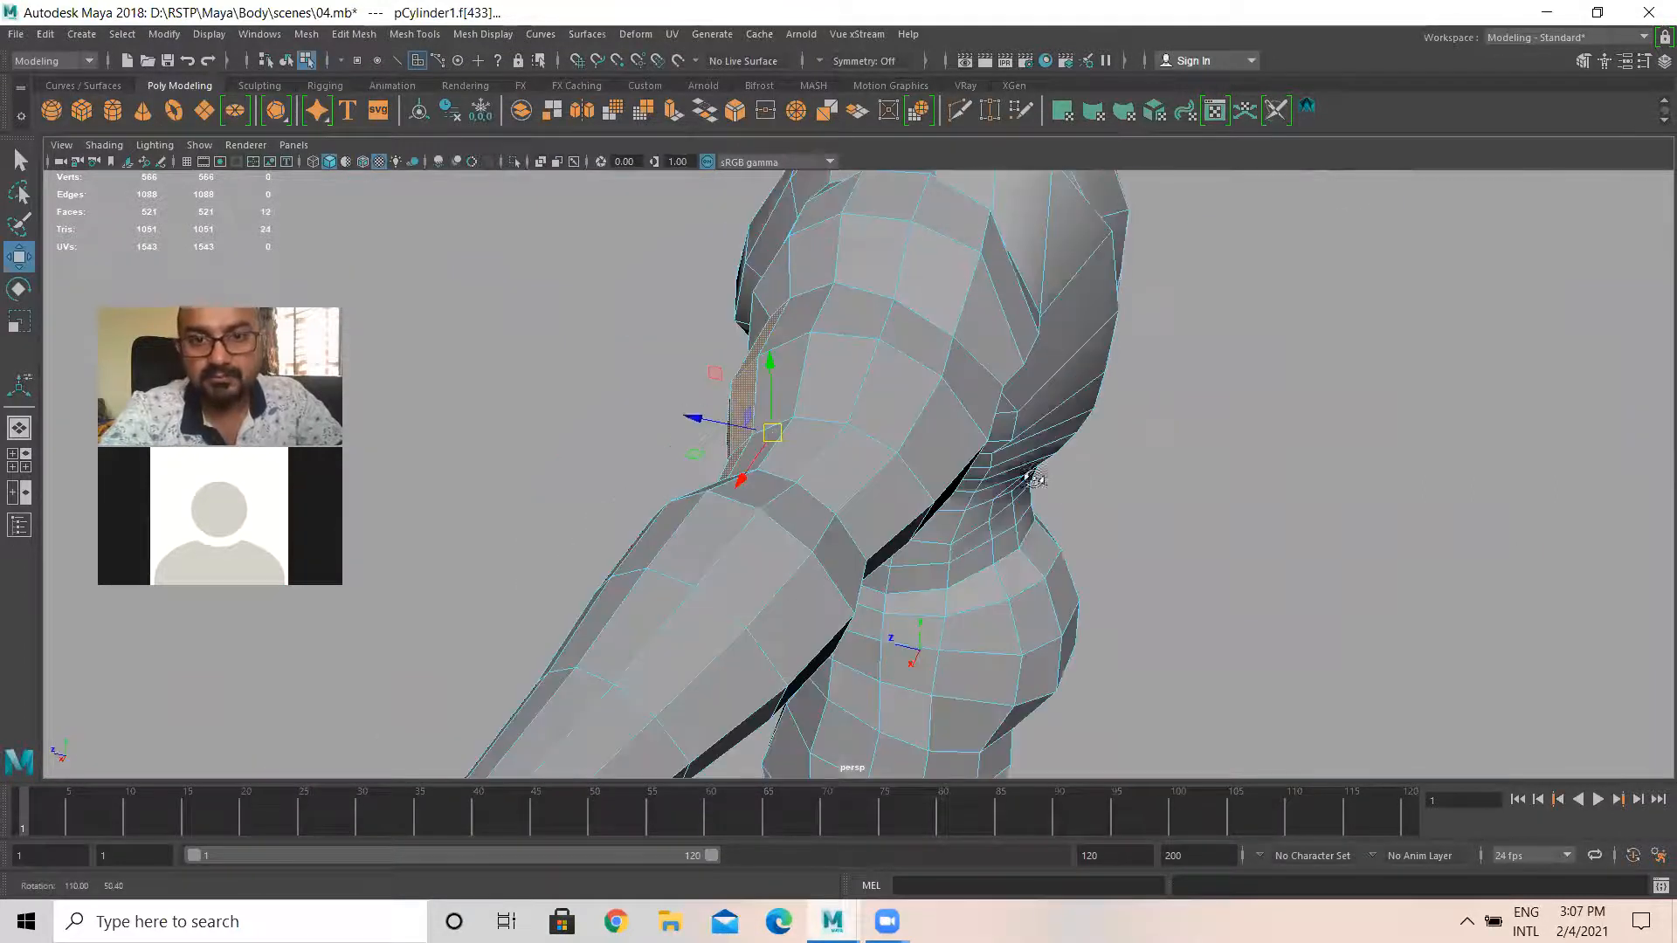
pyautogui.keyDown('alt'); pyautogui.moveTo(1227, 459); pyautogui.dragTo(1154, 420); pyautogui.keyUp('alt')
pyautogui.keyDown('alt'); pyautogui.moveTo(900, 382); pyautogui.dragTo(833, 344); pyautogui.keyUp('alt')
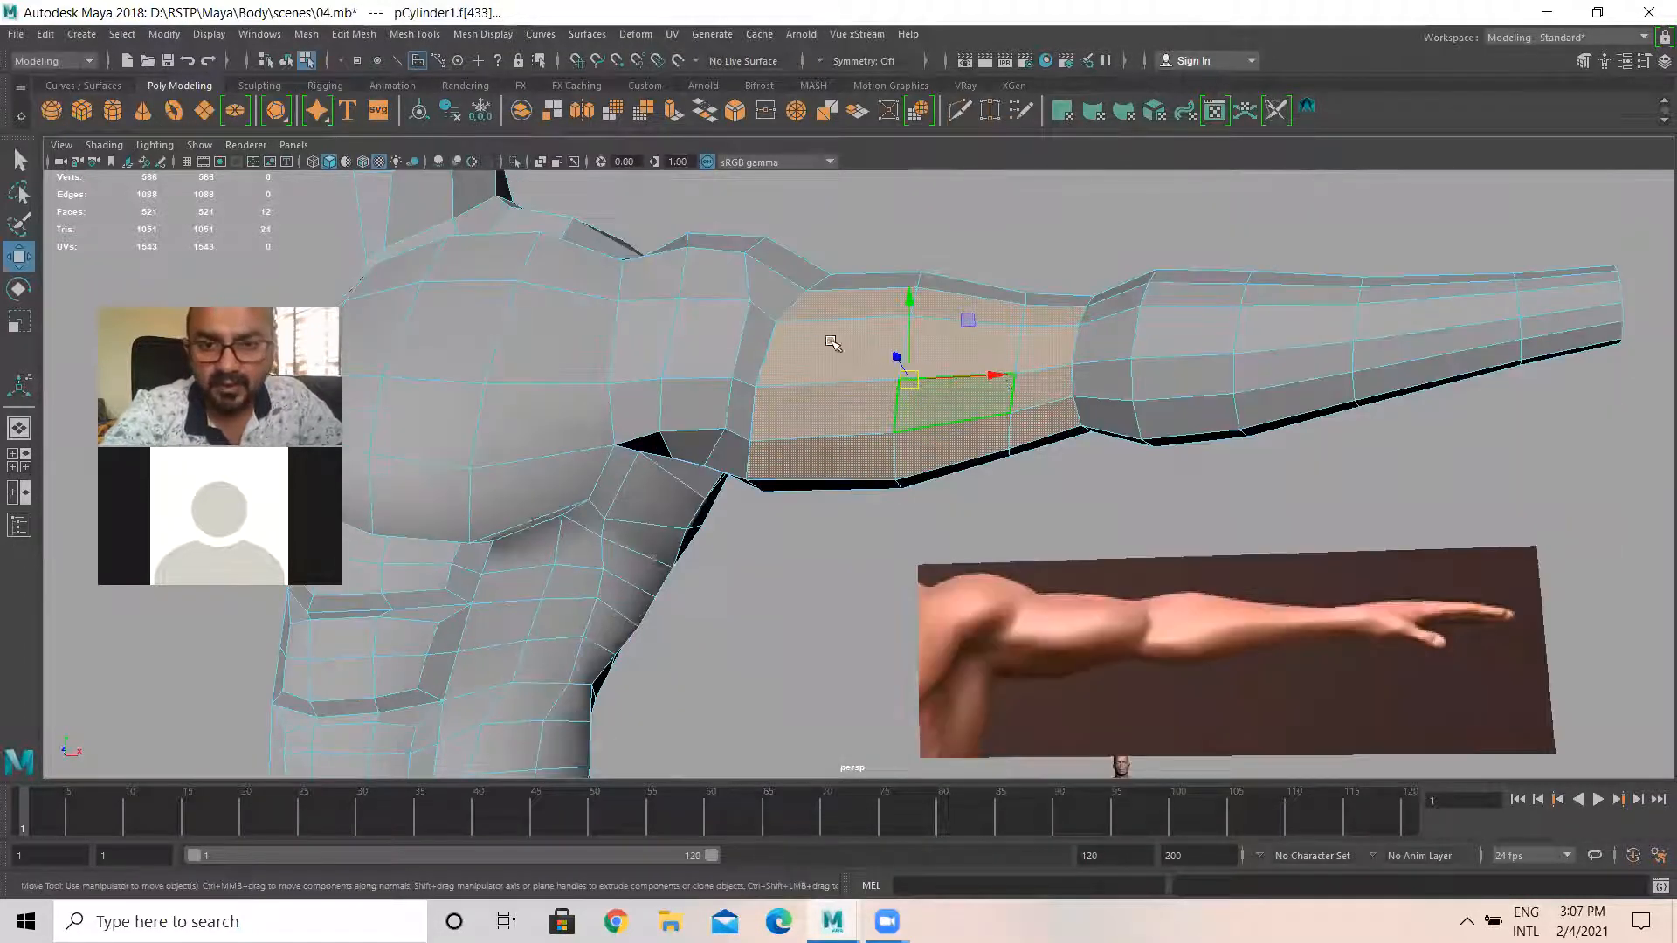
pyautogui.keyDown('alt'); pyautogui.moveTo(915, 444); pyautogui.dragTo(929, 459); pyautogui.keyUp('alt')
pyautogui.keyDown('alt'); pyautogui.moveTo(881, 532); pyautogui.dragTo(913, 590); pyautogui.keyUp('alt')
pyautogui.keyDown('shift'); pyautogui.moveTo(996, 588); pyautogui.dragTo(988, 583, button='right'); pyautogui.keyUp('shift')
pyautogui.keyDown('alt'); pyautogui.moveTo(988, 584); pyautogui.dragTo(939, 543); pyautogui.keyUp('alt')
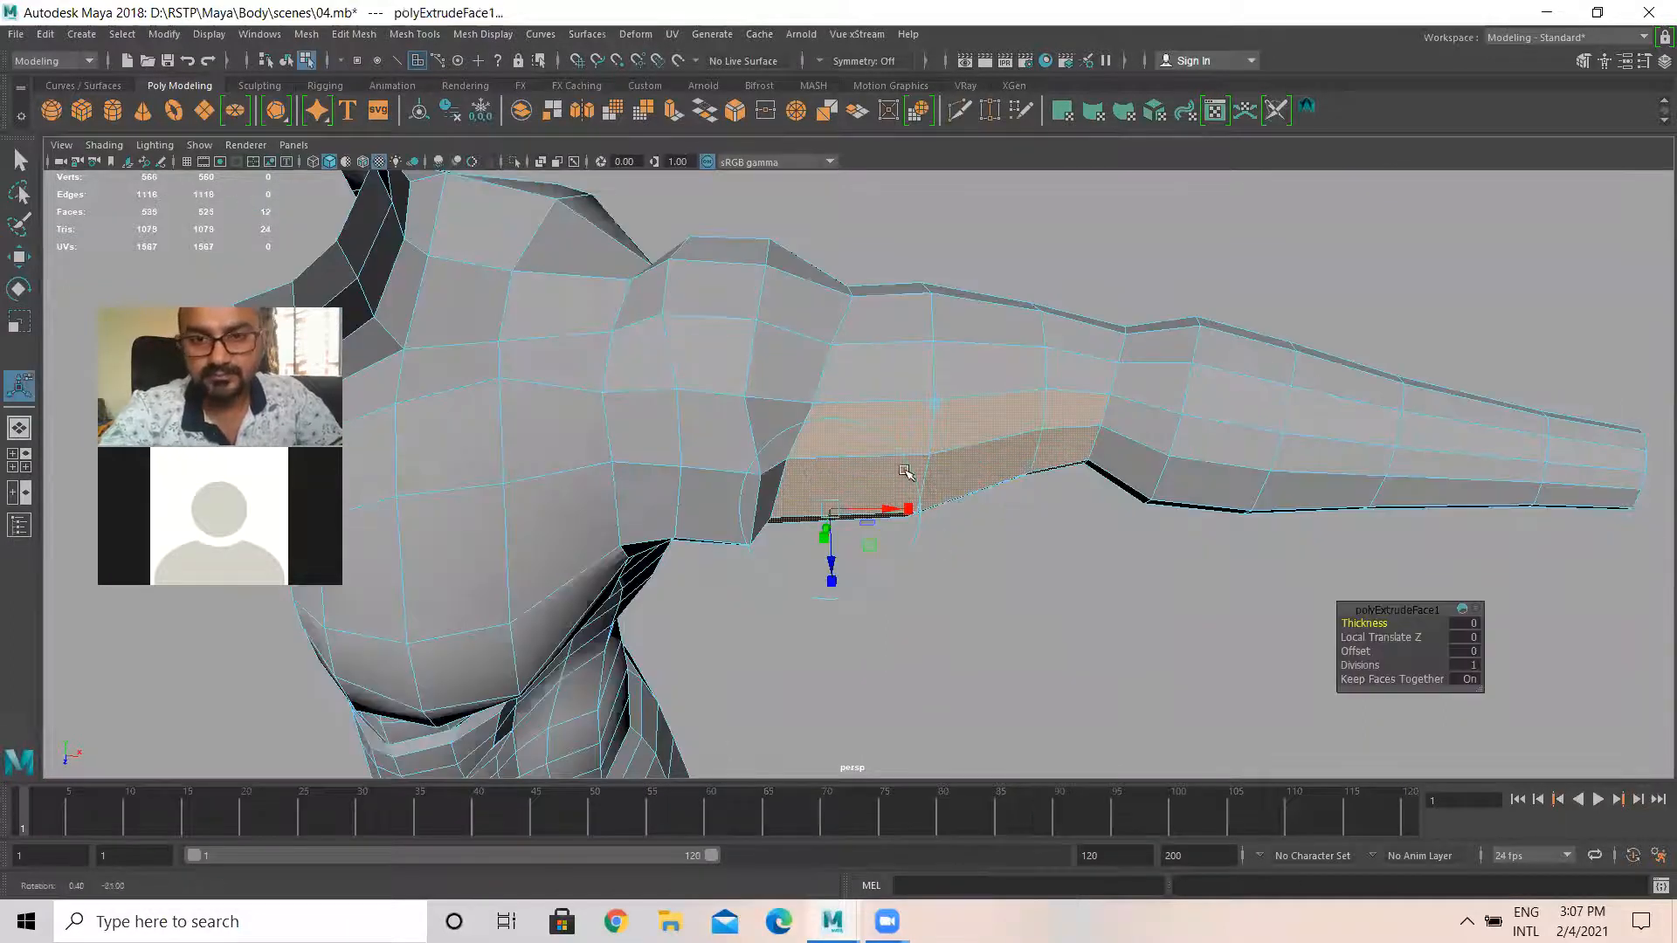
pyautogui.keyDown('alt'); pyautogui.moveTo(828, 457); pyautogui.dragTo(852, 463); pyautogui.keyUp('alt')
pyautogui.press('r')
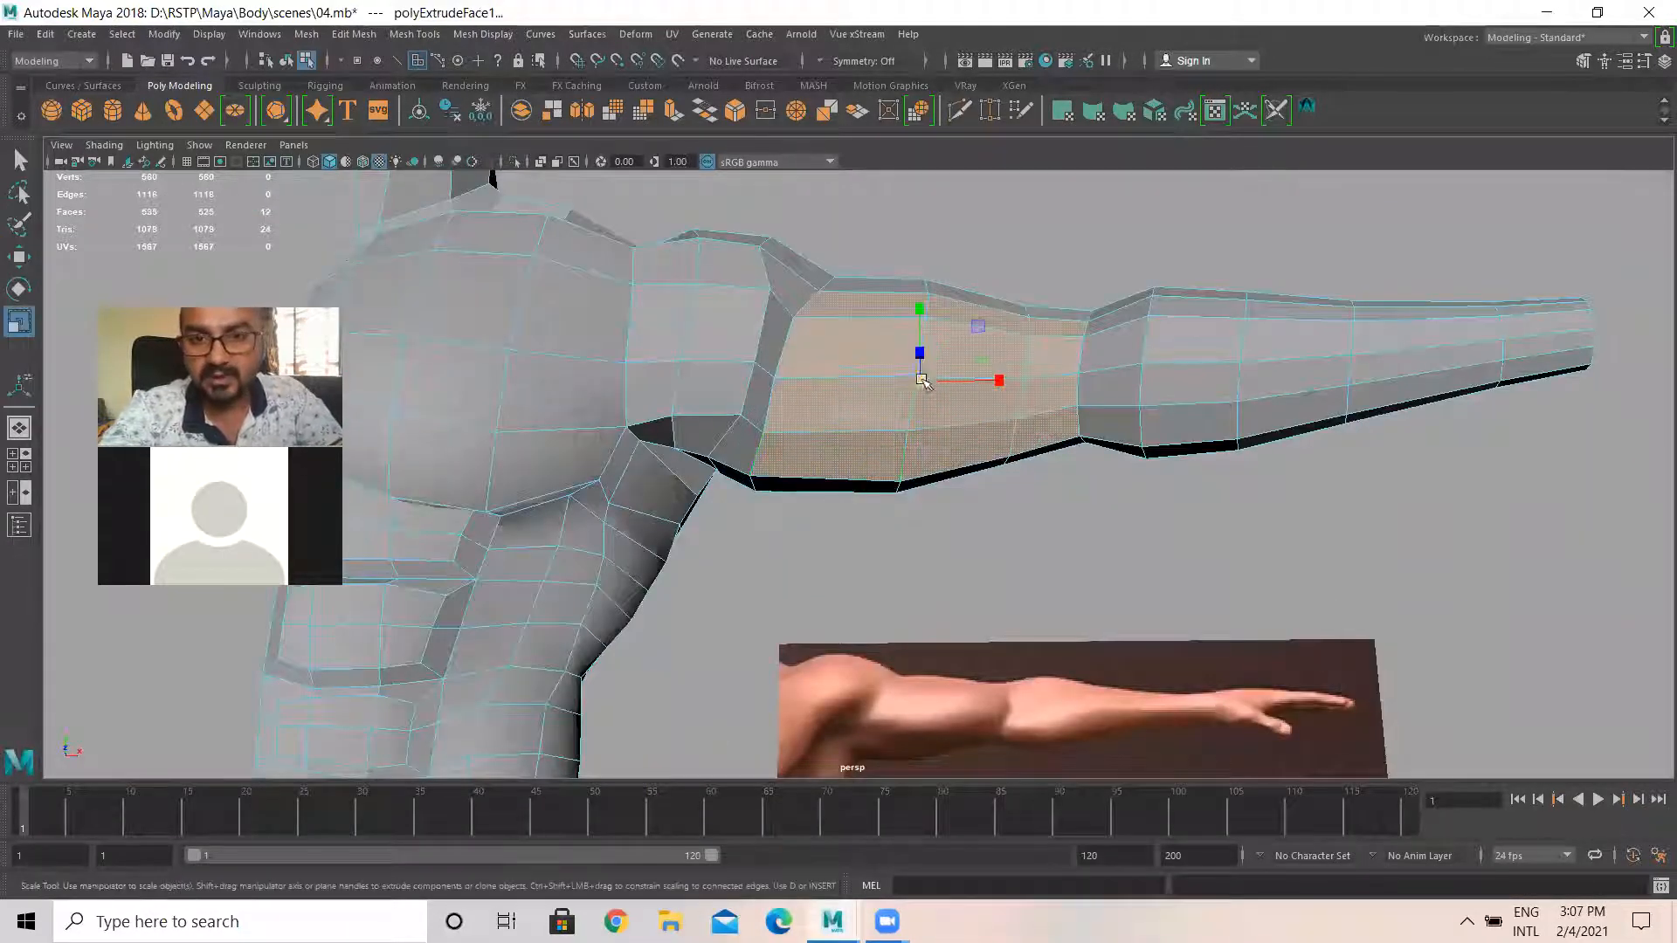
pyautogui.press('w')
pyautogui.keyDown('alt'); pyautogui.moveTo(957, 463); pyautogui.dragTo(917, 625); pyautogui.keyUp('alt')
pyautogui.keyDown('alt'); pyautogui.moveTo(878, 387); pyautogui.dragTo(884, 409); pyautogui.keyUp('alt')
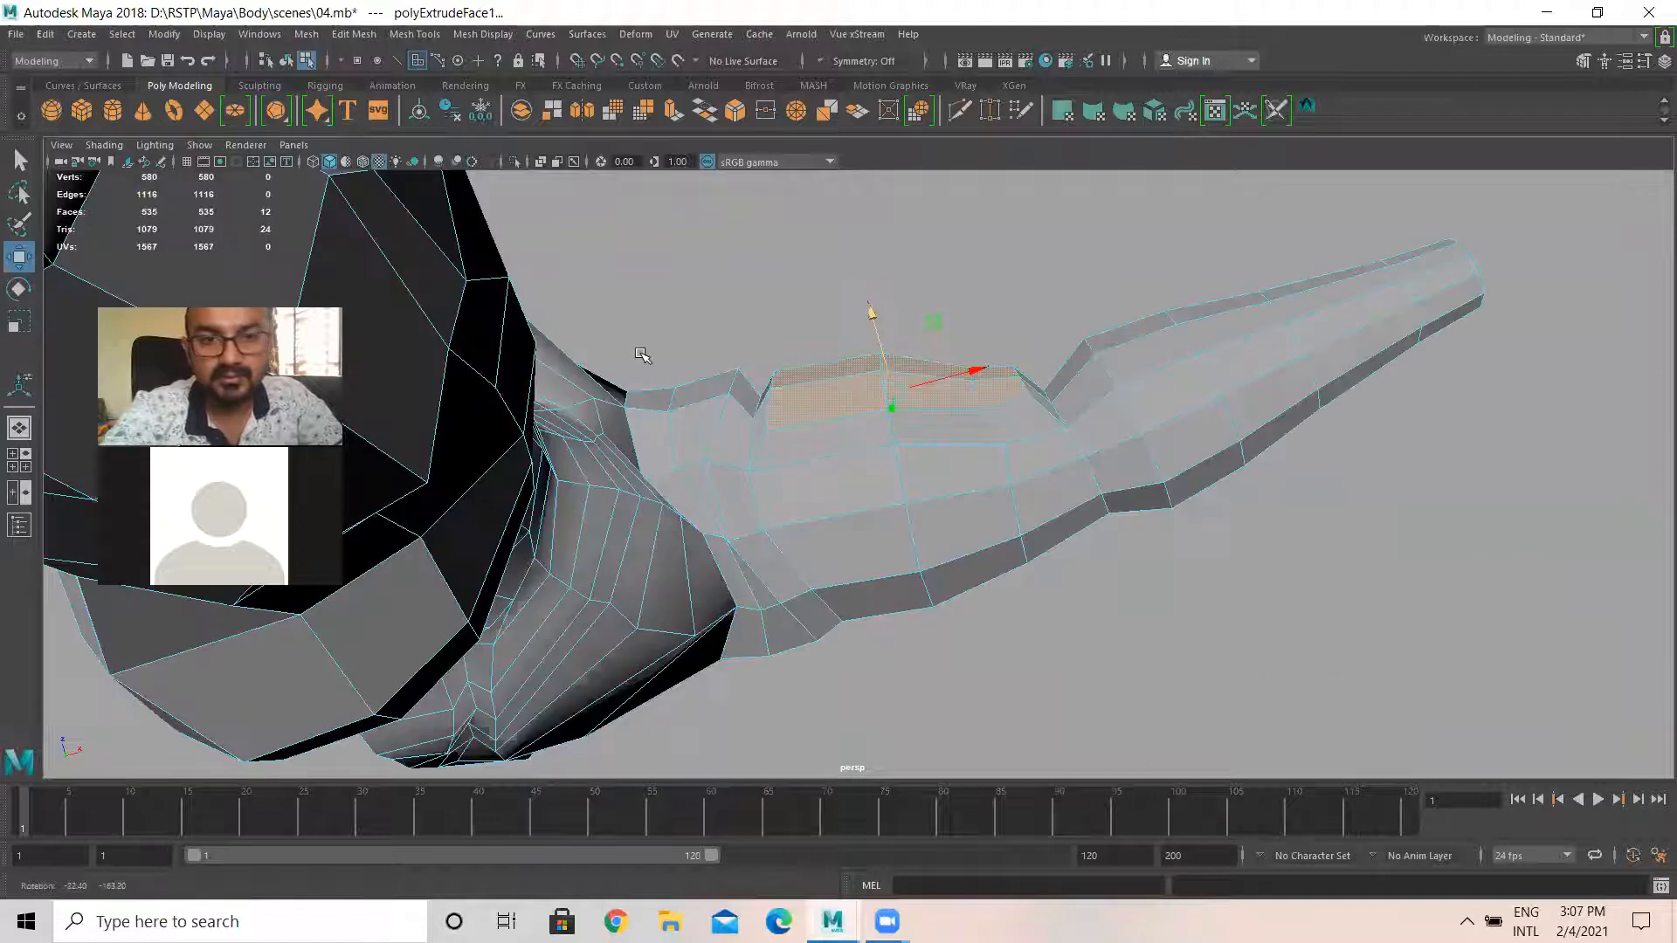
# Switch to vertex editing and adjust the shoulder-end vertices of the extruded upper-arm patch from above
pyautogui.keyDown('alt'); pyautogui.moveTo(643, 357); pyautogui.dragTo(1142, 385, button='right'); pyautogui.keyUp('alt')
pyautogui.keyDown('alt'); pyautogui.moveTo(717, 310); pyautogui.dragTo(961, 313, button='middle'); pyautogui.keyUp('alt')
pyautogui.press('F9')
pyautogui.moveTo(917, 252); pyautogui.dragTo(920, 371)
pyautogui.click(967, 289)
pyautogui.click(943, 353)
pyautogui.click(985, 271)
# Shift the three front loop vertices between the shoulder and the extruded patch along X toward the shoulder
pyautogui.keyDown('alt'); pyautogui.moveTo(979, 278); pyautogui.dragTo(961, 479); pyautogui.keyUp('alt')
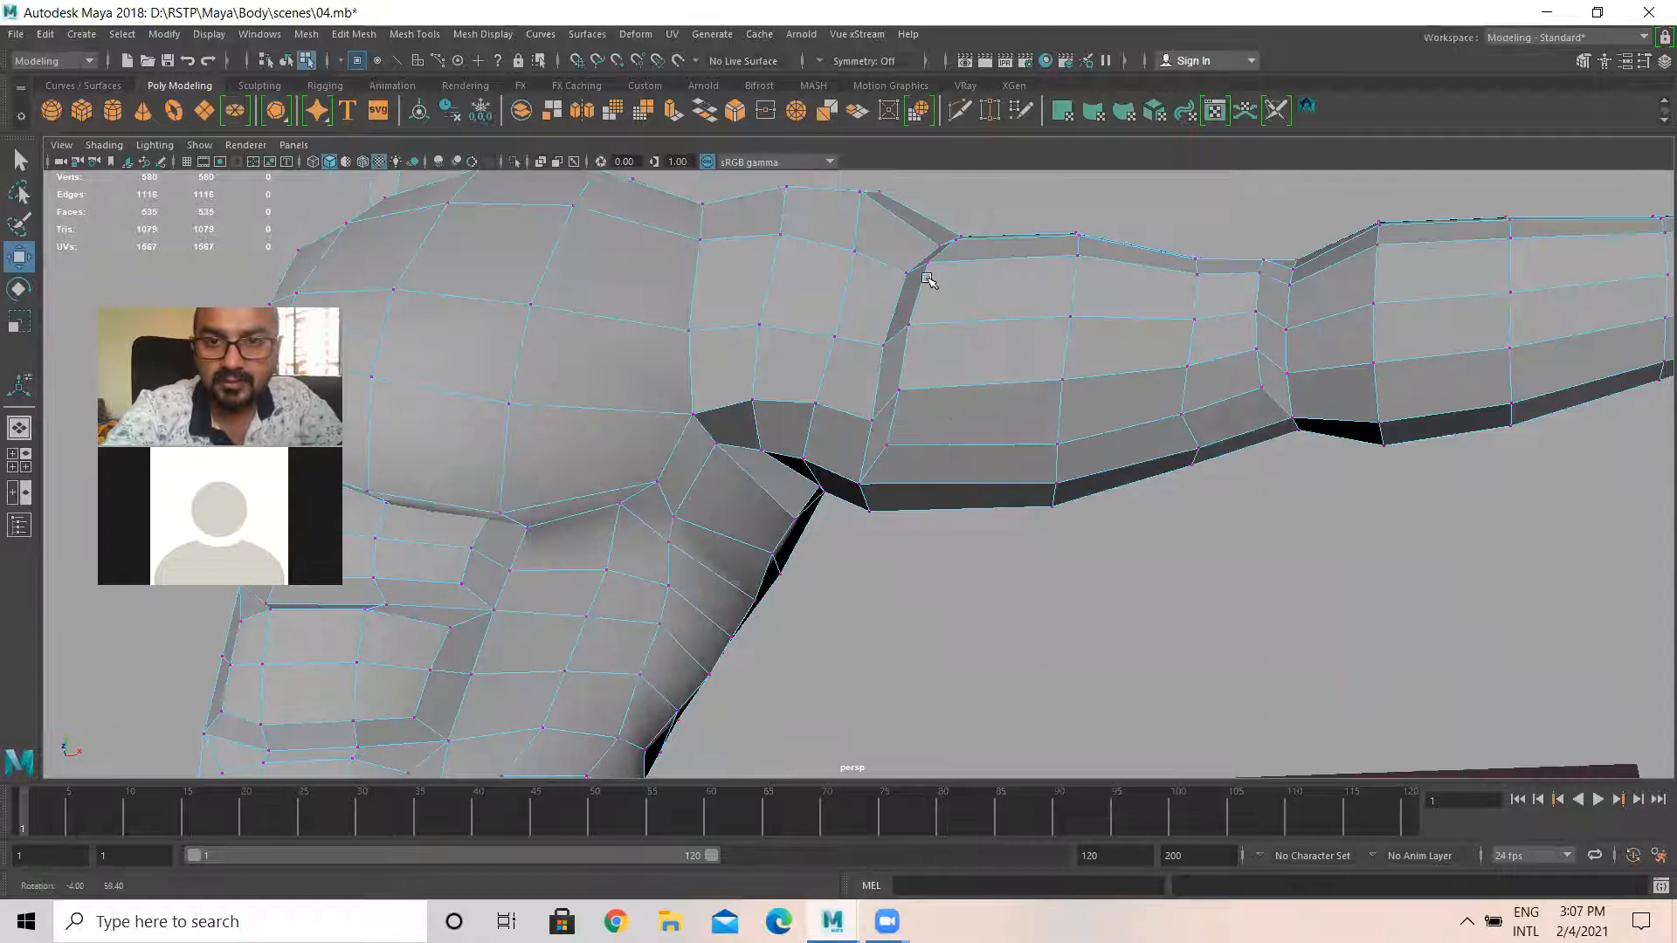
pyautogui.click(927, 297)
pyautogui.keyDown('shift'); pyautogui.click(903, 390); pyautogui.keyUp('shift')
pyautogui.keyDown('shift'); pyautogui.click(883, 449); pyautogui.keyUp('shift')
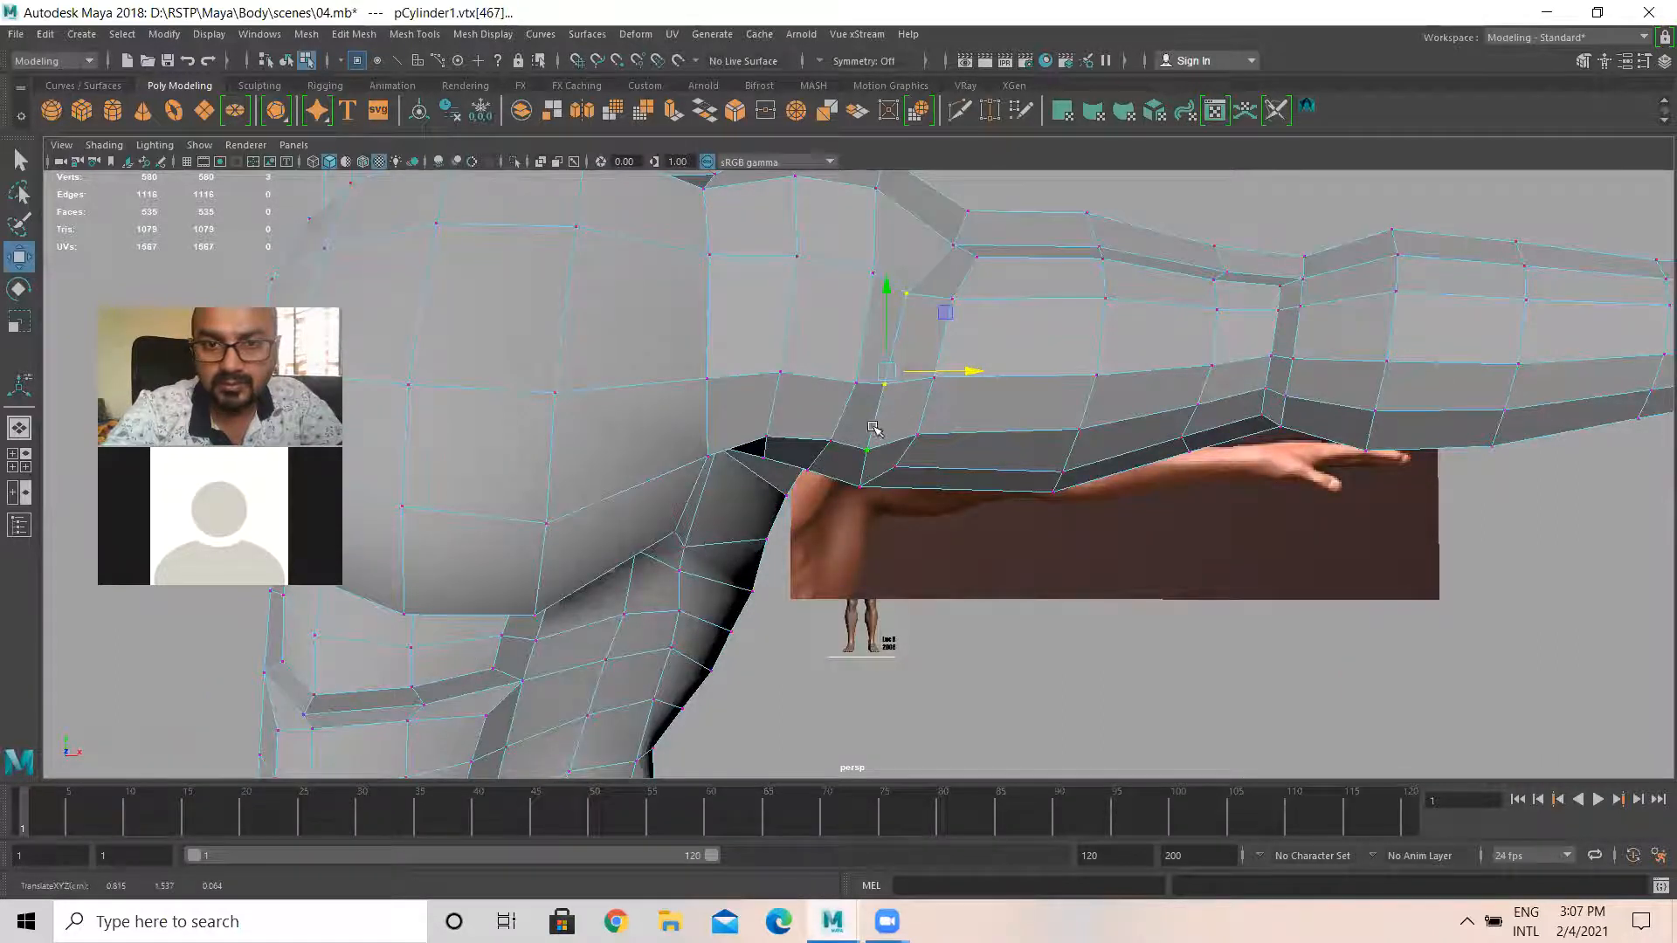
pyautogui.keyDown('alt'); pyautogui.moveTo(863, 374); pyautogui.dragTo(864, 345); pyautogui.keyUp('alt')
# Move the extruded patch's shoulder-end vertices along X to even the border around the biceps
pyautogui.click(956, 248)
pyautogui.moveTo(1029, 251); pyautogui.dragTo(1003, 442)
pyautogui.keyDown('alt'); pyautogui.moveTo(943, 405); pyautogui.dragTo(905, 521); pyautogui.keyUp('alt')
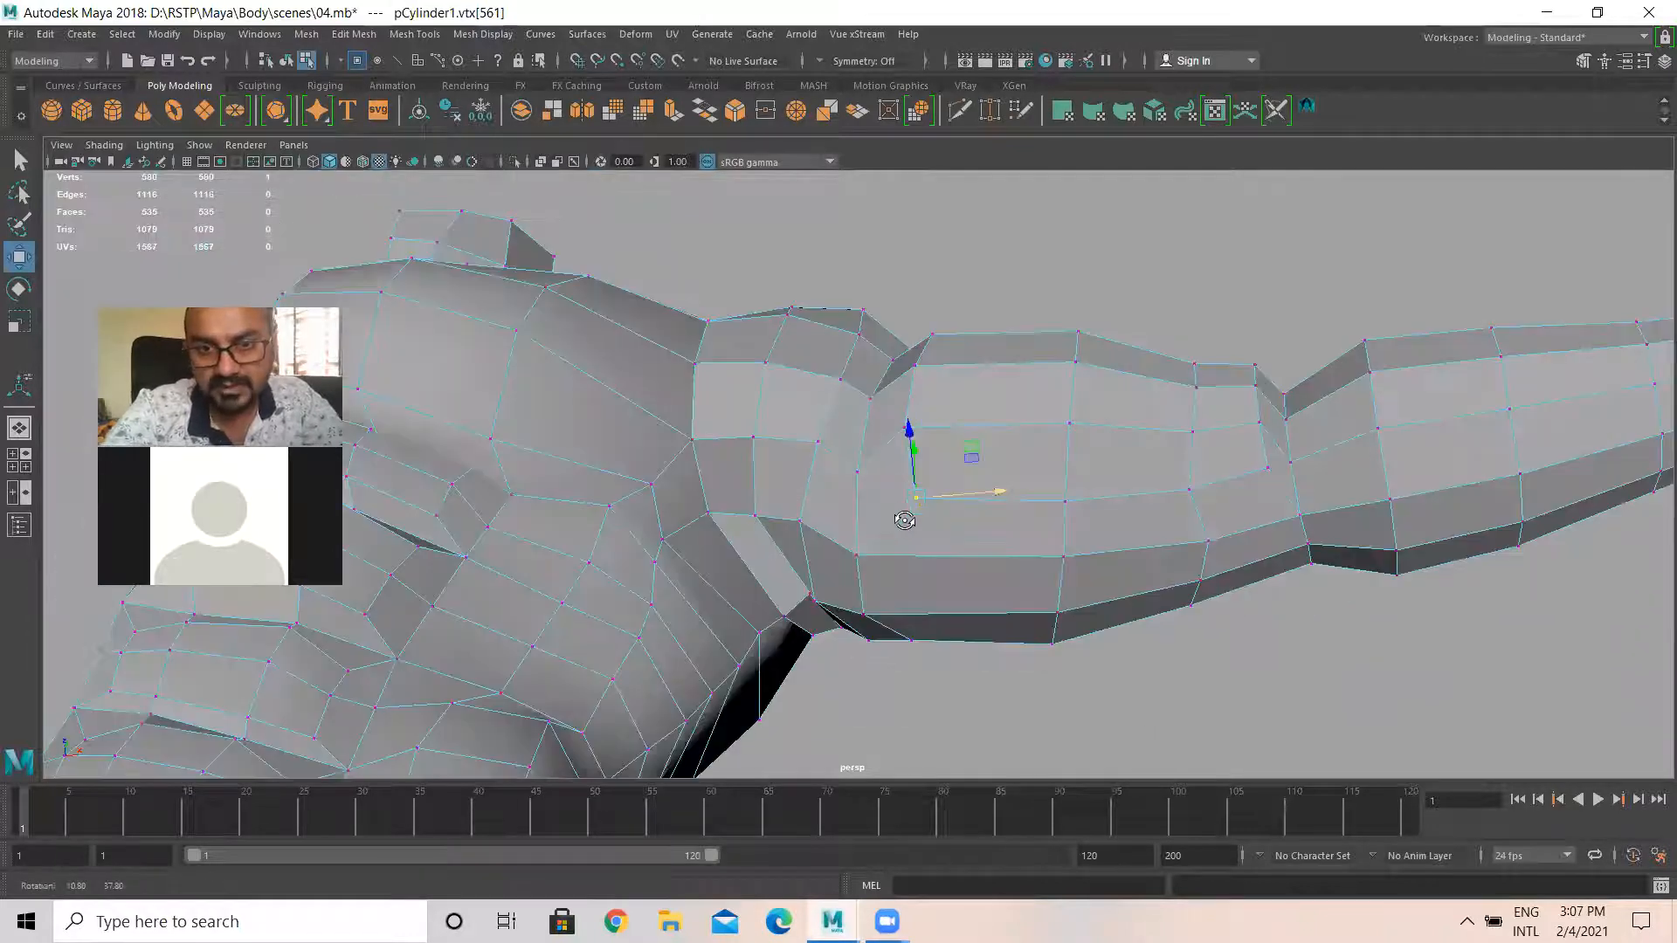
pyautogui.click(967, 377)
pyautogui.moveTo(1046, 385); pyautogui.dragTo(1054, 379)
pyautogui.keyDown('alt'); pyautogui.moveTo(1142, 409); pyautogui.dragTo(1009, 399, button='middle'); pyautogui.keyUp('alt')
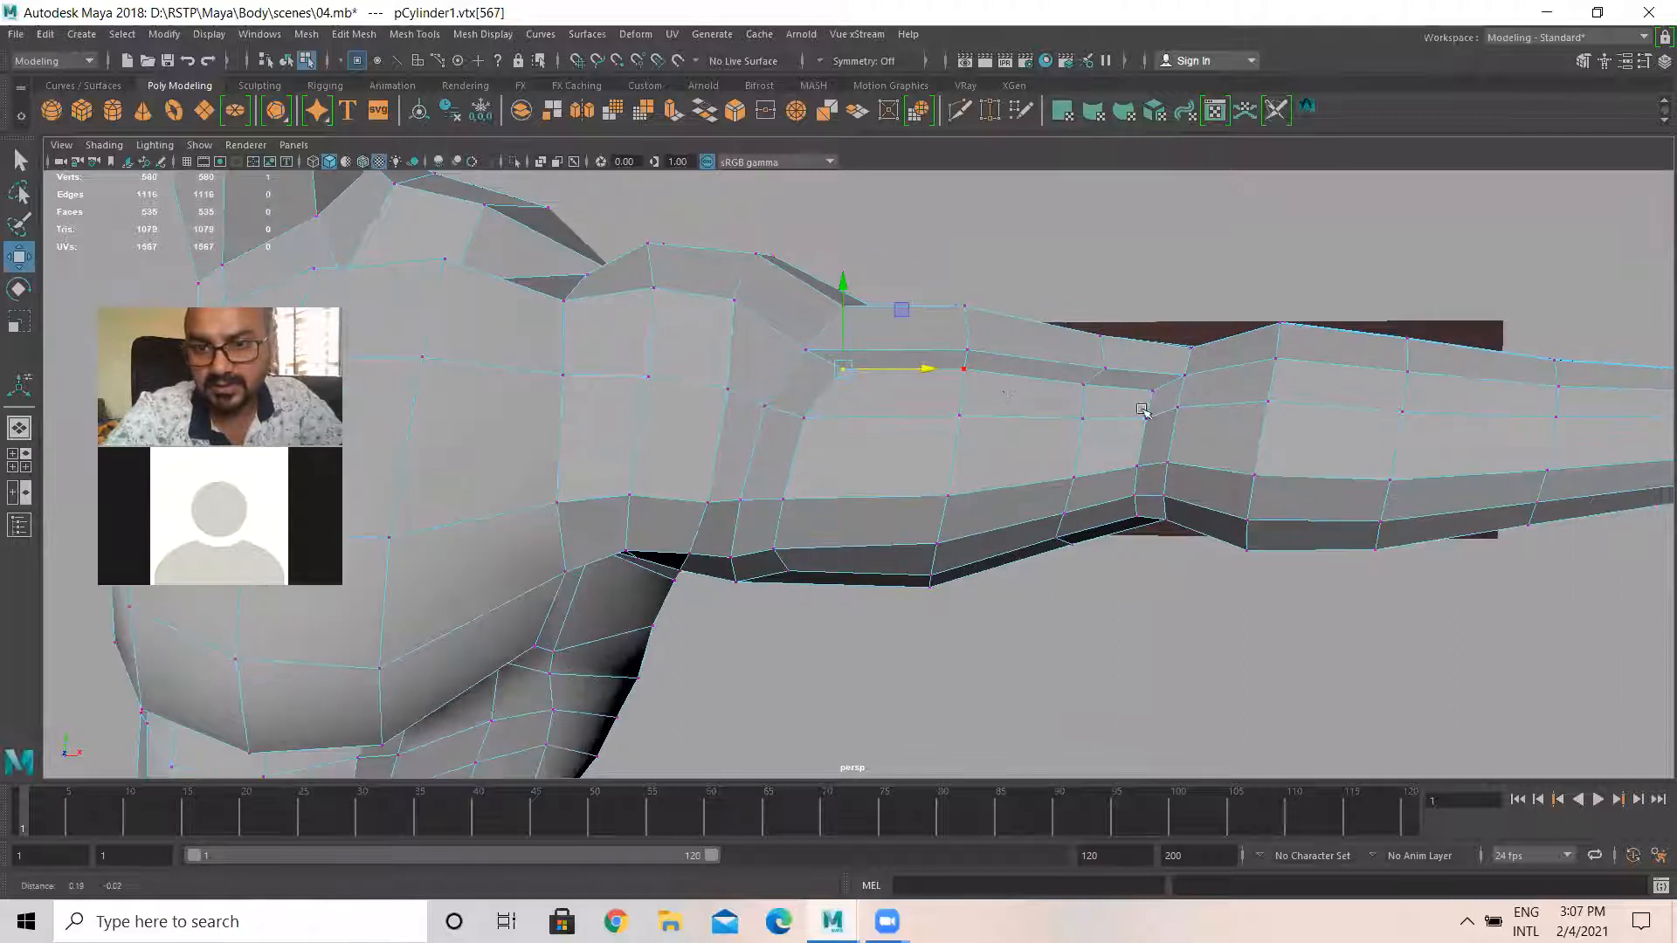
# Move the patch's elbow-end corner vertices along X toward the shoulder and adjust the vertex between them to round that end
pyautogui.keyDown('alt'); pyautogui.moveTo(1127, 418); pyautogui.dragTo(1123, 403); pyautogui.keyUp('alt')
pyautogui.click(1158, 390)
pyautogui.keyDown('shift'); pyautogui.click(1150, 483); pyautogui.keyUp('shift')
pyautogui.click(1130, 367)
pyautogui.moveTo(1199, 373); pyautogui.dragTo(1182, 372)
pyautogui.click(1119, 502)
pyautogui.moveTo(1180, 503); pyautogui.dragTo(1153, 503)
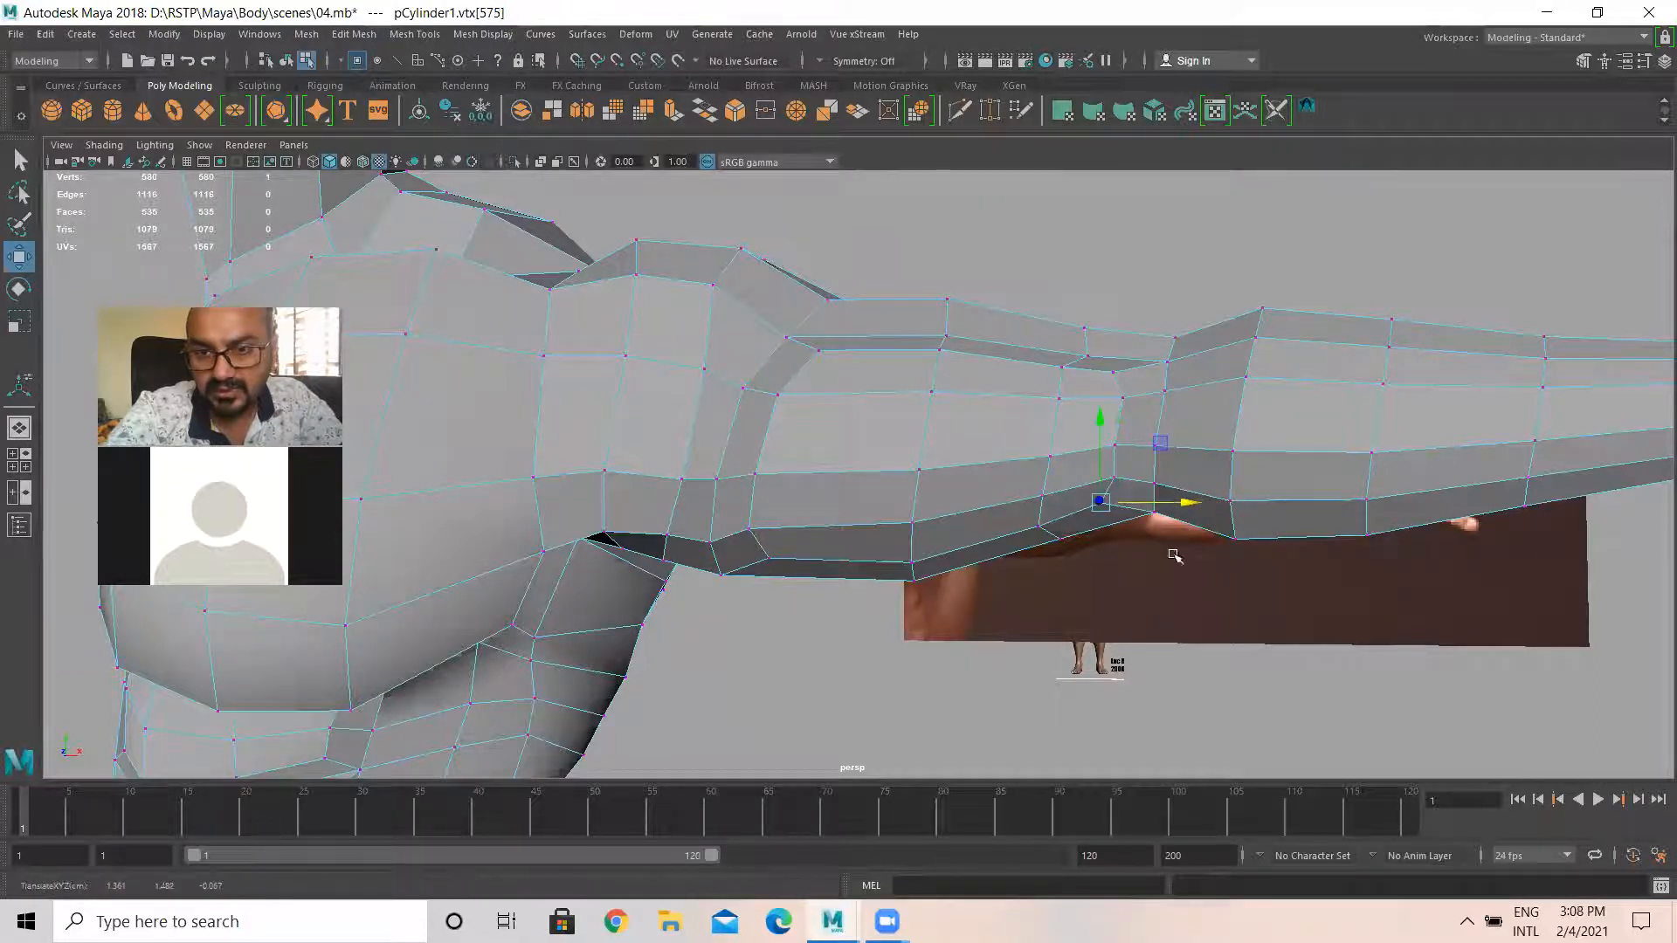
pyautogui.click(1134, 464)
pyautogui.click(1116, 442)
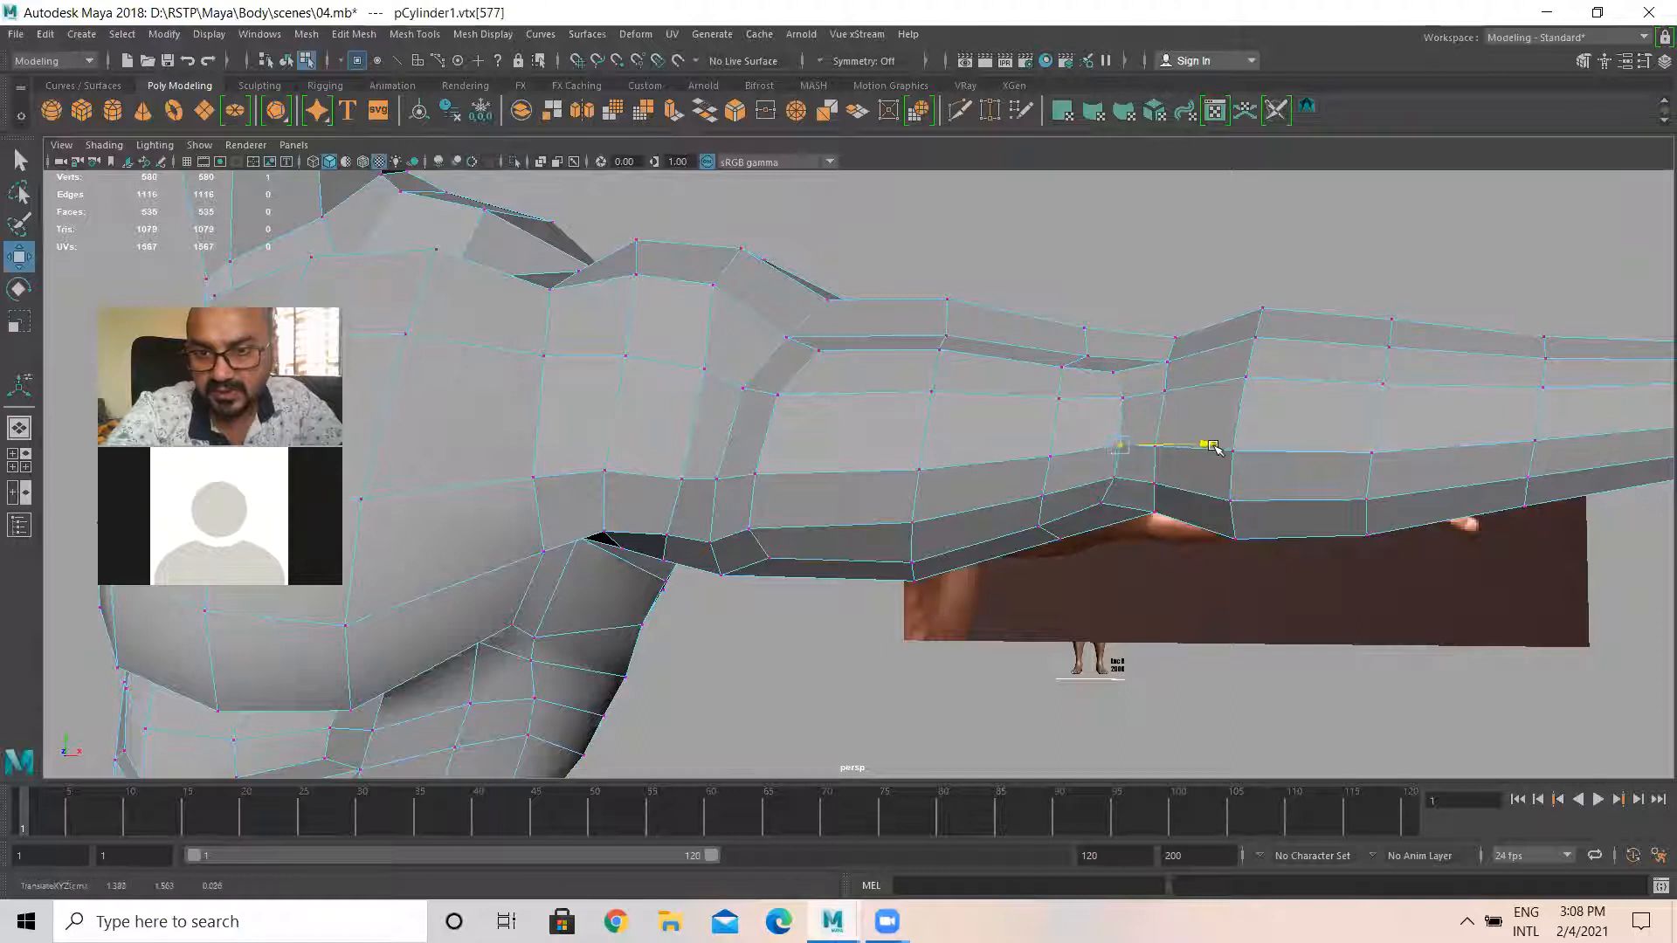
# Select the middle column of upper-arm vertices and scale it up slightly to thicken the biceps
pyautogui.keyDown('alt'); pyautogui.moveTo(944, 392); pyautogui.dragTo(992, 367, button='middle'); pyautogui.keyUp('alt')
pyautogui.keyDown('alt'); pyautogui.moveTo(992, 367); pyautogui.dragTo(1018, 362); pyautogui.keyUp('alt')
pyautogui.moveTo(968, 258); pyautogui.dragTo(1065, 646)
pyautogui.keyDown('shift'); pyautogui.moveTo(1020, 495); pyautogui.dragTo(945, 607); pyautogui.keyUp('shift')
pyautogui.press('r')
pyautogui.moveTo(977, 349)
pyautogui.mouseDown()
pyautogui.moveTo(966, 330)
pyautogui.moveTo(973, 344)
pyautogui.mouseUp()
# Select the upper-arm vertex column nearer the elbow, shift it along X and scale it up vertically
pyautogui.moveTo(1053, 251); pyautogui.dragTo(1135, 581)
pyautogui.moveTo(1105, 339); pyautogui.dragTo(1105, 332)
pyautogui.moveTo(1184, 421); pyautogui.dragTo(1143, 416)
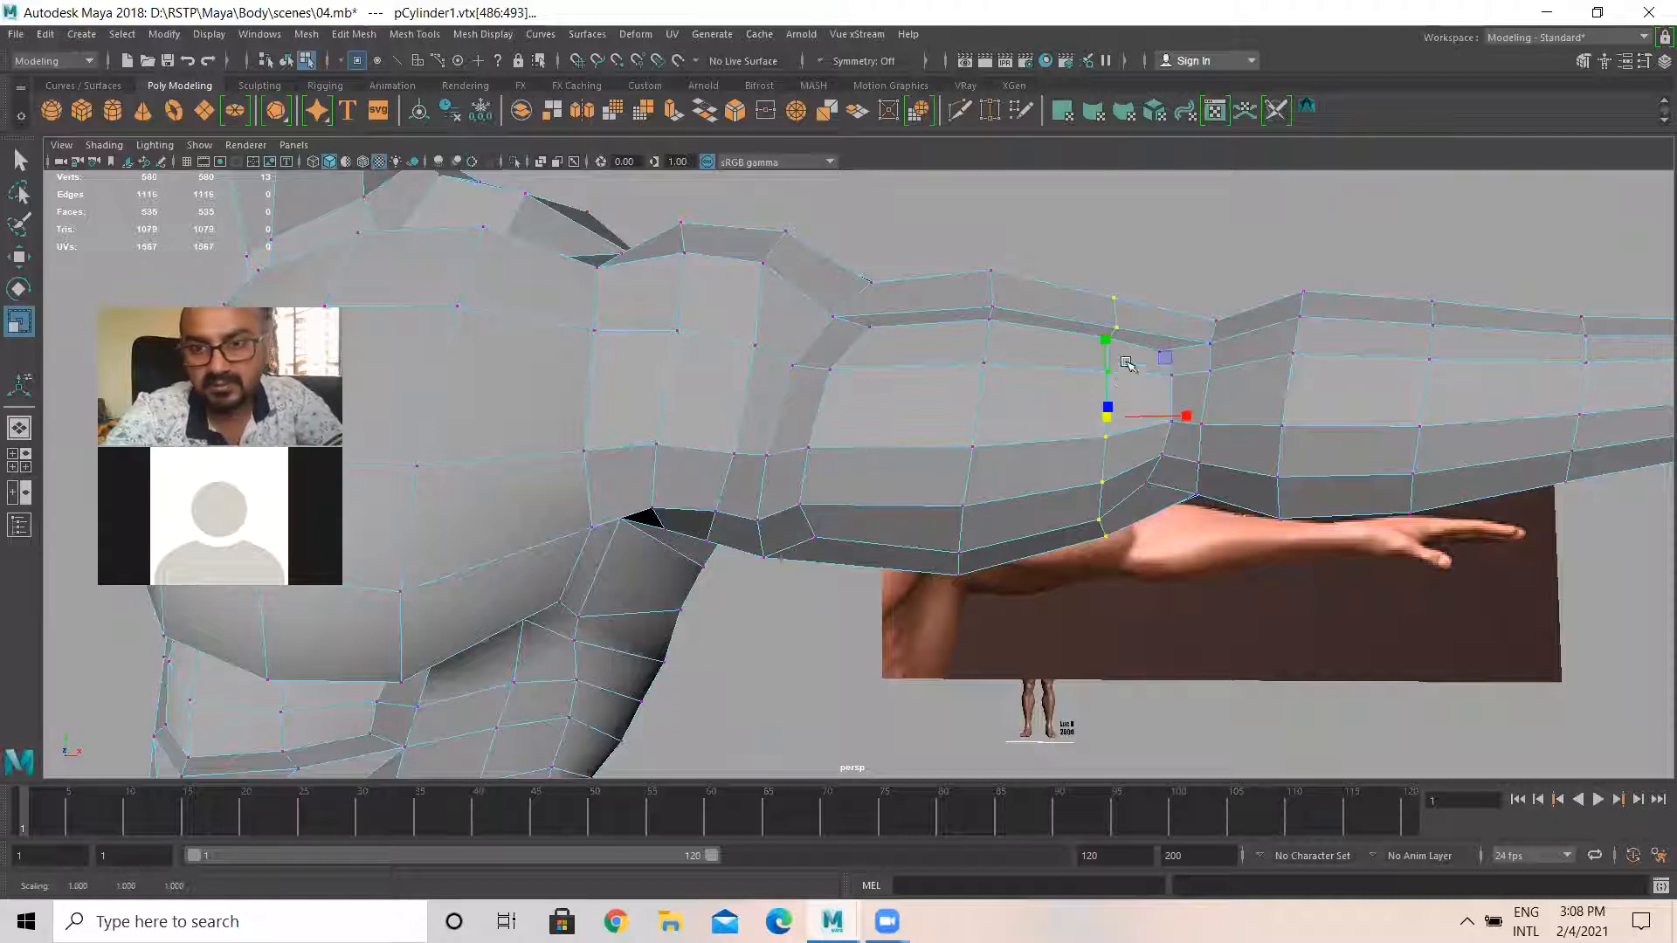
pyautogui.press('w')
pyautogui.moveTo(1188, 417); pyautogui.dragTo(1187, 416)
pyautogui.press('r')
pyautogui.moveTo(1101, 342); pyautogui.dragTo(1100, 332)
# Switch to edge editing and select the upper border edges of the extruded biceps patch for moving
pyautogui.keyDown('alt'); pyautogui.moveTo(996, 394); pyautogui.dragTo(935, 338); pyautogui.keyUp('alt')
pyautogui.moveTo(936, 338); pyautogui.dragTo(942, 270, button='right')
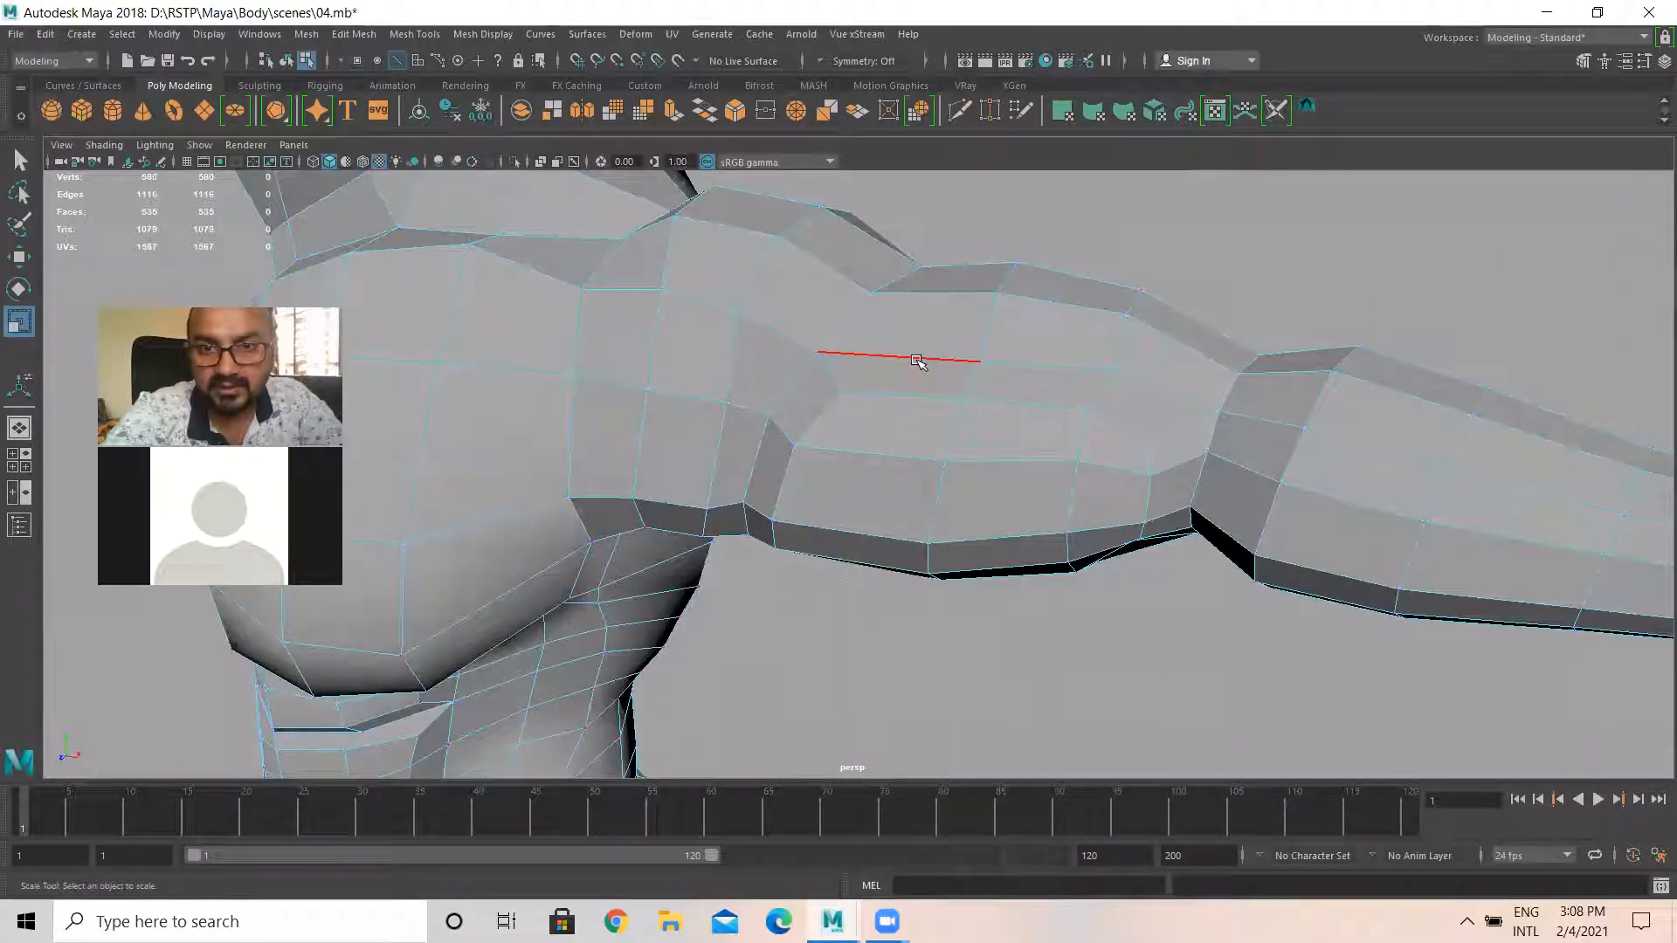
pyautogui.click(917, 357)
pyautogui.keyDown('shift'); pyautogui.click(1051, 363); pyautogui.keyUp('shift')
pyautogui.keyDown('shift'); pyautogui.click(1126, 432); pyautogui.keyUp('shift')
pyautogui.keyDown('alt'); pyautogui.moveTo(1125, 431); pyautogui.dragTo(880, 465); pyautogui.keyUp('alt')
pyautogui.press('w')
# Select the three lower border edges of the biceps patch and move them in depth
pyautogui.keyDown('alt'); pyautogui.moveTo(879, 535); pyautogui.dragTo(883, 584); pyautogui.keyUp('alt')
pyautogui.click(870, 540)
pyautogui.keyDown('shift'); pyautogui.click(1026, 532); pyautogui.keyUp('shift')
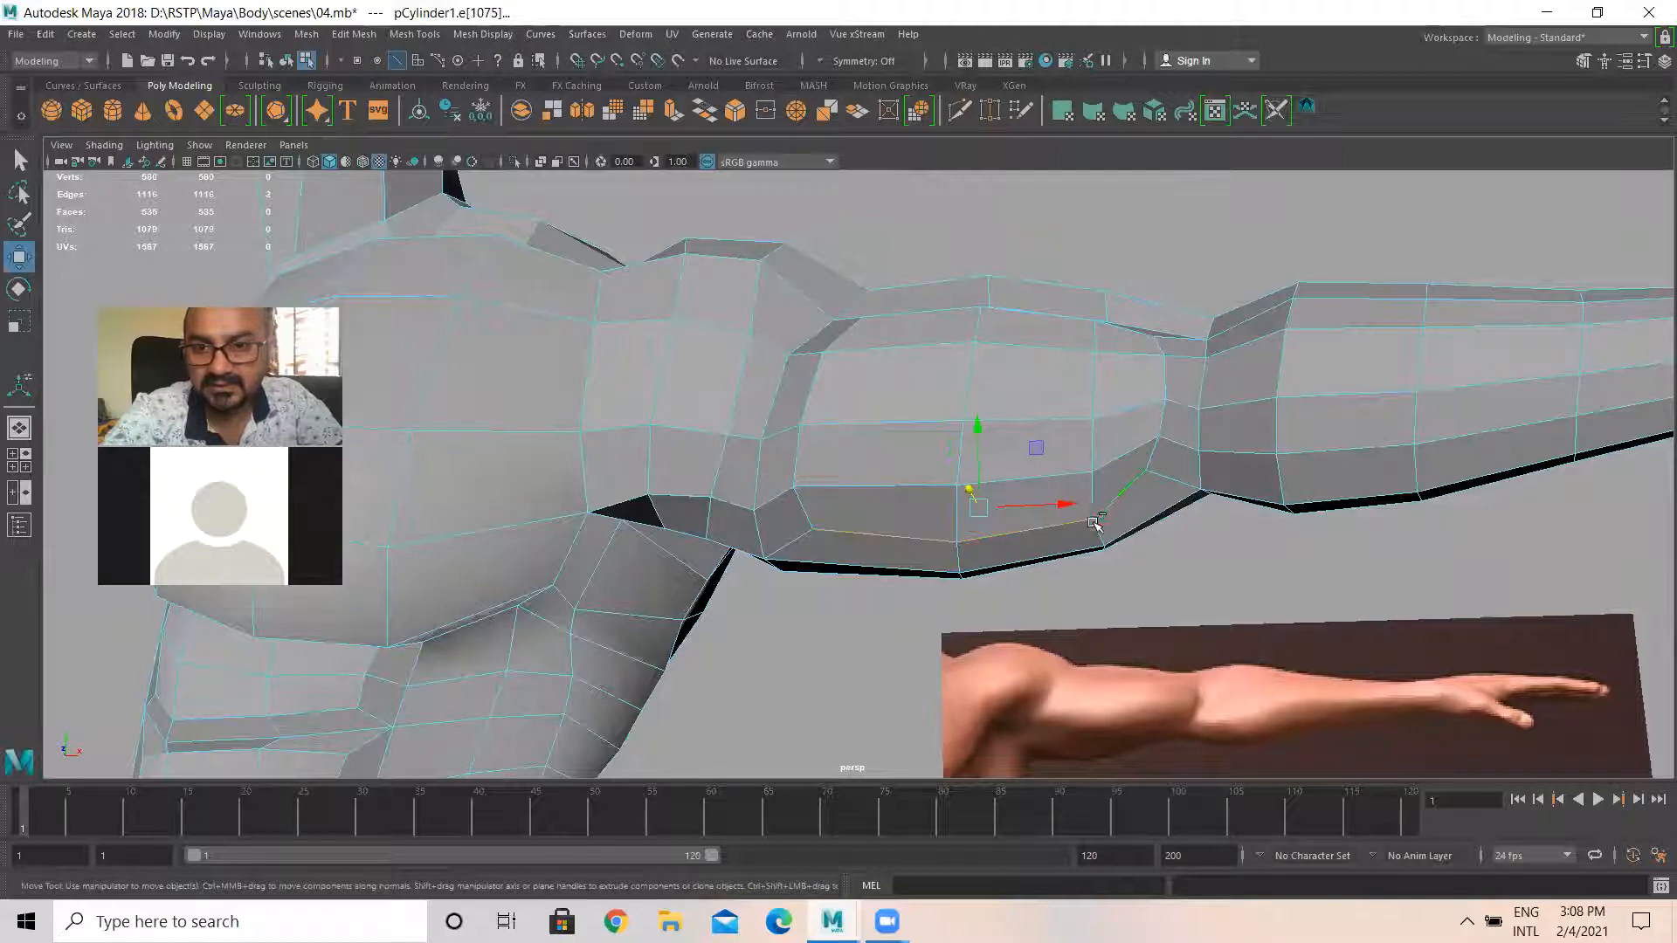
pyautogui.keyDown('shift'); pyautogui.click(1094, 522); pyautogui.keyUp('shift')
pyautogui.keyDown('alt'); pyautogui.moveTo(1093, 522); pyautogui.dragTo(891, 562); pyautogui.keyUp('alt')
pyautogui.keyDown('alt'); pyautogui.moveTo(904, 438); pyautogui.dragTo(875, 489); pyautogui.keyUp('alt')
pyautogui.keyDown('alt'); pyautogui.moveTo(751, 509); pyautogui.dragTo(873, 489); pyautogui.keyUp('alt')
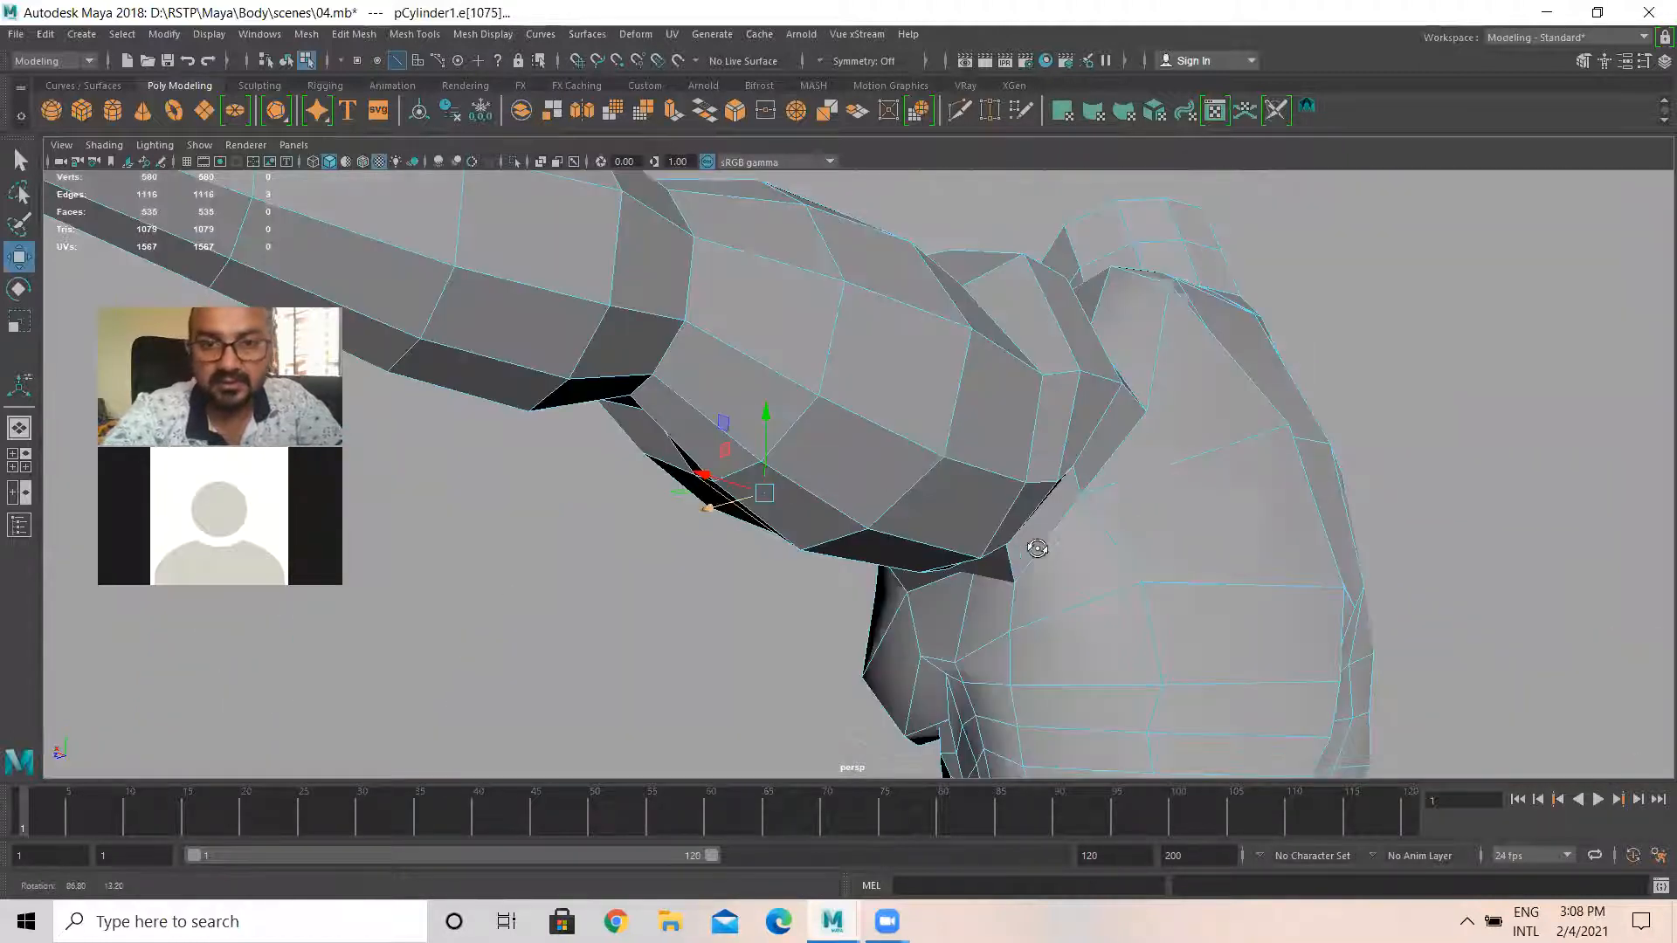
pyautogui.keyDown('alt'); pyautogui.moveTo(1039, 549); pyautogui.dragTo(1063, 523); pyautogui.keyUp('alt')
pyautogui.keyDown('alt'); pyautogui.moveTo(1009, 339); pyautogui.dragTo(1003, 326); pyautogui.keyUp('alt')
# Select the short middle edges at the upper and lower borders of the biceps patch and scale them vertically apart
pyautogui.click(1001, 321)
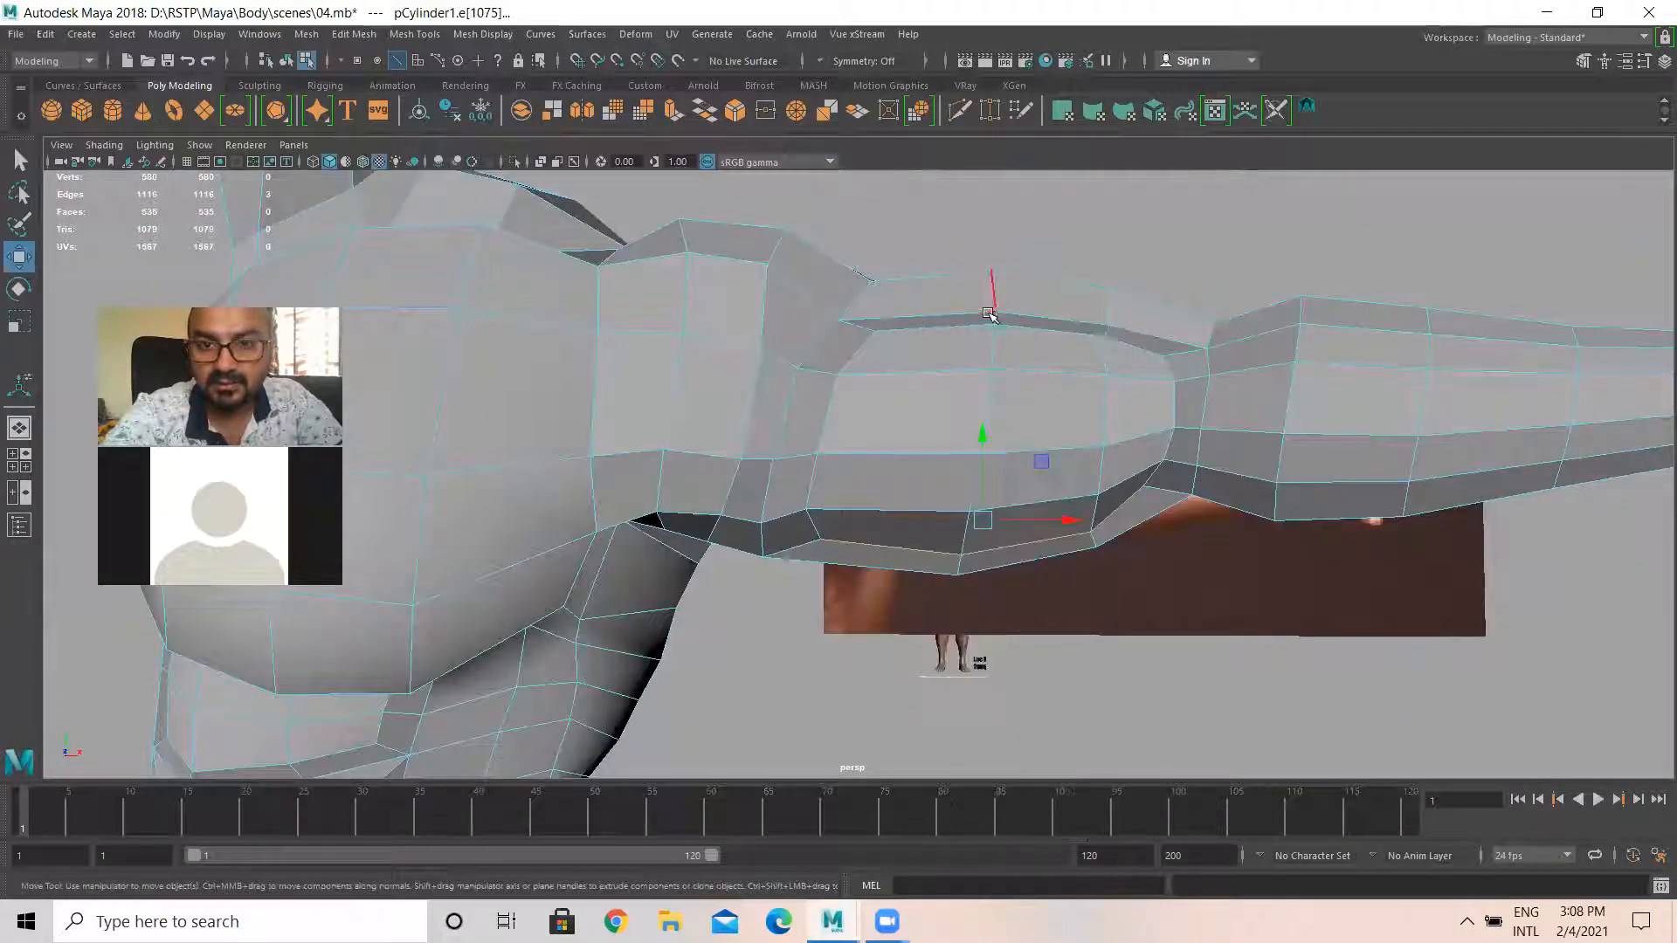
pyautogui.keyDown('alt'); pyautogui.moveTo(966, 524); pyautogui.dragTo(994, 612); pyautogui.keyUp('alt')
pyautogui.keyDown('shift'); pyautogui.click(967, 521); pyautogui.keyUp('shift')
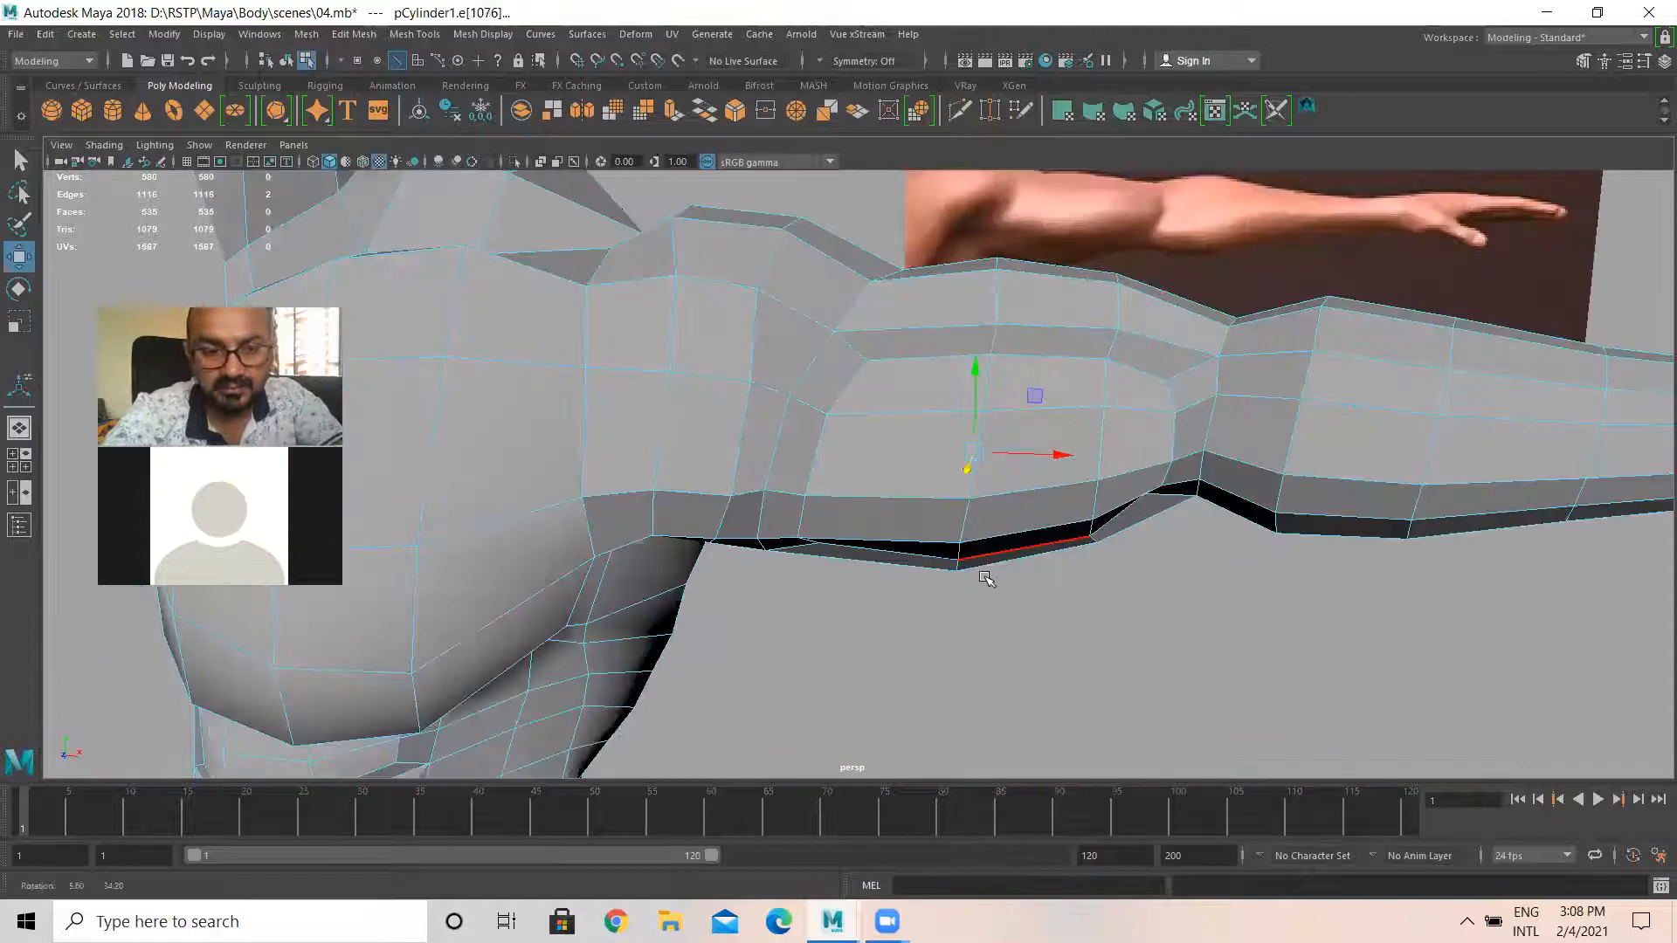
pyautogui.press('r')
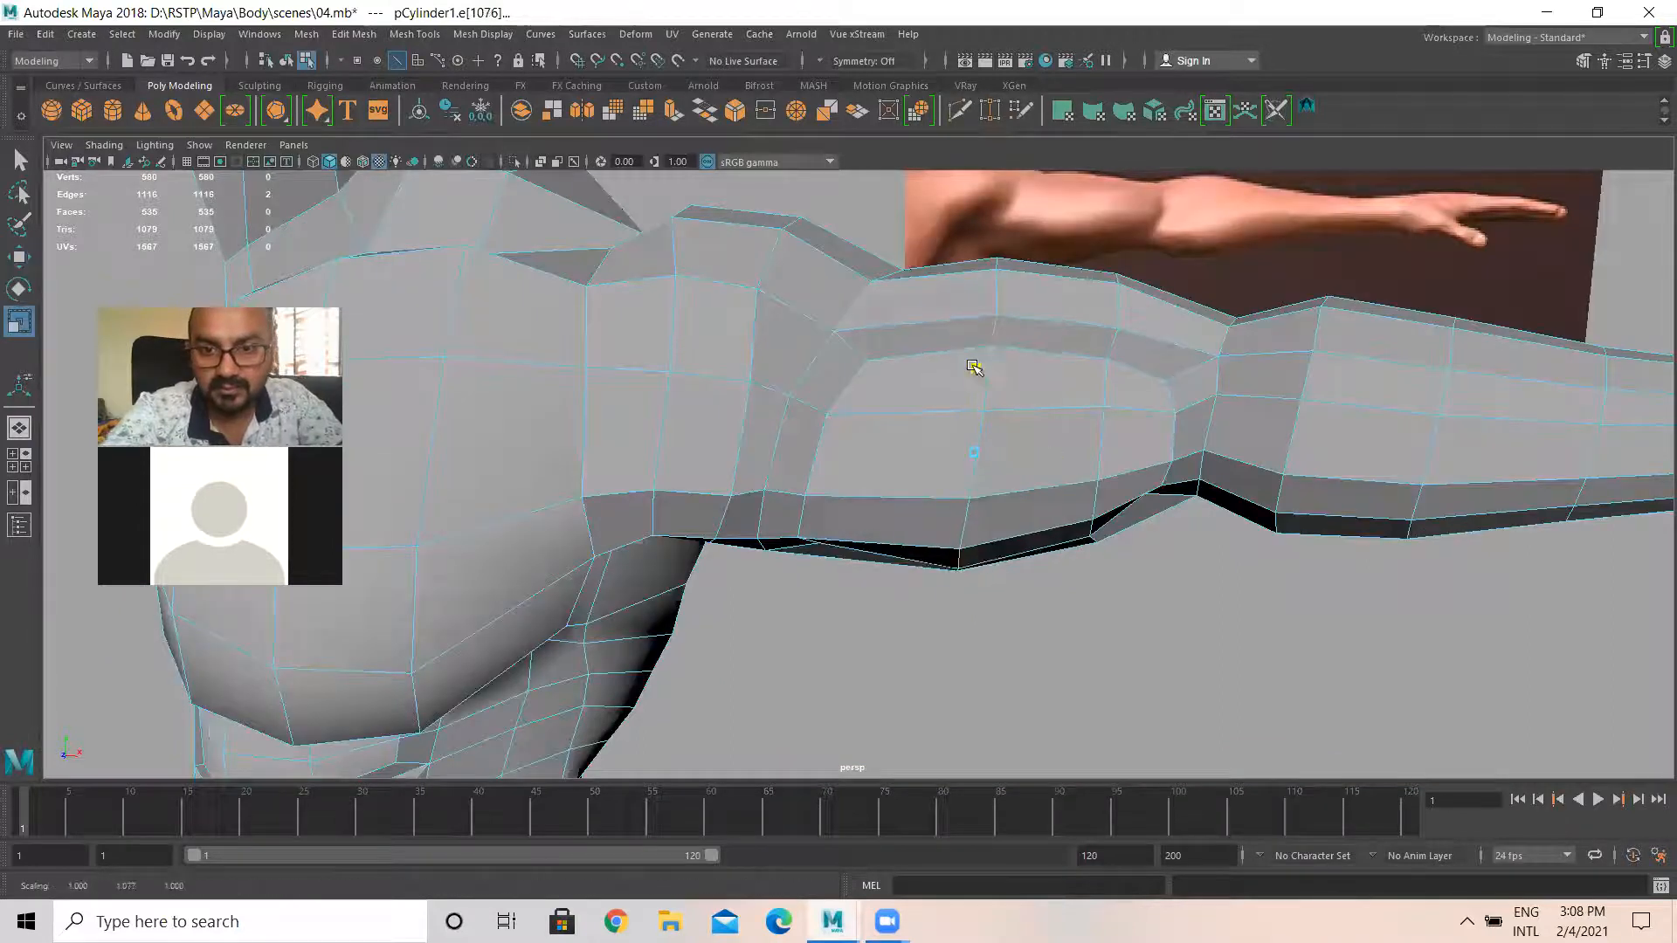
pyautogui.keyDown('alt'); pyautogui.moveTo(973, 371); pyautogui.dragTo(968, 486); pyautogui.keyUp('alt')
# Switch to vertex editing and lower the vertices along the biceps patch's bottom border to round its underside
pyautogui.press('F9')
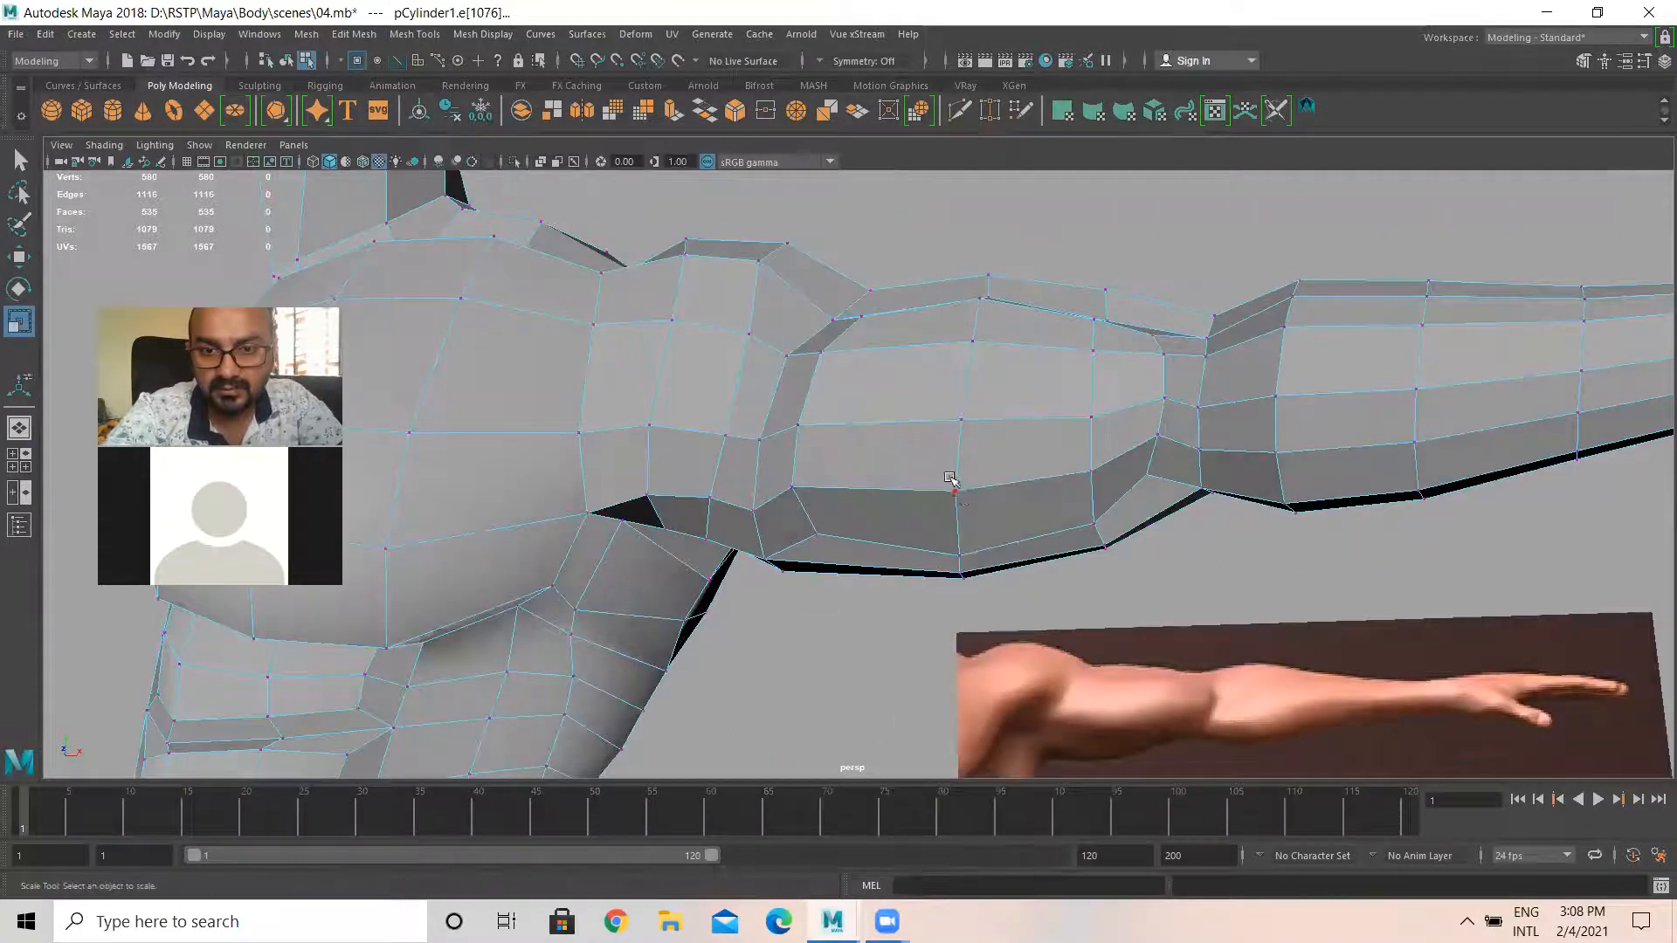
pyautogui.click(963, 473)
pyautogui.press('w')
pyautogui.moveTo(954, 403); pyautogui.dragTo(955, 435)
pyautogui.keyDown('alt'); pyautogui.moveTo(1100, 444); pyautogui.dragTo(1122, 359); pyautogui.keyUp('alt')
pyautogui.moveTo(965, 476); pyautogui.dragTo(966, 463)
pyautogui.click(1092, 503)
pyautogui.moveTo(1092, 432); pyautogui.dragTo(1095, 450)
# Select the whole body in object mode and examine the arm in smooth preview before returning to the unsmoothed display
pyautogui.moveTo(1102, 331); pyautogui.dragTo(1126, 337, button='right')
pyautogui.keyDown('alt'); pyautogui.moveTo(1056, 385); pyautogui.dragTo(768, 398); pyautogui.keyUp('alt')
pyautogui.click(869, 400)
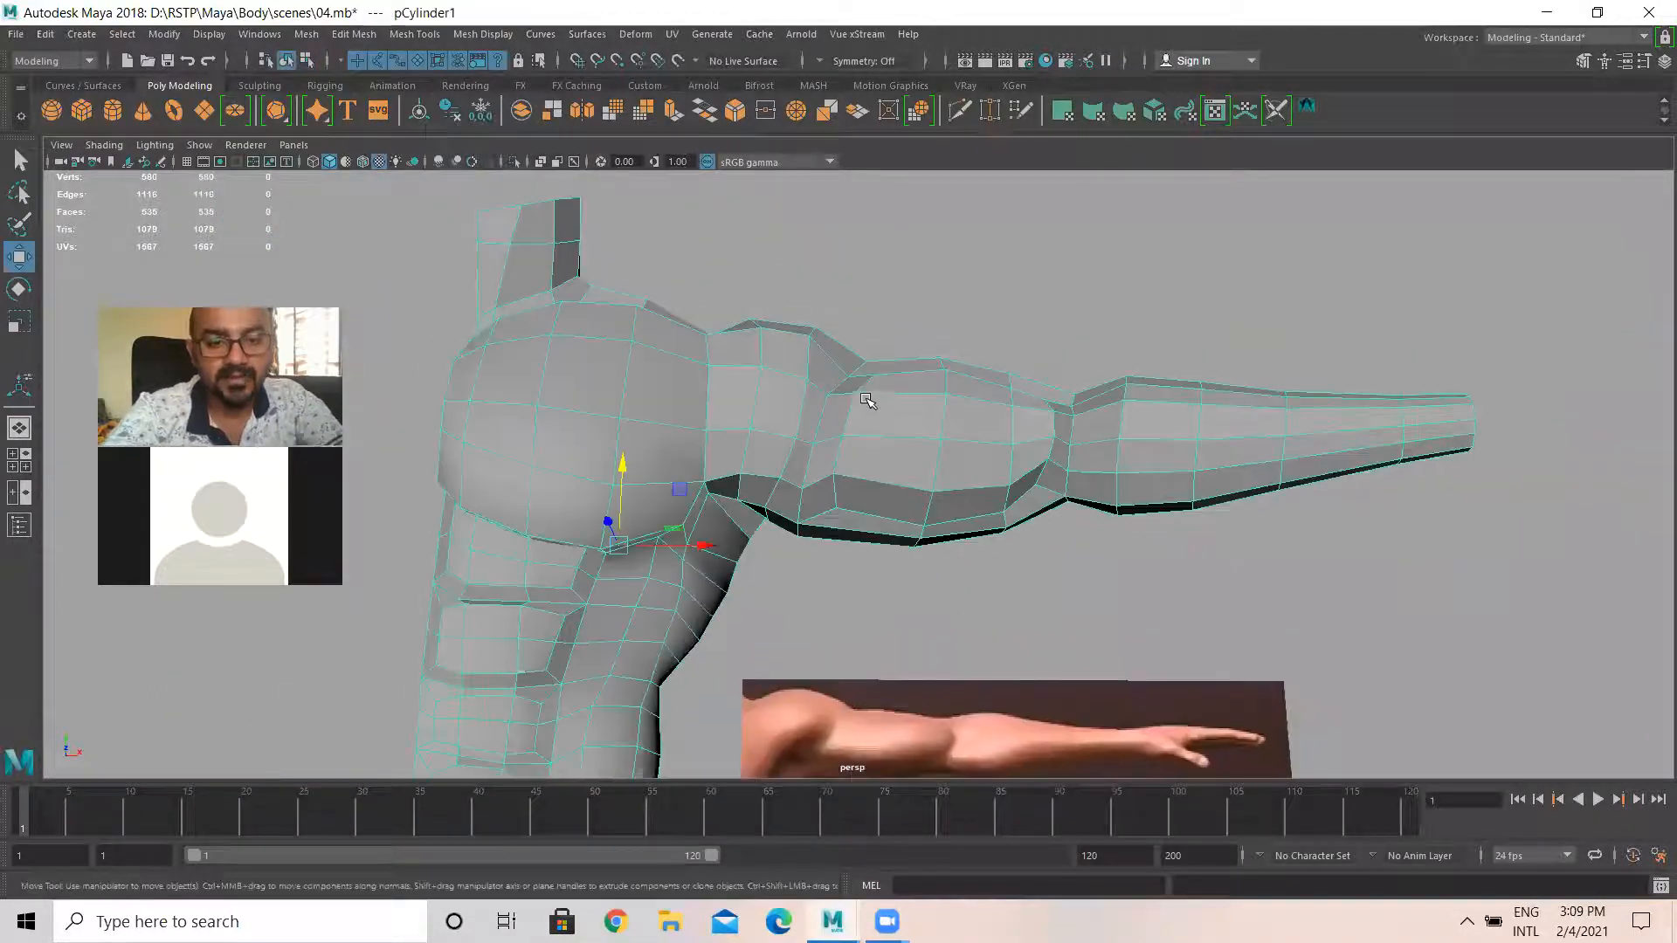
pyautogui.press('3')
pyautogui.click(1029, 304)
pyautogui.keyDown('alt'); pyautogui.moveTo(1075, 445); pyautogui.dragTo(1034, 490); pyautogui.keyUp('alt')
pyautogui.click(1029, 468)
pyautogui.click(992, 568)
pyautogui.keyDown('alt'); pyautogui.moveTo(900, 524); pyautogui.dragTo(911, 463); pyautogui.keyUp('alt')
pyautogui.click(911, 463)
pyautogui.press('1')
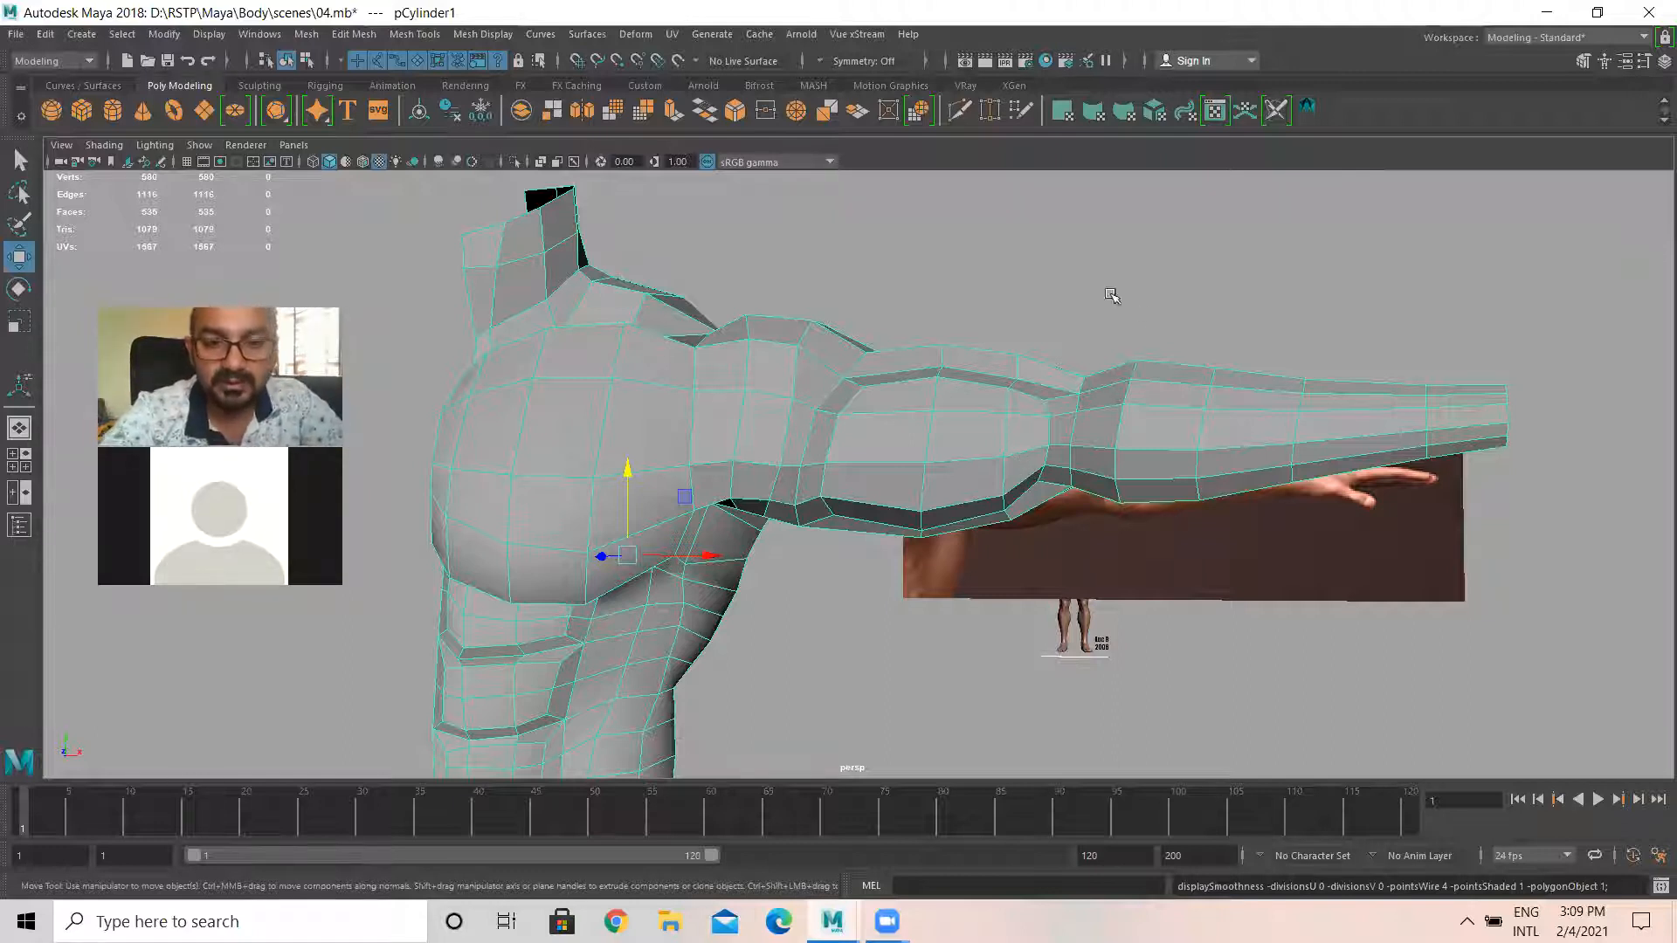
# Return to vertex editing and check the front vertex where the chest meets the armpit
pyautogui.scroll(2, 789, 454)
pyautogui.scroll(1, 669, 442)
pyautogui.moveTo(668, 443); pyautogui.dragTo(606, 426, button='right')
pyautogui.click(650, 511)
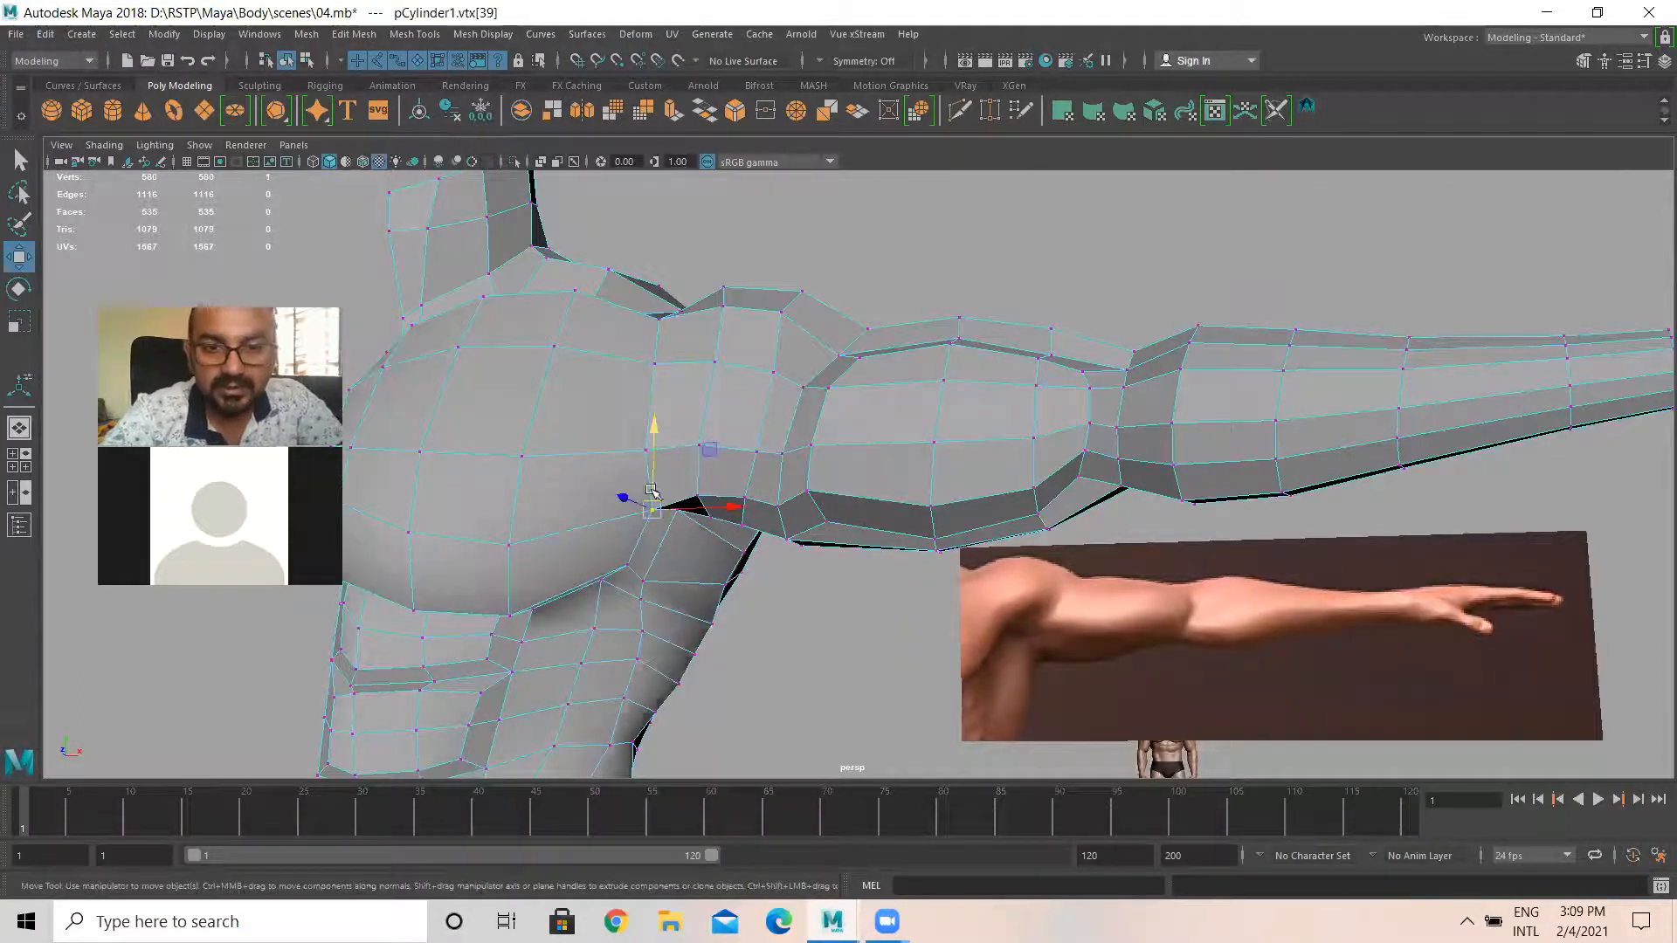
pyautogui.keyDown('alt'); pyautogui.moveTo(708, 438); pyautogui.dragTo(865, 481); pyautogui.keyUp('alt')
pyautogui.keyDown('alt'); pyautogui.moveTo(973, 430); pyautogui.dragTo(976, 430); pyautogui.keyUp('alt')
pyautogui.click(975, 431)
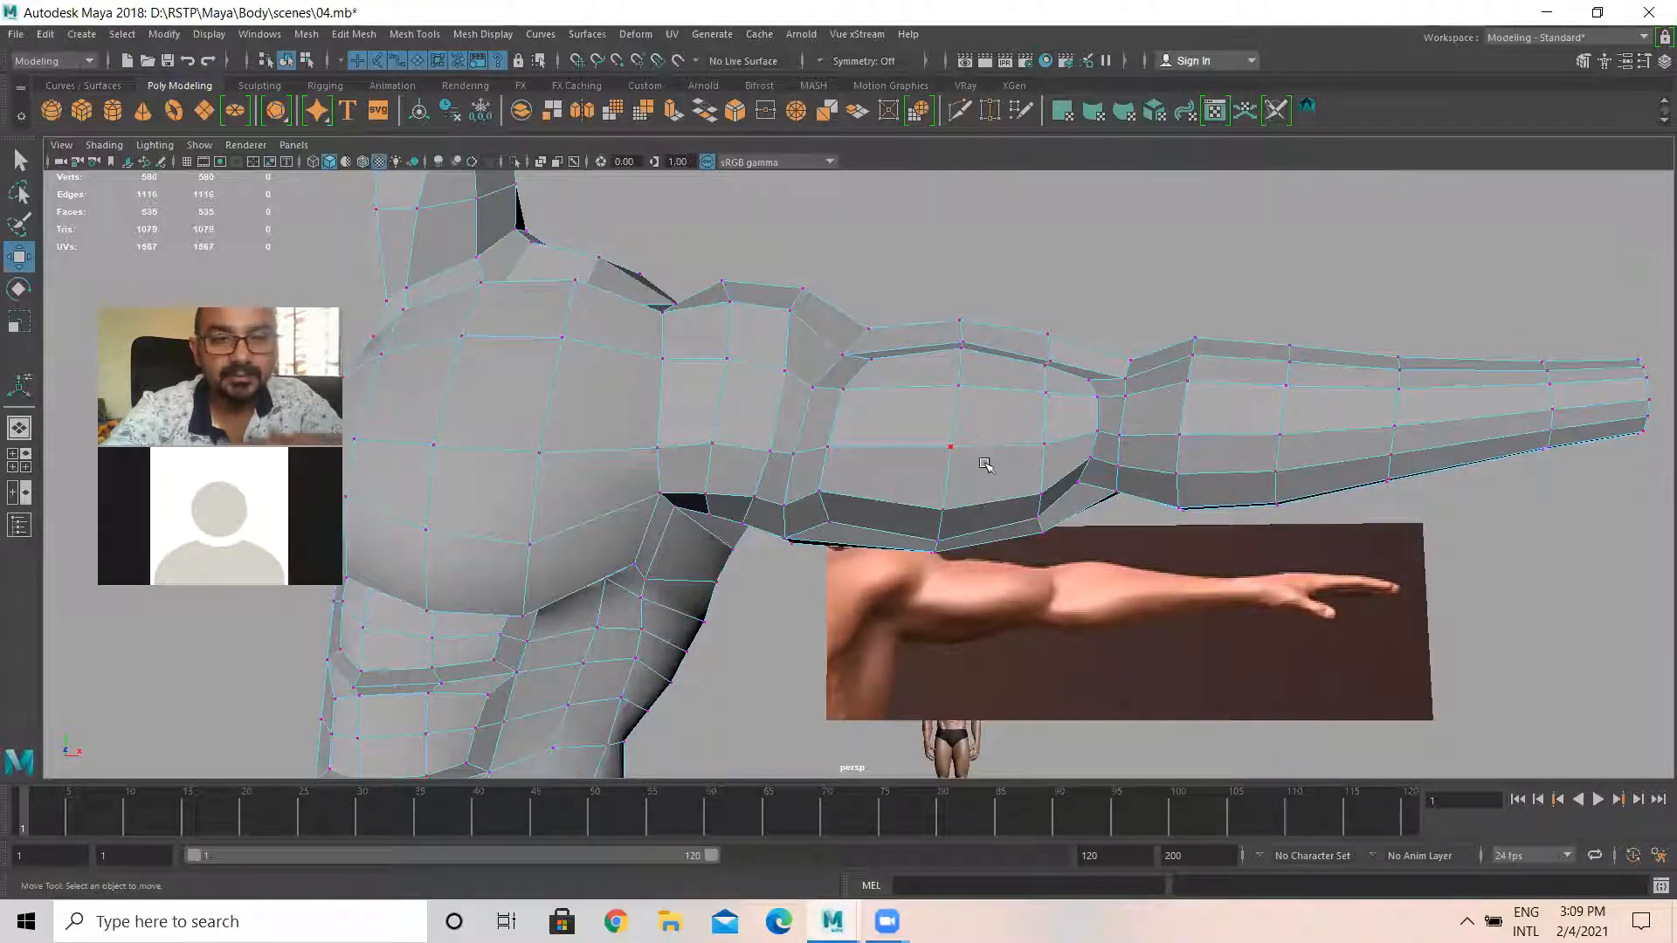
# Check the vertices around the elbow crease at the end of the biceps patch and the back of the upper arm
pyautogui.click(1116, 494)
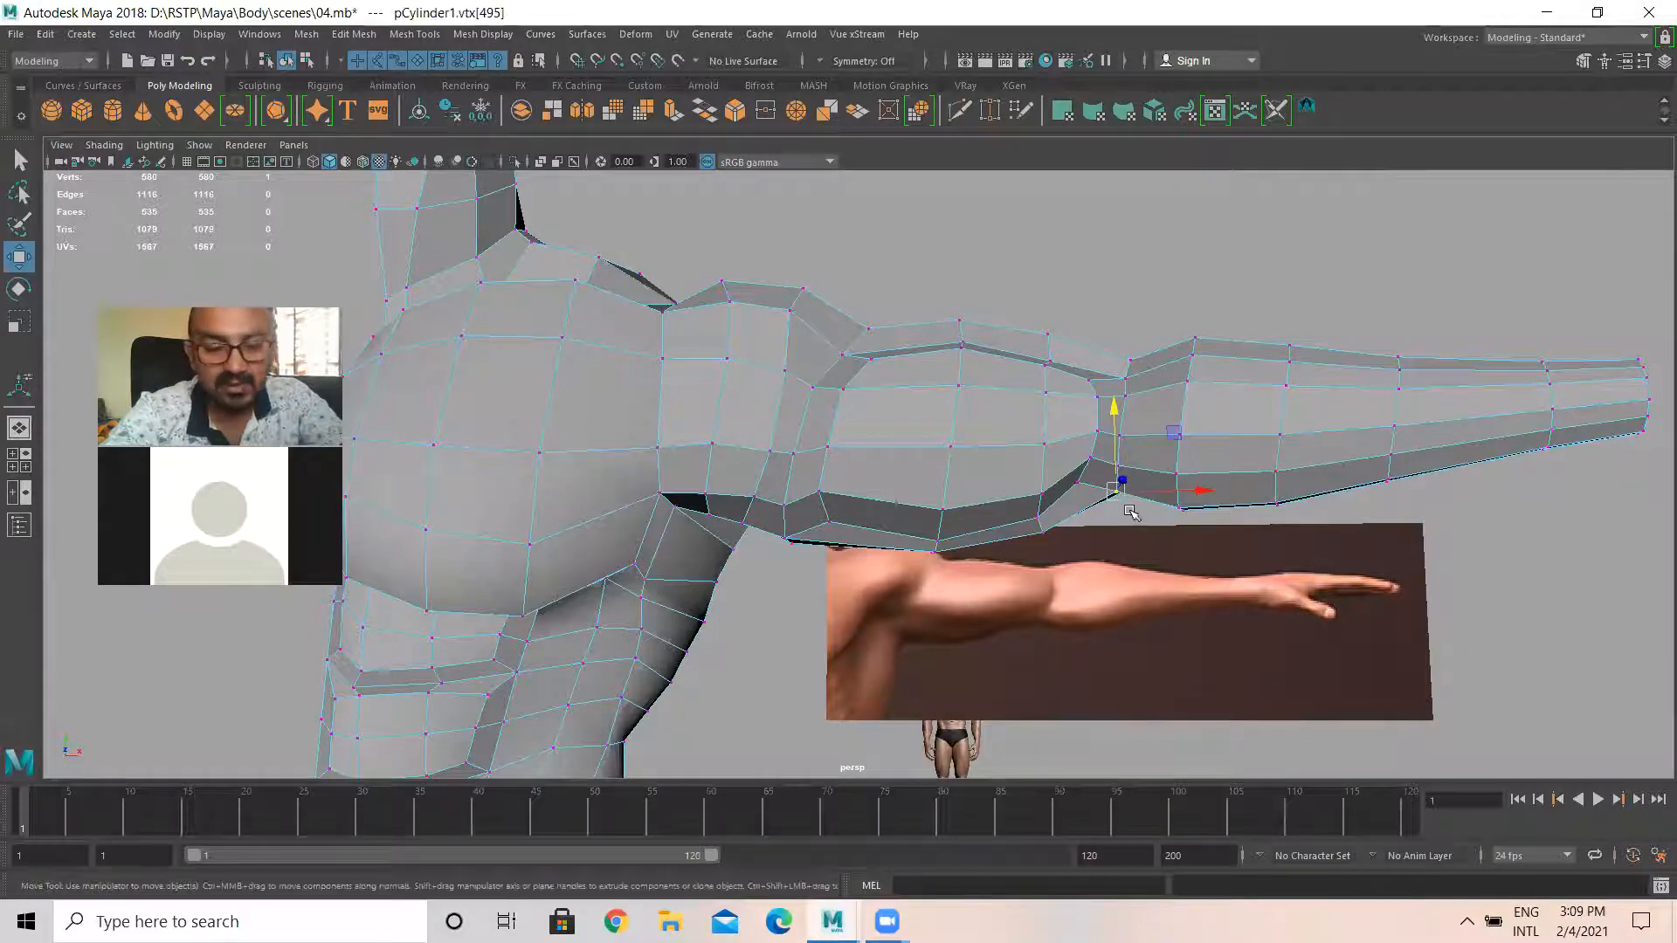
pyautogui.keyDown('alt'); pyautogui.moveTo(1014, 496); pyautogui.dragTo(1081, 642); pyautogui.keyUp('alt')
pyautogui.keyDown('alt'); pyautogui.moveTo(1035, 229); pyautogui.dragTo(1040, 215); pyautogui.keyUp('alt')
pyautogui.keyDown('alt'); pyautogui.moveTo(1001, 270); pyautogui.dragTo(1037, 387); pyautogui.keyUp('alt')
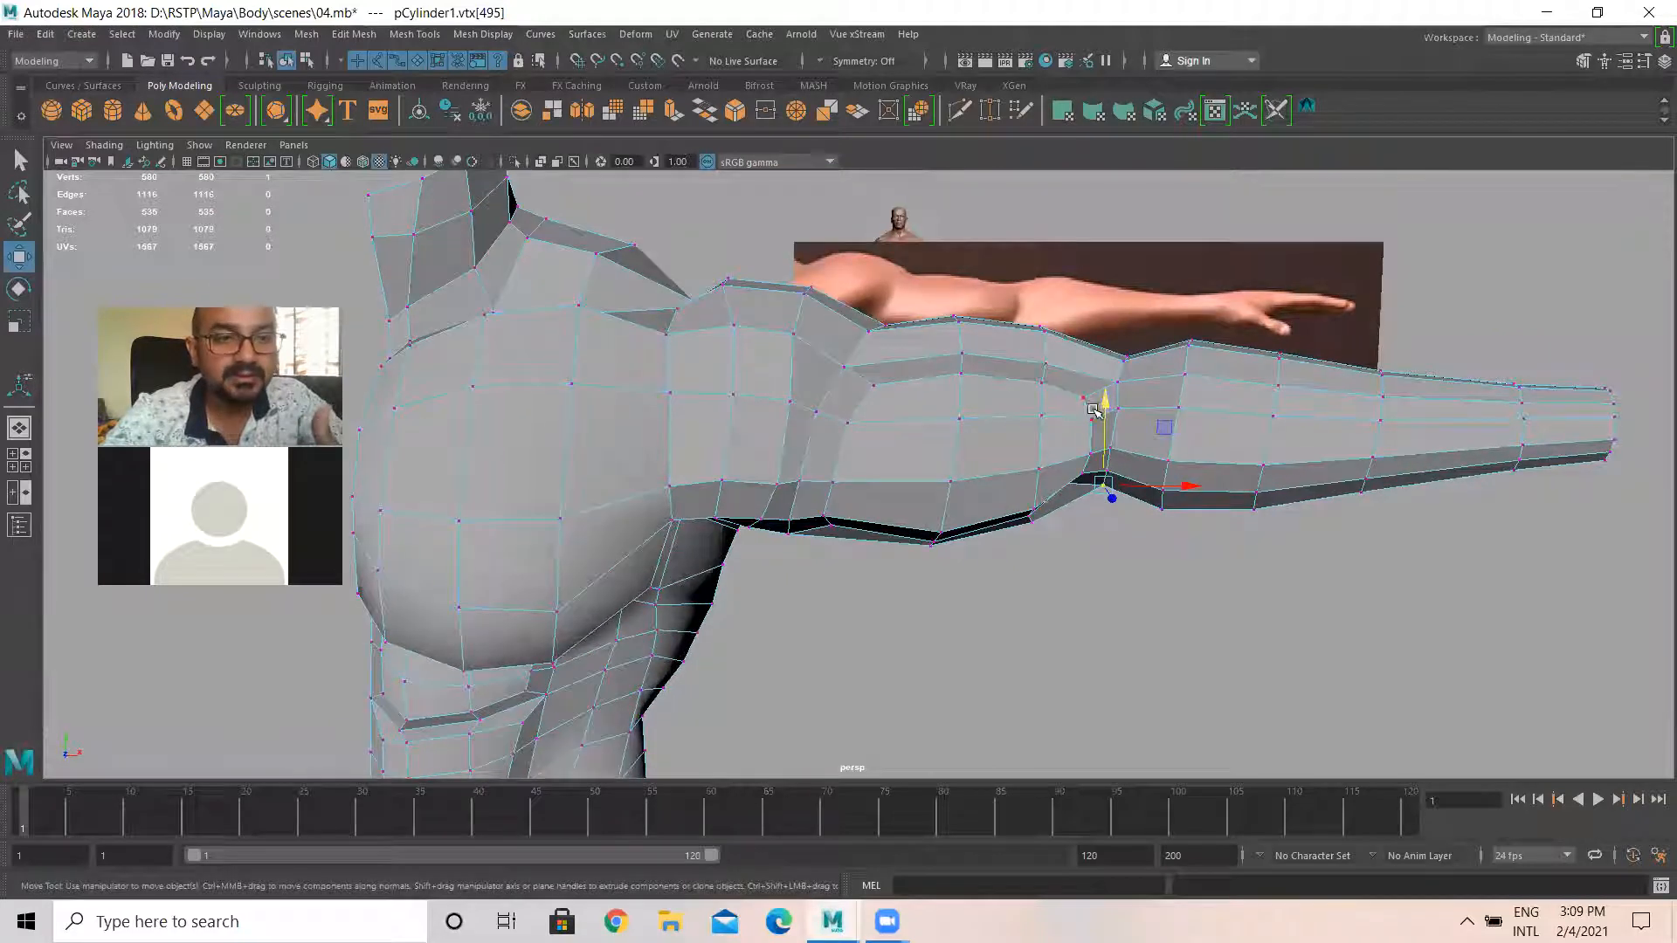
pyautogui.click(1118, 384)
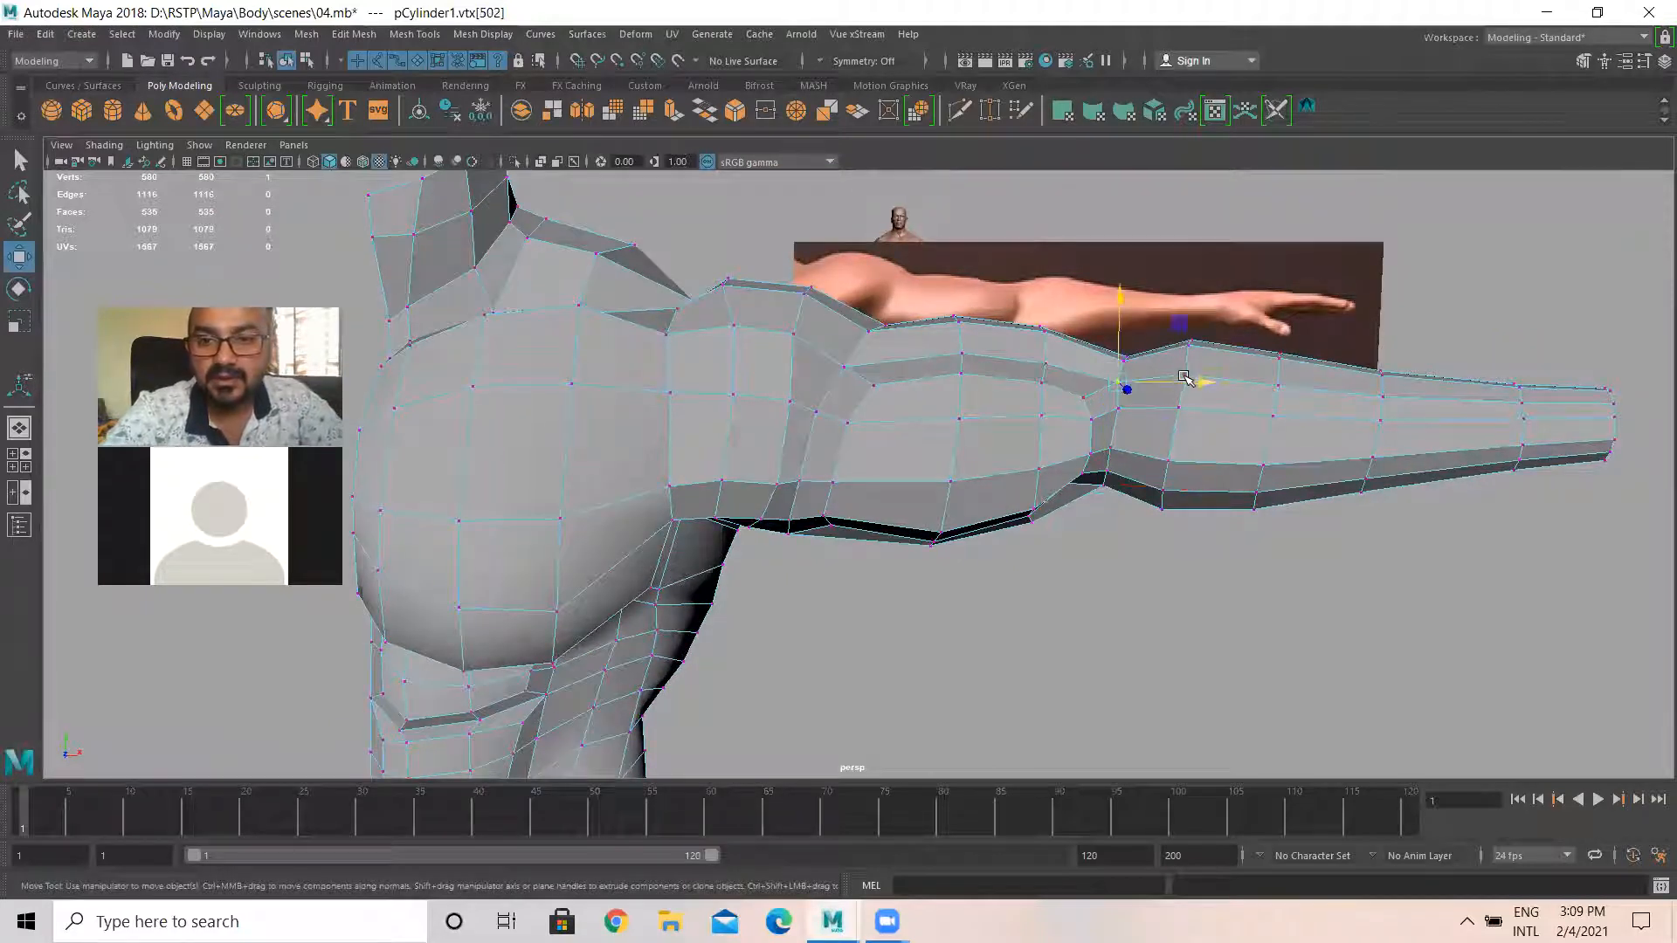
pyautogui.keyDown('alt'); pyautogui.moveTo(1118, 384); pyautogui.dragTo(1123, 458); pyautogui.keyUp('alt')
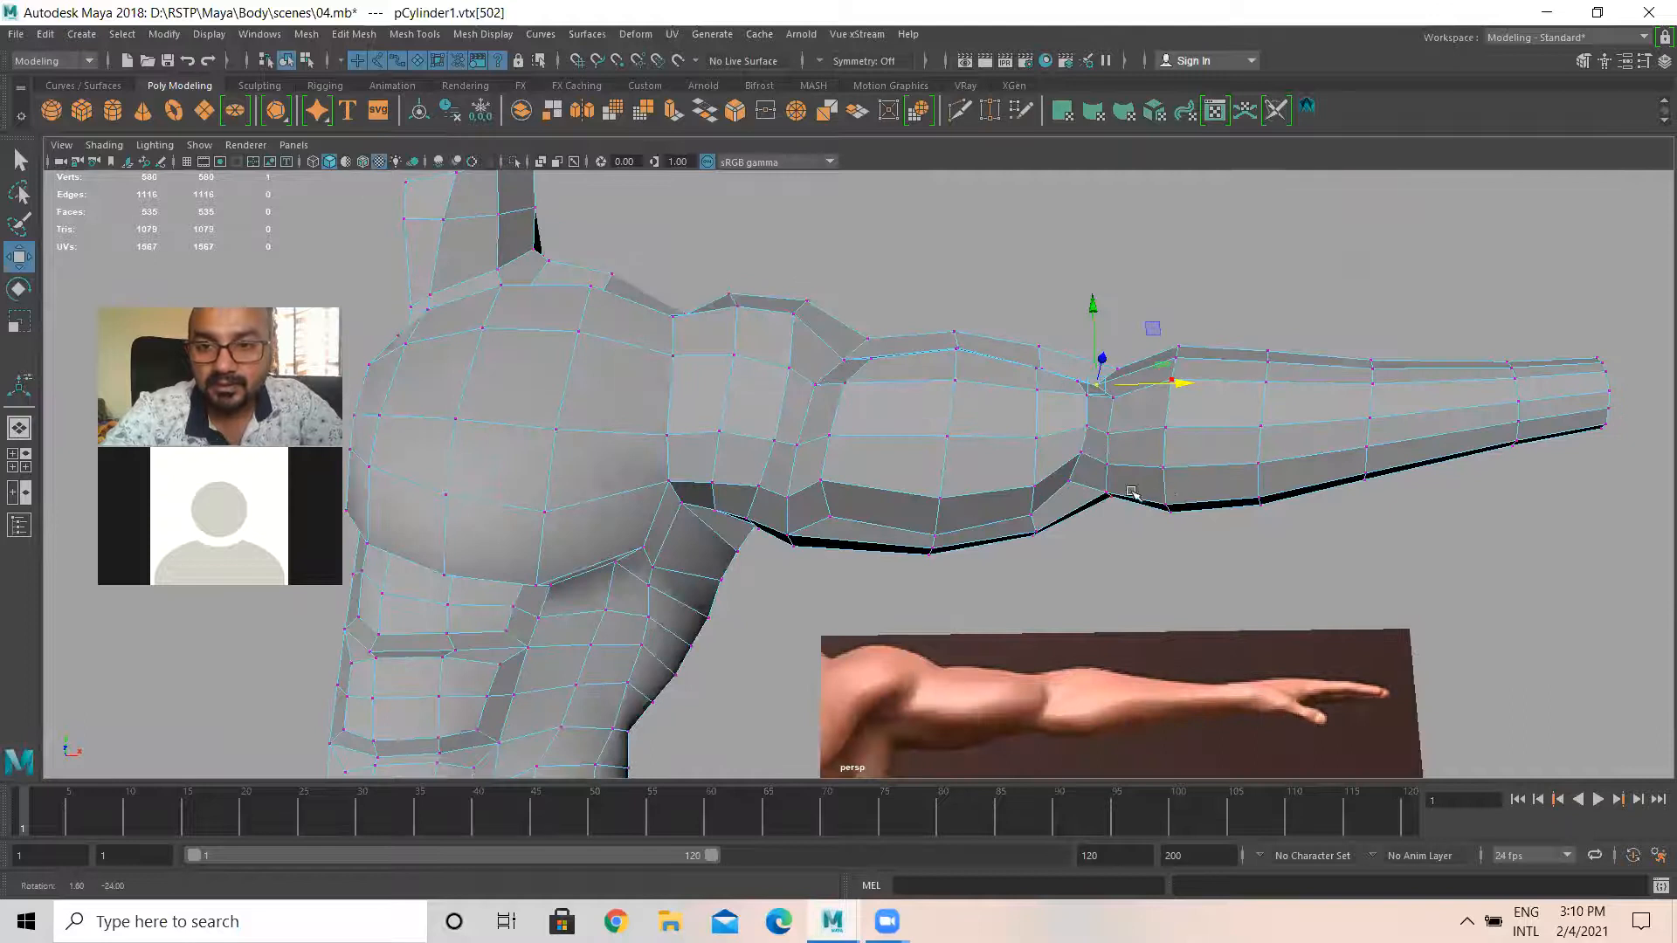
pyautogui.scroll(2, 1132, 493)
pyautogui.click(1138, 495)
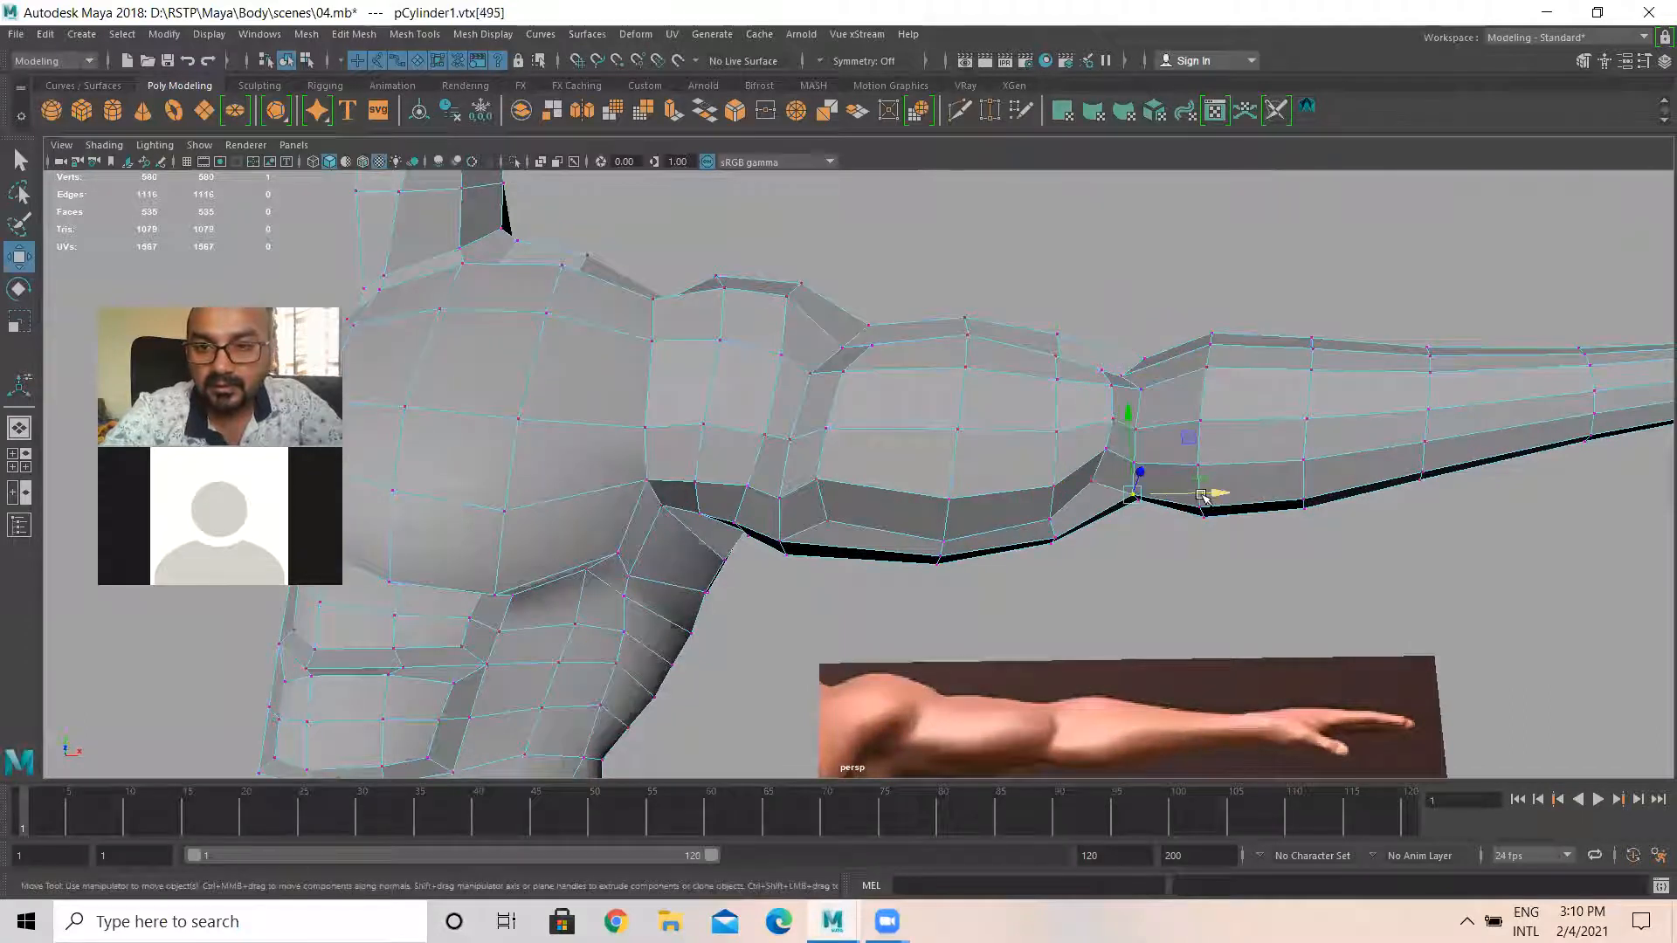
pyautogui.keyDown('alt'); pyautogui.moveTo(1138, 490); pyautogui.dragTo(1145, 403); pyautogui.keyUp('alt')
pyautogui.click(1140, 391)
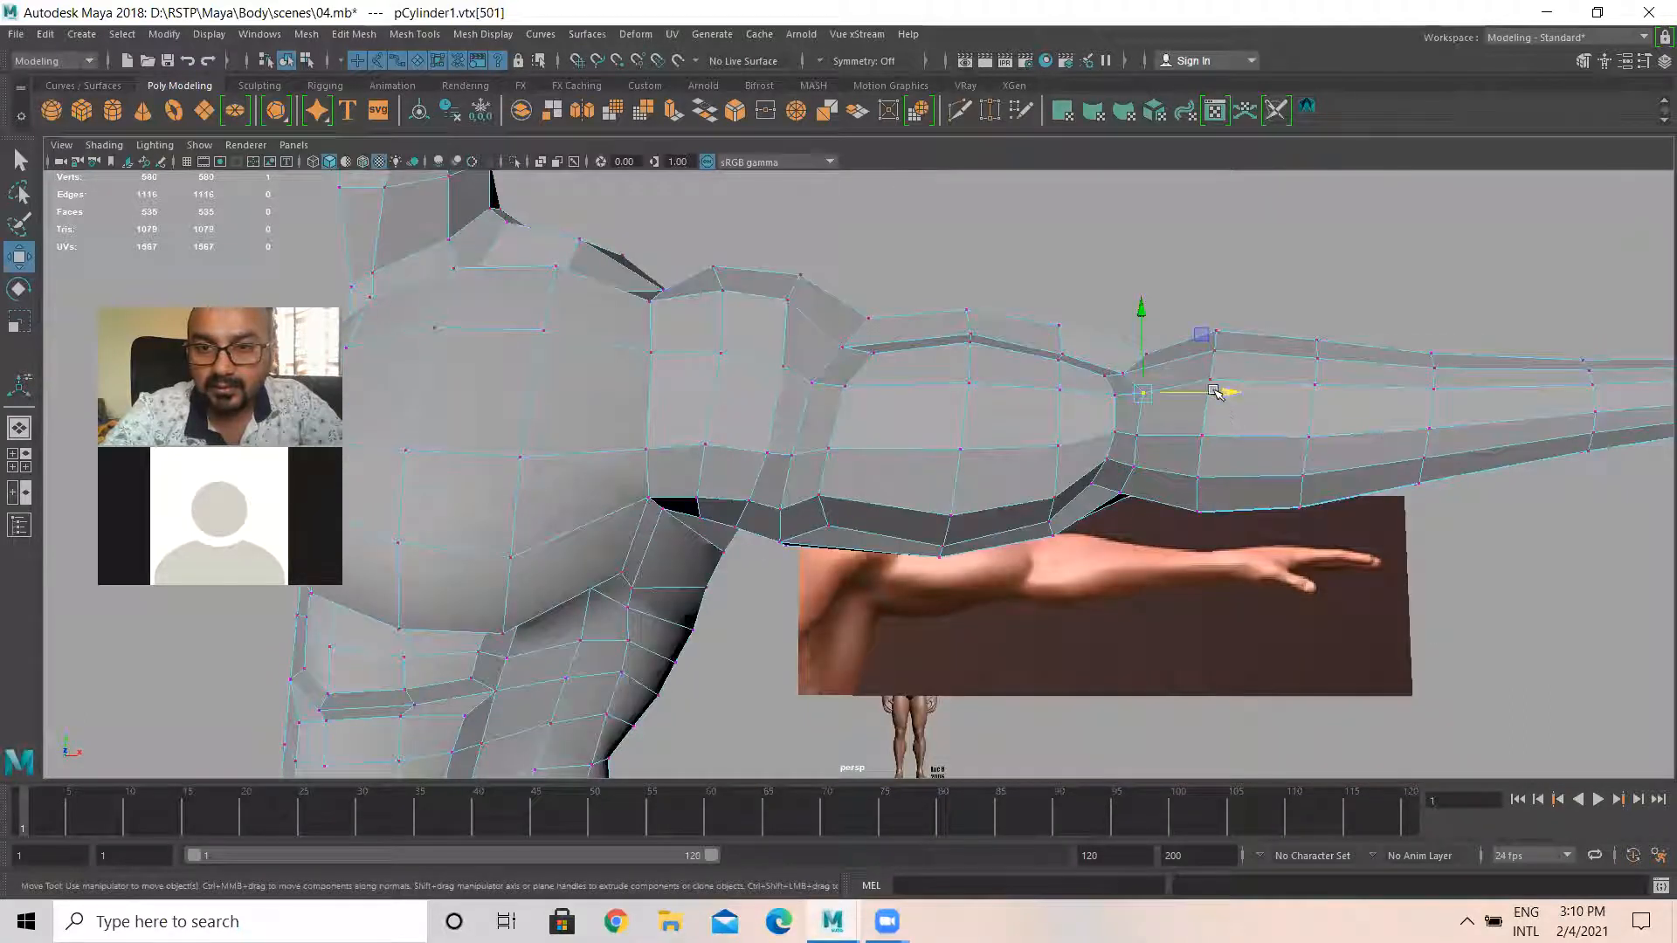
pyautogui.keyDown('alt'); pyautogui.moveTo(1079, 474); pyautogui.dragTo(815, 367); pyautogui.keyUp('alt')
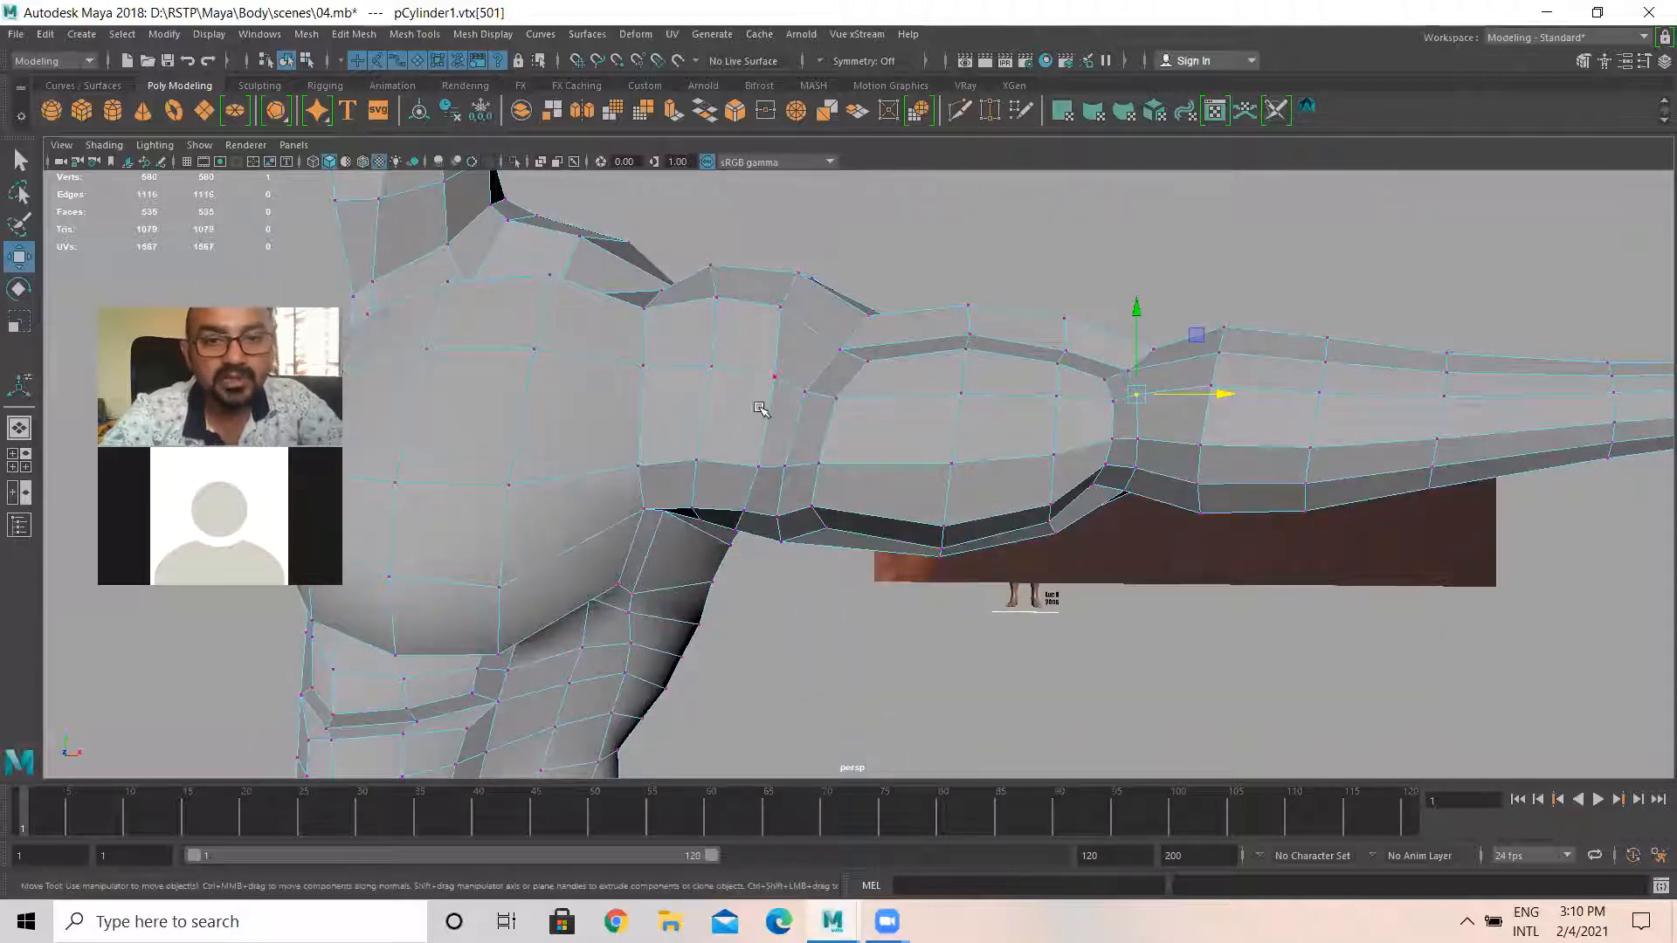
pyautogui.keyDown('alt'); pyautogui.moveTo(1117, 398); pyautogui.dragTo(786, 397); pyautogui.keyUp('alt')
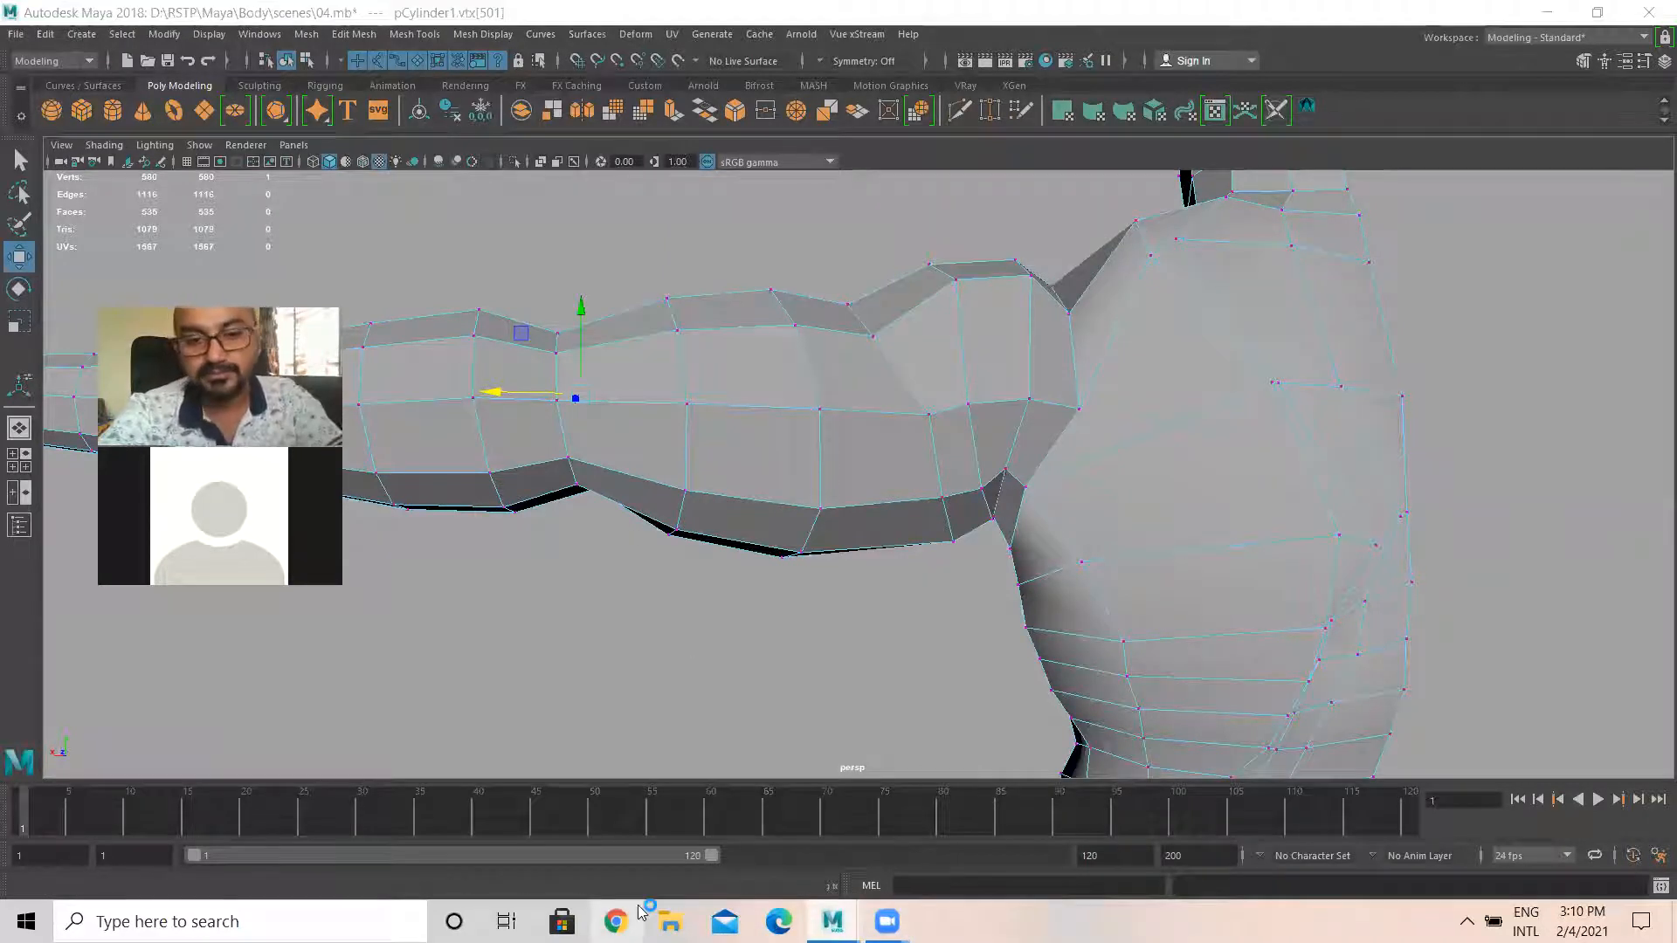
# Switch to face selection and select the two rows of three faces across the back of the upper arm
pyautogui.click(822, 508)
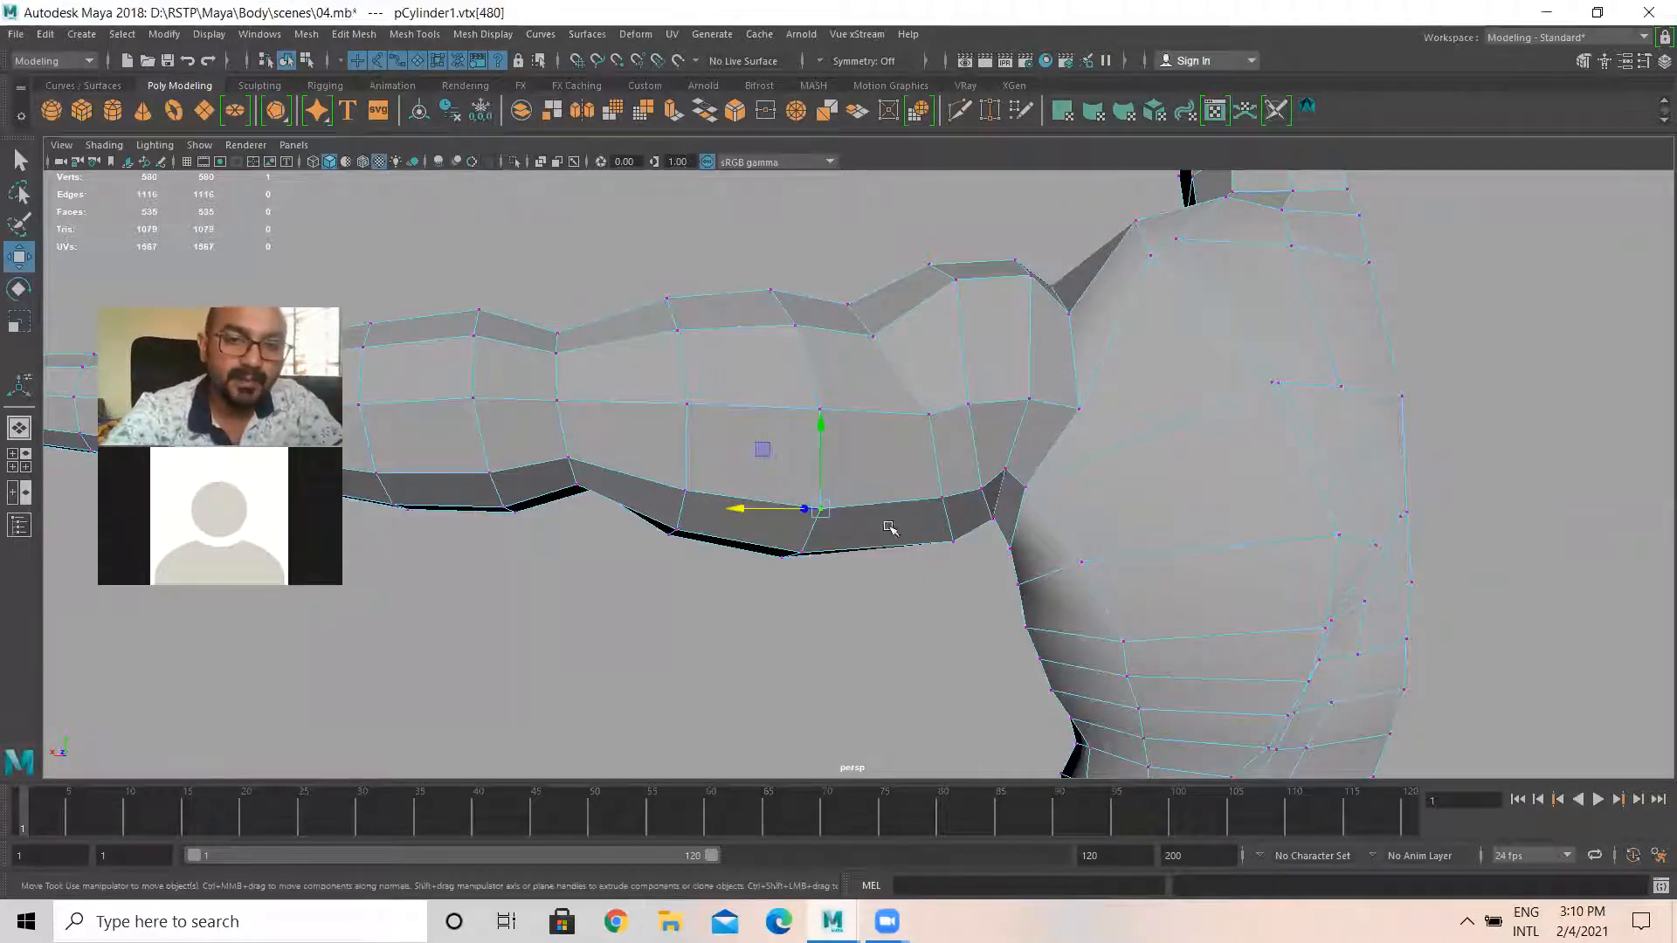
pyautogui.click(905, 573)
pyautogui.keyDown('alt'); pyautogui.moveTo(851, 690); pyautogui.dragTo(854, 404); pyautogui.keyUp('alt')
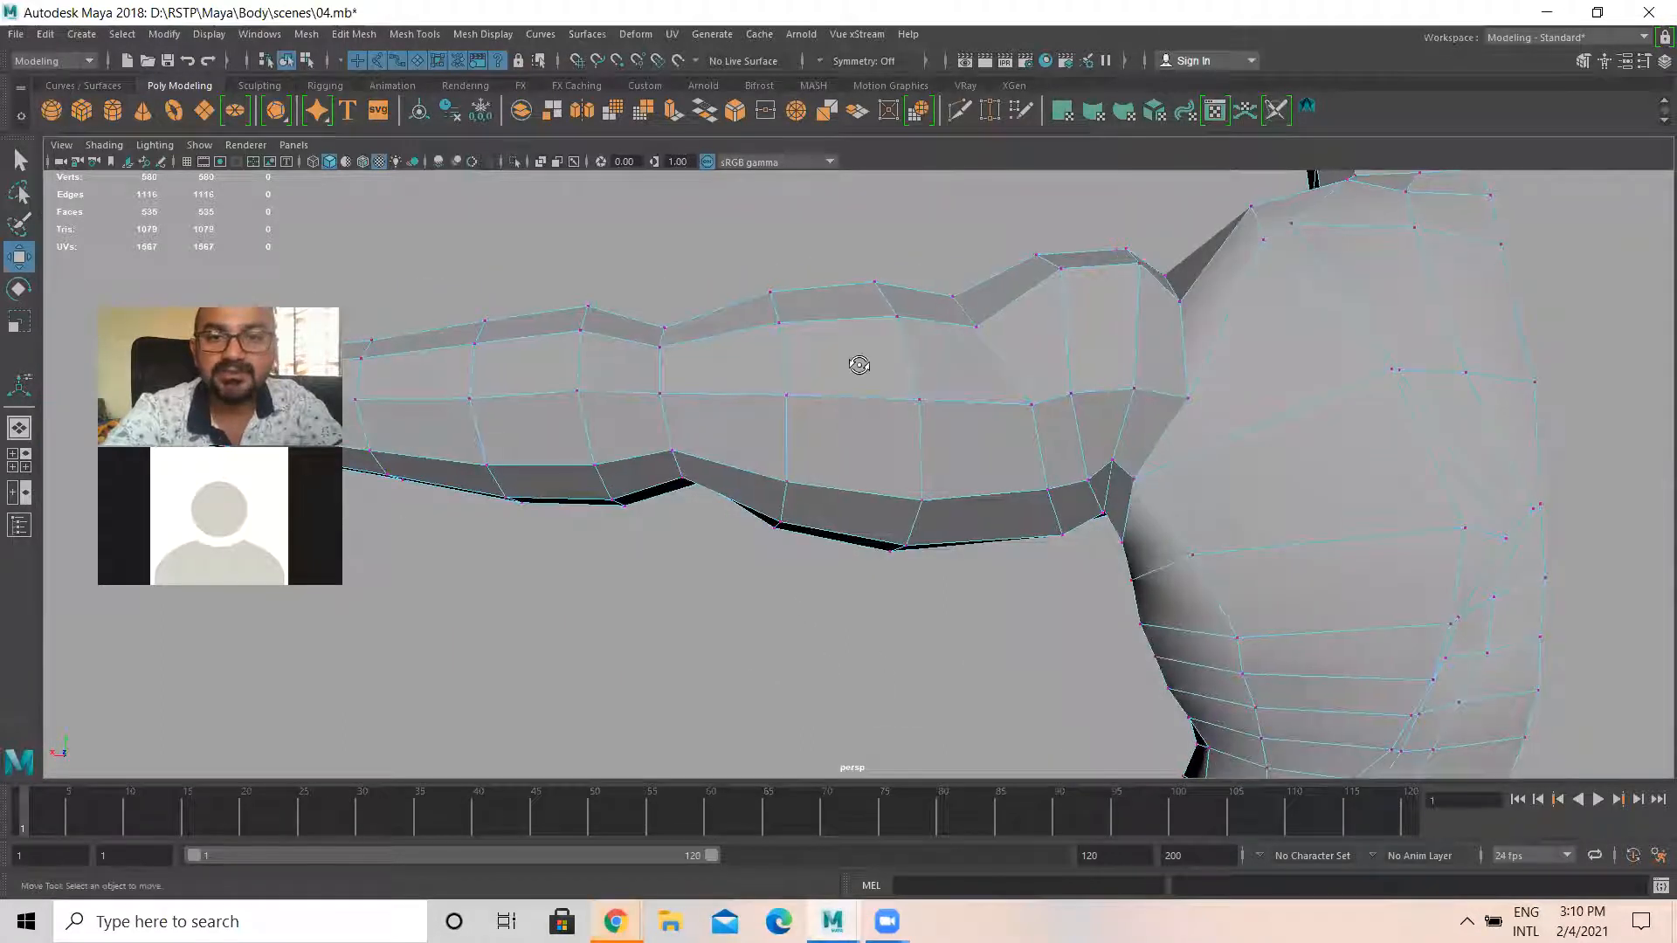
pyautogui.moveTo(860, 365); pyautogui.dragTo(846, 398, button='right')
pyautogui.click(737, 363)
pyautogui.keyDown('shift'); pyautogui.click(751, 464); pyautogui.keyUp('shift')
pyautogui.keyDown('shift'); pyautogui.click(868, 379); pyautogui.keyUp('shift')
pyautogui.keyDown('shift'); pyautogui.click(867, 456); pyautogui.keyUp('shift')
pyautogui.keyDown('shift'); pyautogui.click(957, 384); pyautogui.keyUp('shift')
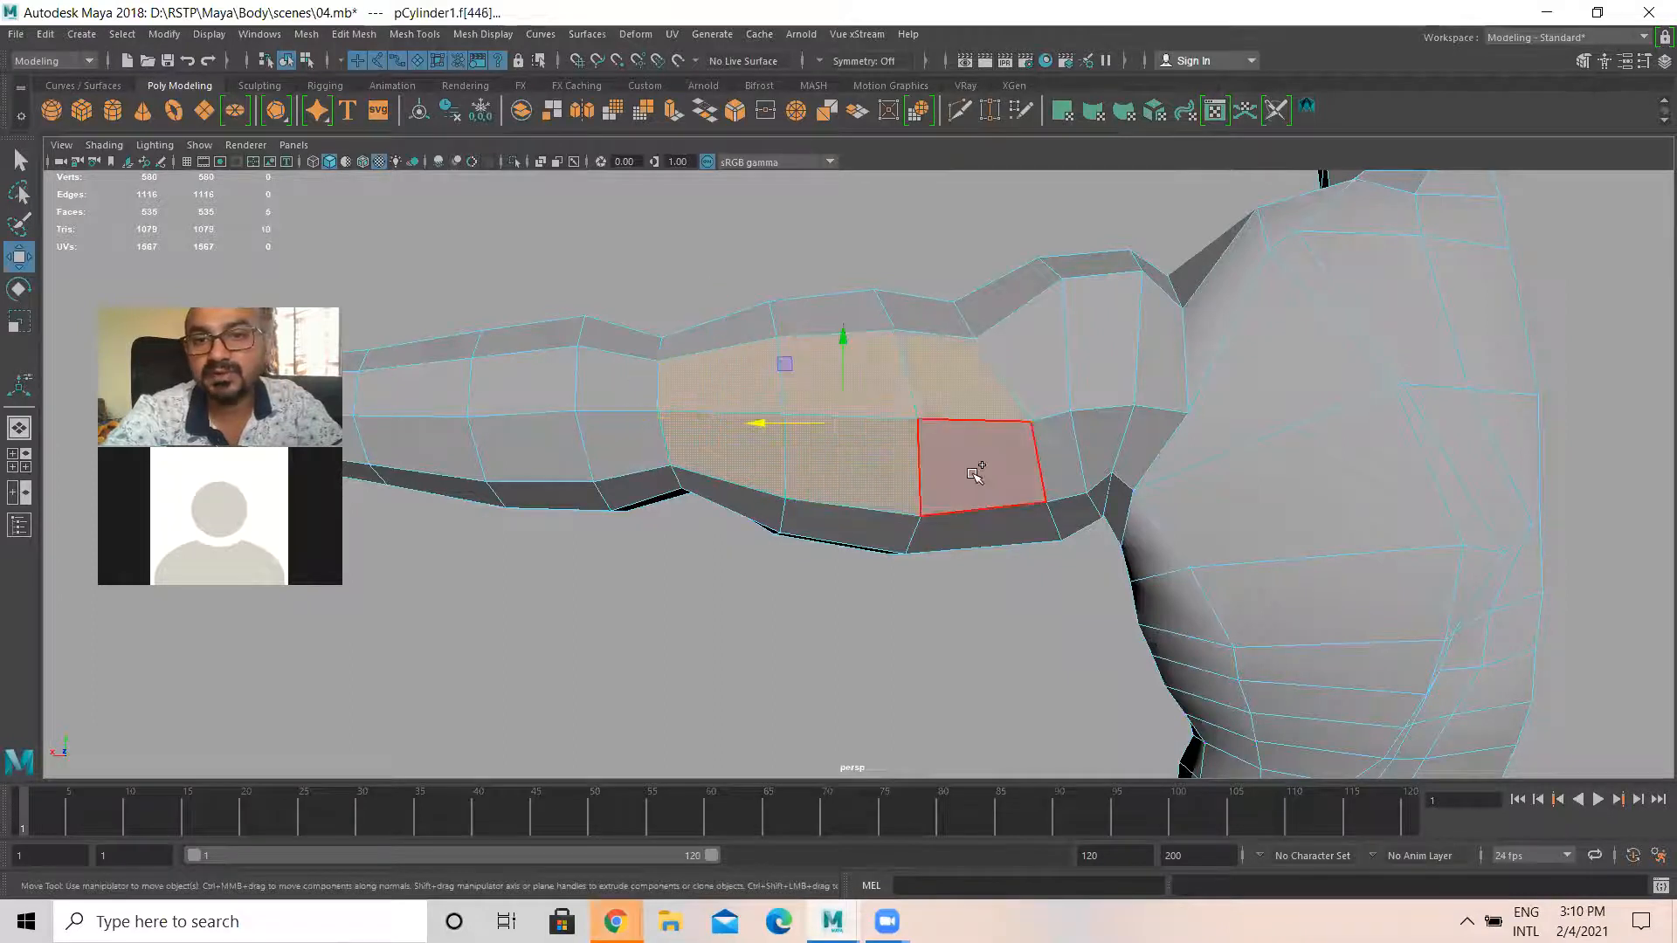
pyautogui.keyDown('shift'); pyautogui.click(980, 473); pyautogui.keyUp('shift')
# Extend the selection to the neighbouring faces below and above, covering the whole triceps area of the upper arm
pyautogui.keyDown('alt'); pyautogui.moveTo(830, 566); pyautogui.dragTo(834, 465); pyautogui.keyUp('alt')
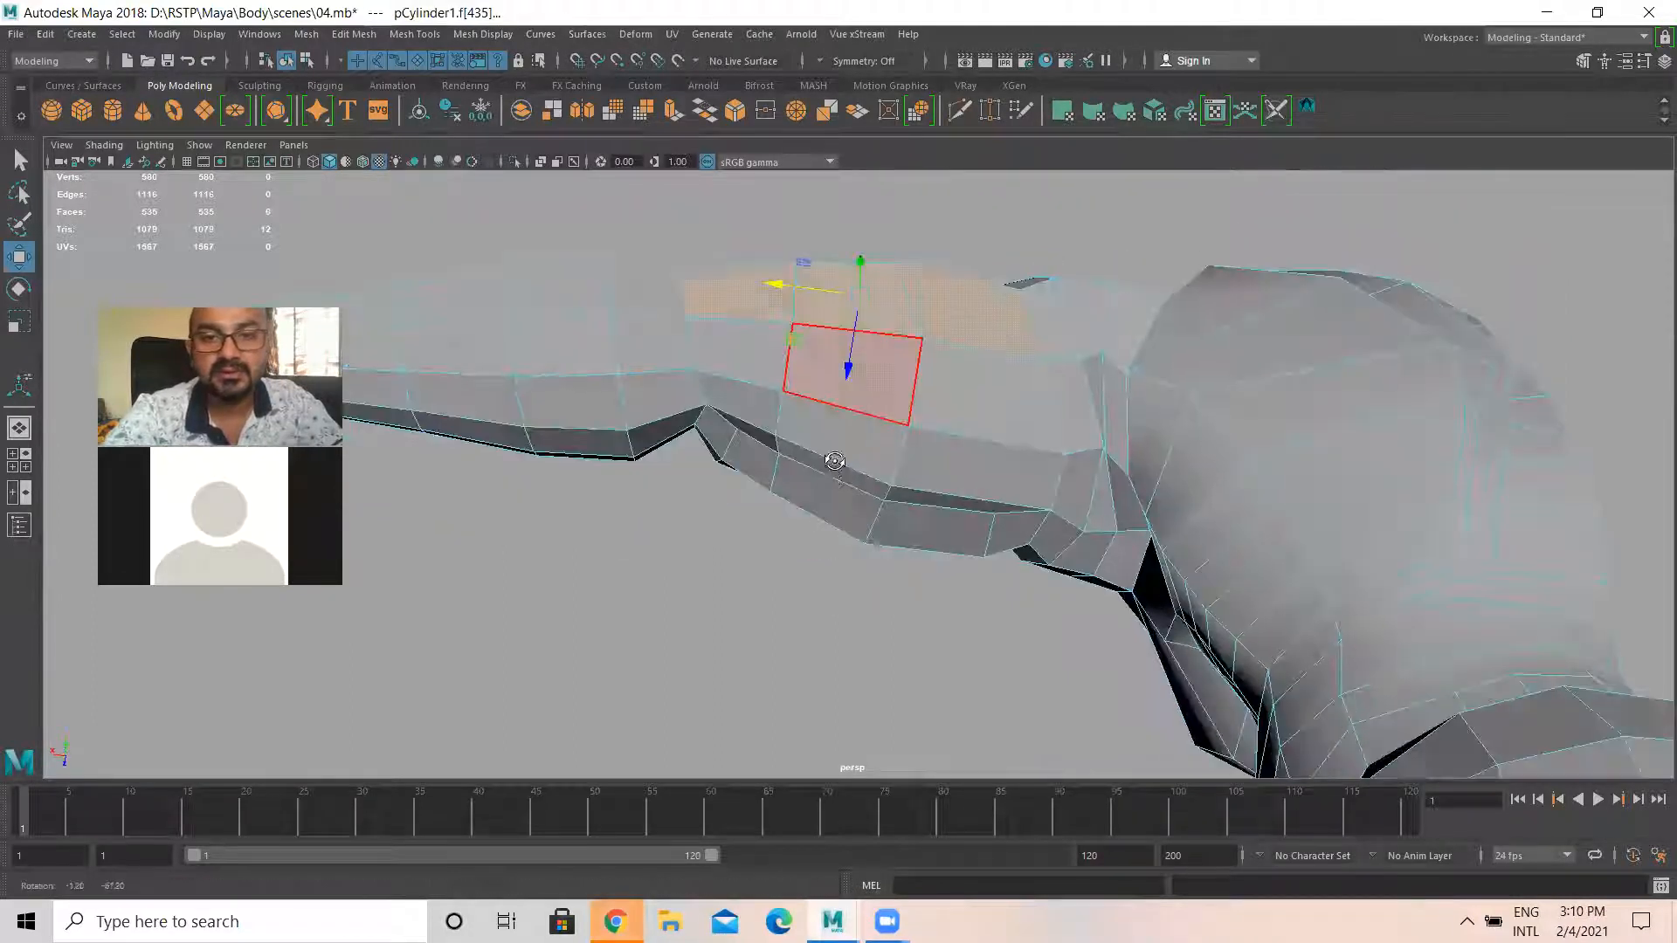
pyautogui.keyDown('shift'); pyautogui.click(764, 406); pyautogui.keyUp('shift')
pyautogui.keyDown('shift'); pyautogui.click(863, 429); pyautogui.keyUp('shift')
pyautogui.keyDown('shift'); pyautogui.click(950, 441); pyautogui.keyUp('shift')
pyautogui.keyDown('alt'); pyautogui.moveTo(813, 550); pyautogui.dragTo(817, 627); pyautogui.keyUp('alt')
pyautogui.keyDown('shift'); pyautogui.click(821, 358); pyautogui.keyUp('shift')
pyautogui.keyDown('shift'); pyautogui.click(921, 358); pyautogui.keyUp('shift')
pyautogui.keyDown('alt'); pyautogui.moveTo(922, 358); pyautogui.dragTo(883, 633); pyautogui.keyUp('alt')
pyautogui.keyDown('alt'); pyautogui.moveTo(897, 515); pyautogui.dragTo(873, 524); pyautogui.keyUp('alt')
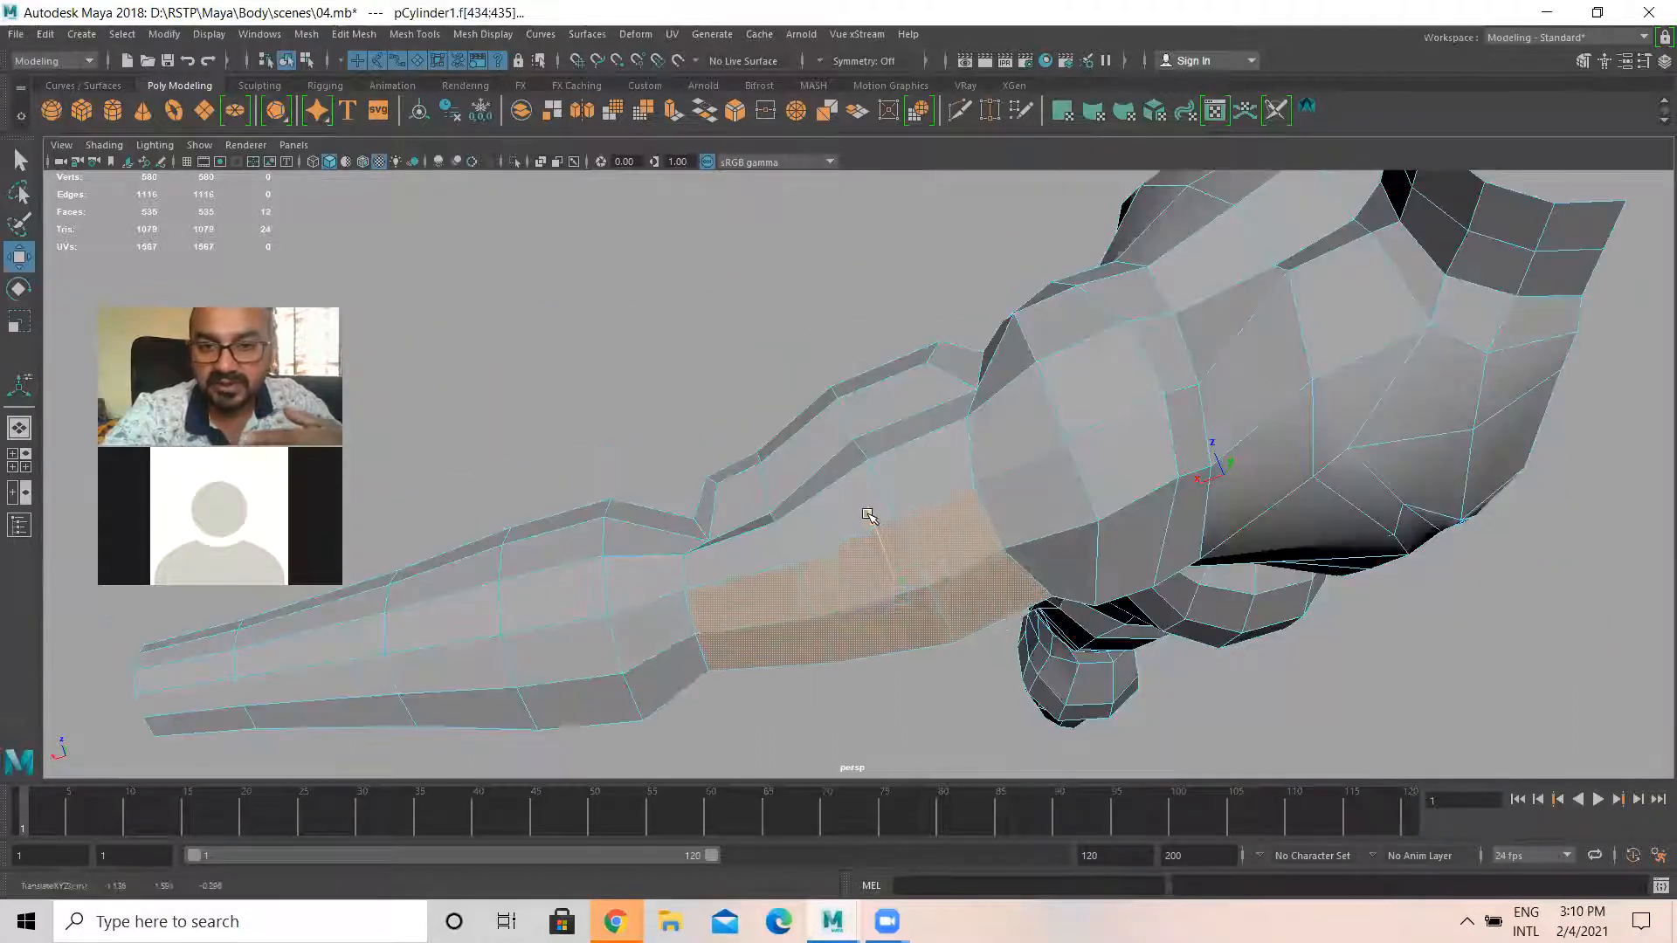
# Extrude the selected triceps faces with faces kept together and pull them outward from the back of the arm
pyautogui.keyDown('shift'); pyautogui.moveTo(872, 563); pyautogui.dragTo(876, 603, button='right'); pyautogui.keyUp('shift')
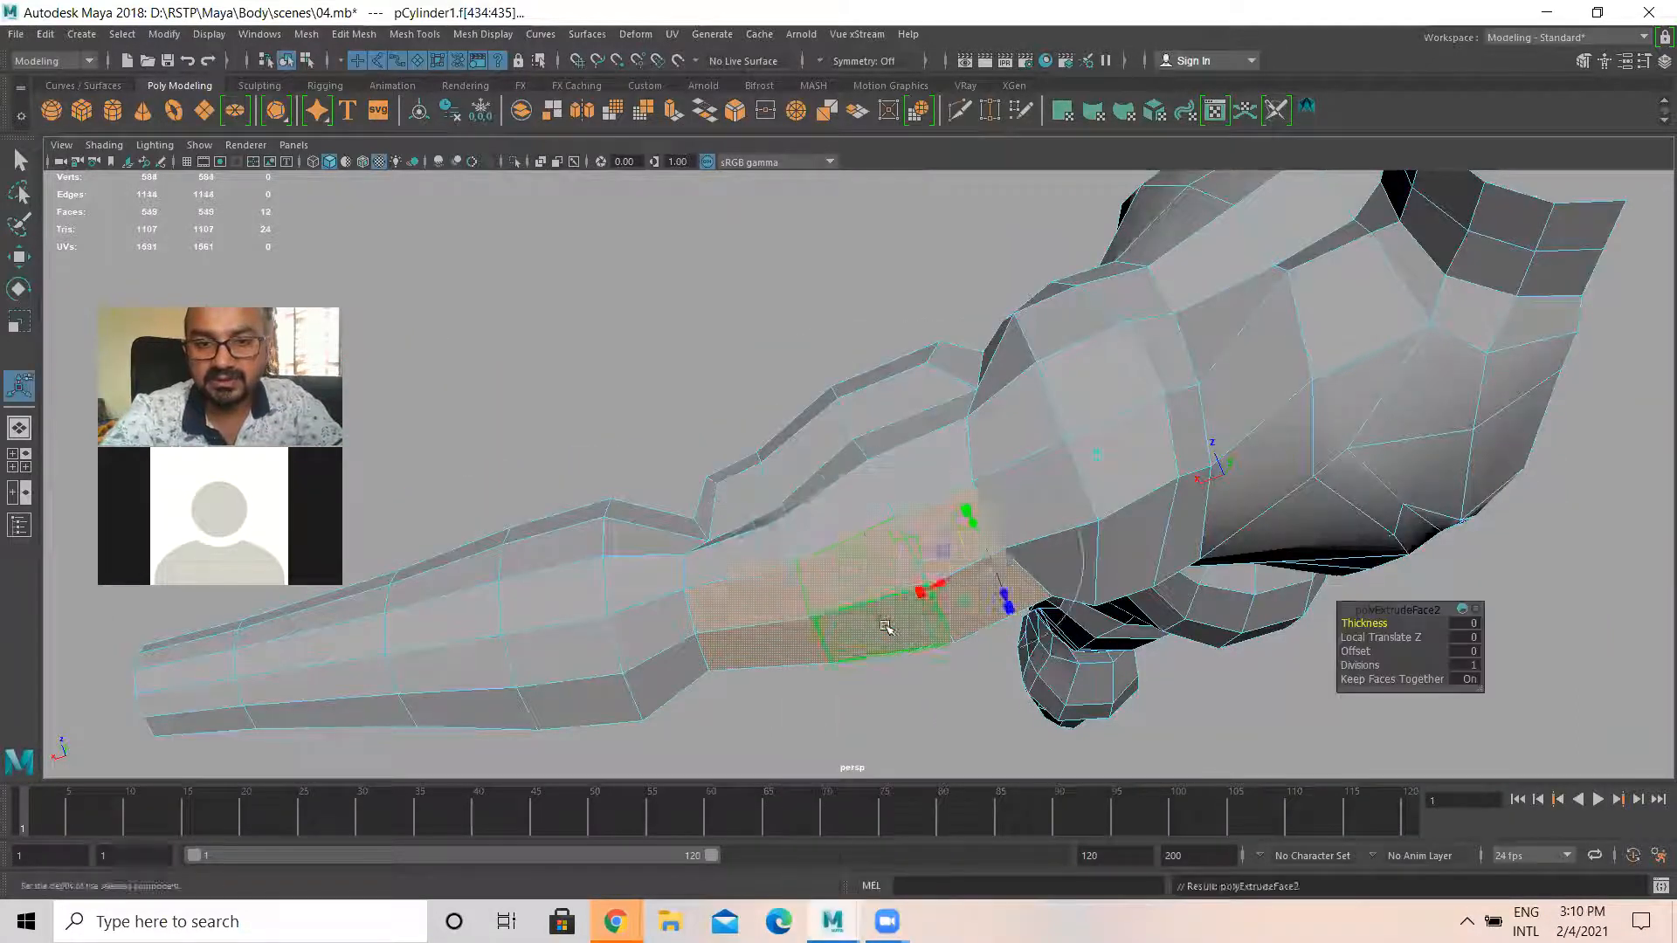
pyautogui.keyDown('alt'); pyautogui.moveTo(876, 603); pyautogui.dragTo(853, 533); pyautogui.keyUp('alt')
pyautogui.press('w')
pyautogui.keyDown('alt'); pyautogui.moveTo(878, 451); pyautogui.dragTo(876, 616); pyautogui.keyUp('alt')
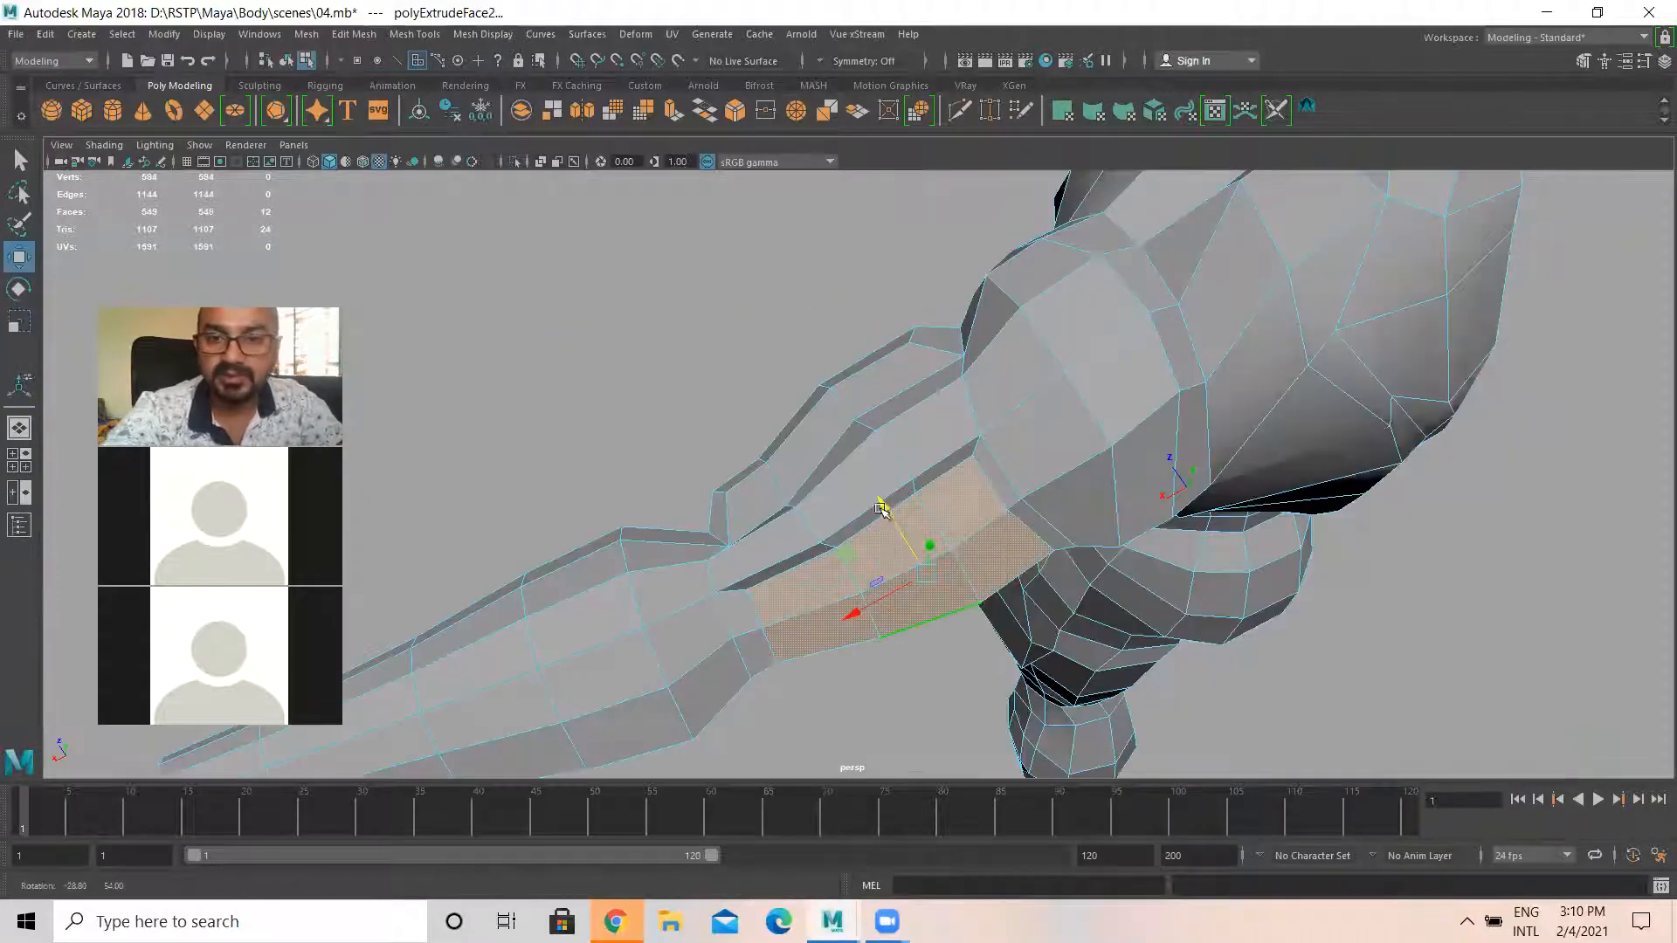
pyautogui.keyDown('alt'); pyautogui.moveTo(903, 524); pyautogui.dragTo(913, 531); pyautogui.keyUp('alt')
pyautogui.moveTo(911, 529); pyautogui.dragTo(912, 531)
pyautogui.keyDown('alt'); pyautogui.moveTo(911, 541); pyautogui.dragTo(970, 331); pyautogui.keyUp('alt')
# Switch to edge editing, raise the middle edge of the triceps patch's upper border and lower the one on its lower border
pyautogui.moveTo(971, 332); pyautogui.dragTo(967, 273, button='right')
pyautogui.click(980, 325)
pyautogui.keyDown('alt'); pyautogui.moveTo(926, 402); pyautogui.dragTo(908, 409); pyautogui.keyUp('alt')
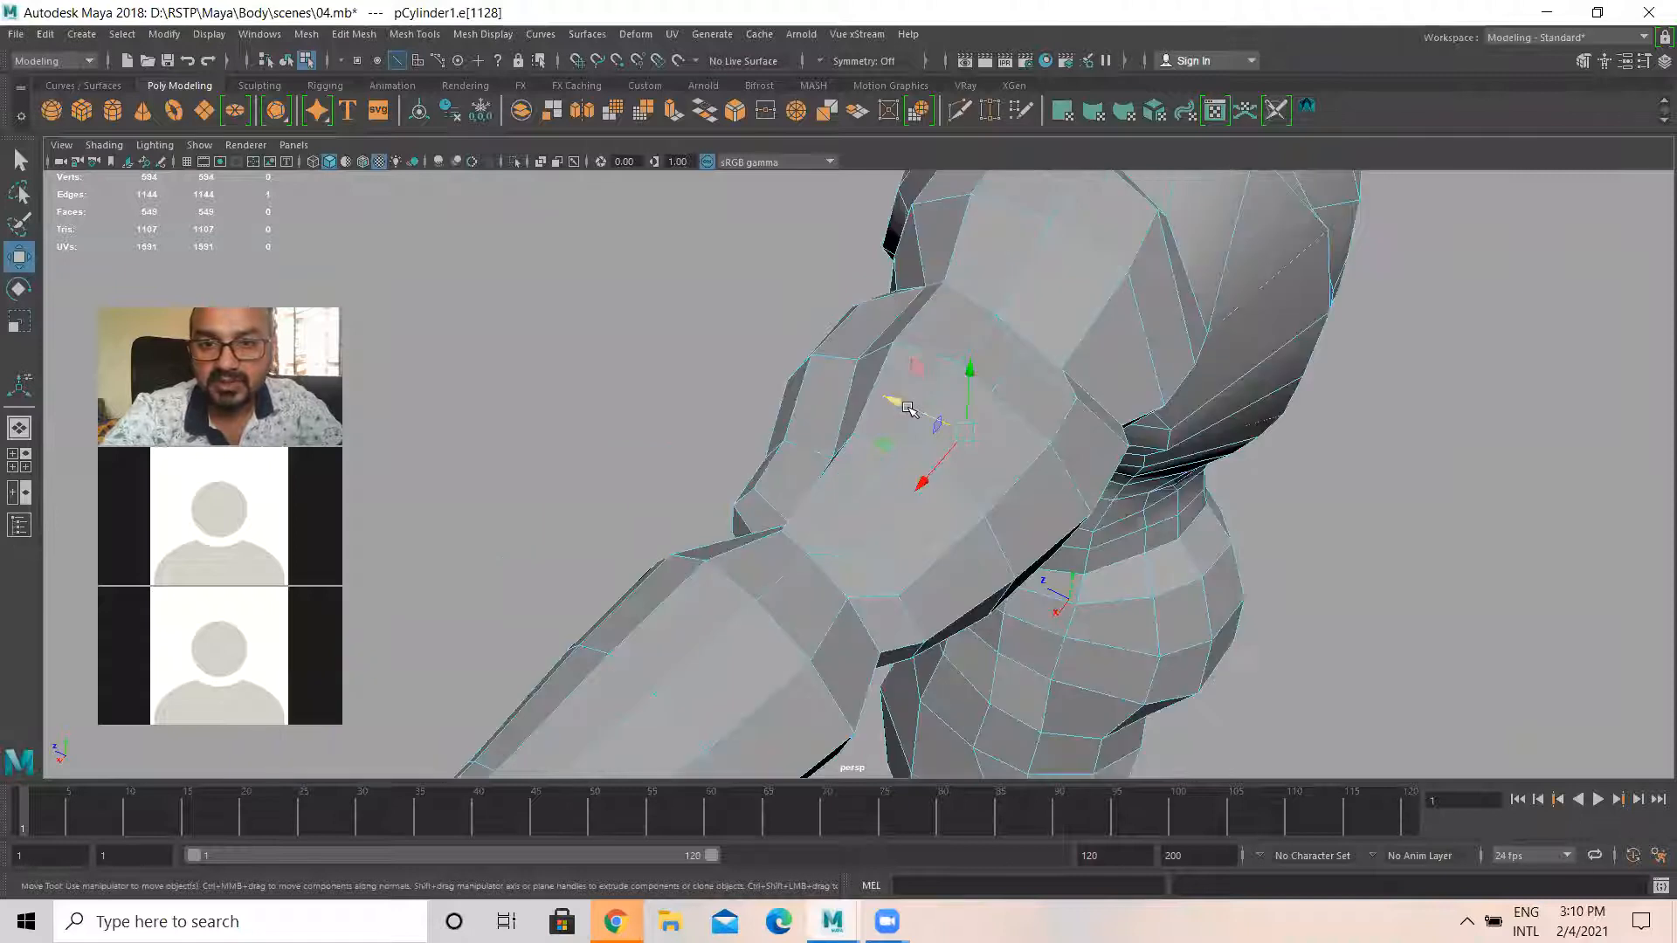
pyautogui.keyDown('alt'); pyautogui.moveTo(1062, 469); pyautogui.dragTo(922, 419); pyautogui.keyUp('alt')
pyautogui.click(869, 333)
pyautogui.moveTo(854, 250); pyautogui.dragTo(854, 222)
pyautogui.keyDown('alt'); pyautogui.moveTo(929, 474); pyautogui.dragTo(862, 454); pyautogui.keyUp('alt')
pyautogui.click(863, 447)
pyautogui.moveTo(840, 366); pyautogui.dragTo(838, 391)
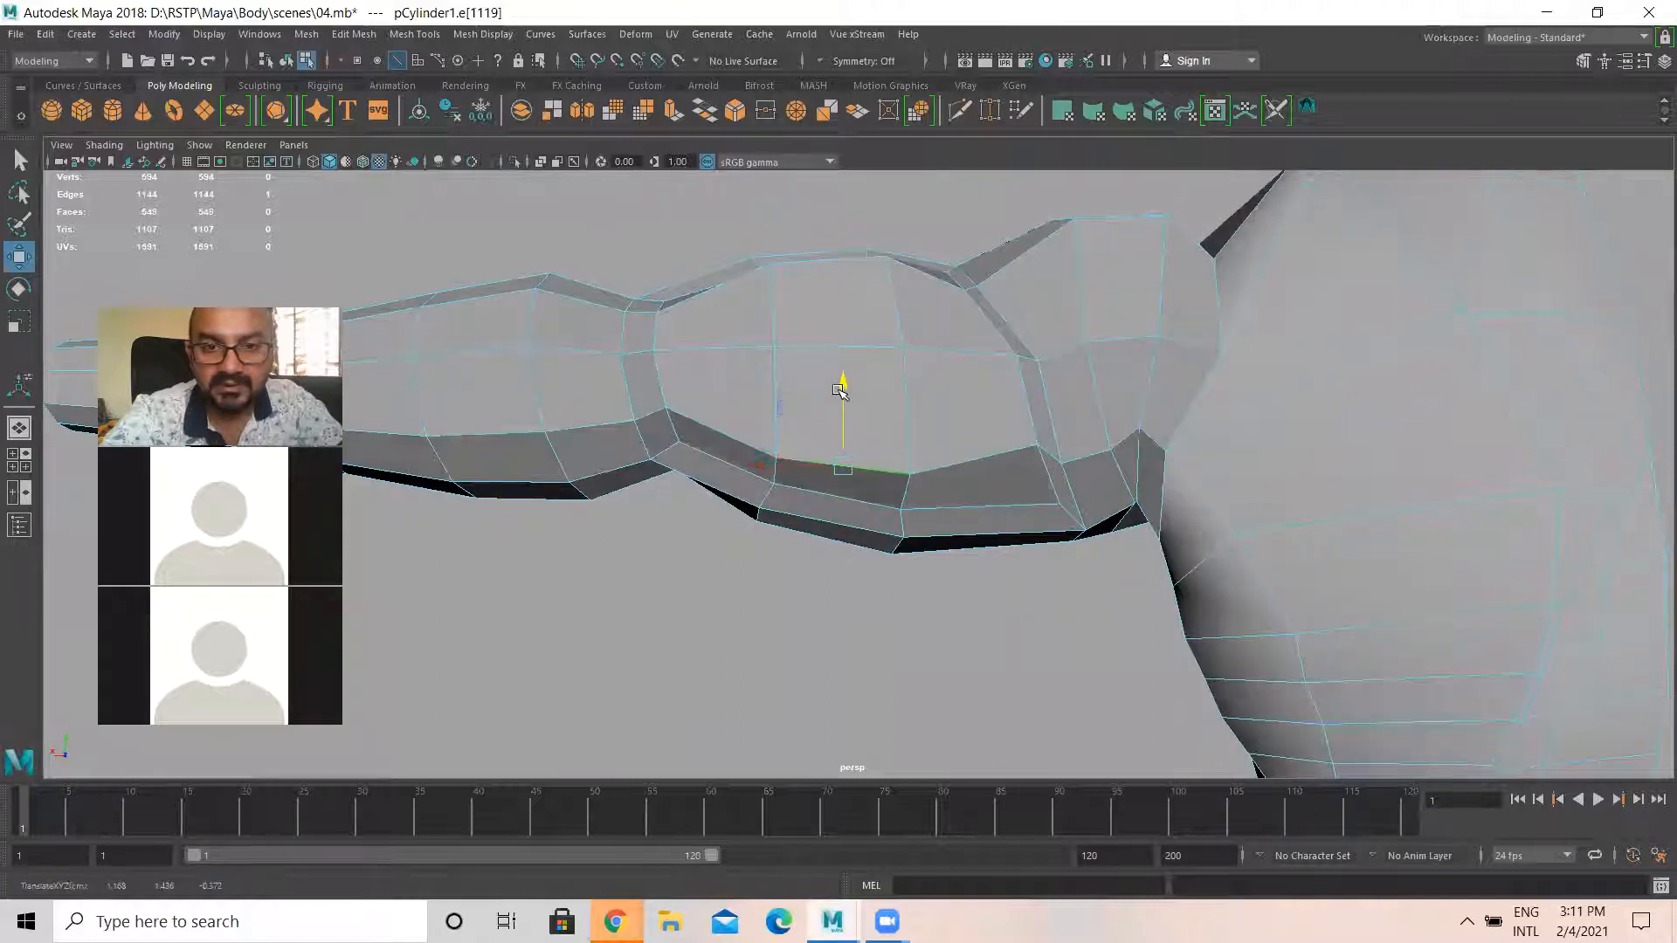
# Refine the remaining edges around the triceps patch to round its outline
pyautogui.click(864, 501)
pyautogui.keyDown('alt'); pyautogui.moveTo(903, 571); pyautogui.dragTo(1033, 586); pyautogui.keyUp('alt')
pyautogui.keyDown('alt'); pyautogui.moveTo(924, 528); pyautogui.dragTo(885, 497); pyautogui.keyUp('alt')
pyautogui.click(892, 382)
pyautogui.keyDown('alt'); pyautogui.moveTo(906, 403); pyautogui.dragTo(978, 612); pyautogui.keyUp('alt')
pyautogui.click(966, 522)
pyautogui.moveTo(872, 501); pyautogui.dragTo(704, 415)
# Switch to vertex editing and reposition the vertices at the elbow end of the triceps patch
pyautogui.moveTo(704, 416); pyautogui.dragTo(638, 412, button='right')
pyautogui.click(727, 409)
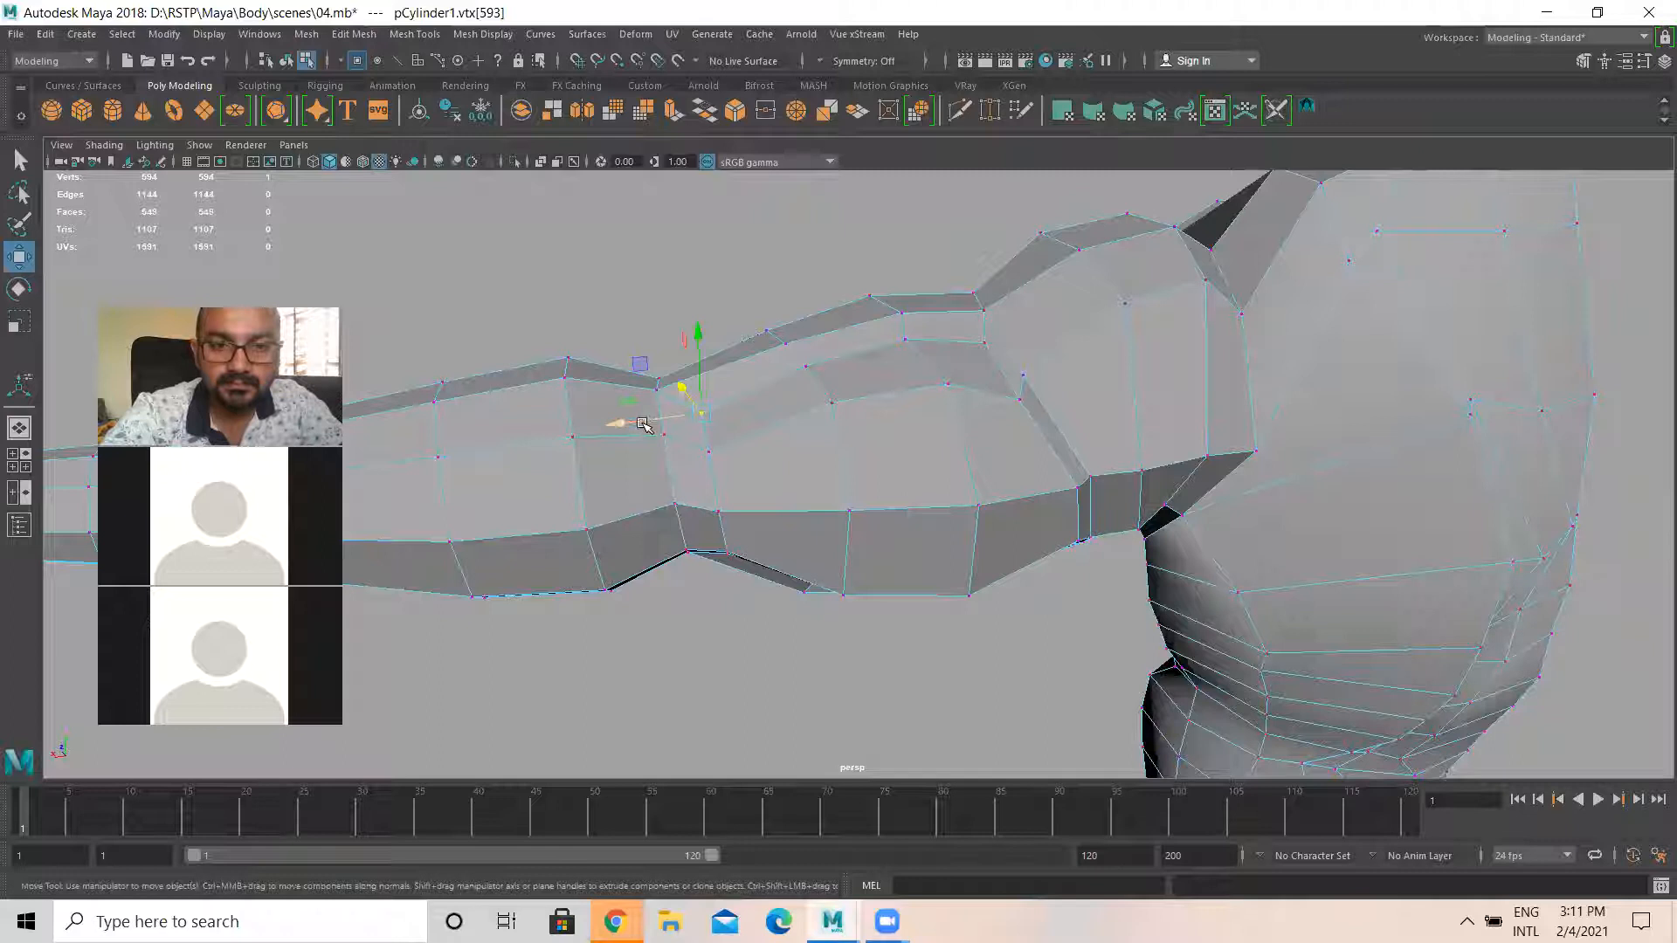
pyautogui.keyDown('alt'); pyautogui.moveTo(732, 532); pyautogui.dragTo(675, 467); pyautogui.keyUp('alt')
pyautogui.click(725, 463)
pyautogui.moveTo(741, 389); pyautogui.dragTo(771, 452)
pyautogui.click(691, 236)
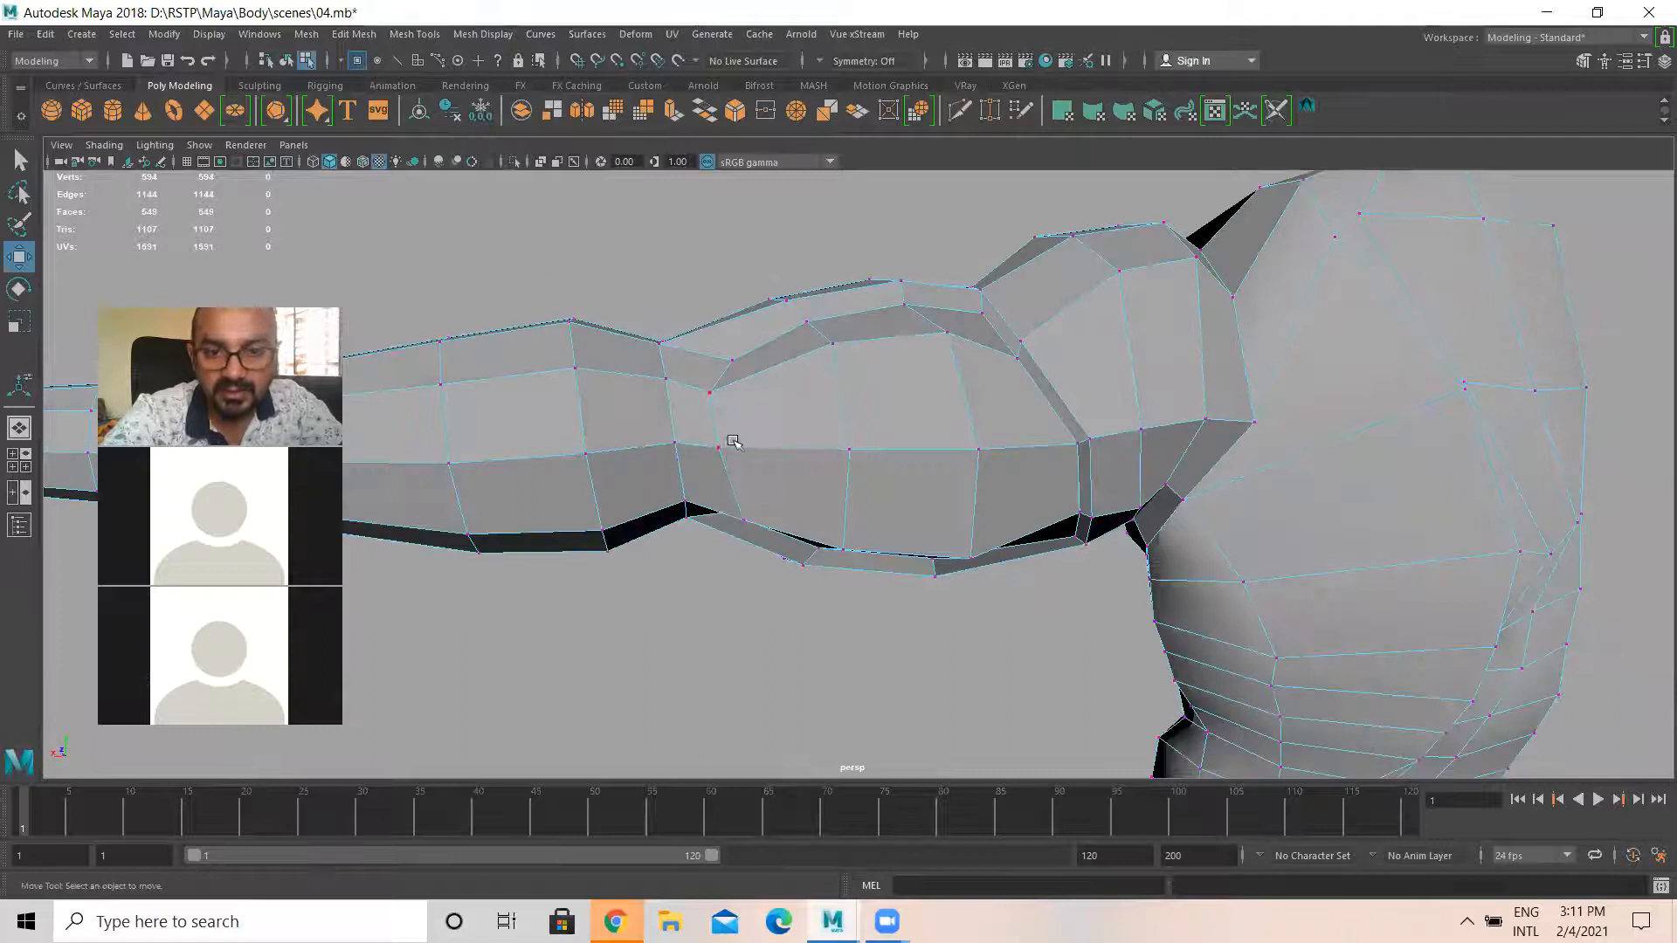
pyautogui.click(716, 449)
pyautogui.moveTo(646, 453); pyautogui.dragTo(846, 490)
pyautogui.keyDown('alt'); pyautogui.moveTo(961, 520); pyautogui.dragTo(838, 456); pyautogui.keyUp('alt')
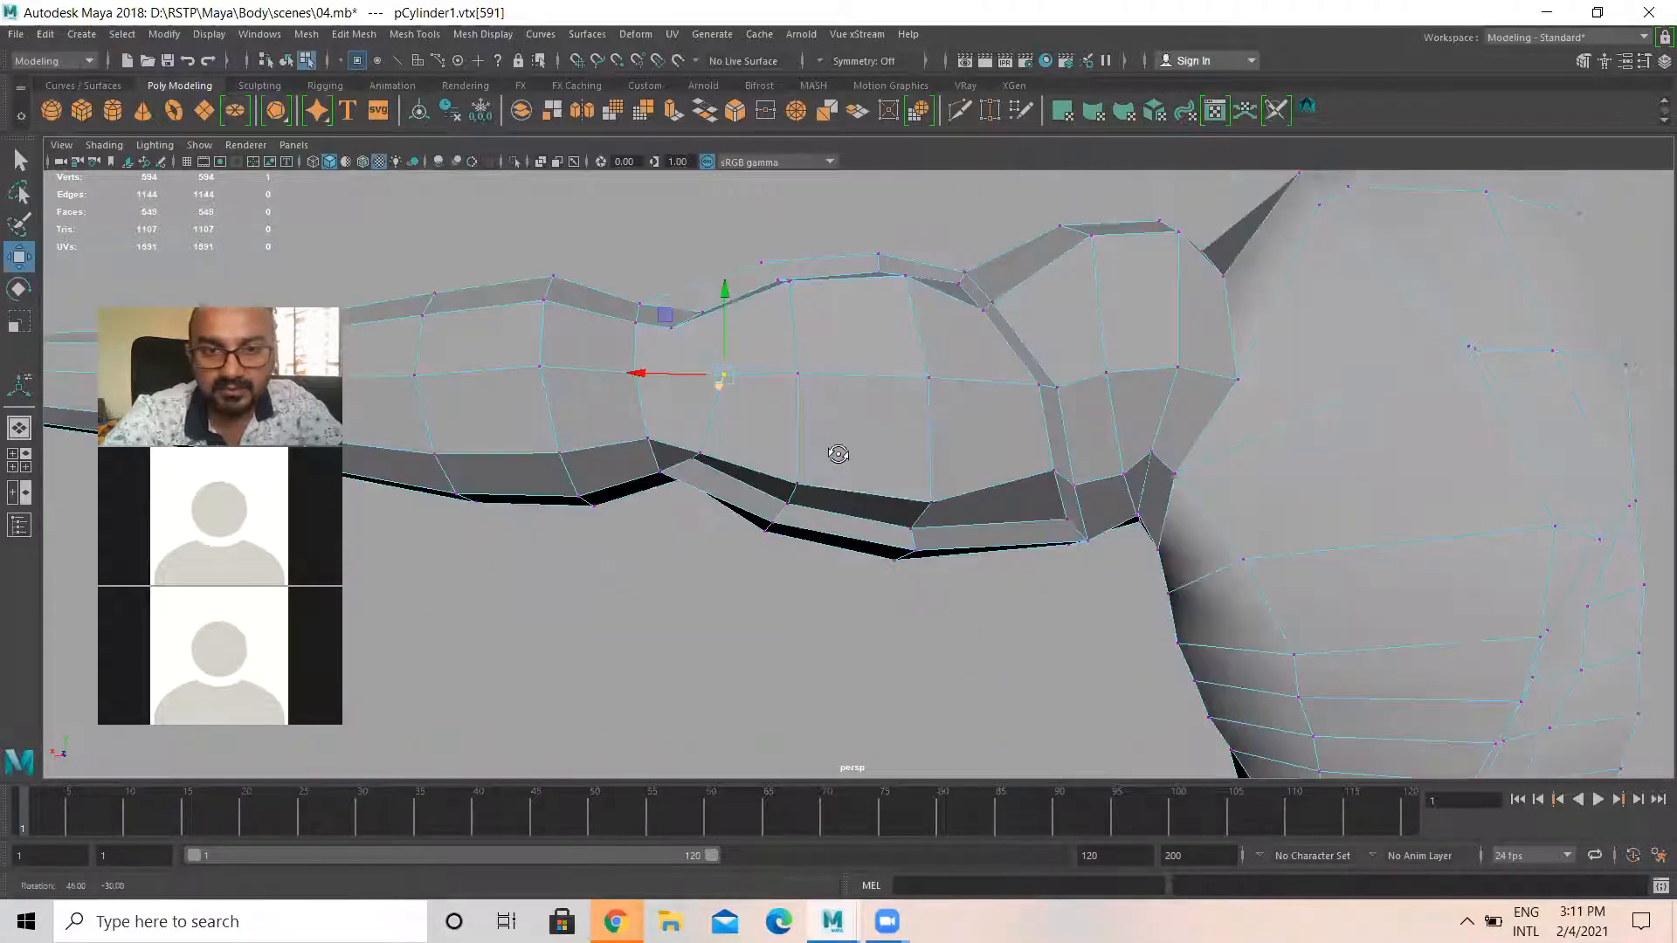
# Pull the triceps patch's vertex near the elbow along the arm and adjust the border vertex beneath it
pyautogui.click(751, 304)
pyautogui.moveTo(666, 306); pyautogui.dragTo(633, 305)
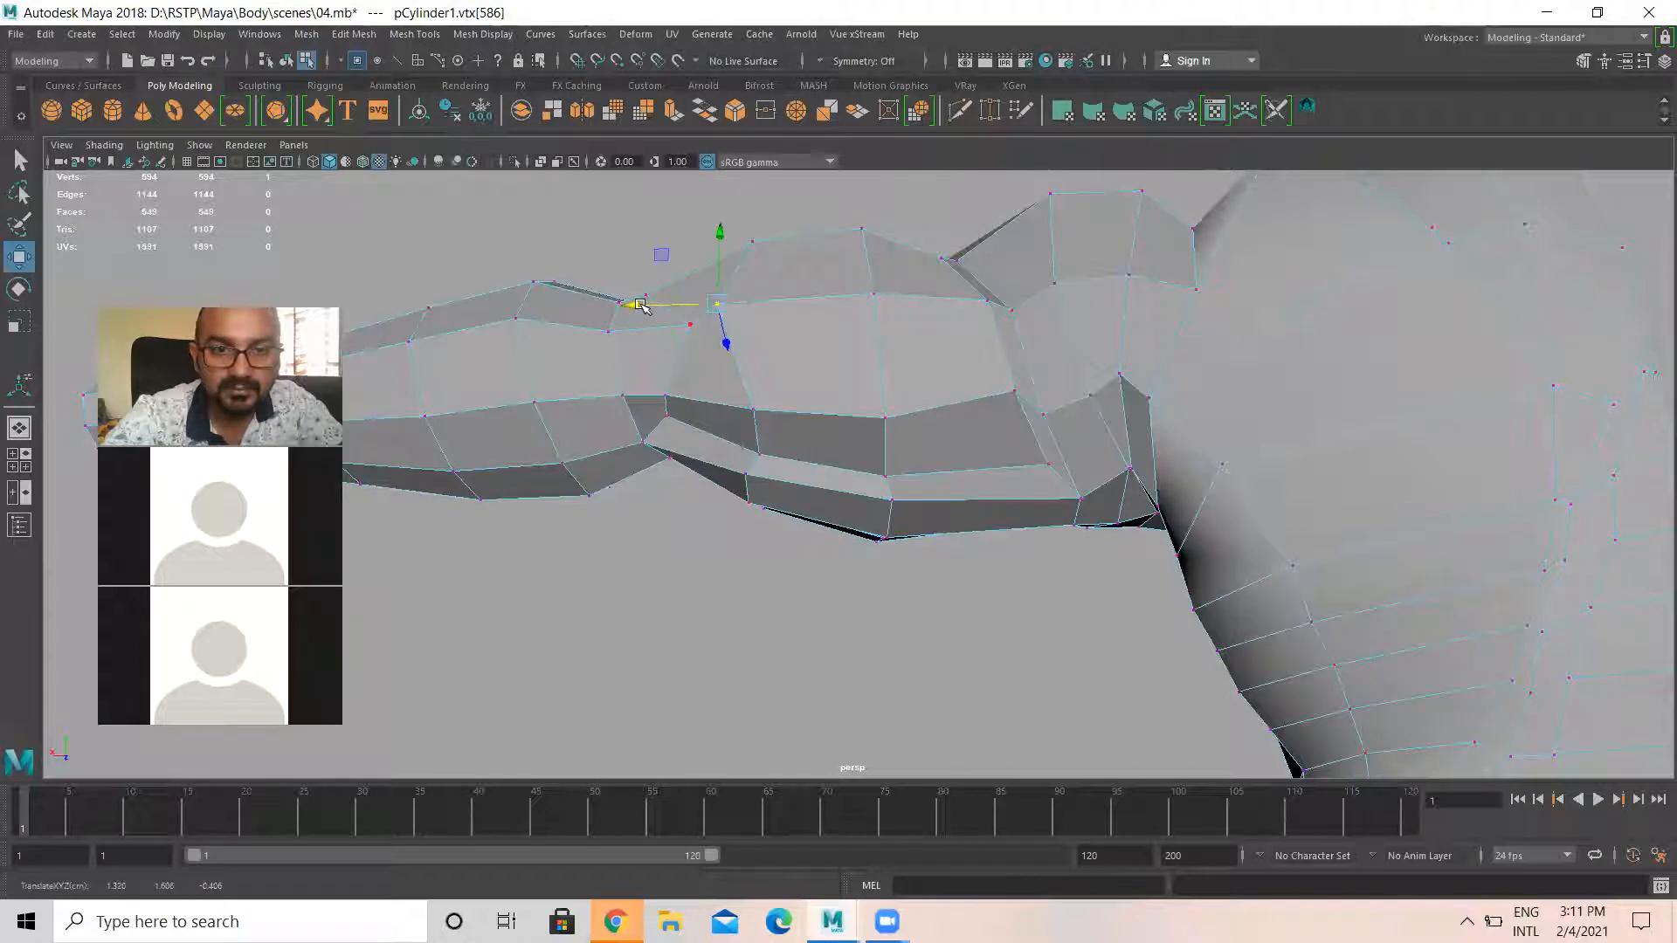
pyautogui.click(758, 408)
pyautogui.moveTo(745, 411); pyautogui.dragTo(826, 381)
pyautogui.click(774, 312)
pyautogui.click(970, 448)
# Turn on smooth preview, return to object mode and examine the whole arm from the back
pyautogui.press('3')
pyautogui.click(933, 572)
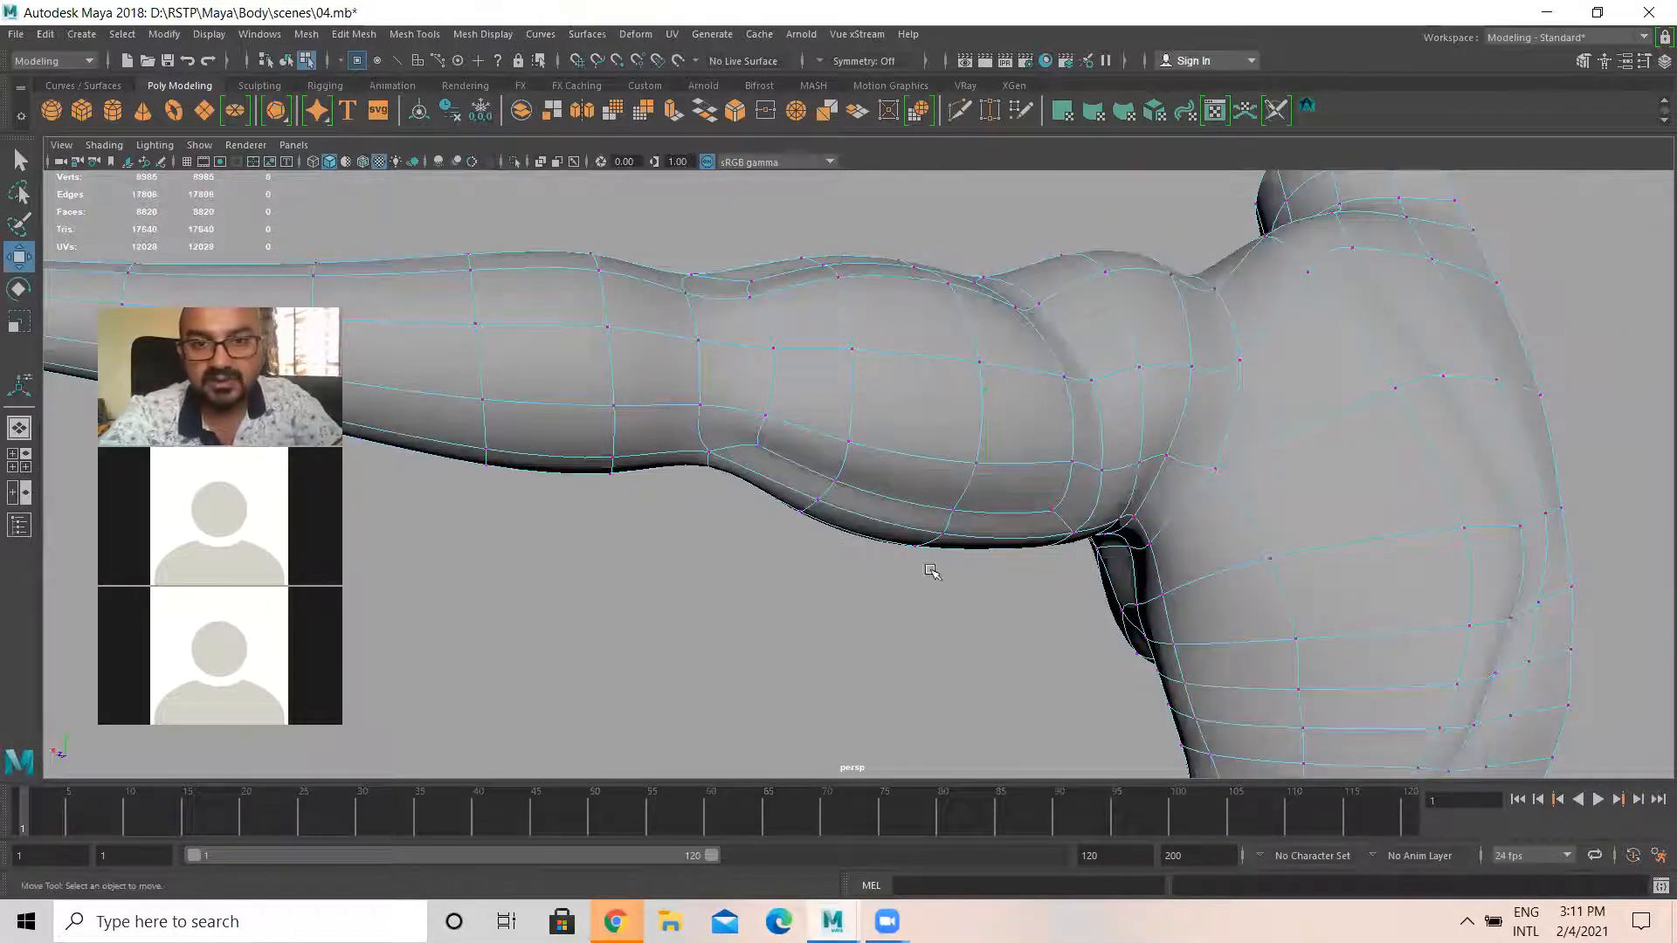
pyautogui.keyDown('alt'); pyautogui.moveTo(933, 573); pyautogui.dragTo(870, 555); pyautogui.keyUp('alt')
pyautogui.moveTo(861, 419); pyautogui.dragTo(952, 393, button='right')
pyautogui.click(978, 266)
pyautogui.keyDown('alt'); pyautogui.moveTo(703, 615); pyautogui.dragTo(974, 540); pyautogui.keyUp('alt')
pyautogui.keyDown('alt'); pyautogui.moveTo(1163, 611); pyautogui.dragTo(755, 498); pyautogui.keyUp('alt')
pyautogui.click(814, 458)
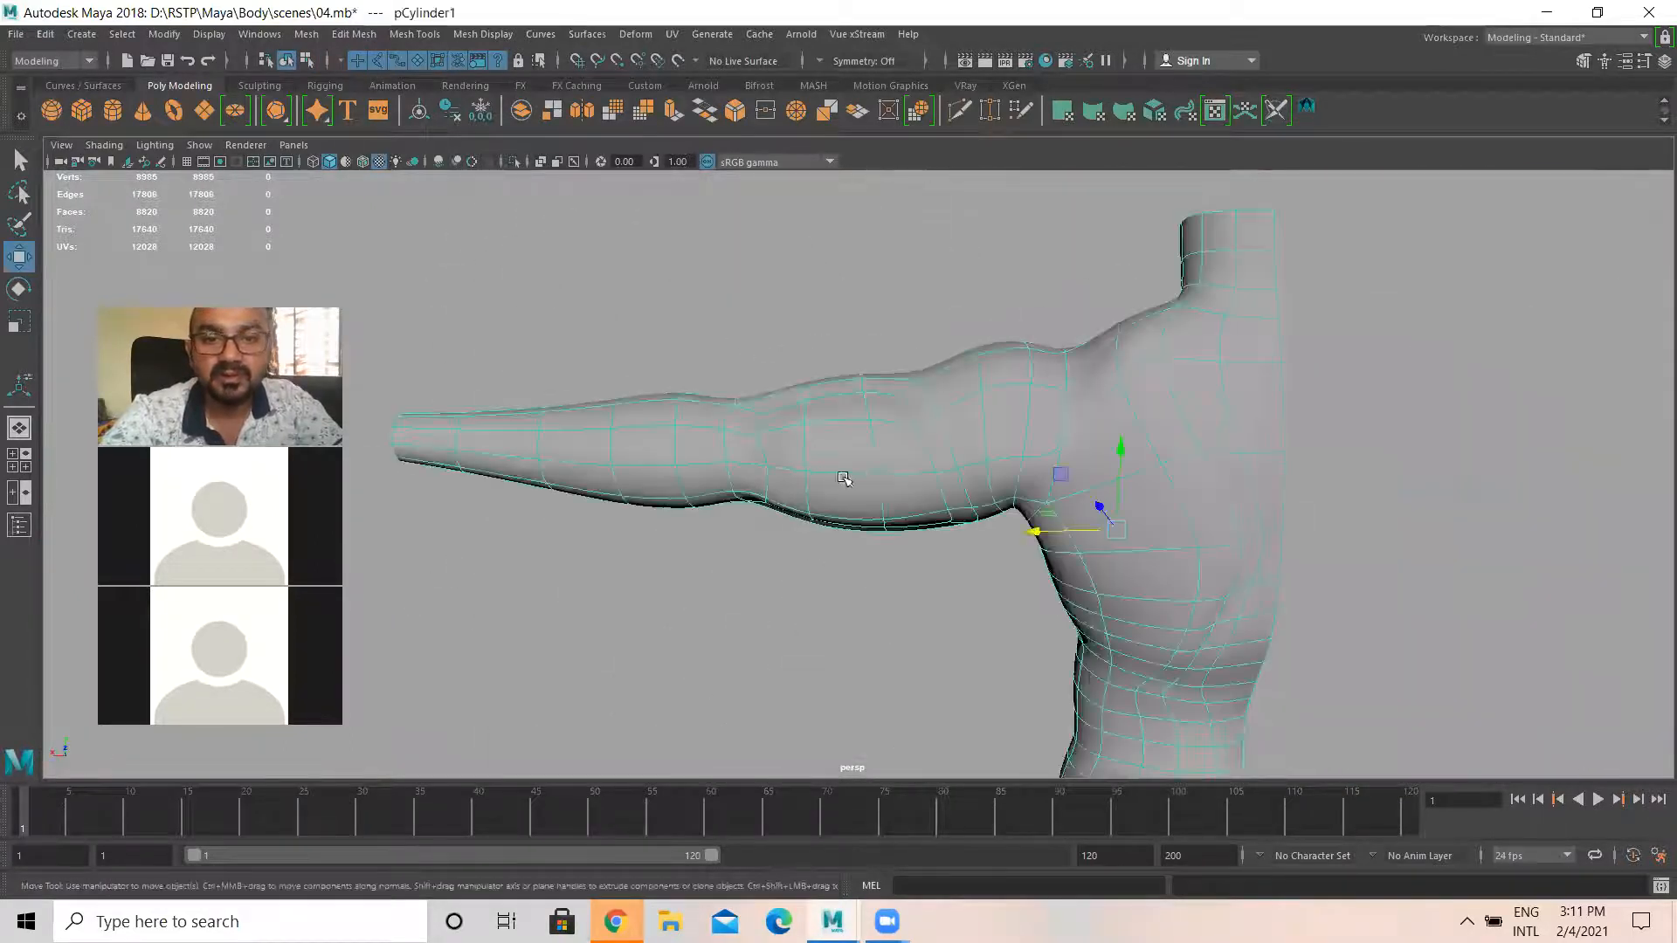
pyautogui.keyDown('alt'); pyautogui.moveTo(874, 459); pyautogui.dragTo(763, 453); pyautogui.keyUp('alt')
pyautogui.scroll(4, 814, 474)
# Switch to edge editing, select the upper and lower border edges at the triceps patch's elbow end and scale them
pyautogui.moveTo(834, 425); pyautogui.dragTo(821, 333, button='right')
pyautogui.click(837, 414)
pyautogui.keyDown('shift'); pyautogui.doubleClick(845, 545); pyautogui.keyUp('shift')
pyautogui.press('r')
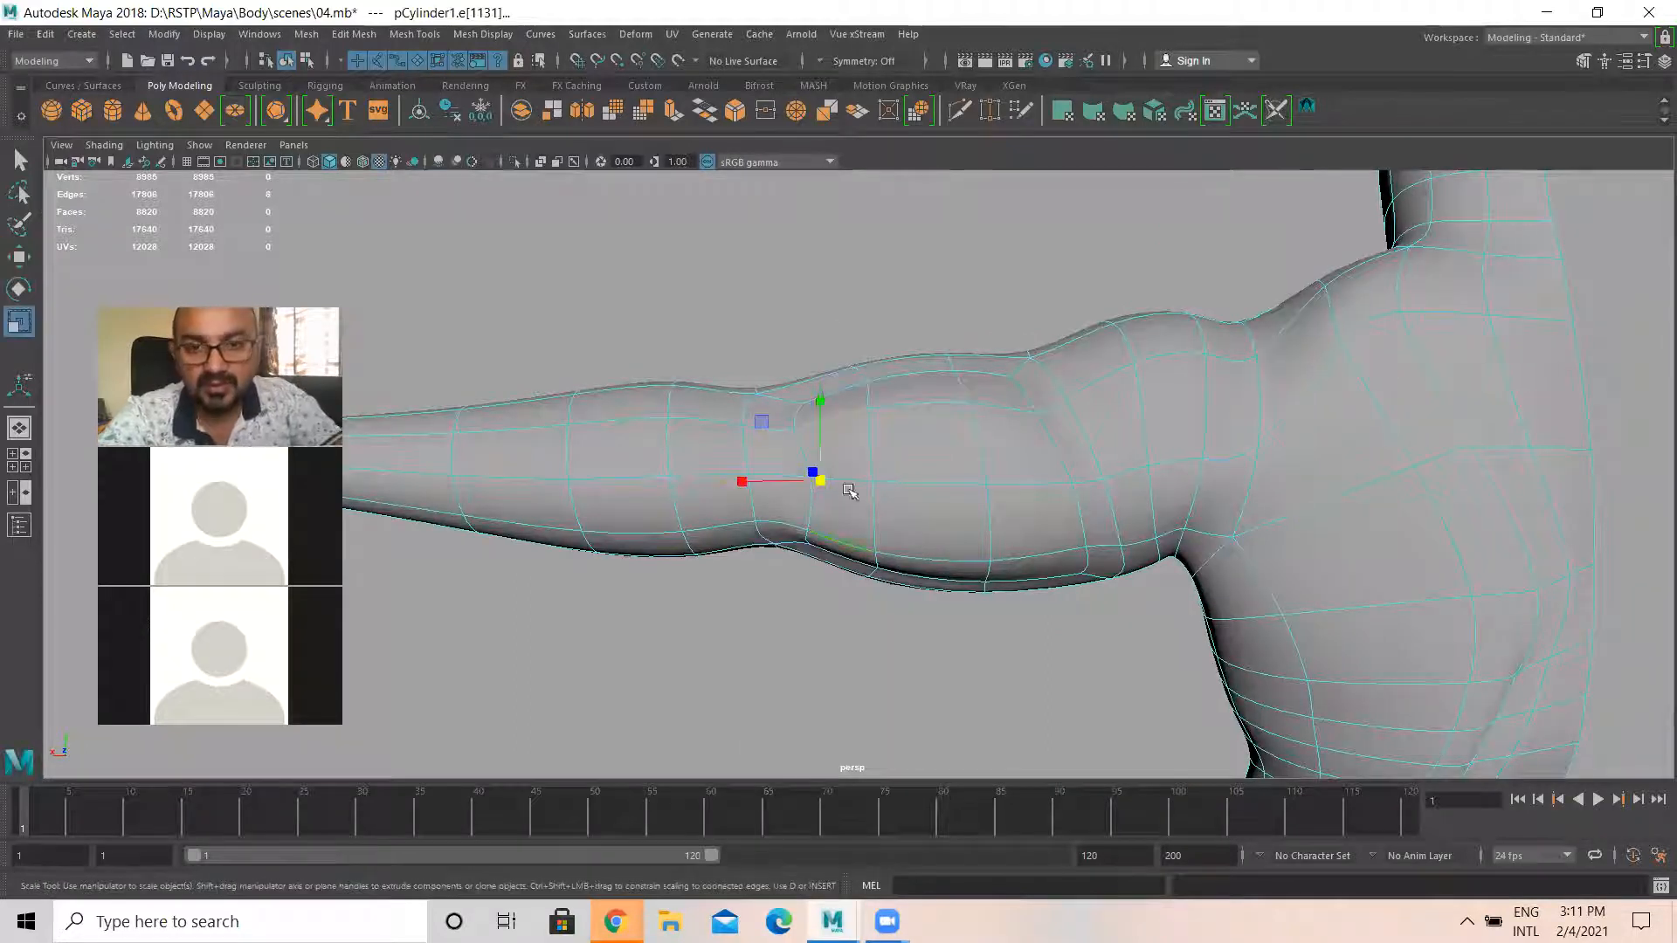
pyautogui.keyDown('alt'); pyautogui.moveTo(820, 423); pyautogui.dragTo(670, 378); pyautogui.keyUp('alt')
pyautogui.press('w')
# Switch to vertex editing and move the vertex between biceps and triceps on top of the arm toward the front
pyautogui.keyDown('alt'); pyautogui.moveTo(670, 378); pyautogui.dragTo(806, 480, button='middle'); pyautogui.keyUp('alt')
pyautogui.moveTo(868, 383); pyautogui.dragTo(790, 381, button='right')
pyautogui.keyDown('alt'); pyautogui.moveTo(832, 366); pyautogui.dragTo(760, 374); pyautogui.keyUp('alt')
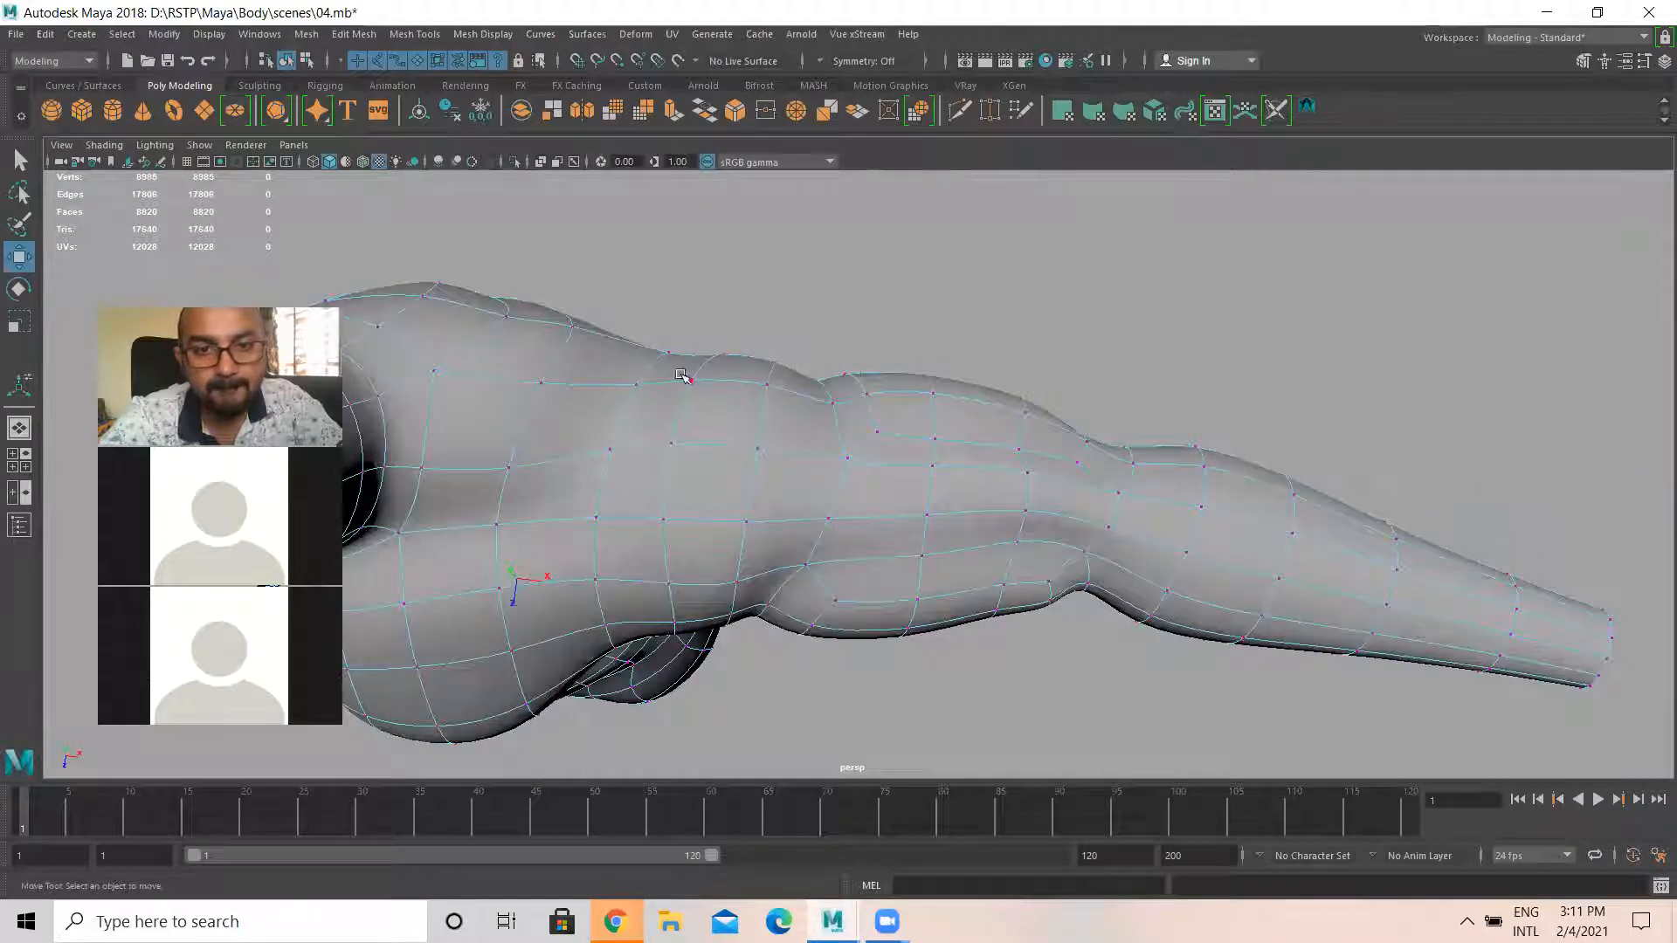
pyautogui.keyDown('alt'); pyautogui.moveTo(895, 412); pyautogui.dragTo(794, 490); pyautogui.keyUp('alt')
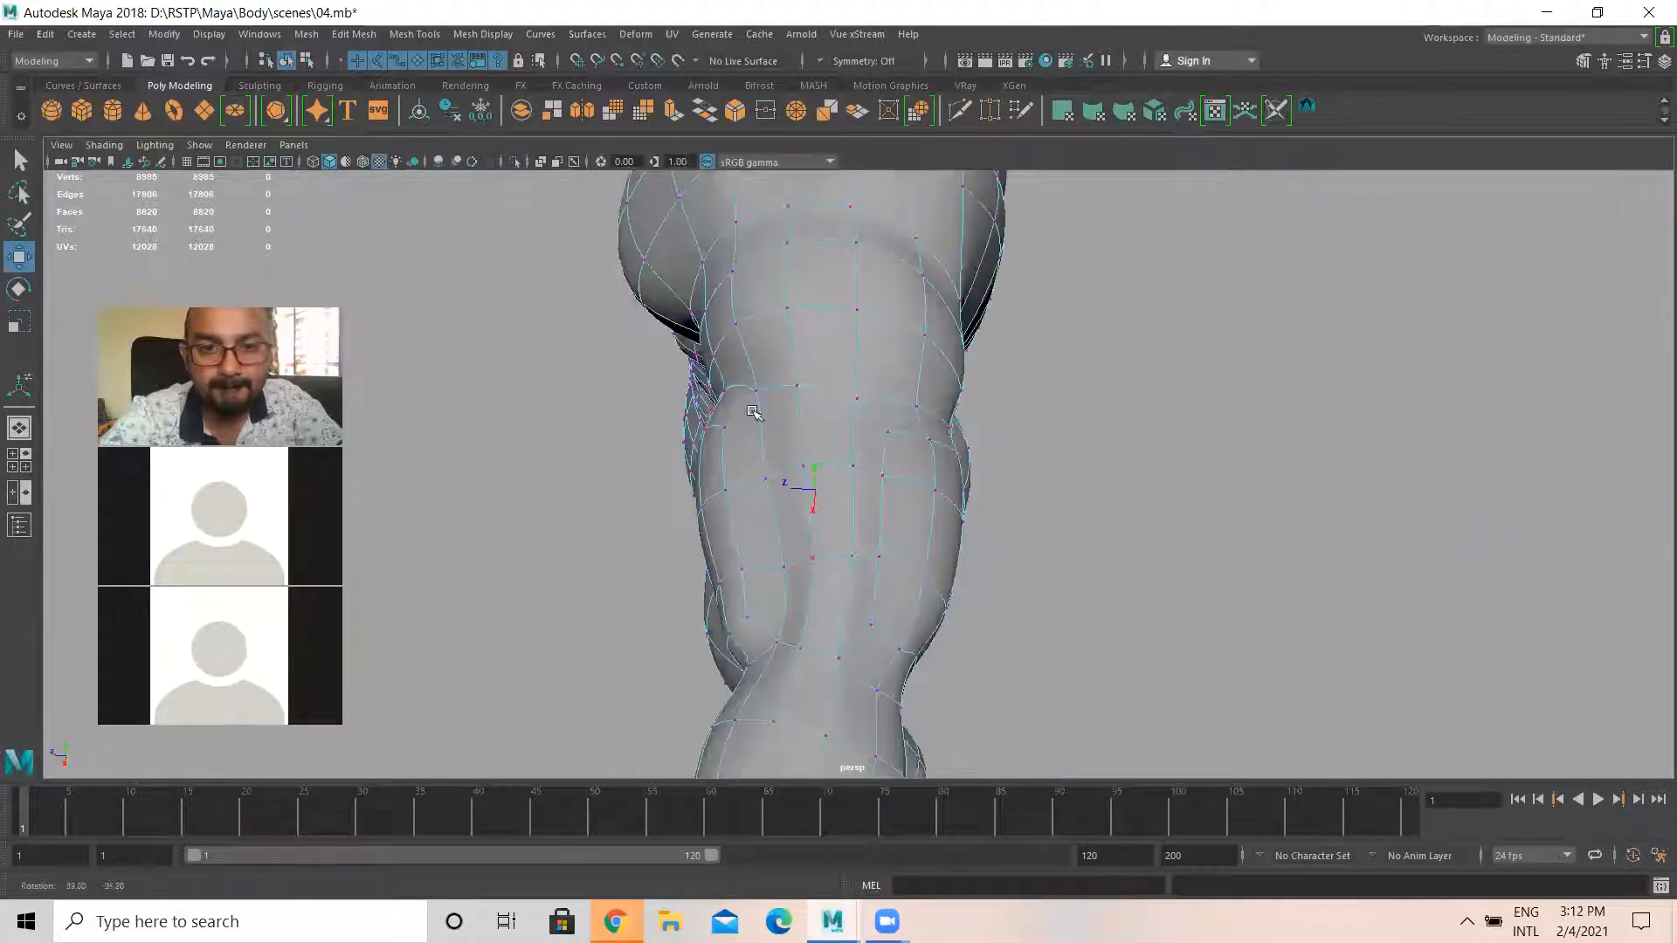
pyautogui.click(783, 563)
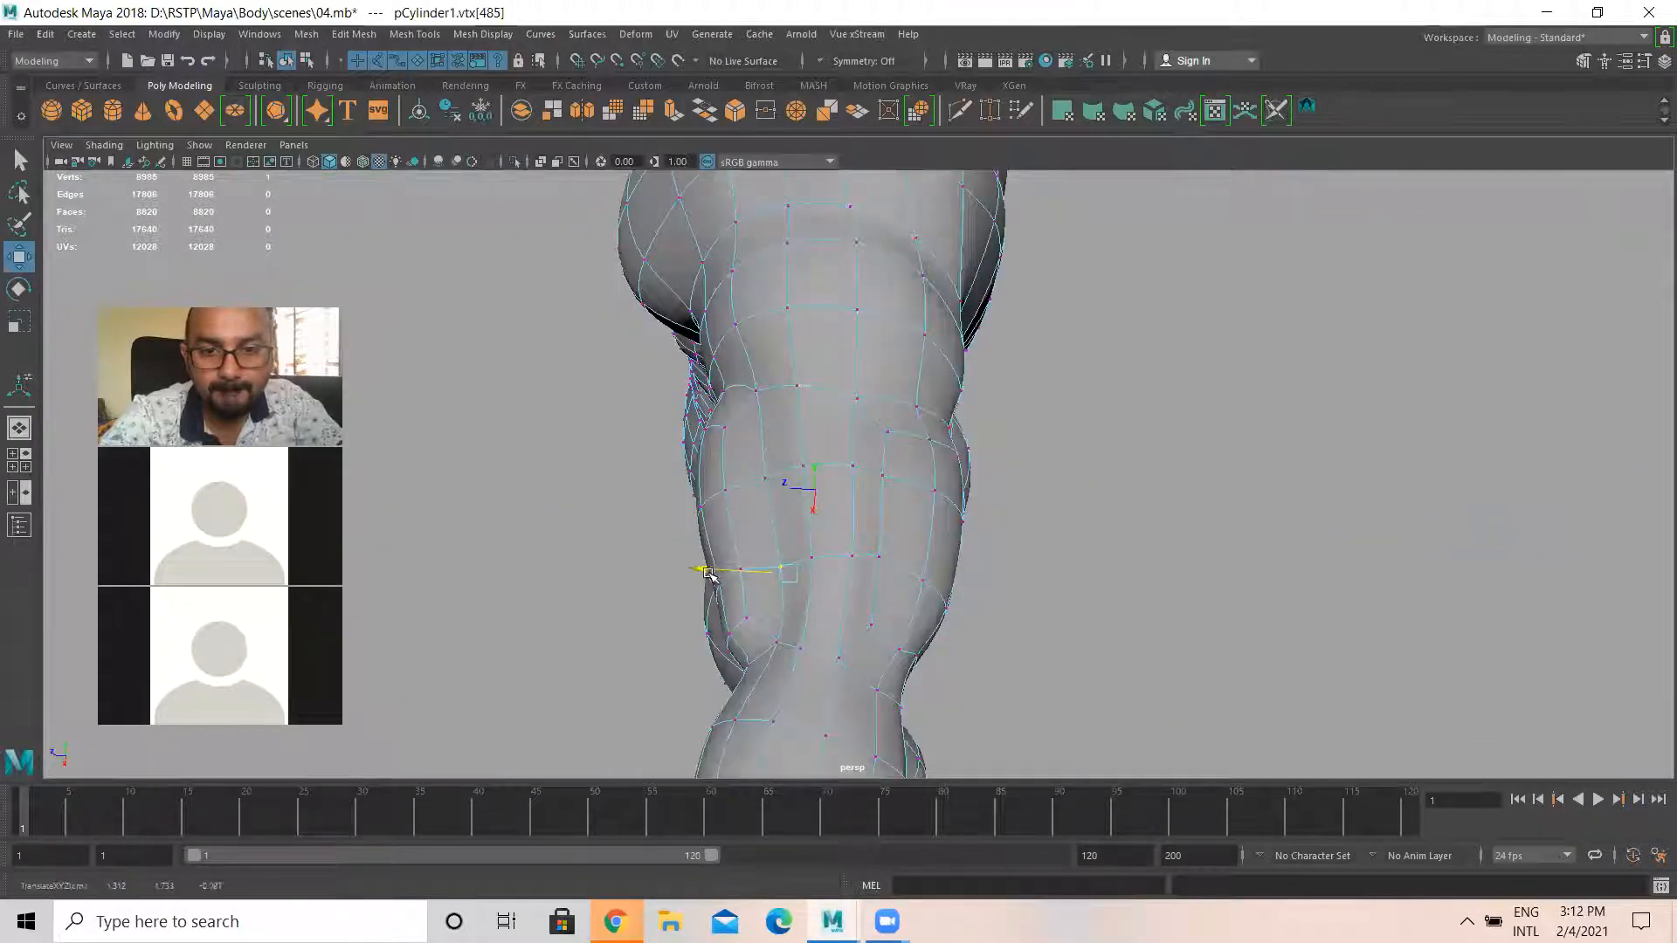
pyautogui.moveTo(732, 552); pyautogui.dragTo(1002, 426)
# Move the matching vertex between biceps and triceps on the arm's underside toward the front
pyautogui.keyDown('alt'); pyautogui.moveTo(839, 415); pyautogui.dragTo(774, 411); pyautogui.keyUp('alt')
pyautogui.click(846, 399)
pyautogui.click(867, 400)
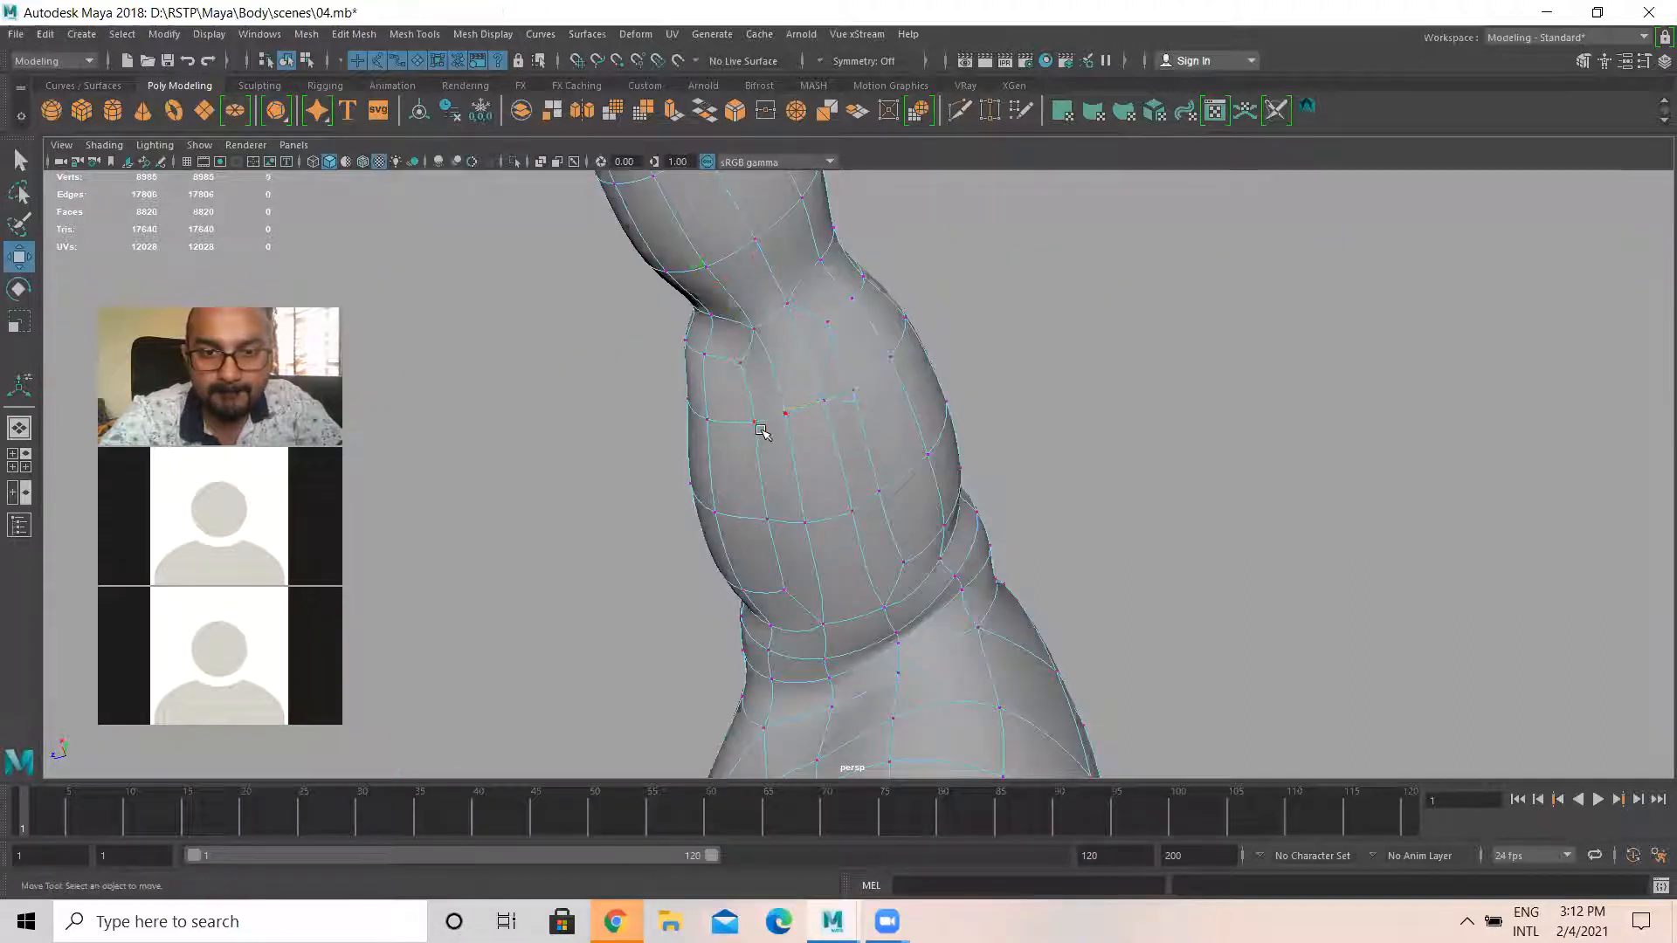
pyautogui.click(784, 418)
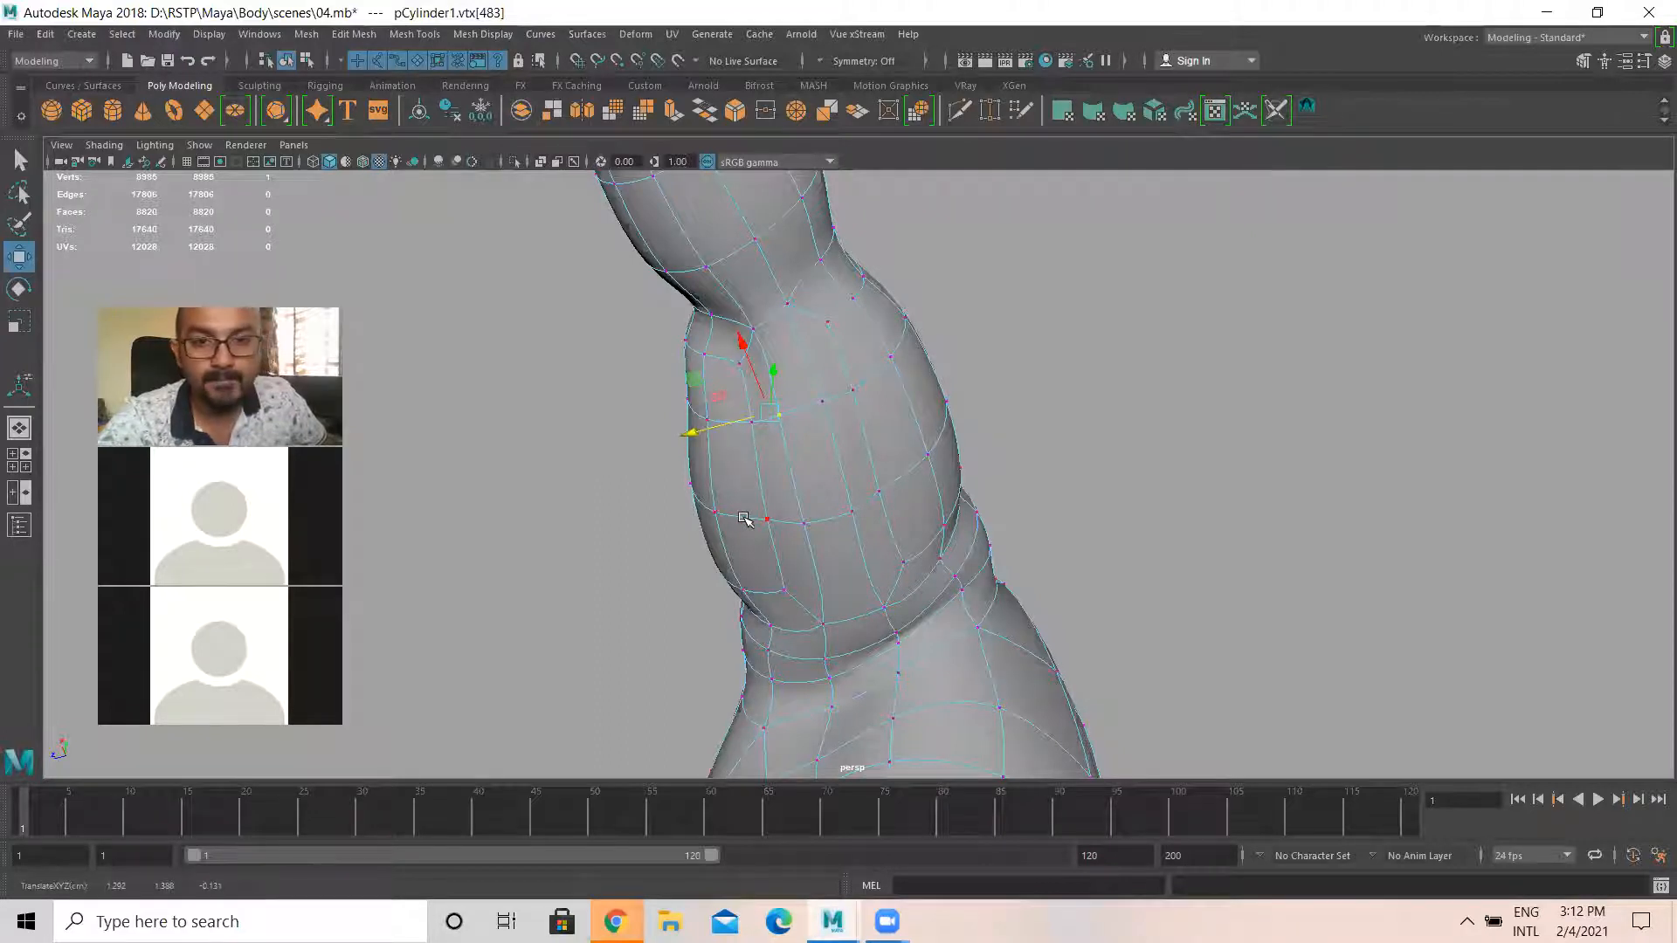
pyautogui.click(1086, 363)
# Select the vertices across the top of the deltoid and raise them slightly
pyautogui.keyDown('alt'); pyautogui.moveTo(905, 301); pyautogui.dragTo(976, 403); pyautogui.keyUp('alt')
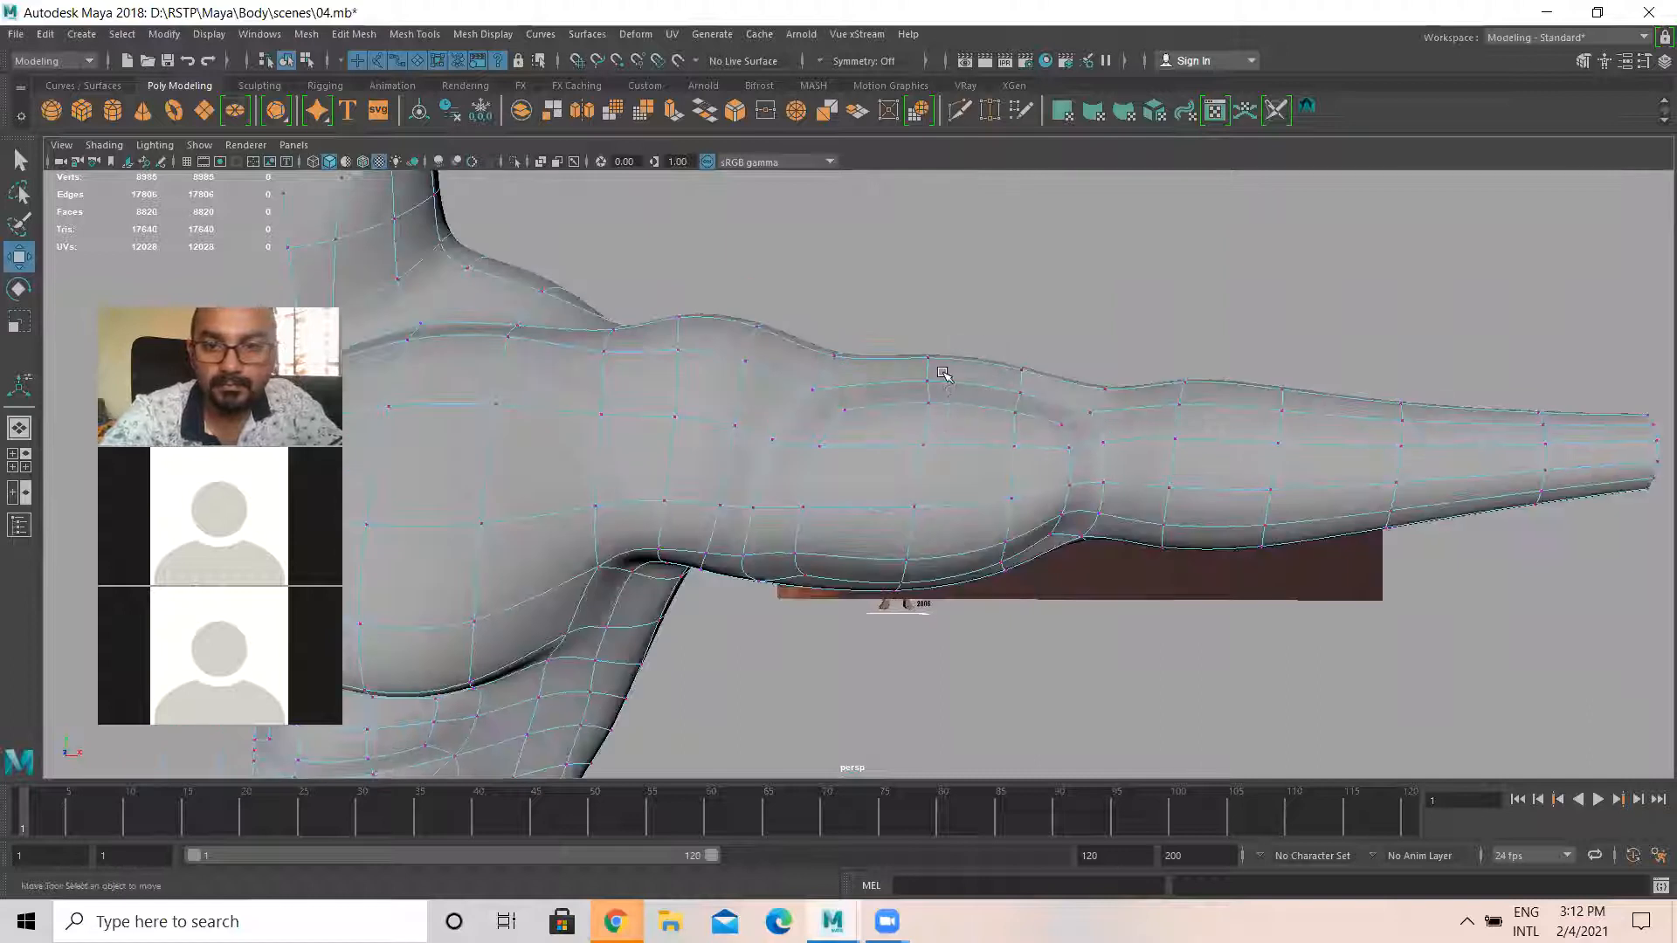
pyautogui.moveTo(826, 367); pyautogui.dragTo(829, 363)
pyautogui.moveTo(650, 294); pyautogui.dragTo(699, 365)
pyautogui.moveTo(668, 258); pyautogui.dragTo(666, 250)
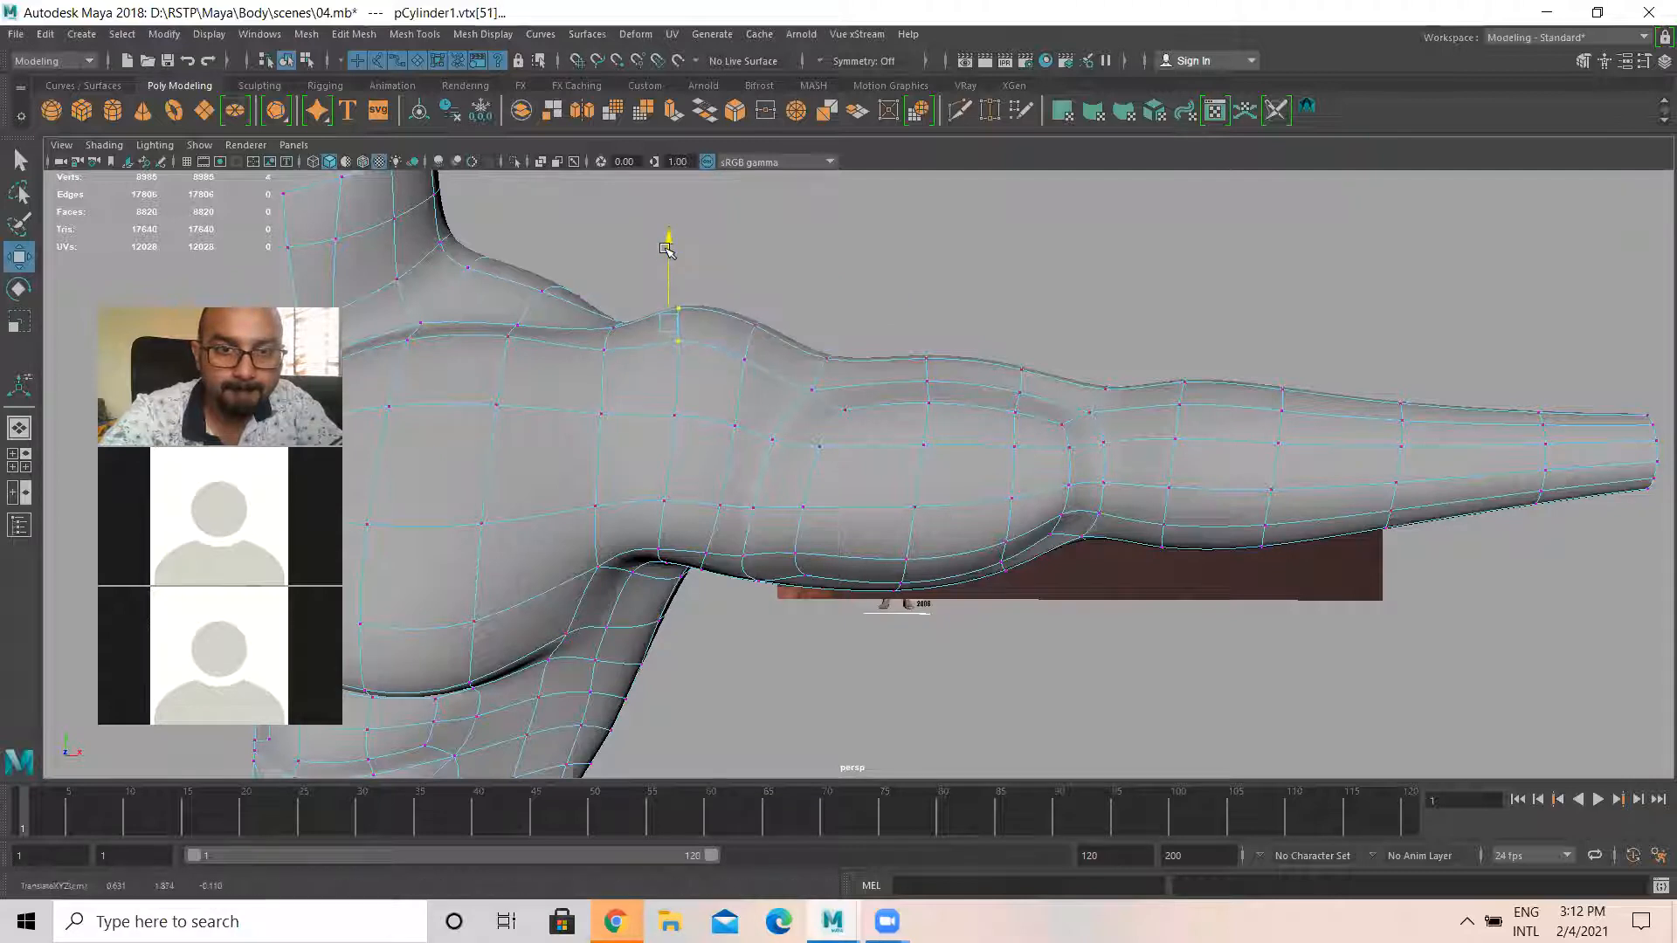
# Adjust the neighbouring vertices on the deltoid's outer slope and lower its top vertices slightly to smooth the shoulder contour
pyautogui.moveTo(752, 358); pyautogui.dragTo(756, 367)
pyautogui.moveTo(760, 270); pyautogui.dragTo(765, 261)
pyautogui.moveTo(843, 326); pyautogui.dragTo(852, 328)
pyautogui.moveTo(660, 269); pyautogui.dragTo(720, 353)
pyautogui.moveTo(682, 242); pyautogui.dragTo(682, 254)
pyautogui.click(896, 286)
# Switch to edge editing and move the edges at the shoulder end of the biceps toward the shoulder
pyautogui.keyDown('alt'); pyautogui.moveTo(1034, 348); pyautogui.dragTo(893, 391, button='right'); pyautogui.keyUp('alt')
pyautogui.keyDown('alt'); pyautogui.moveTo(920, 375); pyautogui.dragTo(916, 354); pyautogui.keyUp('alt')
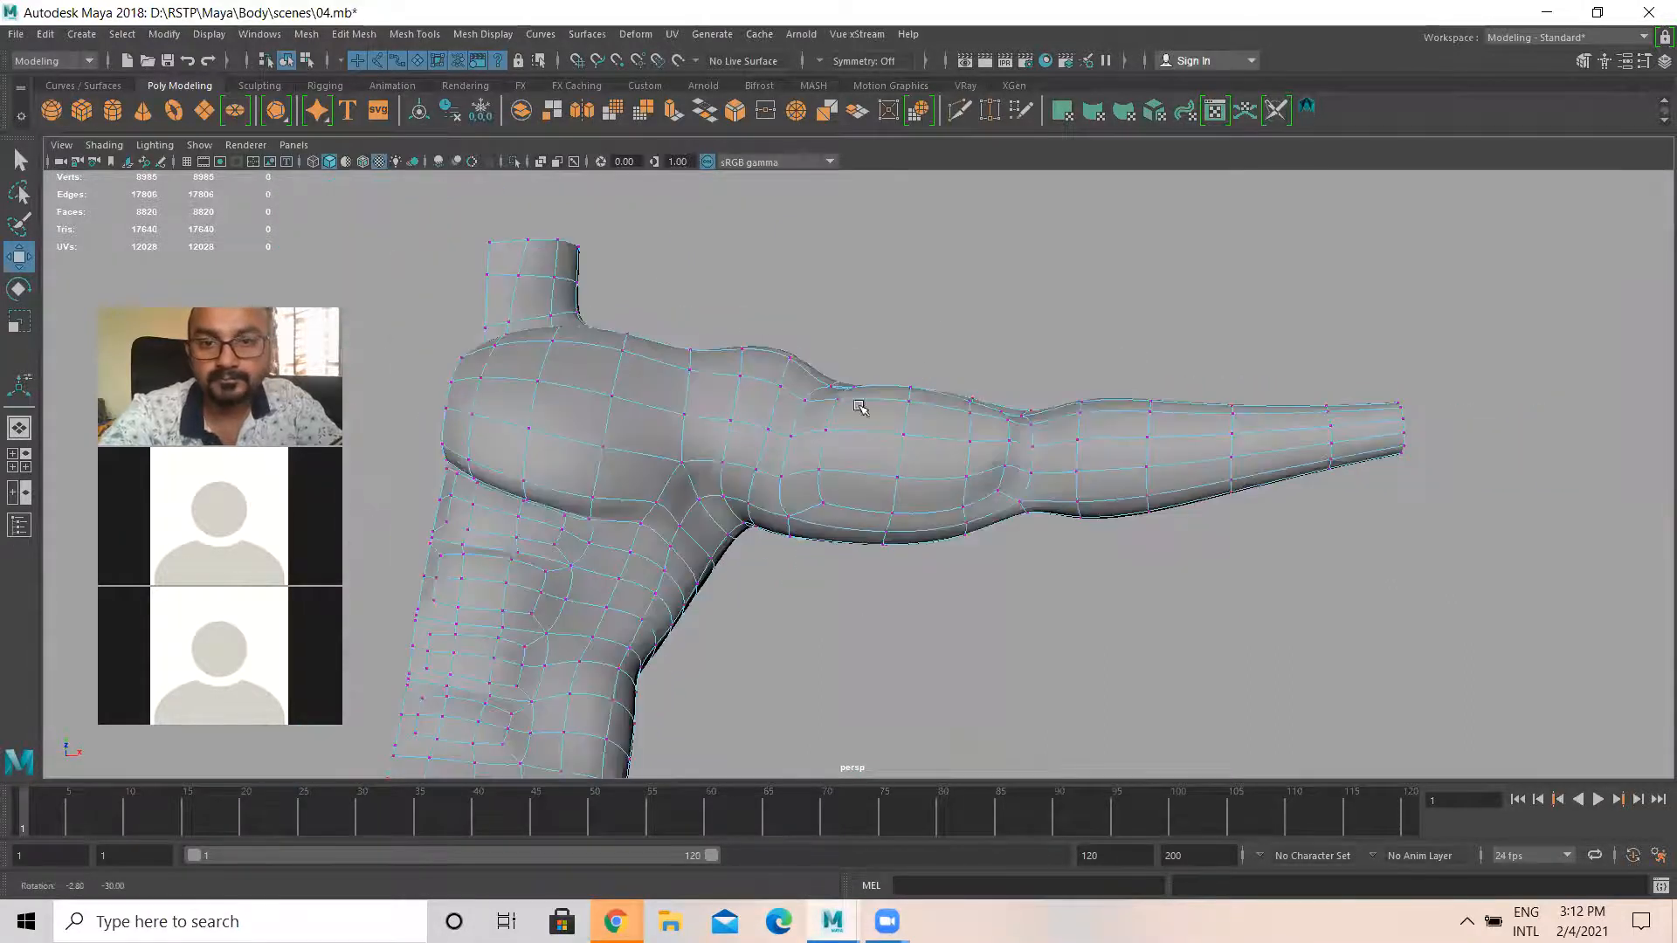
pyautogui.keyDown('alt'); pyautogui.moveTo(844, 435); pyautogui.dragTo(830, 457); pyautogui.keyUp('alt')
pyautogui.keyDown('alt'); pyautogui.moveTo(831, 457); pyautogui.dragTo(828, 349, button='right'); pyautogui.keyUp('alt')
pyautogui.click(830, 425)
pyautogui.moveTo(895, 428); pyautogui.dragTo(876, 432)
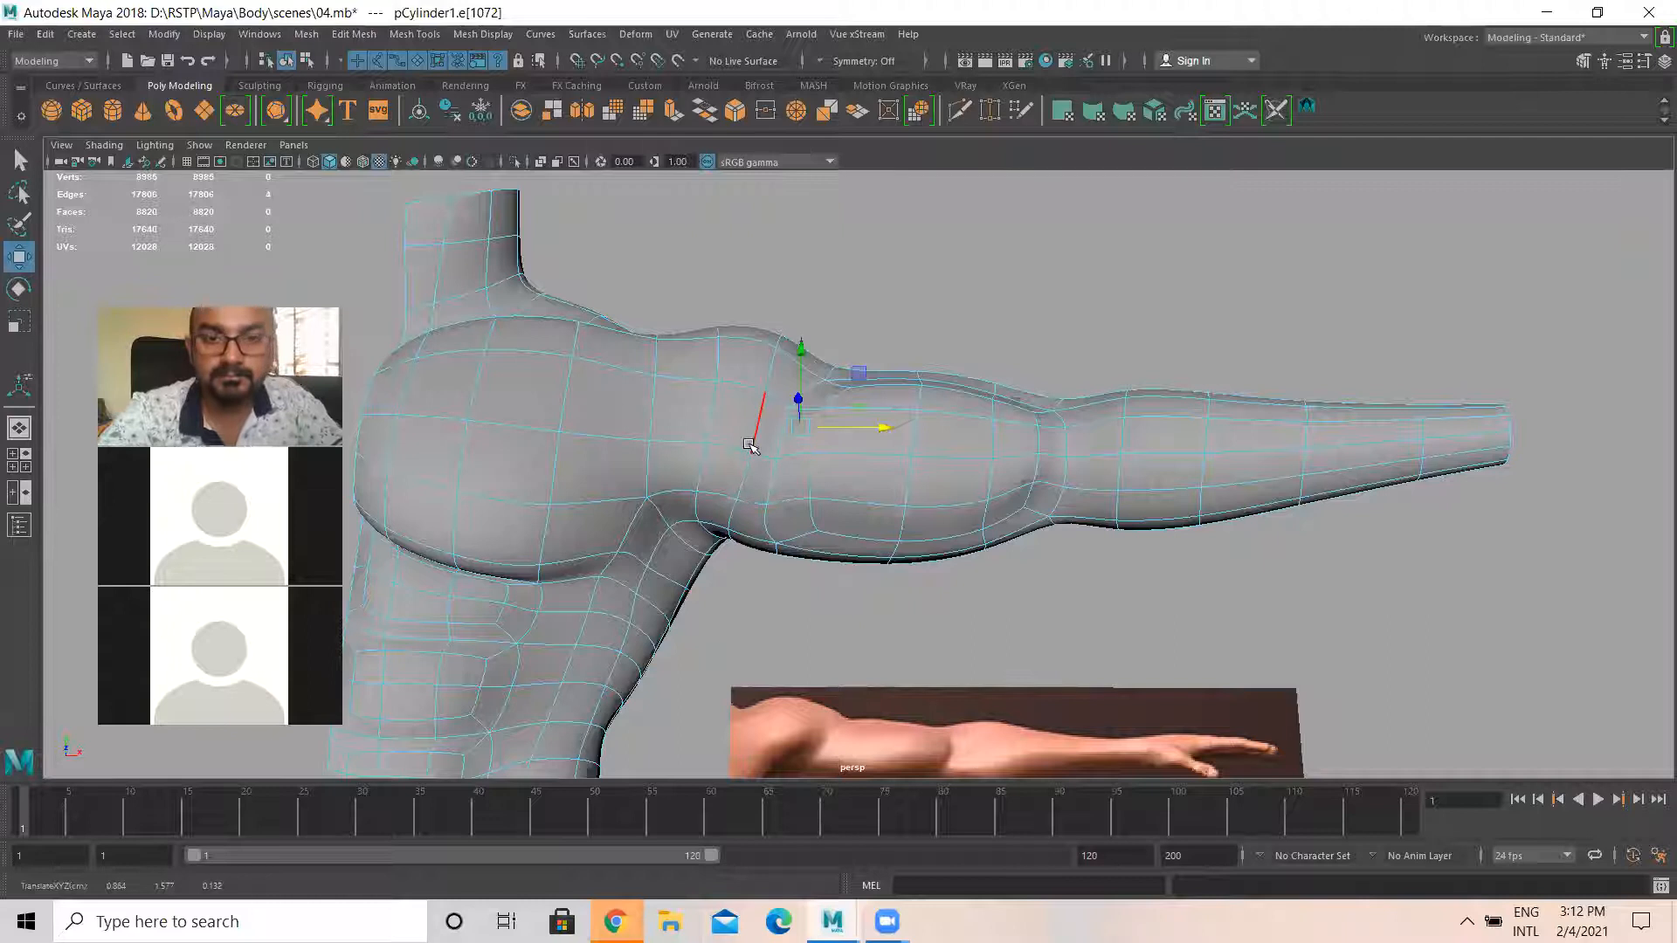
# Return to object mode and examine the smoothed arm and shoulder against the reference, then select the body
pyautogui.keyDown('alt'); pyautogui.moveTo(629, 457); pyautogui.dragTo(847, 474); pyautogui.keyUp('alt')
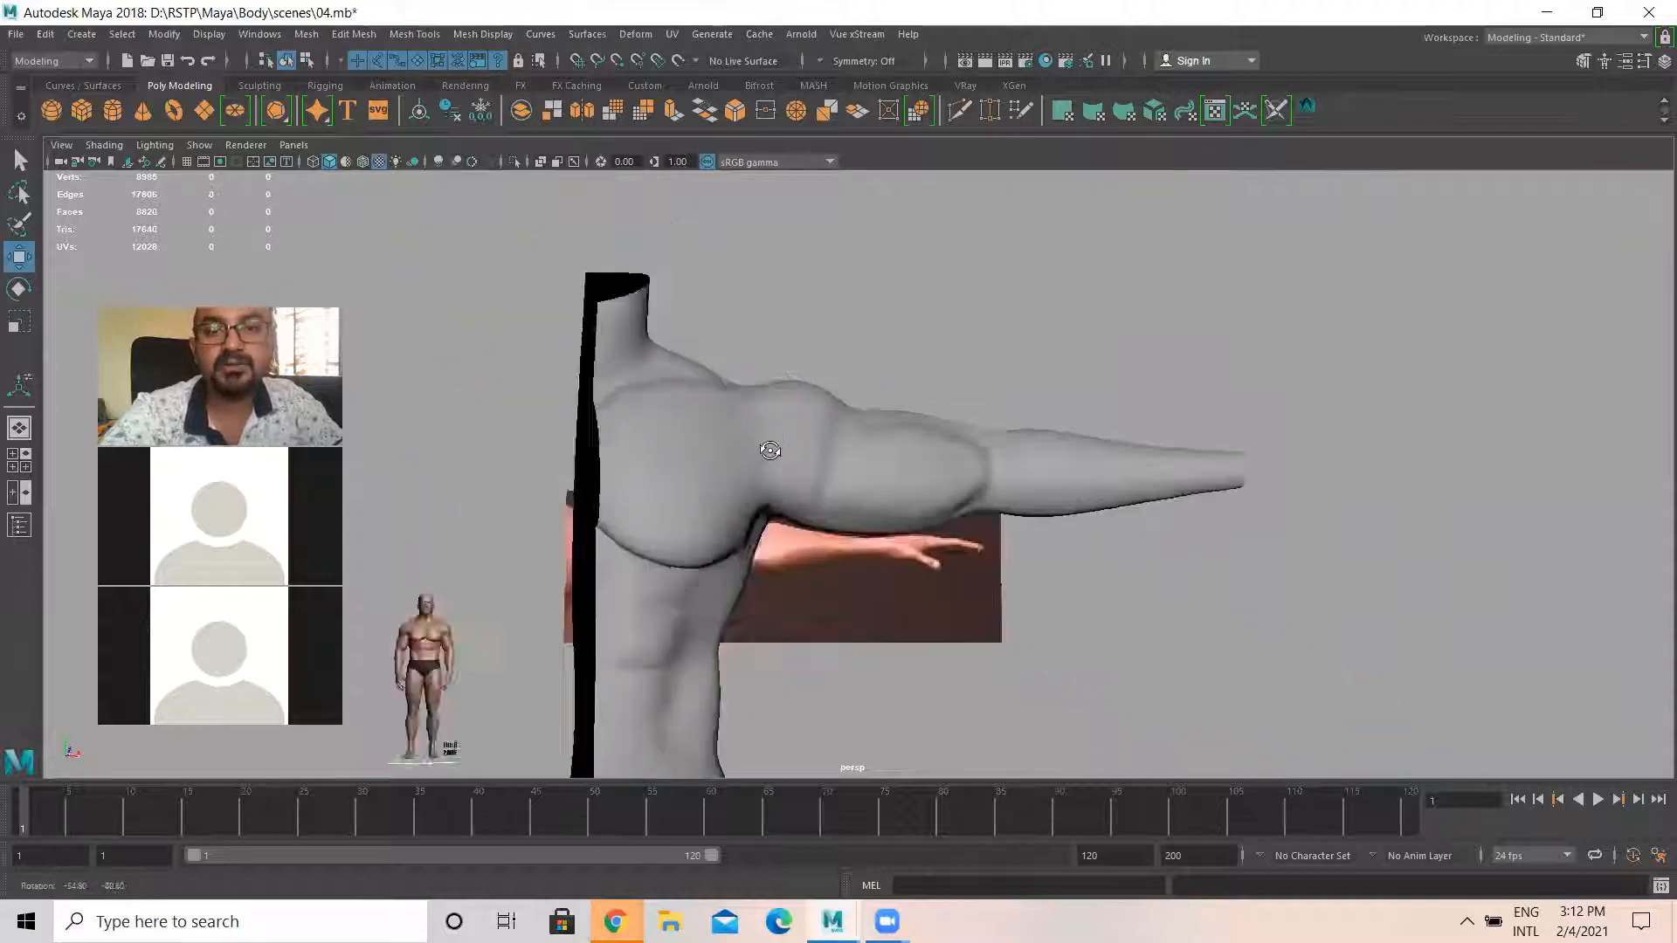
pyautogui.keyDown('alt'); pyautogui.moveTo(772, 449); pyautogui.dragTo(742, 369); pyautogui.keyUp('alt')
pyautogui.keyDown('alt'); pyautogui.moveTo(836, 419); pyautogui.dragTo(1120, 579); pyautogui.keyUp('alt')
pyautogui.click(949, 518)
pyautogui.keyDown('alt'); pyautogui.moveTo(950, 519); pyautogui.dragTo(1193, 571, button='right'); pyautogui.keyUp('alt')
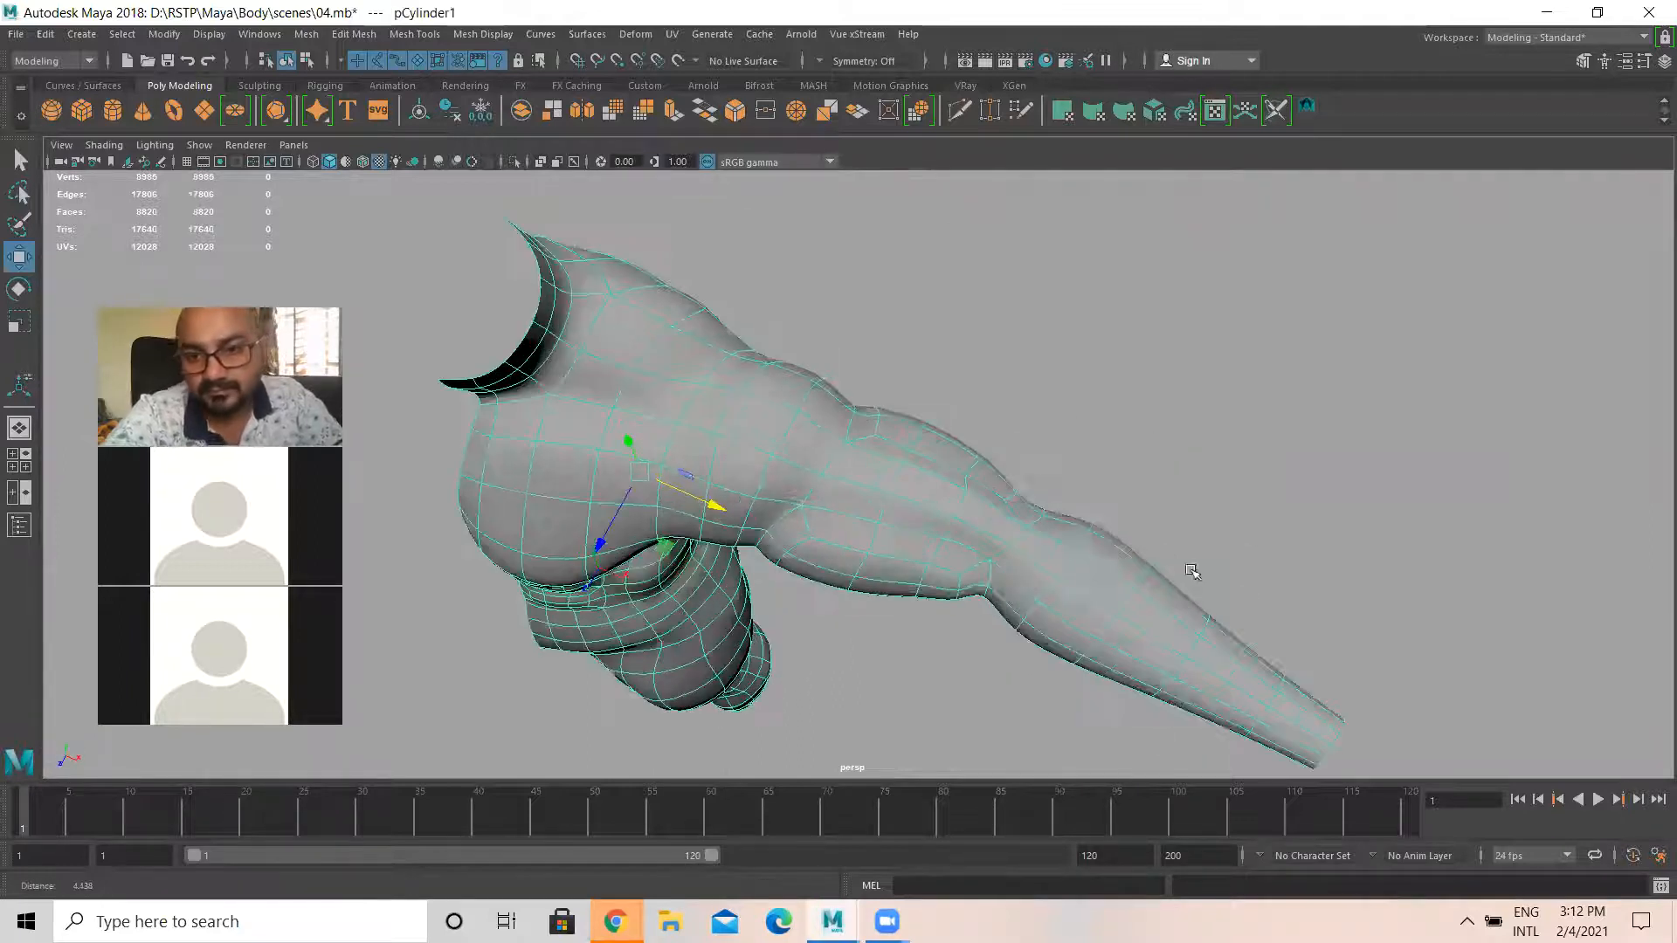
# Switch the body to vertex editing and adjust the vertices across the back of the elbow
pyautogui.keyDown('alt'); pyautogui.moveTo(772, 491); pyautogui.dragTo(648, 440); pyautogui.keyUp('alt')
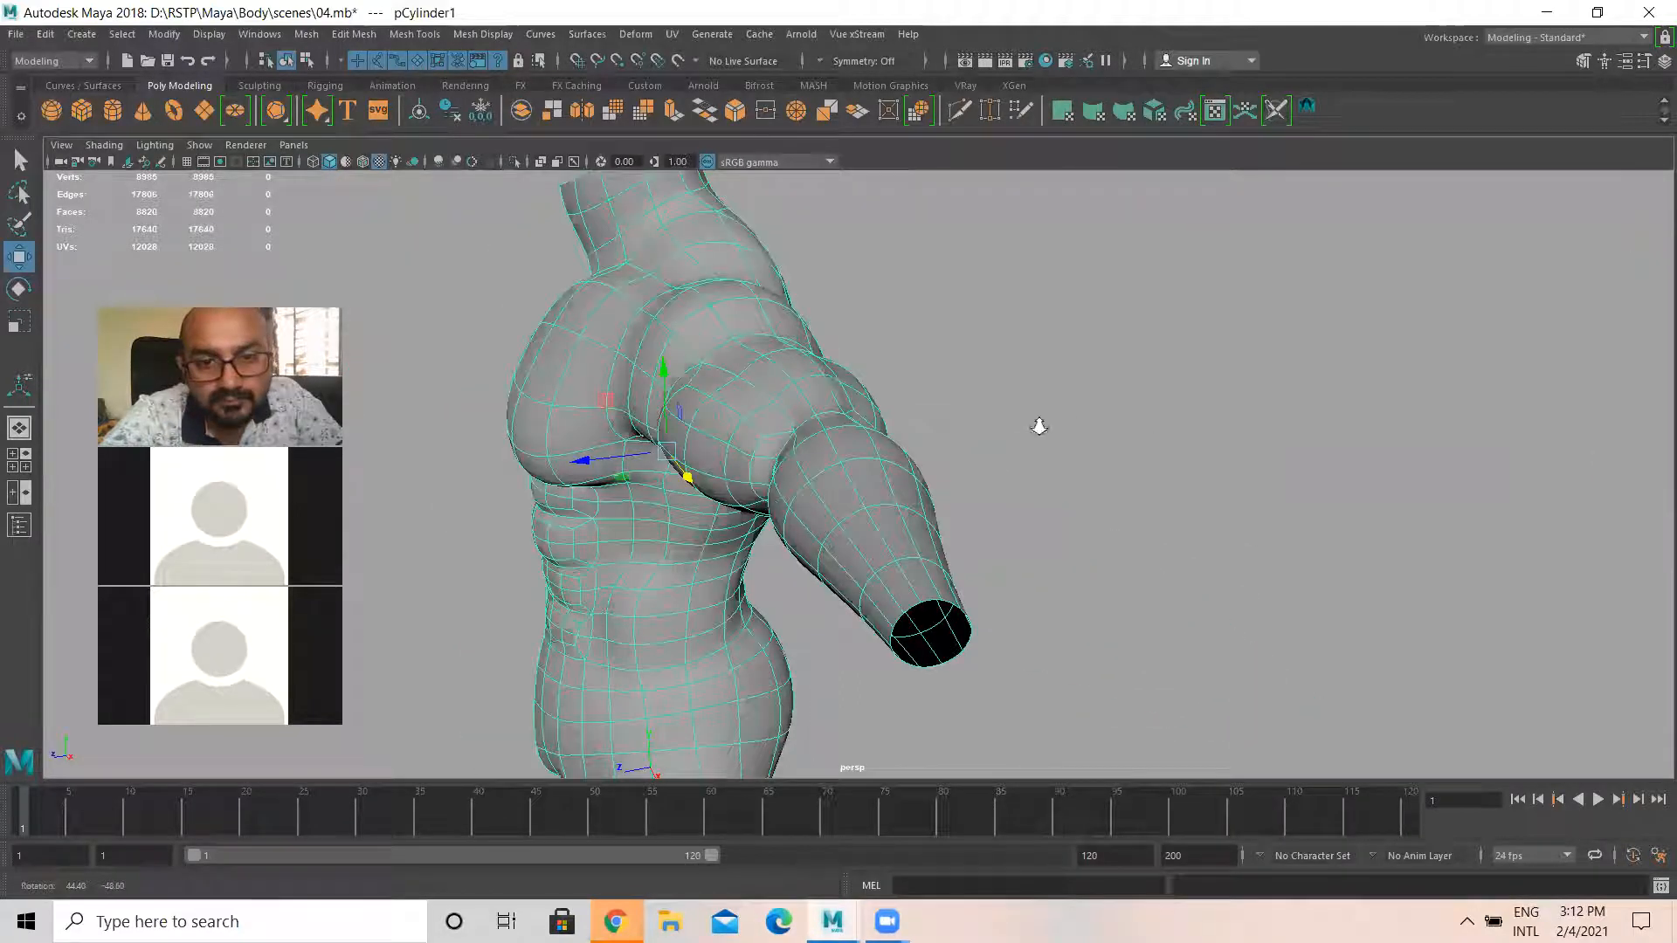
pyautogui.keyDown('alt'); pyautogui.moveTo(1037, 427); pyautogui.dragTo(789, 388); pyautogui.keyUp('alt')
pyautogui.moveTo(787, 387); pyautogui.dragTo(713, 389, button='right')
pyautogui.click(780, 401)
pyautogui.moveTo(699, 413)
pyautogui.mouseDown()
pyautogui.moveTo(728, 415)
pyautogui.moveTo(713, 416)
pyautogui.mouseUp()
pyautogui.click(822, 400)
pyautogui.keyDown('alt'); pyautogui.moveTo(816, 414); pyautogui.dragTo(719, 414); pyautogui.keyUp('alt')
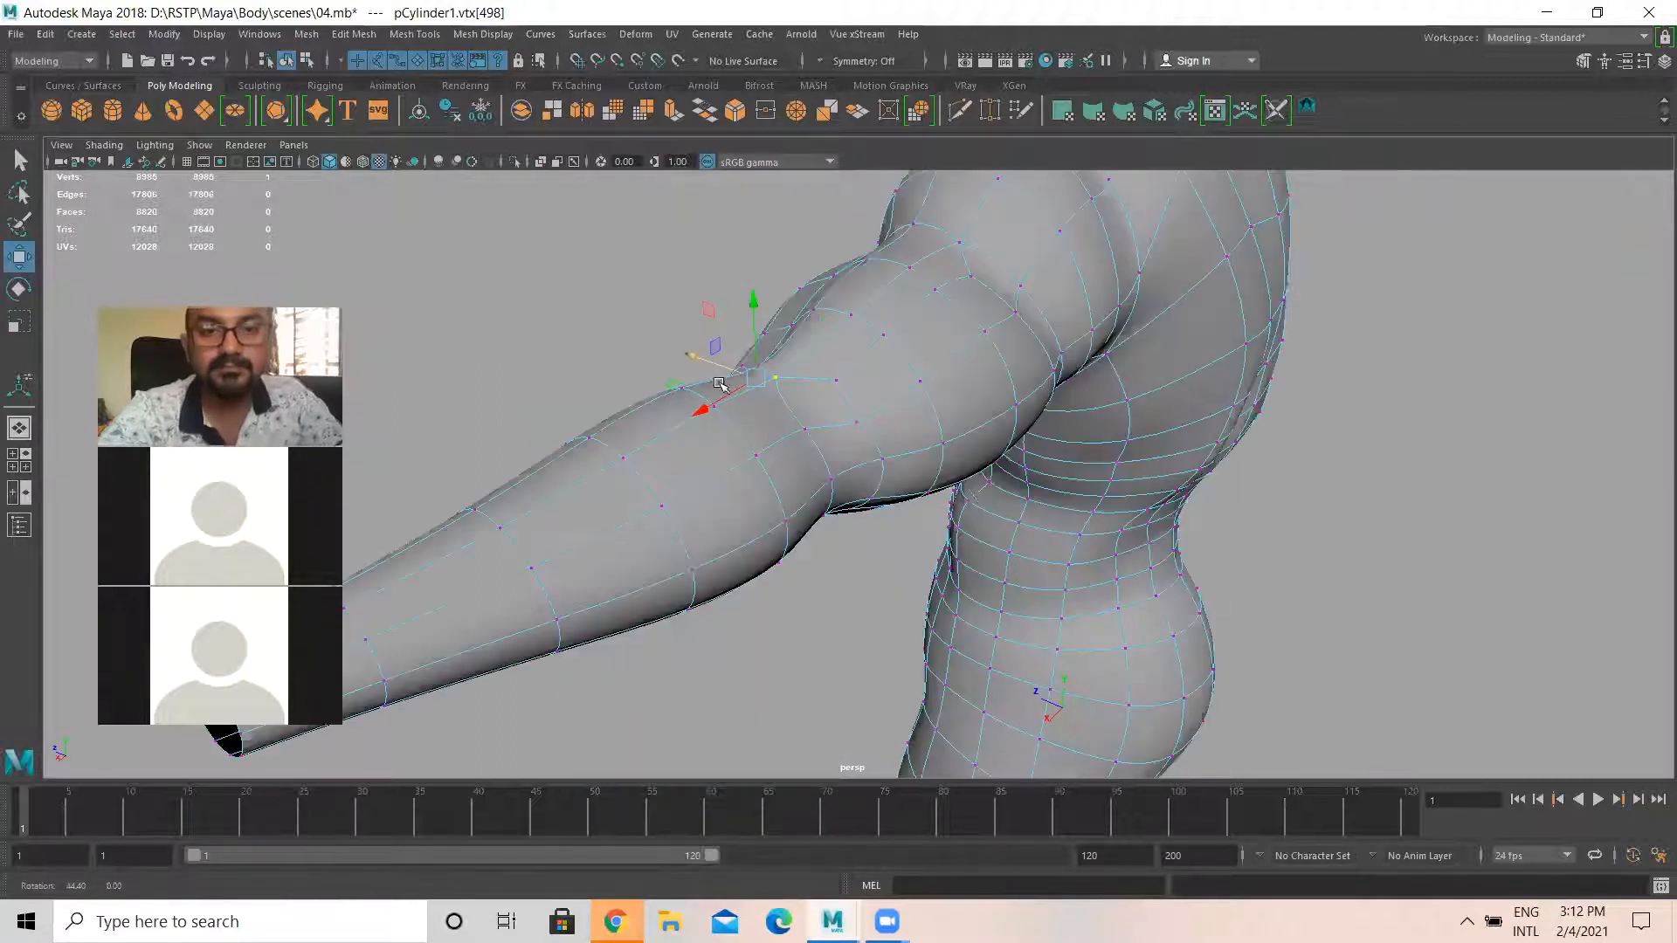
pyautogui.keyDown('alt'); pyautogui.moveTo(943, 517); pyautogui.dragTo(868, 457); pyautogui.keyUp('alt')
pyautogui.scroll(2, 760, 470)
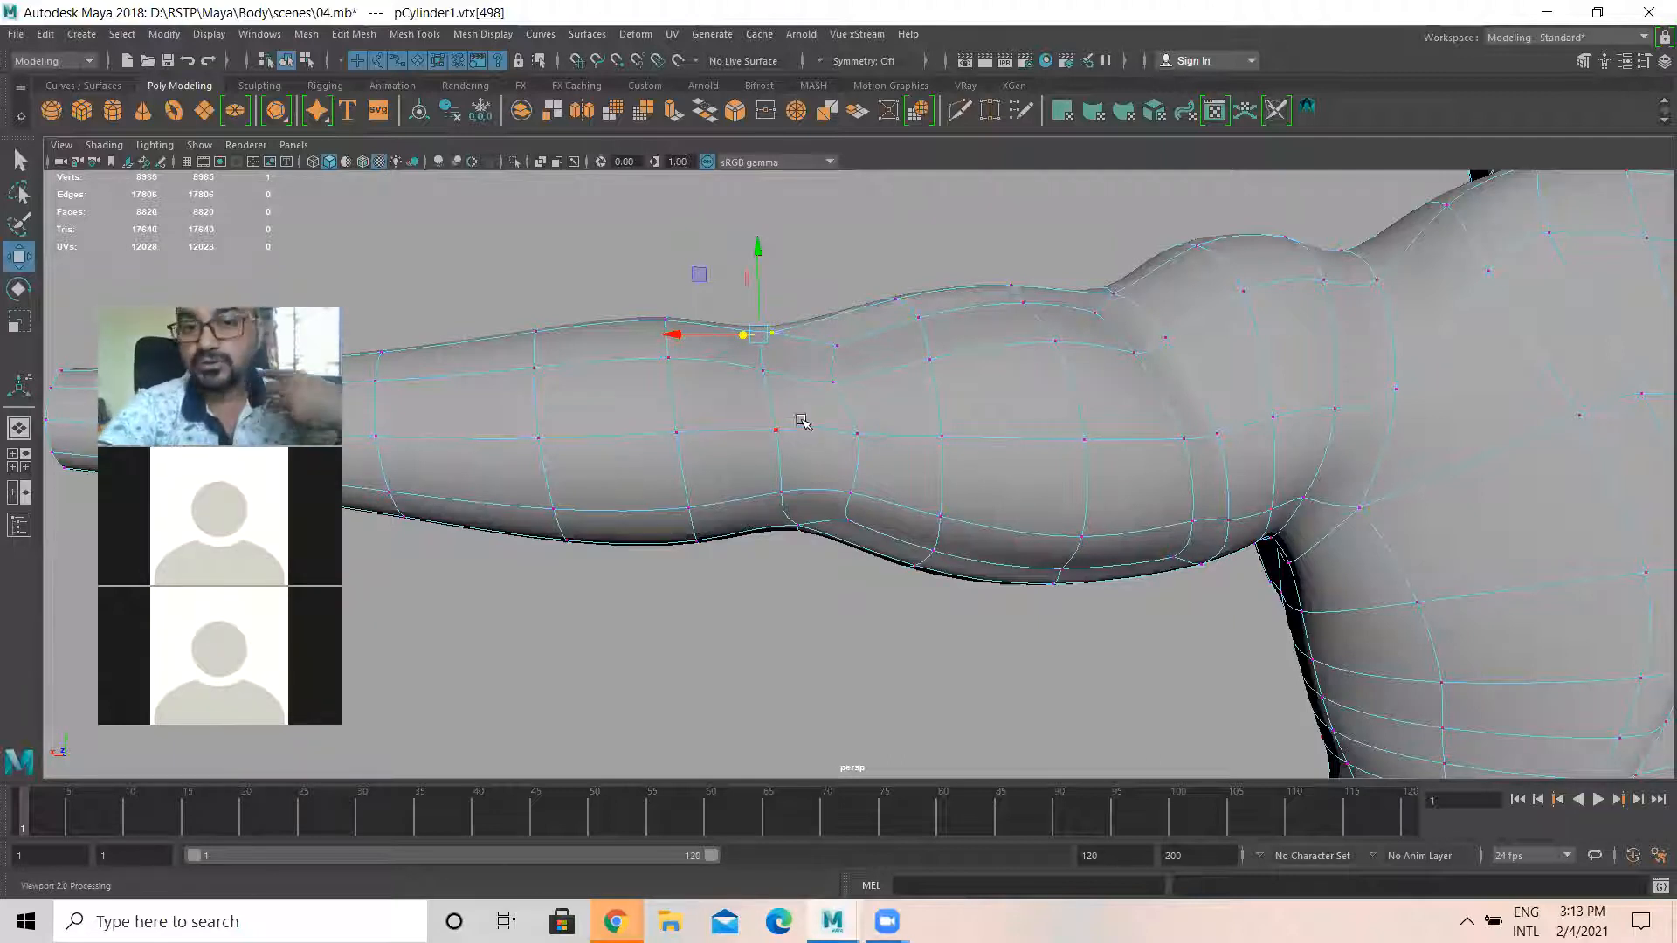
# Select the four faces at the back of the elbow, turn off smooth preview, and extrude the faces scaled inward
pyautogui.moveTo(767, 404); pyautogui.dragTo(769, 435, button='right')
pyautogui.click(747, 407)
pyautogui.keyDown('shift'); pyautogui.click(805, 414); pyautogui.keyUp('shift')
pyautogui.keyDown('shift'); pyautogui.click(810, 457); pyautogui.keyUp('shift')
pyautogui.keyDown('shift'); pyautogui.click(741, 453); pyautogui.keyUp('shift')
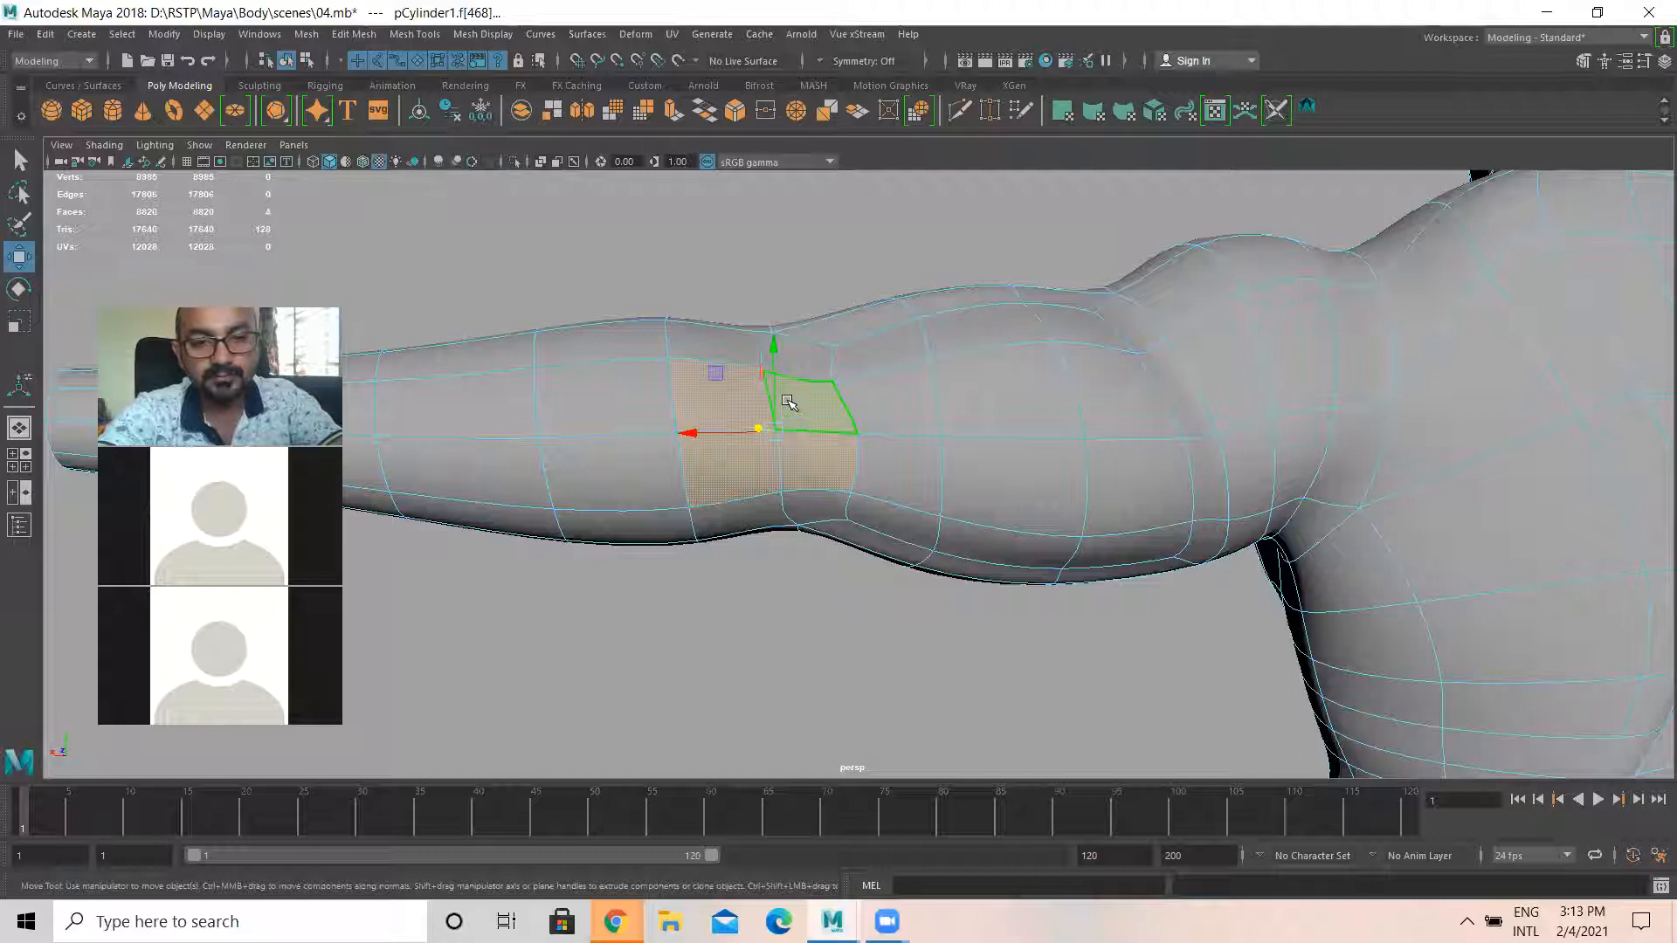
pyautogui.press('1')
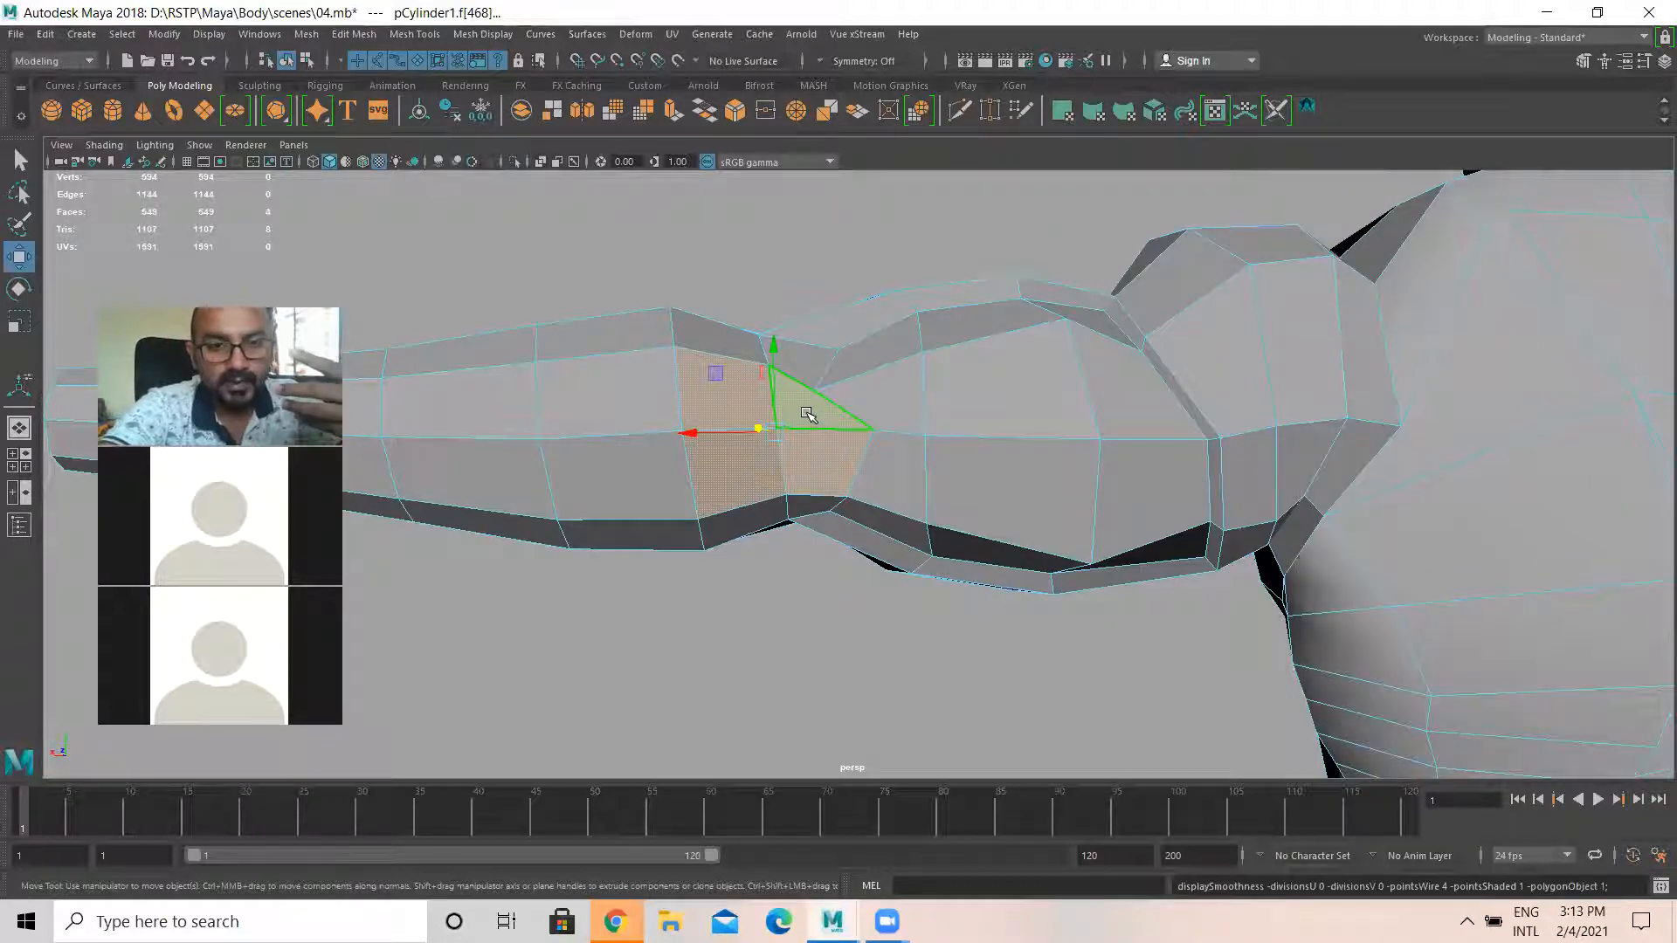
pyautogui.keyDown('shift'); pyautogui.moveTo(802, 402); pyautogui.dragTo(816, 446, button='right'); pyautogui.keyUp('shift')
pyautogui.press('r')
pyautogui.moveTo(776, 435); pyautogui.dragTo(873, 617)
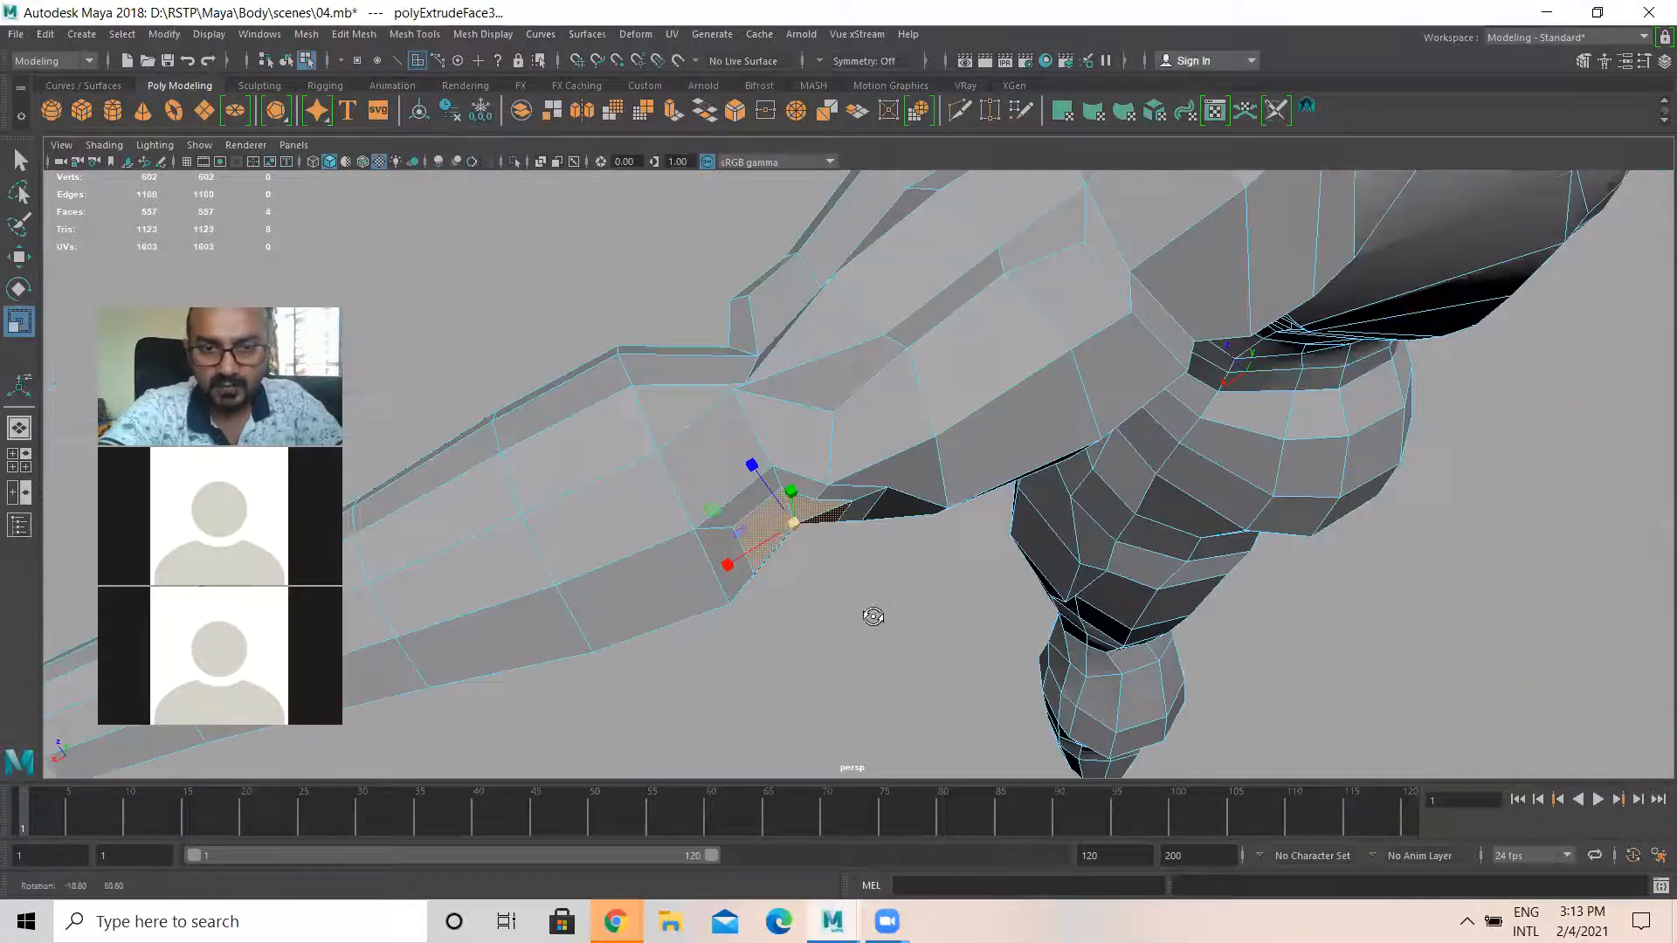
pyautogui.keyDown('alt'); pyautogui.moveTo(798, 561); pyautogui.dragTo(970, 422); pyautogui.keyUp('alt')
pyautogui.press('w')
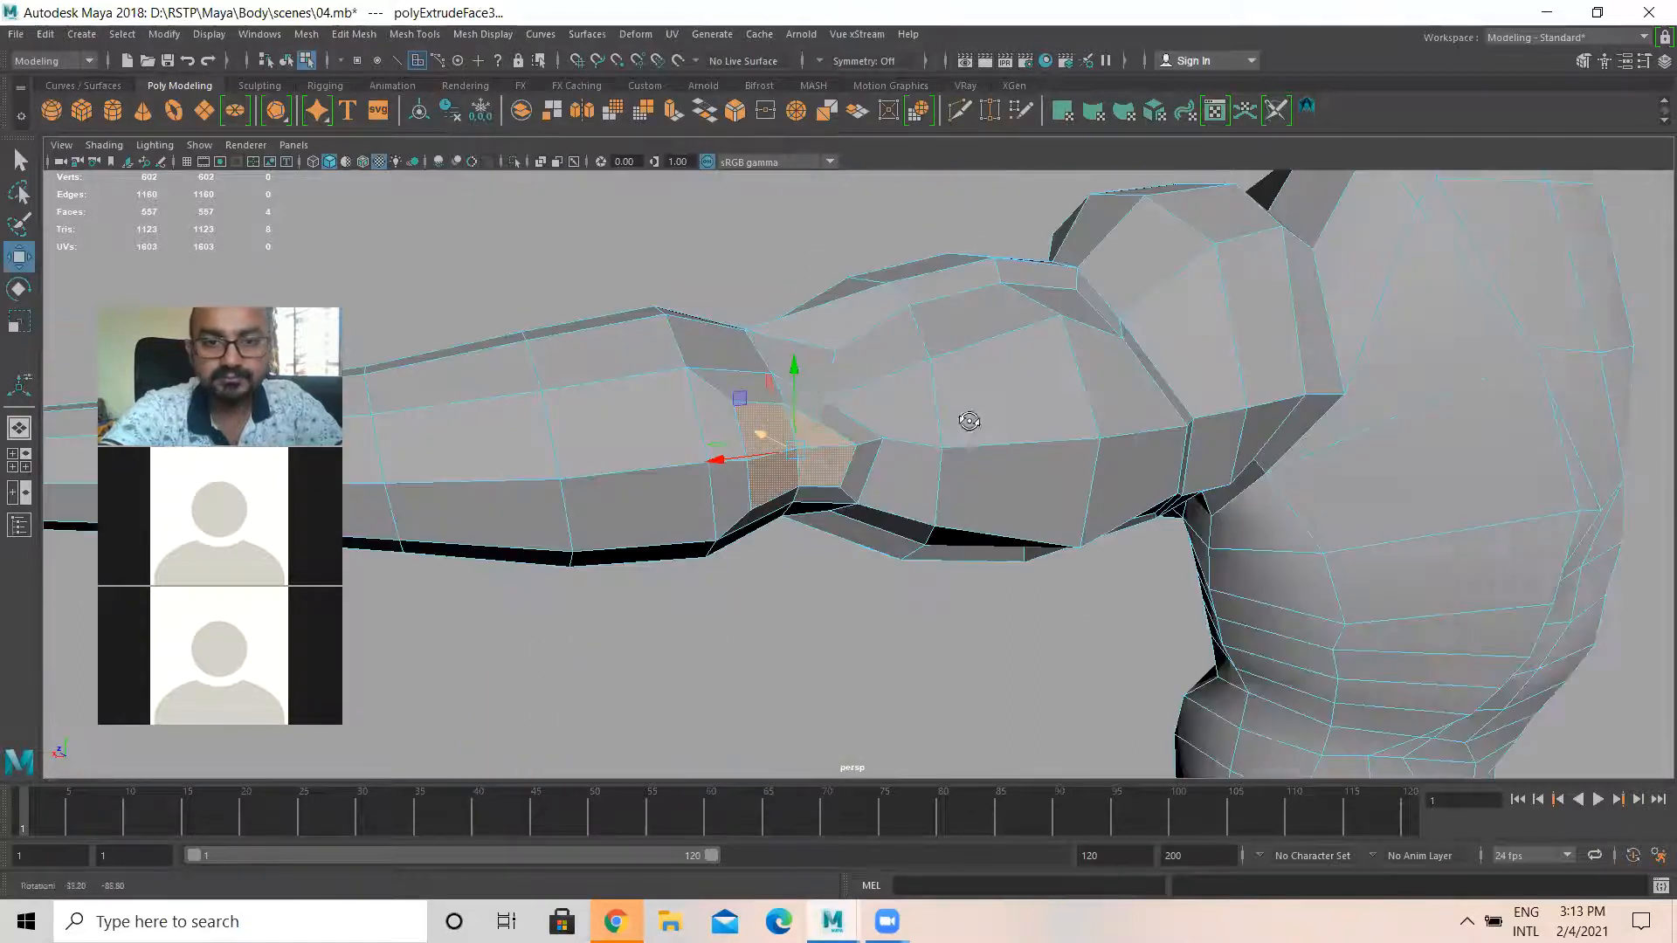
# Switch to vertex editing and reposition the inset's corner and middle vertices to give the elbow faces a rounder outline
pyautogui.scroll(2, 873, 463)
pyautogui.scroll(2, 734, 392)
pyautogui.moveTo(694, 331); pyautogui.dragTo(668, 309, button='right')
pyautogui.click(666, 308)
pyautogui.keyDown('alt'); pyautogui.moveTo(780, 381); pyautogui.dragTo(666, 364); pyautogui.keyUp('alt')
pyautogui.click(648, 494)
pyautogui.moveTo(650, 494); pyautogui.dragTo(1003, 371)
pyautogui.click(741, 474)
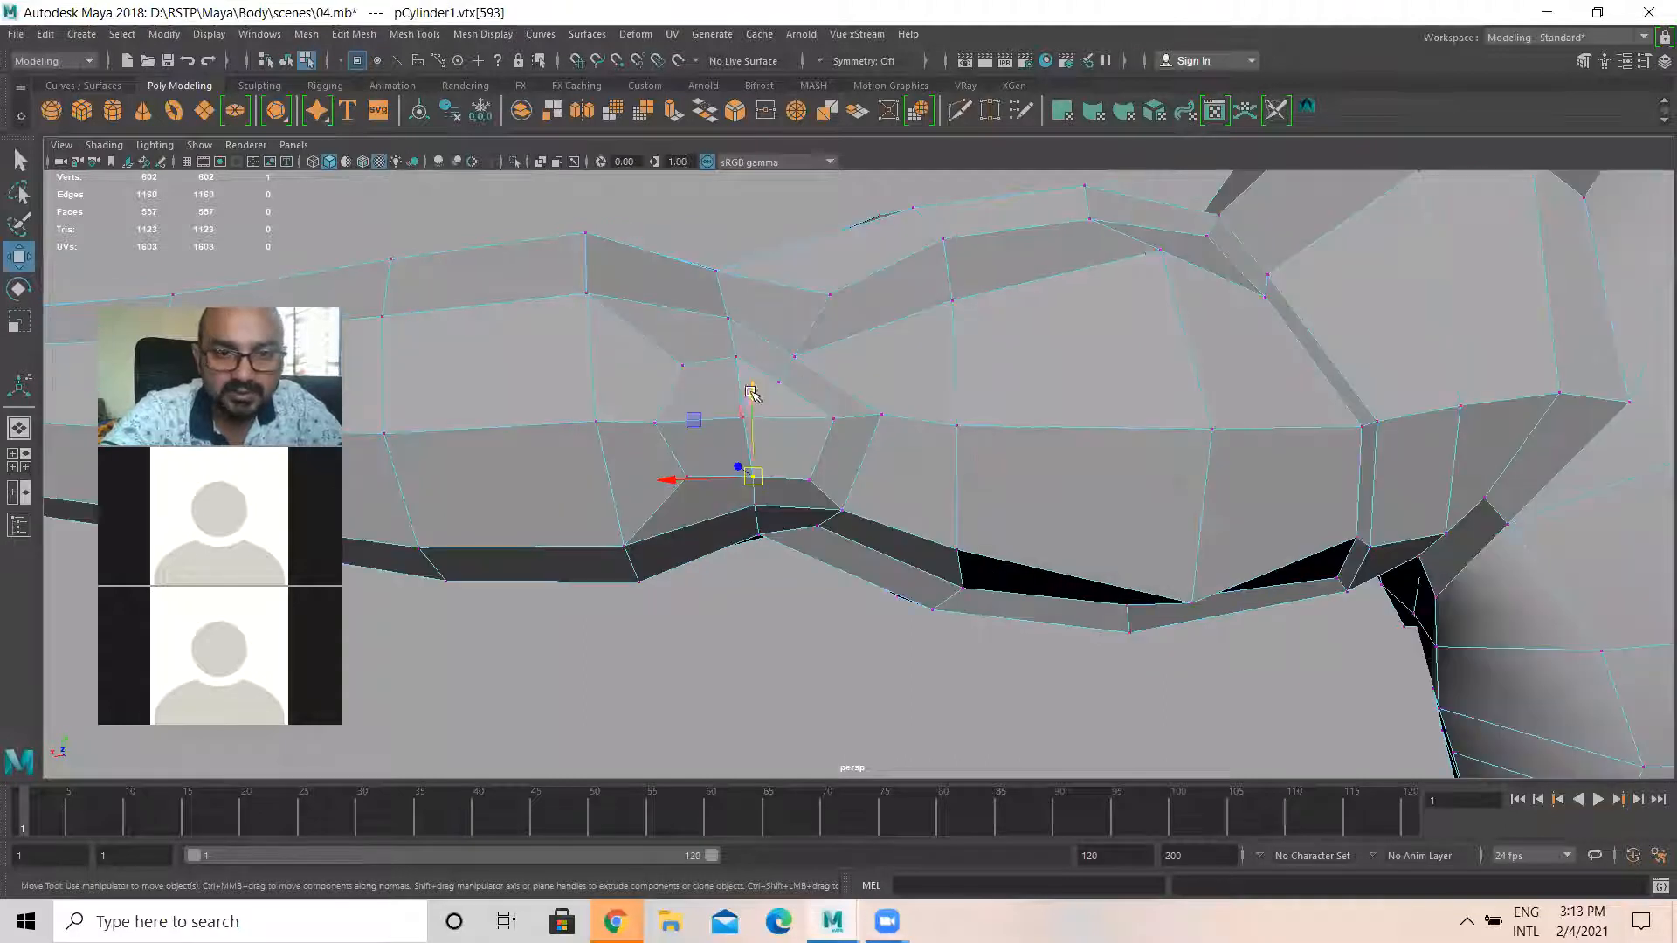
pyautogui.moveTo(751, 393); pyautogui.dragTo(772, 420)
pyautogui.click(793, 356)
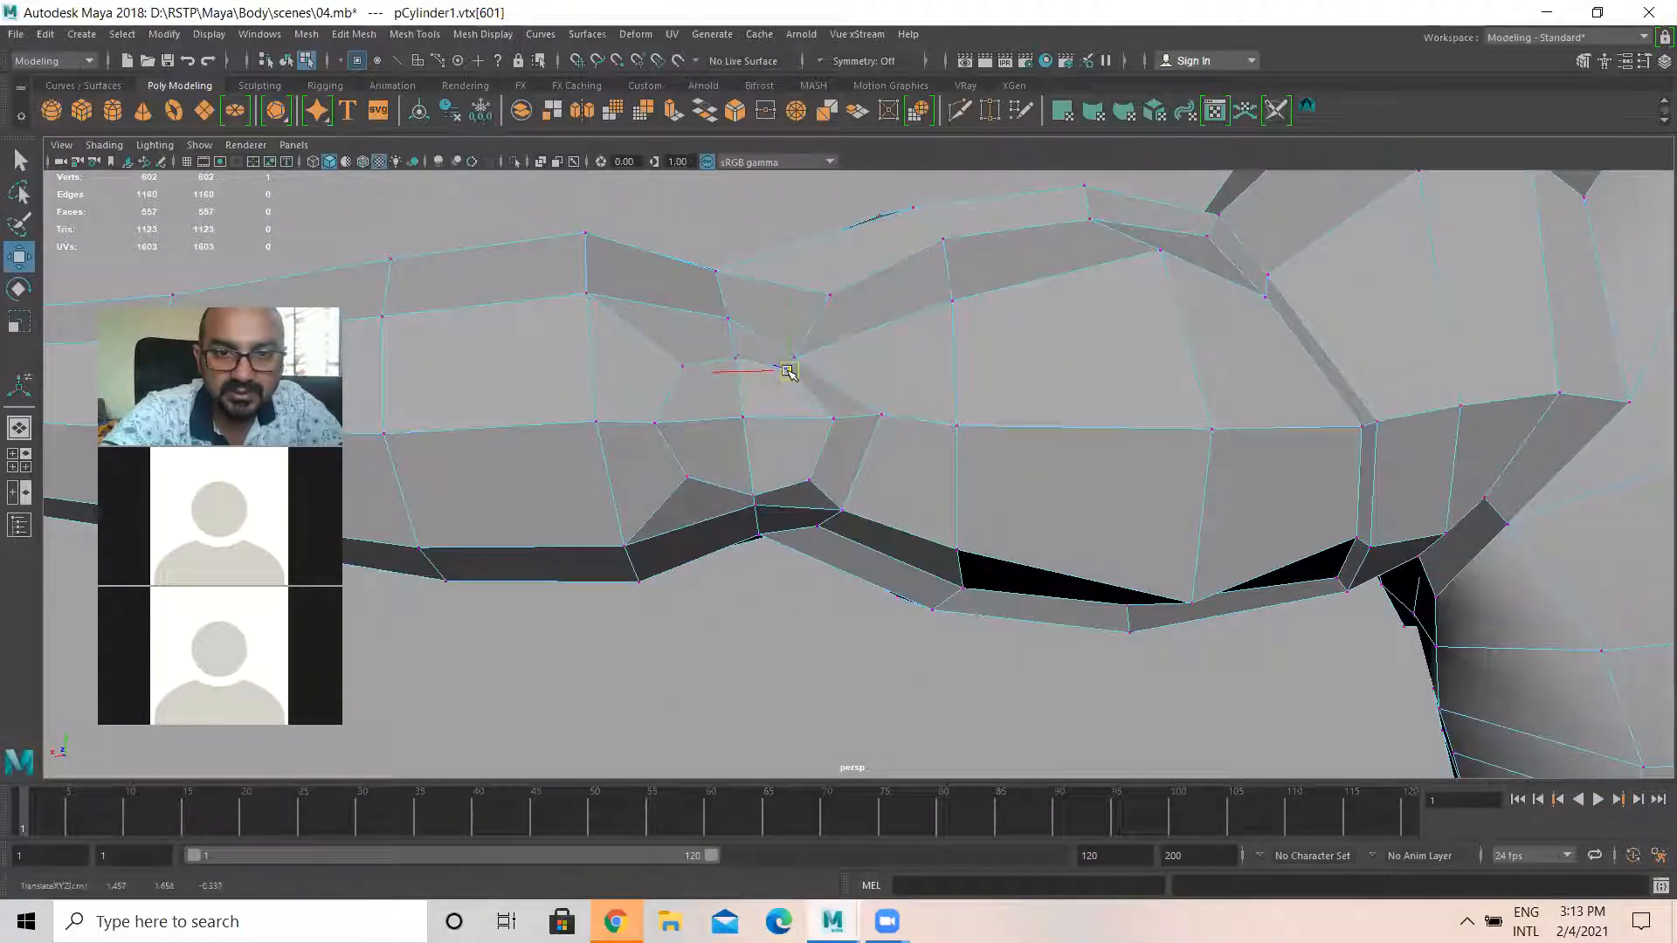
pyautogui.click(742, 418)
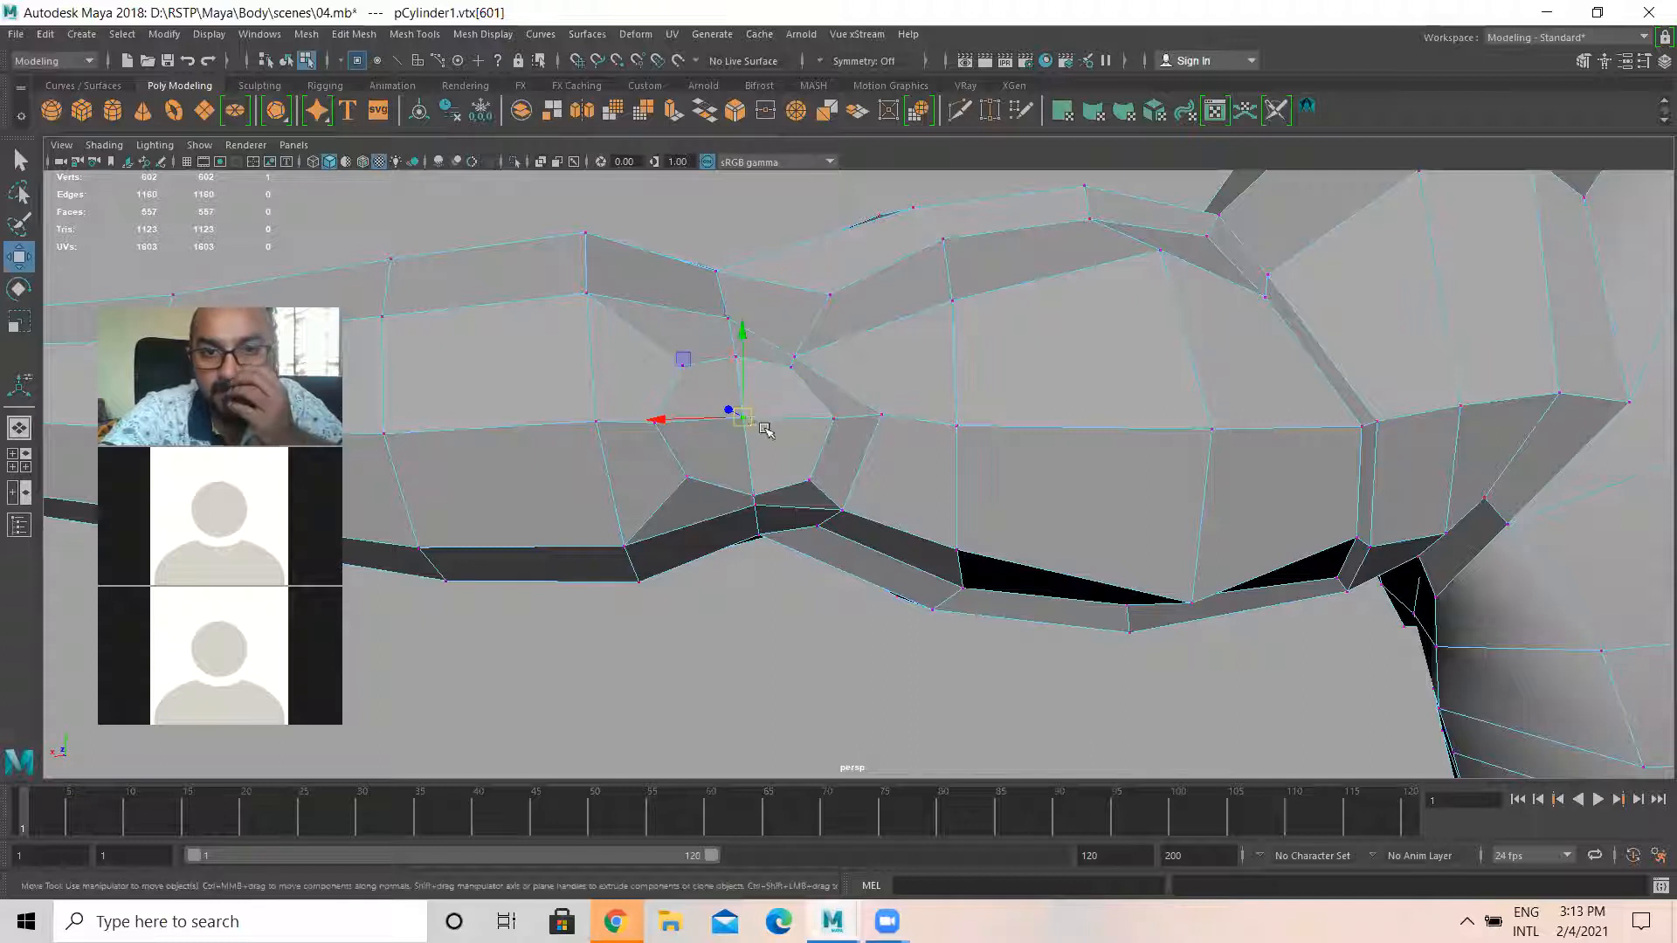
pyautogui.keyDown('alt'); pyautogui.moveTo(718, 482); pyautogui.dragTo(872, 540); pyautogui.keyUp('alt')
pyautogui.keyDown('alt'); pyautogui.moveTo(945, 590); pyautogui.dragTo(1117, 687); pyautogui.keyUp('alt')
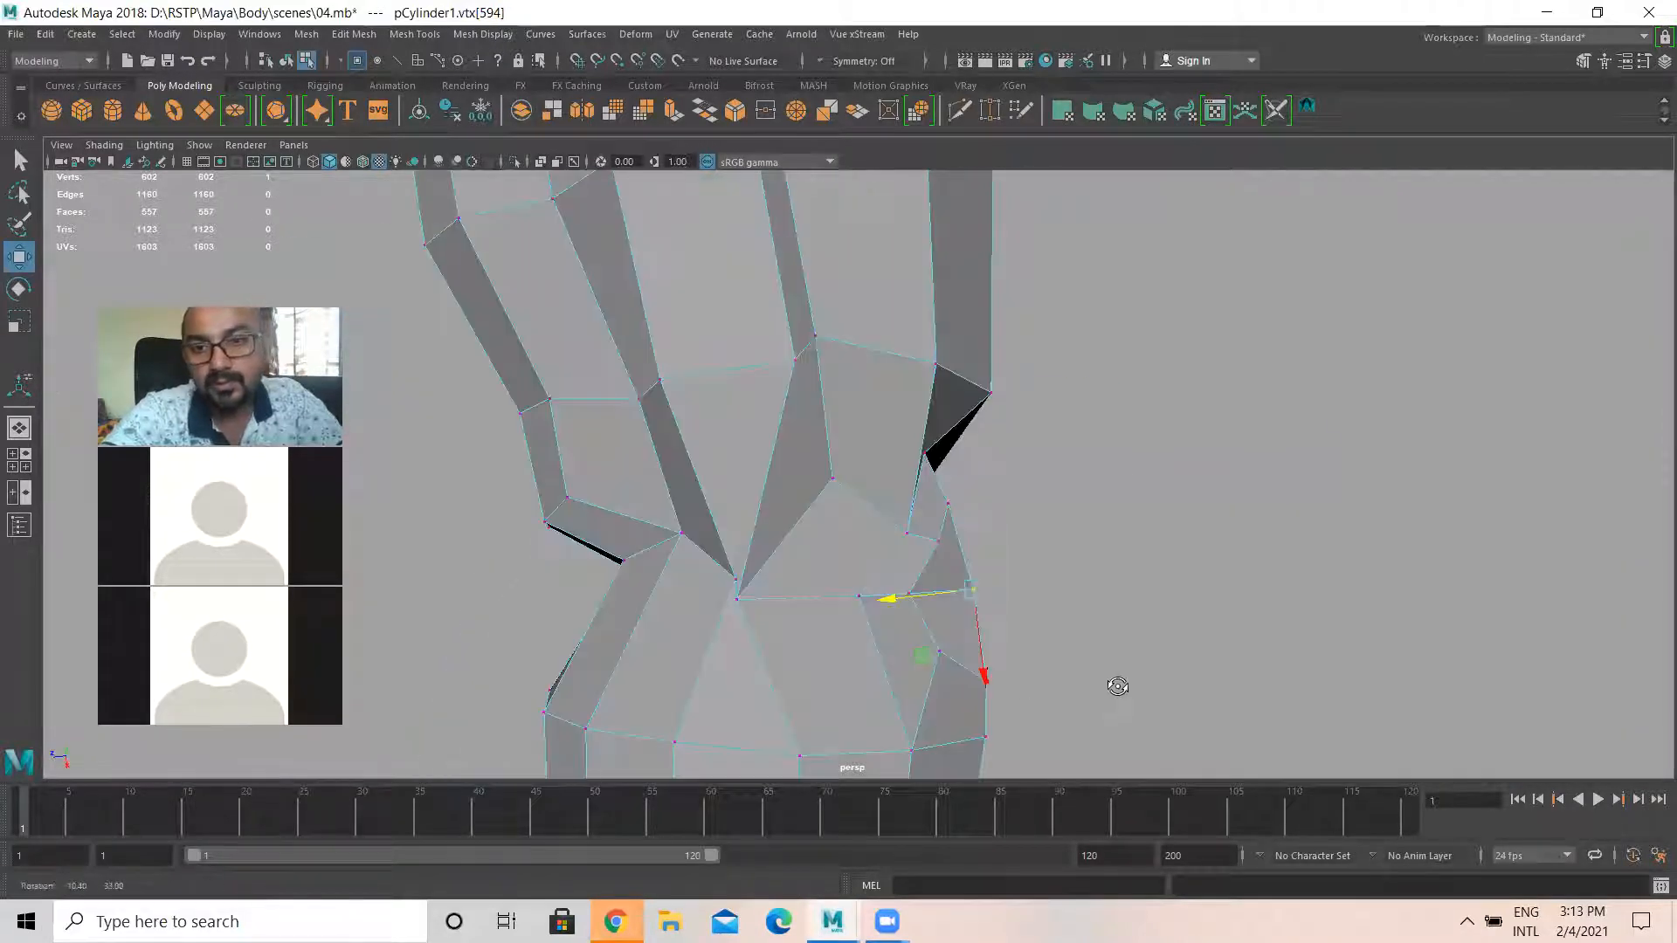
pyautogui.moveTo(947, 516)
pyautogui.keyDown('alt'); pyautogui.mouseDown()
pyautogui.moveTo(1009, 486)
pyautogui.moveTo(926, 516)
pyautogui.mouseUp(); pyautogui.keyUp('alt')
# Return to the four inset elbow faces and extrude them again, scaling and moving the new faces to form the elbow bump
pyautogui.moveTo(926, 422); pyautogui.dragTo(913, 480, button='right')
pyautogui.keyDown('alt'); pyautogui.moveTo(1053, 519); pyautogui.dragTo(726, 337); pyautogui.keyUp('alt')
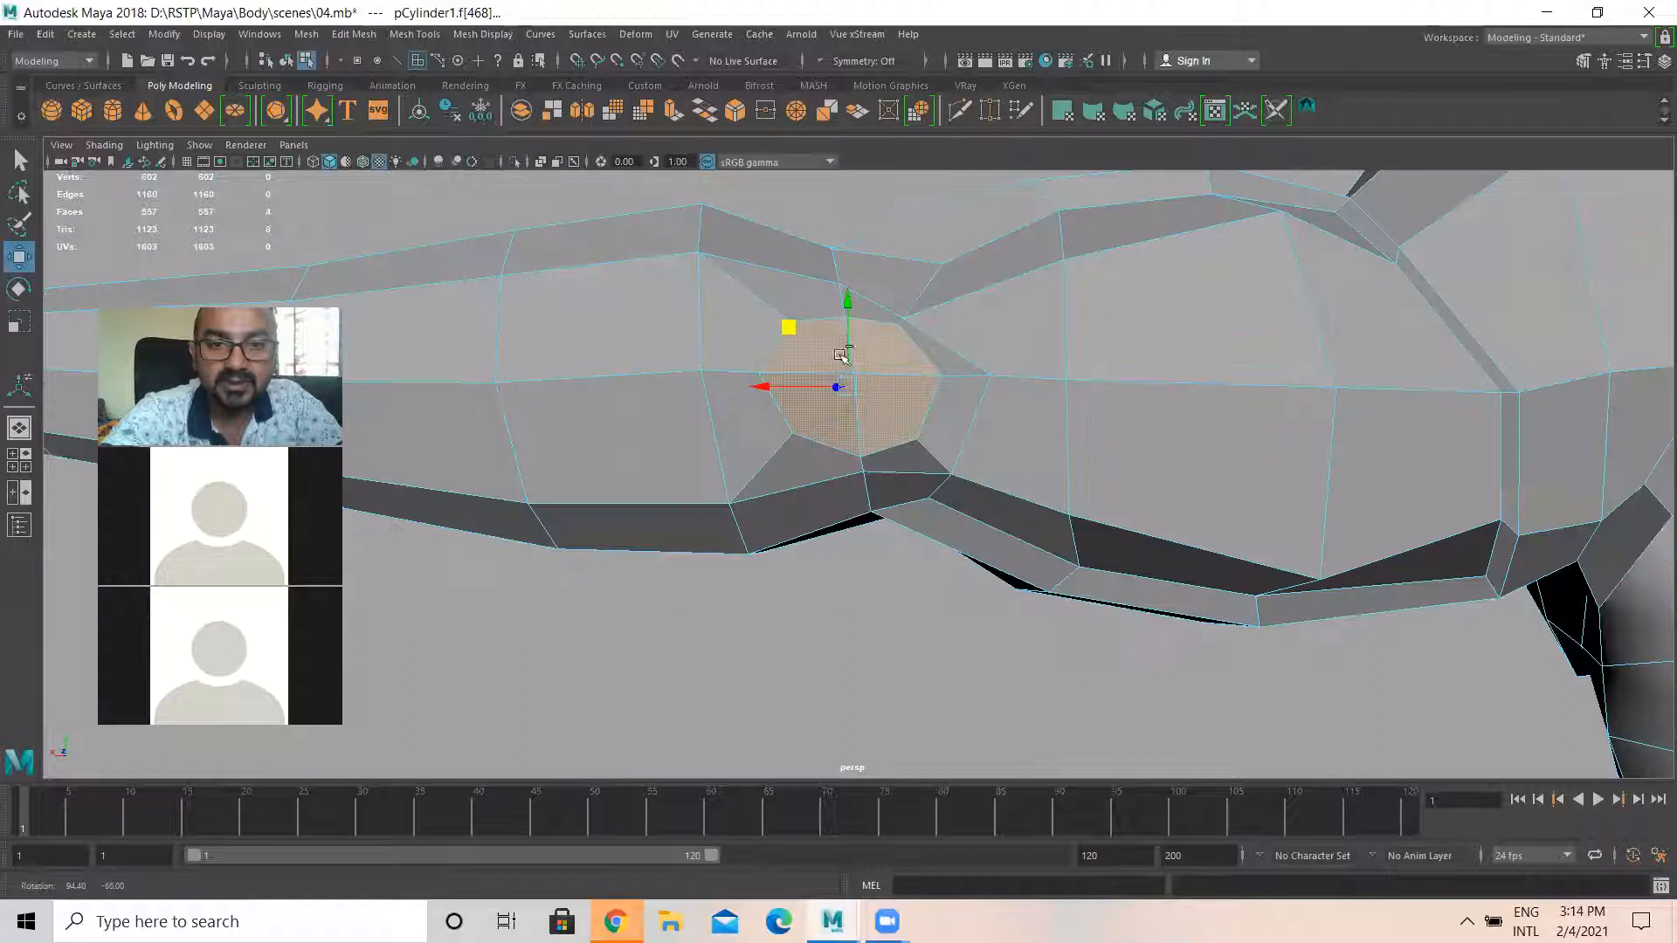
pyautogui.hotkey('ctrl', 'e')
pyautogui.keyDown('alt'); pyautogui.moveTo(846, 404); pyautogui.dragTo(792, 408); pyautogui.keyUp('alt')
pyautogui.press('r')
pyautogui.press('w')
pyautogui.keyDown('alt'); pyautogui.moveTo(841, 486); pyautogui.dragTo(889, 371); pyautogui.keyUp('alt')
# Switch to edge editing and adjust the outer-ring edges on the forearm side of the elbow bump
pyautogui.moveTo(935, 382); pyautogui.dragTo(738, 366, button='right')
pyautogui.click(712, 377)
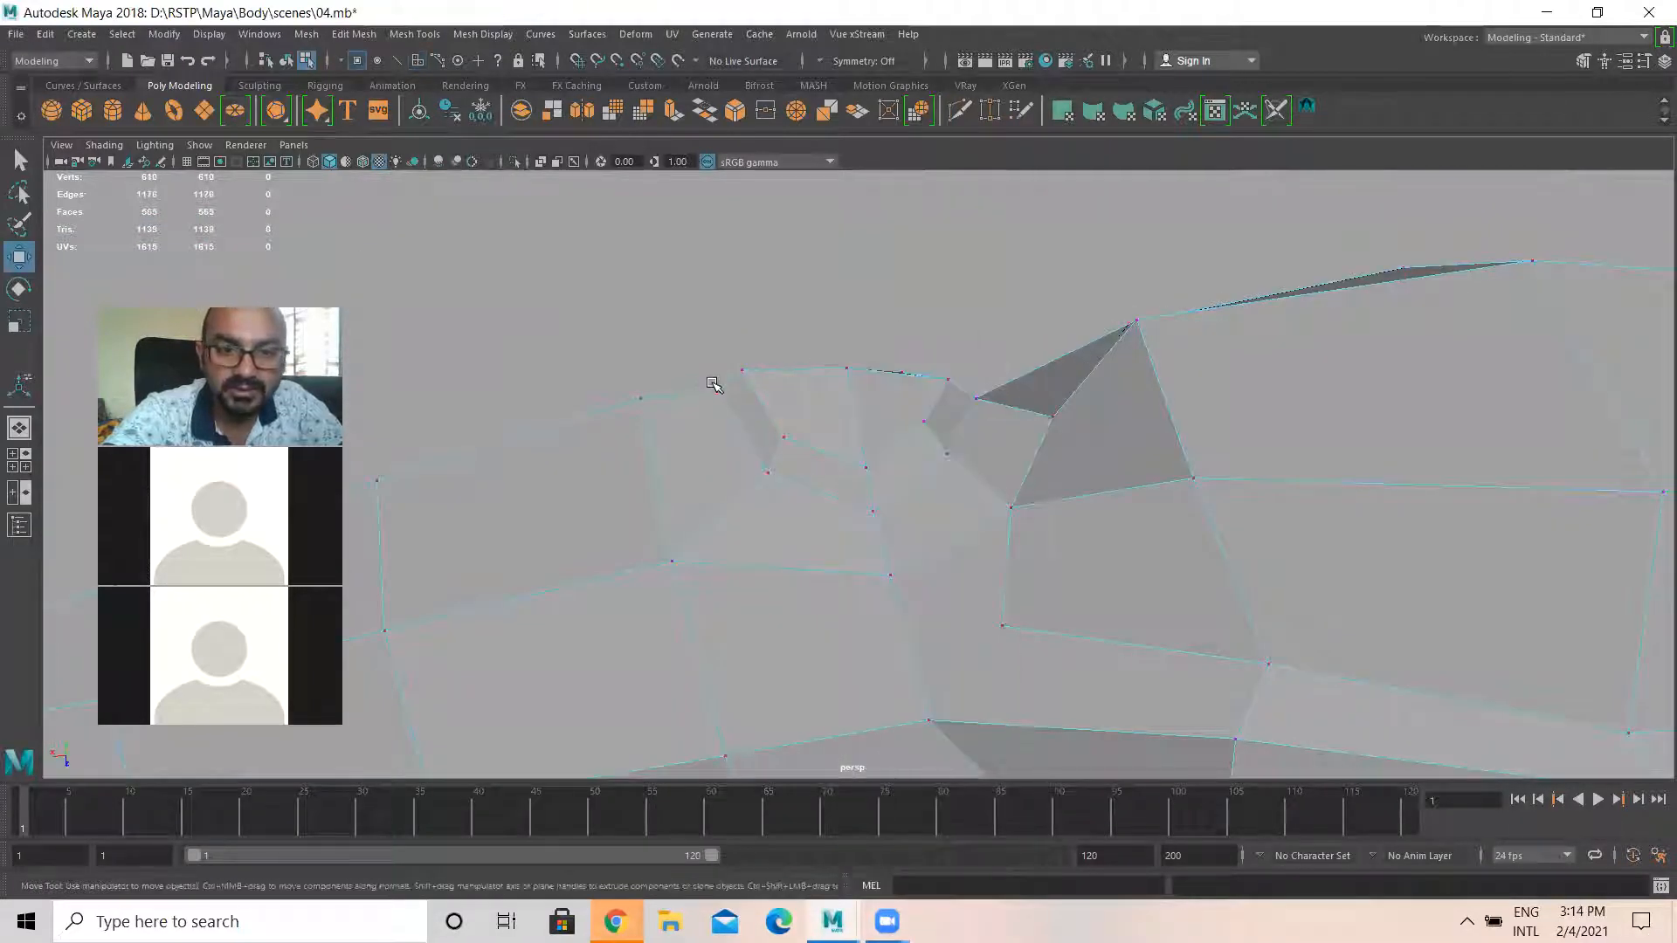
pyautogui.moveTo(748, 423); pyautogui.dragTo(745, 341, button='right')
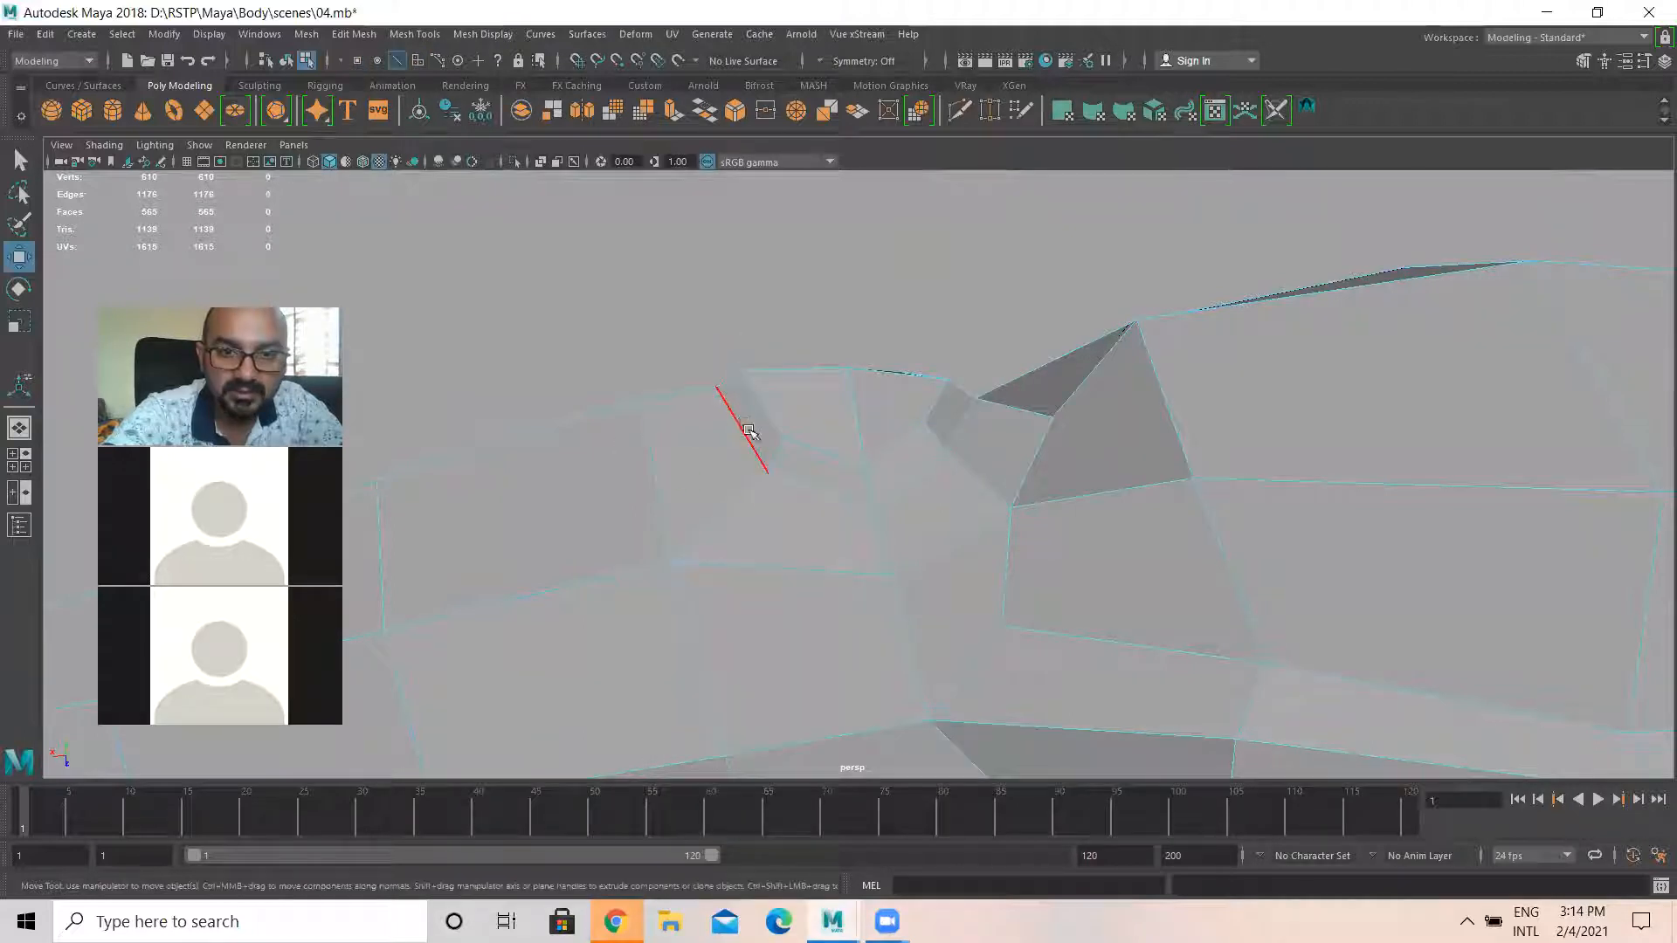
pyautogui.click(745, 431)
pyautogui.keyDown('alt'); pyautogui.moveTo(745, 432); pyautogui.dragTo(738, 494); pyautogui.keyUp('alt')
pyautogui.keyDown('shift'); pyautogui.click(709, 308); pyautogui.keyUp('shift')
pyautogui.keyDown('alt'); pyautogui.moveTo(709, 307); pyautogui.dragTo(707, 304); pyautogui.keyUp('alt')
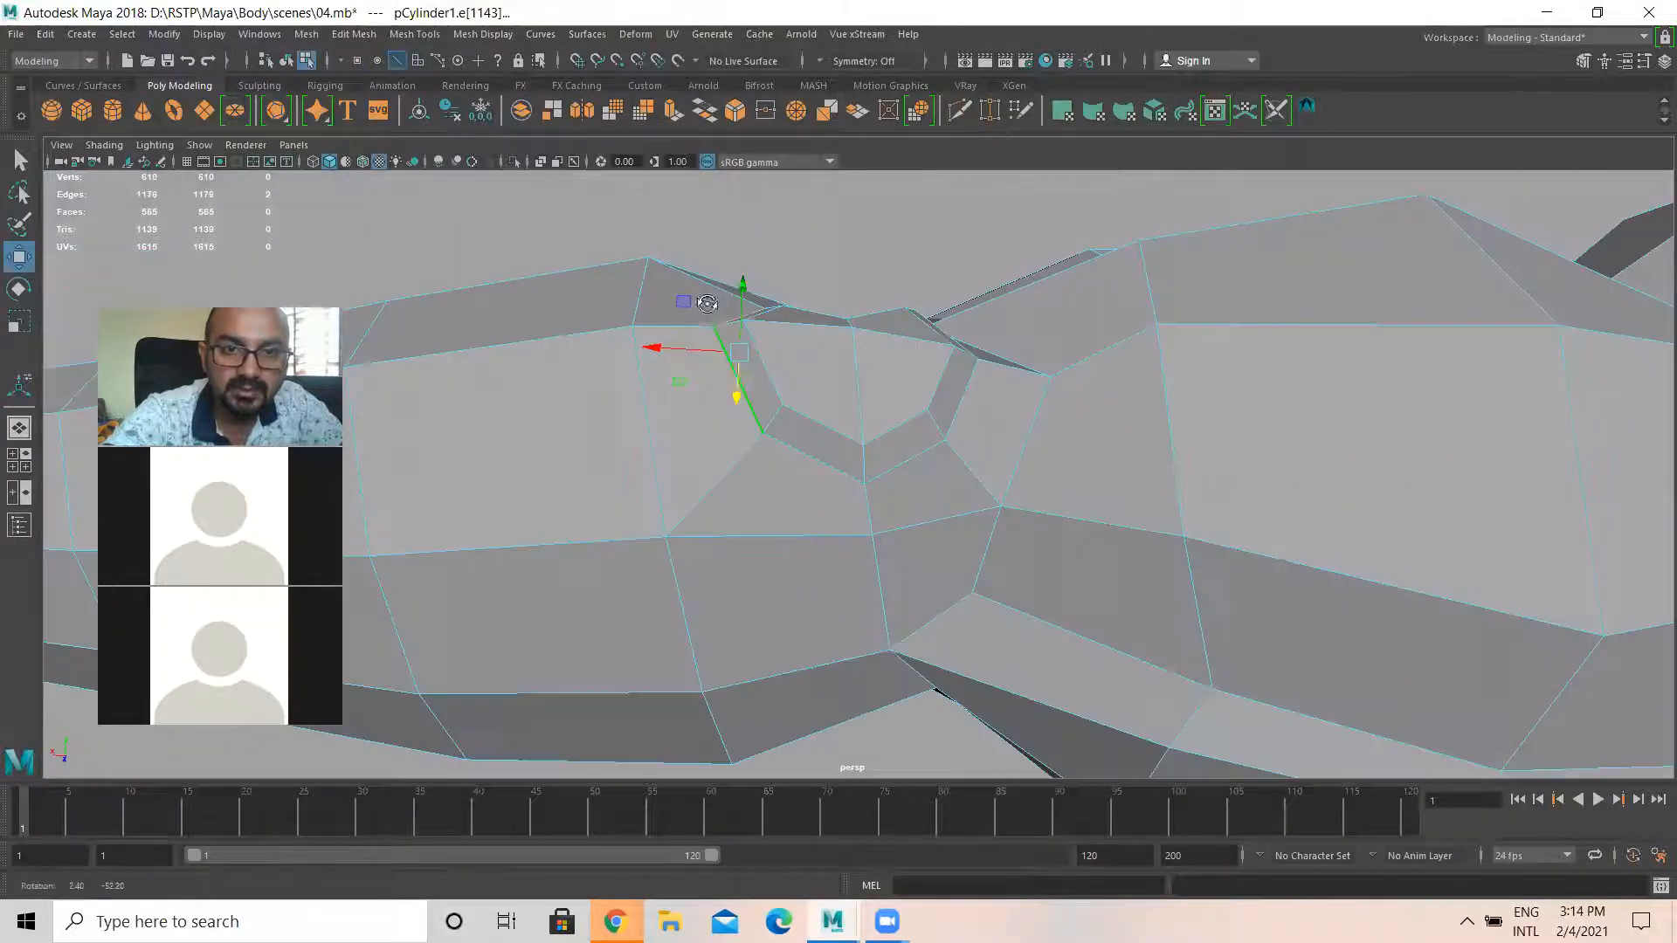
pyautogui.keyDown('alt'); pyautogui.moveTo(745, 434); pyautogui.dragTo(740, 440); pyautogui.keyUp('alt')
# Select the two inner-ring edges on the forearm side of the elbow bump and shift them slightly
pyautogui.click(769, 386)
pyautogui.keyDown('alt'); pyautogui.moveTo(810, 362); pyautogui.dragTo(818, 427); pyautogui.keyUp('alt')
pyautogui.keyDown('shift'); pyautogui.click(752, 311); pyautogui.keyUp('shift')
pyautogui.keyDown('alt'); pyautogui.moveTo(769, 344); pyautogui.dragTo(778, 241); pyautogui.keyUp('alt')
pyautogui.moveTo(755, 475); pyautogui.dragTo(757, 494)
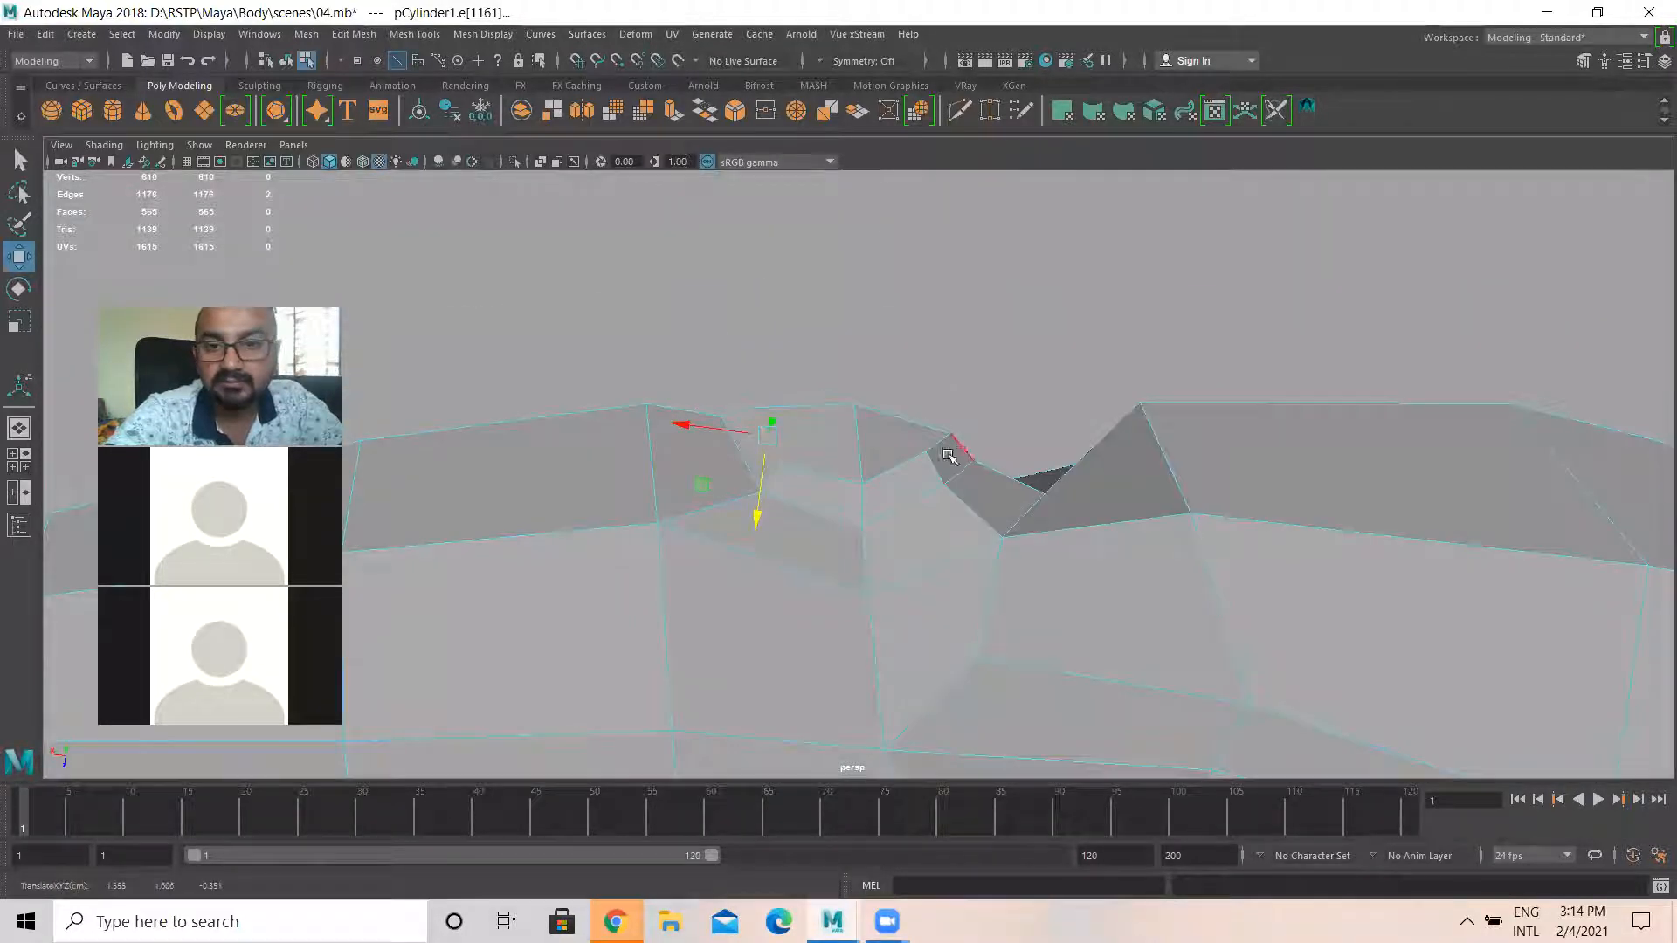
pyautogui.keyDown('alt'); pyautogui.moveTo(874, 477); pyautogui.dragTo(915, 378); pyautogui.keyUp('alt')
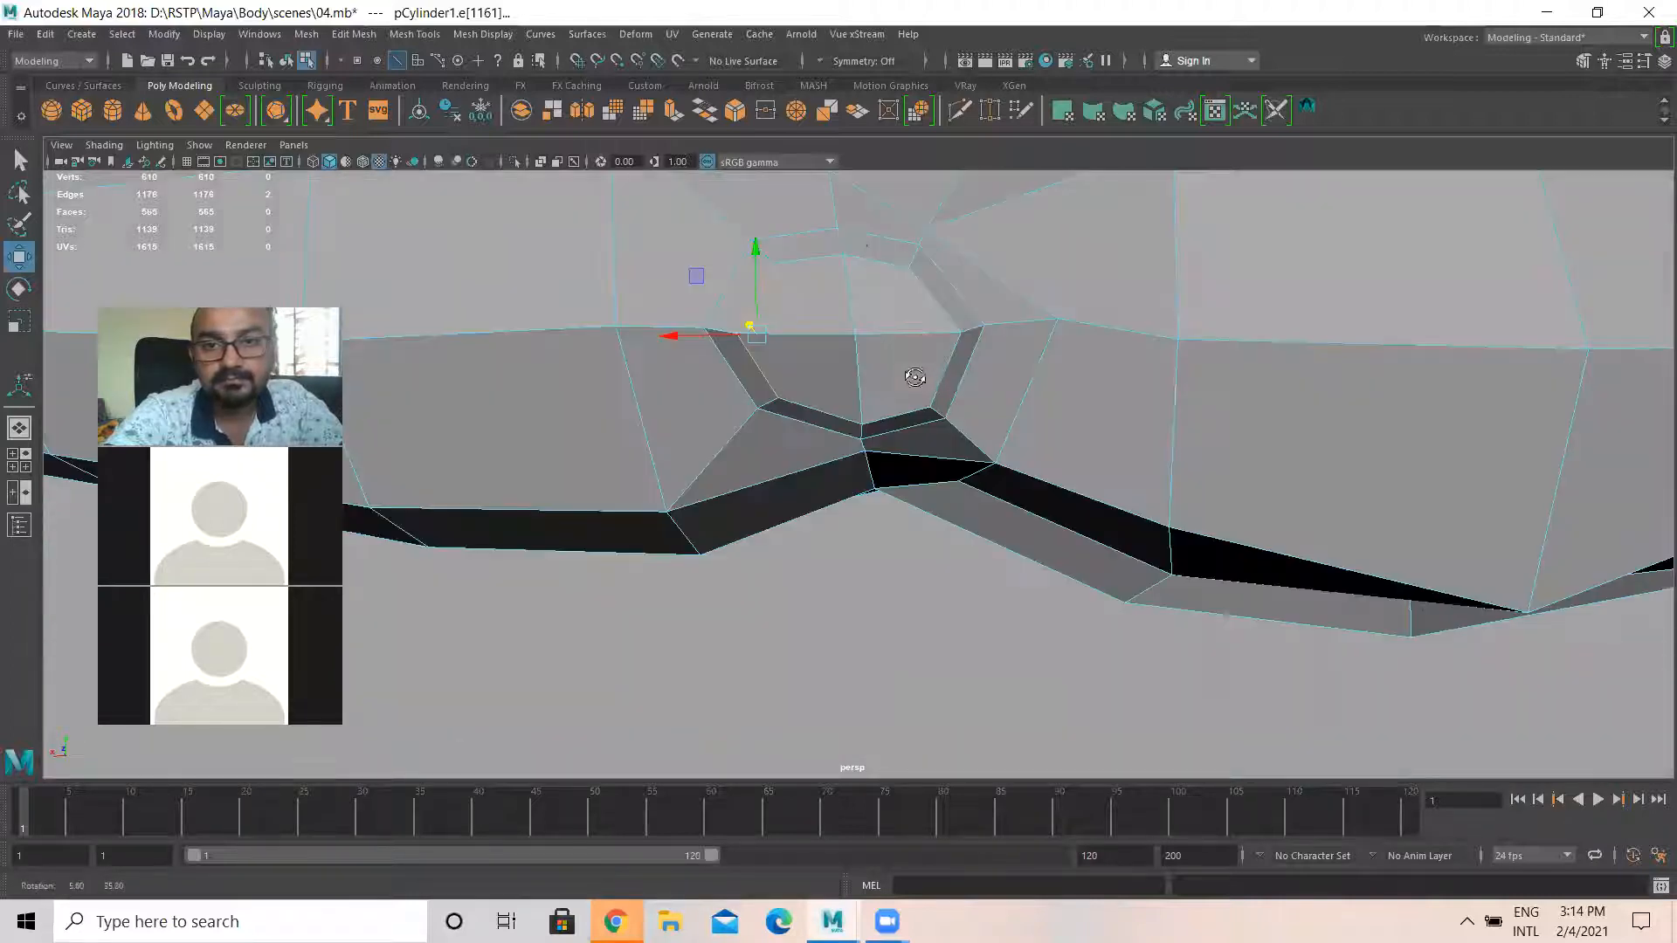
# Adjust the short connecting edges on the upper and biceps sides of the elbow bump to even out the ring
pyautogui.keyDown('alt'); pyautogui.moveTo(842, 220); pyautogui.dragTo(840, 249); pyautogui.keyUp('alt')
pyautogui.click(851, 265)
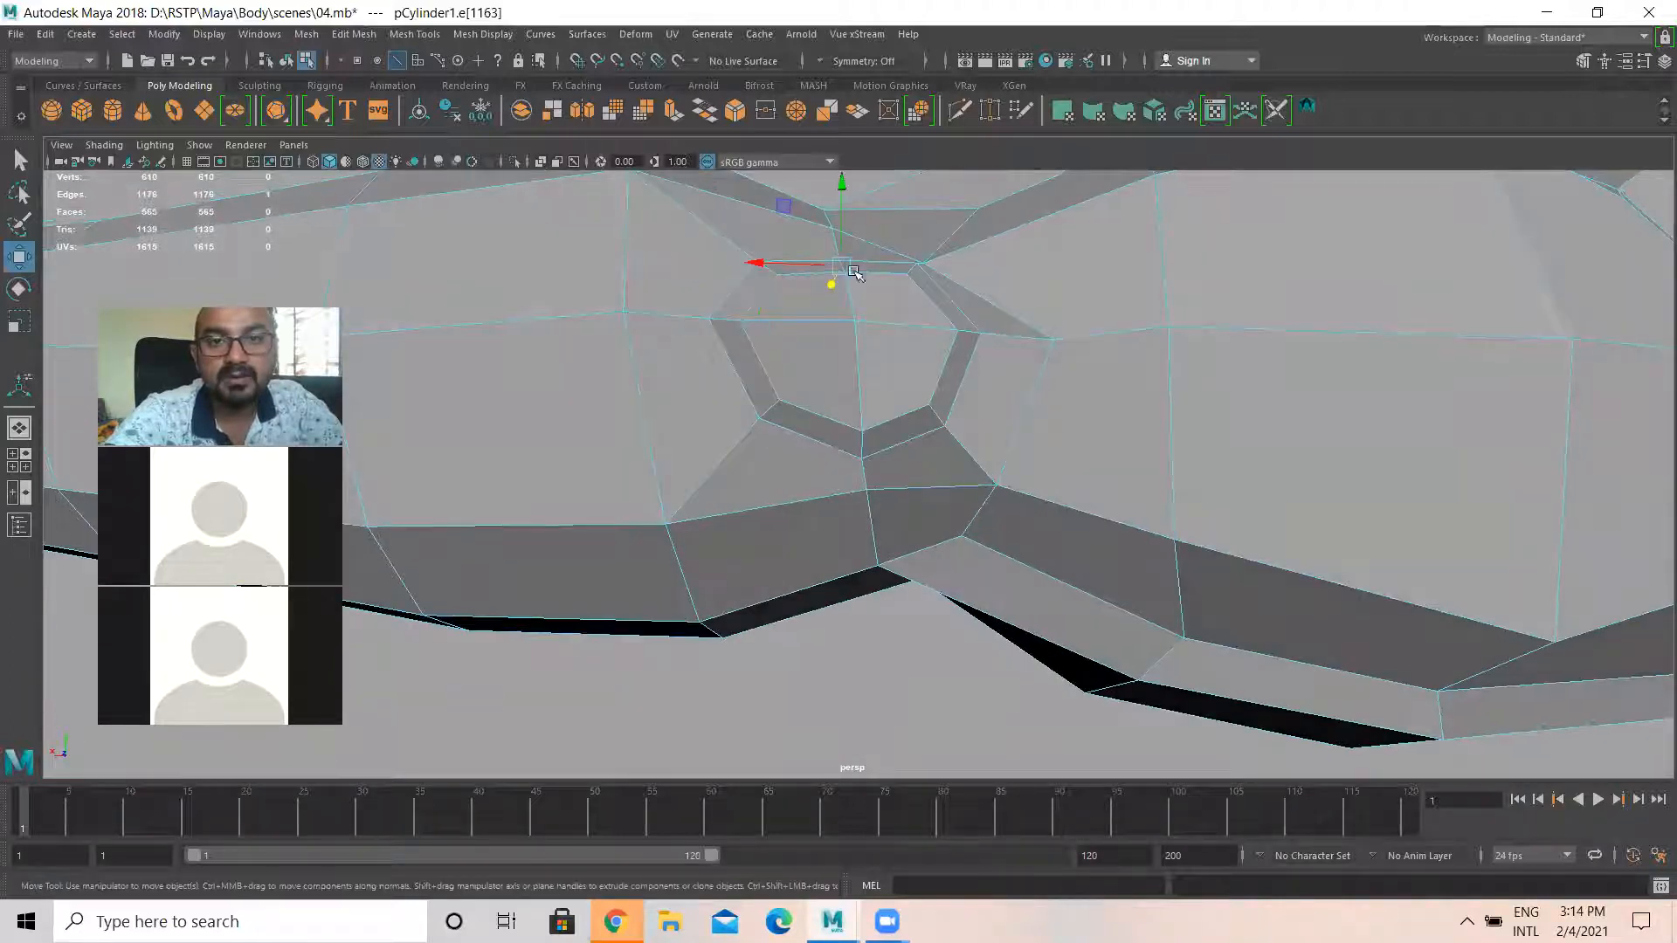
pyautogui.moveTo(904, 259)
pyautogui.keyDown('alt'); pyautogui.mouseDown()
pyautogui.moveTo(924, 273)
pyautogui.moveTo(921, 254)
pyautogui.mouseUp(); pyautogui.keyUp('alt')
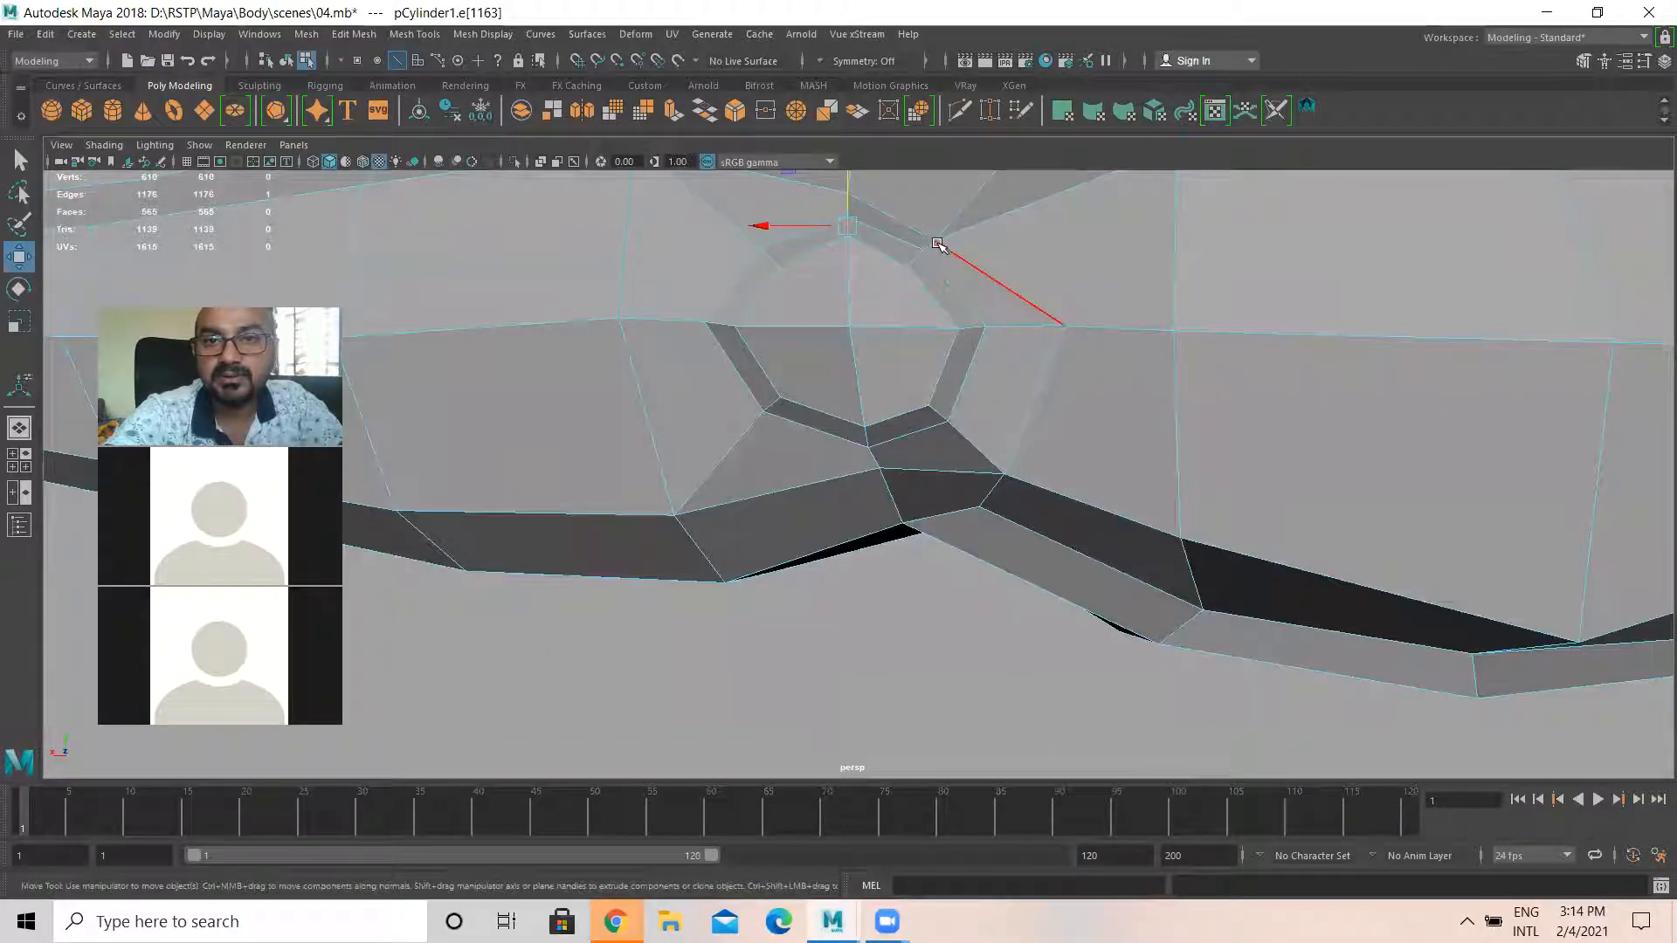
pyautogui.keyDown('shift'); pyautogui.click(939, 242); pyautogui.keyUp('shift')
pyautogui.click(887, 256)
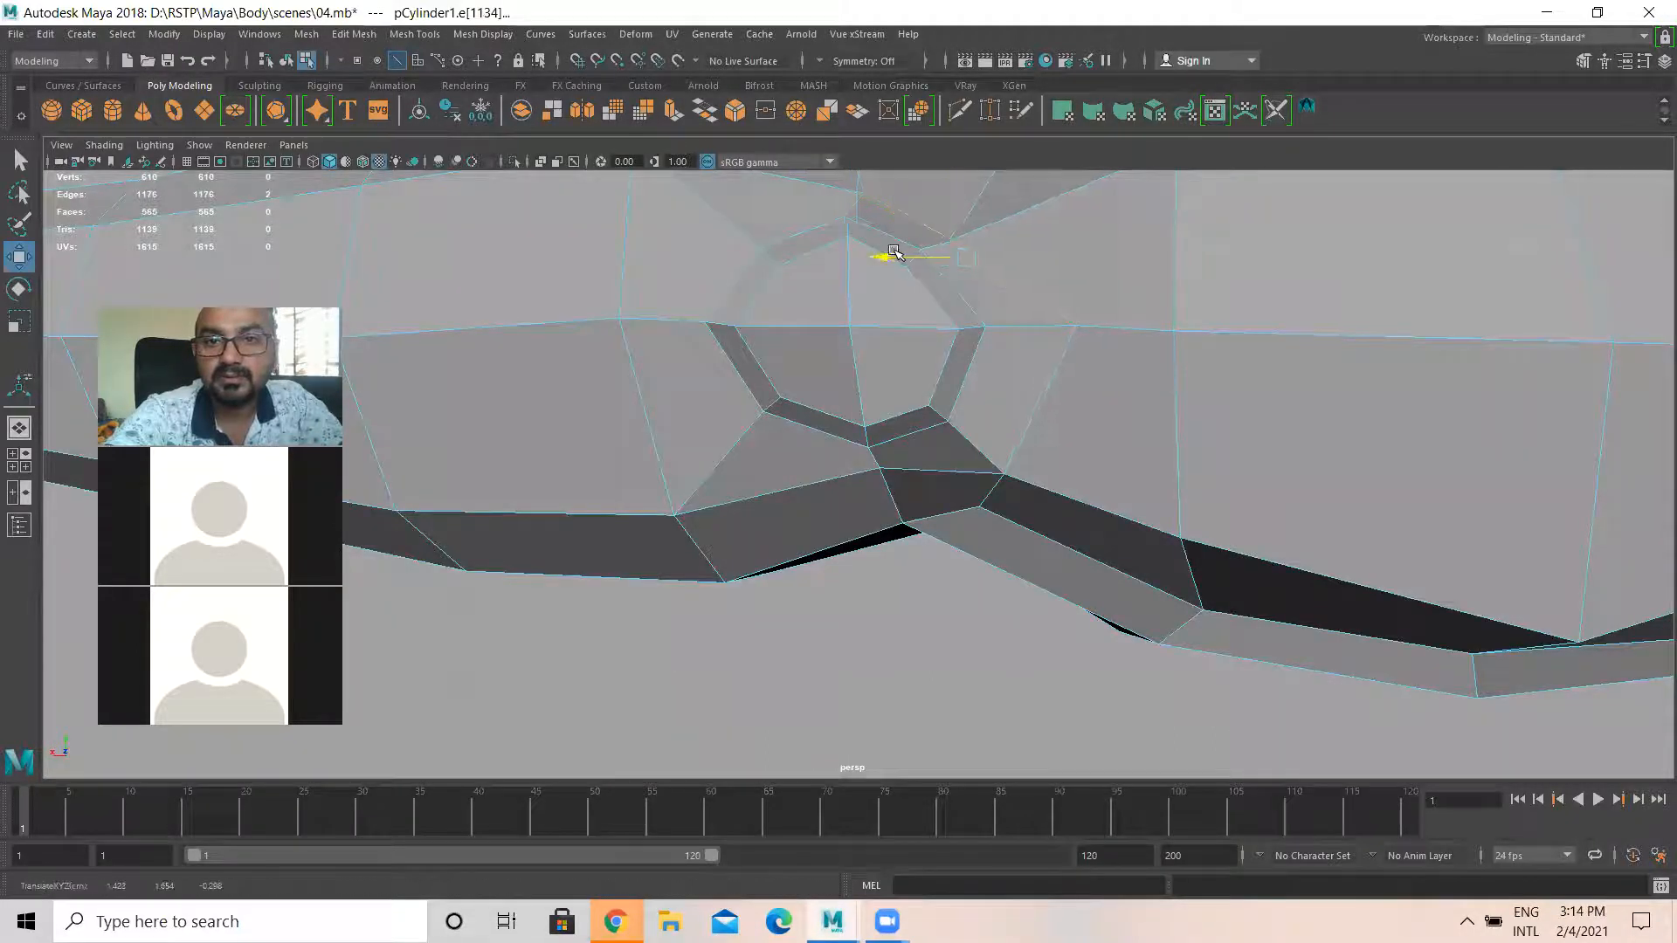
pyautogui.click(891, 256)
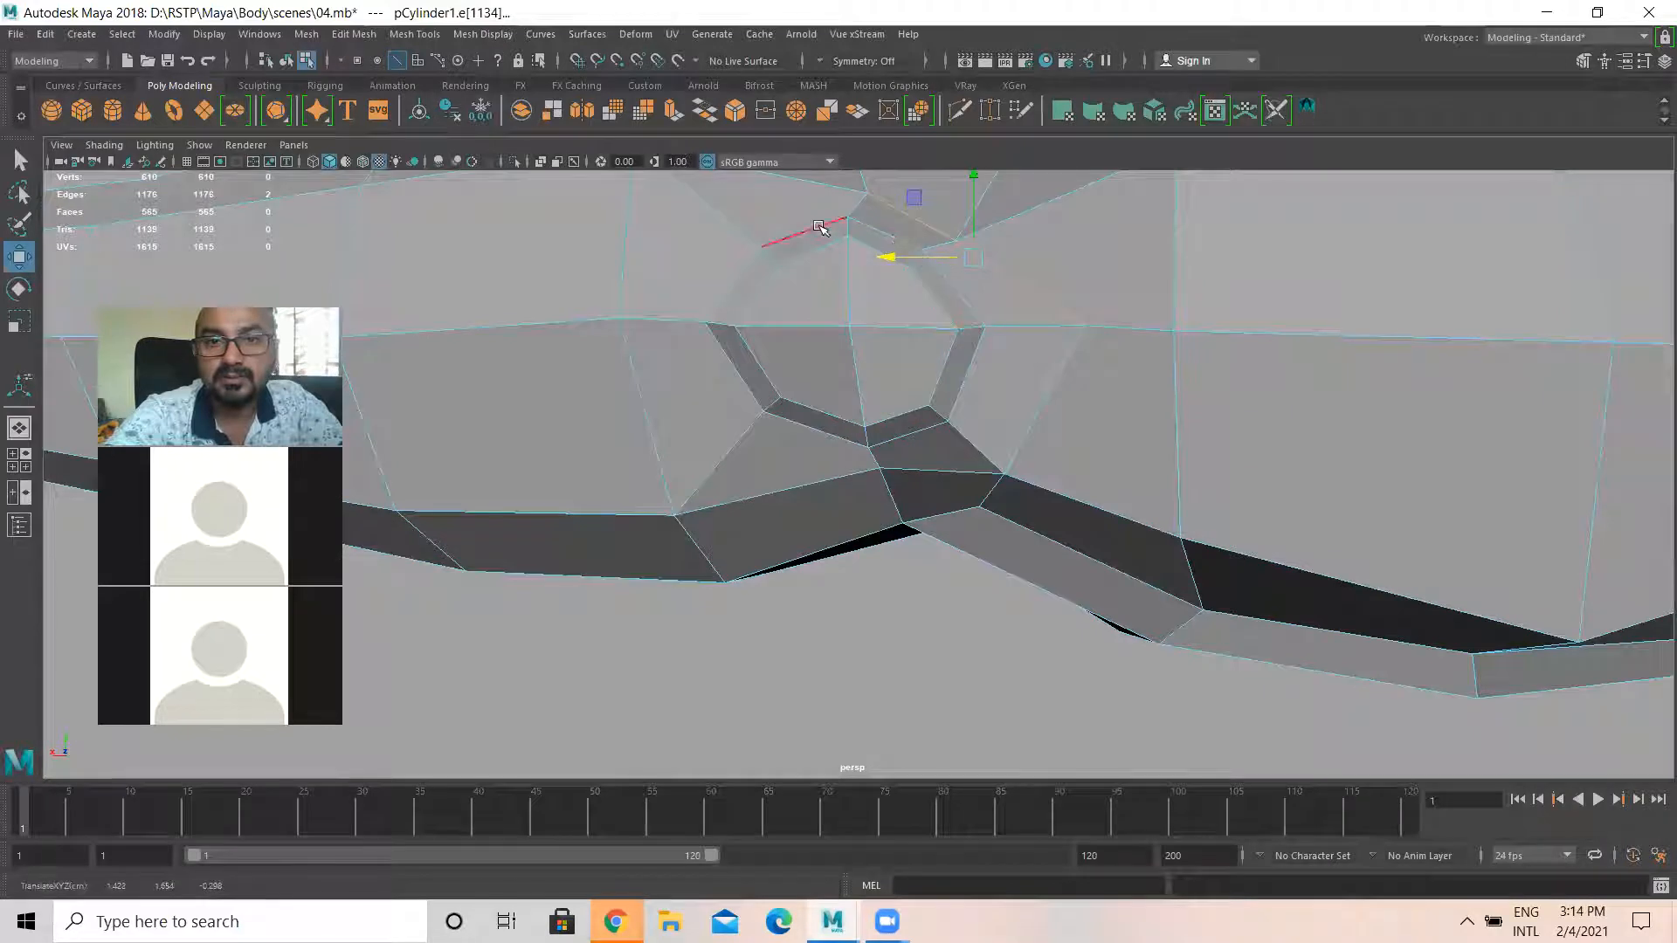
pyautogui.click(917, 259)
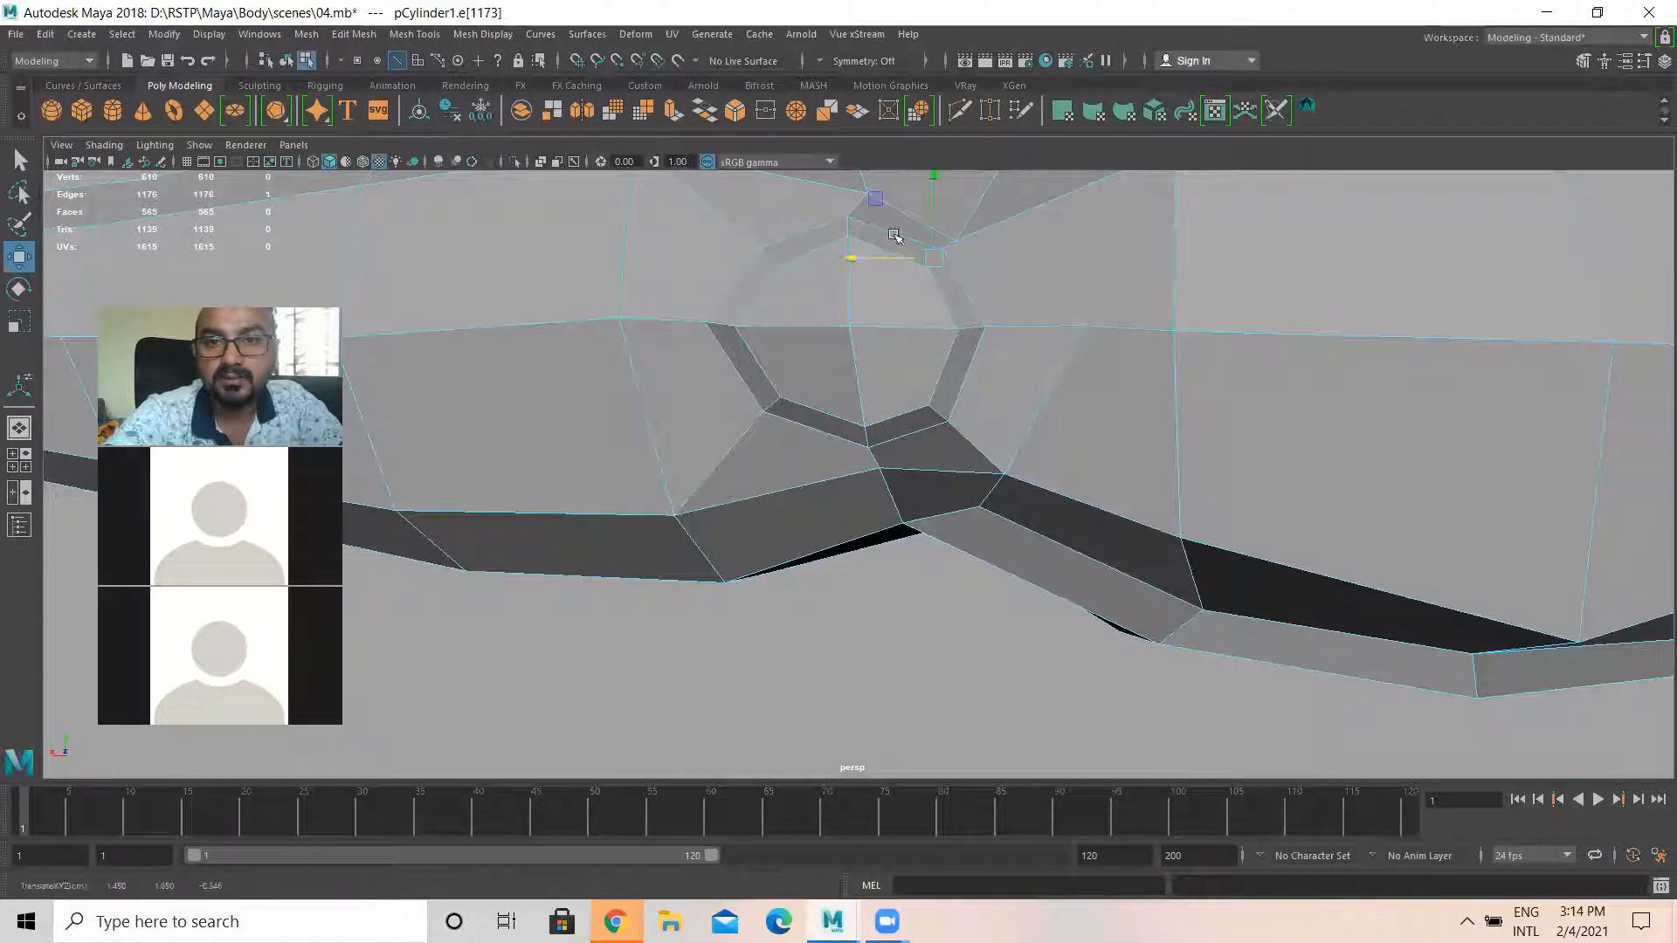
pyautogui.keyDown('alt'); pyautogui.moveTo(928, 196); pyautogui.dragTo(810, 346); pyautogui.keyUp('alt')
# Return to object mode, turn on smooth preview and examine the elbow bump's shape from several angles
pyautogui.moveTo(800, 363); pyautogui.dragTo(712, 363, button='right')
pyautogui.press('4')
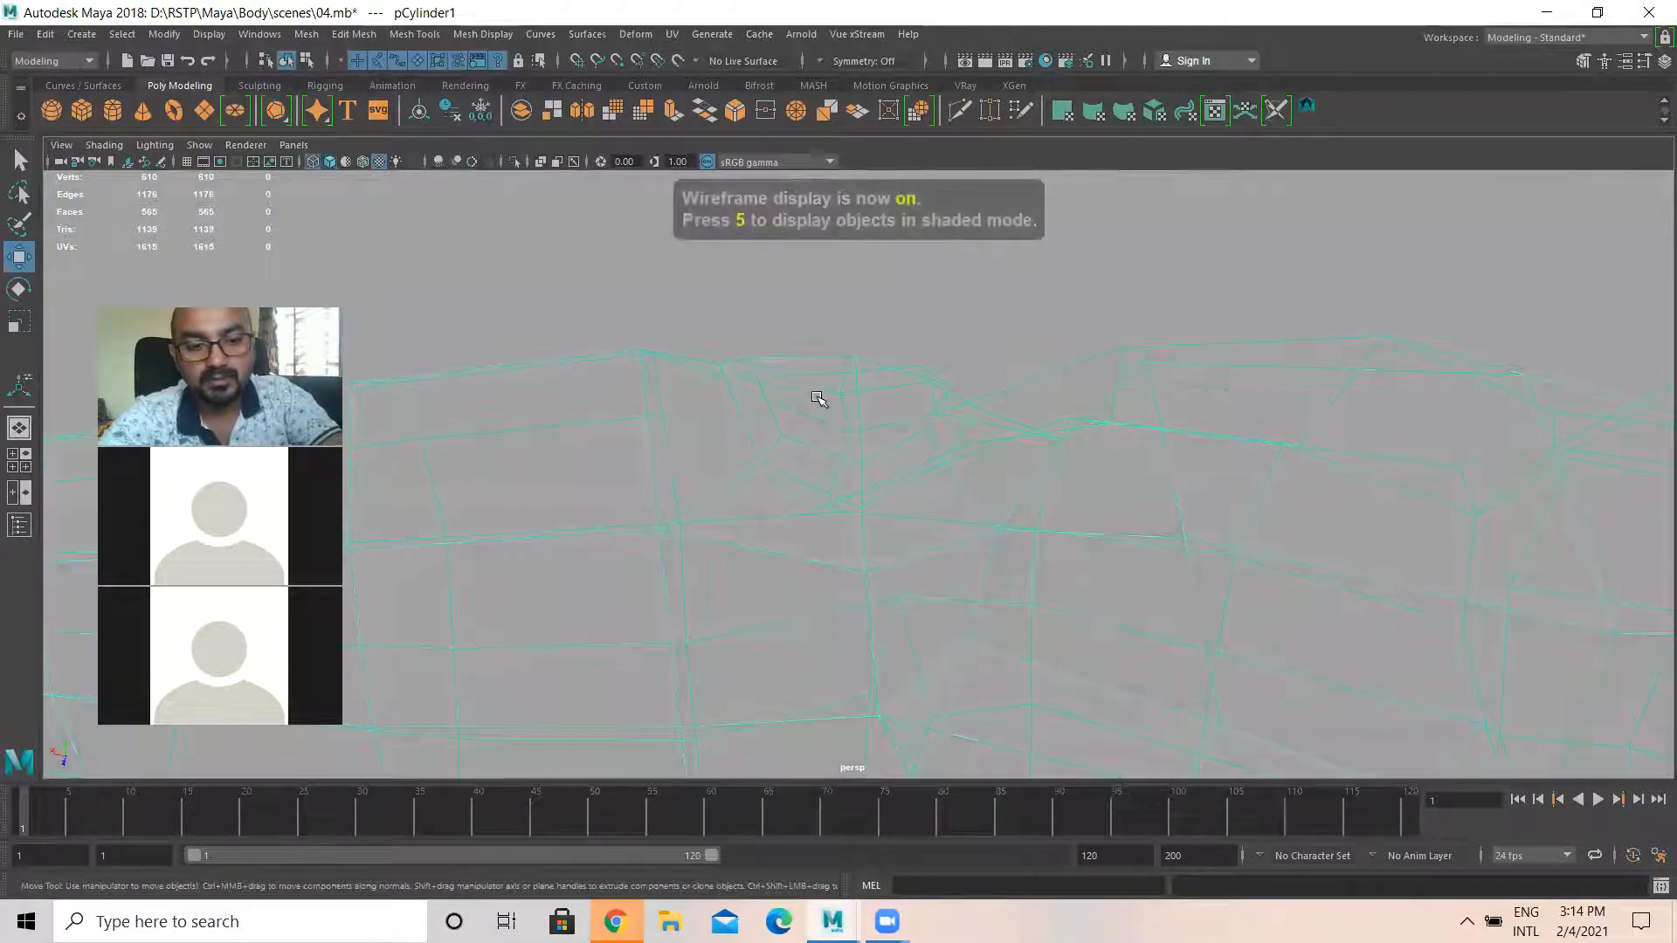
pyautogui.press('5')
pyautogui.press('3')
pyautogui.click(924, 314)
pyautogui.keyDown('alt'); pyautogui.moveTo(1123, 438); pyautogui.dragTo(708, 419, button='right'); pyautogui.keyUp('alt')
pyautogui.moveTo(707, 420)
pyautogui.keyDown('alt'); pyautogui.mouseDown()
pyautogui.moveTo(708, 585)
pyautogui.moveTo(1258, 558)
pyautogui.moveTo(854, 625)
pyautogui.moveTo(855, 547)
pyautogui.mouseUp(); pyautogui.keyUp('alt')
pyautogui.click(856, 533)
pyautogui.keyDown('alt'); pyautogui.moveTo(839, 397); pyautogui.dragTo(816, 386); pyautogui.keyUp('alt')
# Switch to edge editing and scale the inner edge loop of the elbow bump
pyautogui.moveTo(813, 384); pyautogui.dragTo(821, 311, button='right')
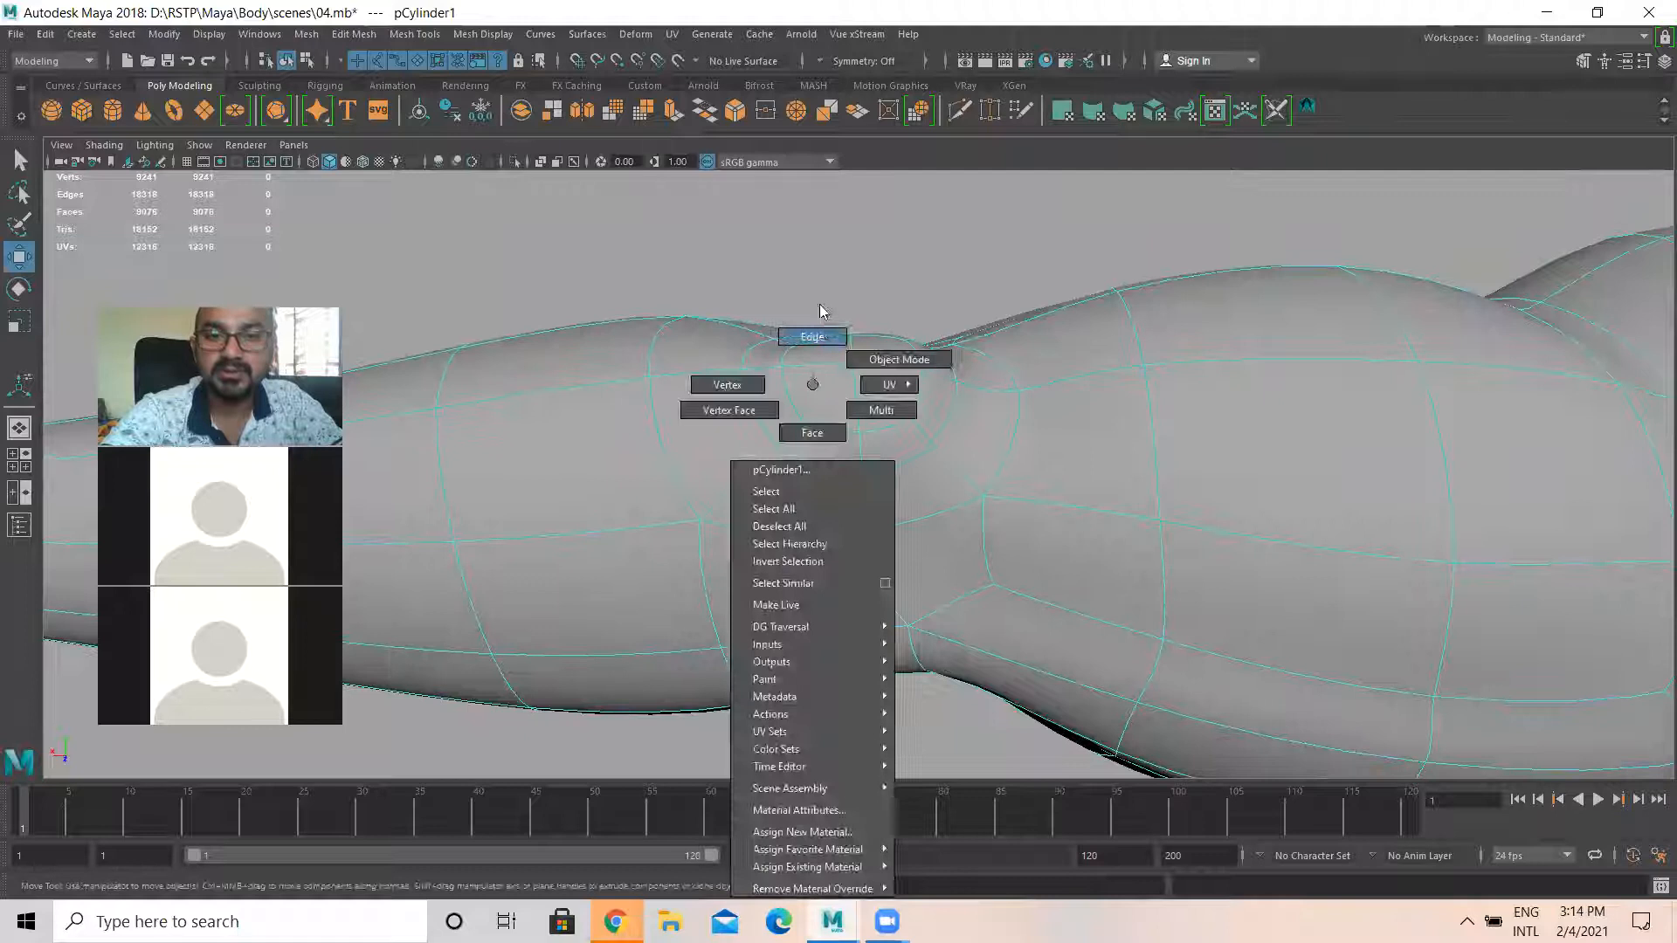
pyautogui.click(835, 431)
pyautogui.press('r')
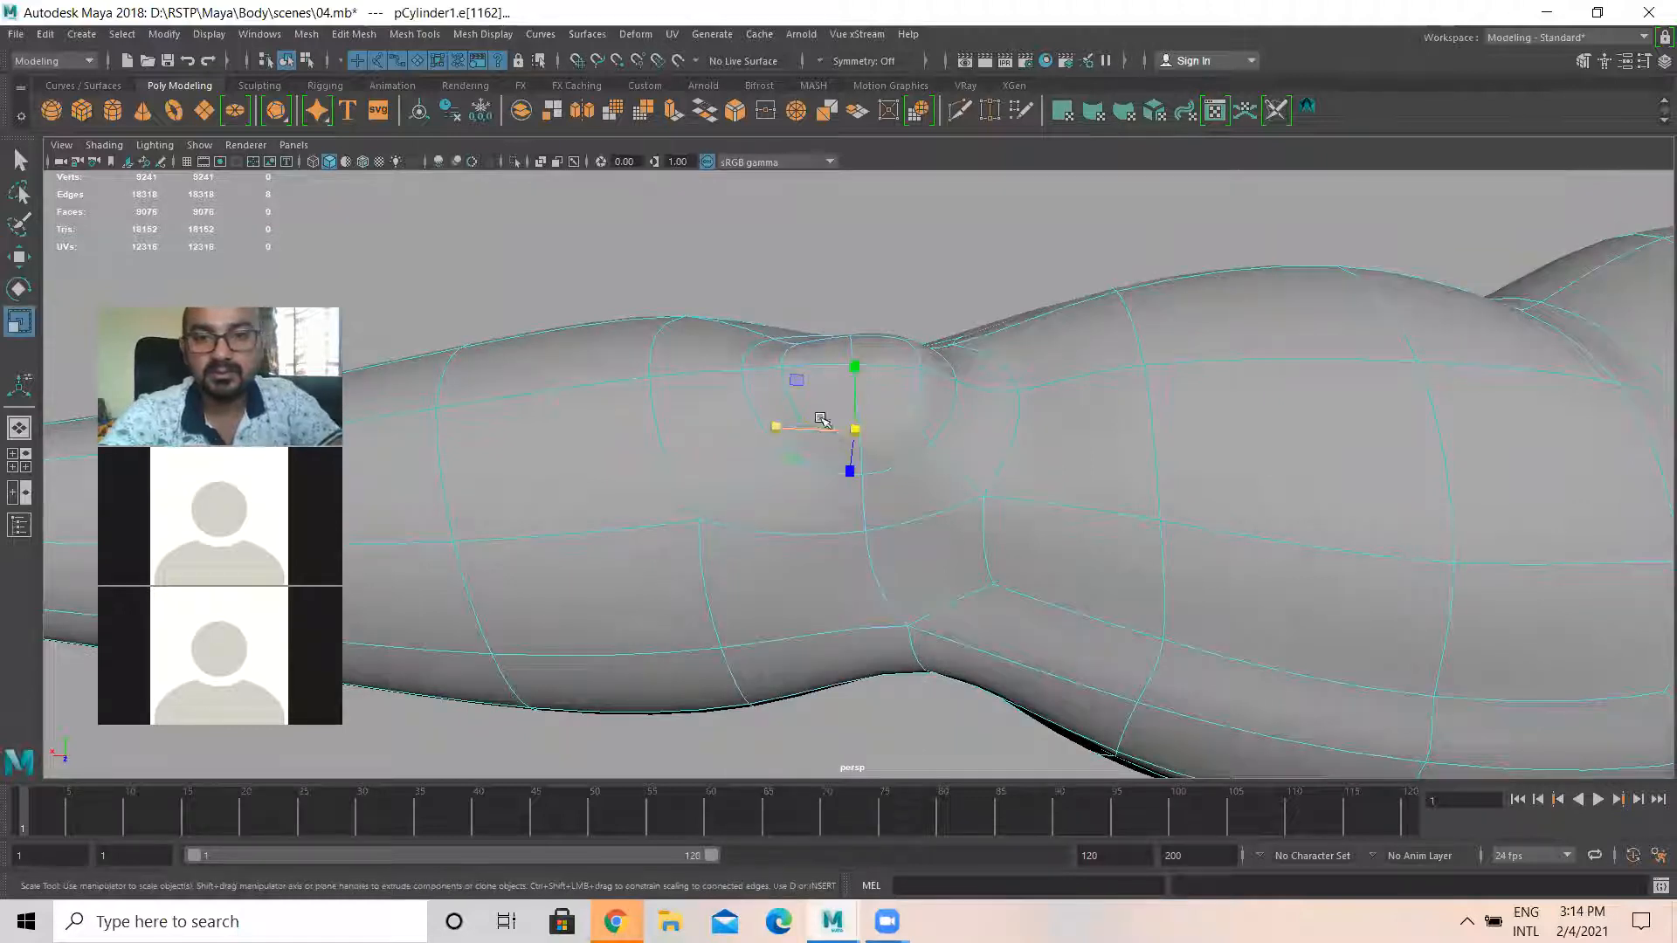
pyautogui.moveTo(852, 428)
pyautogui.mouseDown()
pyautogui.moveTo(811, 419)
pyautogui.moveTo(844, 424)
pyautogui.mouseUp()
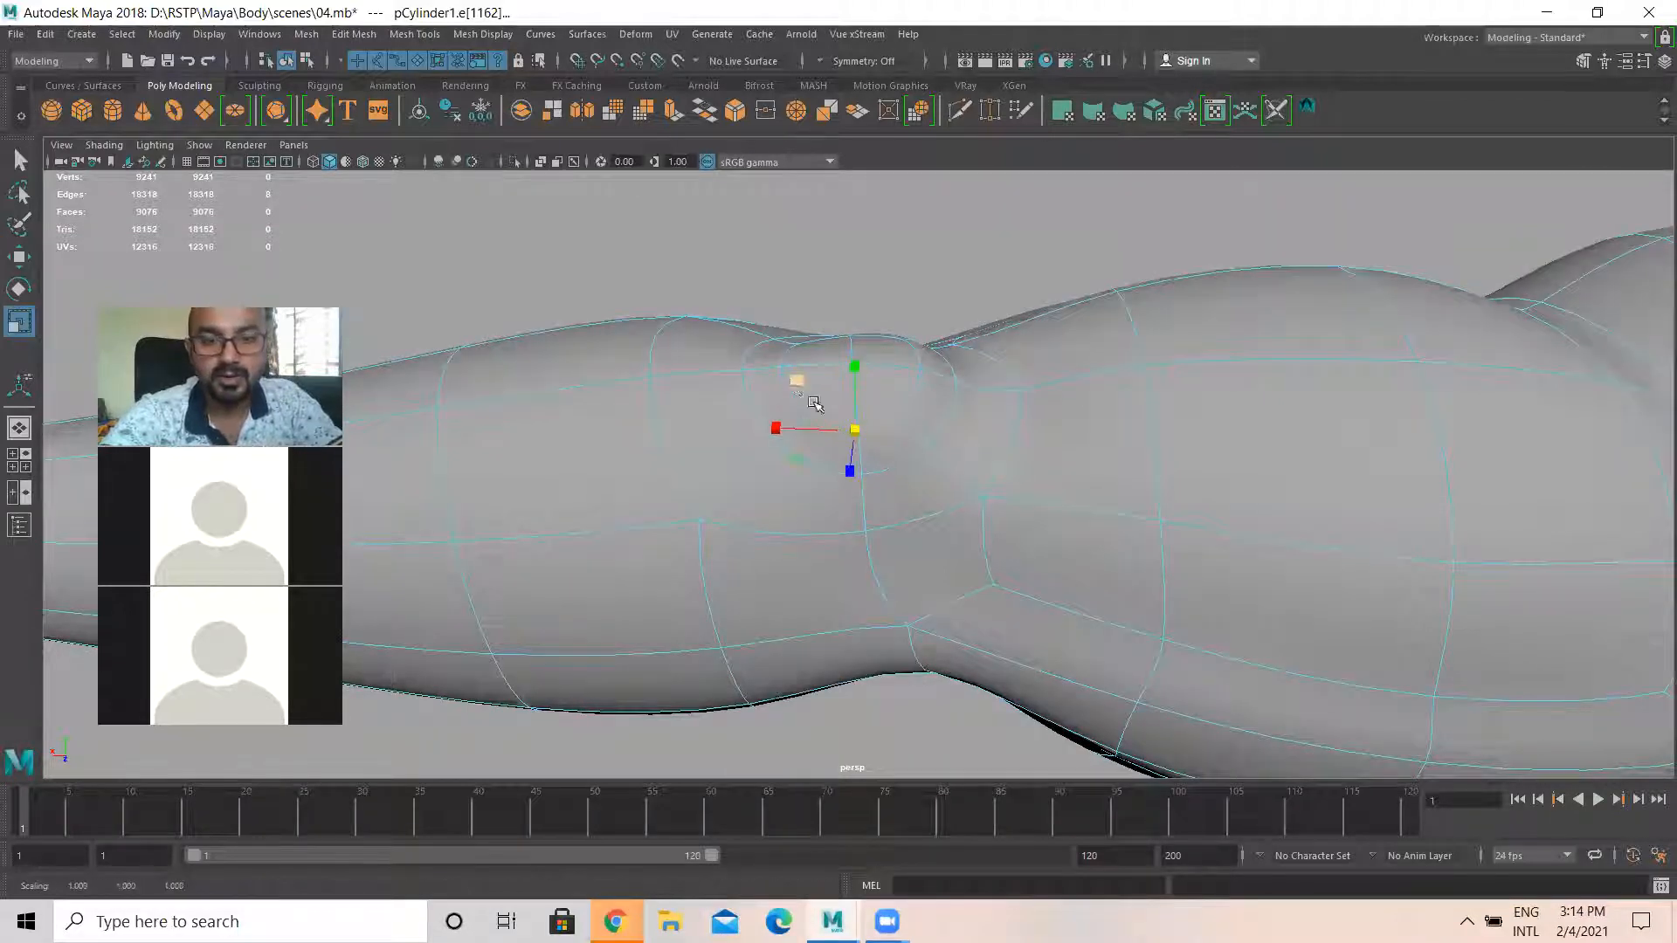
# Select the outer edge loop around the elbow bump and scale it to soften the transition into the arm
pyautogui.keyDown('alt'); pyautogui.moveTo(876, 490); pyautogui.dragTo(920, 343); pyautogui.keyUp('alt')
pyautogui.click(921, 339)
pyautogui.keyDown('alt'); pyautogui.moveTo(947, 405); pyautogui.dragTo(959, 361); pyautogui.keyUp('alt')
pyautogui.press('w')
pyautogui.click(912, 322)
pyautogui.press('r')
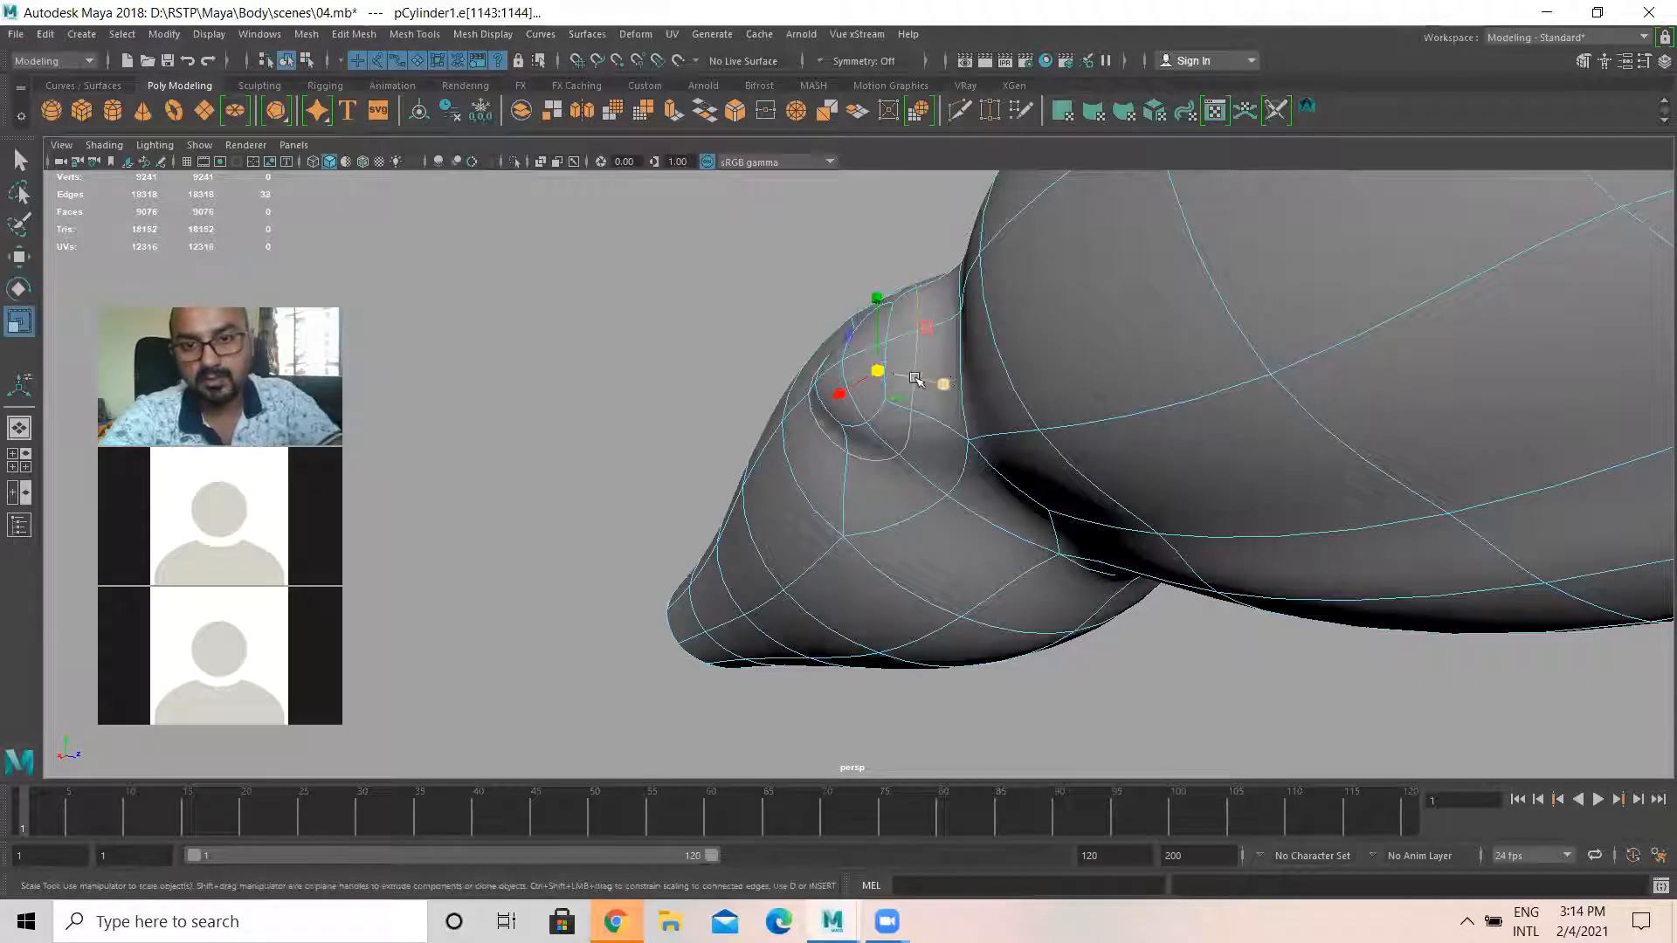
pyautogui.moveTo(878, 371); pyautogui.dragTo(1020, 505)
pyautogui.press('w')
# Adjust the components around the elbow bump, return to object mode and reselect the body
pyautogui.keyDown('alt'); pyautogui.moveTo(1021, 532); pyautogui.dragTo(838, 449); pyautogui.keyUp('alt')
pyautogui.keyDown('alt'); pyautogui.moveTo(755, 408); pyautogui.dragTo(829, 408); pyautogui.keyUp('alt')
pyautogui.moveTo(831, 408); pyautogui.dragTo(787, 442, button='right')
pyautogui.click(788, 454)
pyautogui.moveTo(742, 425); pyautogui.dragTo(947, 560)
pyautogui.moveTo(860, 458); pyautogui.dragTo(924, 397, button='right')
pyautogui.keyDown('alt'); pyautogui.moveTo(944, 430); pyautogui.dragTo(828, 486); pyautogui.keyUp('alt')
pyautogui.click(884, 416)
pyautogui.hotkey('ctrl', 'z')
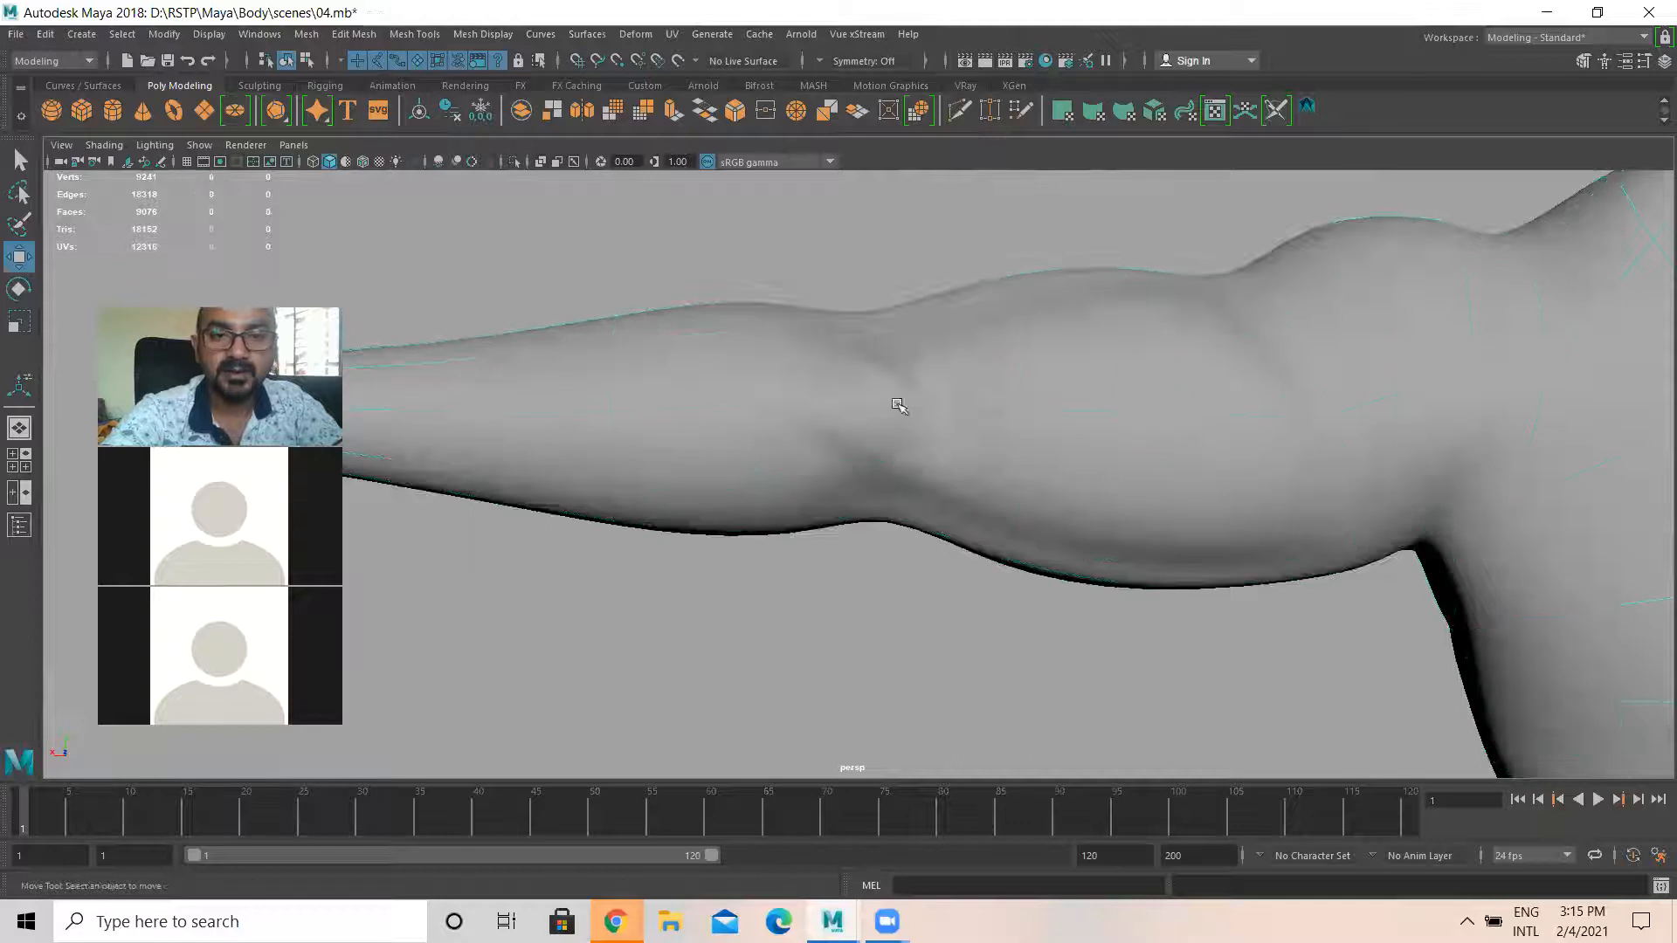
pyautogui.click(891, 426)
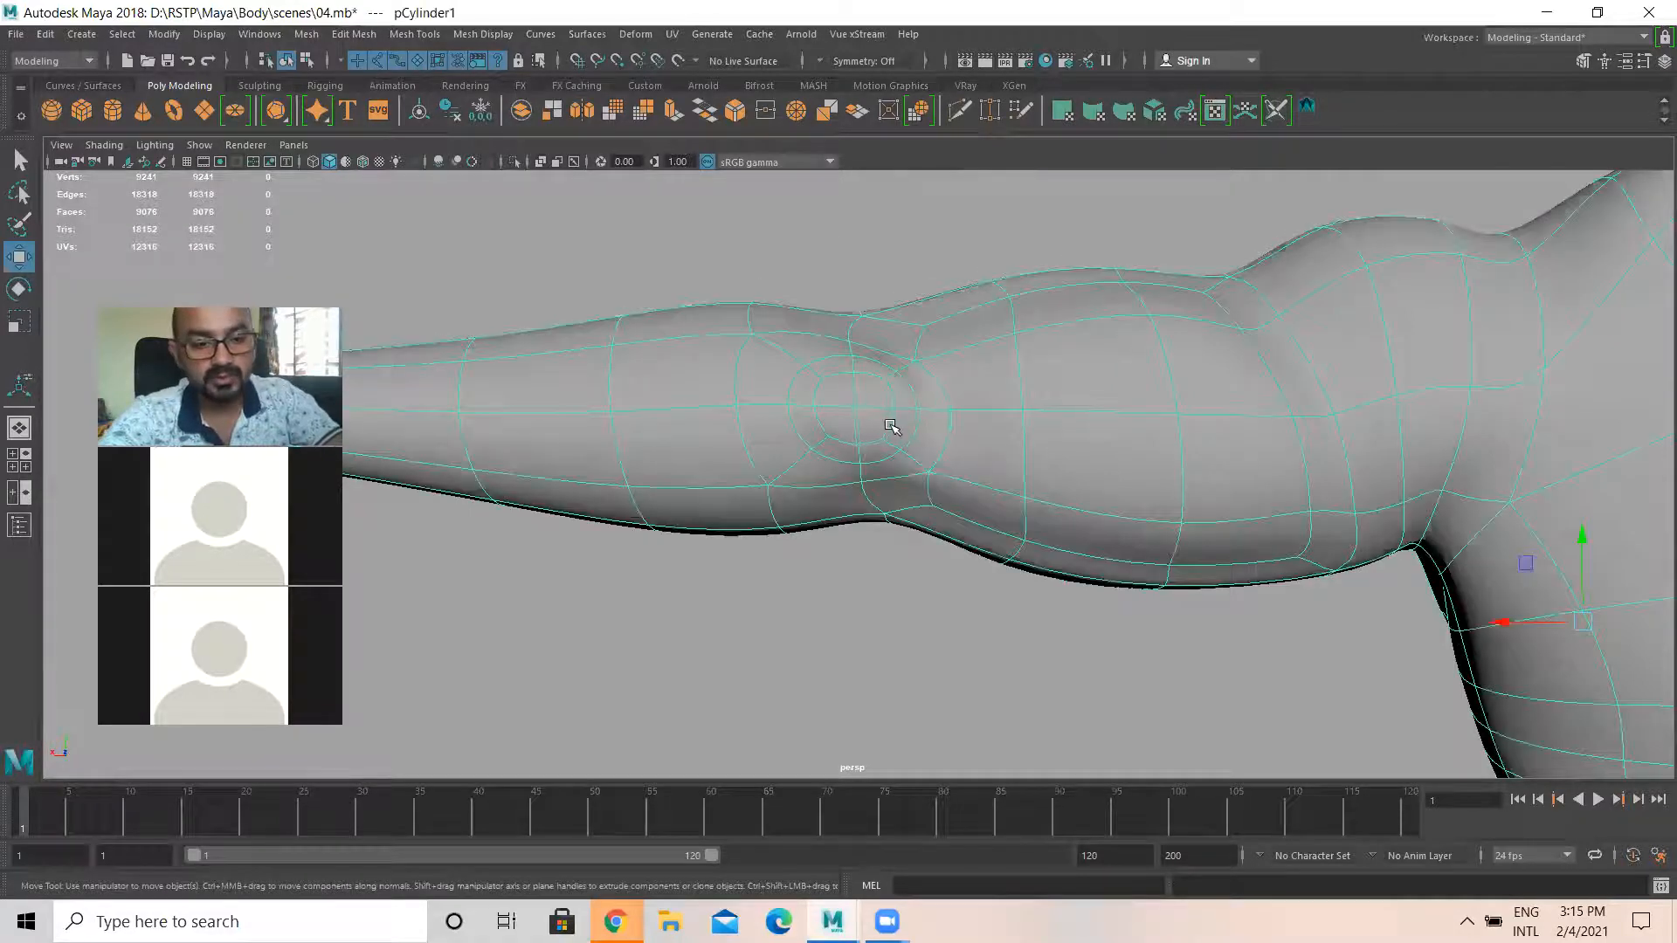
# Turn off smooth preview, switch to vertex editing and adjust a vertex at the edge of the elbow bump
pyautogui.press('1')
pyautogui.keyDown('alt'); pyautogui.moveTo(819, 241); pyautogui.dragTo(969, 424); pyautogui.keyUp('alt')
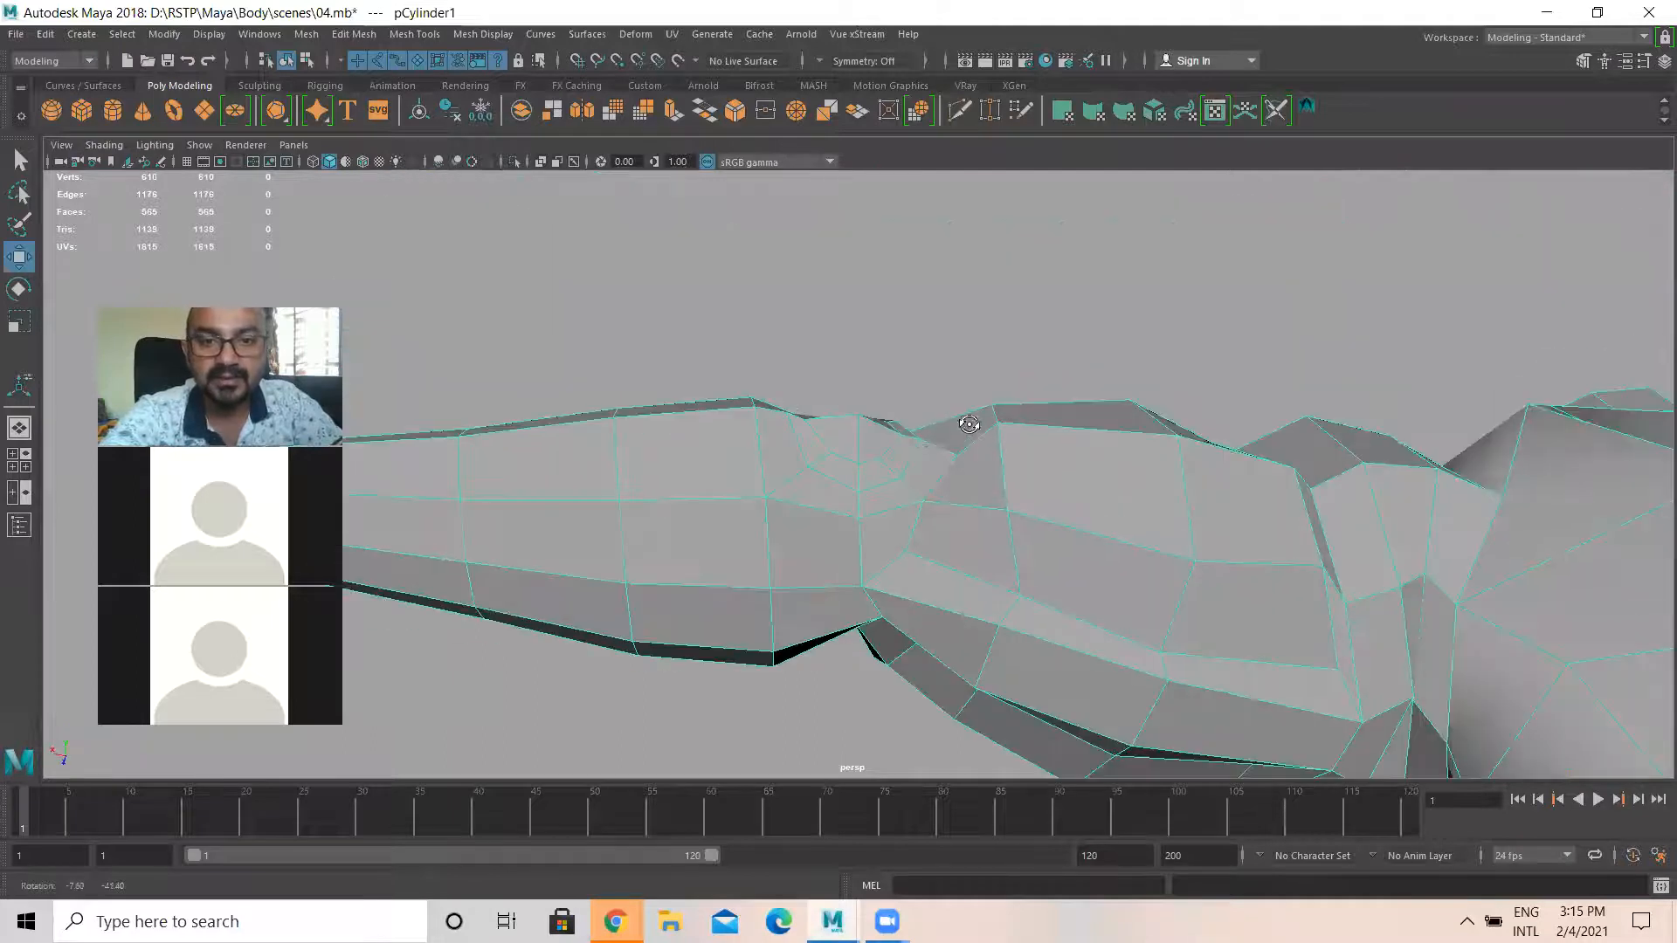
pyautogui.keyDown('alt'); pyautogui.moveTo(894, 515); pyautogui.dragTo(865, 463); pyautogui.keyUp('alt')
pyautogui.moveTo(938, 390); pyautogui.dragTo(815, 385, button='right')
pyautogui.click(886, 406)
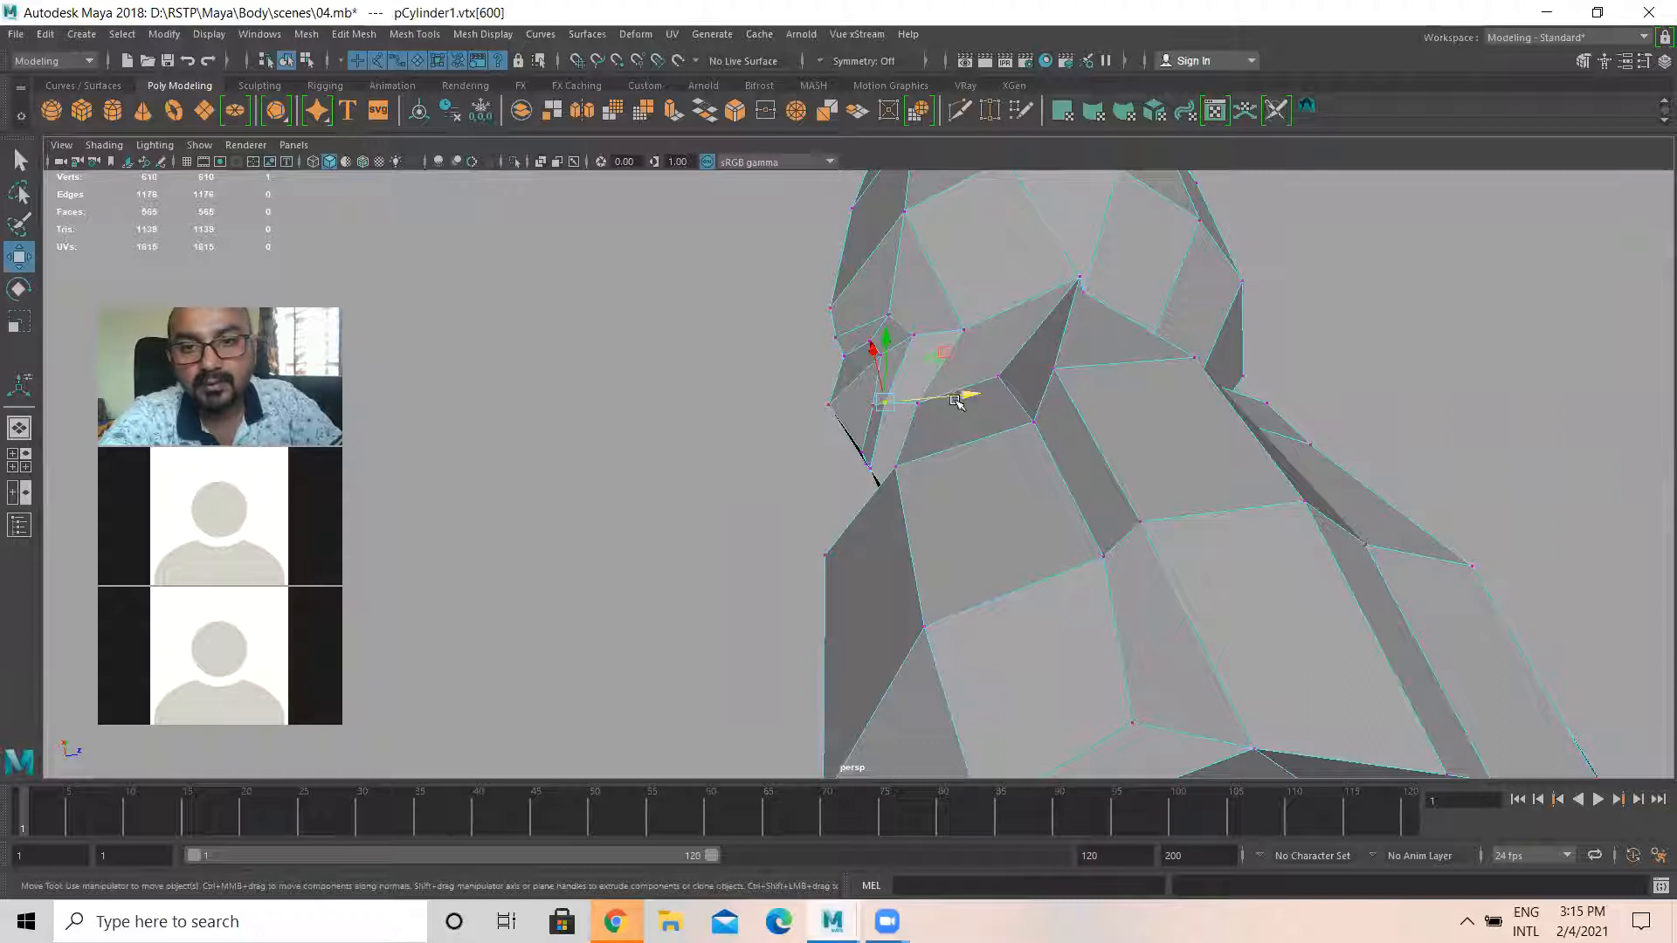
pyautogui.keyDown('alt'); pyautogui.moveTo(826, 462); pyautogui.dragTo(987, 371); pyautogui.keyUp('alt')
# Leave component editing, restore smooth preview and compare the arm with the reference image
pyautogui.moveTo(846, 385); pyautogui.dragTo(847, 340, button='right')
pyautogui.press('3')
pyautogui.click(861, 600)
pyautogui.keyDown('alt'); pyautogui.moveTo(862, 600); pyautogui.dragTo(805, 409); pyautogui.keyUp('alt')
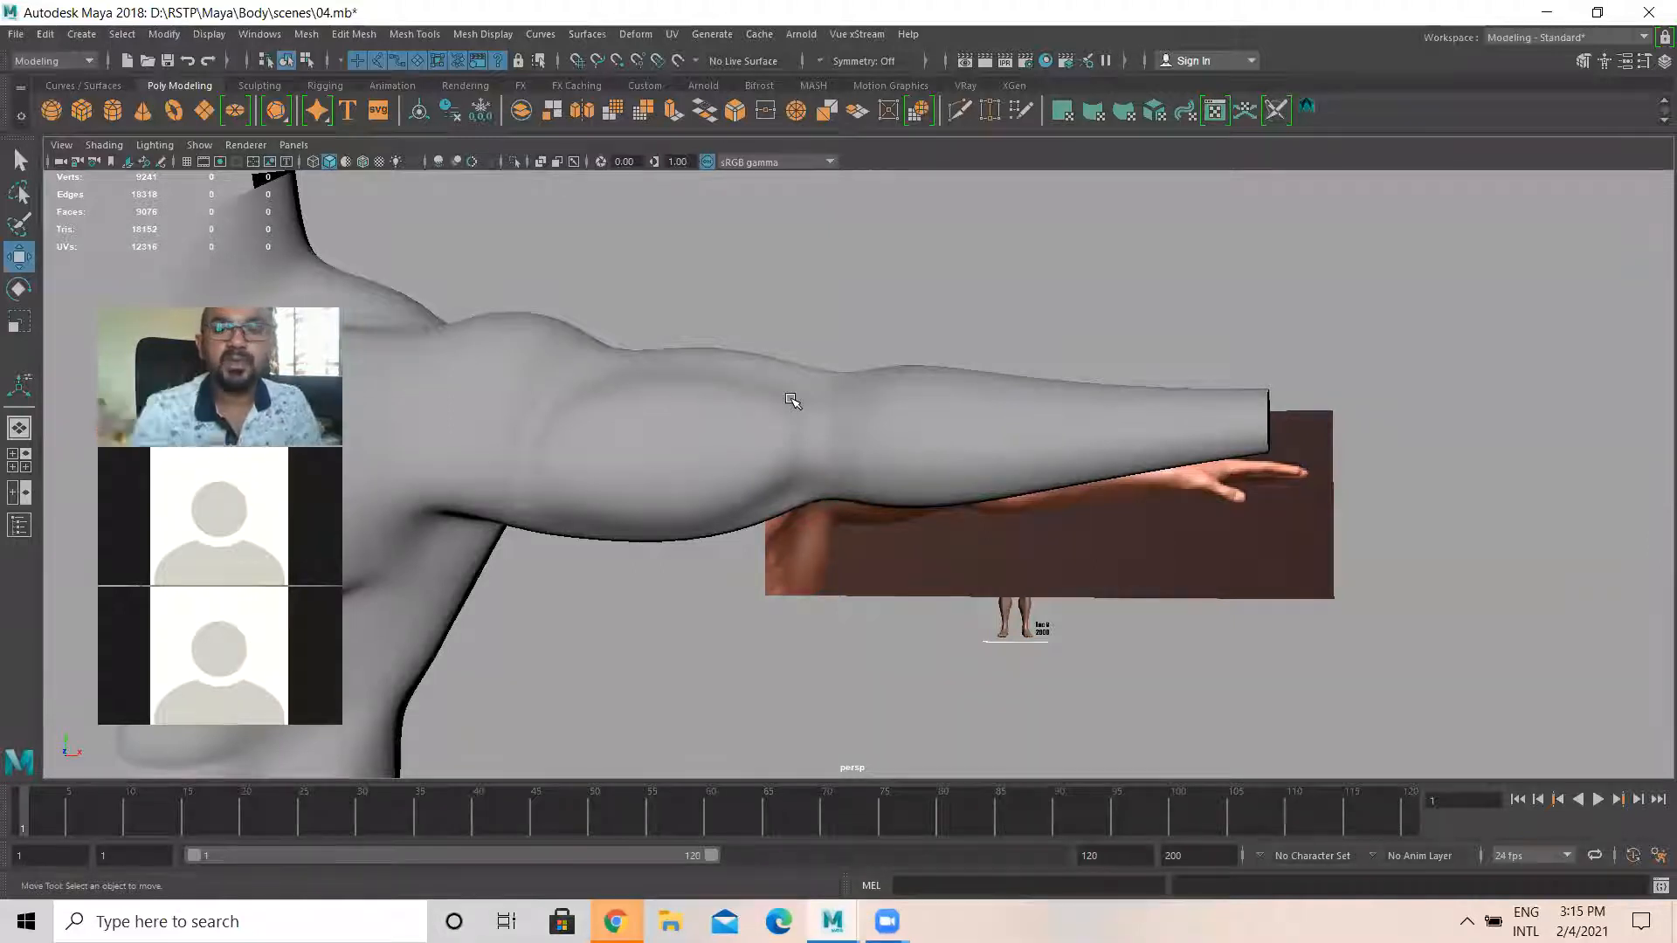
# Turn off the body's smooth preview and reposition vertices along the middle row on the front of the forearm
pyautogui.click(922, 483)
pyautogui.scroll(3, 830, 450)
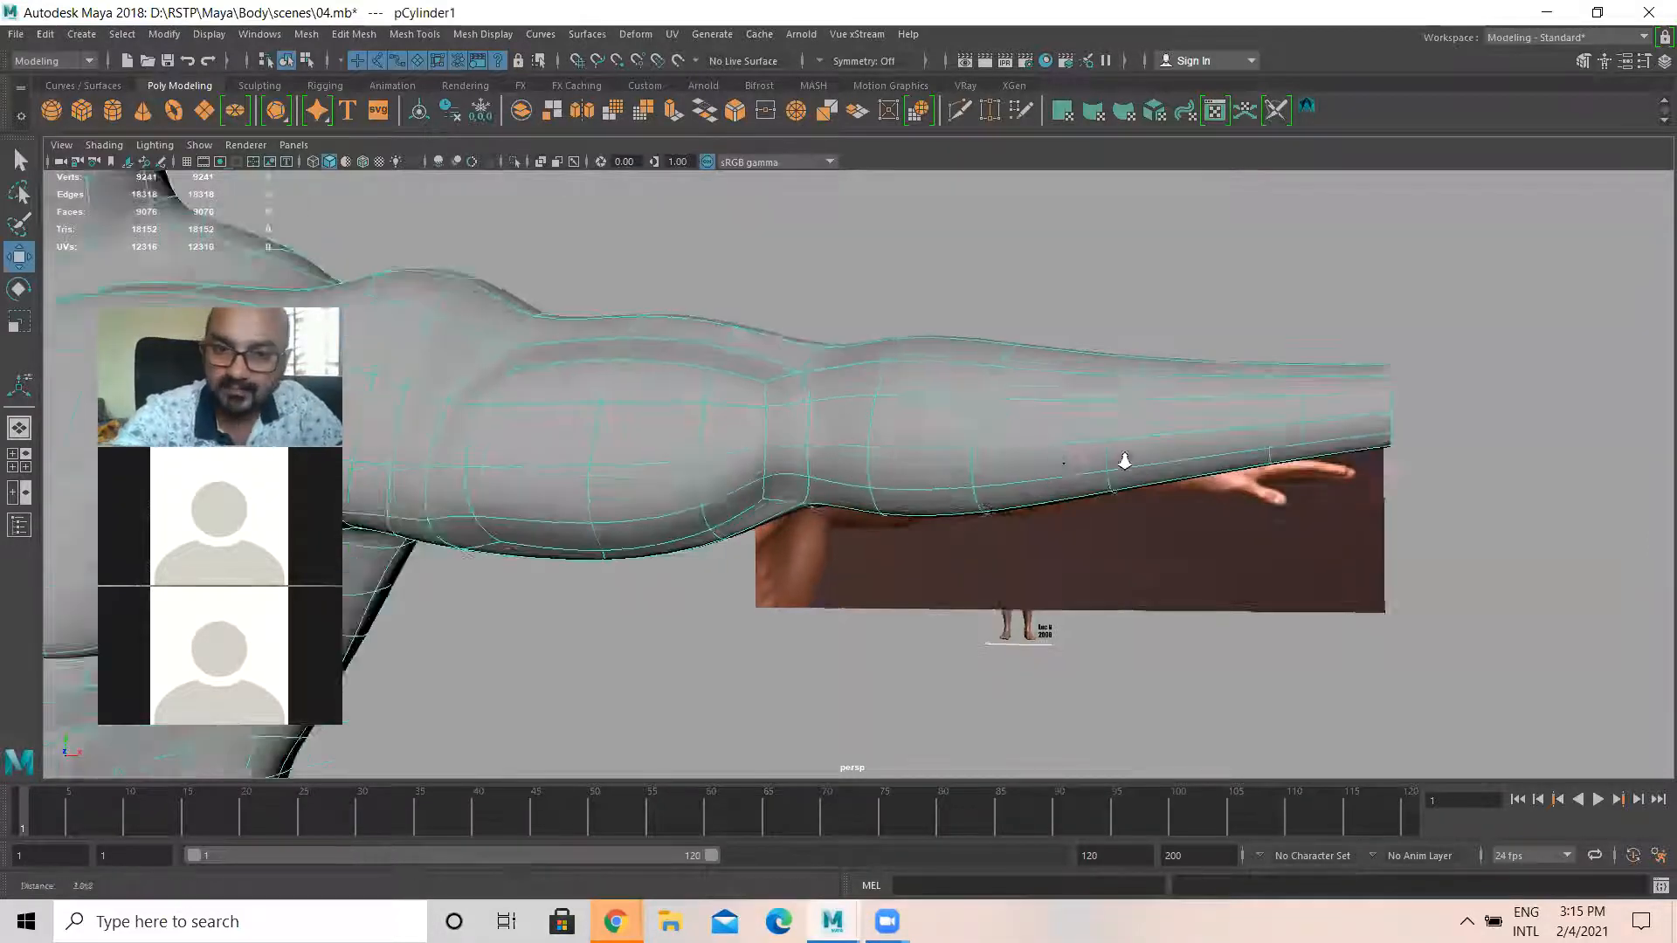
pyautogui.scroll(2, 774, 419)
pyautogui.scroll(3, 918, 461)
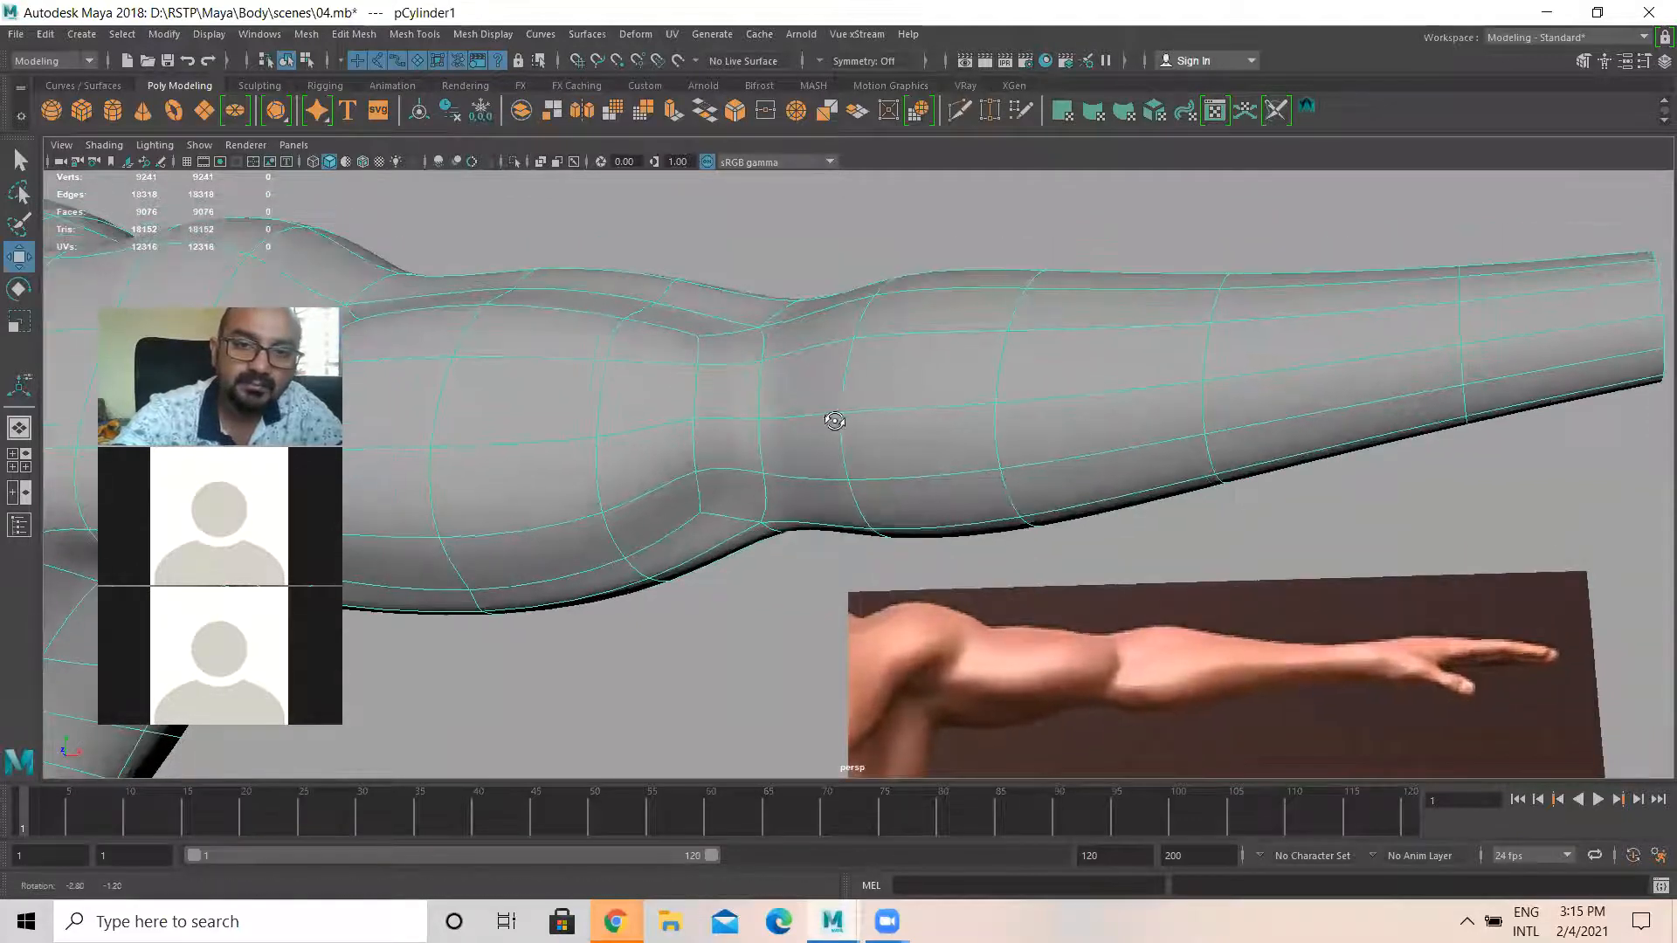
pyautogui.rightClick(911, 397)
pyautogui.moveTo(911, 396); pyautogui.dragTo(850, 395, button='right')
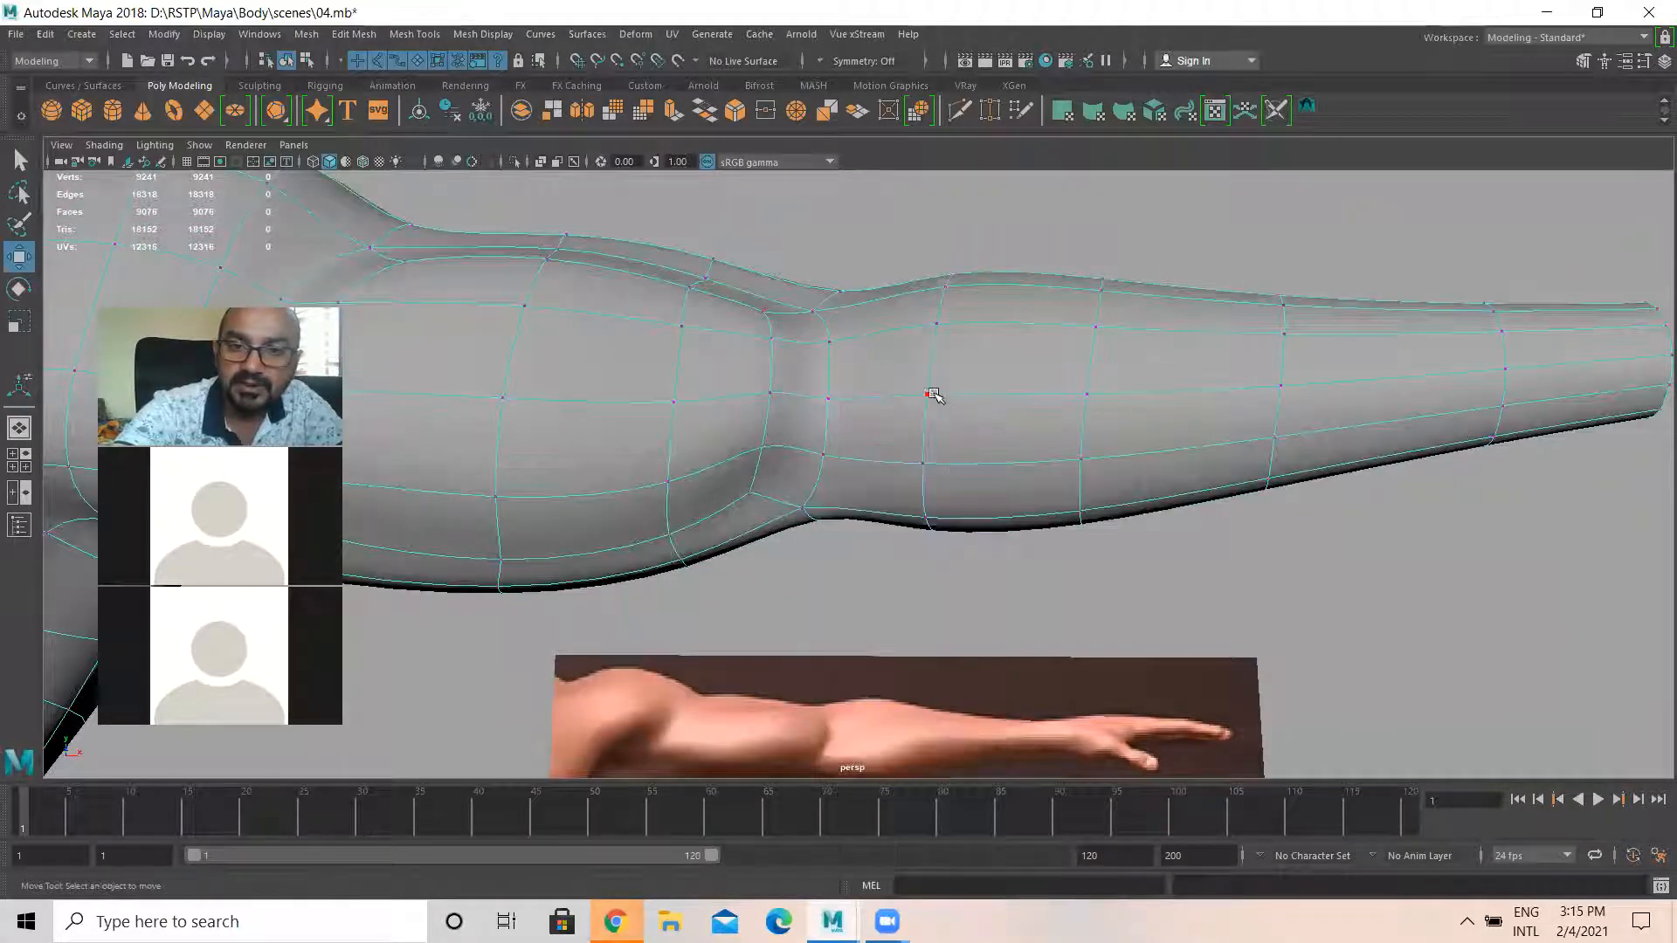
pyautogui.click(925, 393)
pyautogui.keyDown('alt'); pyautogui.moveTo(919, 411); pyautogui.dragTo(1072, 420); pyautogui.keyUp('alt')
pyautogui.press('1')
pyautogui.click(1160, 429)
pyautogui.moveTo(1216, 436); pyautogui.dragTo(1309, 426)
pyautogui.click(1309, 424)
pyautogui.moveTo(1302, 356); pyautogui.dragTo(1299, 343)
pyautogui.moveTo(1358, 418); pyautogui.dragTo(1329, 419)
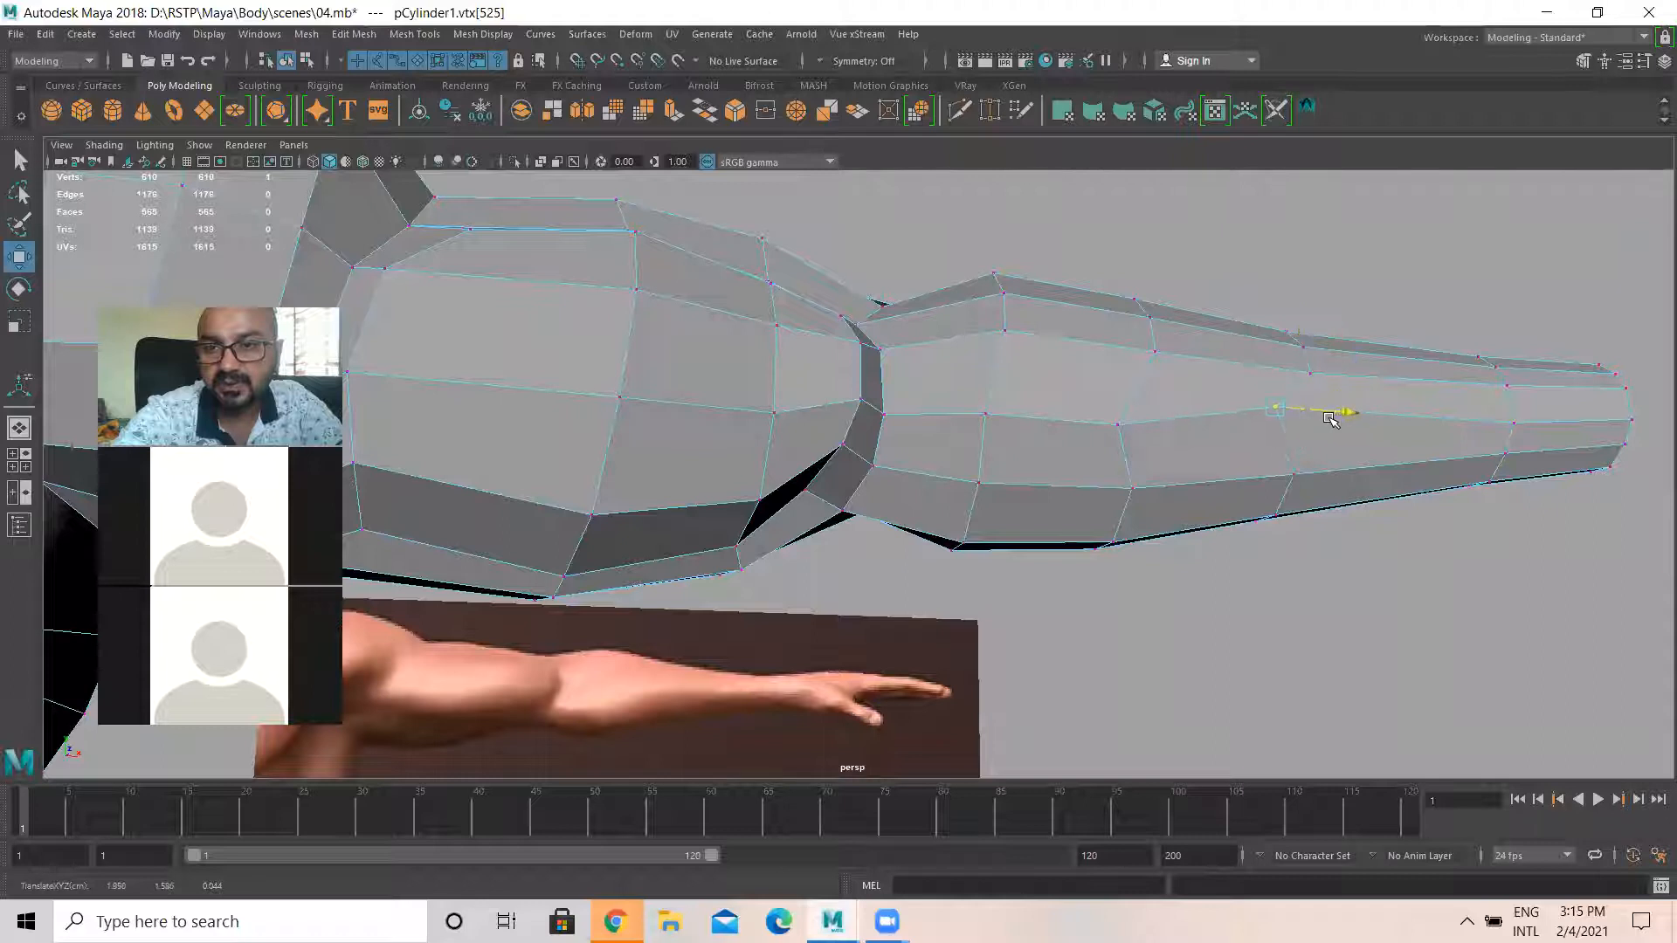
# Select the connected run of edges along the front of the forearm and shift it to define the muscle contour
pyautogui.moveTo(986, 413); pyautogui.dragTo(982, 361, button='right')
pyautogui.click(948, 415)
pyautogui.keyDown('shift'); pyautogui.click(1064, 422); pyautogui.keyUp('shift')
pyautogui.keyDown('shift'); pyautogui.click(1202, 424); pyautogui.keyUp('shift')
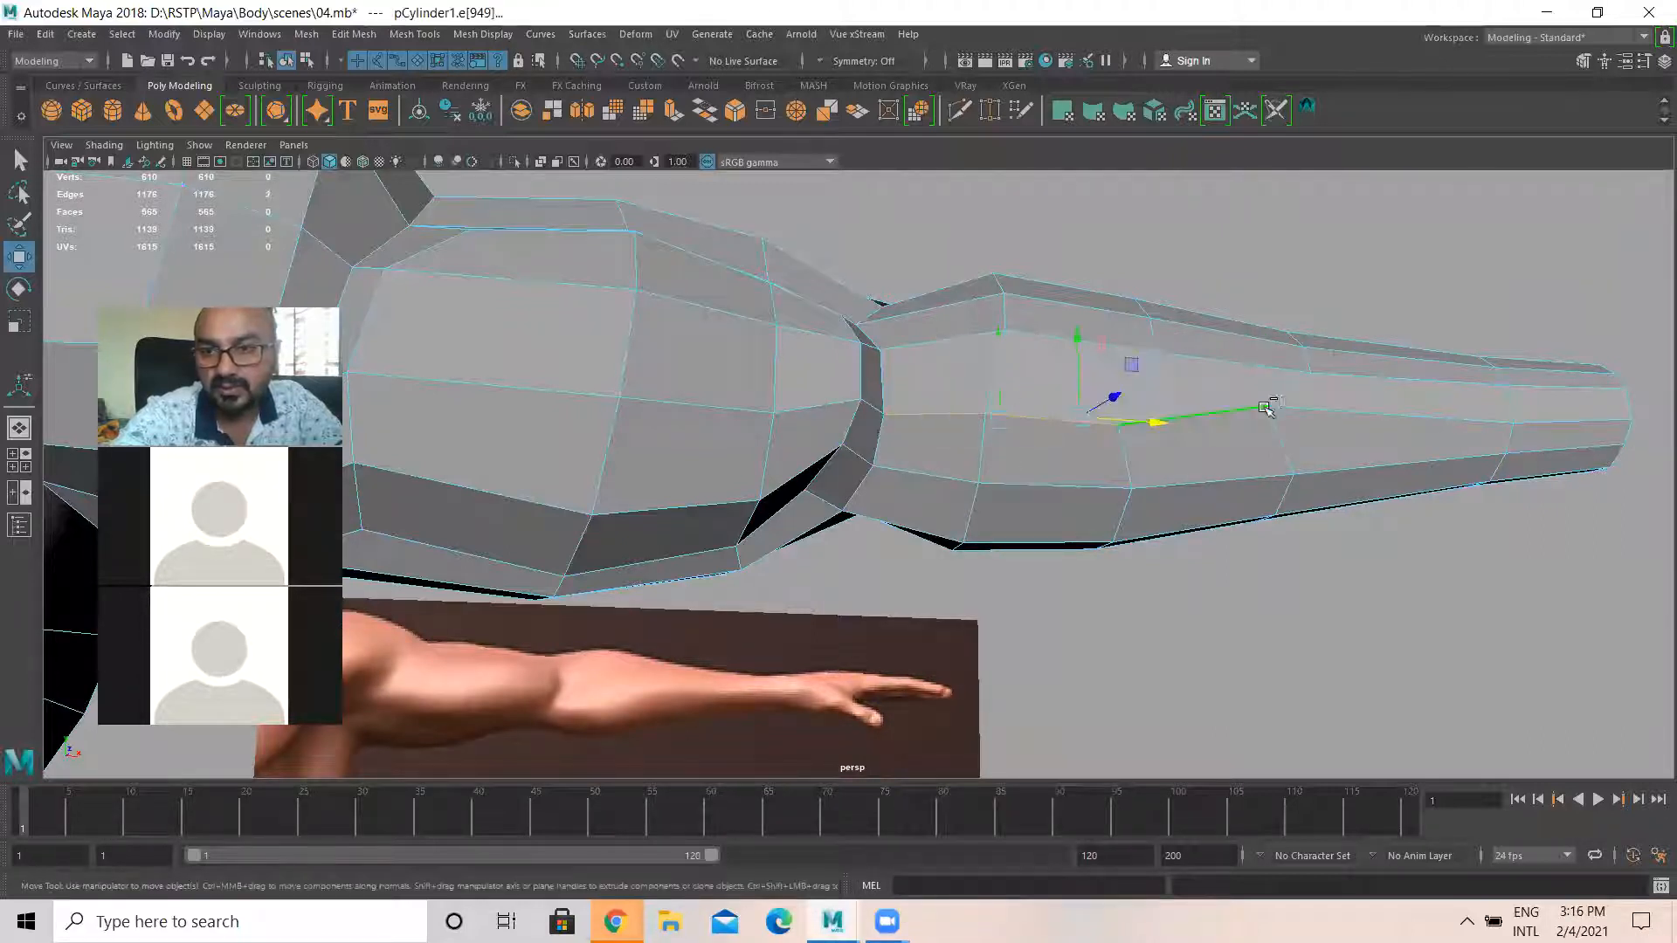
pyautogui.keyDown('shift'); pyautogui.click(1289, 384); pyautogui.keyUp('shift')
pyautogui.press('space')
pyautogui.moveTo(1048, 507); pyautogui.dragTo(1123, 509)
# Switch to vertex editing and move the vertex on the inner elbow where the forearm begins
pyautogui.keyDown('alt'); pyautogui.moveTo(1050, 438); pyautogui.dragTo(885, 501); pyautogui.keyUp('alt')
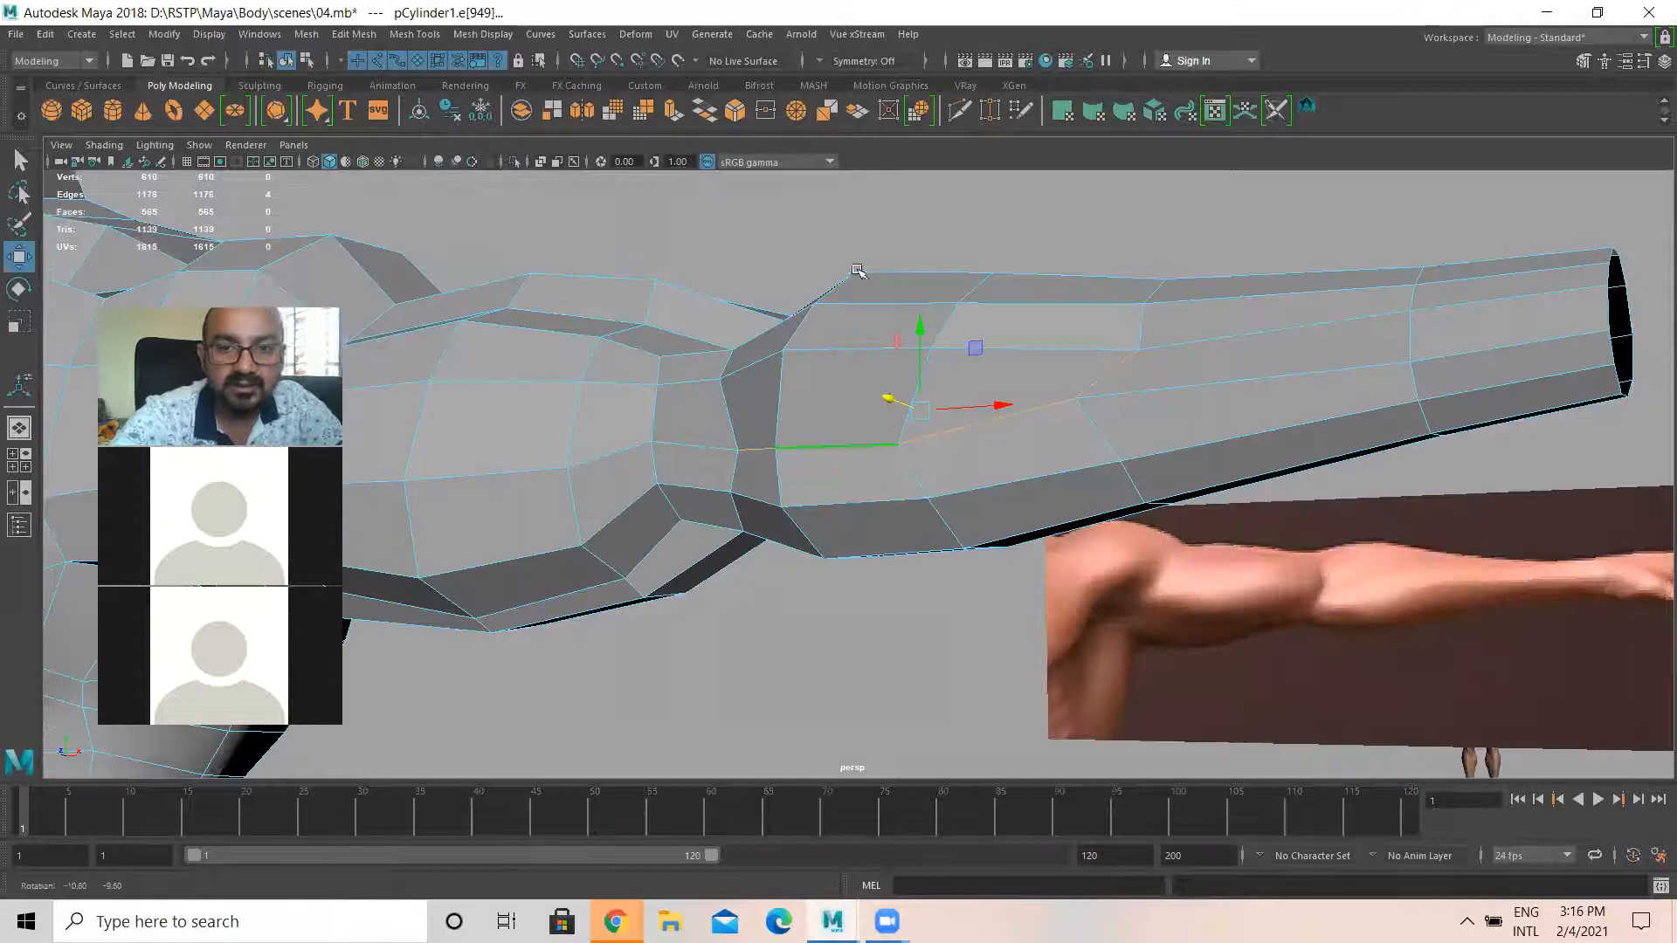
pyautogui.keyDown('alt'); pyautogui.moveTo(874, 386); pyautogui.dragTo(895, 371); pyautogui.keyUp('alt')
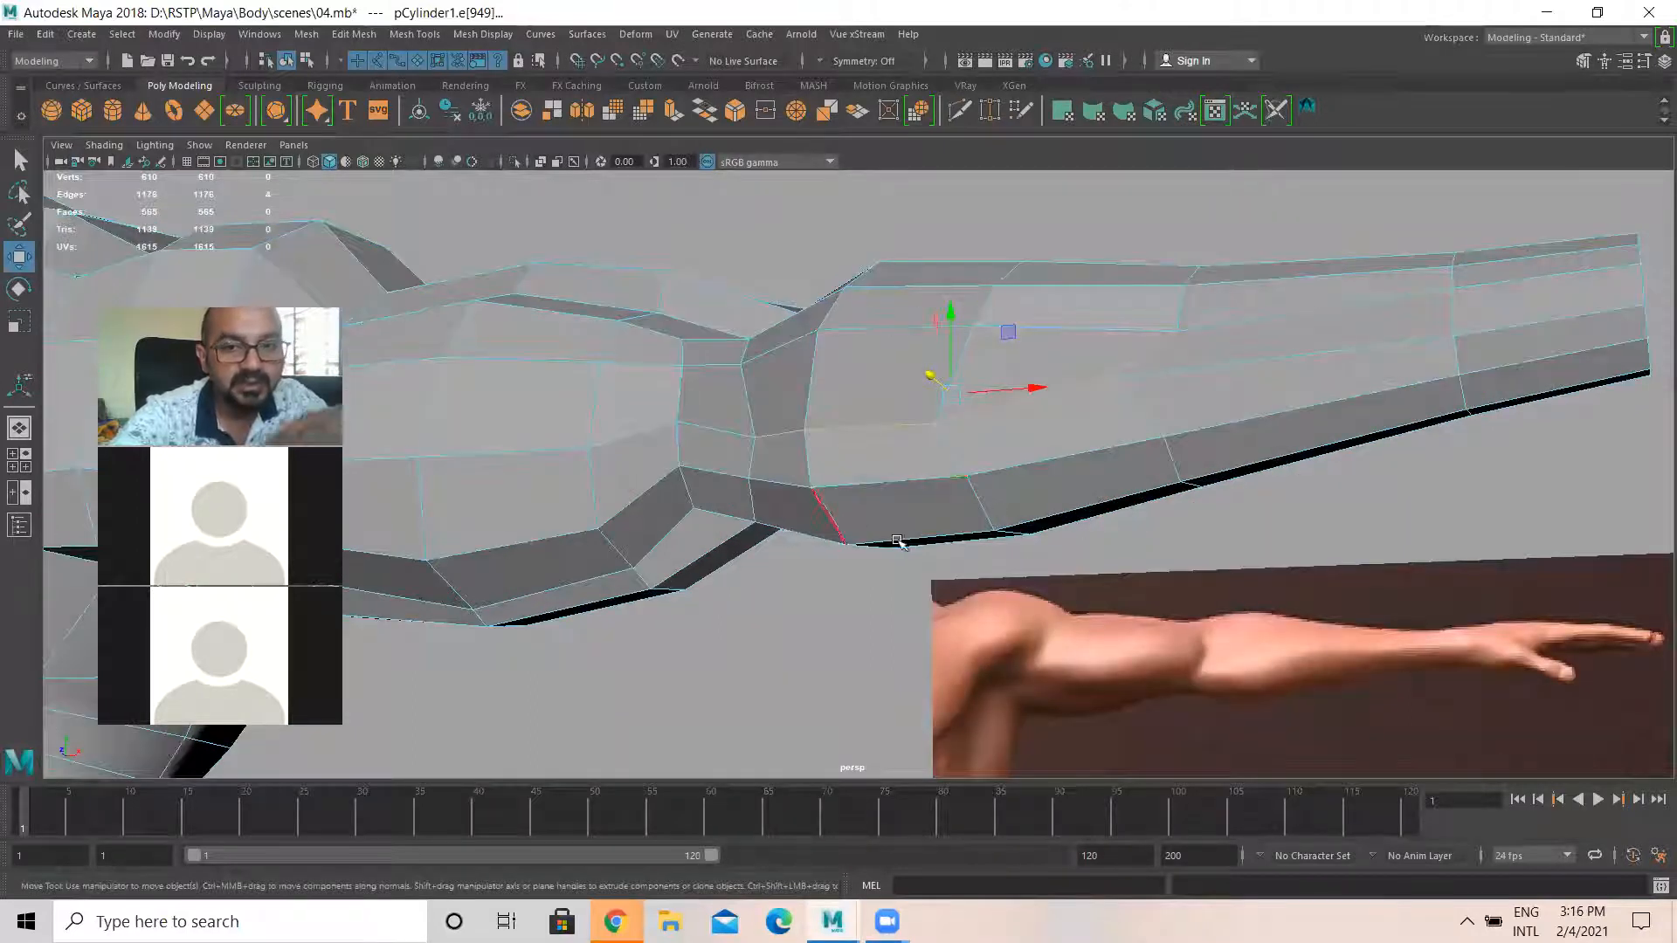
pyautogui.keyDown('alt'); pyautogui.moveTo(942, 496); pyautogui.dragTo(727, 497); pyautogui.keyUp('alt')
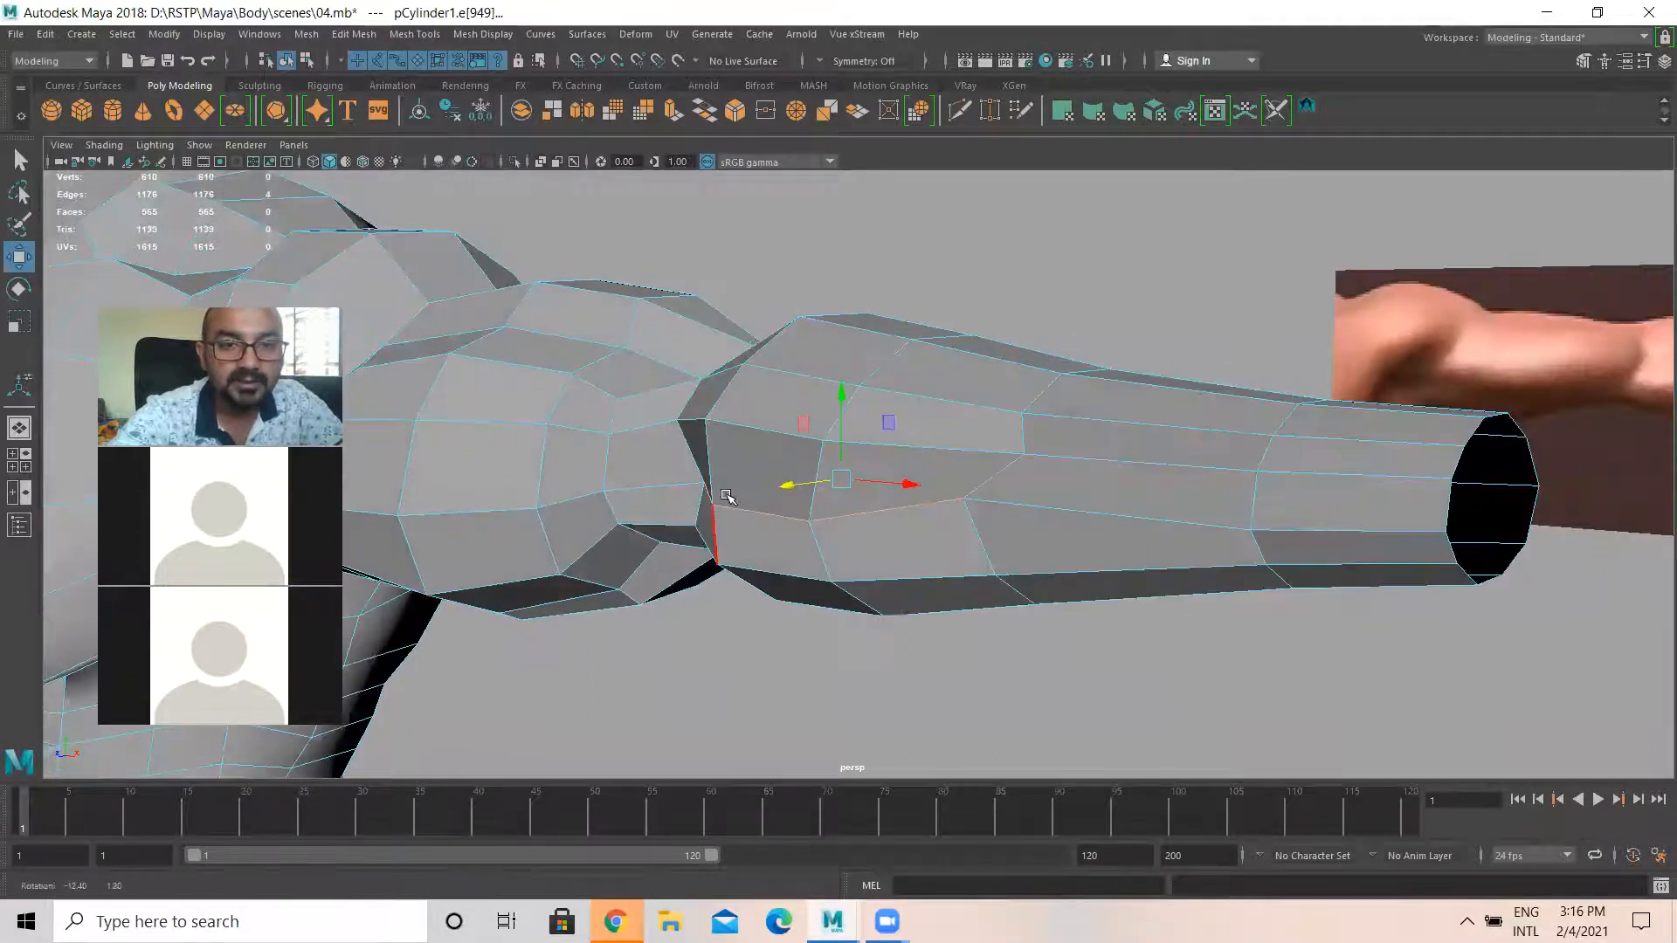
pyautogui.moveTo(718, 505); pyautogui.dragTo(723, 508, button='right')
pyautogui.click(713, 504)
pyautogui.moveTo(661, 510); pyautogui.dragTo(673, 511)
pyautogui.keyDown('alt'); pyautogui.moveTo(881, 564); pyautogui.dragTo(910, 571); pyautogui.keyUp('alt')
pyautogui.keyDown('alt'); pyautogui.moveTo(879, 480); pyautogui.dragTo(656, 440); pyautogui.keyUp('alt')
# Adjust the vertices along the underside of the upper forearm to smooth its lower contour
pyautogui.click(727, 464)
pyautogui.click(803, 383)
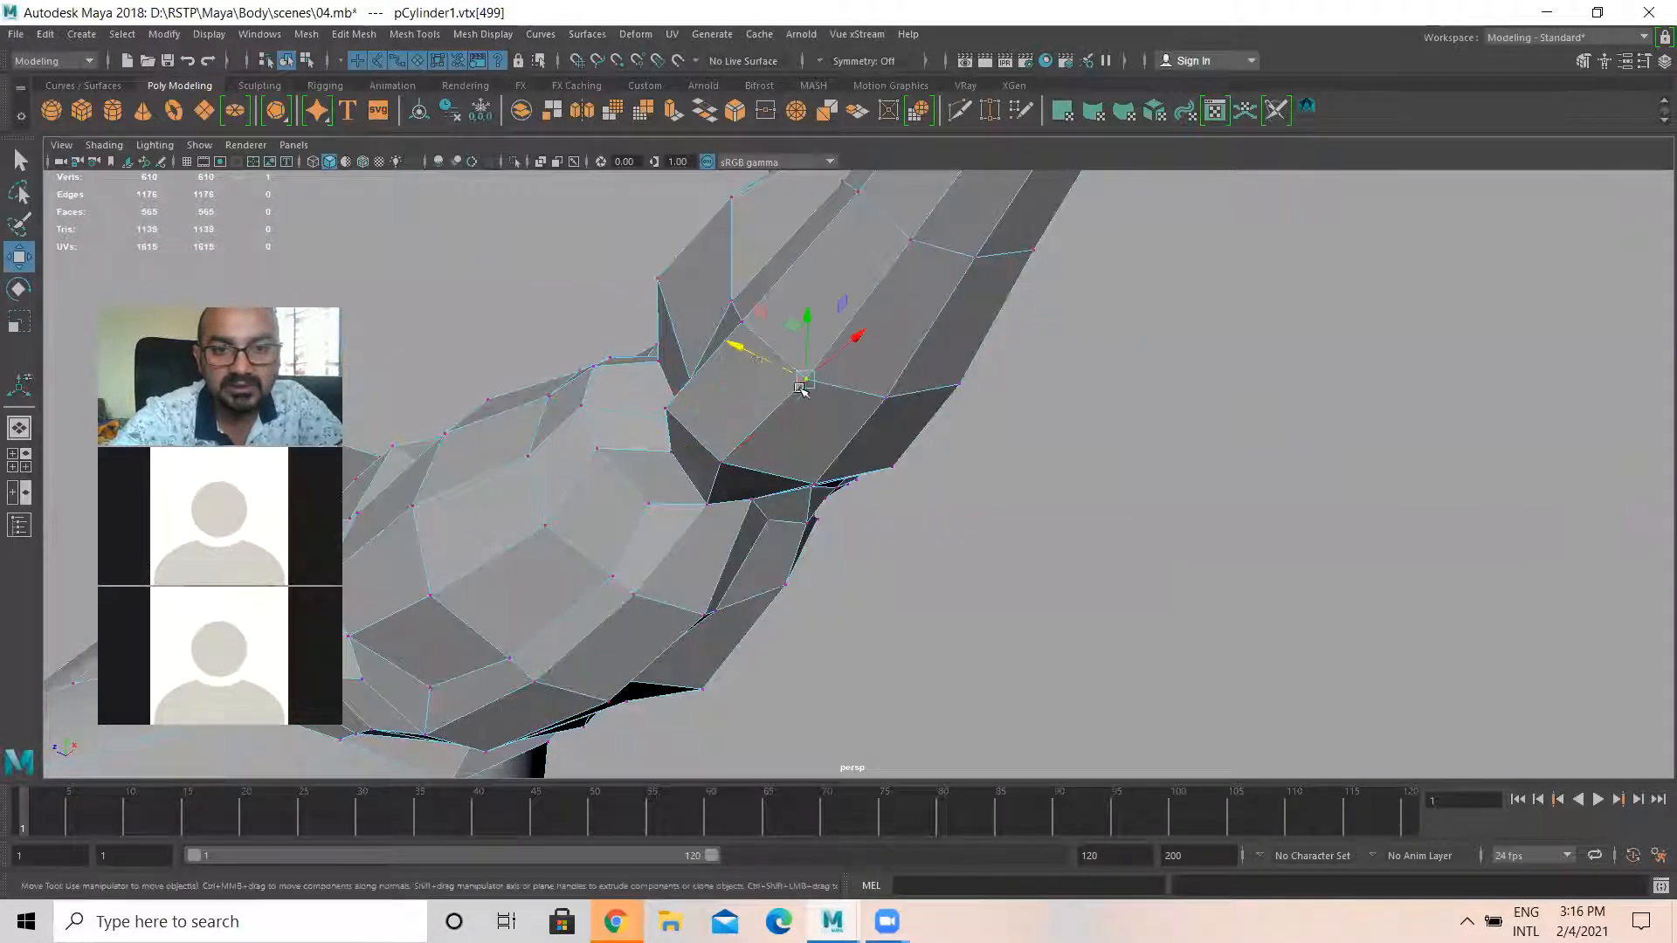
pyautogui.moveTo(741, 346); pyautogui.dragTo(974, 546)
pyautogui.click(974, 546)
pyautogui.moveTo(968, 470); pyautogui.dragTo(966, 480)
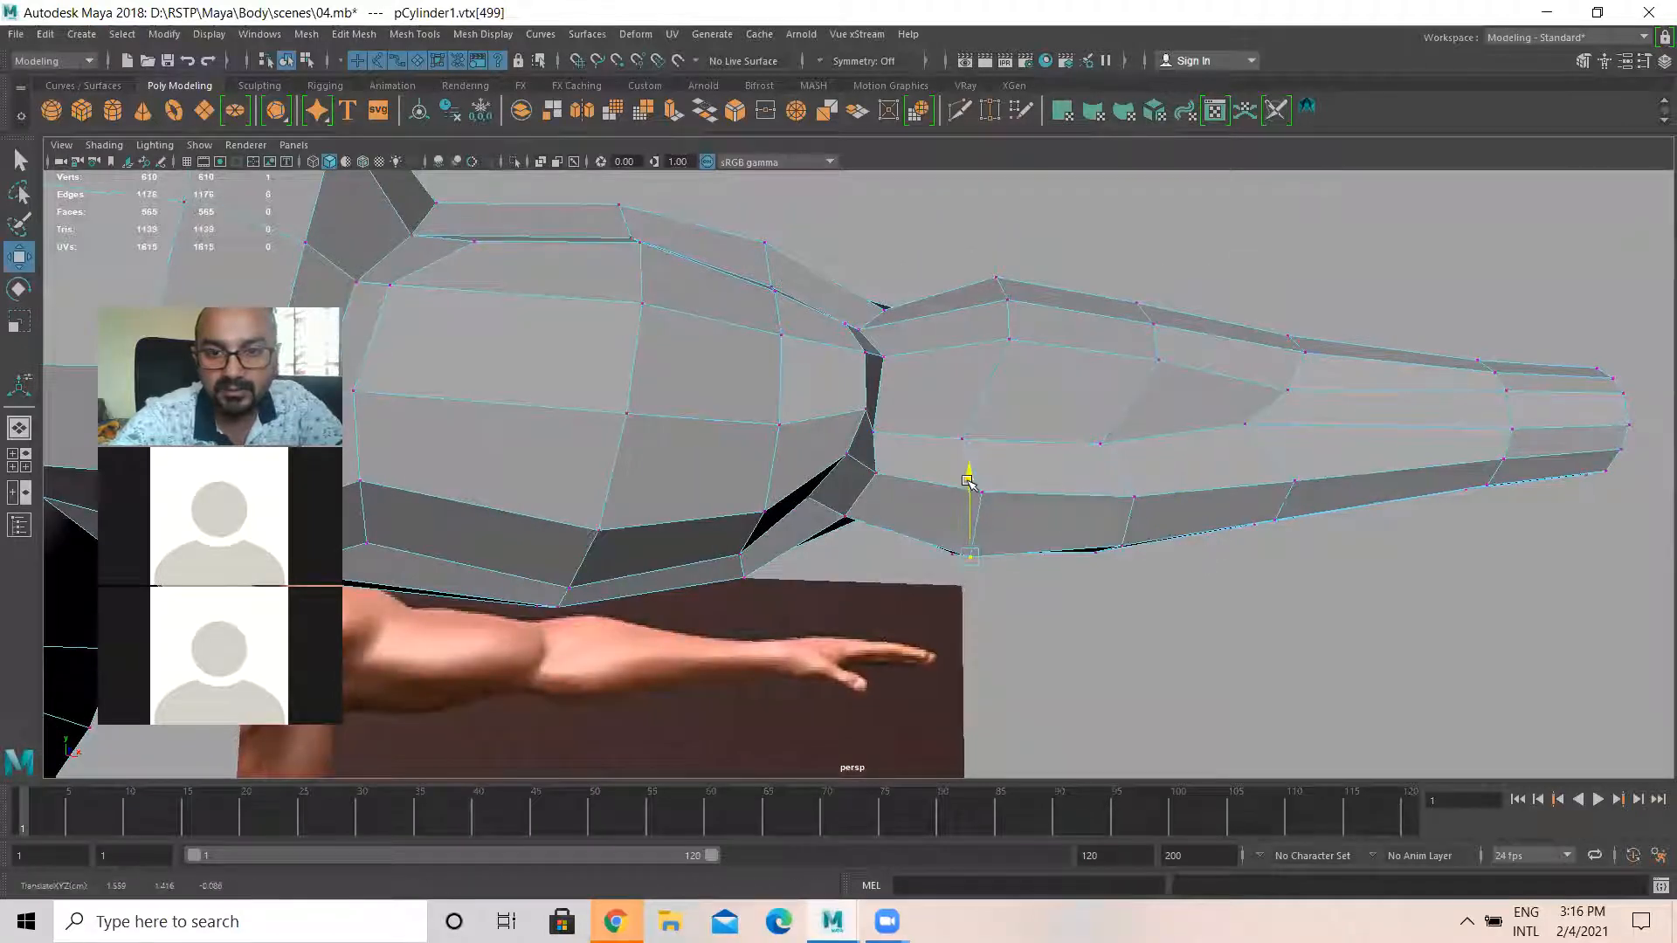
pyautogui.click(1116, 547)
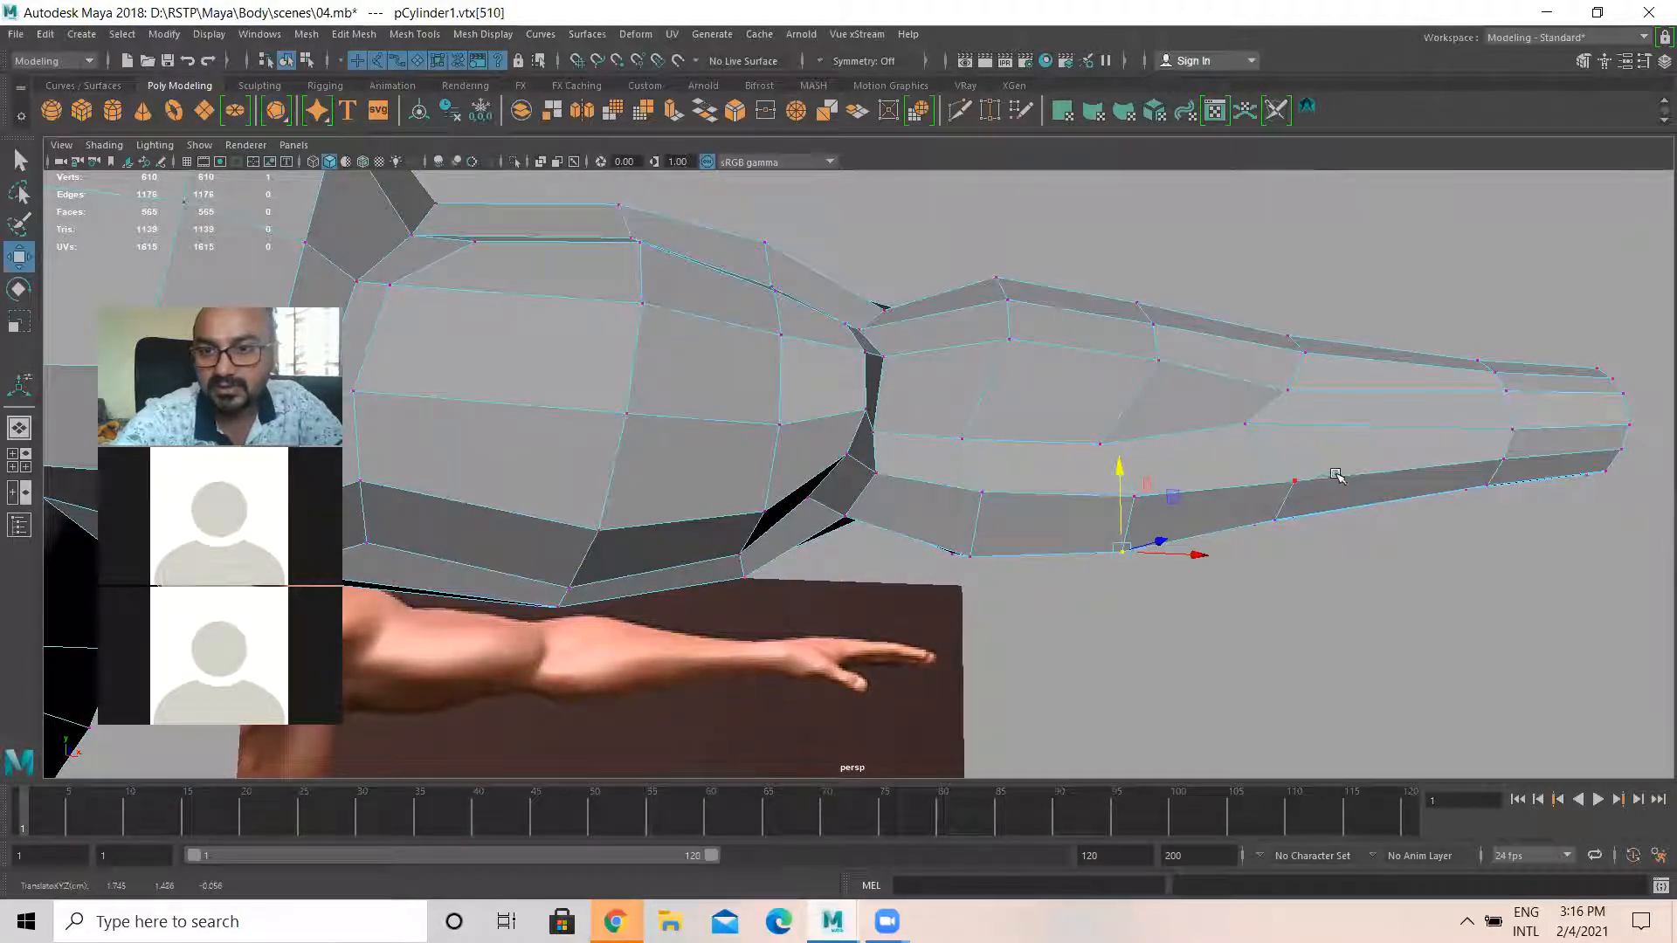
pyautogui.keyDown('alt'); pyautogui.moveTo(1140, 482); pyautogui.dragTo(1117, 447); pyautogui.keyUp('alt')
# Return to object mode, restore smooth preview, check the forearm against the reference image and reselect the body
pyautogui.moveTo(1076, 457); pyautogui.dragTo(1104, 440, button='right')
pyautogui.press('3')
pyautogui.click(1209, 355)
pyautogui.keyDown('alt'); pyautogui.moveTo(971, 516); pyautogui.dragTo(644, 594); pyautogui.keyUp('alt')
pyautogui.keyDown('alt'); pyautogui.moveTo(757, 547); pyautogui.dragTo(1131, 535); pyautogui.keyUp('alt')
pyautogui.click(859, 471)
# Switch to edge editing and adjust the lengthwise edges on the forearm just past the elbow
pyautogui.moveTo(683, 407); pyautogui.dragTo(678, 328, button='right')
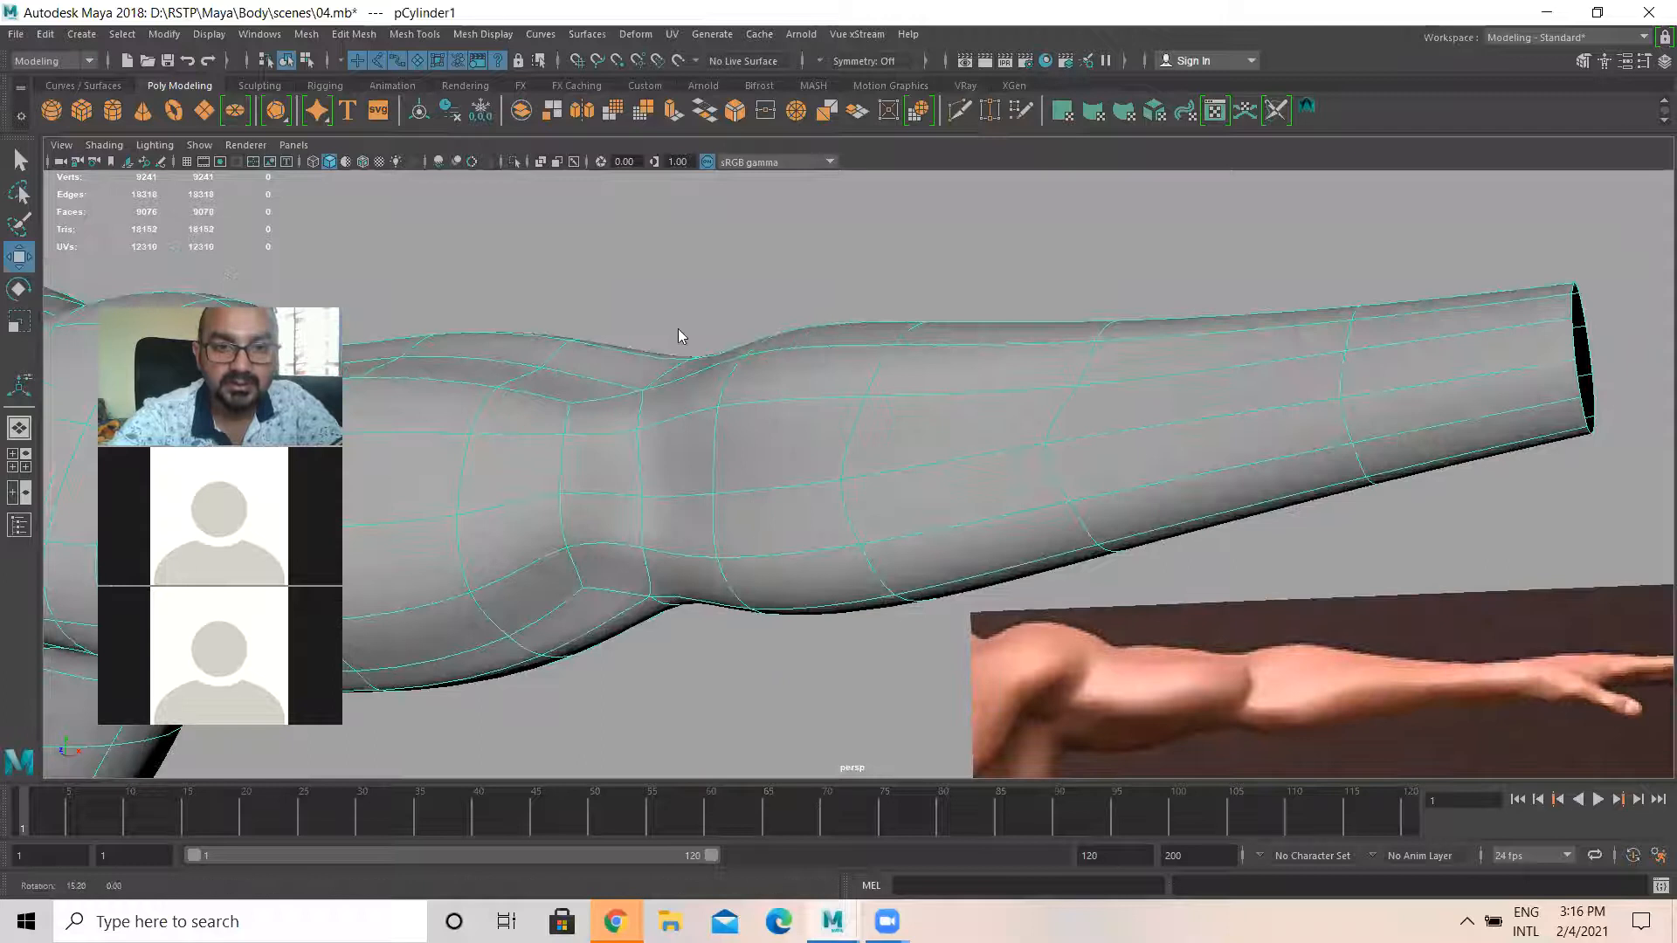
pyautogui.keyDown('alt'); pyautogui.moveTo(678, 329); pyautogui.dragTo(663, 407); pyautogui.keyUp('alt')
pyautogui.click(732, 390)
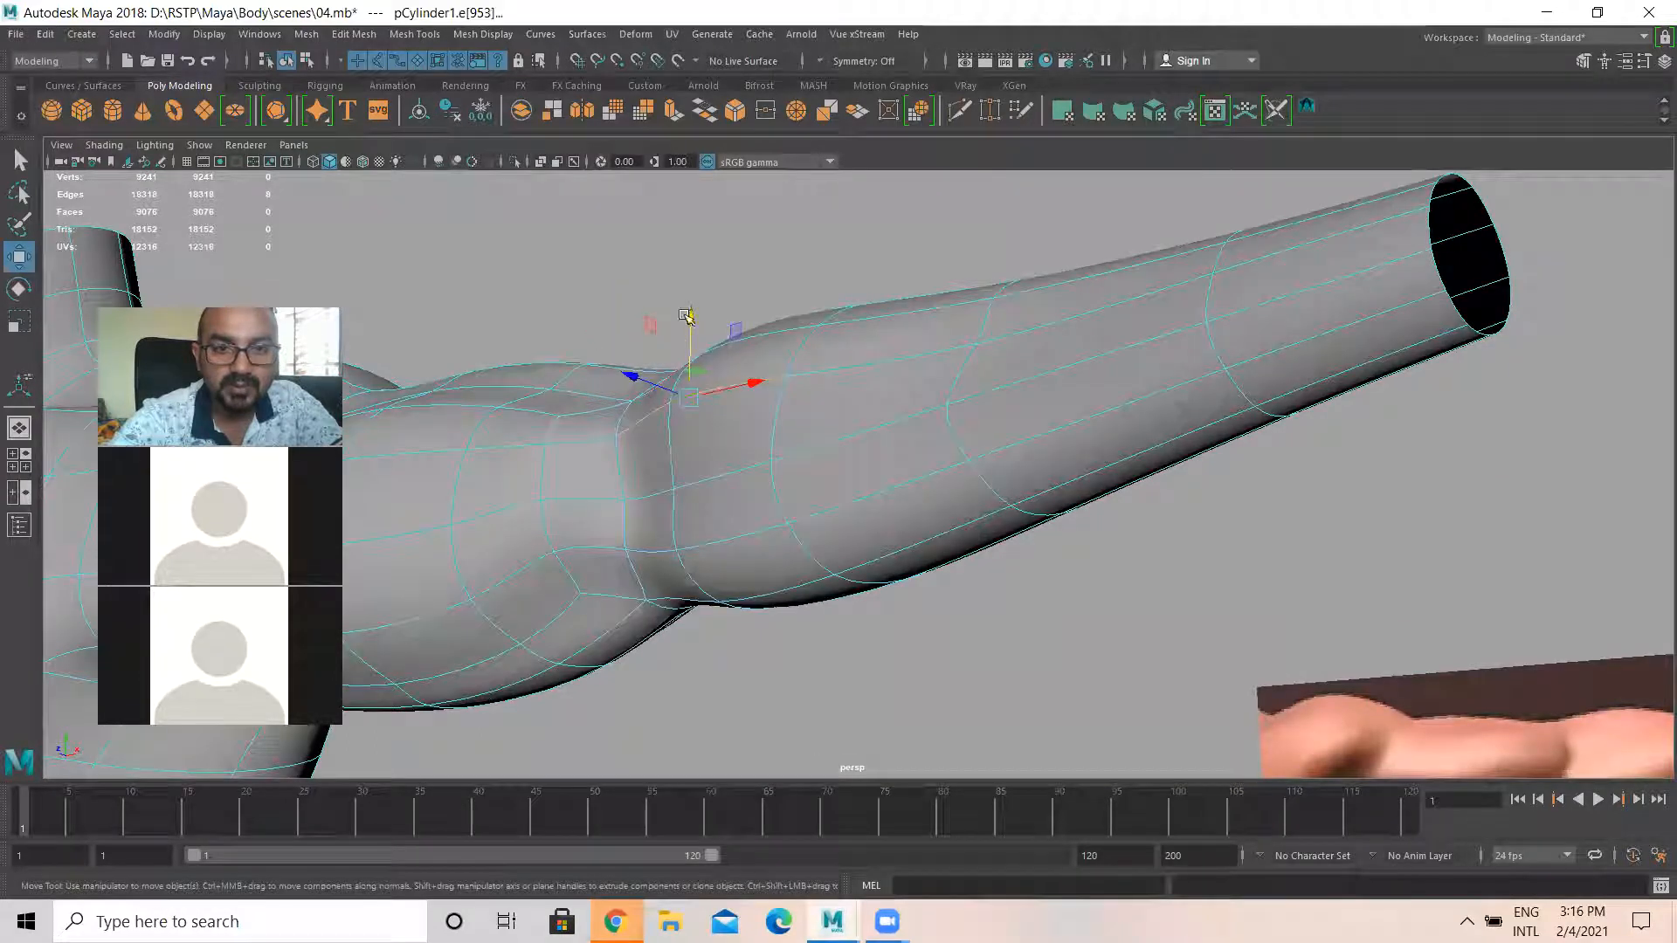
pyautogui.doubleClick(693, 345)
pyautogui.click(675, 551)
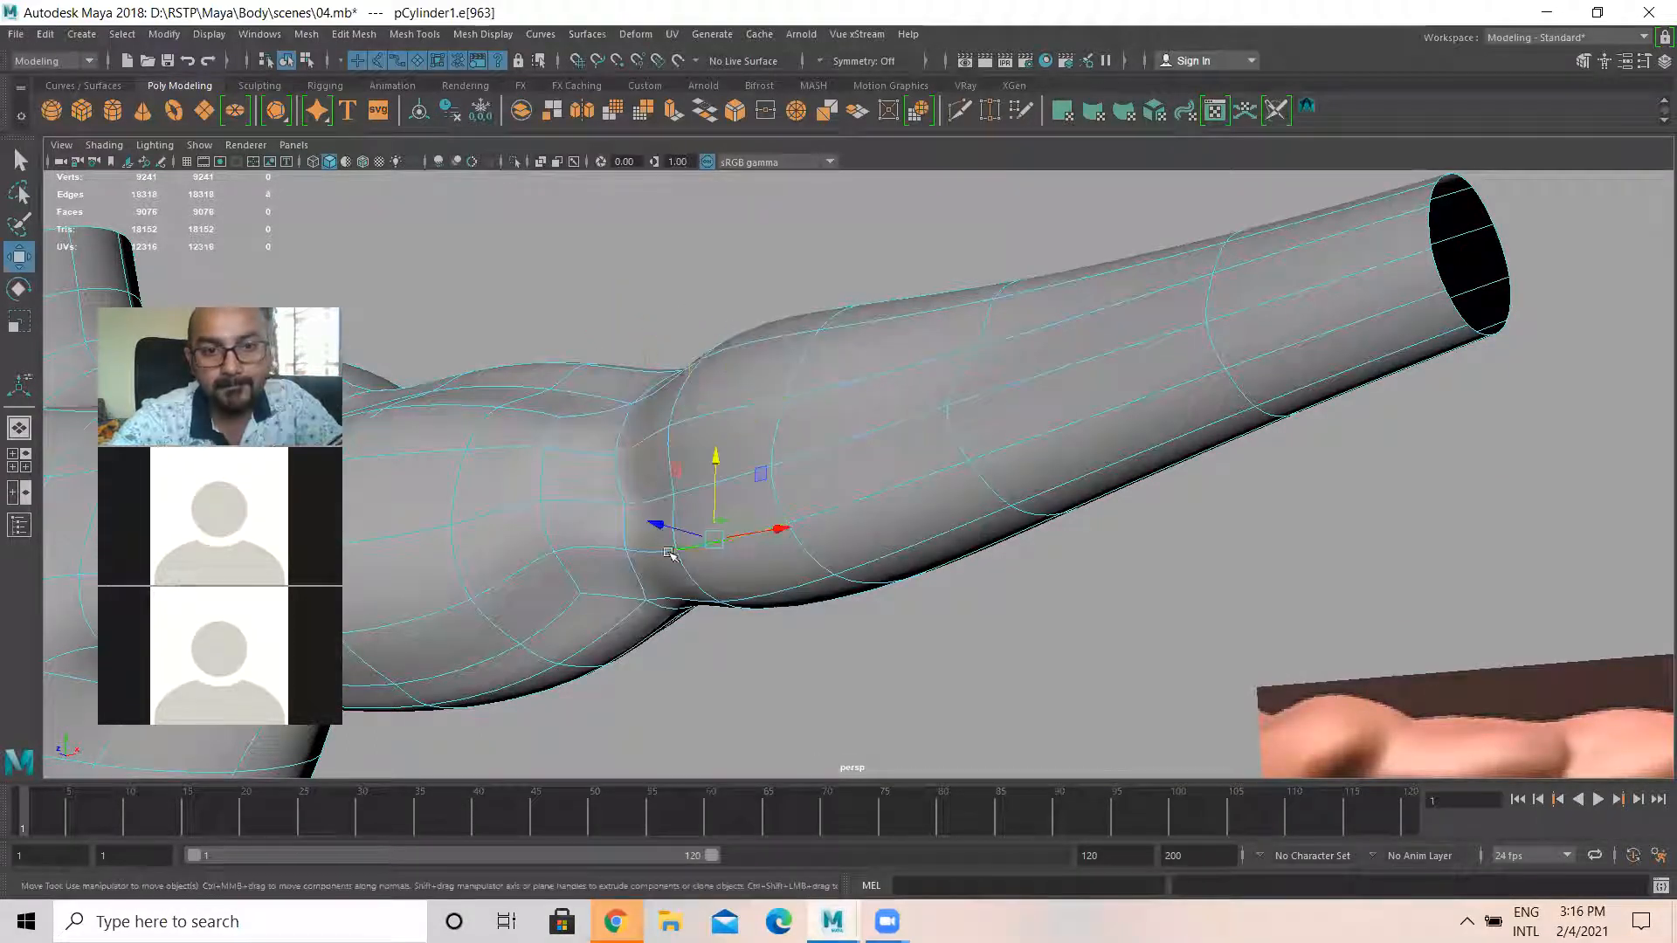
pyautogui.click(847, 505)
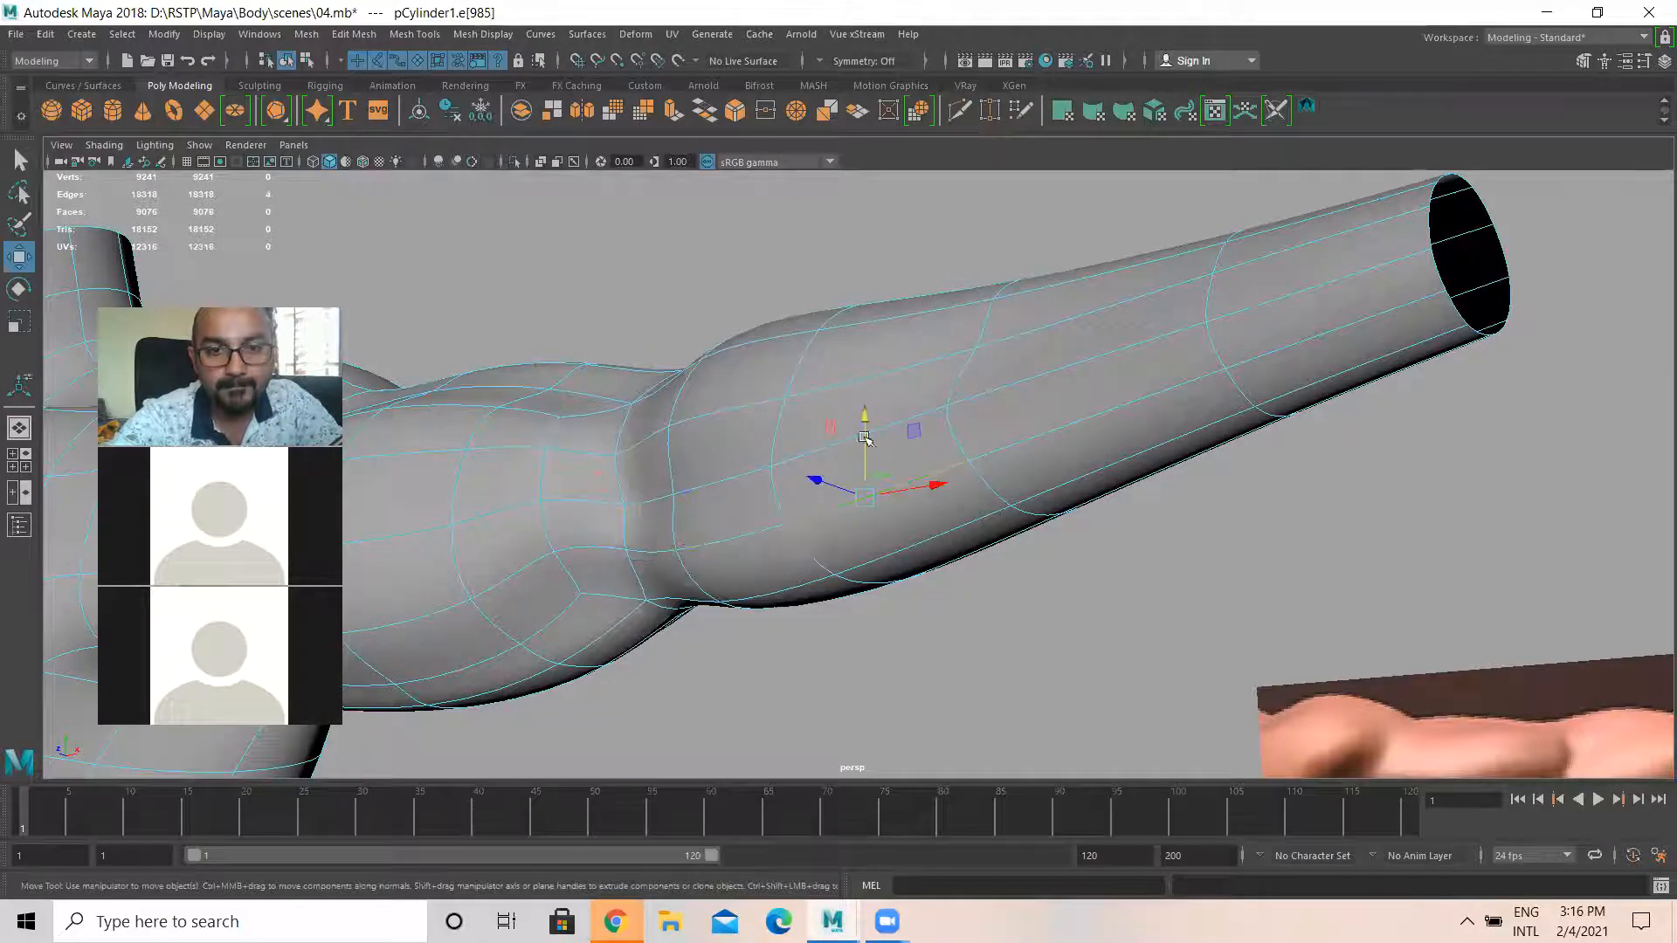
pyautogui.click(747, 533)
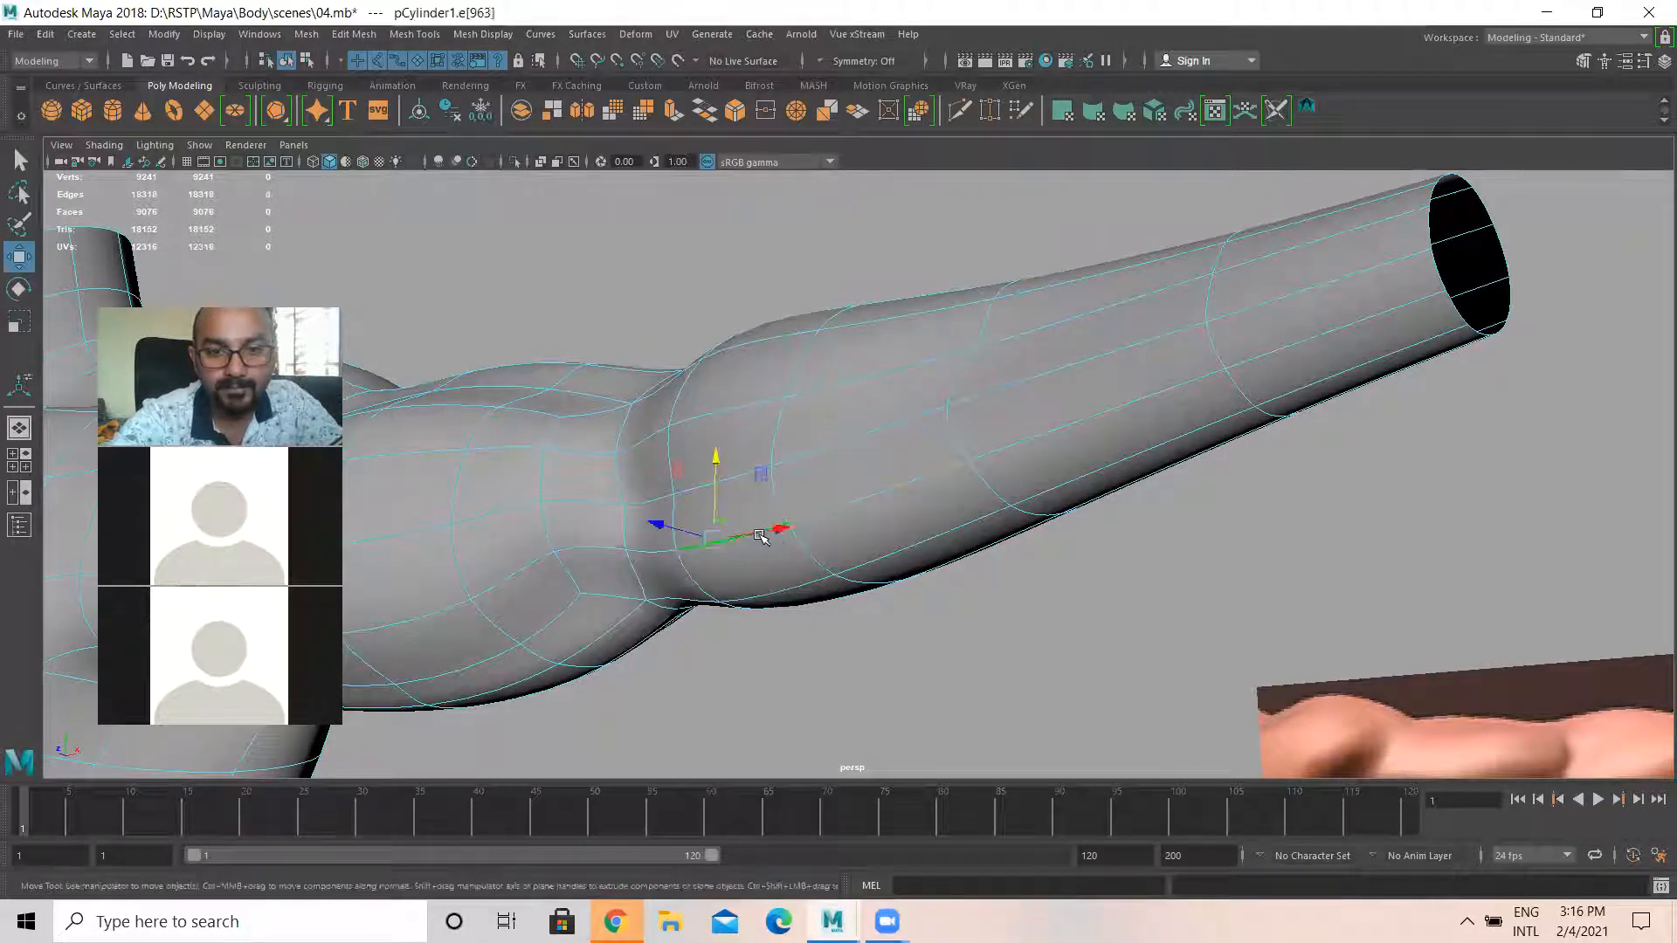
pyautogui.keyDown('shift'); pyautogui.click(881, 493); pyautogui.keyUp('shift')
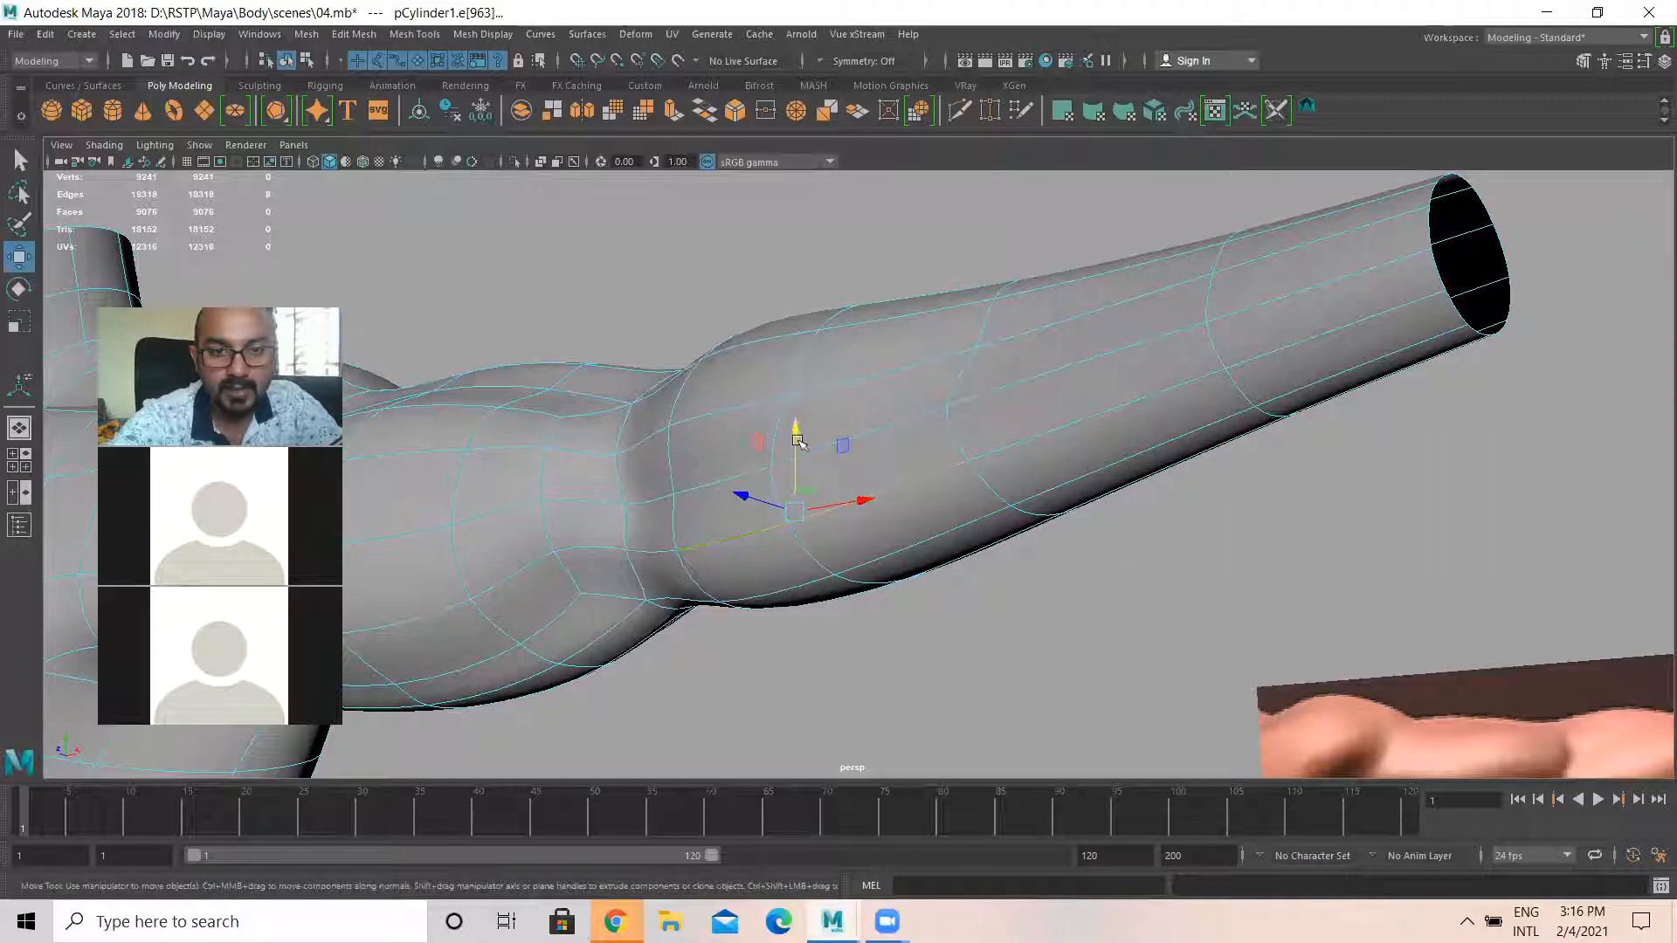
pyautogui.keyDown('alt'); pyautogui.moveTo(787, 432); pyautogui.dragTo(767, 550); pyautogui.keyUp('alt')
# Refine the edges joining the inner elbow to the forearm bulge, checking them against the reference from several angles
pyautogui.keyDown('alt'); pyautogui.moveTo(903, 500); pyautogui.dragTo(830, 525); pyautogui.keyUp('alt')
pyautogui.click(834, 530)
pyautogui.keyDown('alt'); pyautogui.moveTo(681, 552); pyautogui.dragTo(607, 542); pyautogui.keyUp('alt')
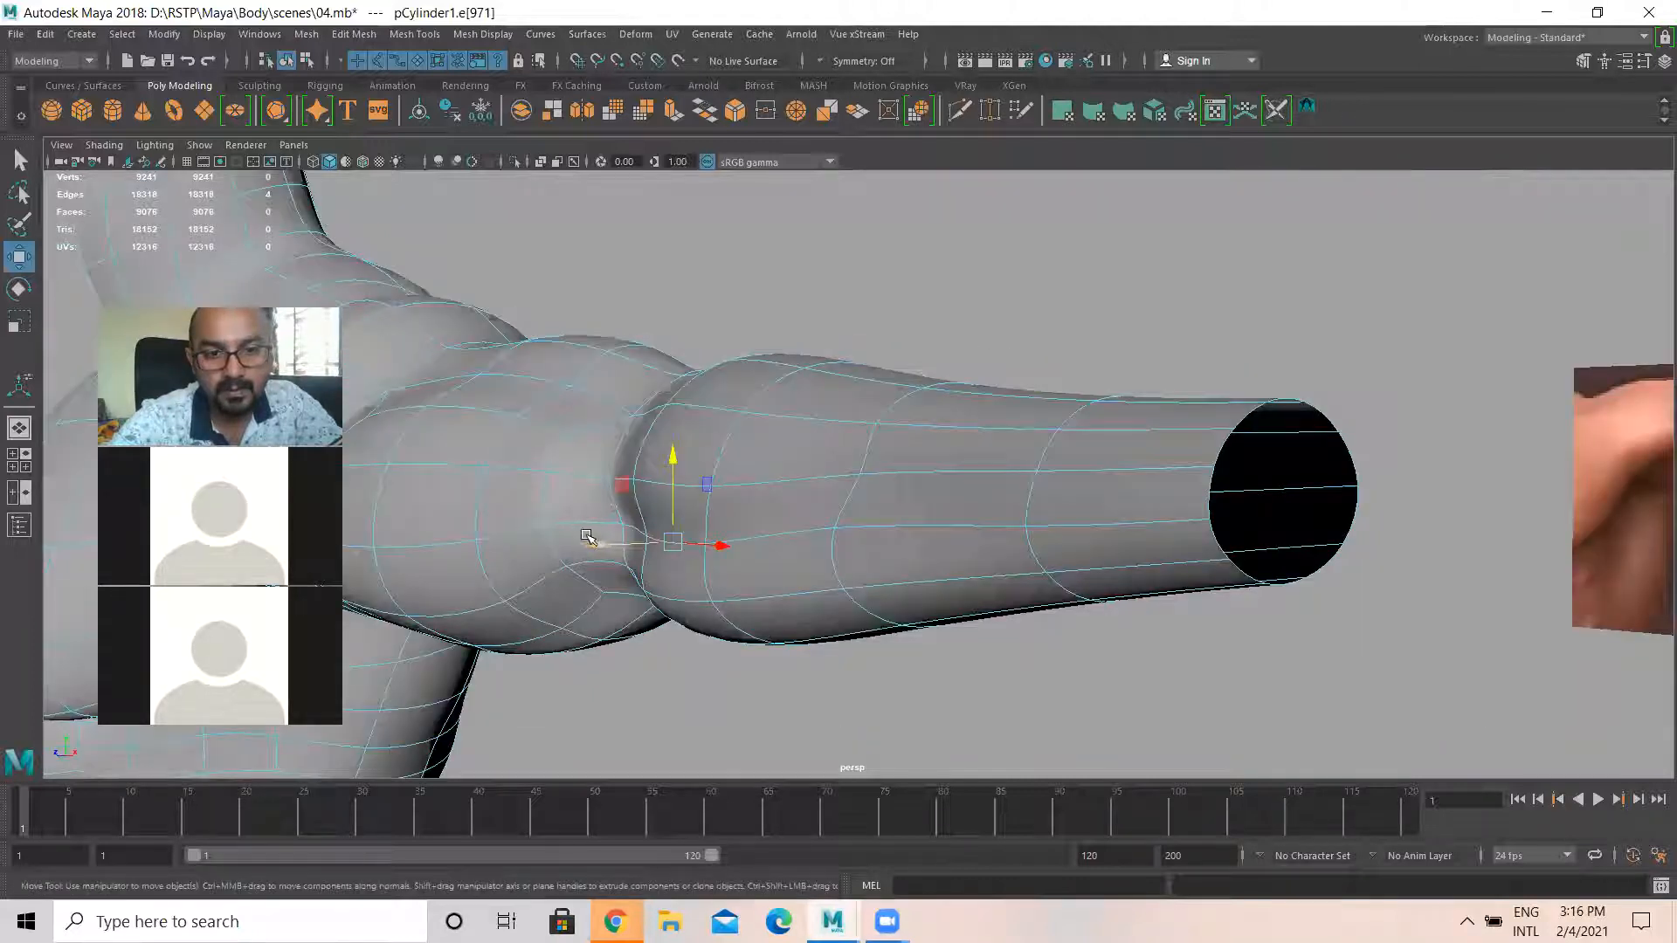
pyautogui.moveTo(587, 537); pyautogui.dragTo(576, 540, button='middle')
pyautogui.keyDown('alt'); pyautogui.moveTo(574, 541); pyautogui.dragTo(803, 572); pyautogui.keyUp('alt')
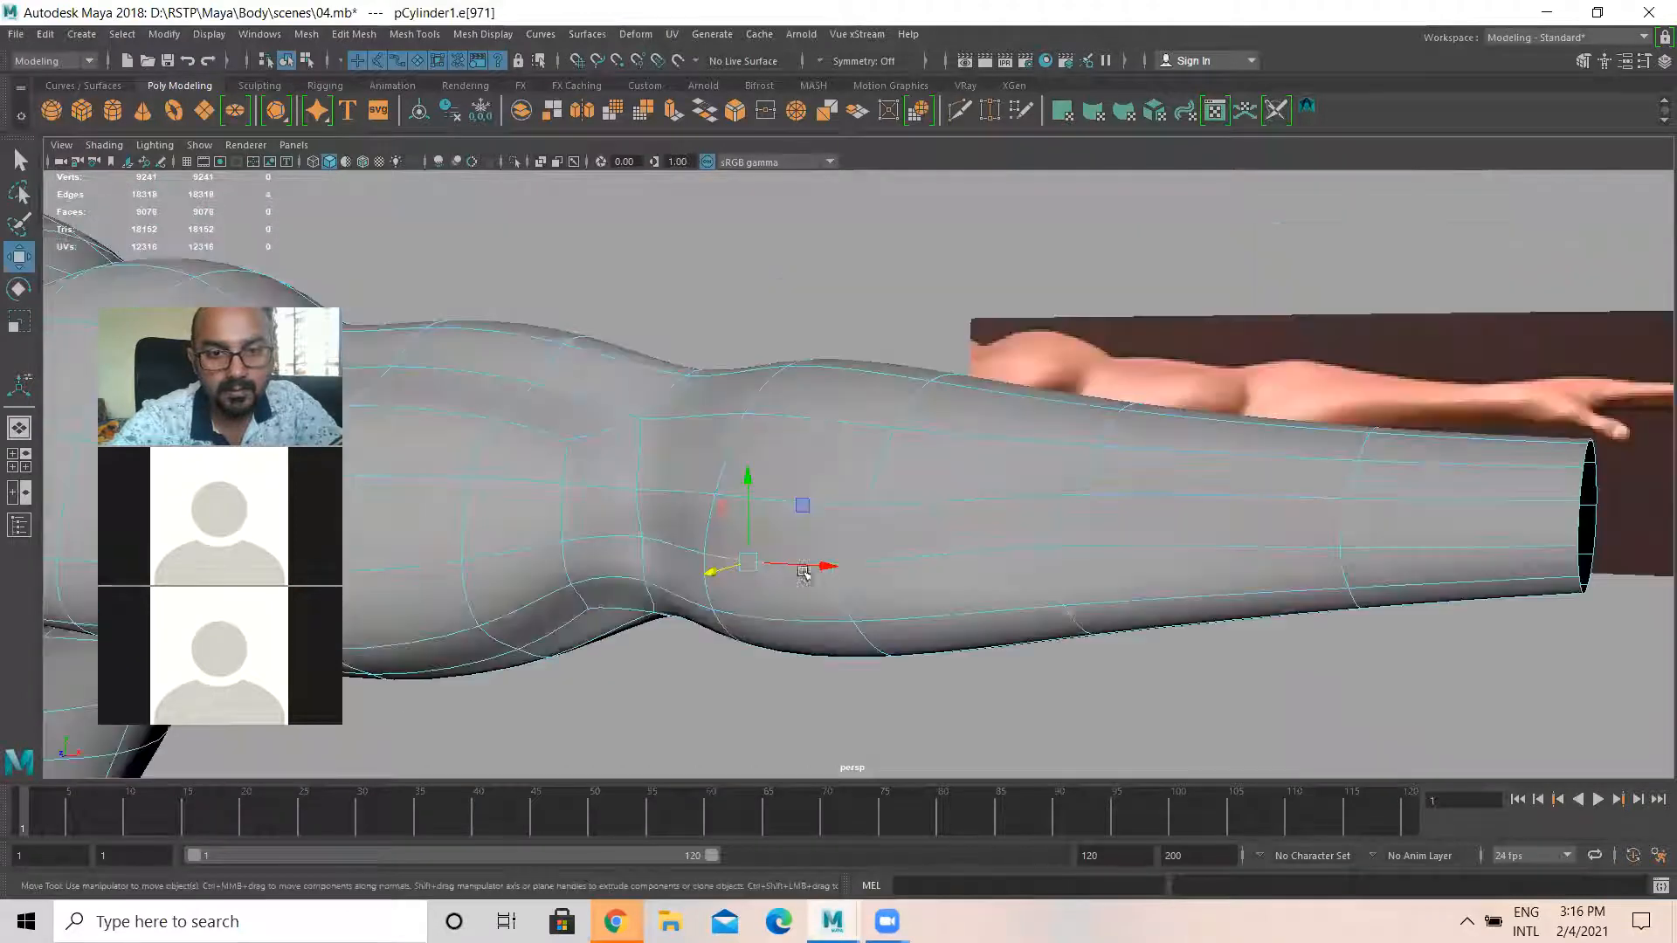
pyautogui.click(778, 497)
pyautogui.keyDown('alt'); pyautogui.moveTo(768, 431); pyautogui.dragTo(718, 552); pyautogui.keyUp('alt')
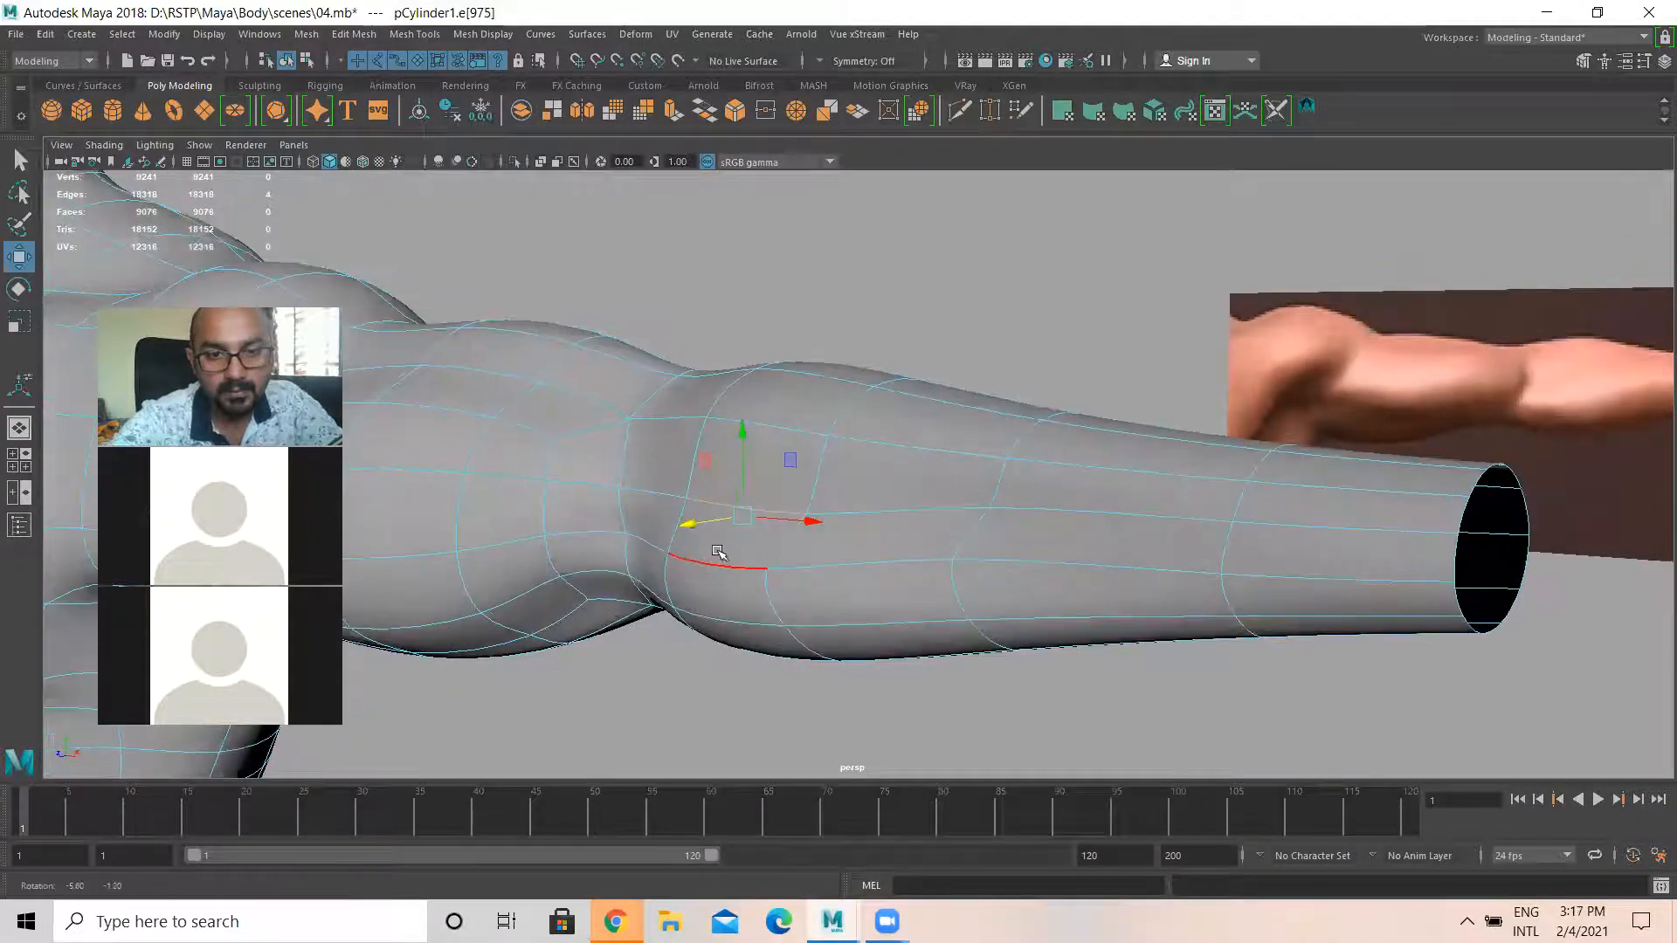
pyautogui.keyDown('alt'); pyautogui.moveTo(689, 477); pyautogui.dragTo(682, 428); pyautogui.keyUp('alt')
pyautogui.keyDown('alt'); pyautogui.moveTo(790, 531); pyautogui.dragTo(979, 493); pyautogui.keyUp('alt')
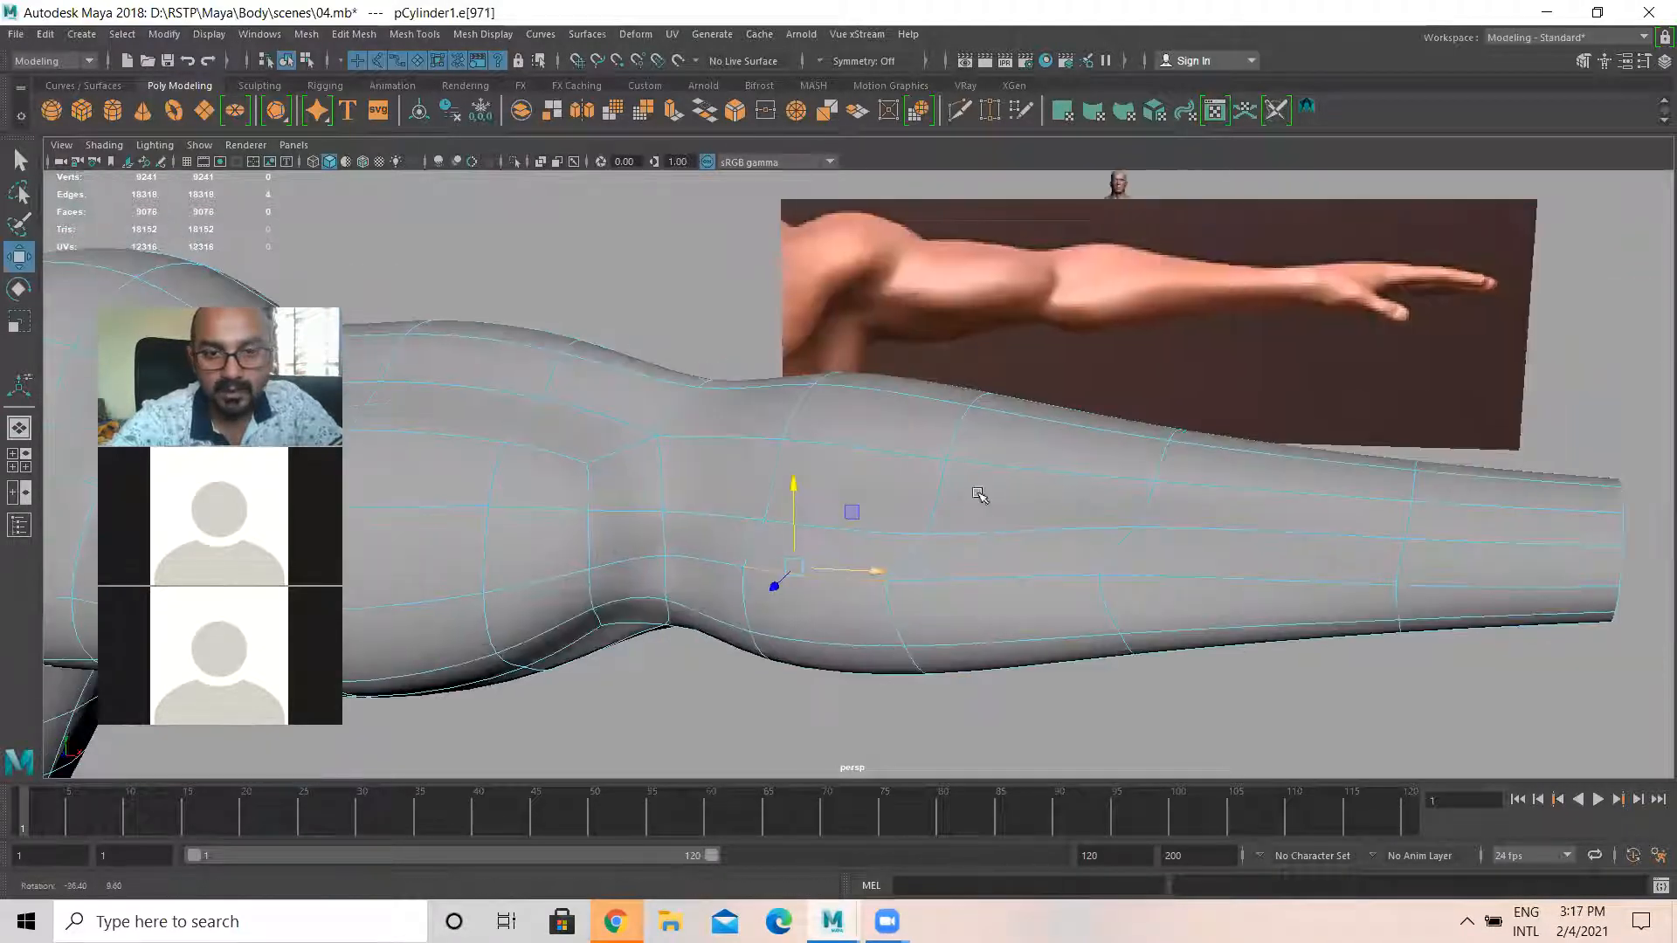
pyautogui.keyDown('alt'); pyautogui.moveTo(1048, 447); pyautogui.dragTo(1010, 468); pyautogui.keyUp('alt')
# Leave edge editing, deselect the body and inspect the smoothed forearm from several angles
pyautogui.moveTo(1004, 423); pyautogui.dragTo(1092, 395, button='right')
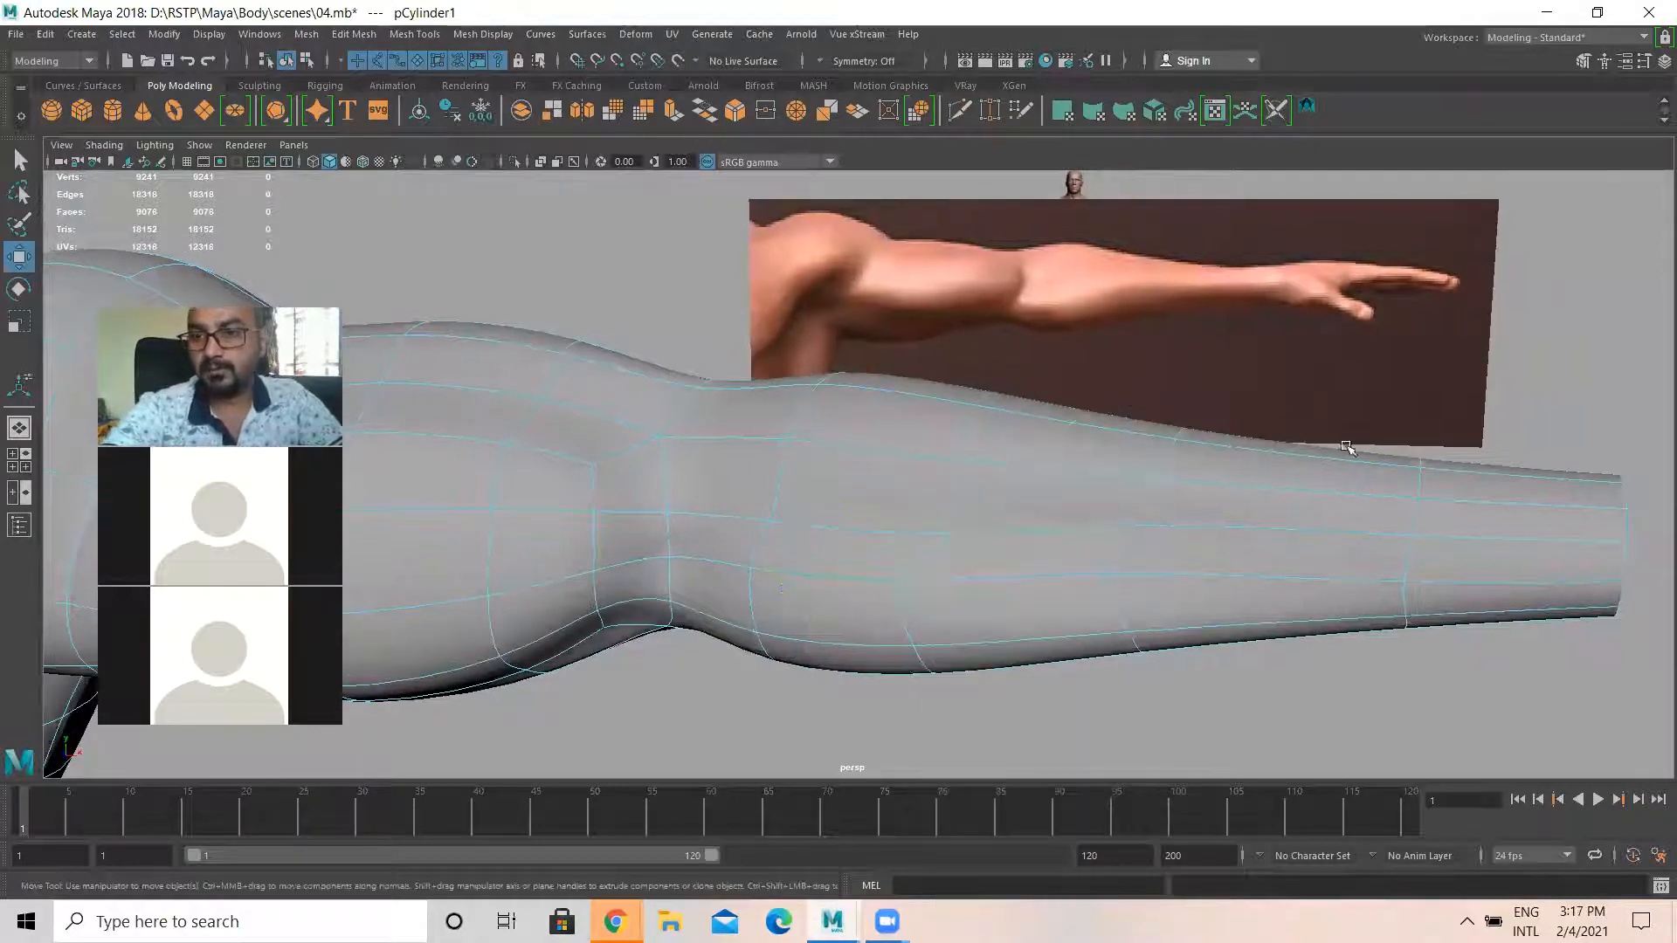
pyautogui.keyDown('alt'); pyautogui.moveTo(871, 600); pyautogui.dragTo(877, 532); pyautogui.keyUp('alt')
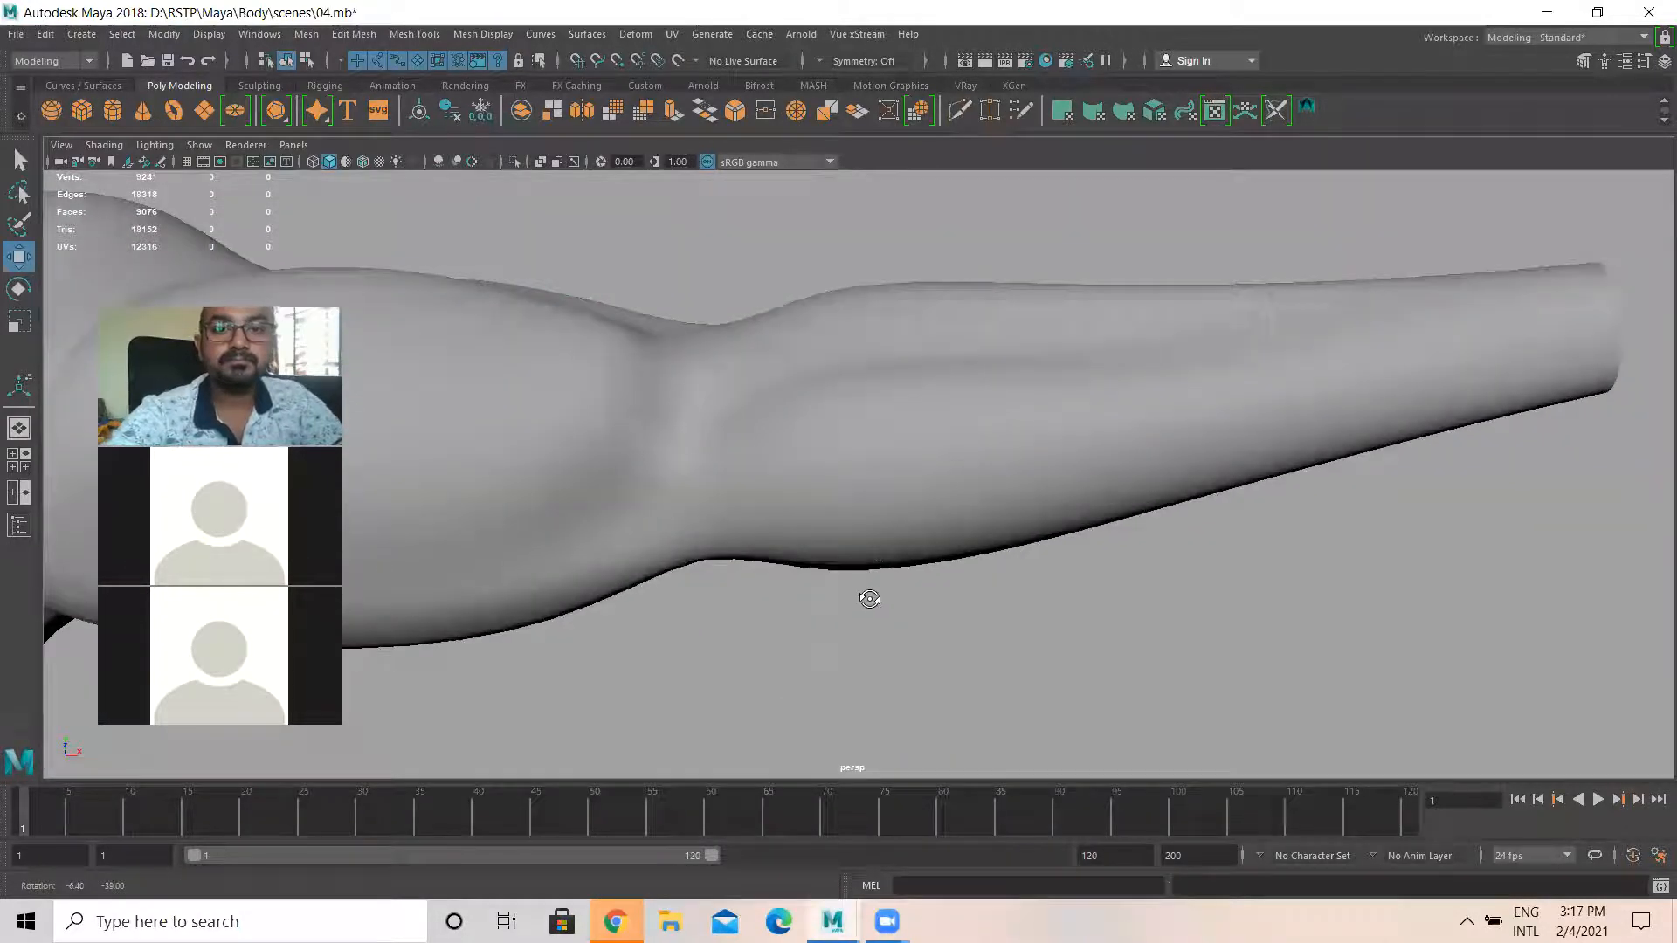
pyautogui.keyDown('alt'); pyautogui.moveTo(994, 621); pyautogui.dragTo(969, 644); pyautogui.keyUp('alt')
pyautogui.keyDown('alt'); pyautogui.moveTo(1125, 619); pyautogui.dragTo(981, 542); pyautogui.keyUp('alt')
# Turn off the body's smooth preview and adjust the vertices along the forearm's front muscle ridge
pyautogui.click(888, 479)
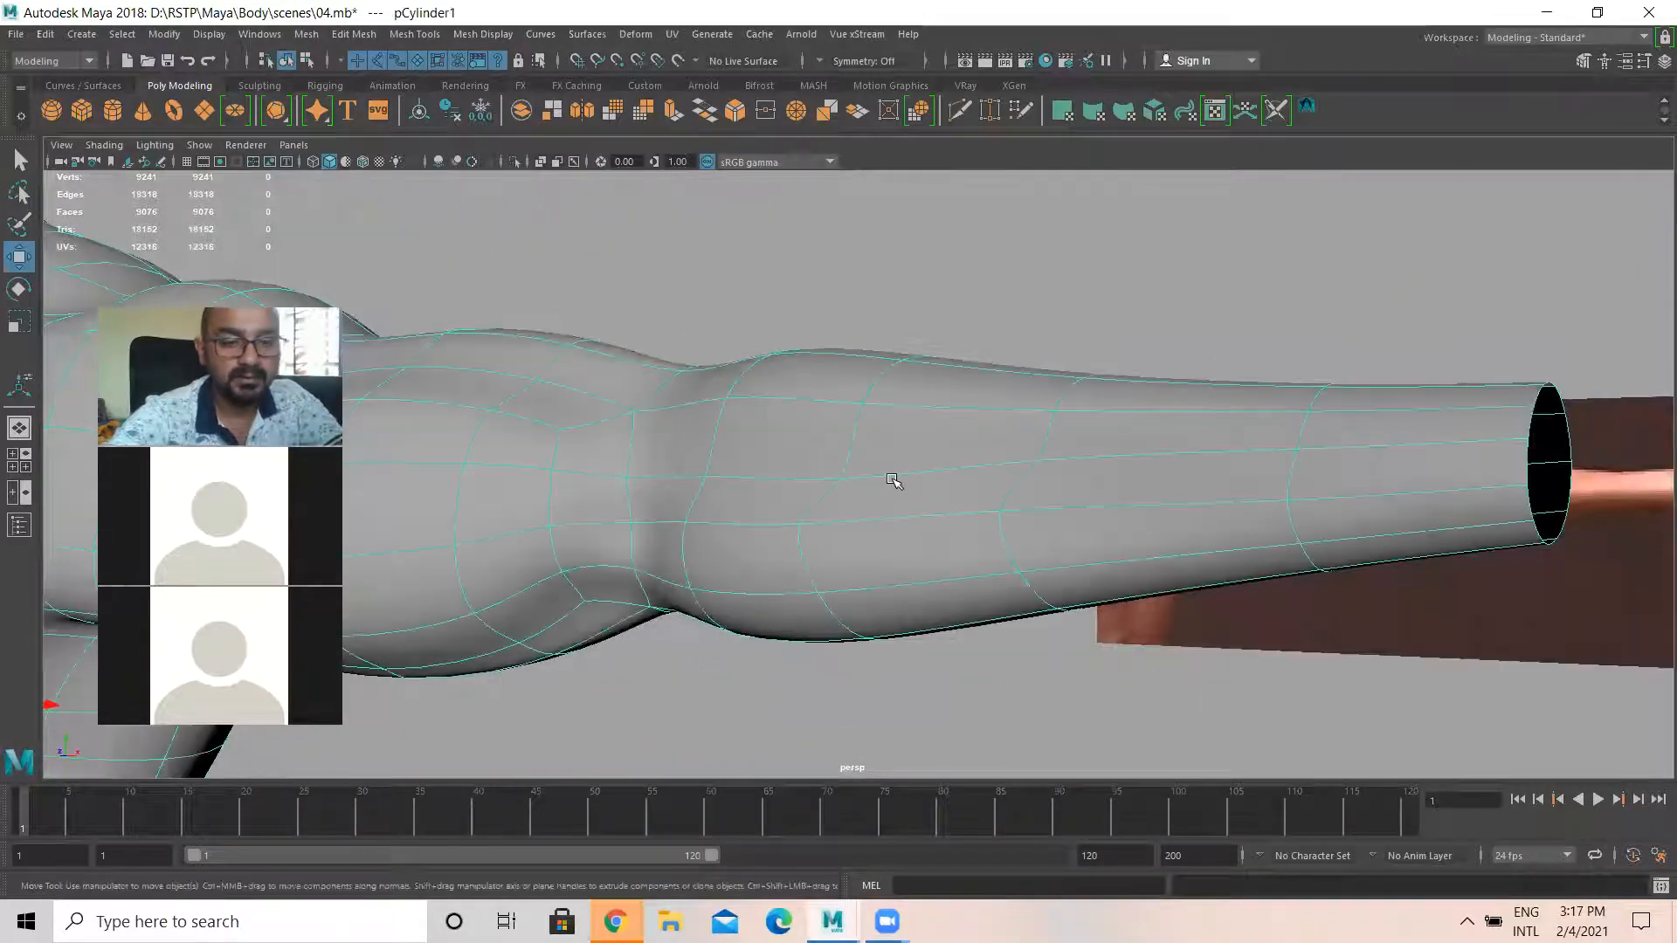
pyautogui.press('1')
pyautogui.keyDown('alt'); pyautogui.moveTo(991, 384); pyautogui.dragTo(985, 531); pyautogui.keyUp('alt')
pyautogui.moveTo(984, 531); pyautogui.dragTo(905, 433, button='right')
pyautogui.click(927, 560)
pyautogui.click(979, 533)
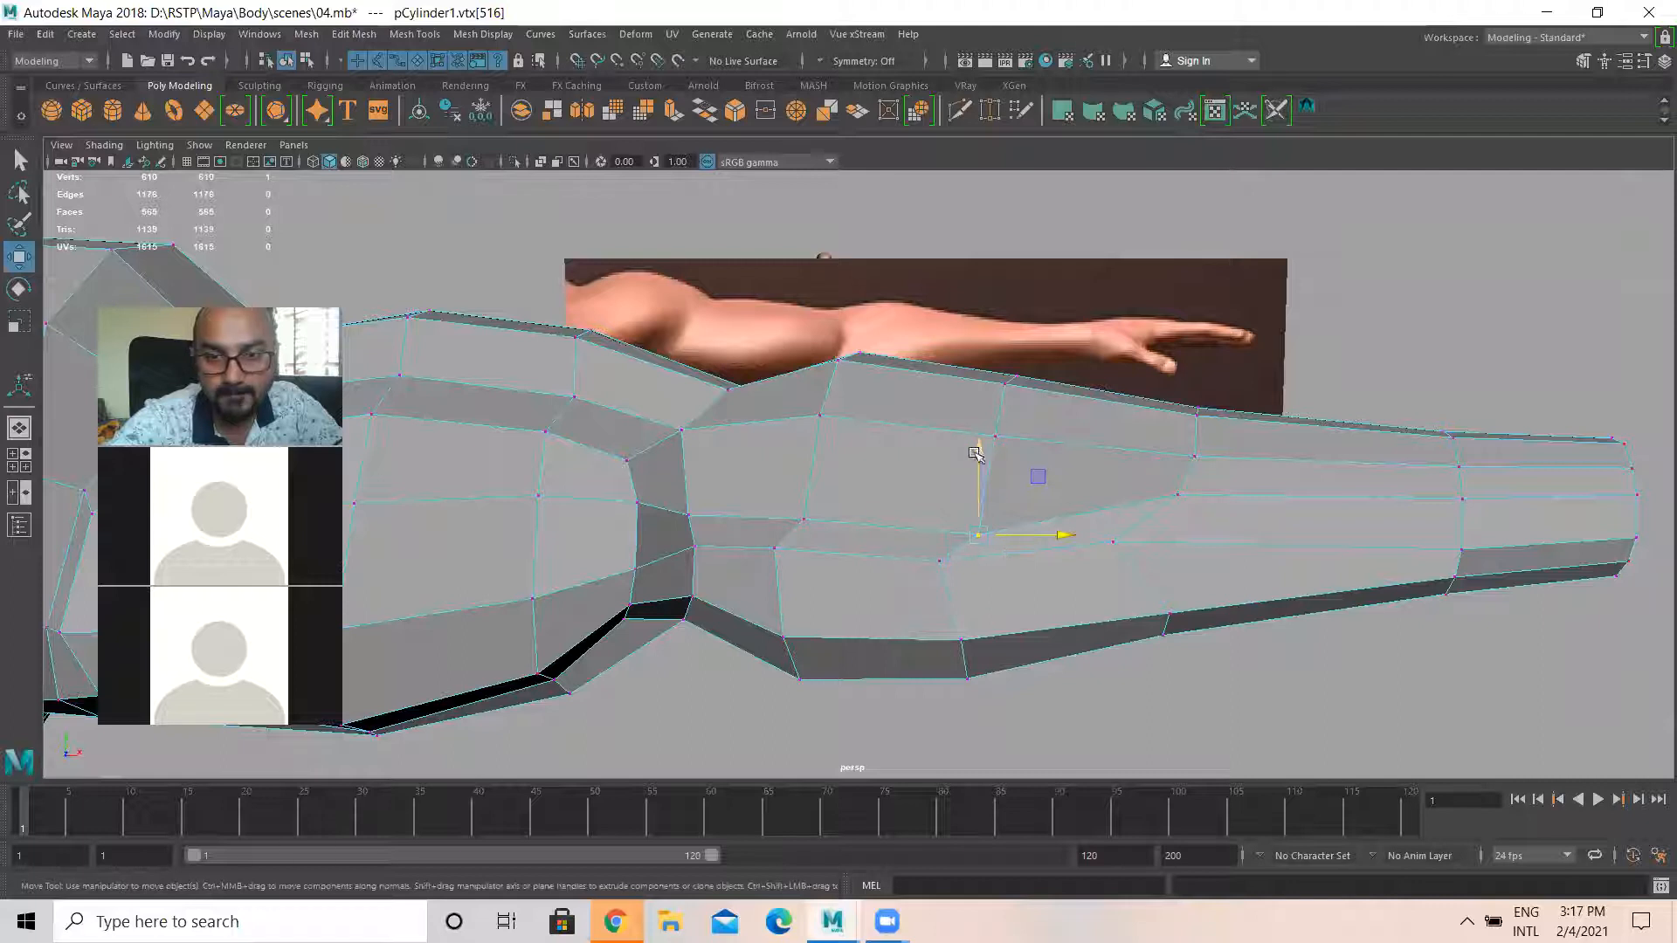
pyautogui.click(1113, 541)
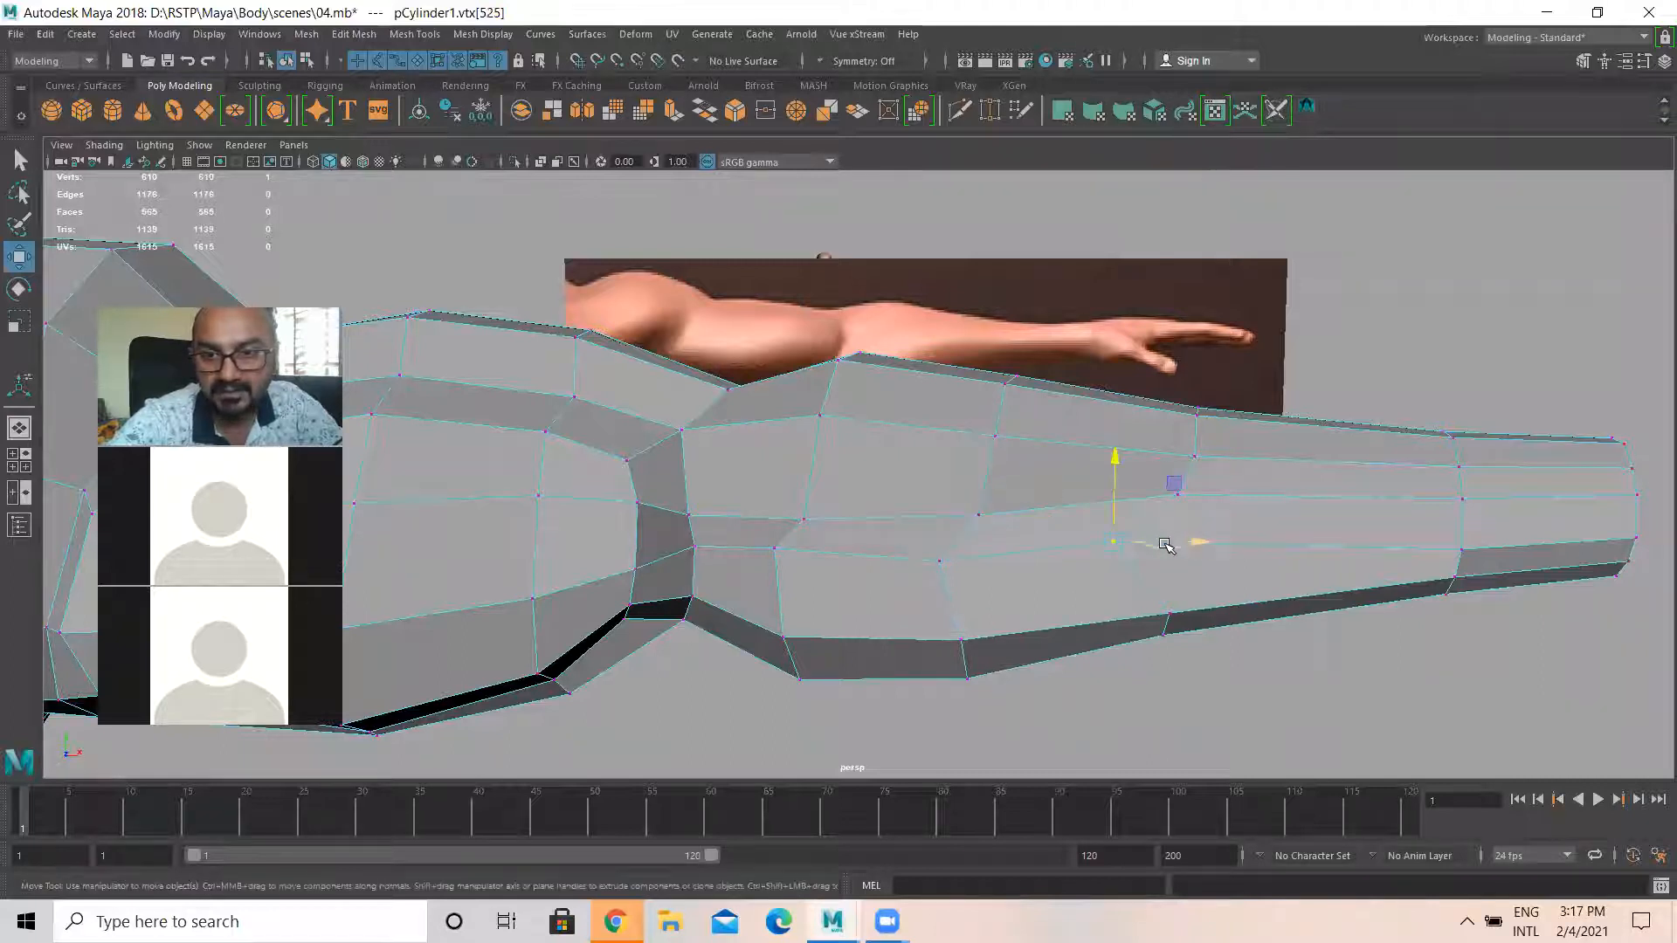
# Adjust the vertex on the upper front of the forearm near the elbow
pyautogui.keyDown('alt'); pyautogui.moveTo(1170, 545); pyautogui.dragTo(978, 568); pyautogui.keyUp('alt')
pyautogui.keyDown('alt'); pyautogui.moveTo(1113, 570); pyautogui.dragTo(1117, 572); pyautogui.keyUp('alt')
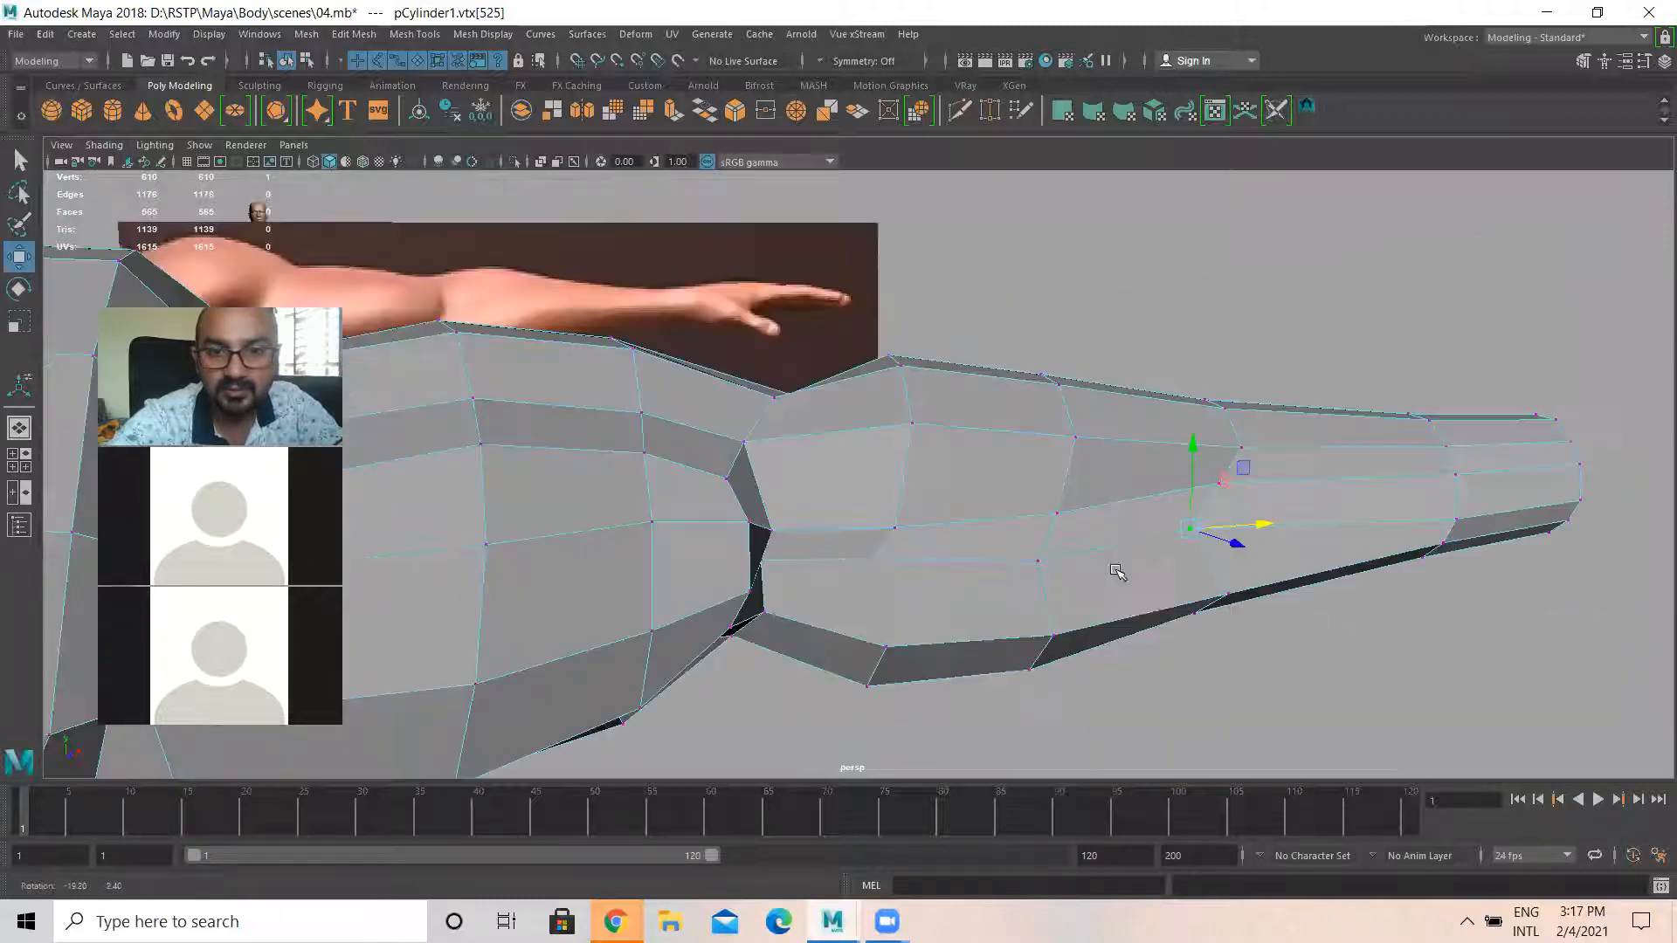
pyautogui.keyDown('alt'); pyautogui.moveTo(847, 547); pyautogui.dragTo(875, 528); pyautogui.keyUp('alt')
pyautogui.click(884, 361)
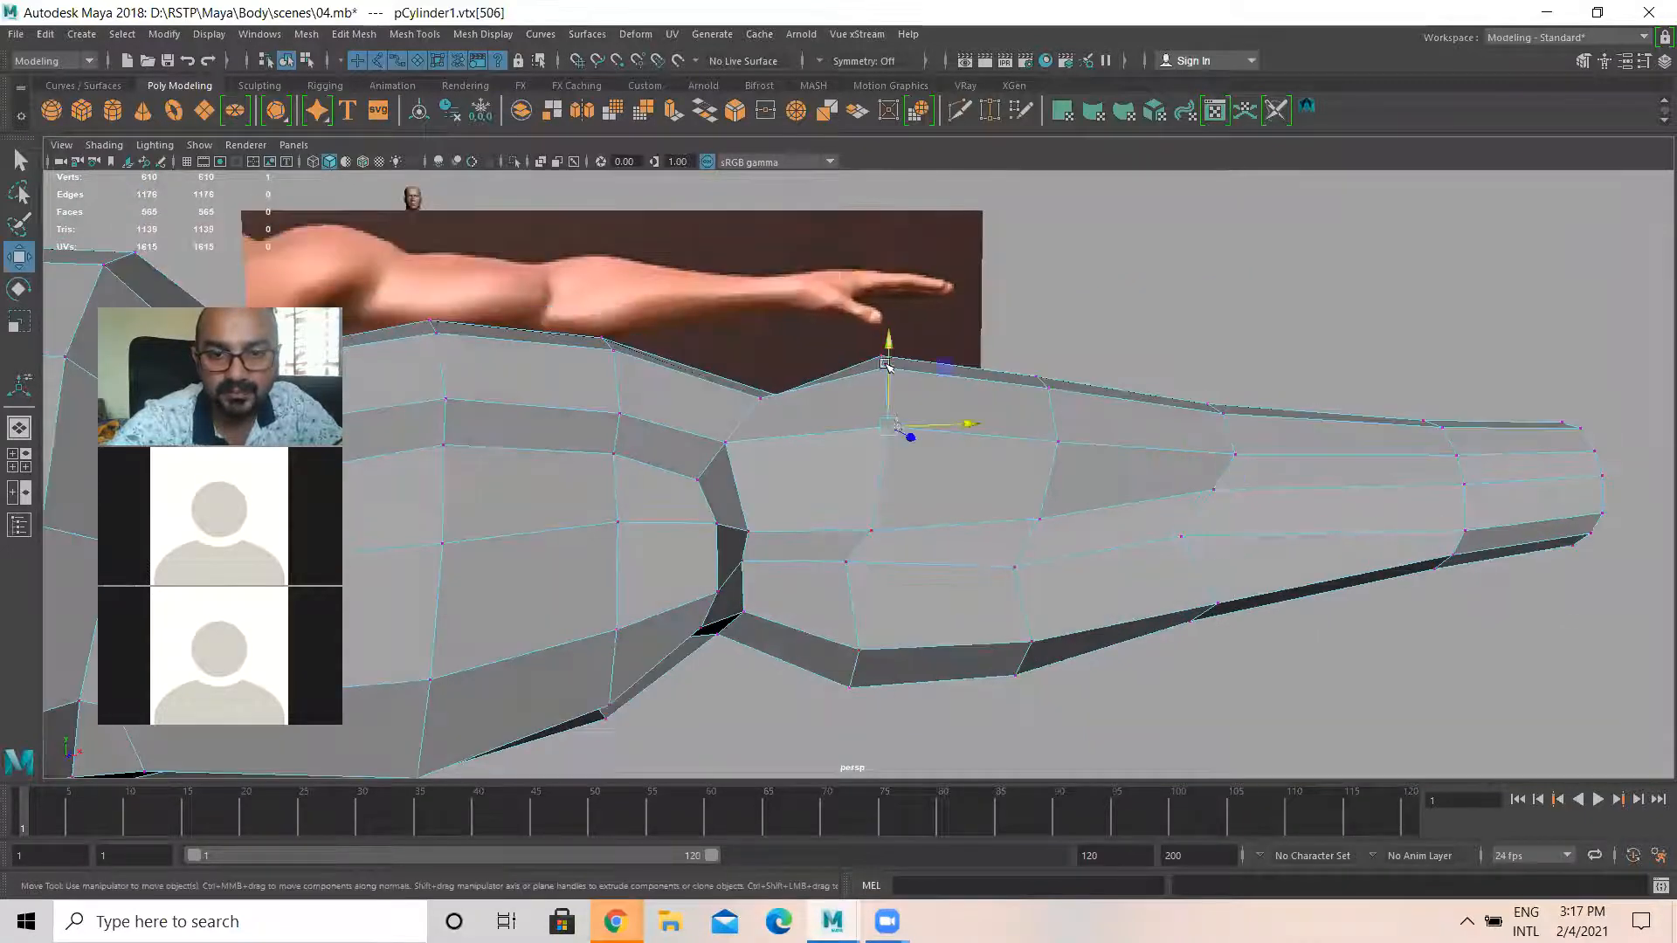
pyautogui.keyDown('alt'); pyautogui.moveTo(886, 377); pyautogui.dragTo(919, 441); pyautogui.keyUp('alt')
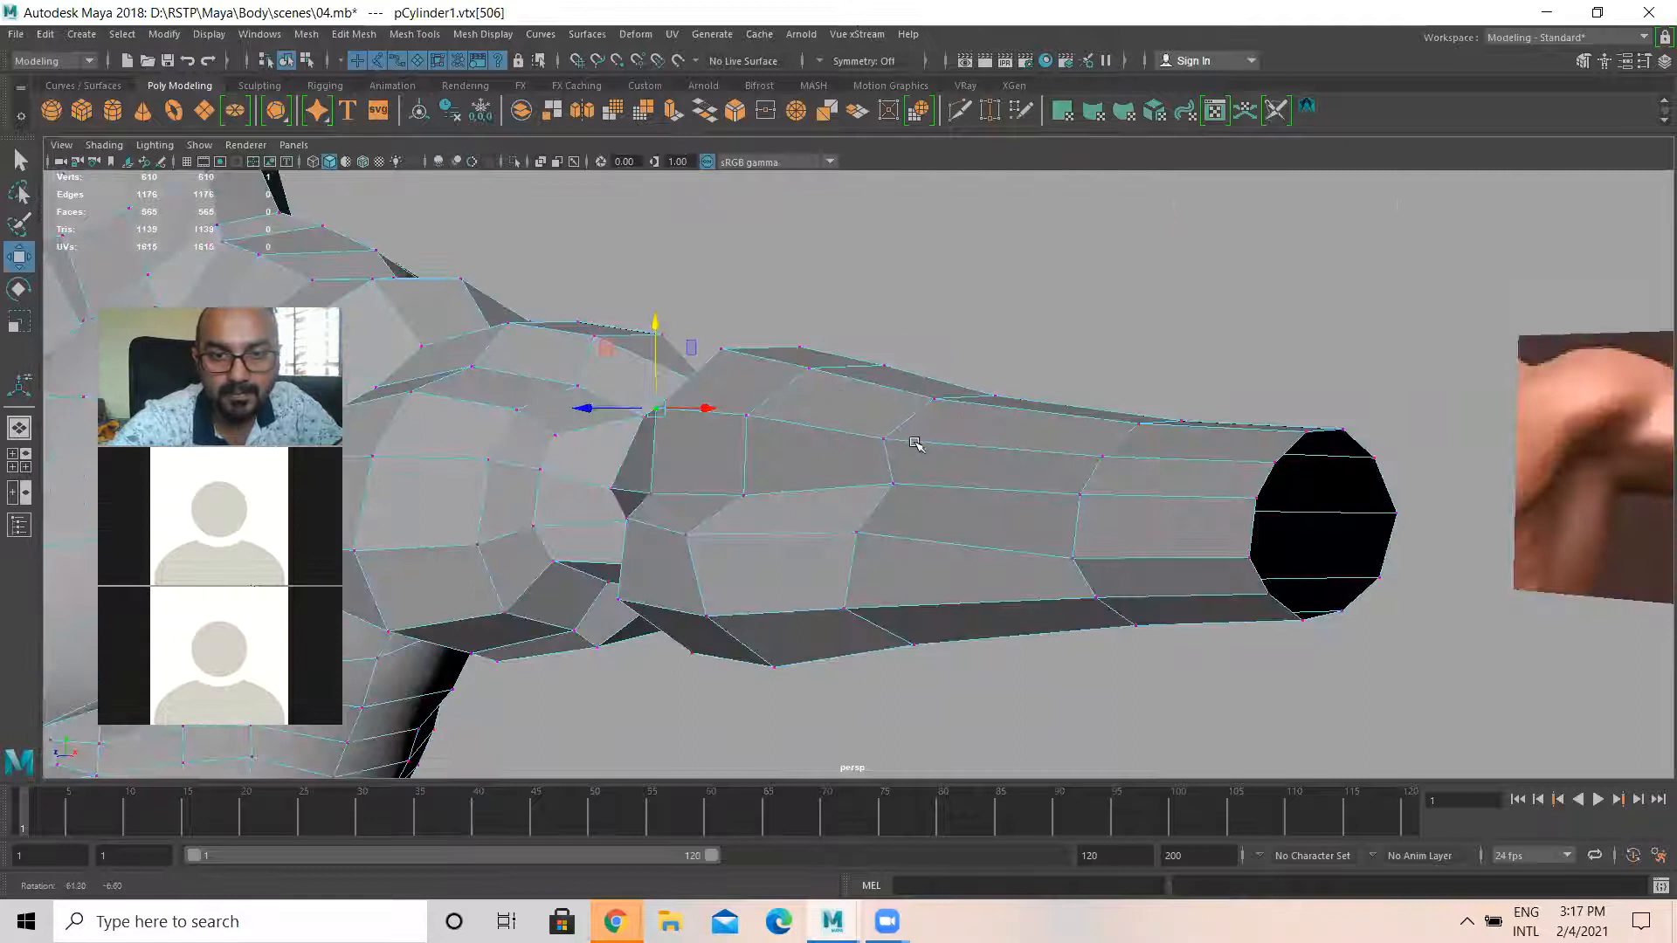
# Return to object mode with smooth preview, deselect the body and compare the whole arm with the reference image
pyautogui.moveTo(924, 422); pyautogui.dragTo(1028, 399, button='right')
pyautogui.moveTo(950, 459); pyautogui.dragTo(1029, 379, button='right')
pyautogui.press('3')
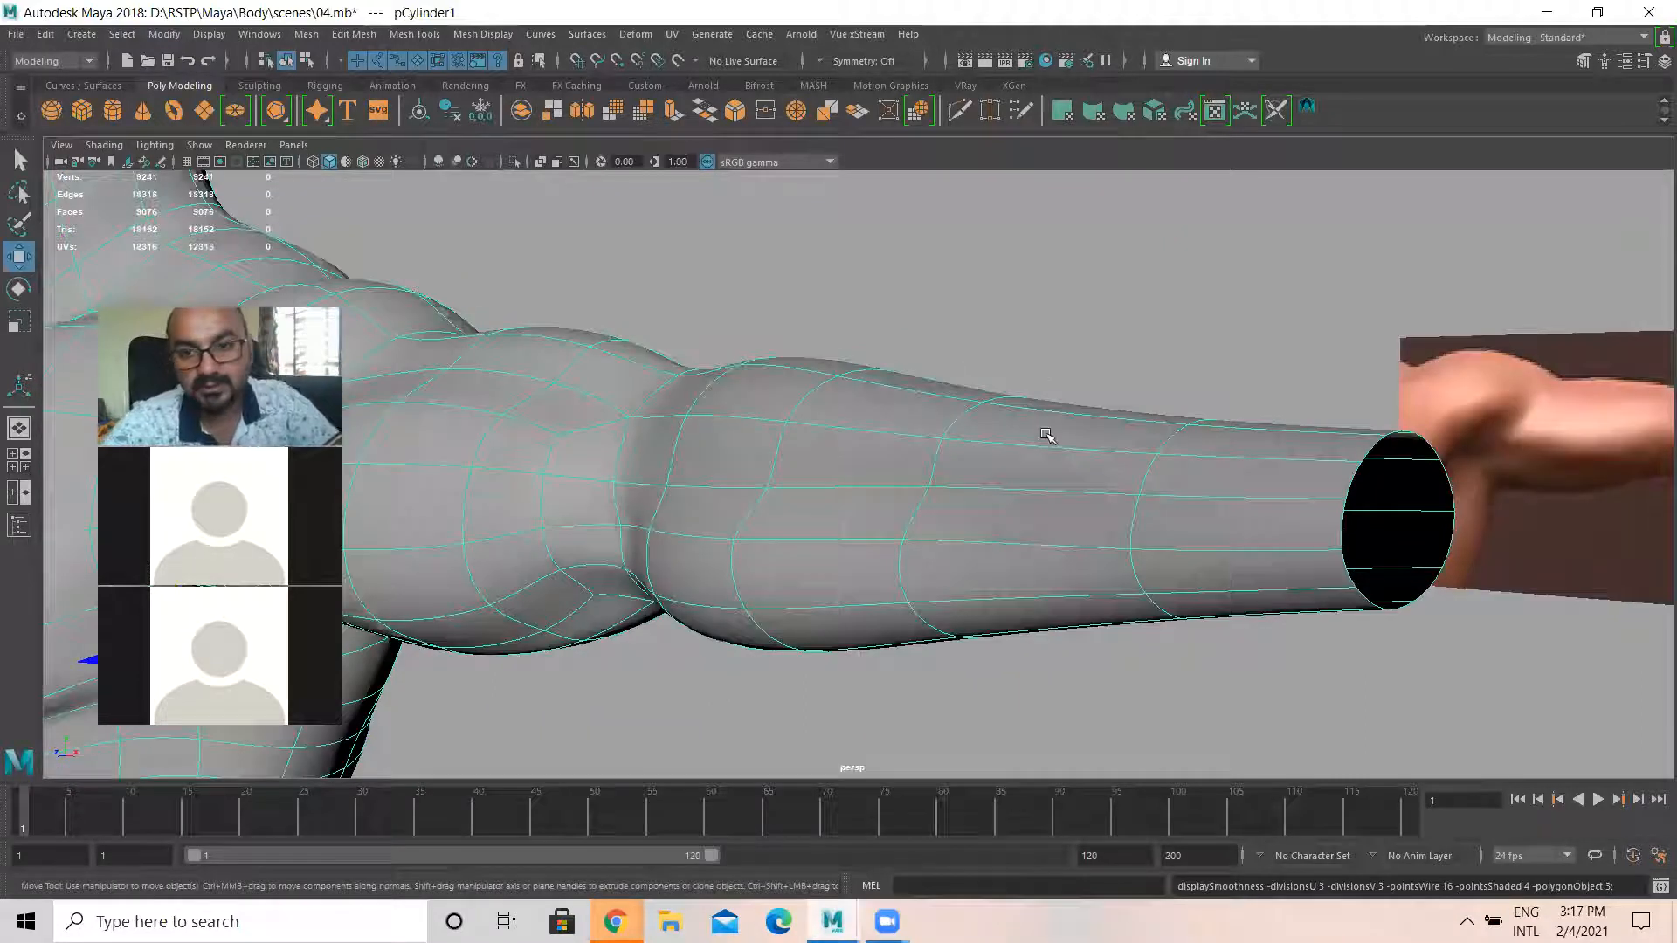
pyautogui.click(1118, 448)
pyautogui.keyDown('alt'); pyautogui.moveTo(887, 498); pyautogui.dragTo(749, 532, button='right'); pyautogui.keyUp('alt')
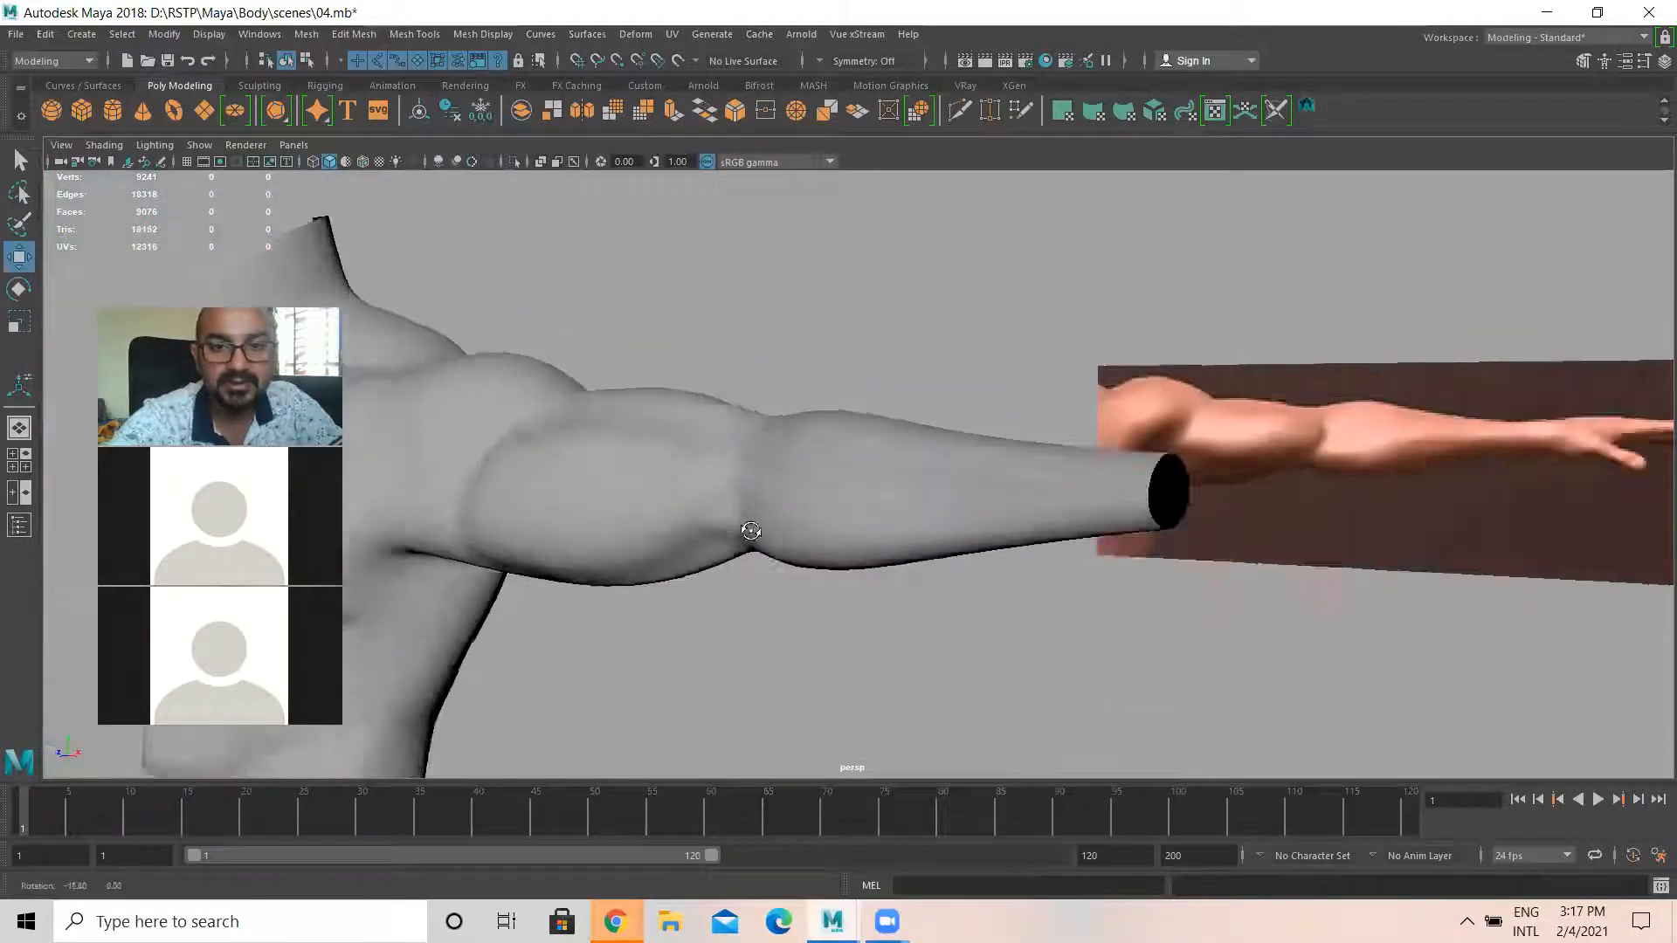
pyautogui.keyDown('alt'); pyautogui.moveTo(749, 532); pyautogui.dragTo(1183, 562); pyautogui.keyUp('alt')
pyautogui.keyDown('alt'); pyautogui.moveTo(1182, 562); pyautogui.dragTo(591, 539, button='right'); pyautogui.keyUp('alt')
pyautogui.keyDown('alt'); pyautogui.moveTo(591, 539); pyautogui.dragTo(1129, 452, button='middle'); pyautogui.keyUp('alt')
pyautogui.keyDown('alt'); pyautogui.moveTo(1128, 452); pyautogui.dragTo(1036, 483); pyautogui.keyUp('alt')
# Turn off the body's smooth preview and reposition vertices on the back of the shoulder where it meets the torso
pyautogui.click(838, 498)
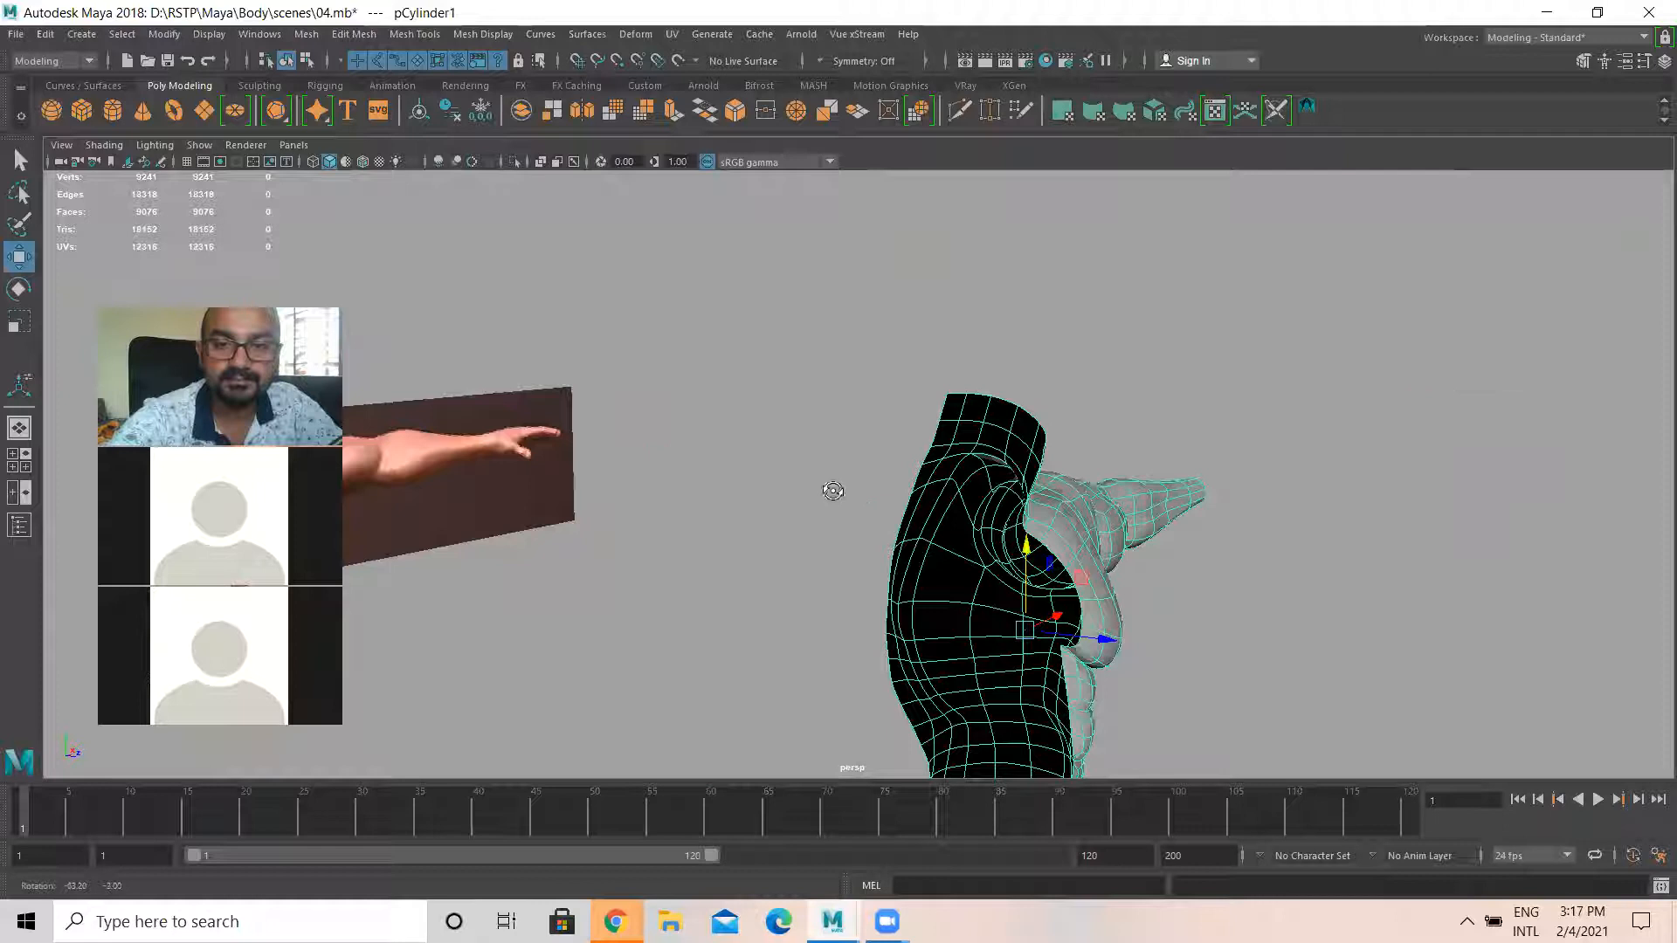
pyautogui.keyDown('alt'); pyautogui.moveTo(834, 491); pyautogui.dragTo(570, 498); pyautogui.keyUp('alt')
pyautogui.keyDown('alt'); pyautogui.moveTo(1089, 476); pyautogui.dragTo(974, 441); pyautogui.keyUp('alt')
pyautogui.press('1')
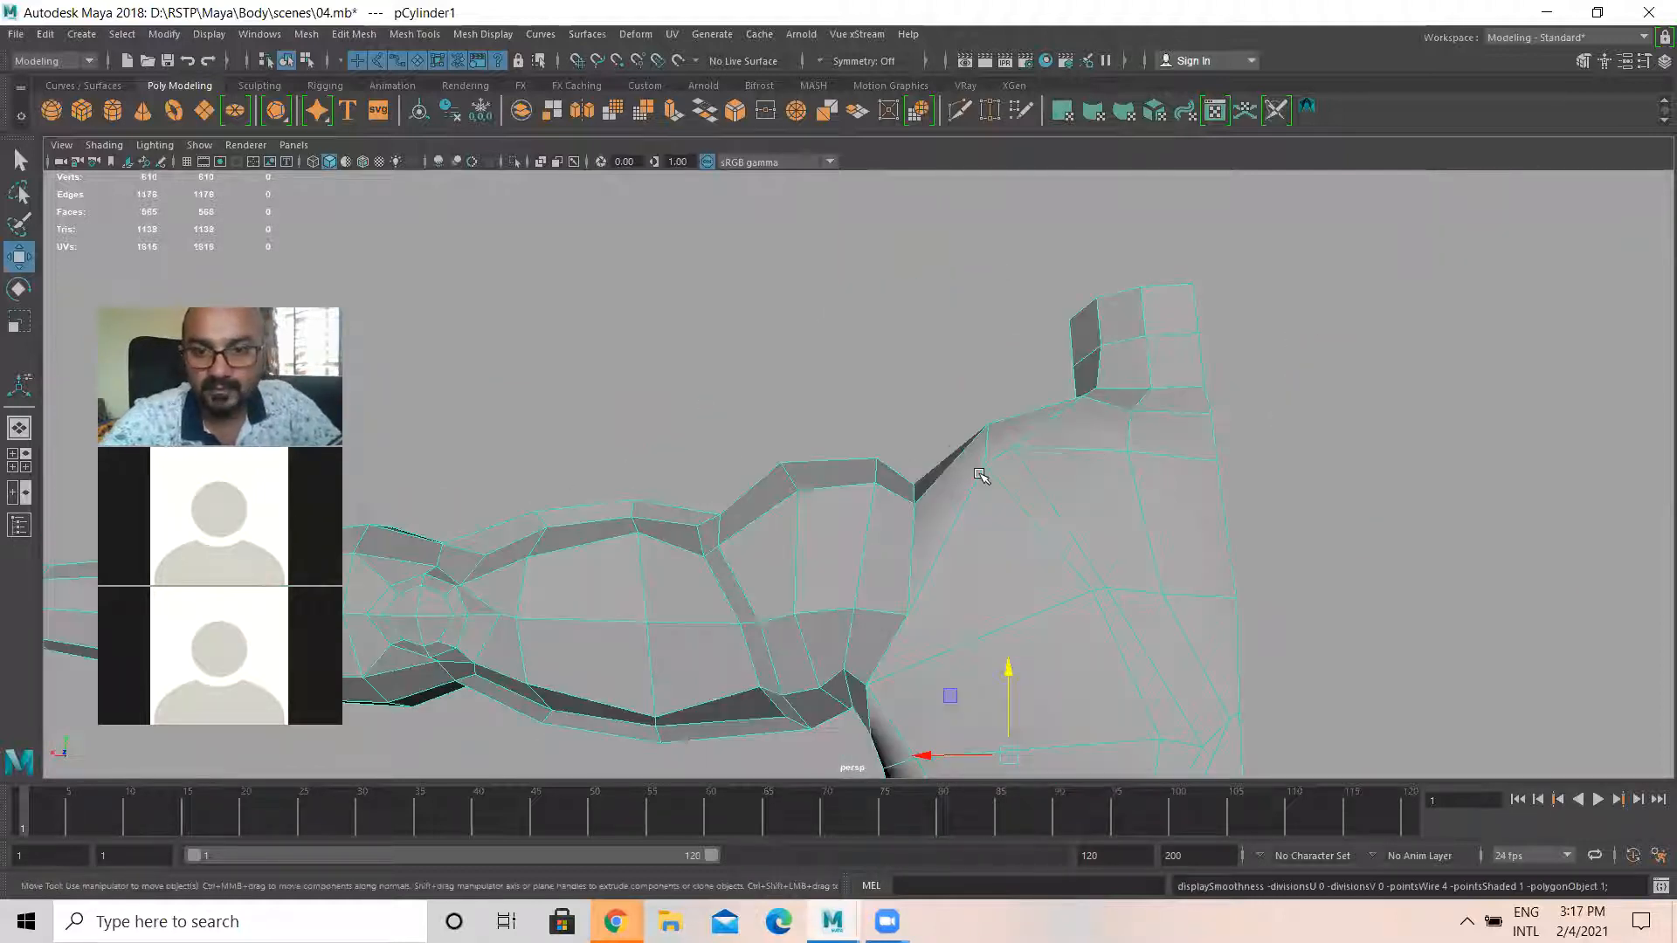
pyautogui.moveTo(938, 472); pyautogui.dragTo(859, 424, button='right')
pyautogui.click(956, 469)
pyautogui.moveTo(967, 422); pyautogui.dragTo(958, 389)
pyautogui.click(875, 587)
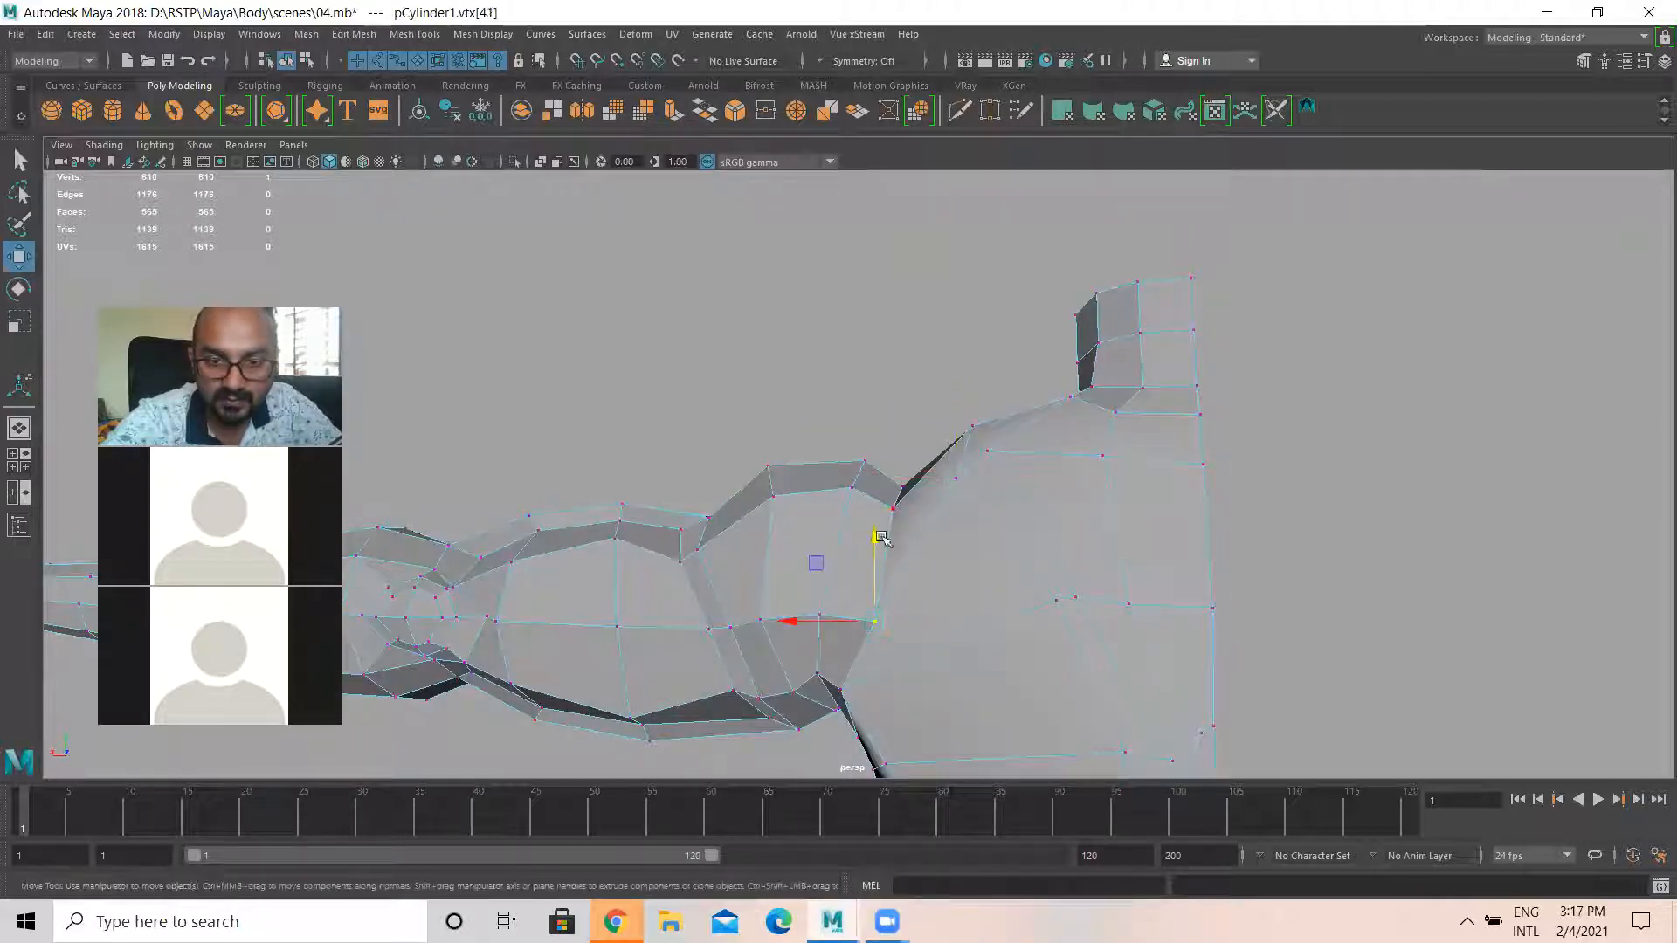
pyautogui.click(819, 614)
pyautogui.moveTo(820, 548)
pyautogui.mouseDown()
pyautogui.moveTo(821, 524)
pyautogui.moveTo(821, 545)
pyautogui.mouseUp()
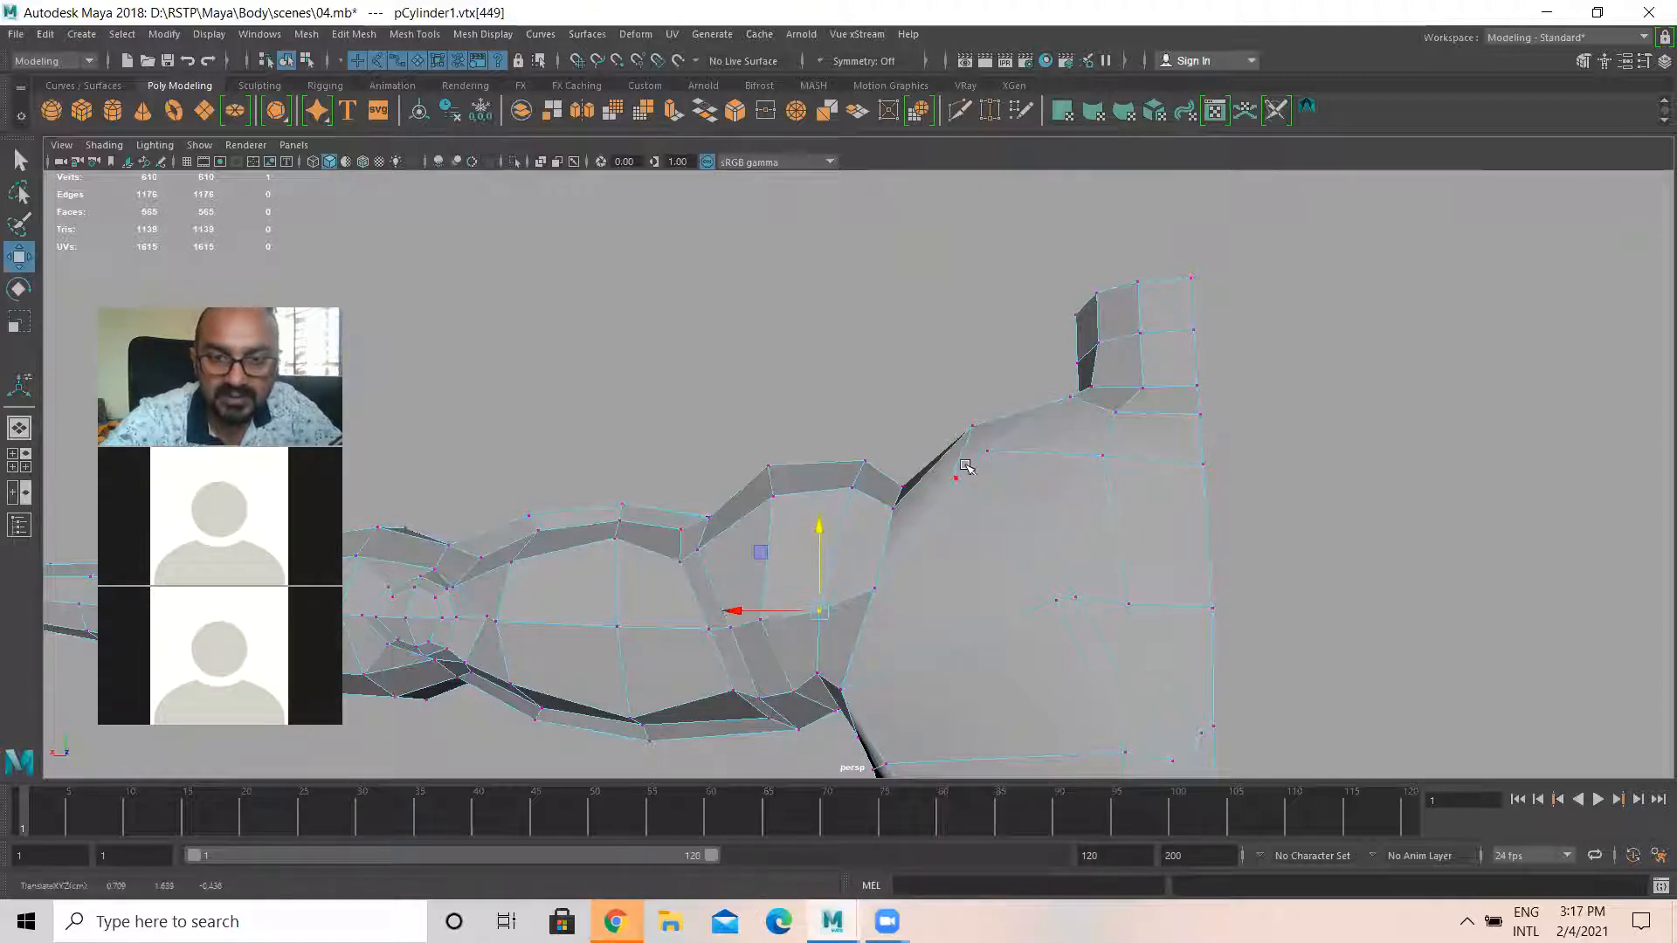
# Reposition vertices on the back of the shoulder and across the upper chest and collarbone area of the body
pyautogui.click(987, 453)
pyautogui.moveTo(973, 453); pyautogui.dragTo(930, 454)
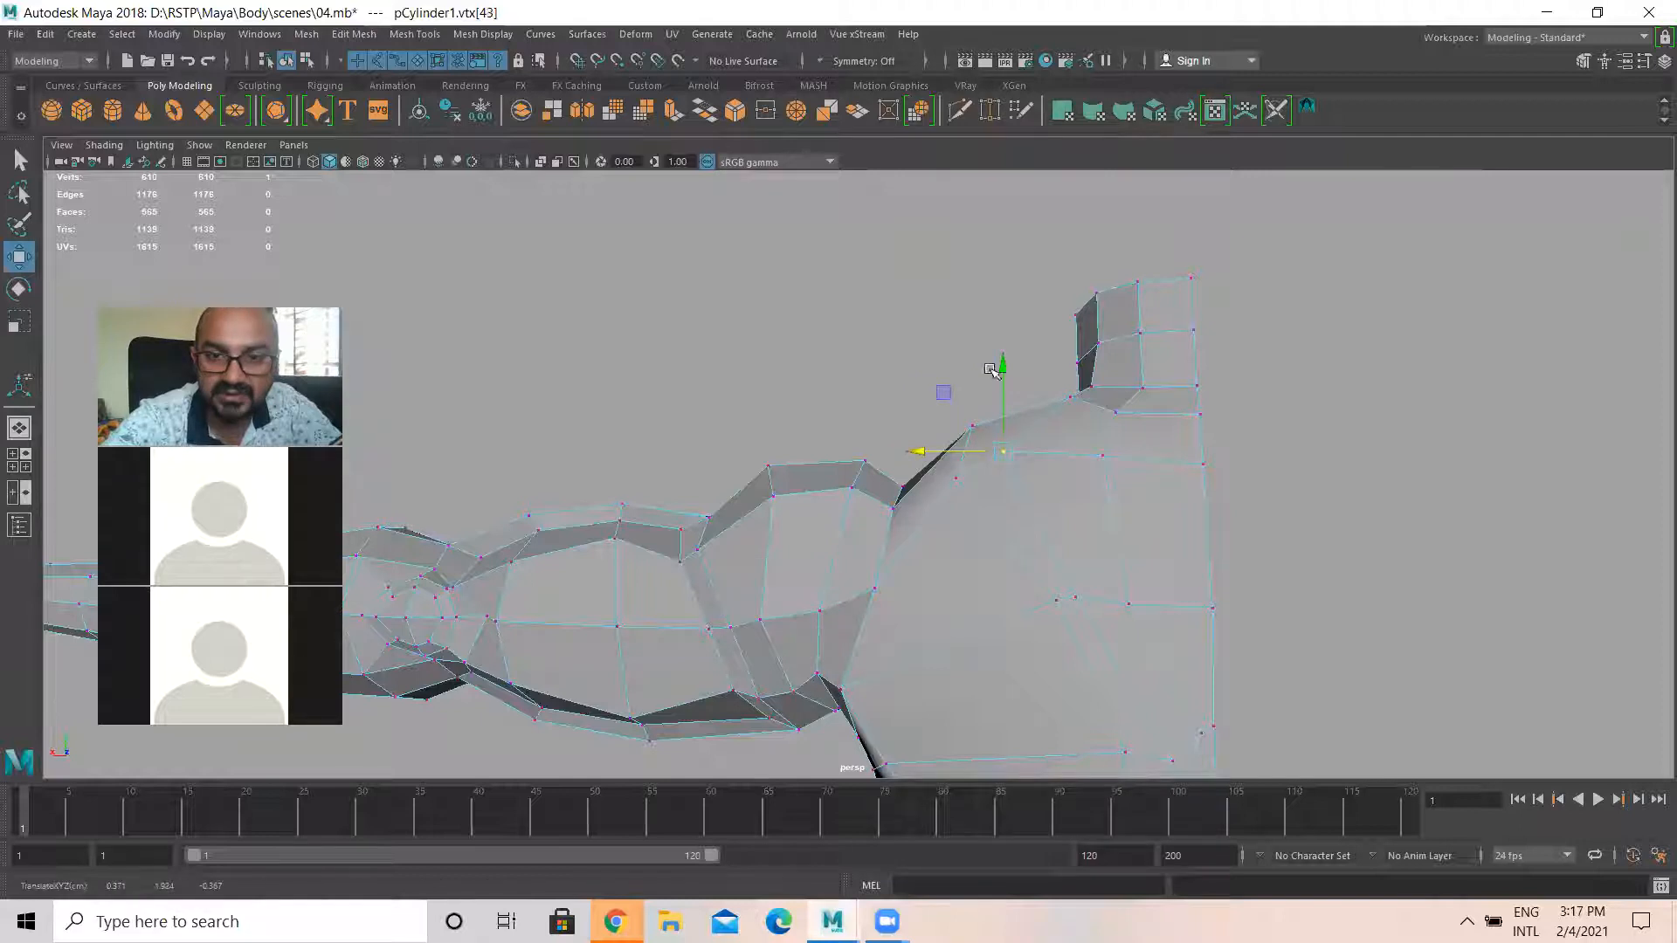
pyautogui.keyDown('alt'); pyautogui.moveTo(1004, 381); pyautogui.dragTo(1133, 508); pyautogui.keyUp('alt')
pyautogui.keyDown('alt'); pyautogui.moveTo(990, 486); pyautogui.dragTo(741, 407); pyautogui.keyUp('alt')
pyautogui.click(667, 387)
pyautogui.moveTo(638, 348)
pyautogui.keyDown('alt'); pyautogui.mouseDown()
pyautogui.moveTo(666, 385)
pyautogui.moveTo(660, 353)
pyautogui.mouseUp(); pyautogui.keyUp('alt')
pyautogui.click(655, 424)
pyautogui.click(727, 439)
pyautogui.moveTo(766, 441); pyautogui.dragTo(785, 442)
pyautogui.moveTo(745, 365); pyautogui.dragTo(690, 392)
pyautogui.moveTo(685, 391); pyautogui.dragTo(710, 466)
pyautogui.moveTo(746, 390); pyautogui.dragTo(743, 382)
# Switch to edge editing and raise two adjacent edges on the upper outer chest where it meets the shoulder
pyautogui.keyDown('alt'); pyautogui.moveTo(737, 547); pyautogui.dragTo(685, 622); pyautogui.keyUp('alt')
pyautogui.moveTo(700, 424); pyautogui.dragTo(703, 362, button='right')
pyautogui.click(705, 451)
pyautogui.keyDown('alt'); pyautogui.moveTo(793, 486); pyautogui.dragTo(808, 529); pyautogui.keyUp('alt')
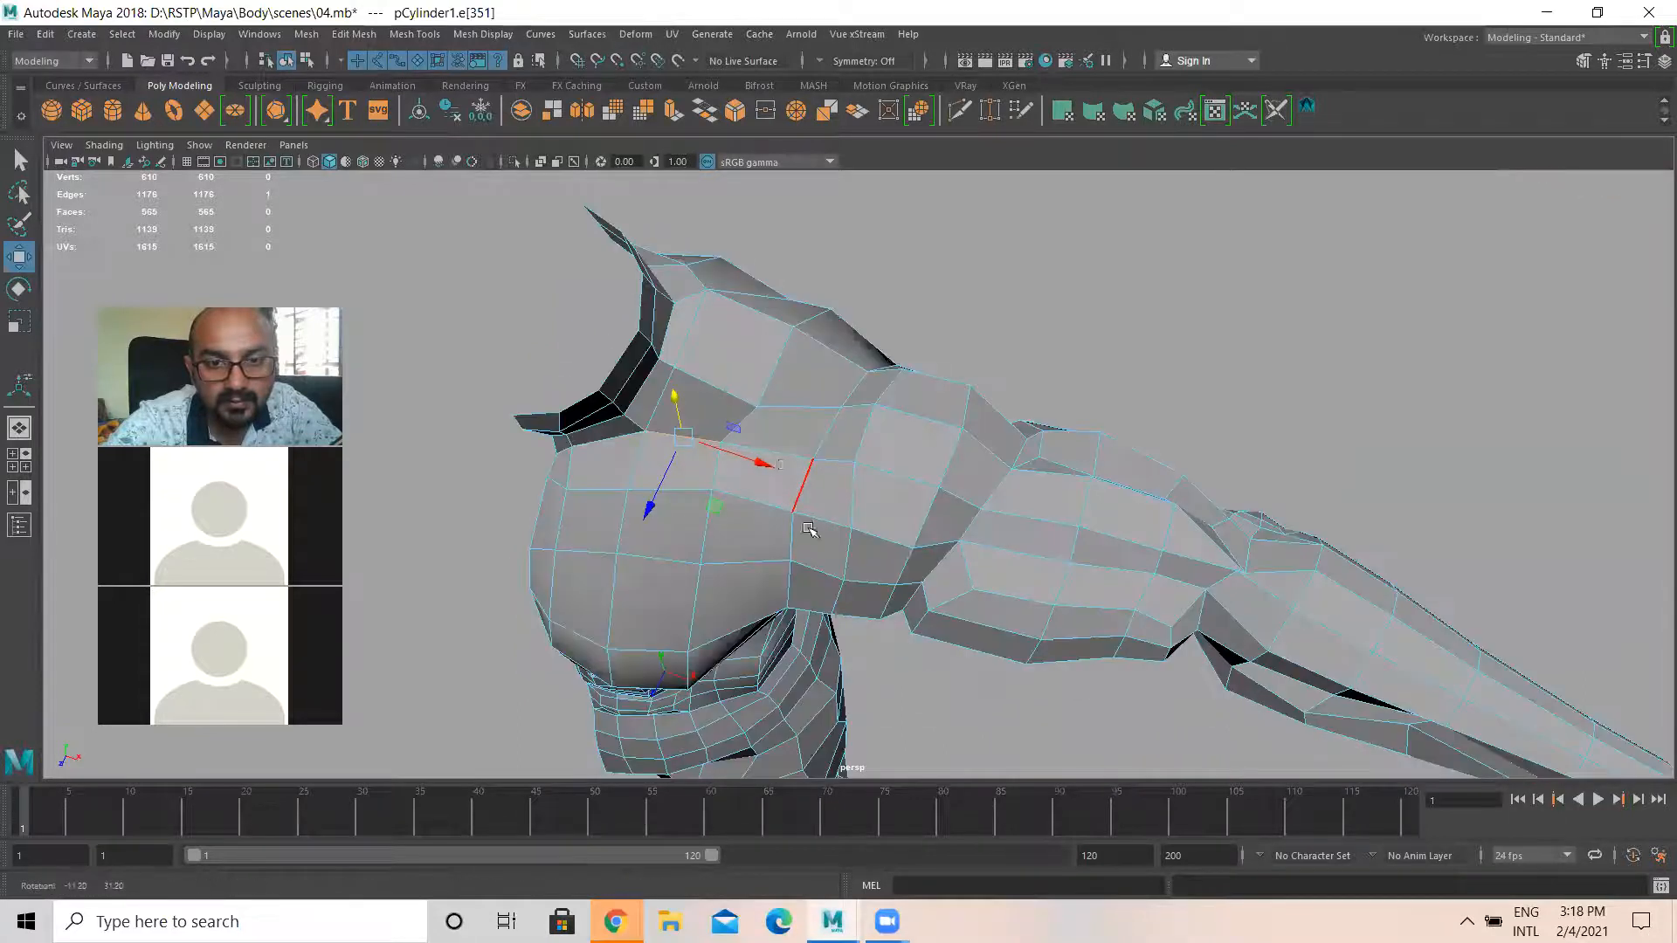
pyautogui.keyDown('shift'); pyautogui.click(761, 452); pyautogui.keyUp('shift')
pyautogui.moveTo(697, 512); pyautogui.dragTo(703, 498)
# Shift the vertical edges on the front of the deltoid sideways to even out the shoulder's edge flow
pyautogui.keyDown('alt'); pyautogui.moveTo(594, 500); pyautogui.dragTo(517, 475); pyautogui.keyUp('alt')
pyautogui.keyDown('alt'); pyautogui.moveTo(747, 401); pyautogui.dragTo(994, 478); pyautogui.keyUp('alt')
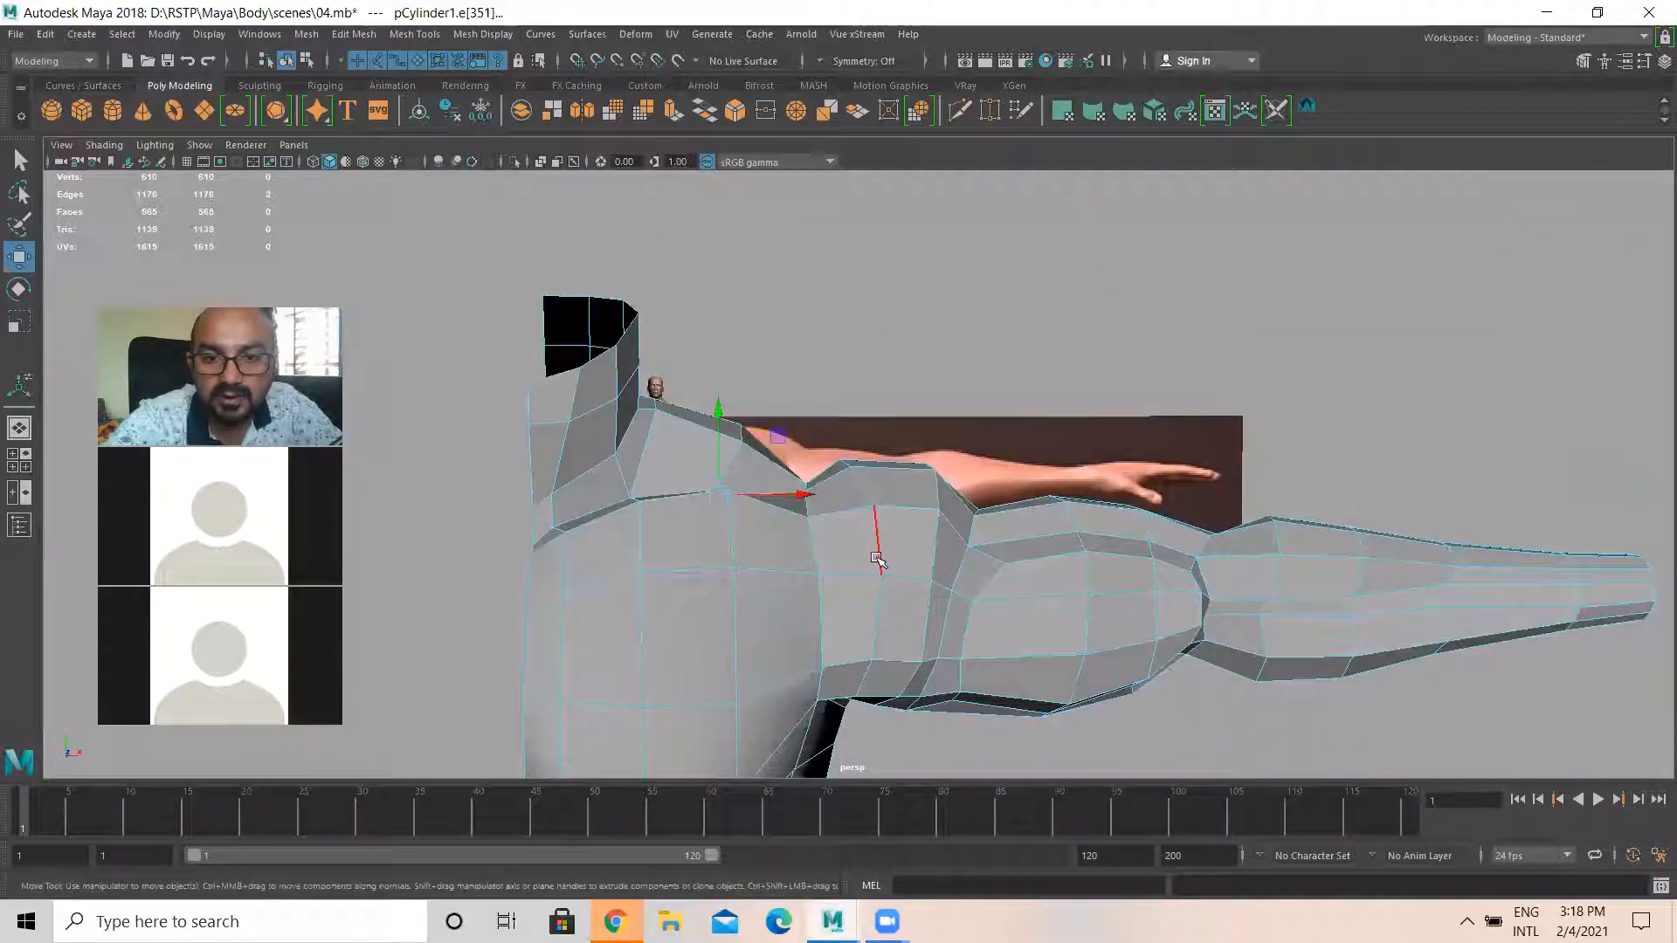
pyautogui.click(872, 603)
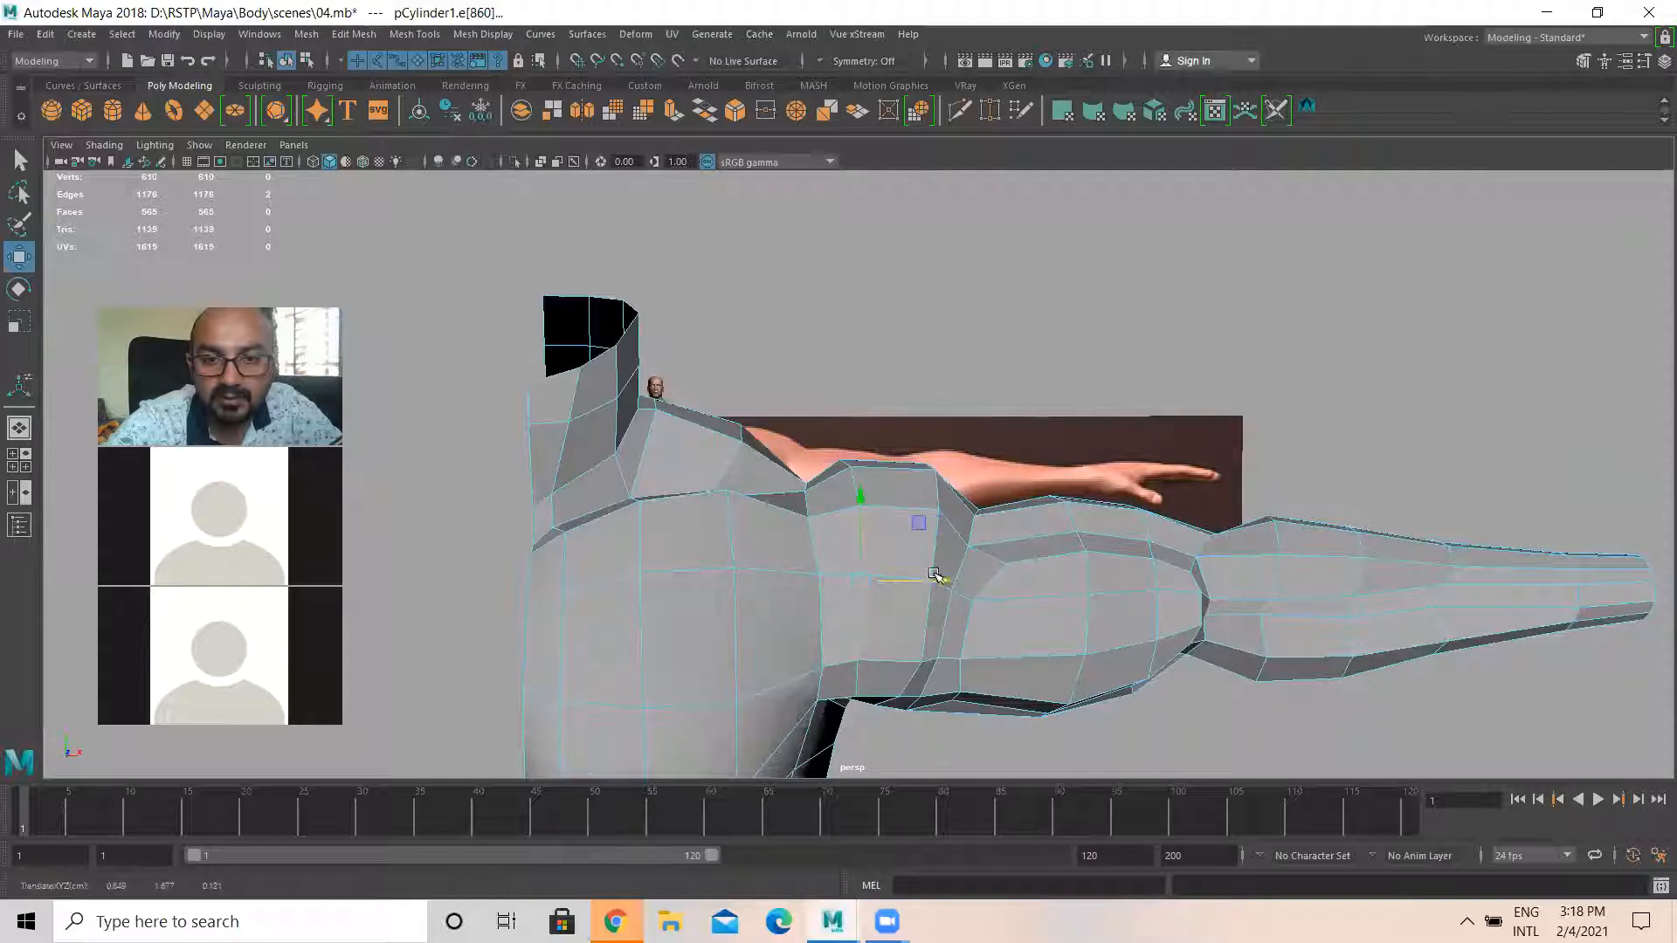
pyautogui.click(929, 619)
# Switch to vertex editing and adjust individual vertices on the front of the deltoid
pyautogui.keyDown('alt'); pyautogui.moveTo(994, 582); pyautogui.dragTo(887, 487); pyautogui.keyUp('alt')
pyautogui.moveTo(882, 441); pyautogui.dragTo(812, 443, button='right')
pyautogui.click(897, 462)
pyautogui.moveTo(982, 461); pyautogui.dragTo(967, 462)
pyautogui.click(846, 451)
pyautogui.moveTo(843, 383); pyautogui.dragTo(843, 373)
# Viewing the arm from below, push in the front biceps vertices near the elbow and near the shoulder
pyautogui.keyDown('alt'); pyautogui.moveTo(1033, 496); pyautogui.dragTo(1119, 449); pyautogui.keyUp('alt')
pyautogui.keyDown('alt'); pyautogui.moveTo(998, 535); pyautogui.dragTo(857, 527, button='middle'); pyautogui.keyUp('alt')
pyautogui.scroll(3, 857, 528)
pyautogui.keyDown('alt'); pyautogui.moveTo(992, 488); pyautogui.dragTo(1178, 444, button='middle'); pyautogui.keyUp('alt')
pyautogui.scroll(2, 1179, 437)
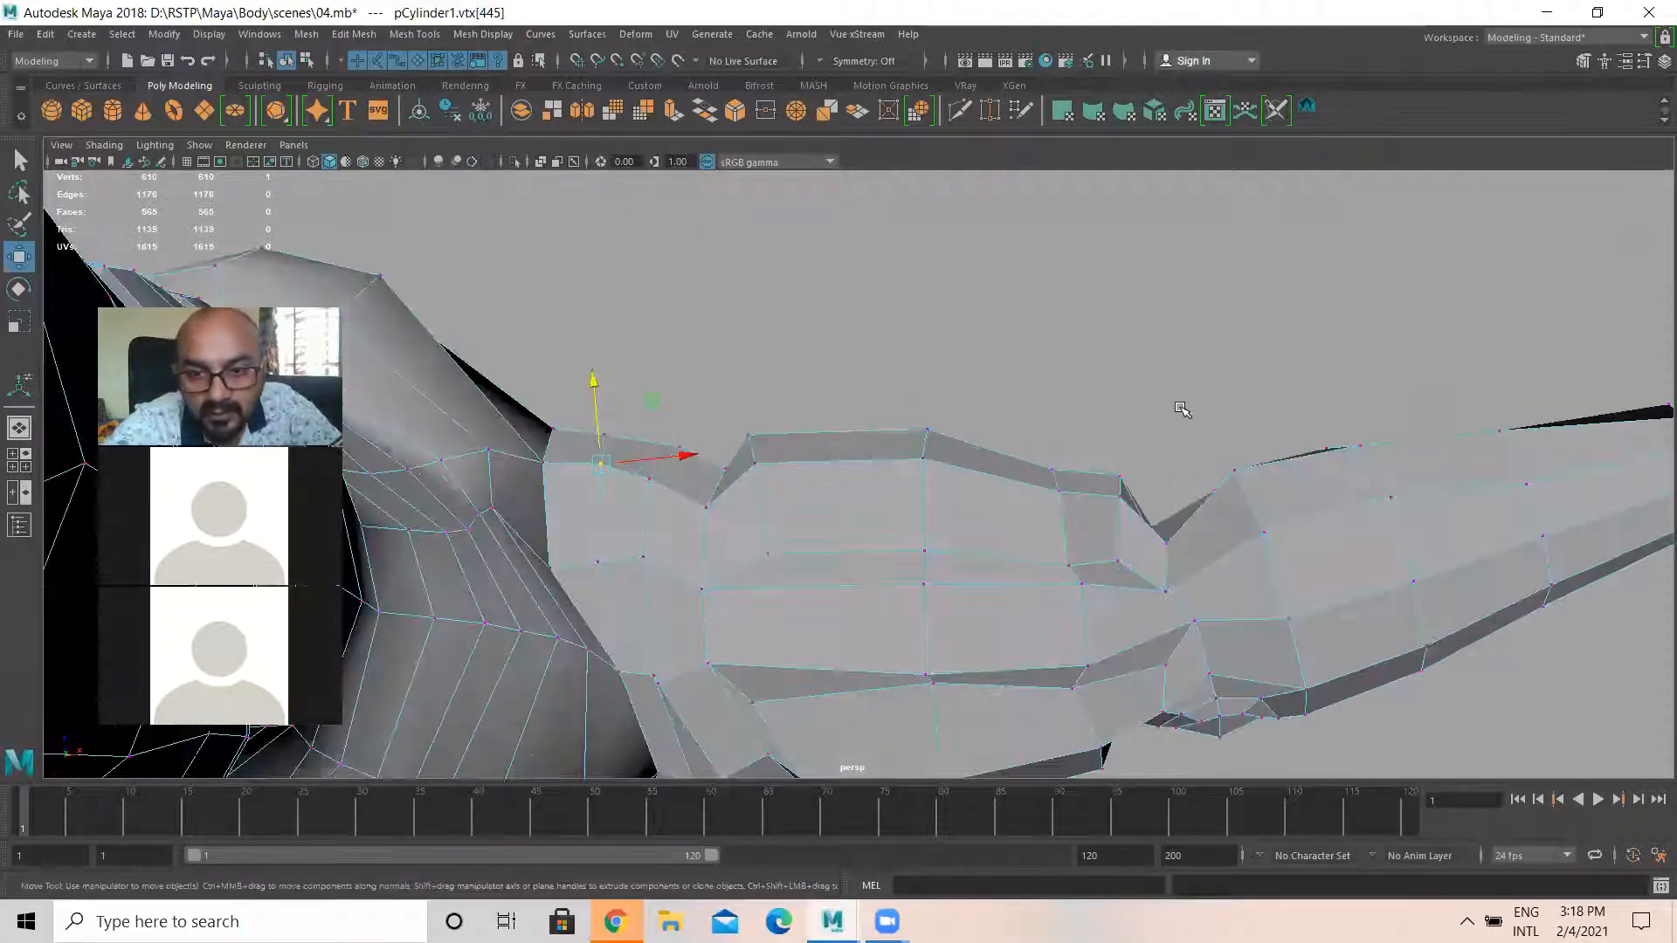
pyautogui.moveTo(1102, 525); pyautogui.dragTo(1136, 458)
pyautogui.moveTo(1107, 393); pyautogui.dragTo(1074, 511)
pyautogui.moveTo(721, 378); pyautogui.dragTo(734, 492)
pyautogui.moveTo(751, 367); pyautogui.dragTo(753, 386)
# Move the vertices at the elbow end of the triceps inward, then return the body to object mode
pyautogui.keyDown('alt'); pyautogui.moveTo(1300, 455); pyautogui.dragTo(890, 514, button='right'); pyautogui.keyUp('alt')
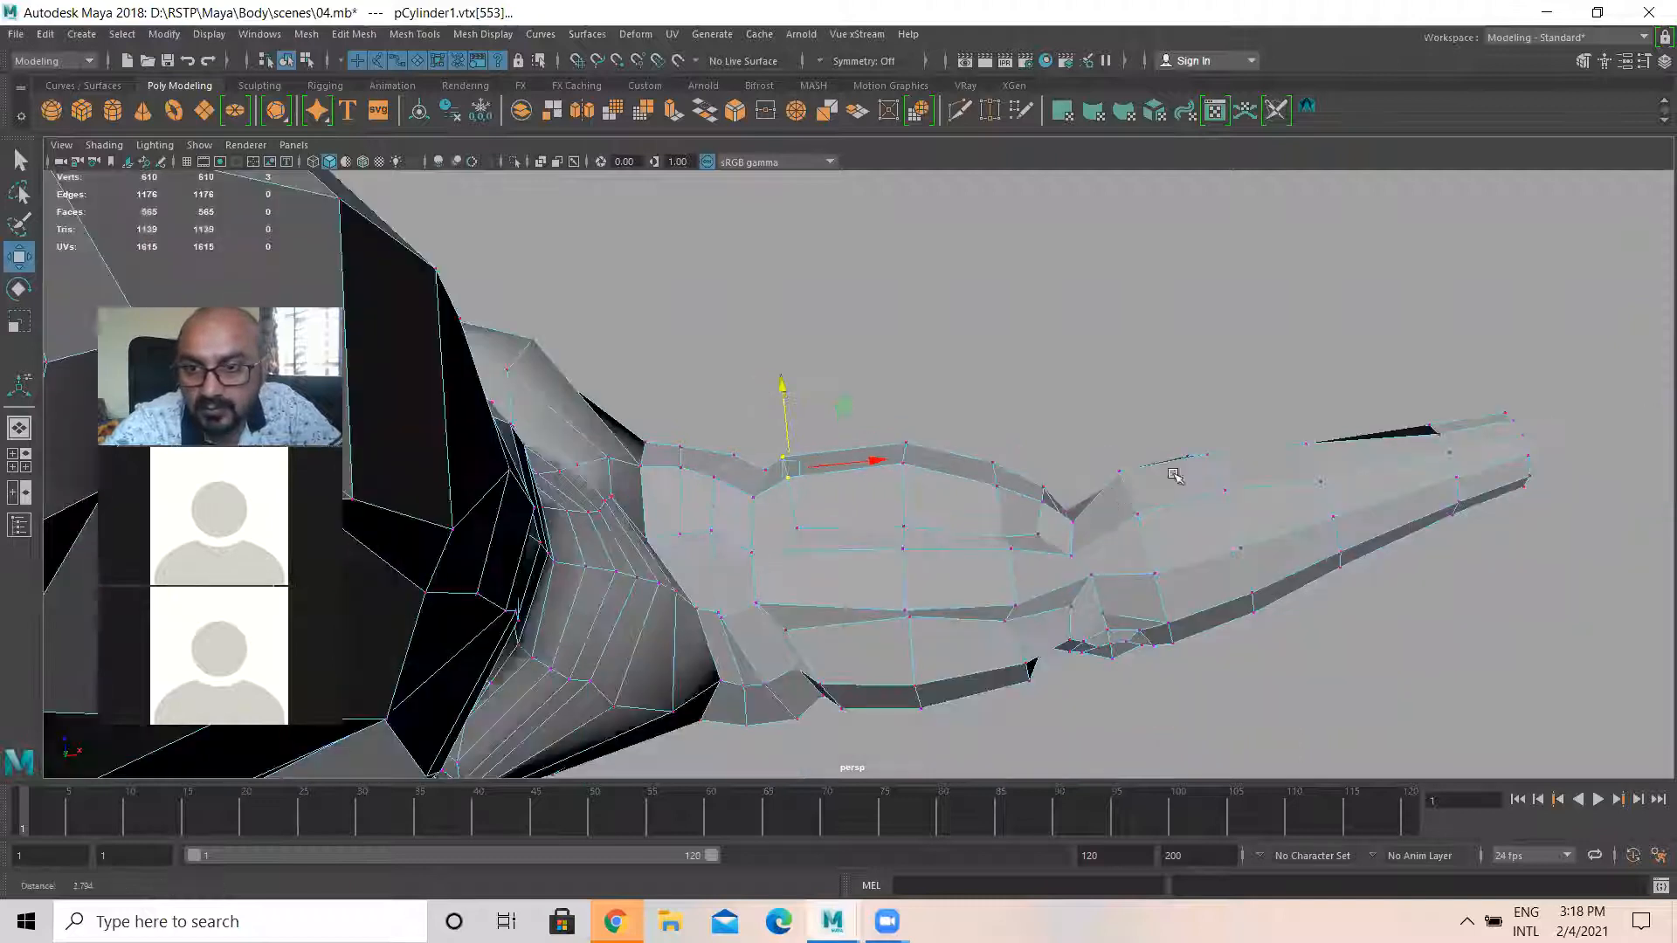
pyautogui.keyDown('alt'); pyautogui.moveTo(1167, 468); pyautogui.dragTo(815, 514, button='middle'); pyautogui.keyUp('alt')
pyautogui.keyDown('alt'); pyautogui.moveTo(816, 514); pyautogui.dragTo(1215, 536); pyautogui.keyUp('alt')
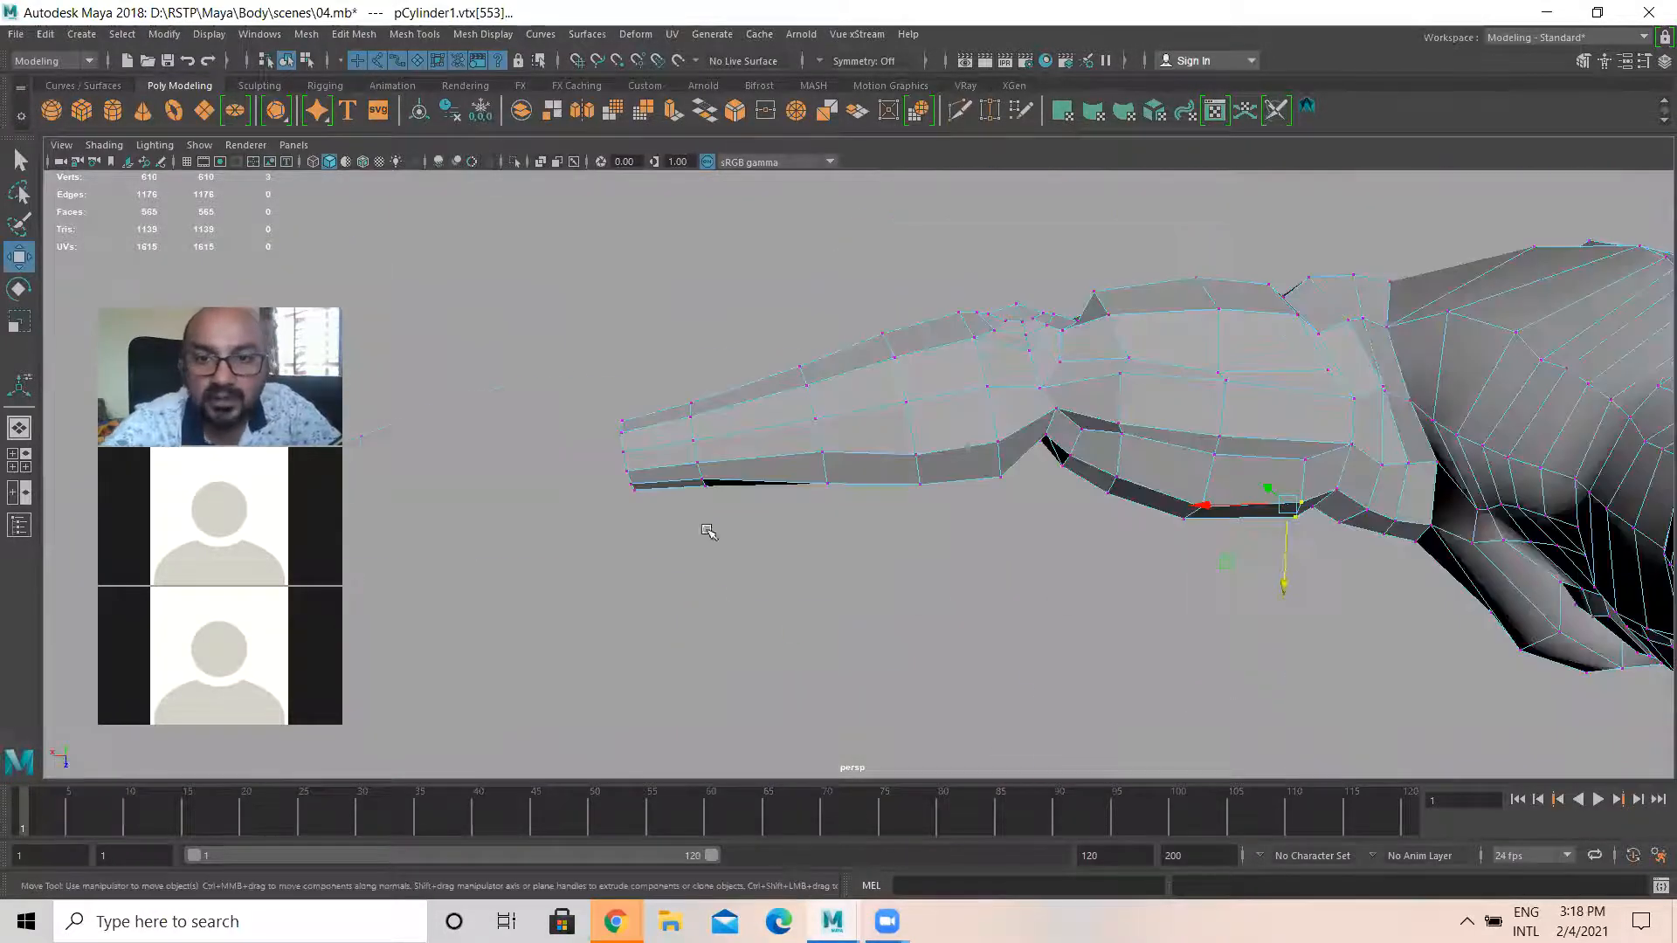
pyautogui.keyDown('alt'); pyautogui.moveTo(1145, 458); pyautogui.dragTo(707, 530, button='middle'); pyautogui.keyUp('alt')
pyautogui.keyDown('alt'); pyautogui.moveTo(707, 530); pyautogui.dragTo(876, 401, button='right'); pyautogui.keyUp('alt')
pyautogui.moveTo(580, 377); pyautogui.dragTo(561, 392)
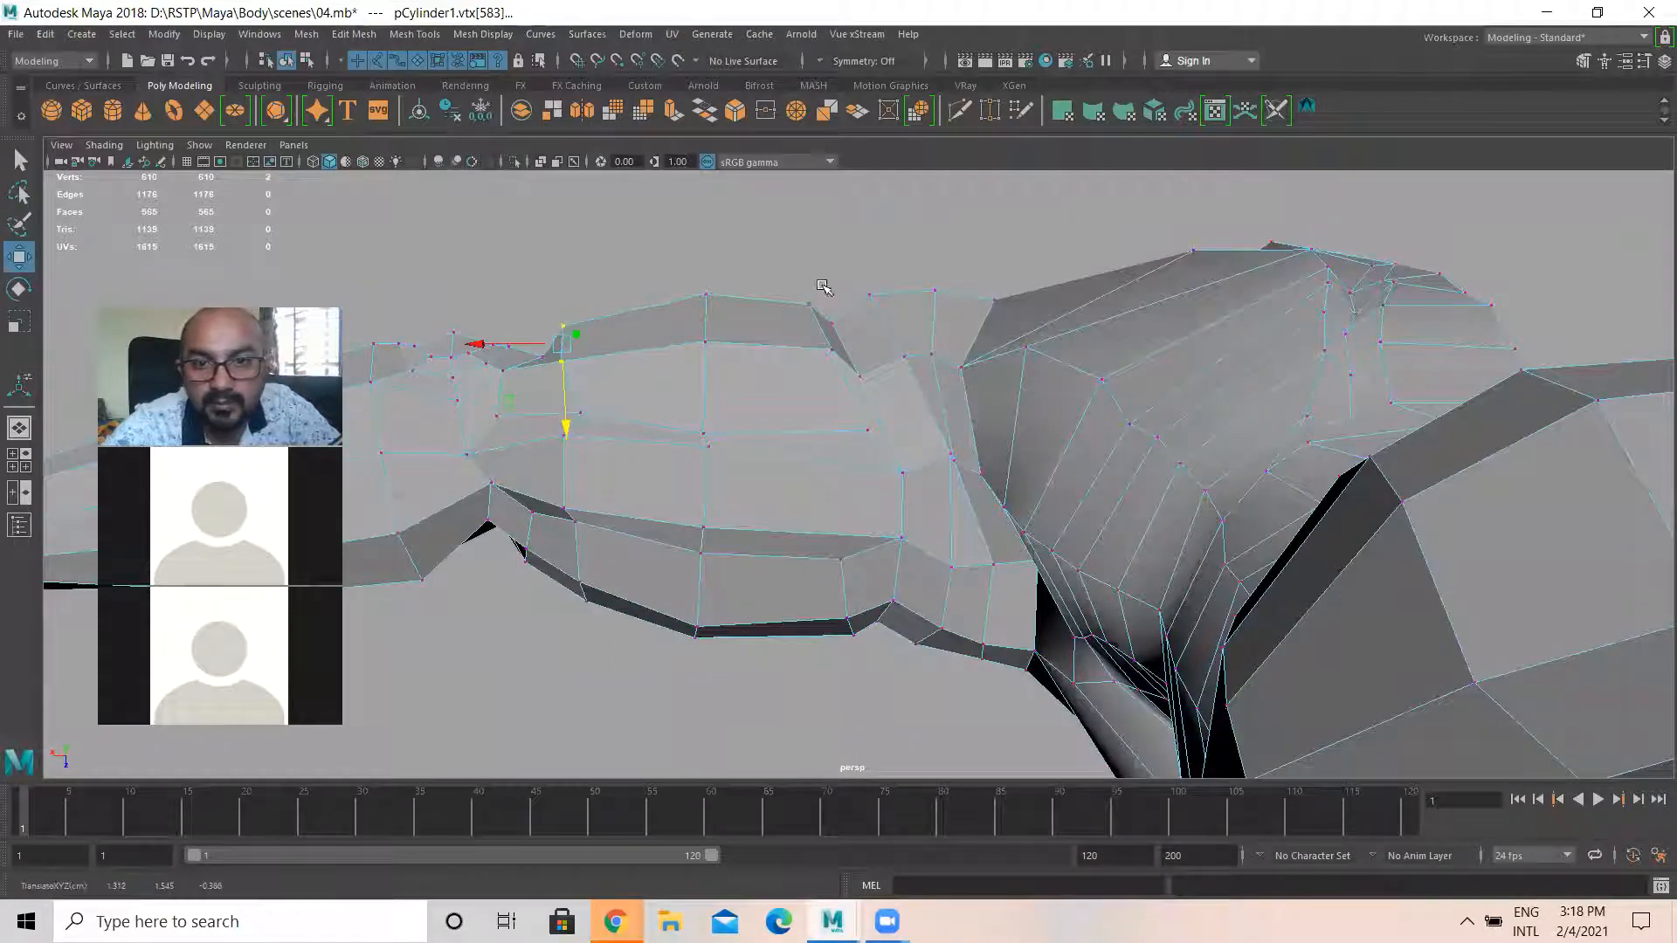
pyautogui.scroll(-3, 961, 515)
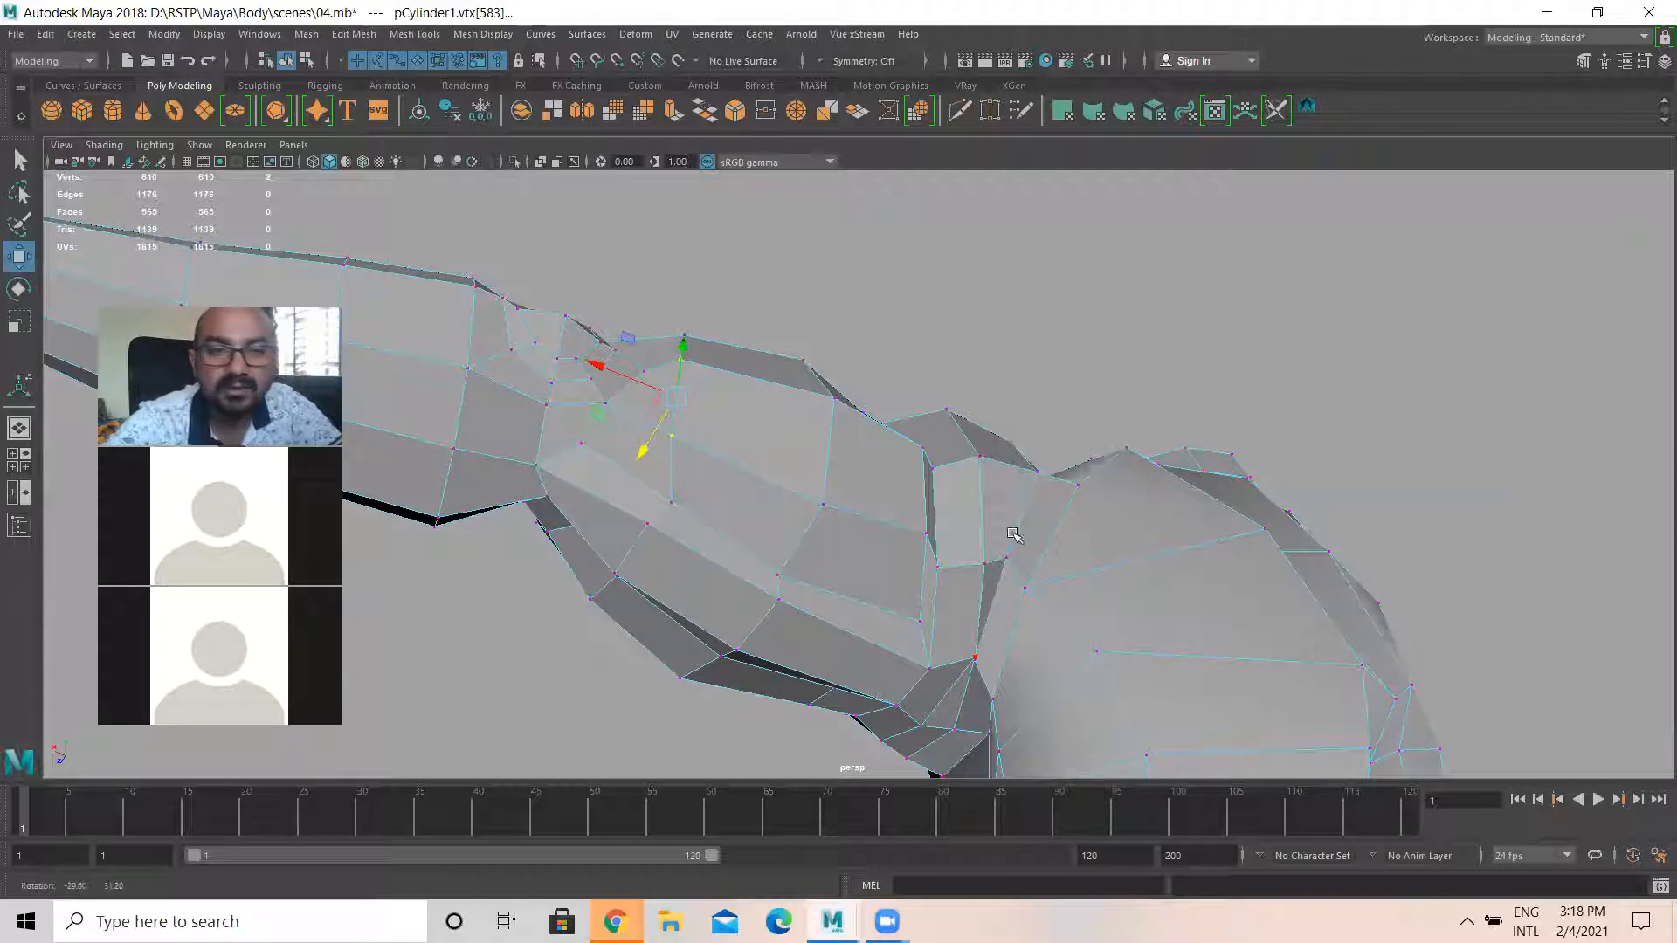
pyautogui.keyDown('alt'); pyautogui.moveTo(1011, 535); pyautogui.dragTo(524, 409); pyautogui.keyUp('alt')
pyautogui.keyDown('alt'); pyautogui.moveTo(671, 509); pyautogui.dragTo(671, 425); pyautogui.keyUp('alt')
pyautogui.moveTo(671, 425); pyautogui.dragTo(758, 384, button='right')
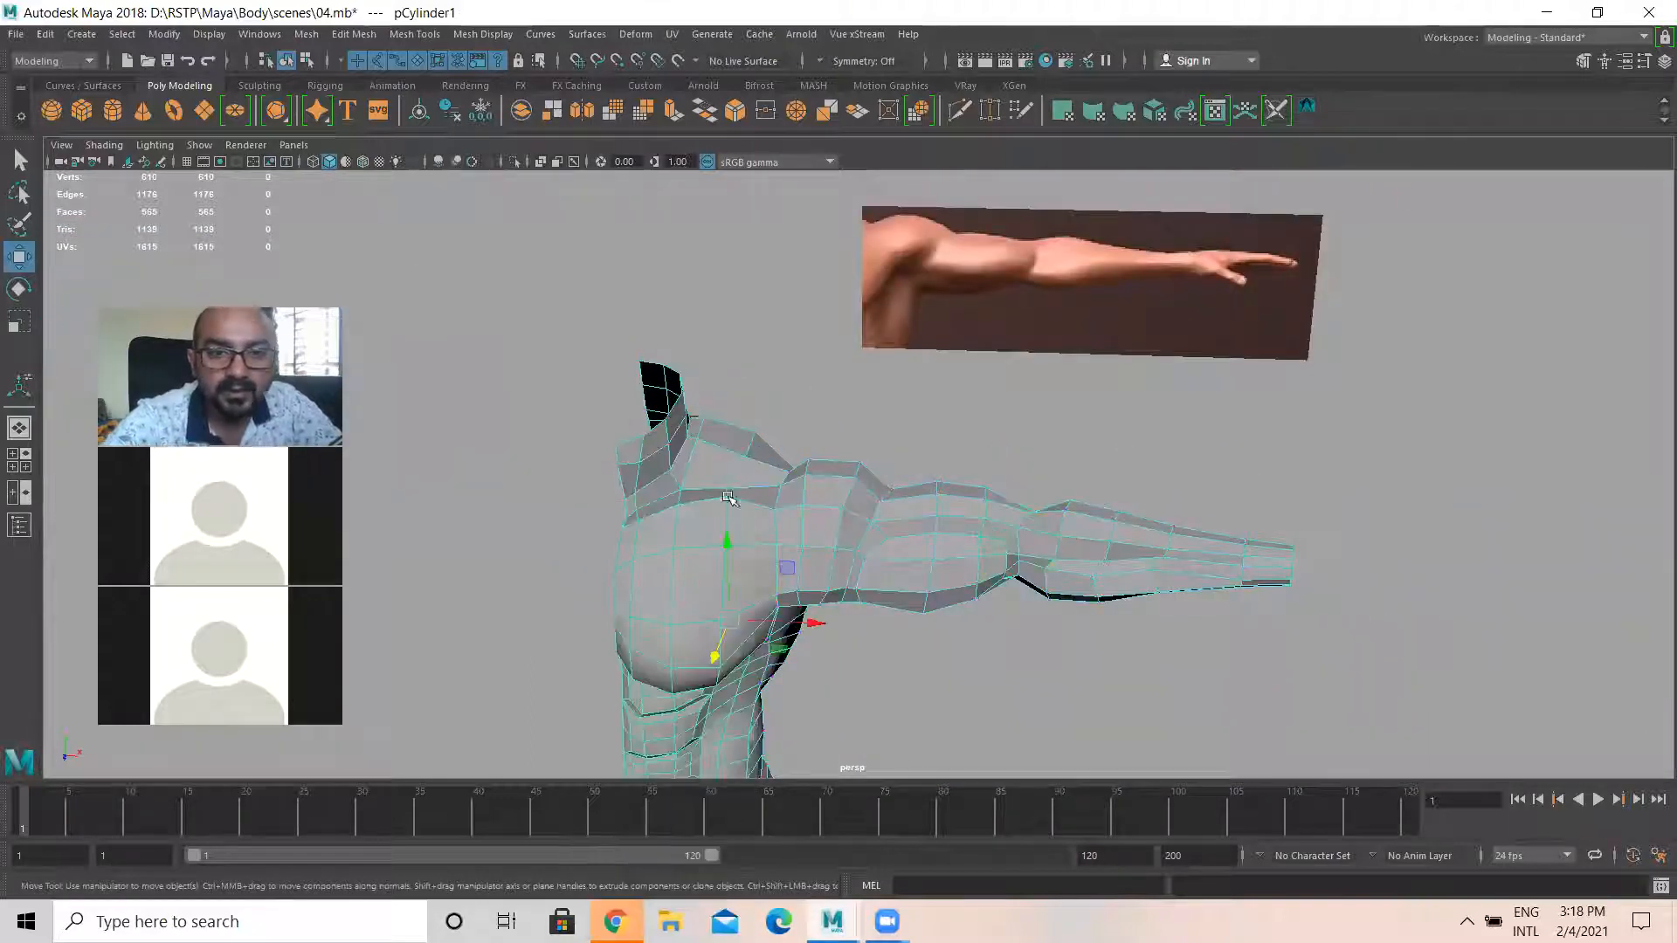
# Open the Channel Box / Layer Editor, narrow its window and place it clear of the body
pyautogui.scroll(-3, 734, 502)
pyautogui.keyDown('alt'); pyautogui.moveTo(898, 685); pyautogui.dragTo(938, 418, button='middle'); pyautogui.keyUp('alt')
pyautogui.keyDown('alt'); pyautogui.moveTo(937, 417); pyautogui.dragTo(765, 393, button='right'); pyautogui.keyUp('alt')
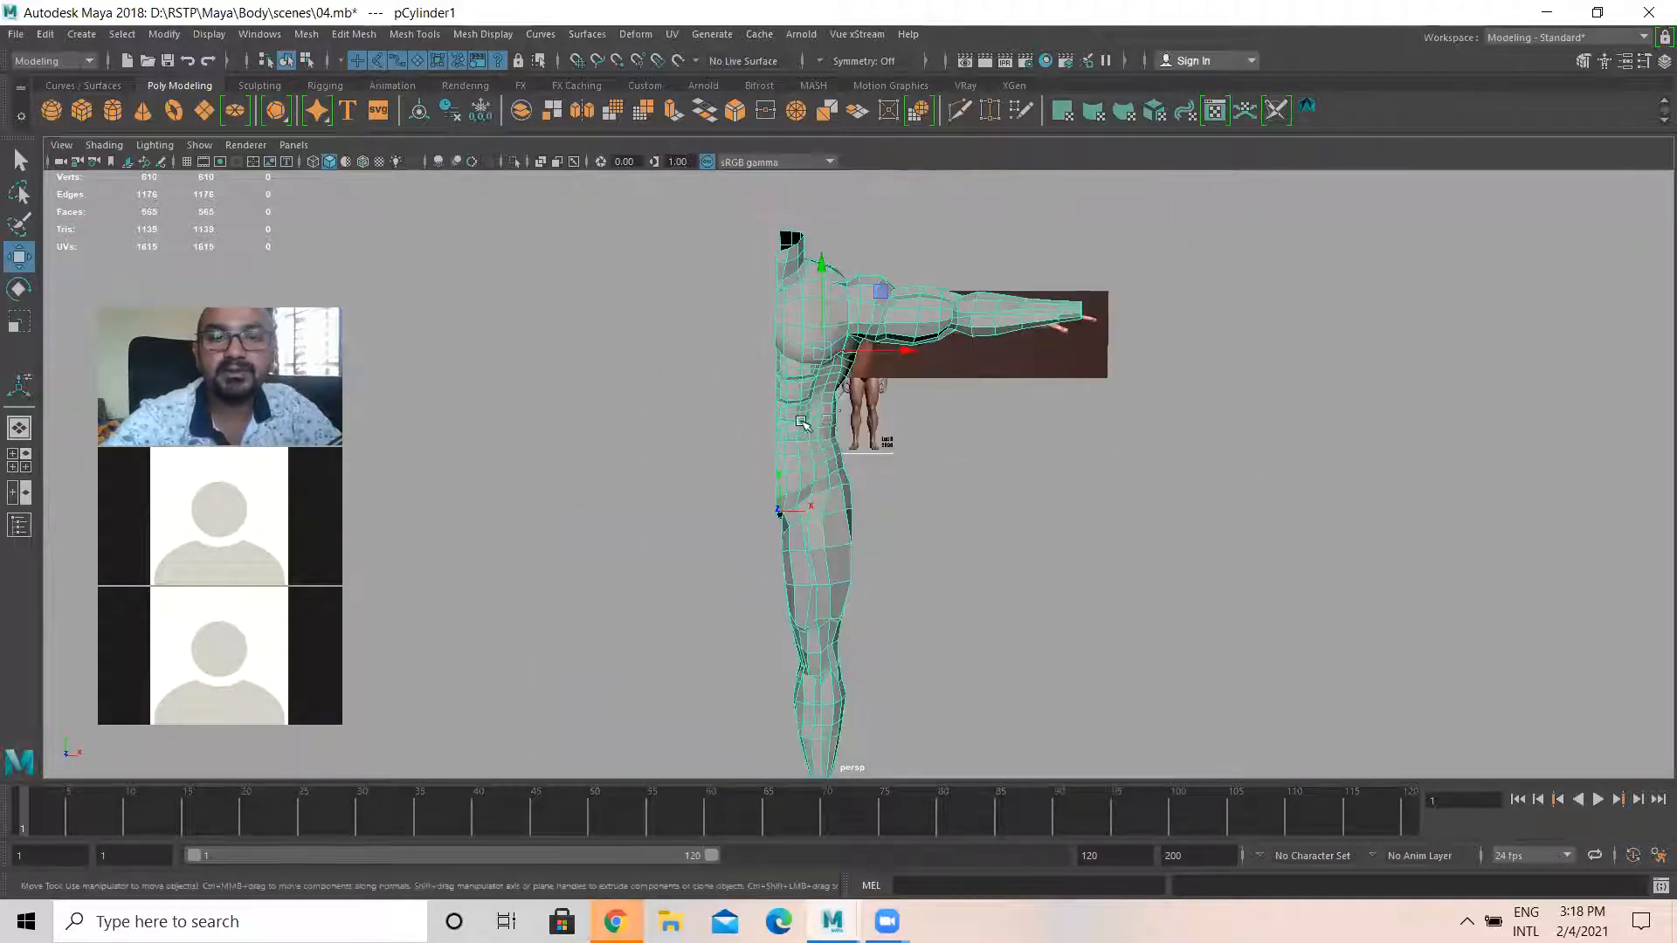
pyautogui.hotkey('ctrl', 'space')
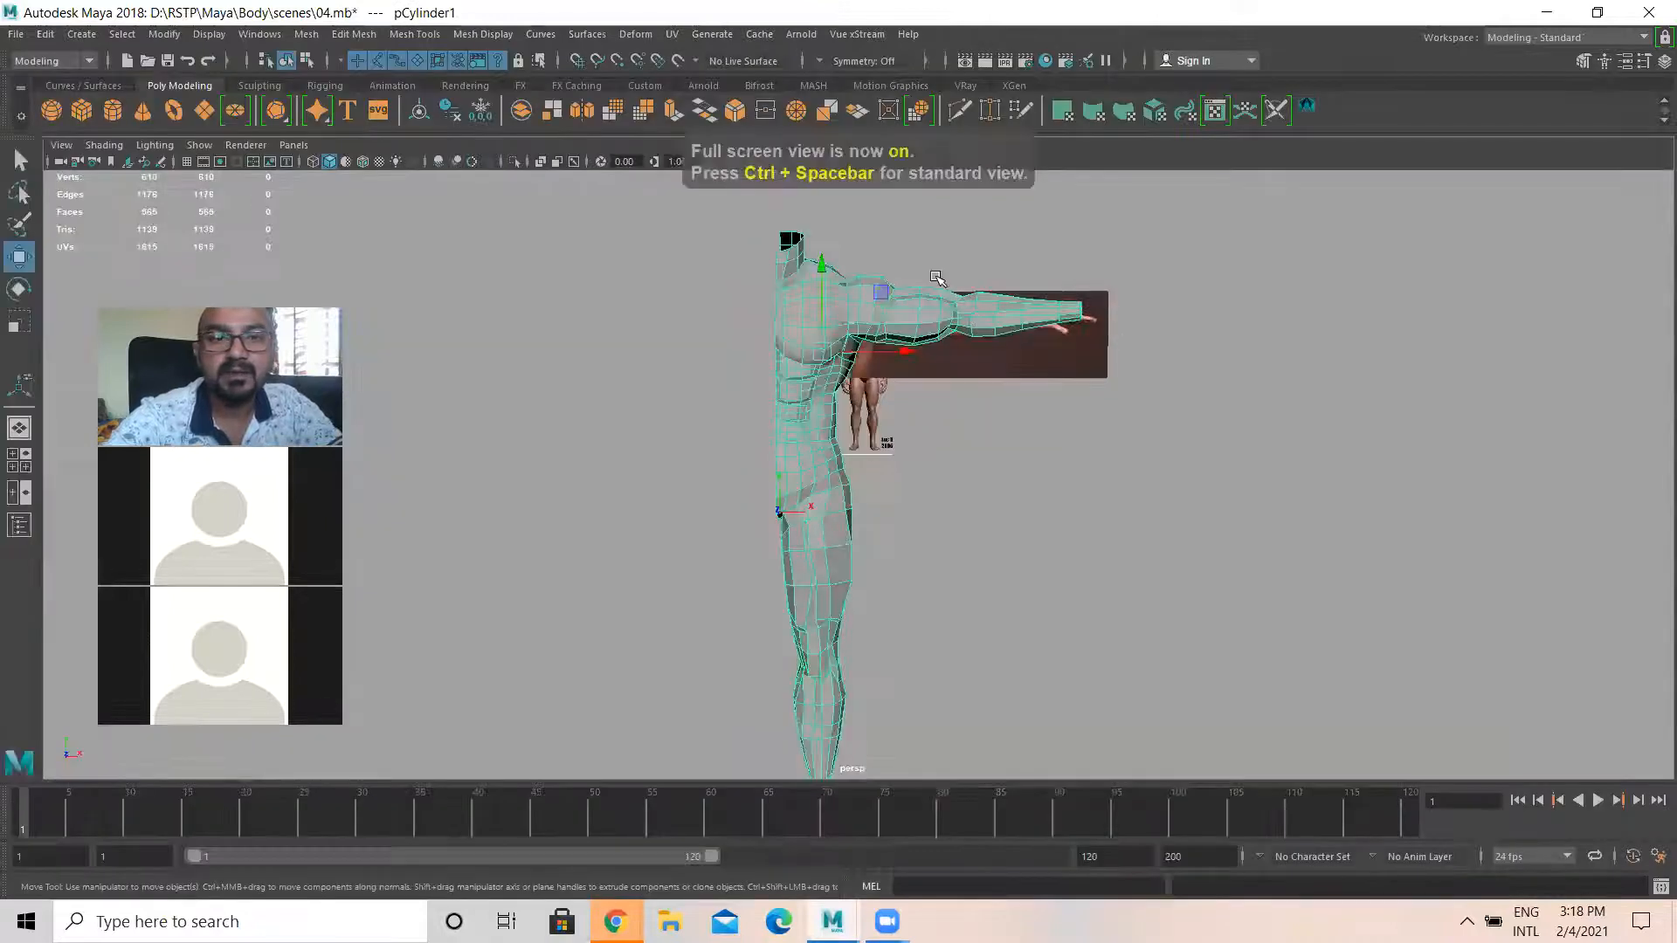
pyautogui.click(1664, 61)
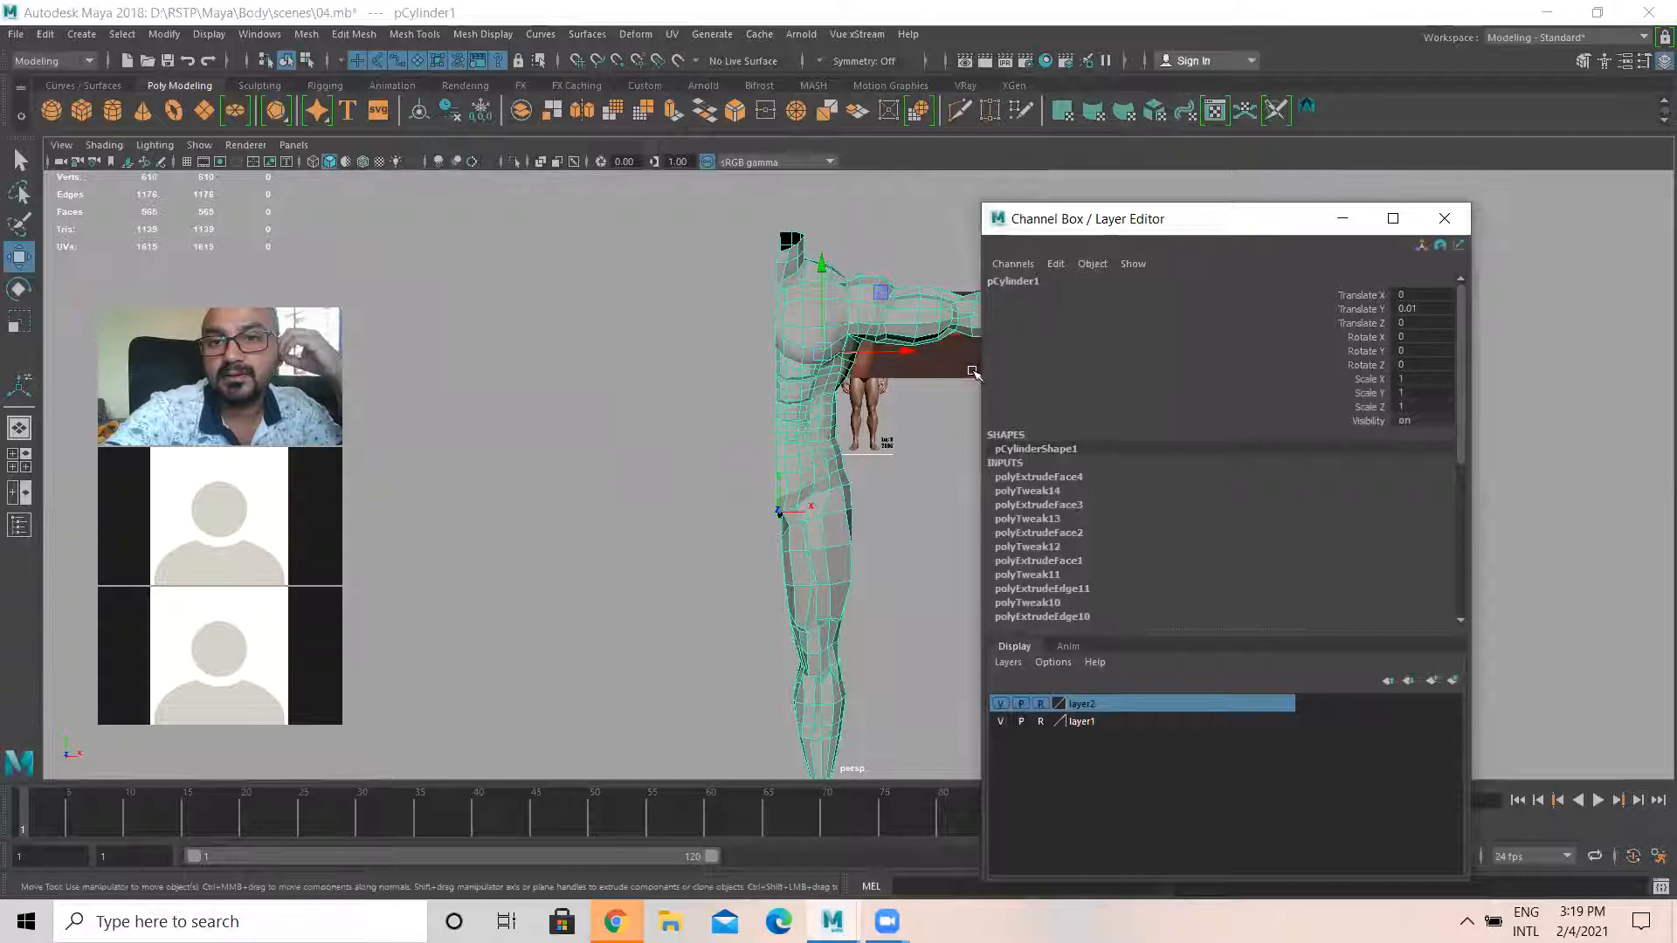
pyautogui.moveTo(977, 370); pyautogui.dragTo(1188, 370)
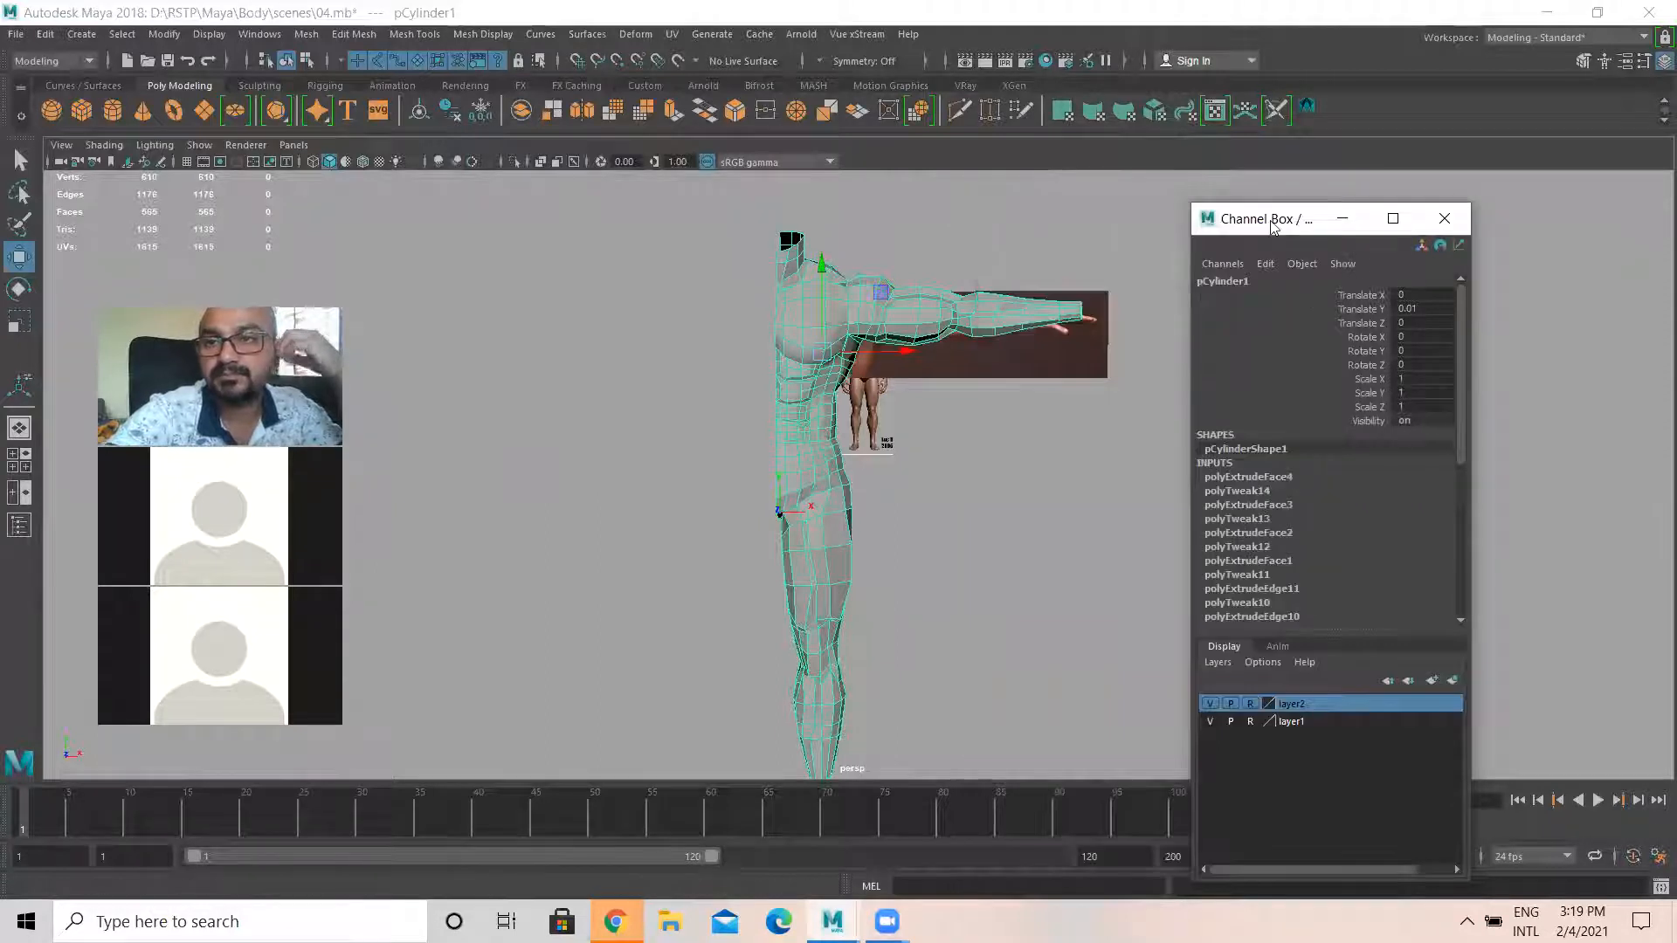
pyautogui.moveTo(1272, 225); pyautogui.dragTo(1490, 152)
# Save the scene and delete the body's construction history
pyautogui.hotkey('ctrl', 's')
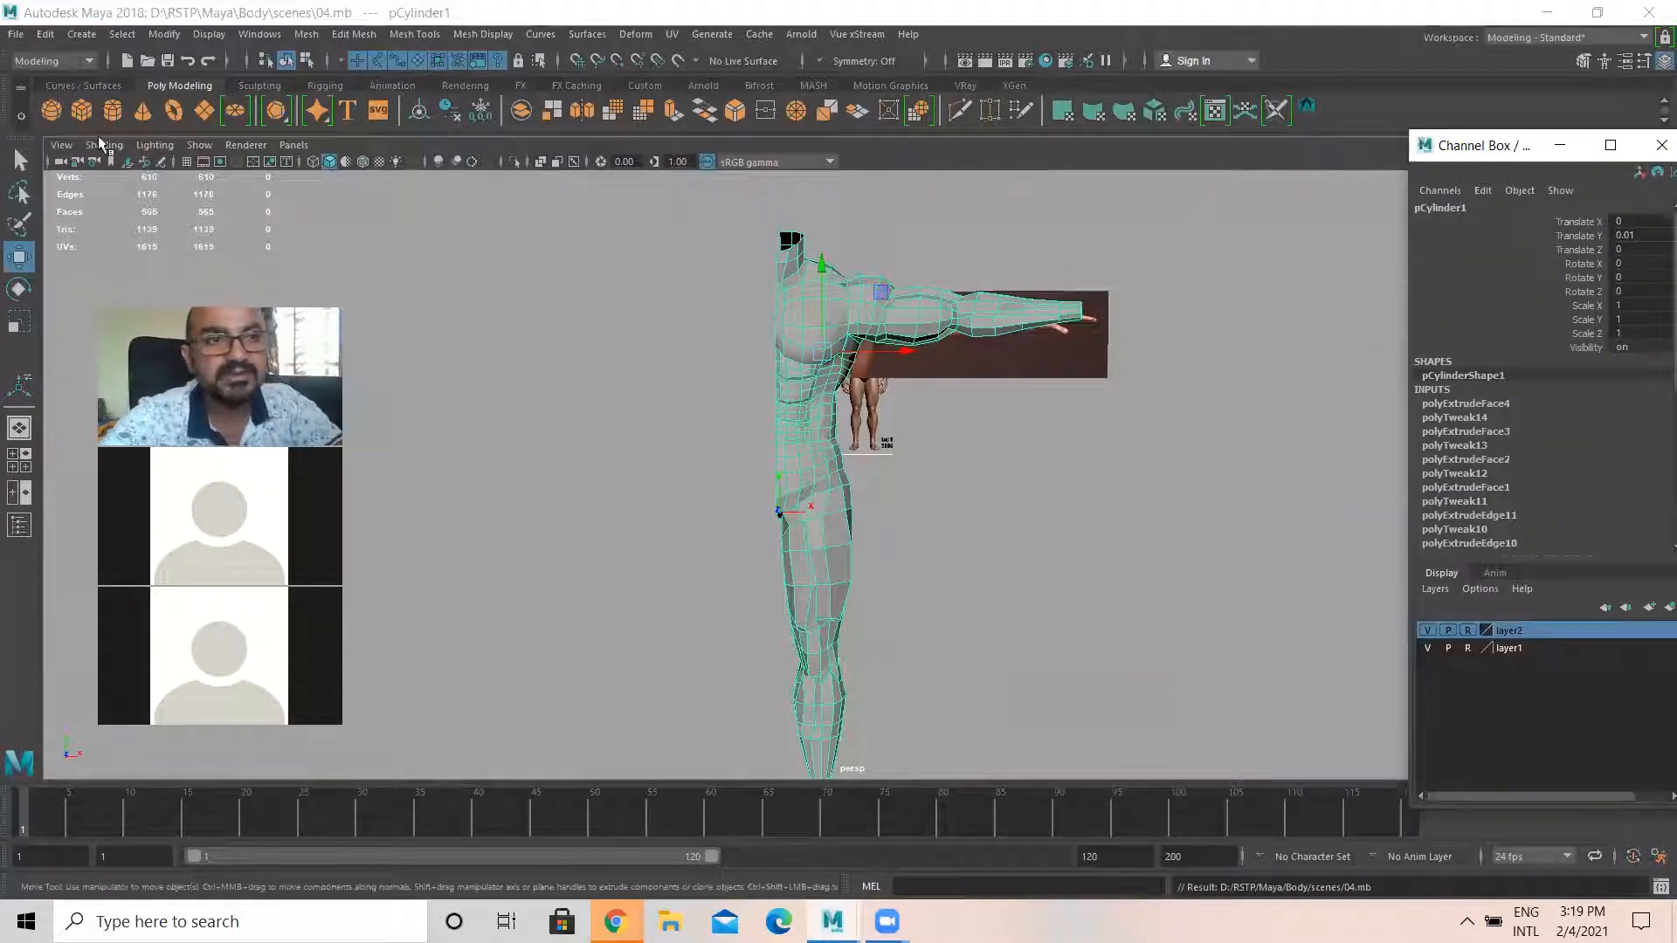
pyautogui.click(47, 35)
pyautogui.moveTo(117, 240)
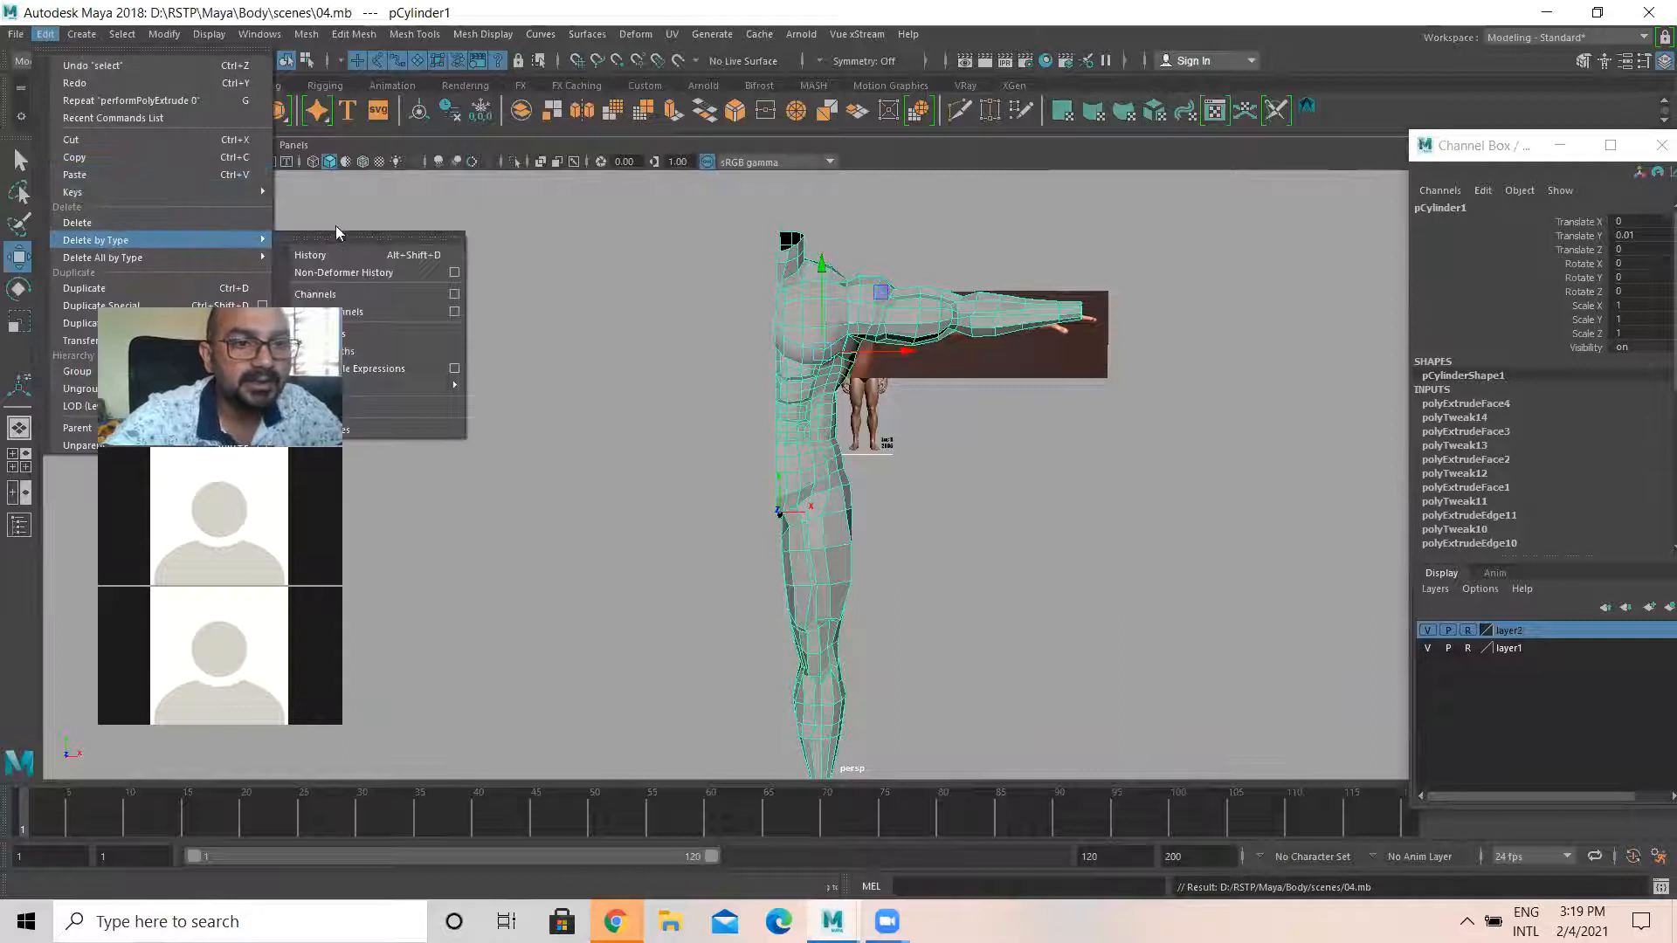
pyautogui.click(360, 271)
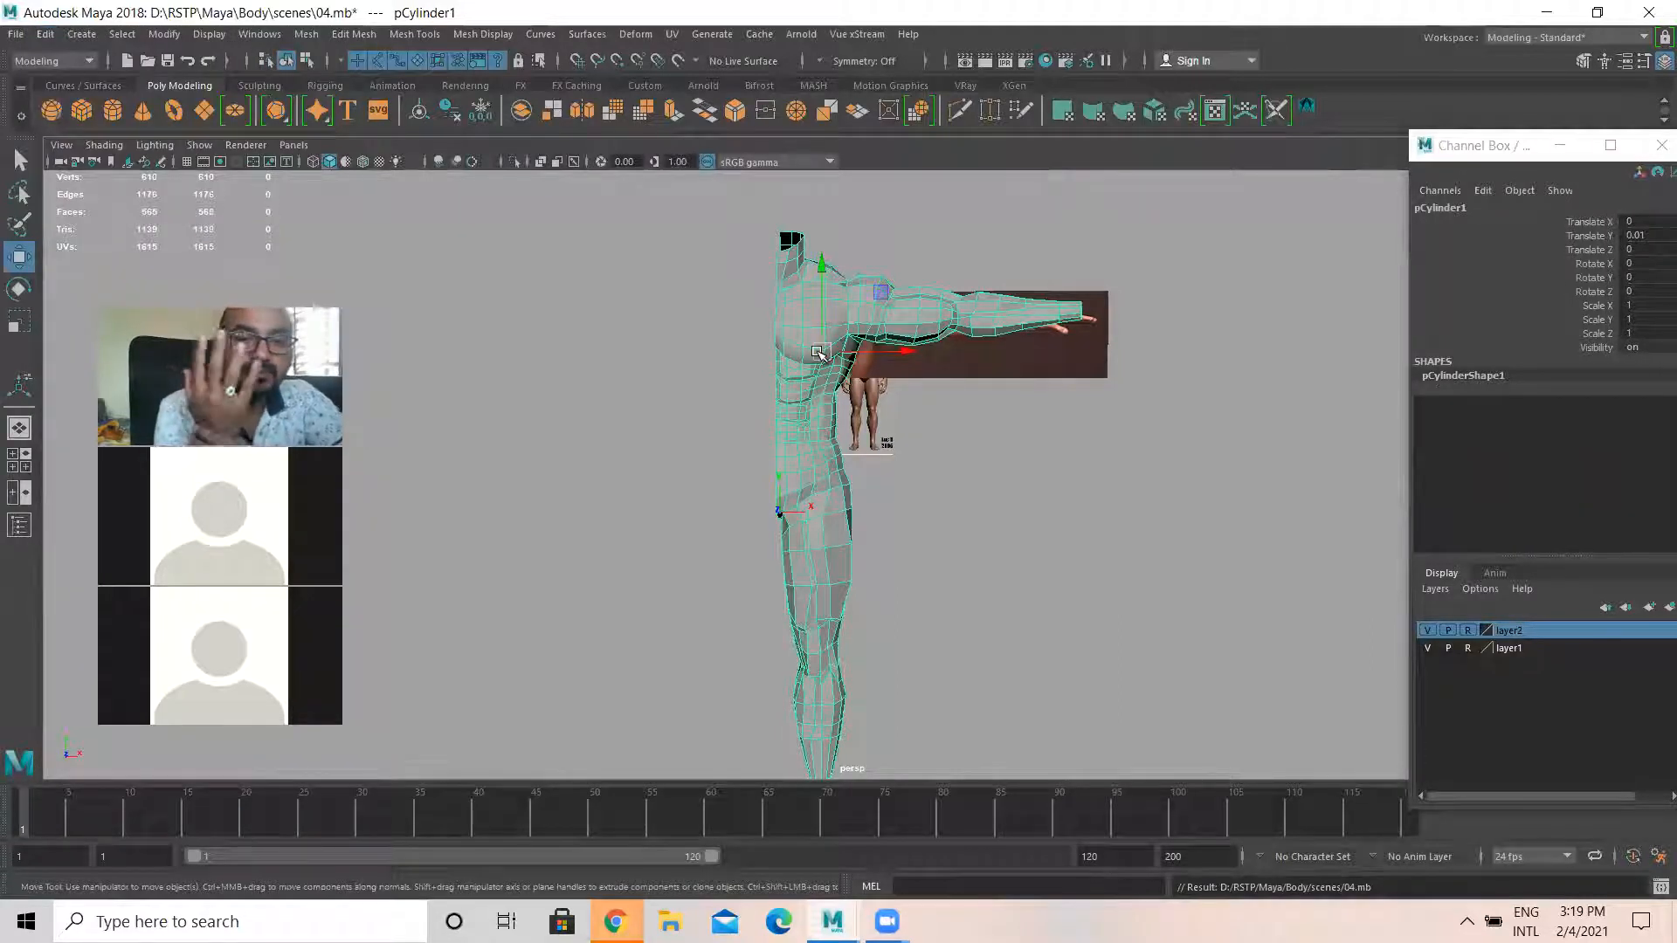
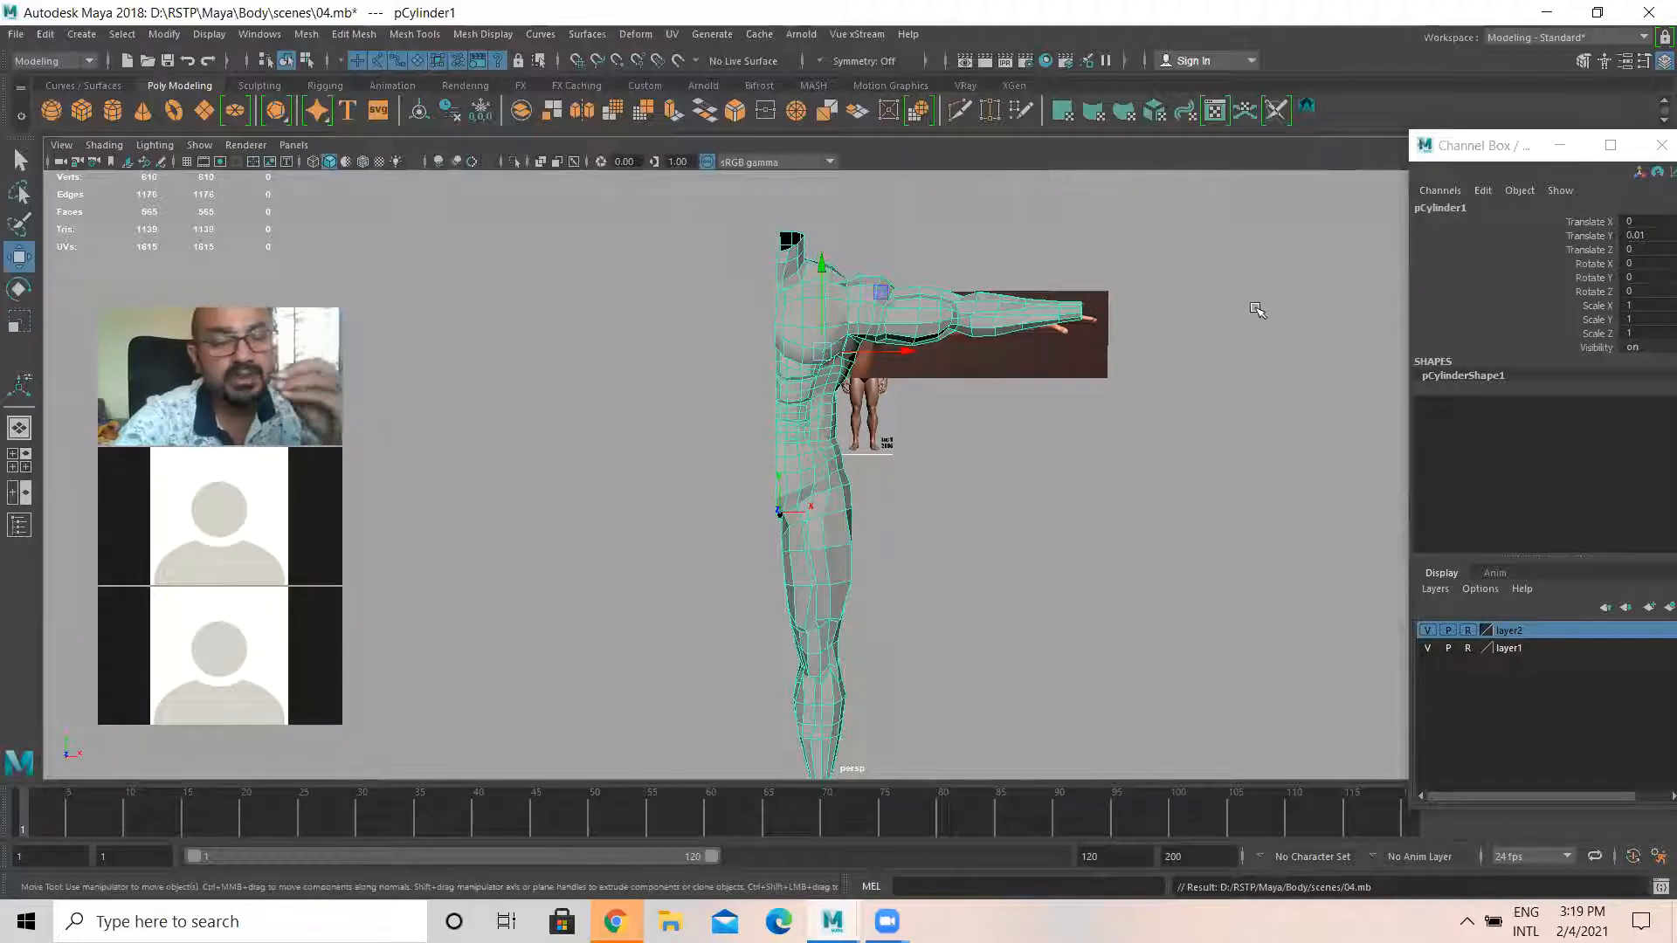
# Switch to vertex editing and reposition the vertex on the upper front of the thigh
pyautogui.keyDown('alt'); pyautogui.moveTo(899, 569); pyautogui.dragTo(814, 510); pyautogui.keyUp('alt')
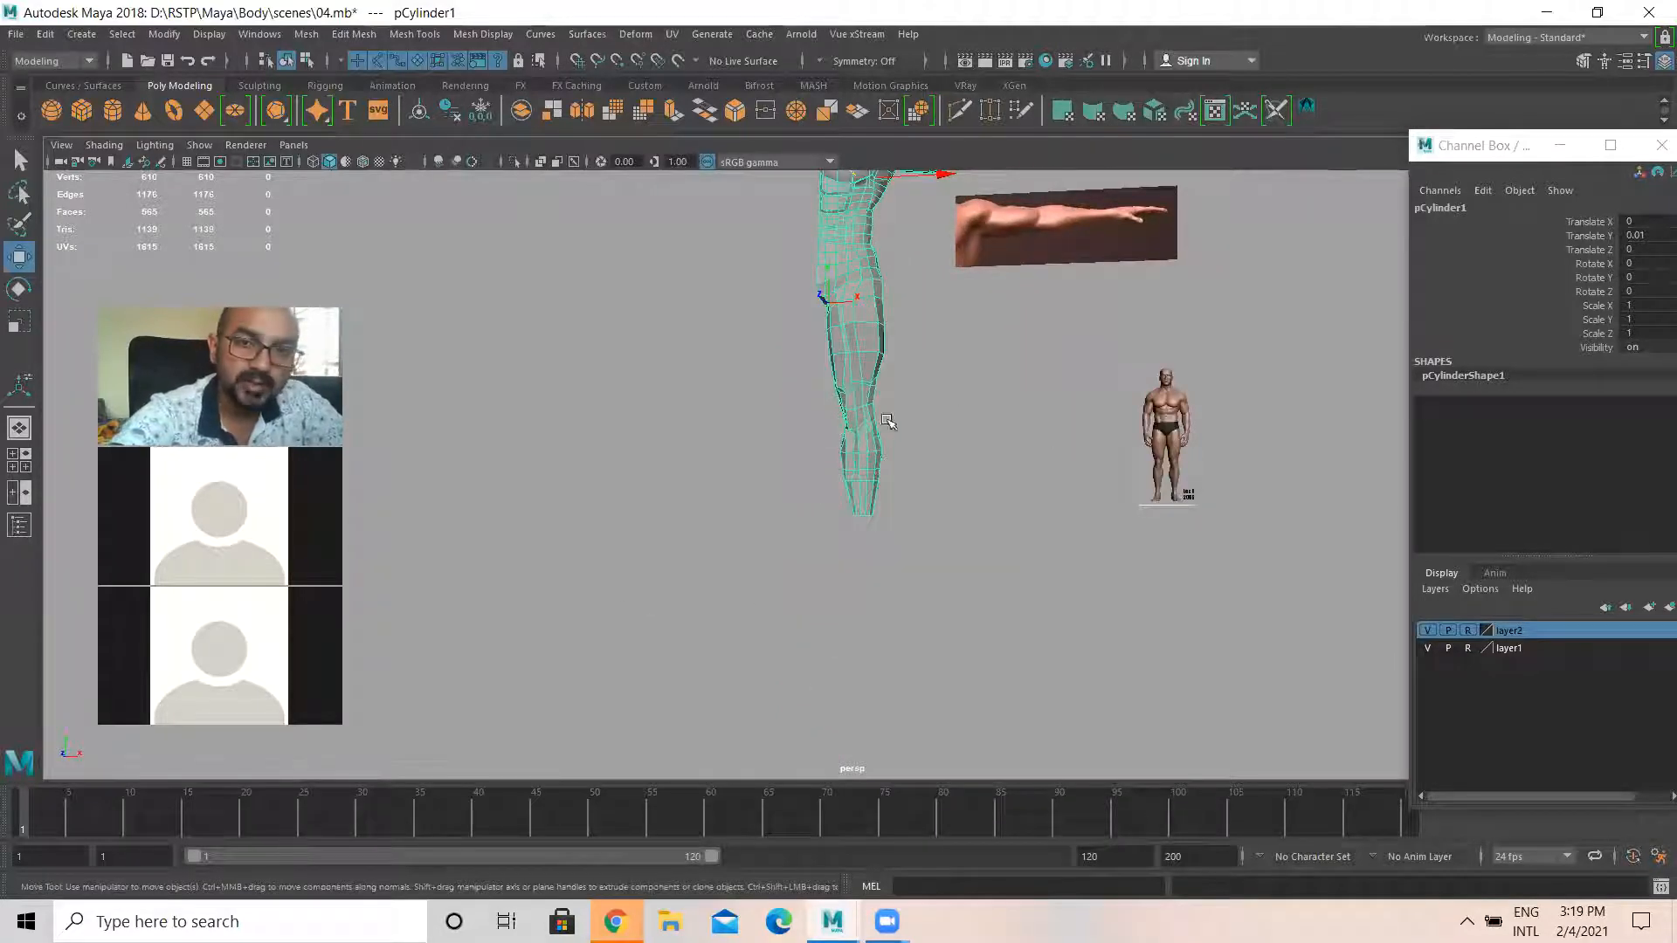
pyautogui.keyDown('alt'); pyautogui.moveTo(664, 409); pyautogui.dragTo(651, 520); pyautogui.keyUp('alt')
pyautogui.keyDown('alt'); pyautogui.moveTo(650, 519); pyautogui.dragTo(760, 640, button='right'); pyautogui.keyUp('alt')
pyautogui.moveTo(590, 571); pyautogui.dragTo(491, 423, button='right')
pyautogui.keyDown('alt'); pyautogui.moveTo(588, 615); pyautogui.dragTo(681, 454); pyautogui.keyUp('alt')
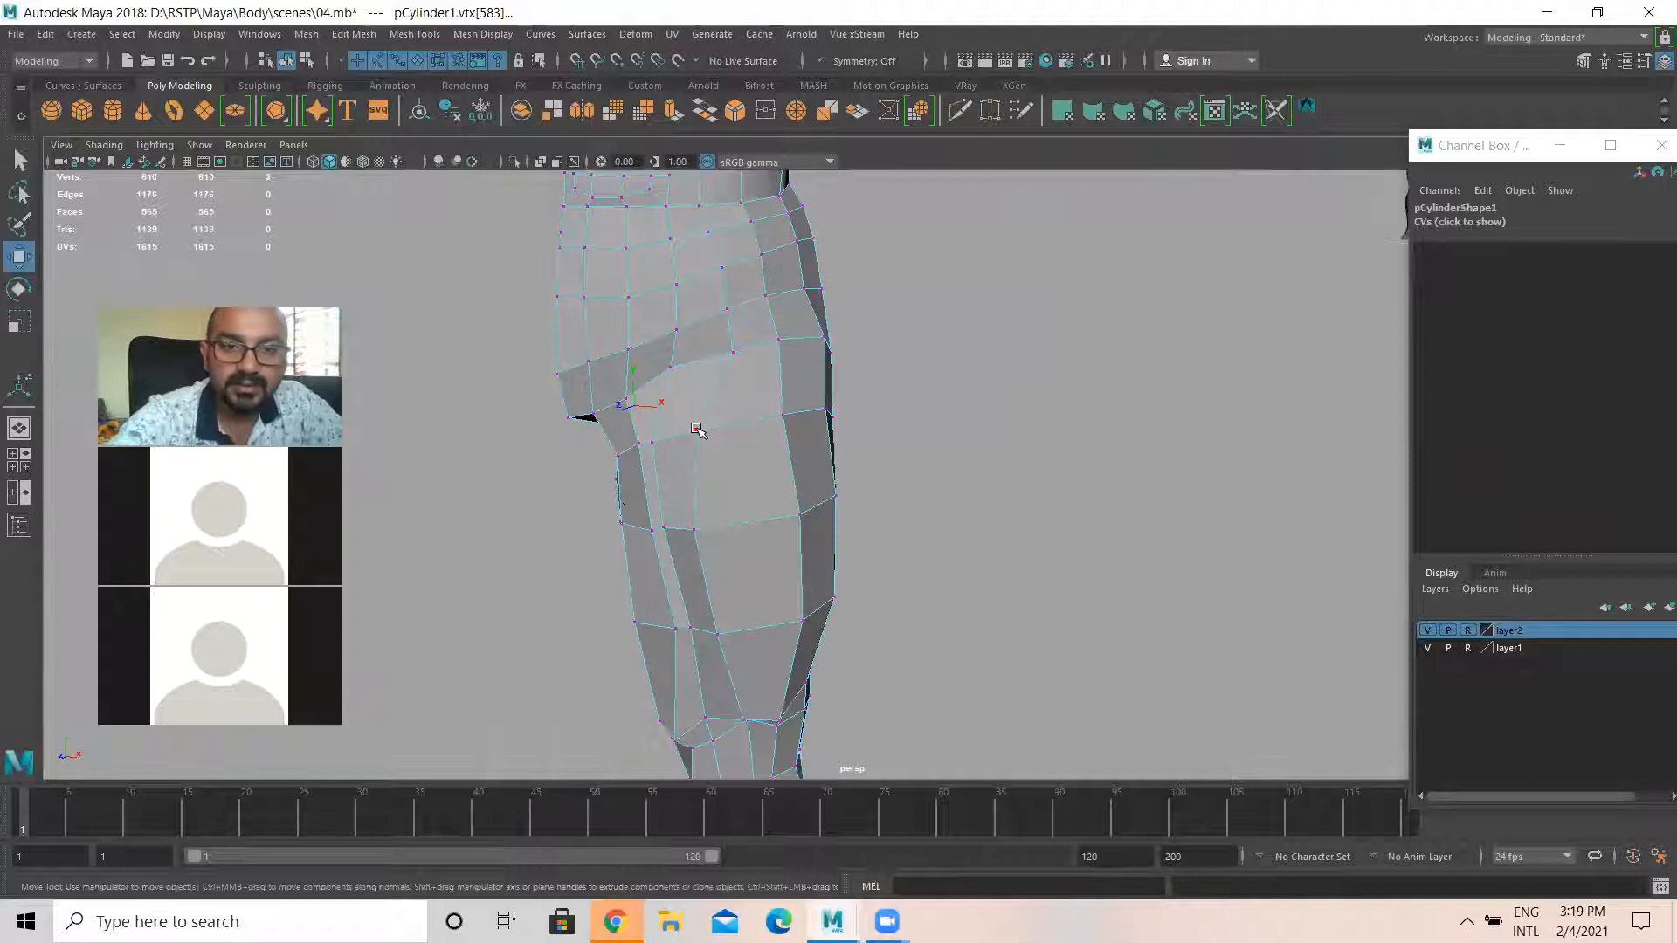
pyautogui.click(700, 434)
pyautogui.keyDown('alt'); pyautogui.moveTo(734, 513); pyautogui.dragTo(889, 513); pyautogui.keyUp('alt')
pyautogui.moveTo(712, 473); pyautogui.dragTo(728, 465)
# Return the body to object mode, save the scene and delete the body's history again
pyautogui.keyDown('alt'); pyautogui.moveTo(854, 573); pyautogui.dragTo(457, 431, button='right'); pyautogui.keyUp('alt')
pyautogui.keyDown('alt'); pyautogui.moveTo(457, 432); pyautogui.dragTo(688, 601); pyautogui.keyUp('alt')
pyautogui.keyDown('alt'); pyautogui.moveTo(688, 601); pyautogui.dragTo(699, 769, button='middle'); pyautogui.keyUp('alt')
pyautogui.moveTo(667, 394); pyautogui.dragTo(677, 370, button='right')
pyautogui.moveTo(699, 380)
pyautogui.keyDown('alt'); pyautogui.mouseDown()
pyautogui.moveTo(737, 396)
pyautogui.moveTo(690, 393)
pyautogui.mouseUp(); pyautogui.keyUp('alt')
pyautogui.keyDown('alt'); pyautogui.moveTo(690, 393); pyautogui.dragTo(654, 370, button='right'); pyautogui.keyUp('alt')
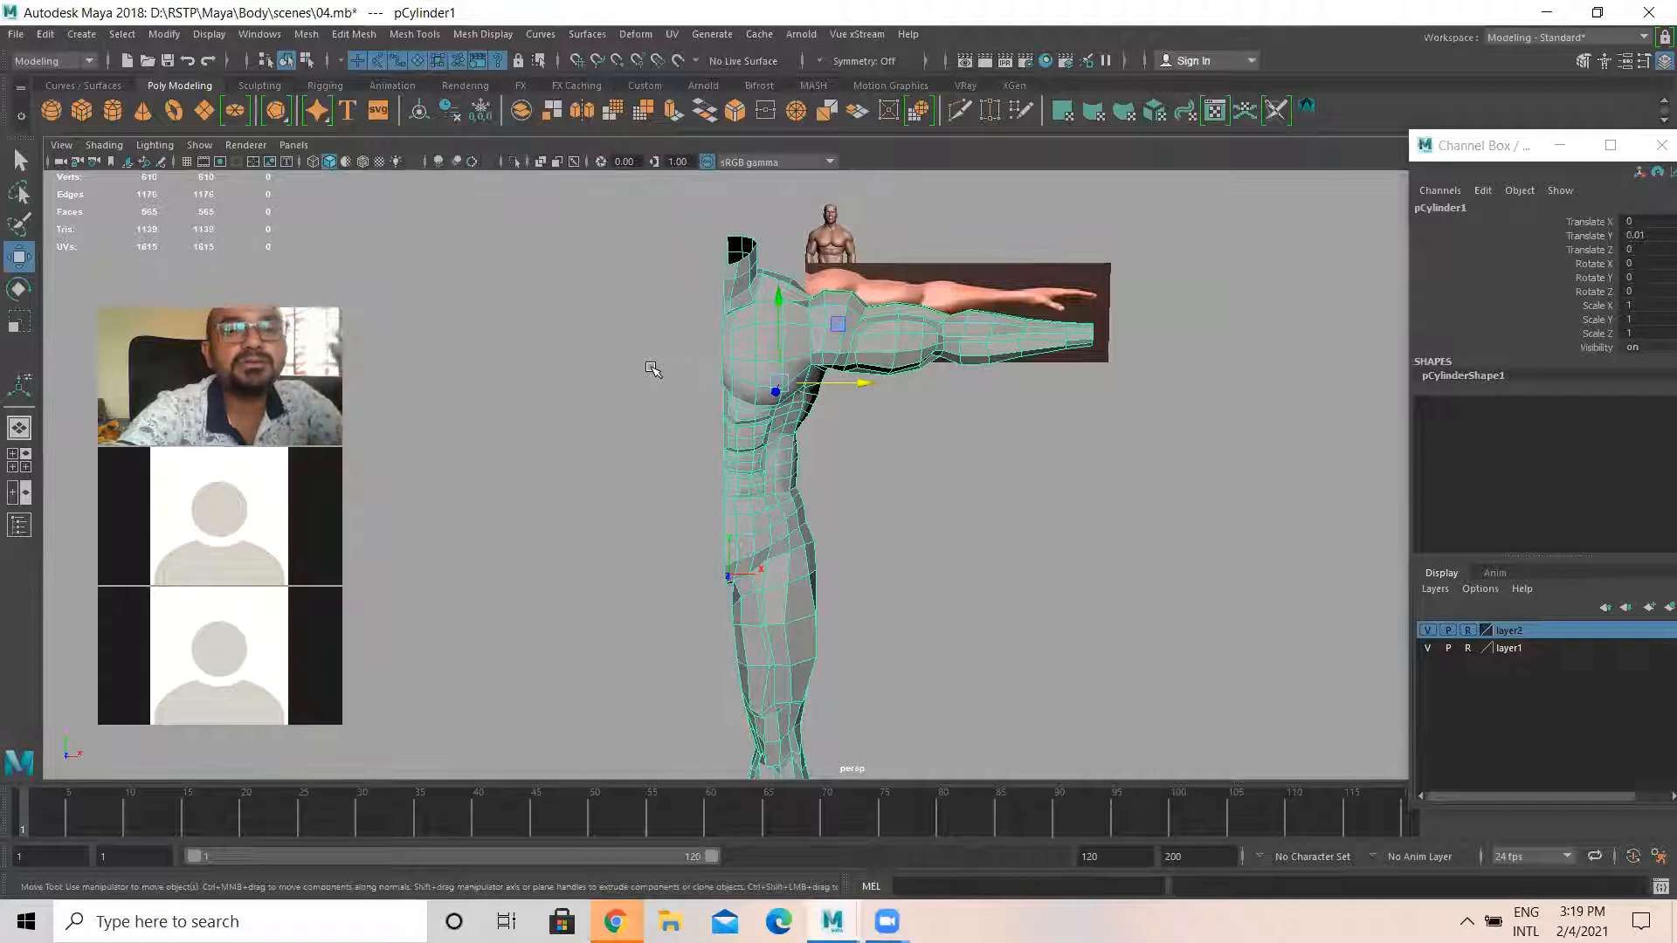
pyautogui.hotkey('ctrl', 's')
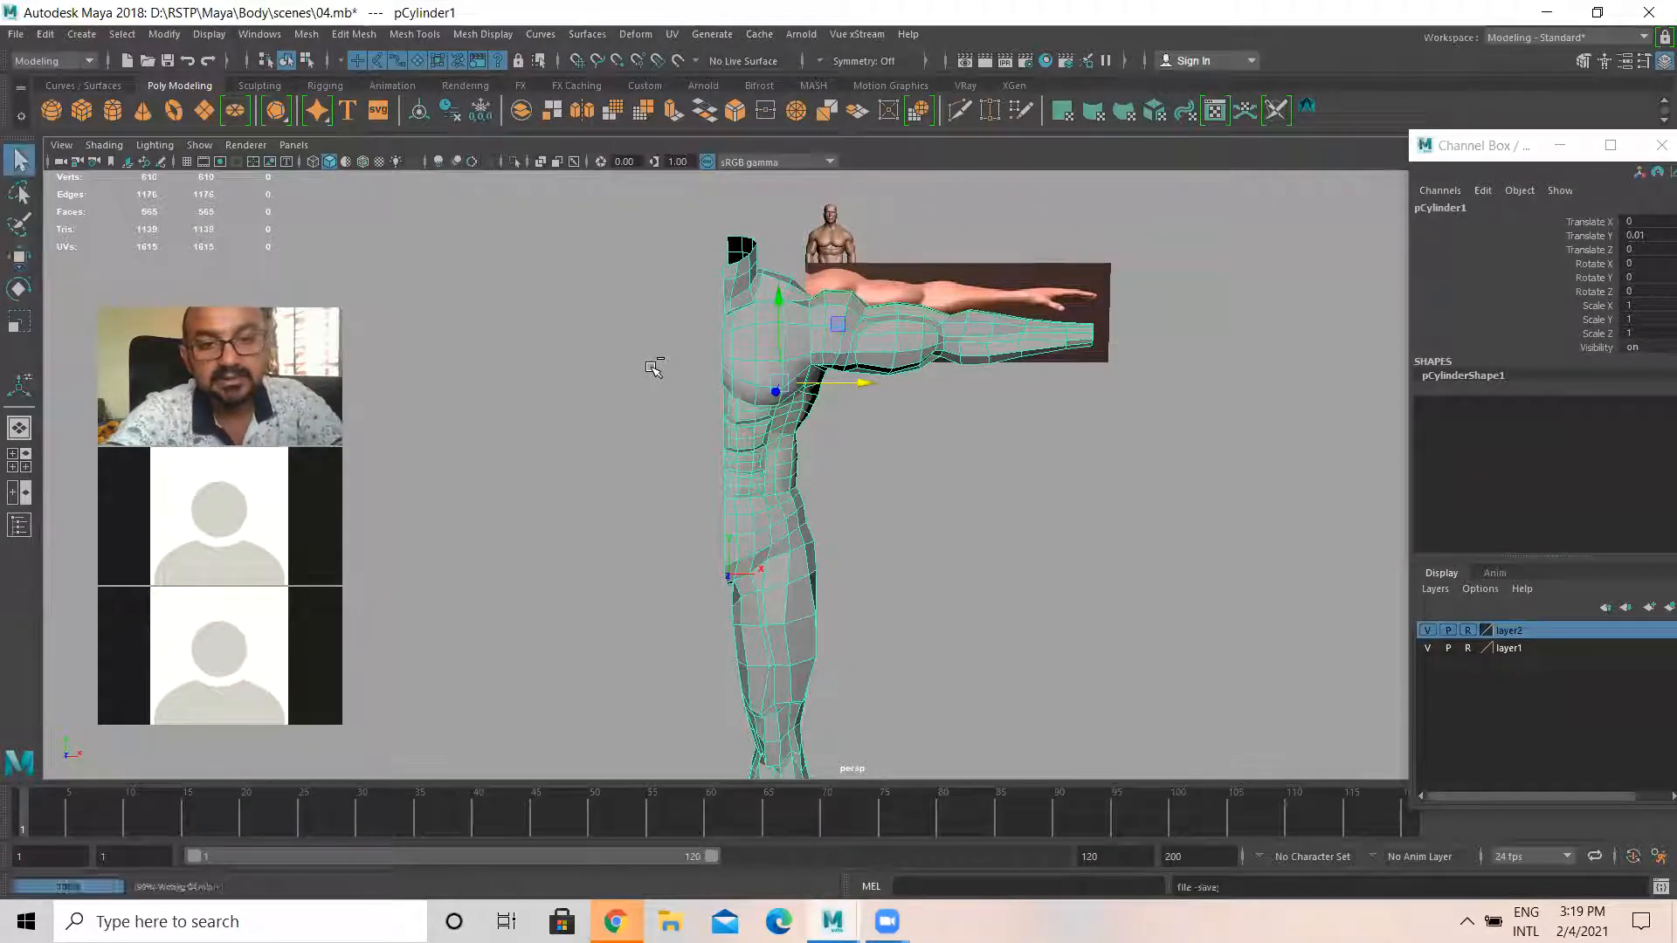
pyautogui.click(46, 34)
pyautogui.moveTo(142, 243)
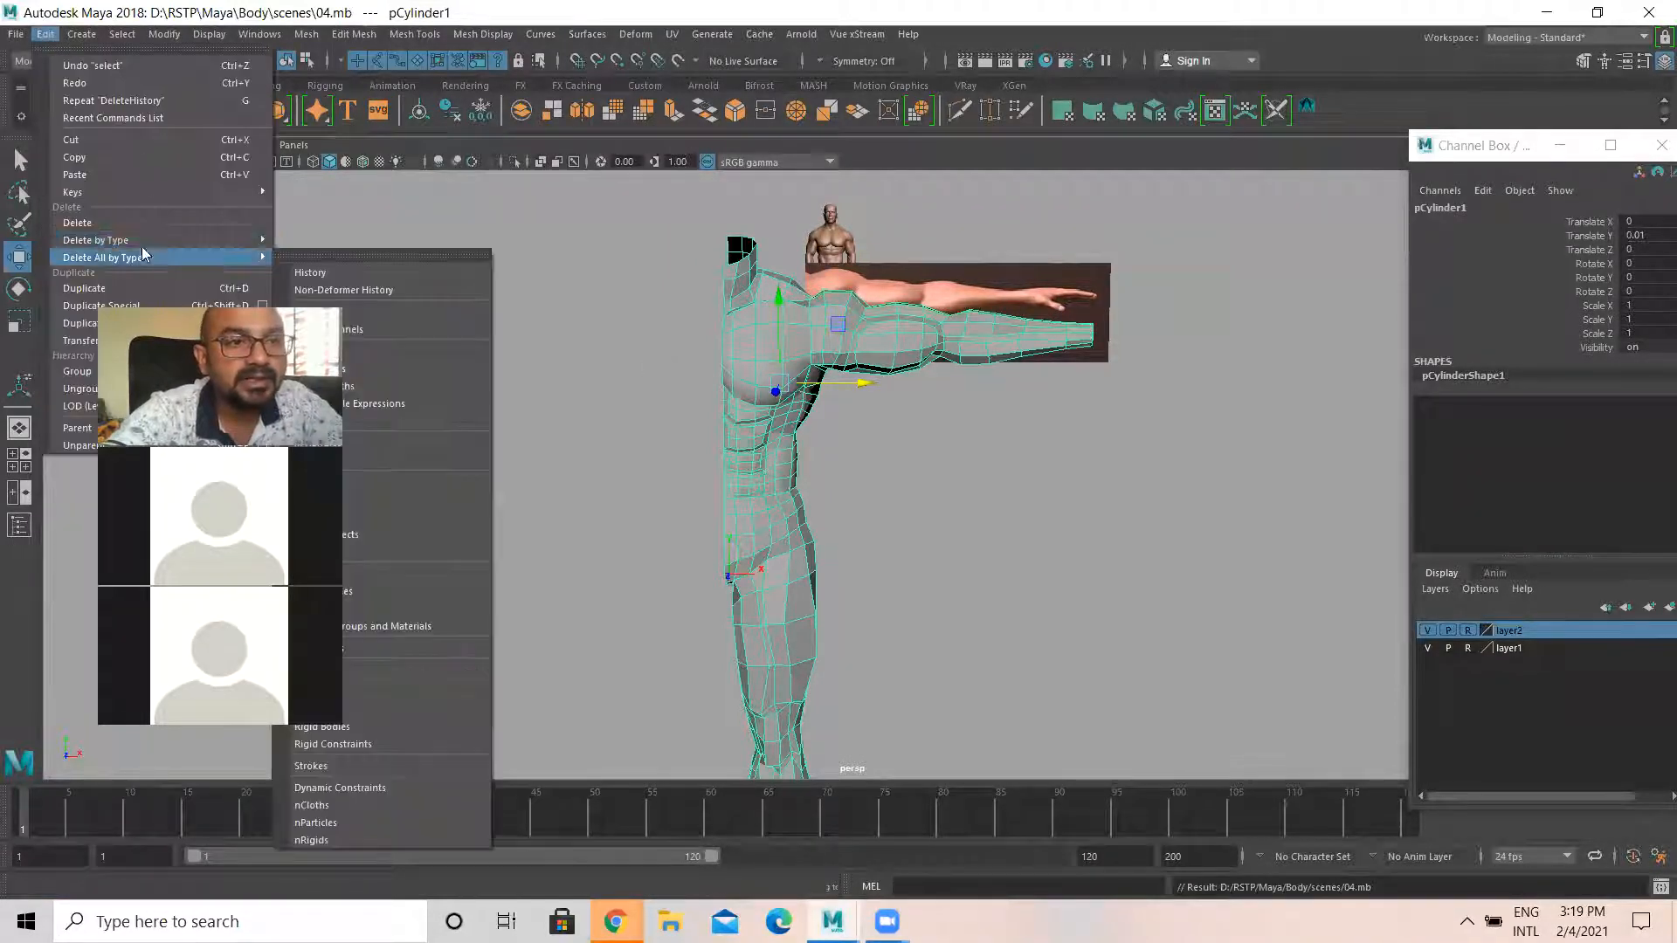
pyautogui.click(332, 255)
# Save the scene as a new Maya Binary file named 05 in the scenes folder
pyautogui.click(764, 339)
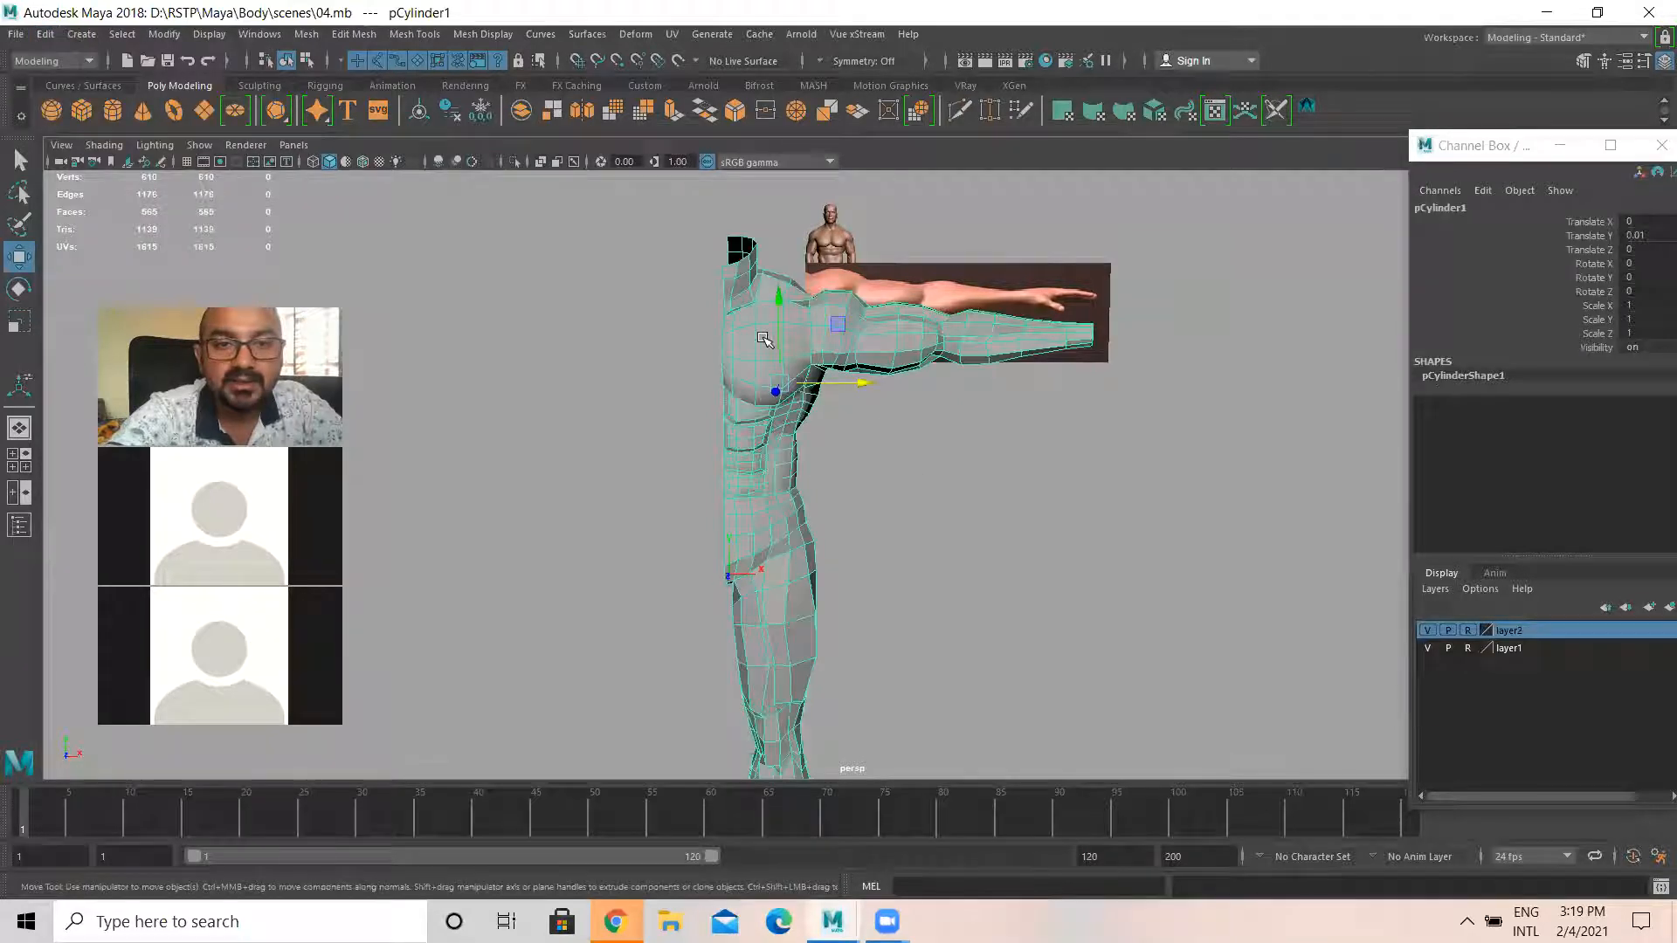
pyautogui.click(16, 34)
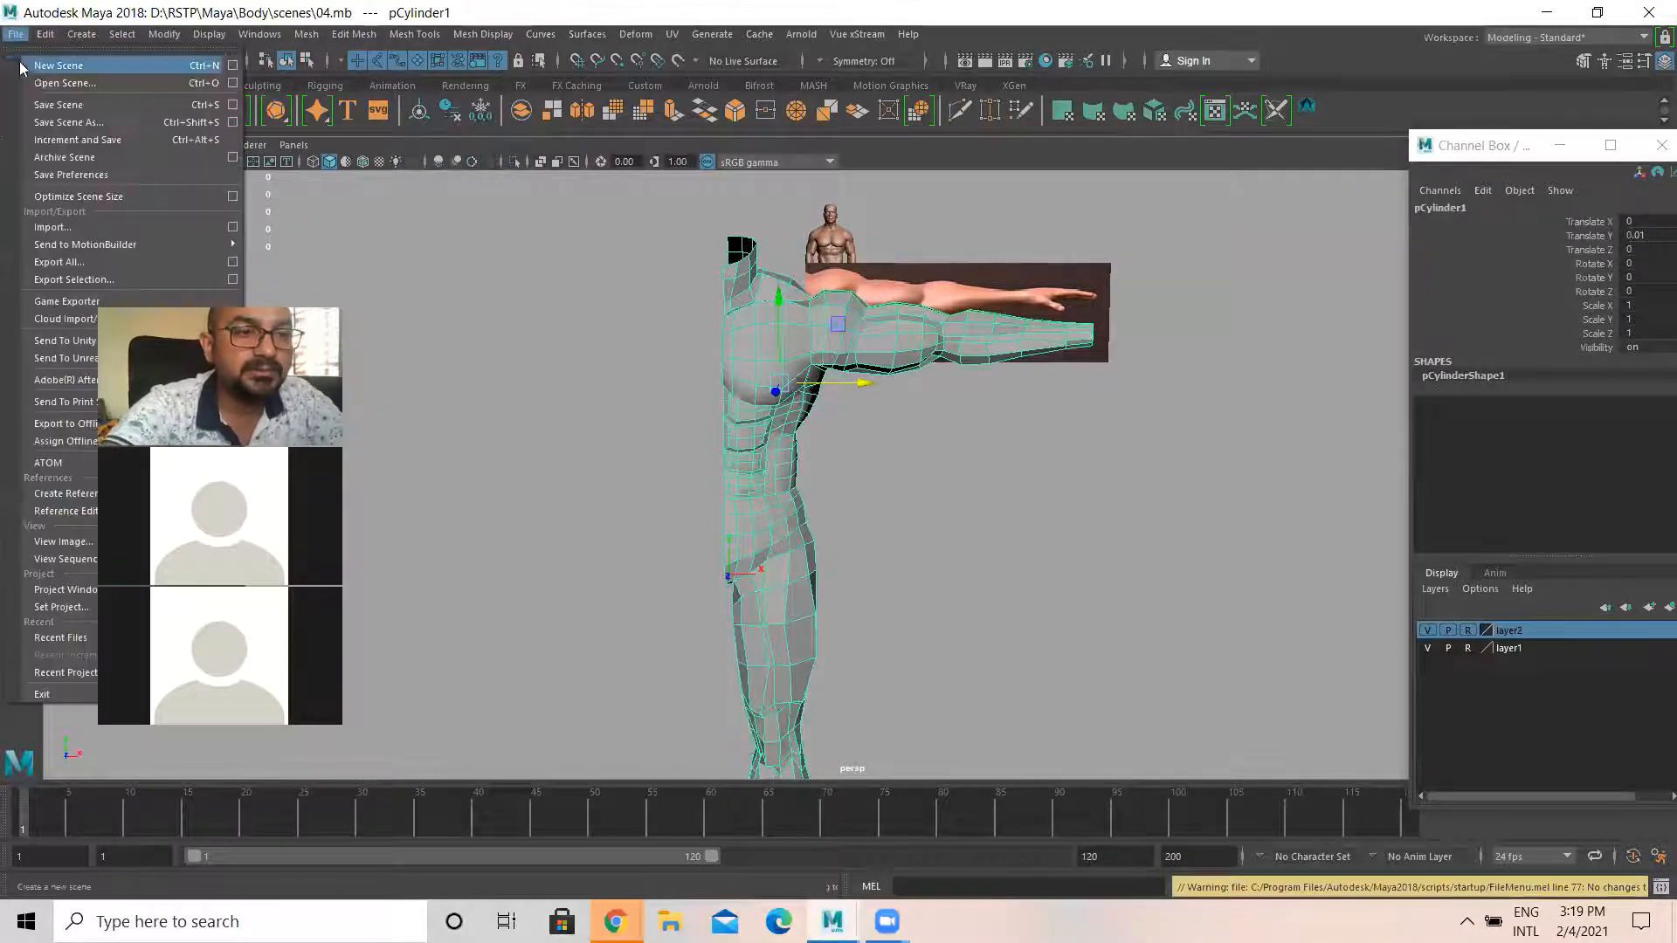
pyautogui.click(67, 122)
pyautogui.write('05')
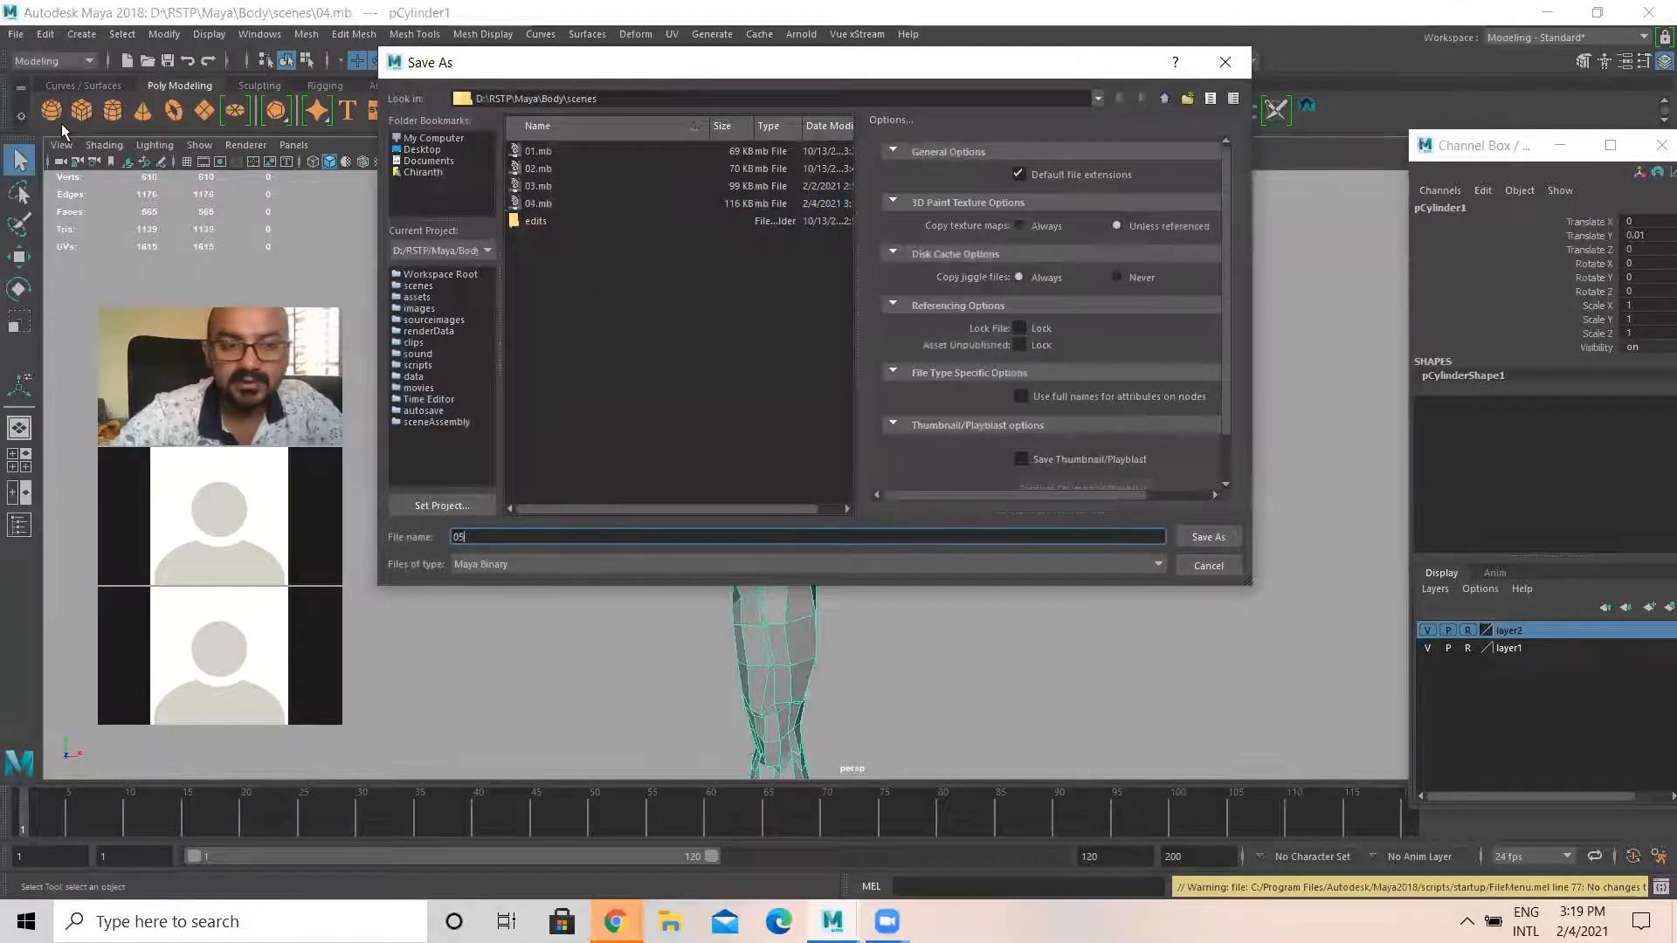
pyautogui.press('Return')
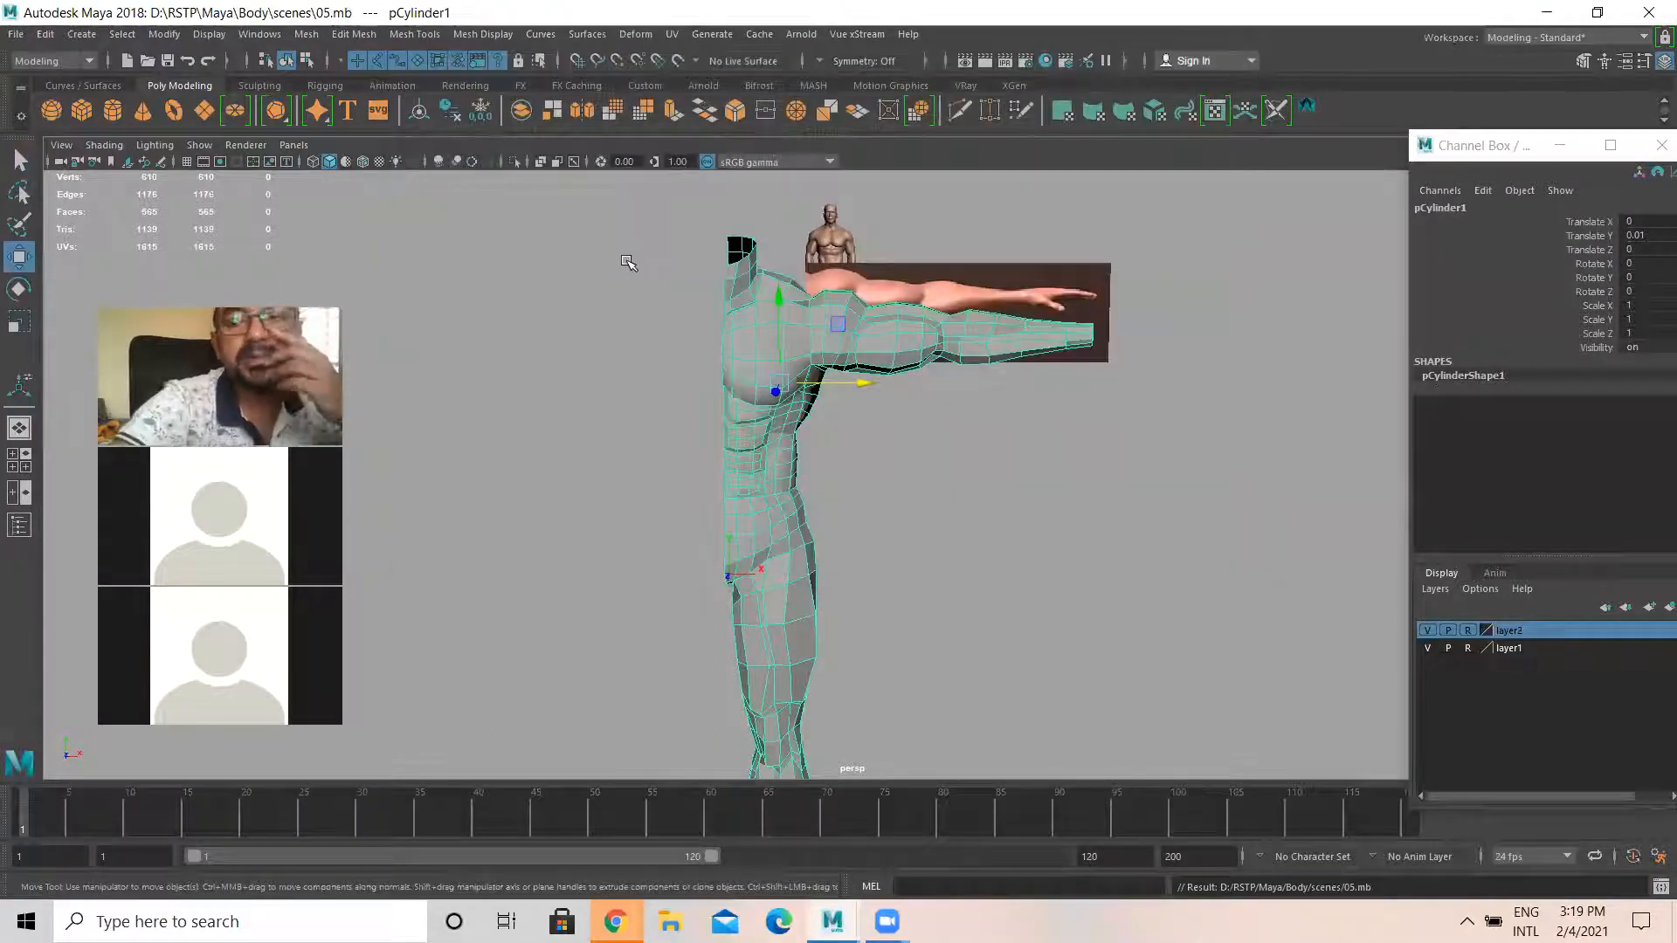
# Mirror the half body across the world X axis and set the merge threshold to 0.01
pyautogui.keyDown('alt'); pyautogui.moveTo(610, 427); pyautogui.dragTo(715, 263); pyautogui.keyUp('alt')
pyautogui.click(353, 34)
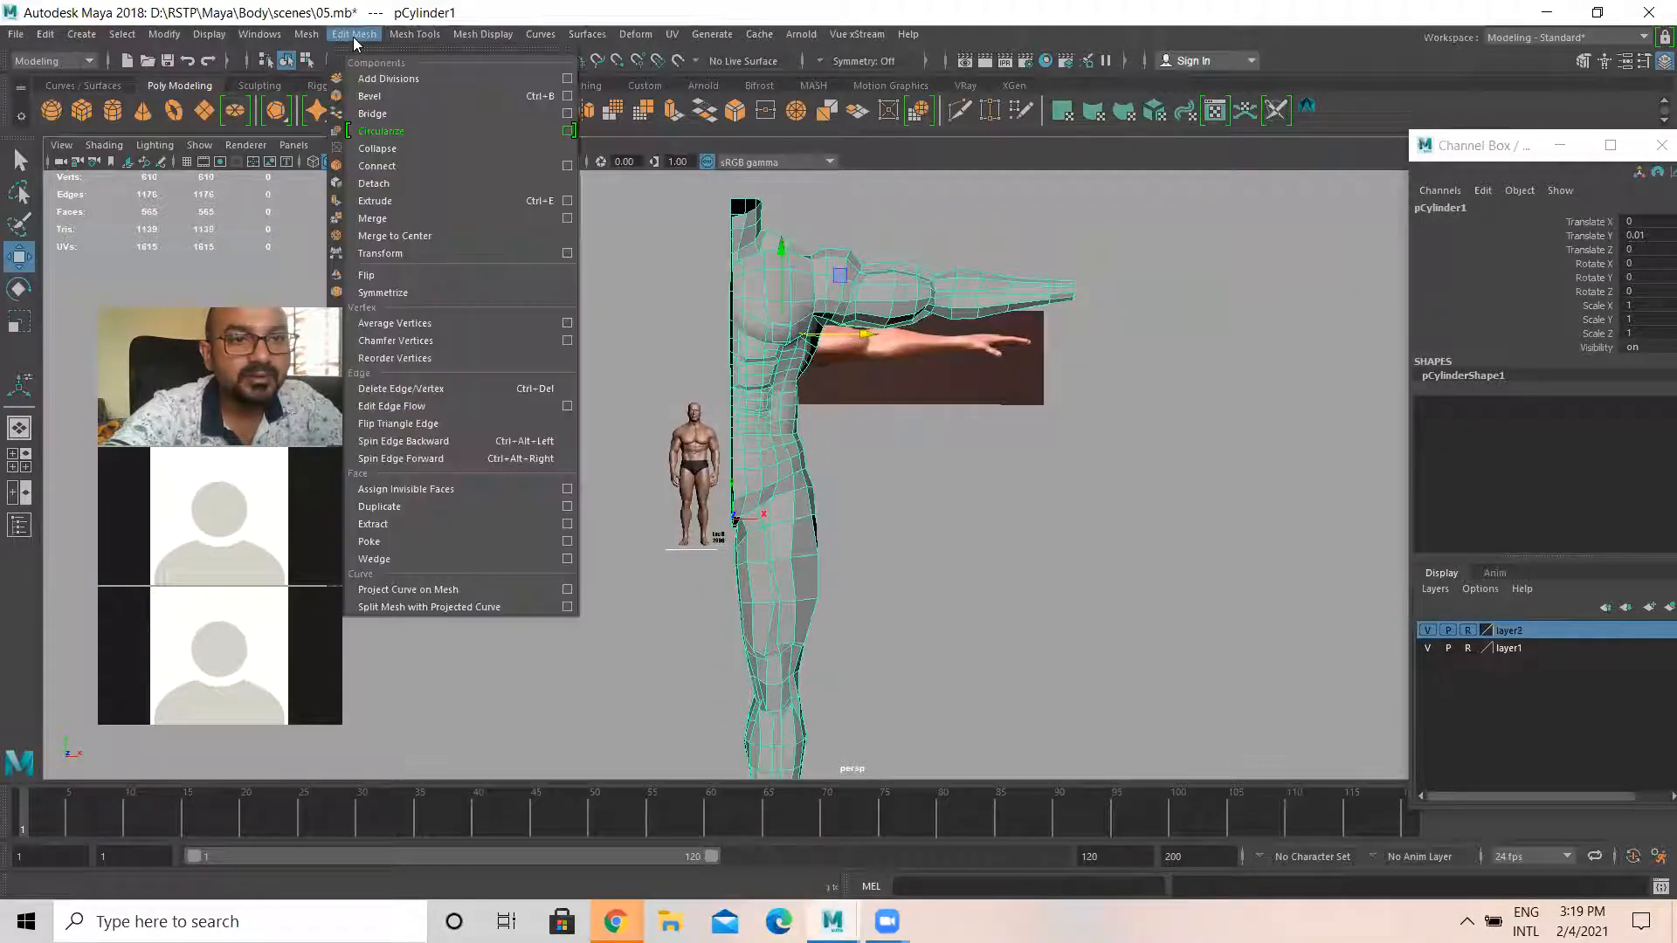
pyautogui.moveTo(306, 34)
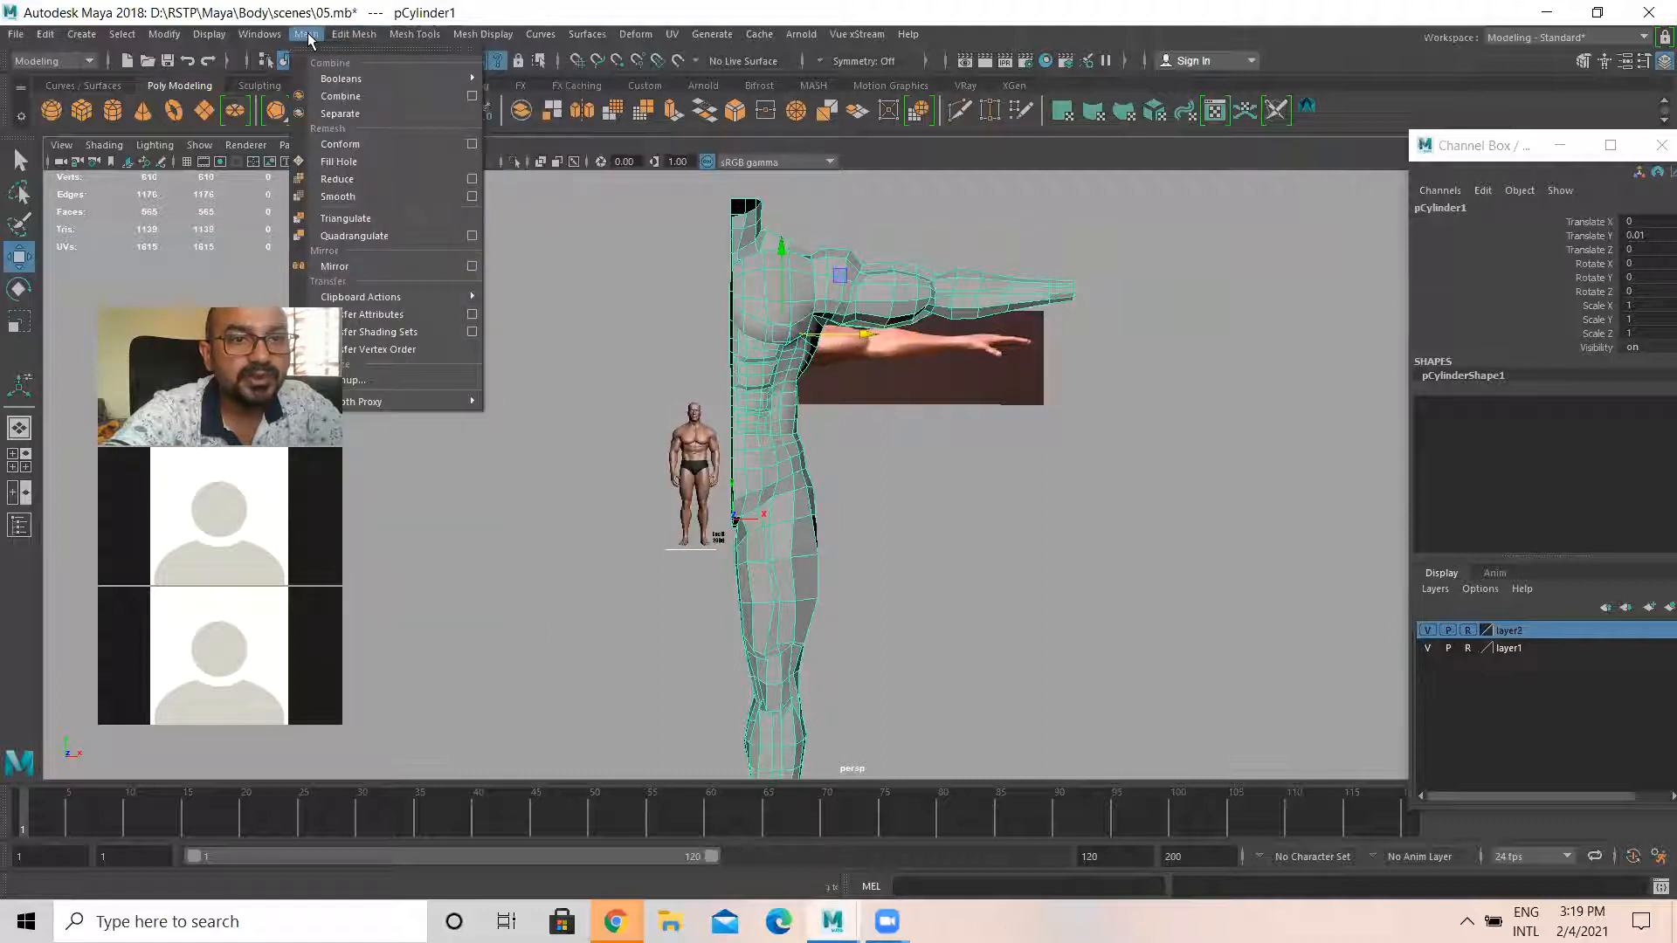
pyautogui.click(386, 265)
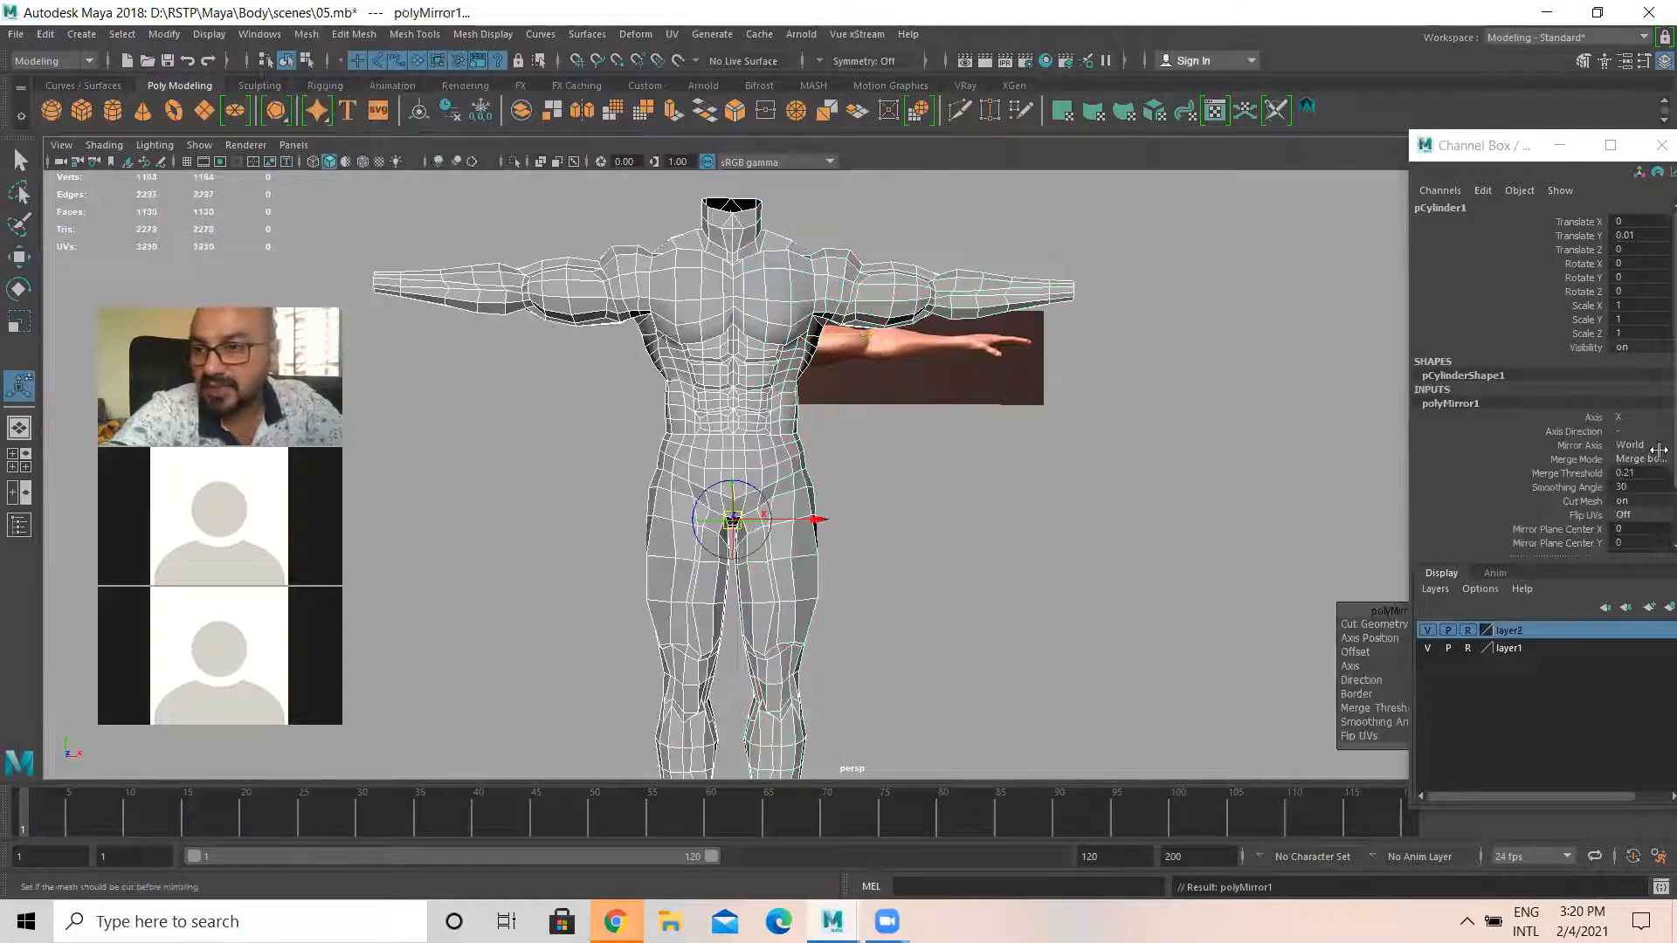
pyautogui.doubleClick(1647, 473)
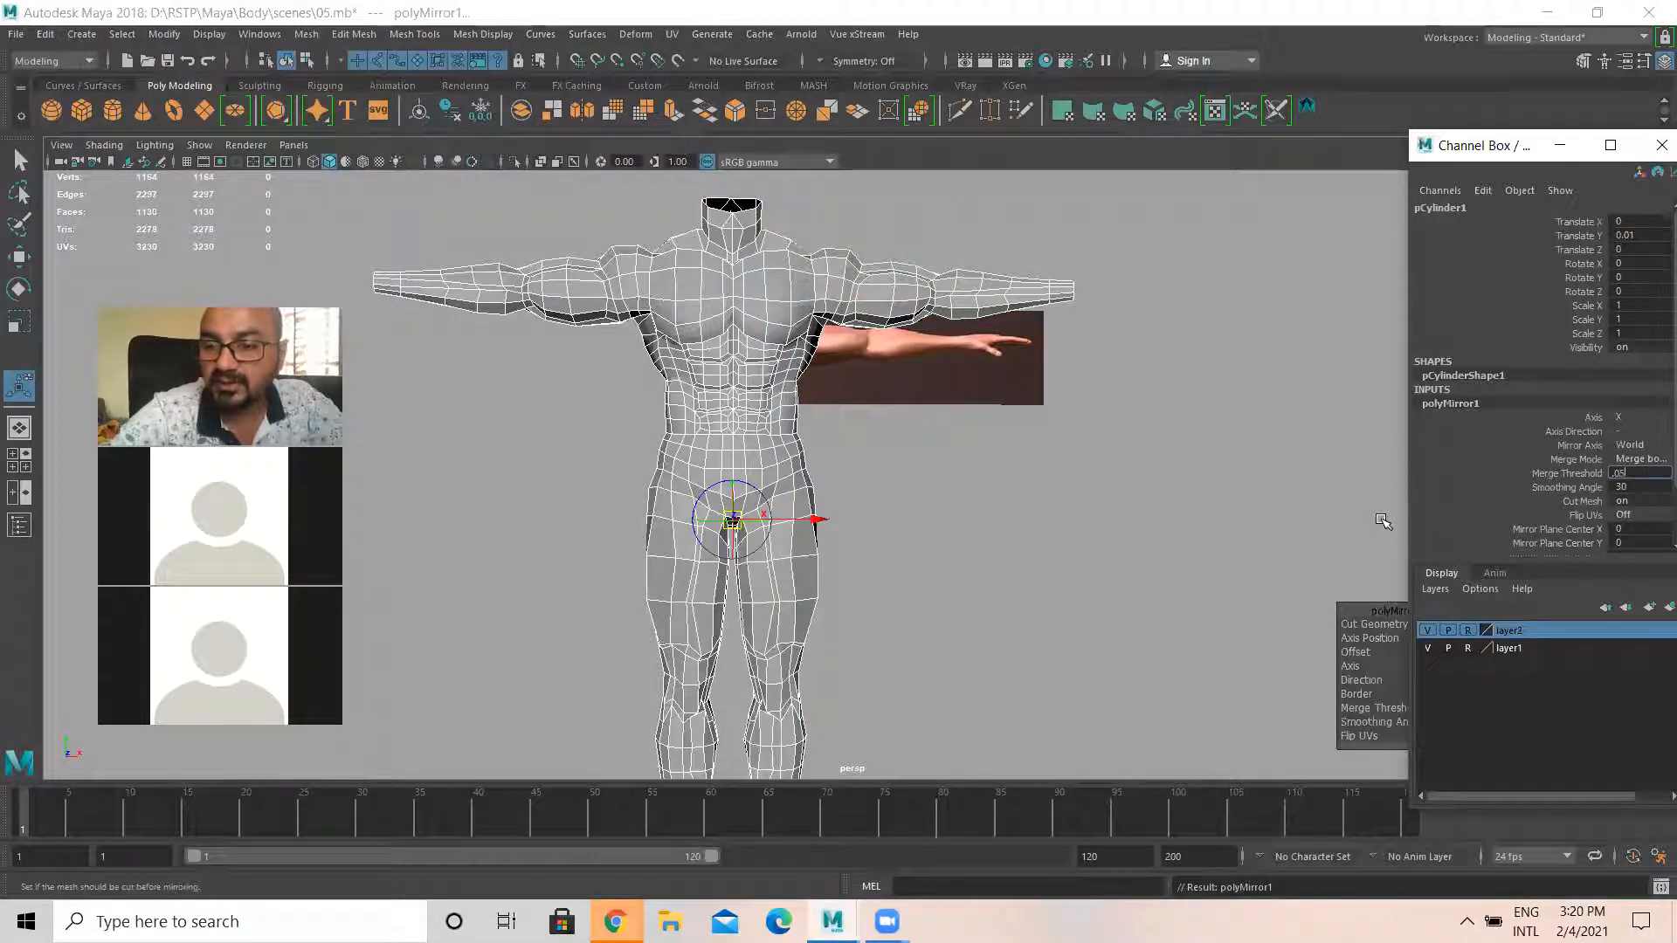
pyautogui.press('Return')
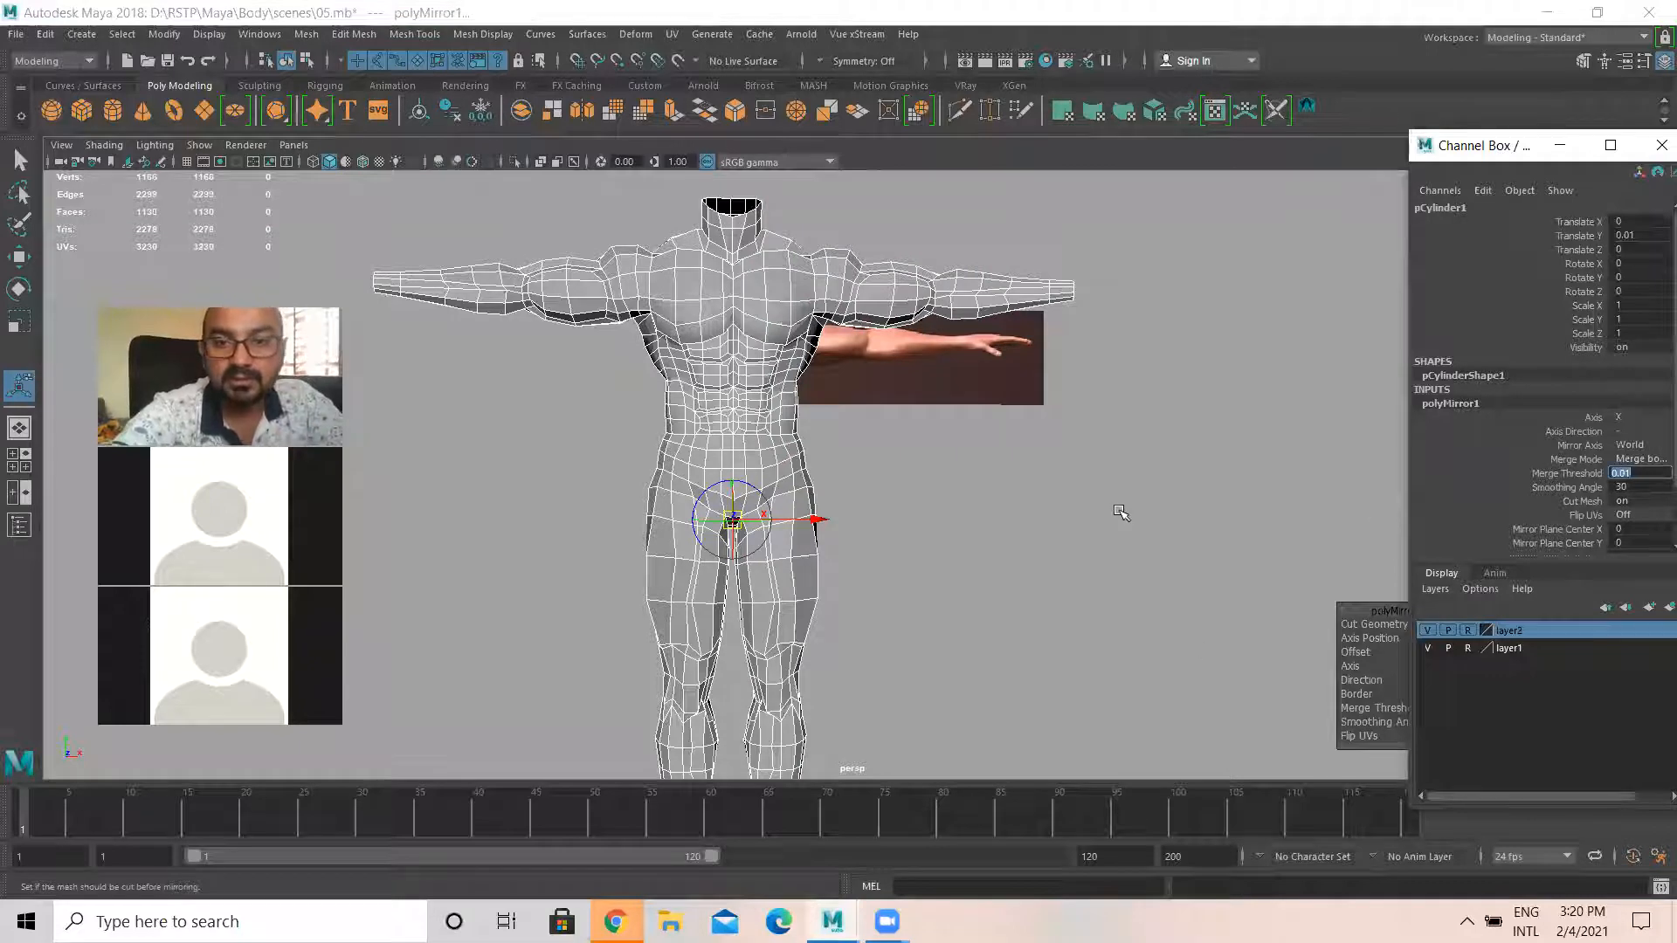
# Turn on smooth preview for the mirrored body and deselect it
pyautogui.click(1118, 511)
pyautogui.scroll(-1, 873, 426)
pyautogui.keyDown('alt'); pyautogui.moveTo(866, 425); pyautogui.dragTo(860, 425); pyautogui.keyUp('alt')
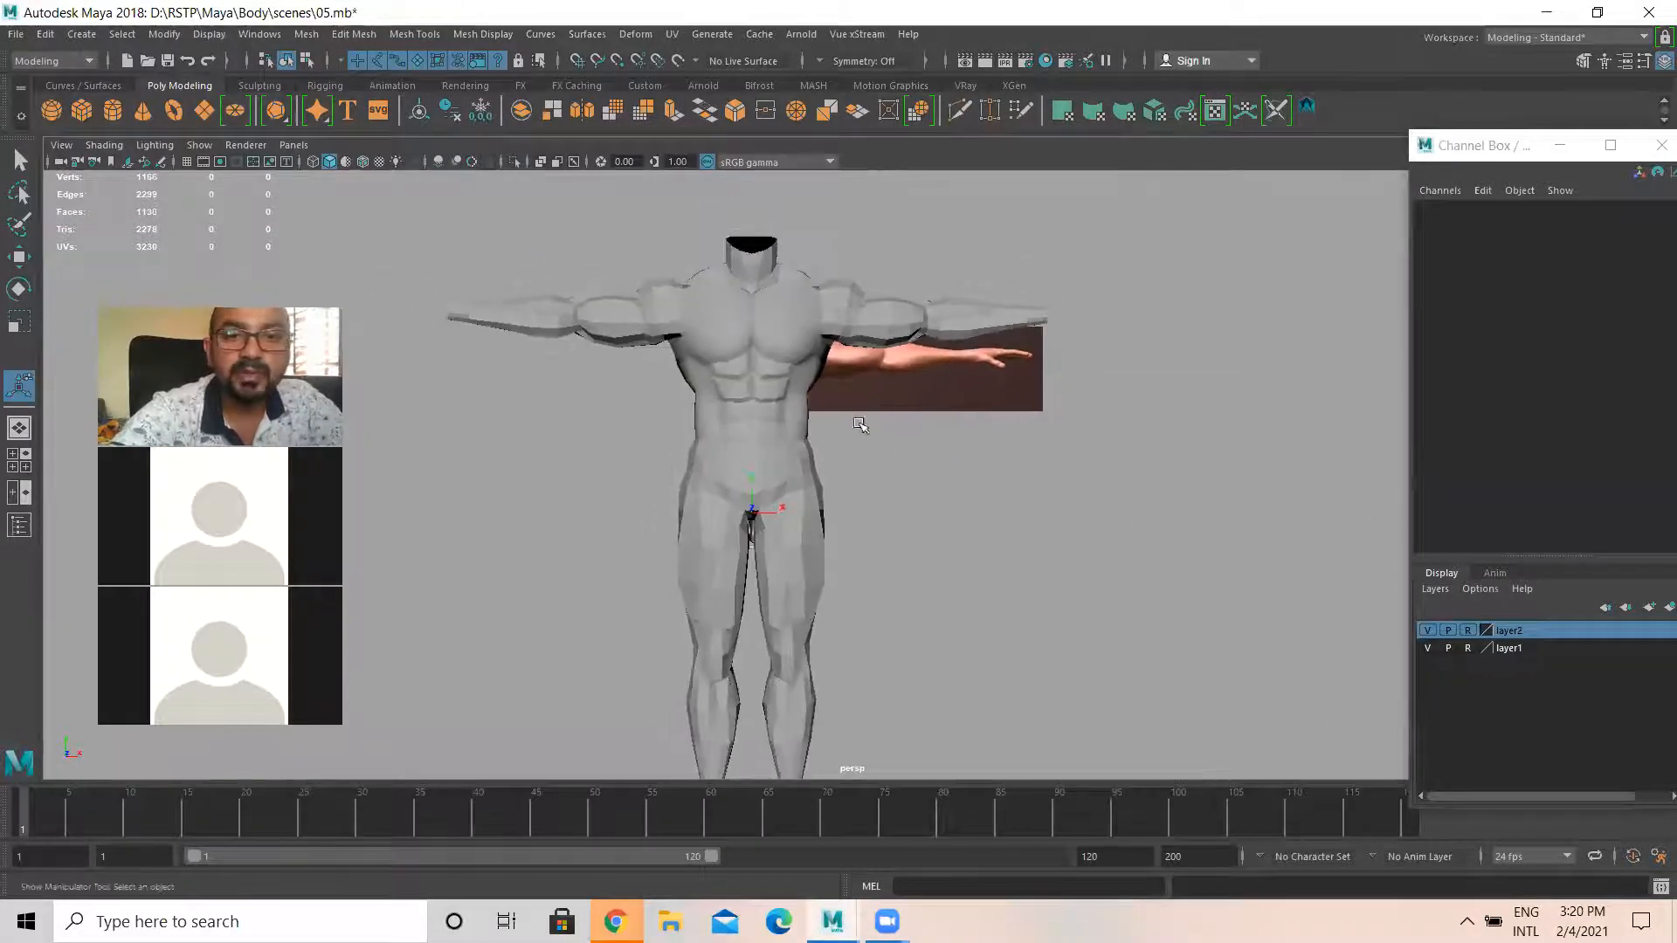
pyautogui.click(772, 304)
pyautogui.press('3')
pyautogui.click(1001, 563)
# Examine the smoothed full body, from the overall proportions down to the legs and knees
pyautogui.scroll(-2, 962, 573)
pyautogui.keyDown('alt'); pyautogui.moveTo(859, 561); pyautogui.dragTo(818, 399); pyautogui.keyUp('alt')
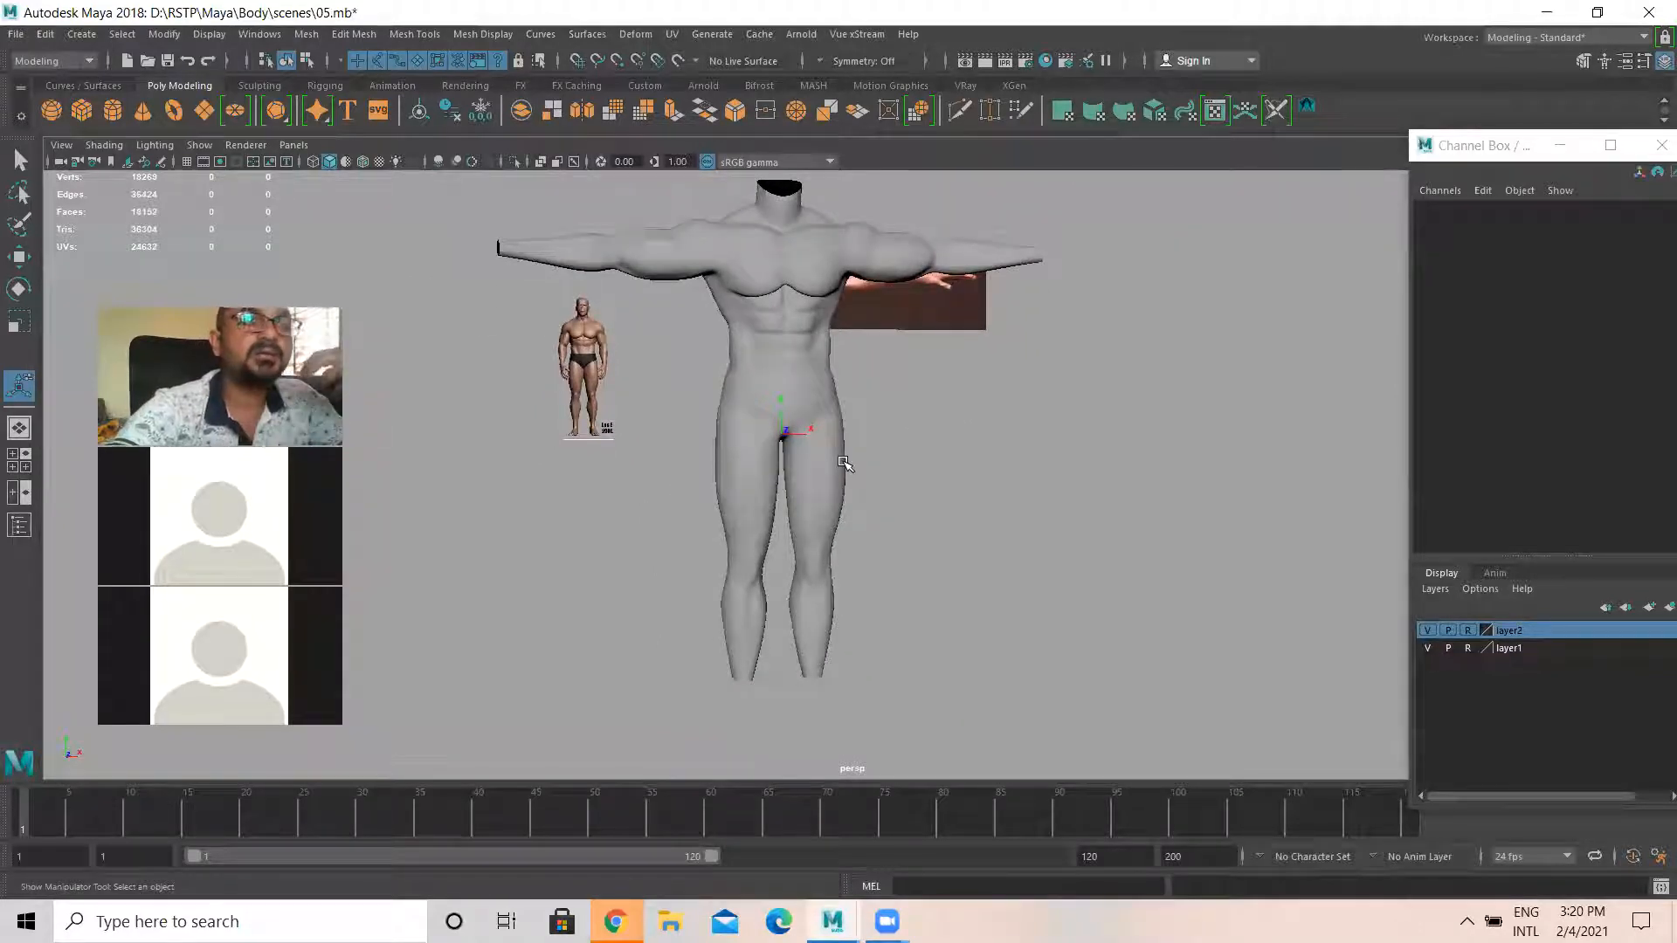
pyautogui.keyDown('alt'); pyautogui.moveTo(932, 512); pyautogui.dragTo(820, 527); pyautogui.keyUp('alt')
pyautogui.keyDown('alt'); pyautogui.moveTo(820, 528); pyautogui.dragTo(1122, 546, button='right'); pyautogui.keyUp('alt')
pyautogui.keyDown('alt'); pyautogui.moveTo(968, 385); pyautogui.dragTo(1048, 262, button='middle'); pyautogui.keyUp('alt')
pyautogui.keyDown('alt'); pyautogui.moveTo(968, 433); pyautogui.dragTo(936, 336); pyautogui.keyUp('alt')
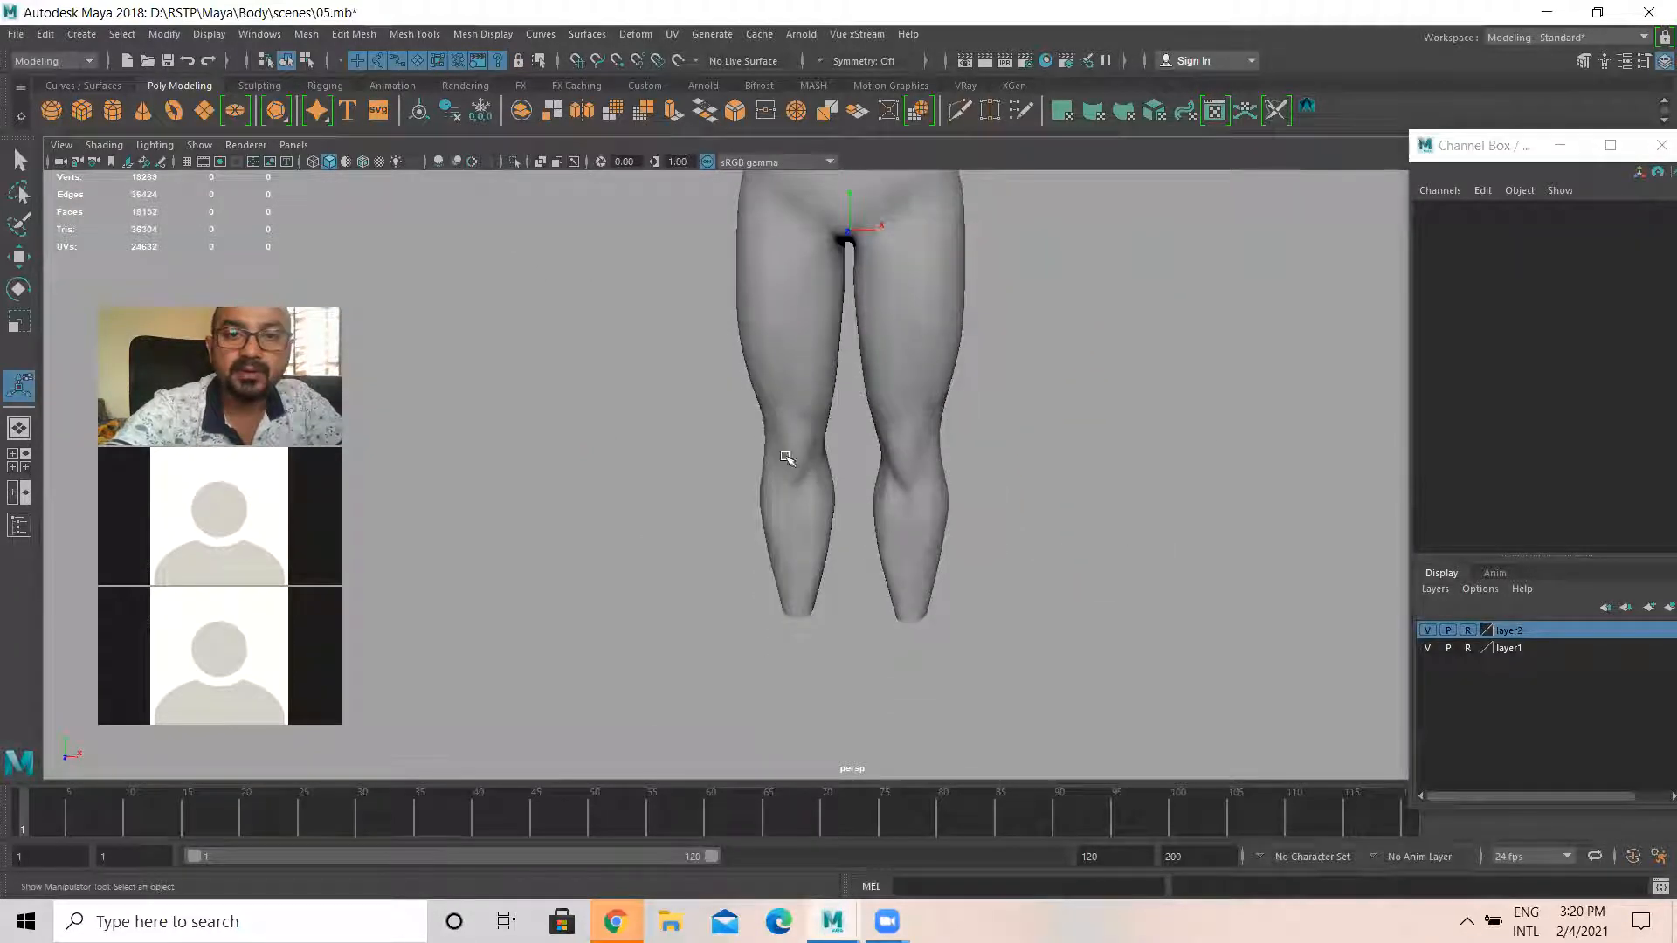
# Select the vertical centre edges between the buttocks on the back of the body with the Move tool active
pyautogui.keyDown('alt'); pyautogui.moveTo(785, 490); pyautogui.dragTo(860, 358); pyautogui.keyUp('alt')
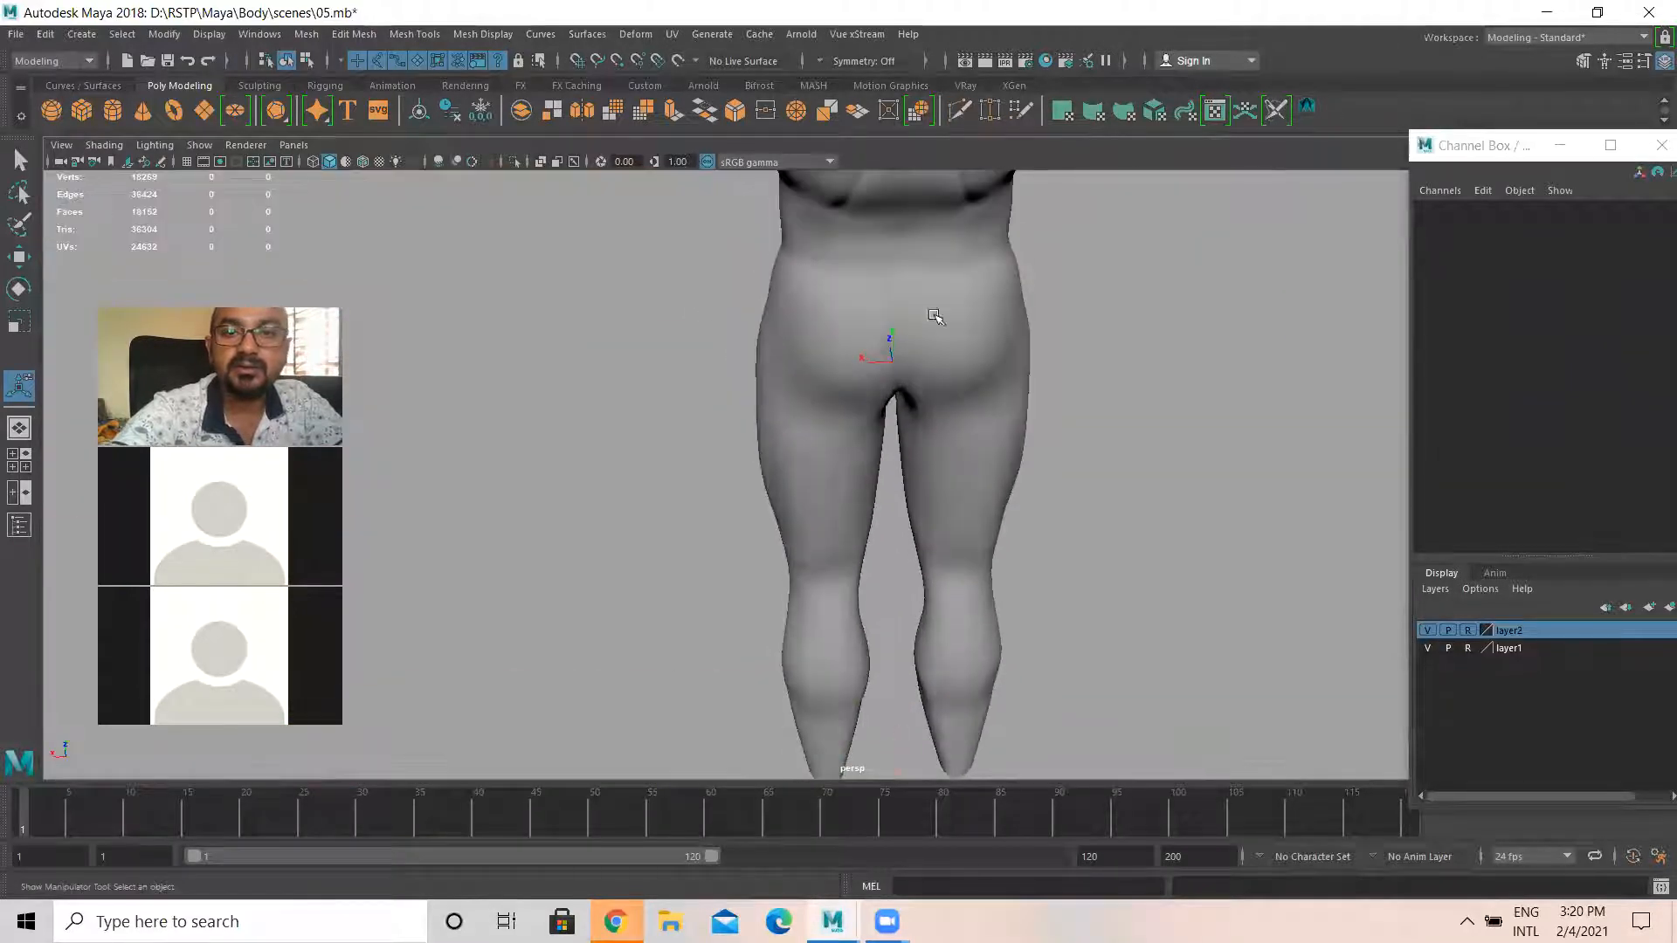
pyautogui.click(877, 385)
pyautogui.keyDown('alt'); pyautogui.moveTo(877, 385); pyautogui.dragTo(944, 299, button='right'); pyautogui.keyUp('alt')
pyautogui.keyDown('alt'); pyautogui.moveTo(917, 441); pyautogui.dragTo(939, 438, button='middle'); pyautogui.keyUp('alt')
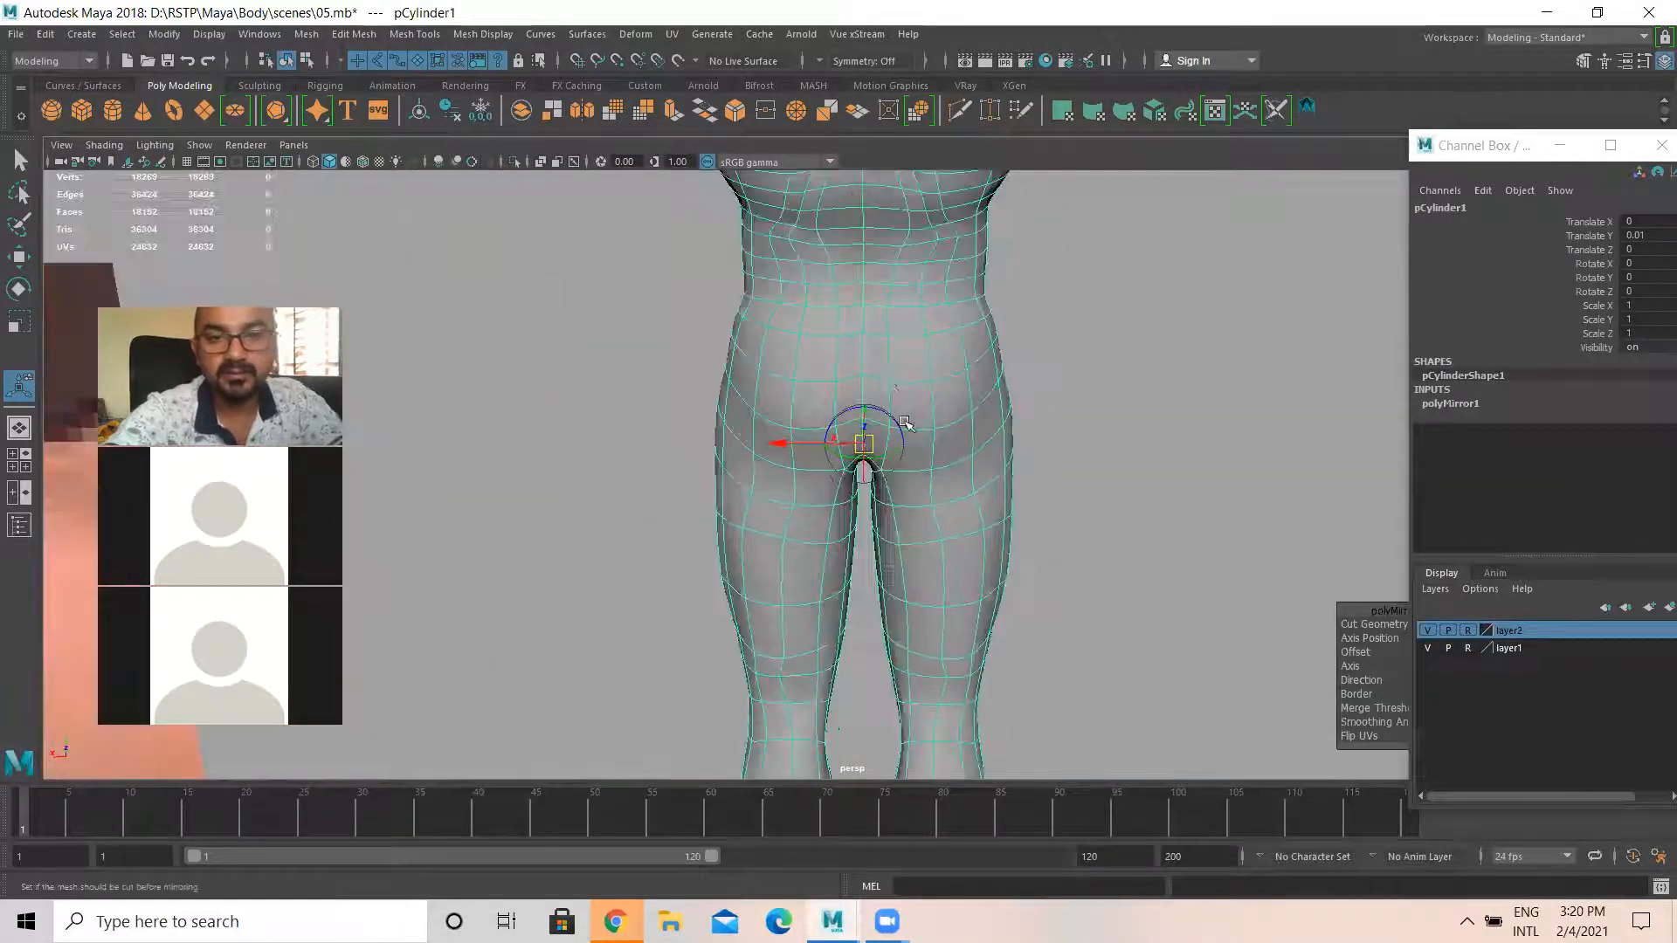
pyautogui.press('w')
pyautogui.moveTo(879, 353); pyautogui.dragTo(877, 306, button='right')
pyautogui.click(864, 354)
pyautogui.keyDown('alt'); pyautogui.moveTo(872, 406); pyautogui.dragTo(771, 387); pyautogui.keyUp('alt')
pyautogui.keyDown('shift'); pyautogui.click(872, 257); pyautogui.keyUp('shift')
pyautogui.keyDown('shift'); pyautogui.click(871, 302); pyautogui.keyUp('shift')
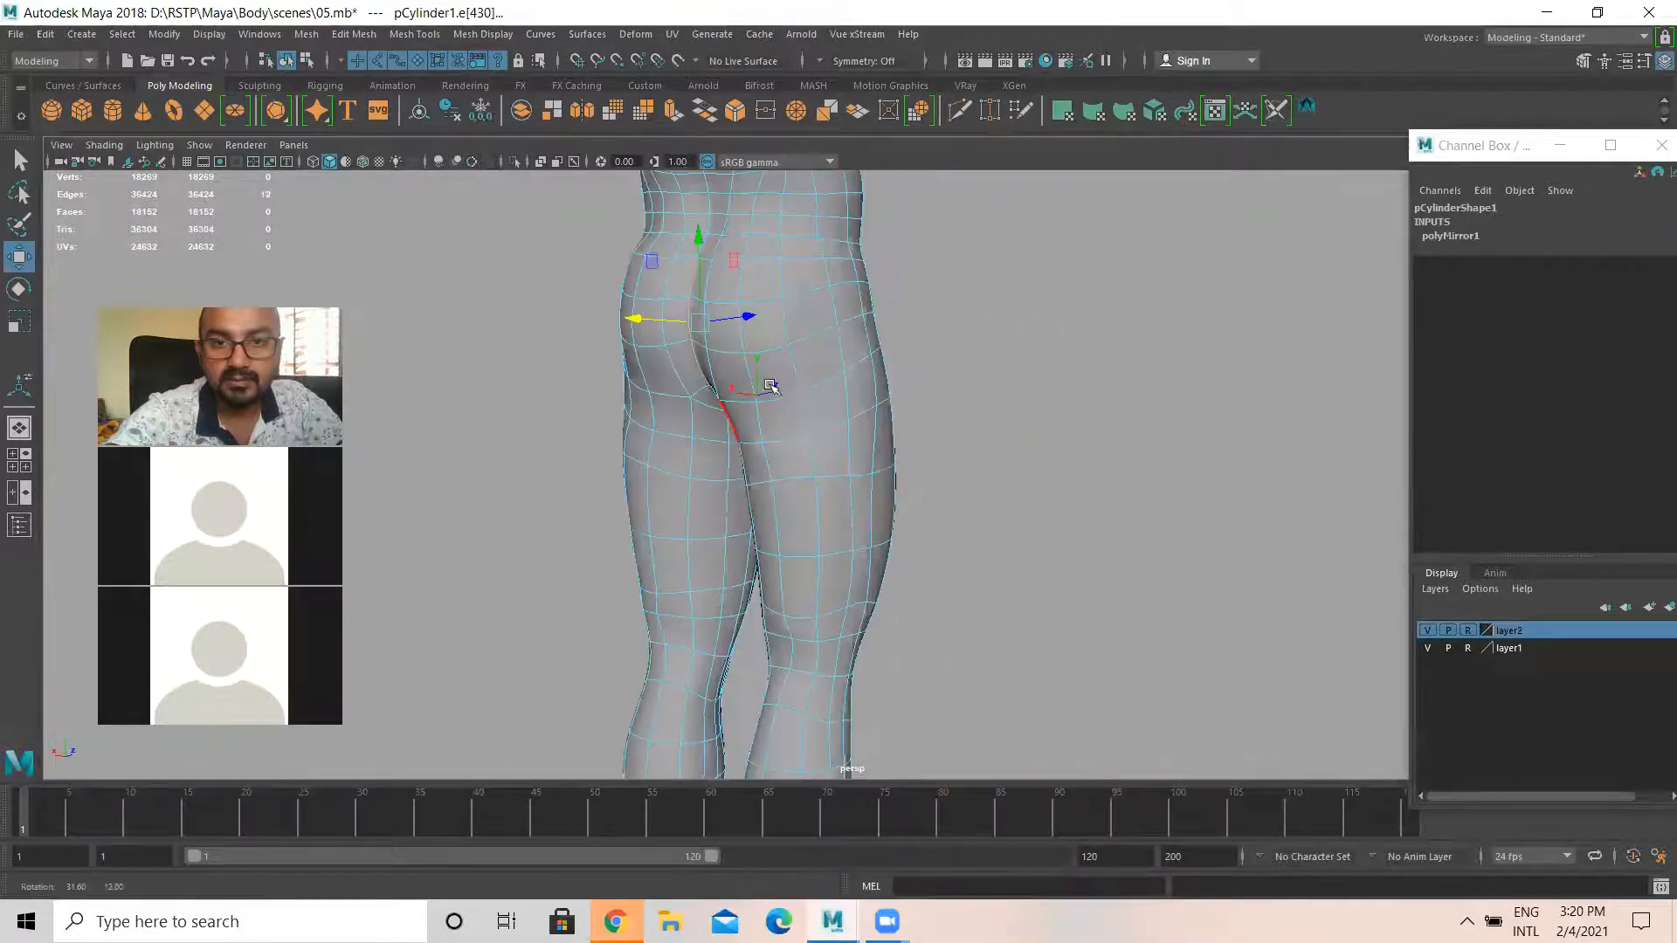
# Select edges on the side of the hip for scaling, and return the body to object mode
pyautogui.keyDown('alt'); pyautogui.moveTo(666, 303); pyautogui.dragTo(754, 461); pyautogui.keyUp('alt')
pyautogui.click(823, 369)
pyautogui.keyDown('alt'); pyautogui.moveTo(815, 373); pyautogui.dragTo(931, 345); pyautogui.keyUp('alt')
pyautogui.keyDown('shift'); pyautogui.click(880, 370); pyautogui.keyUp('shift')
pyautogui.press('r')
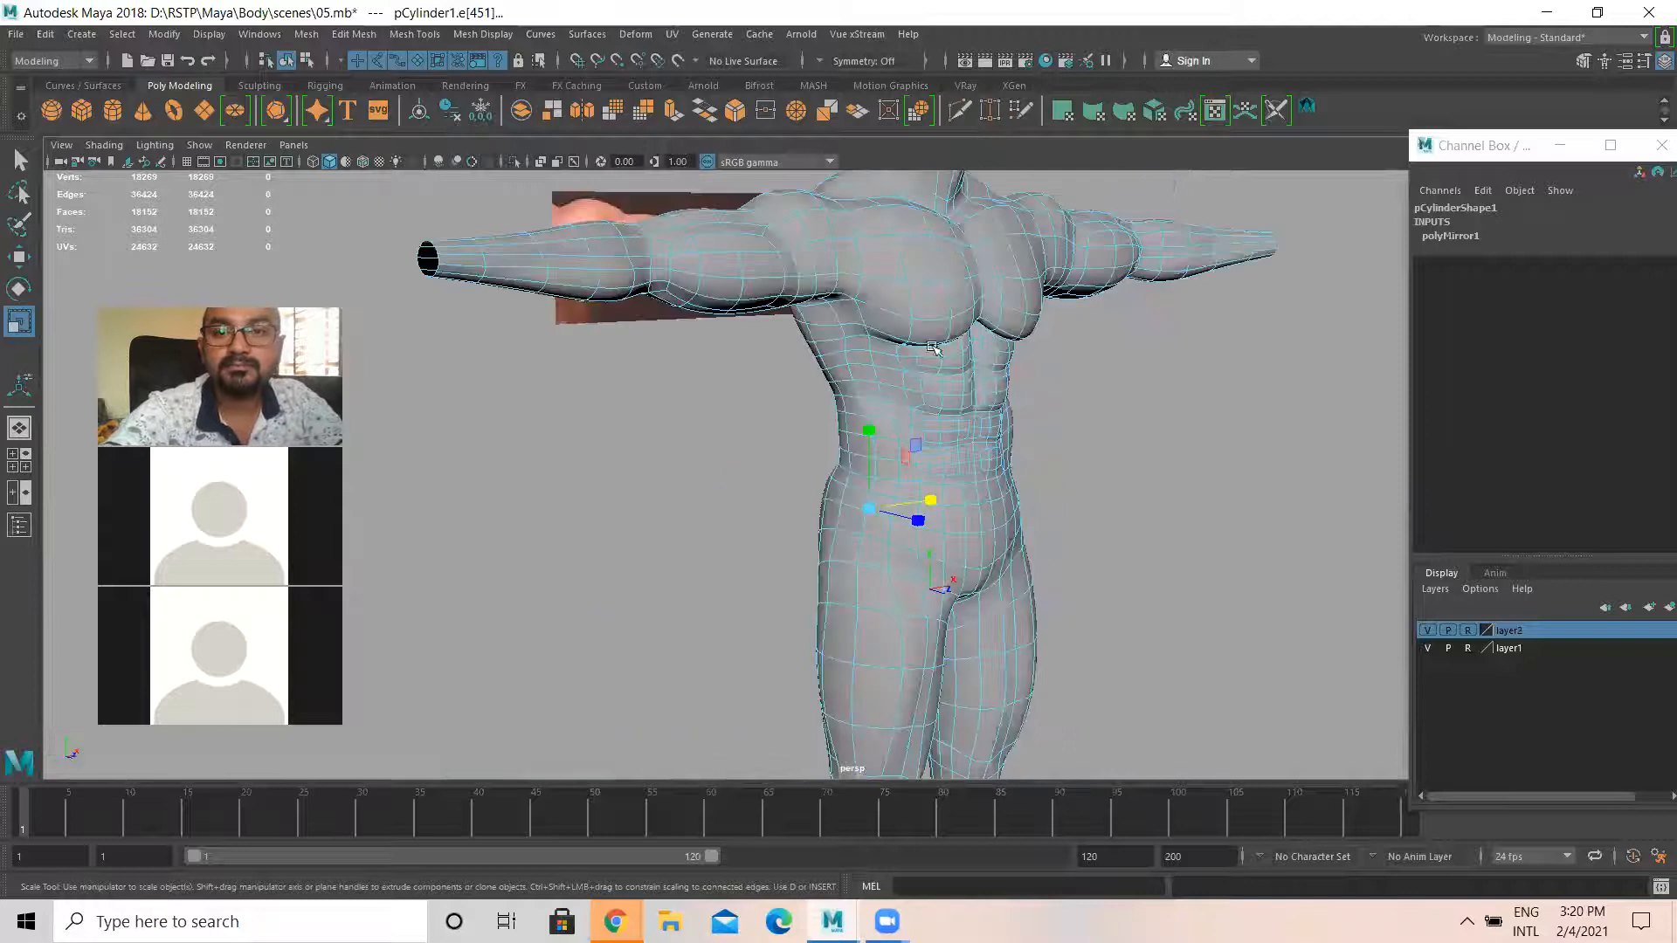
pyautogui.moveTo(951, 251); pyautogui.dragTo(991, 222, button='right')
pyautogui.keyDown('alt'); pyautogui.moveTo(878, 306); pyautogui.dragTo(824, 498); pyautogui.keyUp('alt')
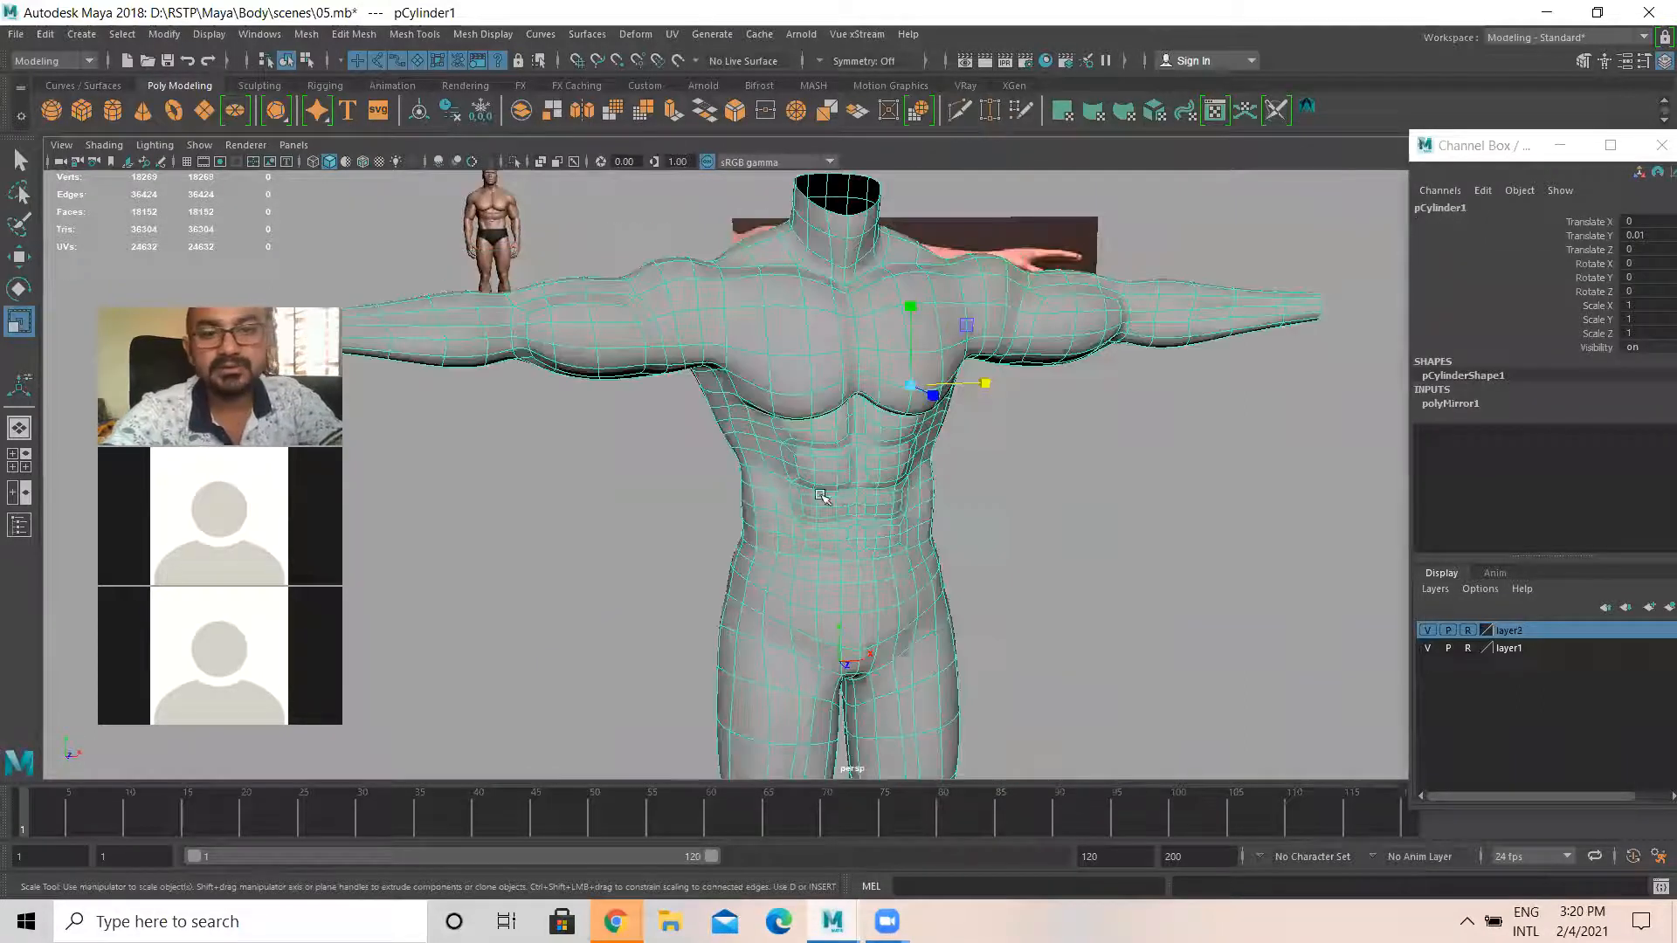
# Turn off smooth preview for the body, deselect it and save the scene
pyautogui.press('1')
pyautogui.click(1082, 534)
pyautogui.keyDown('alt'); pyautogui.moveTo(1082, 534); pyautogui.dragTo(846, 501); pyautogui.keyUp('alt')
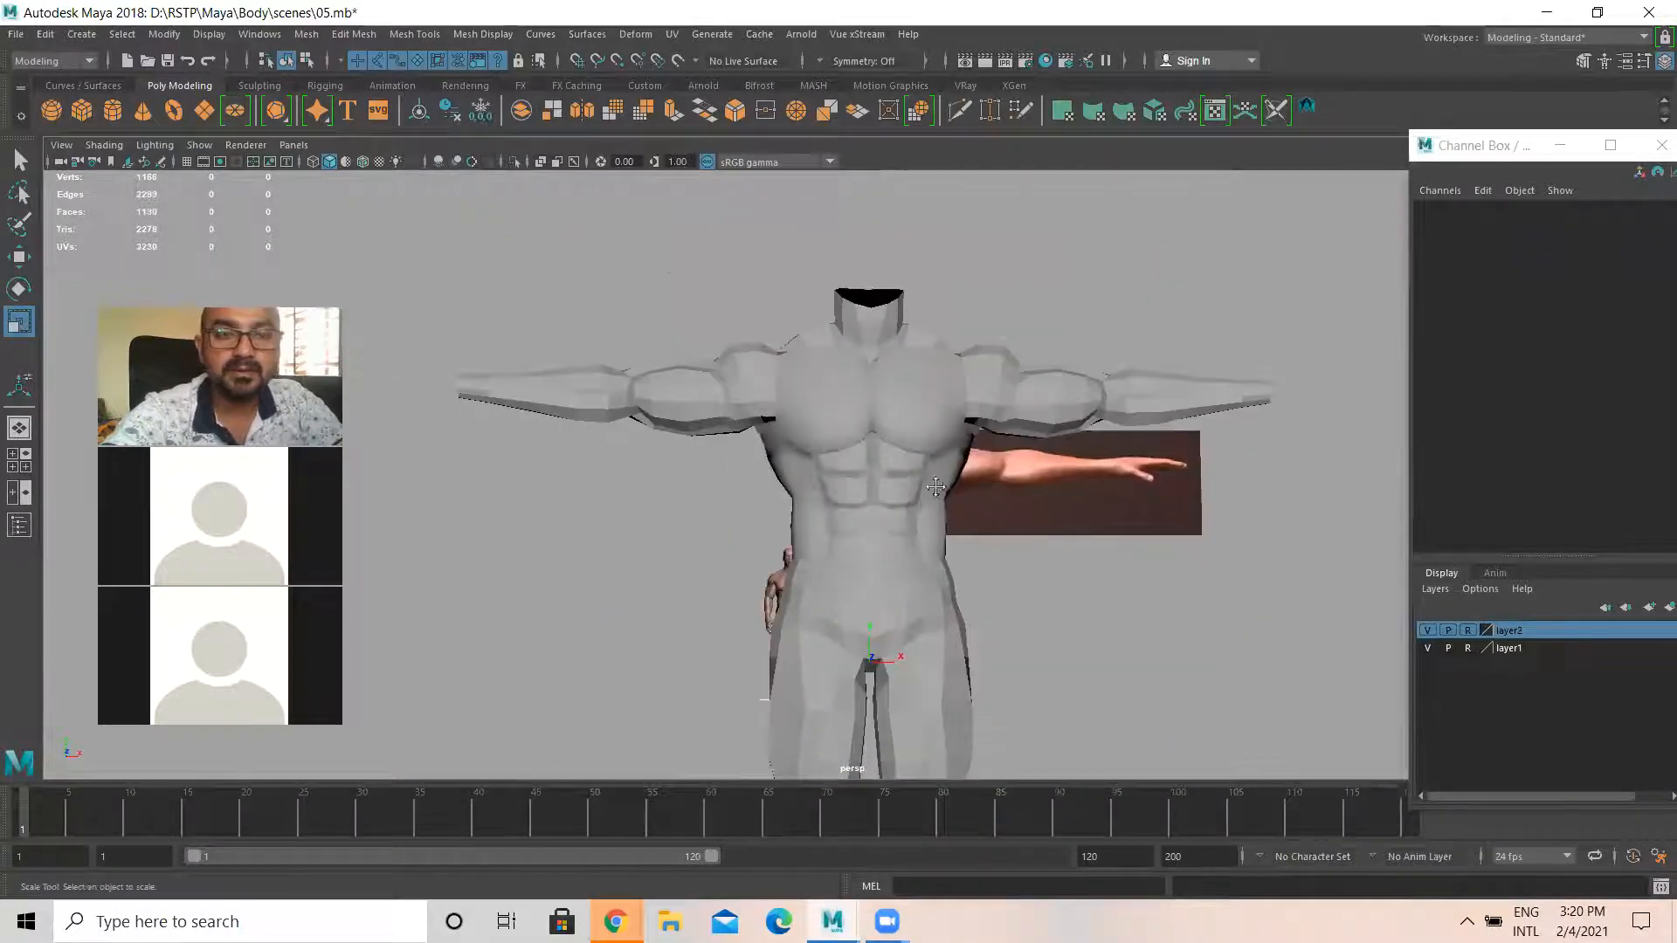
pyautogui.scroll(-1, 931, 499)
pyautogui.keyDown('alt'); pyautogui.moveTo(931, 500); pyautogui.dragTo(784, 481, button='middle'); pyautogui.keyUp('alt')
pyautogui.hotkey('ctrl', 's')
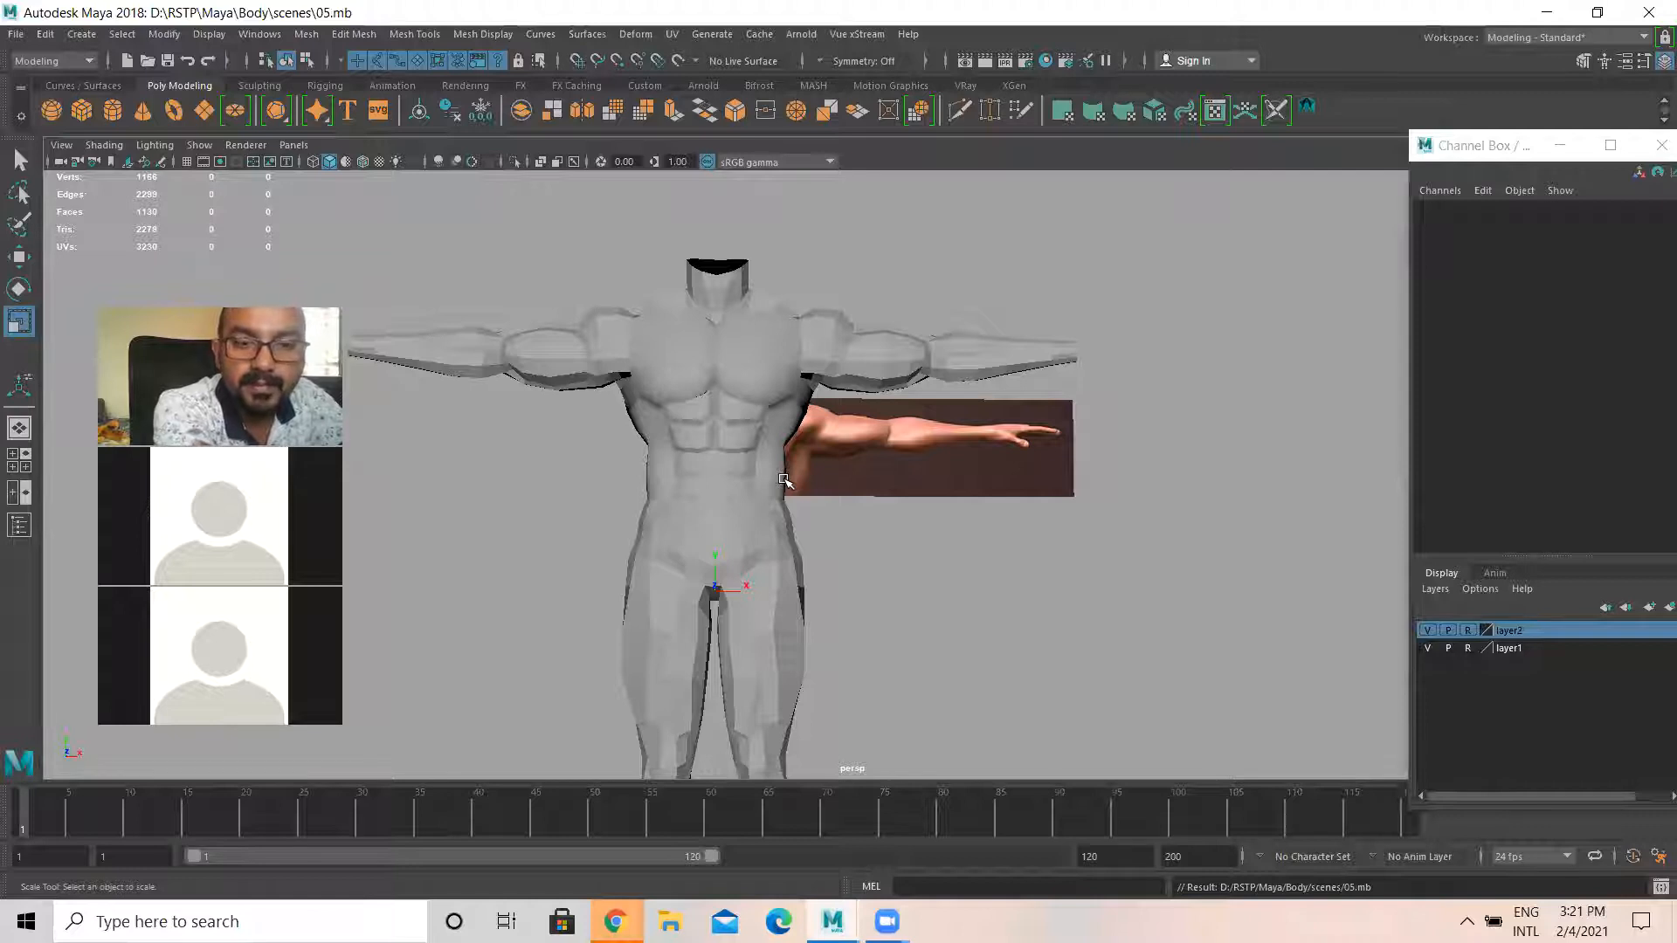
# Select the matching edges at the lower corners of the bottom abdominal block and scale them inward along X
pyautogui.scroll(-4, 750, 450)
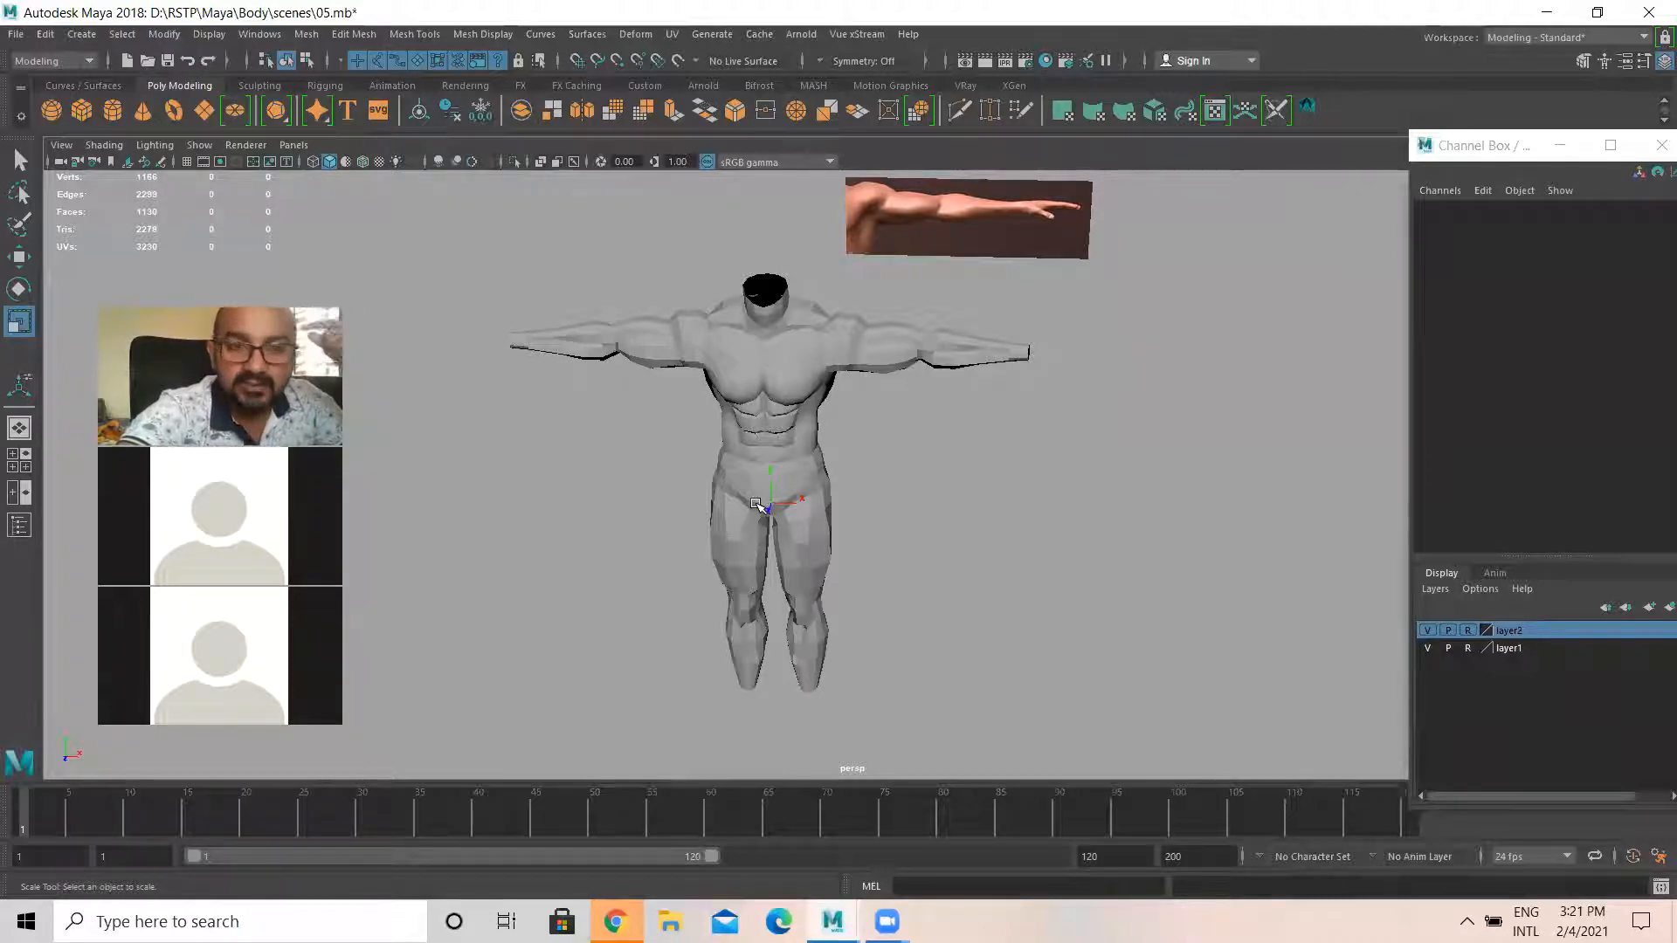
pyautogui.scroll(3, 792, 434)
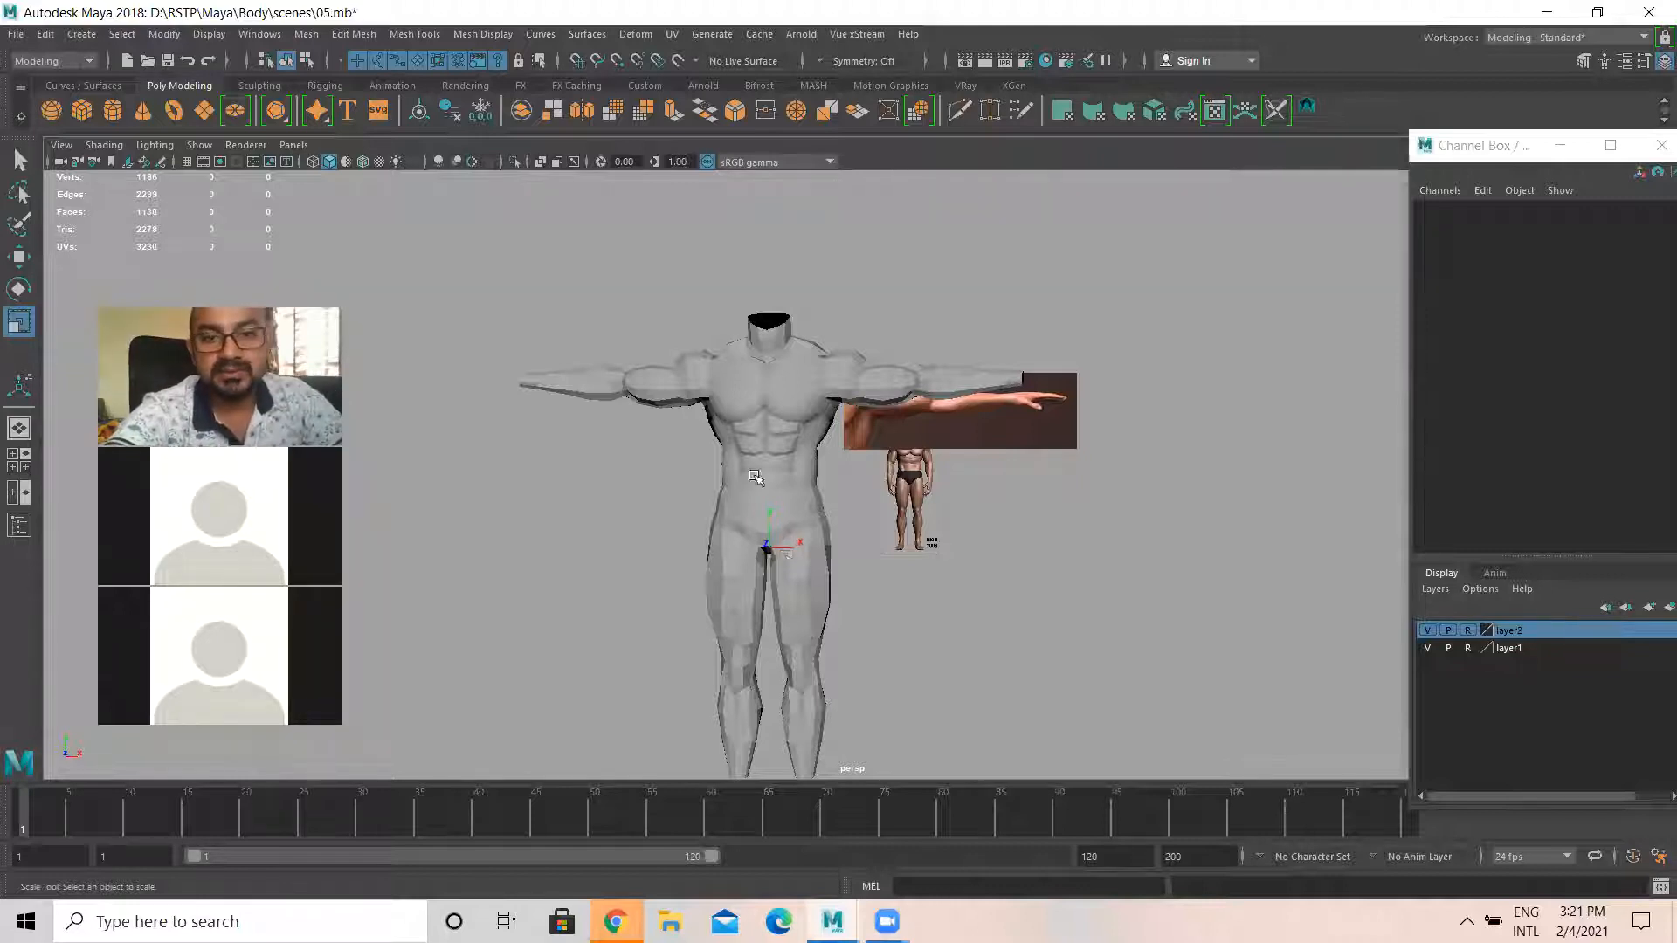
pyautogui.scroll(4, 760, 516)
pyautogui.scroll(5, 744, 480)
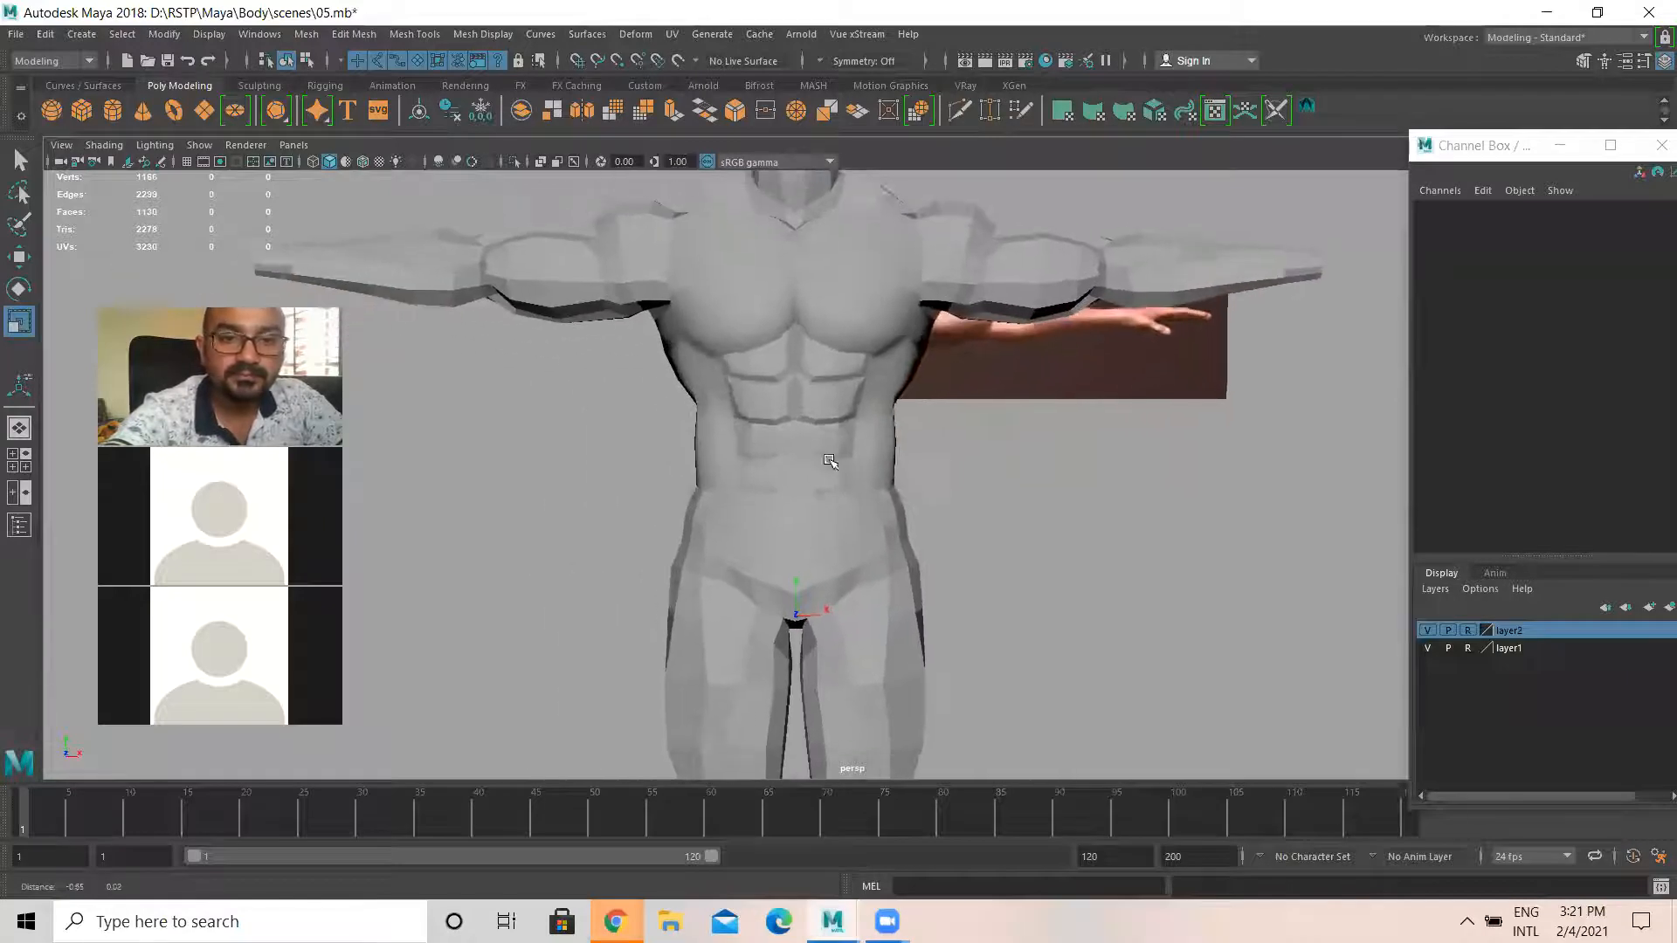
pyautogui.click(797, 473)
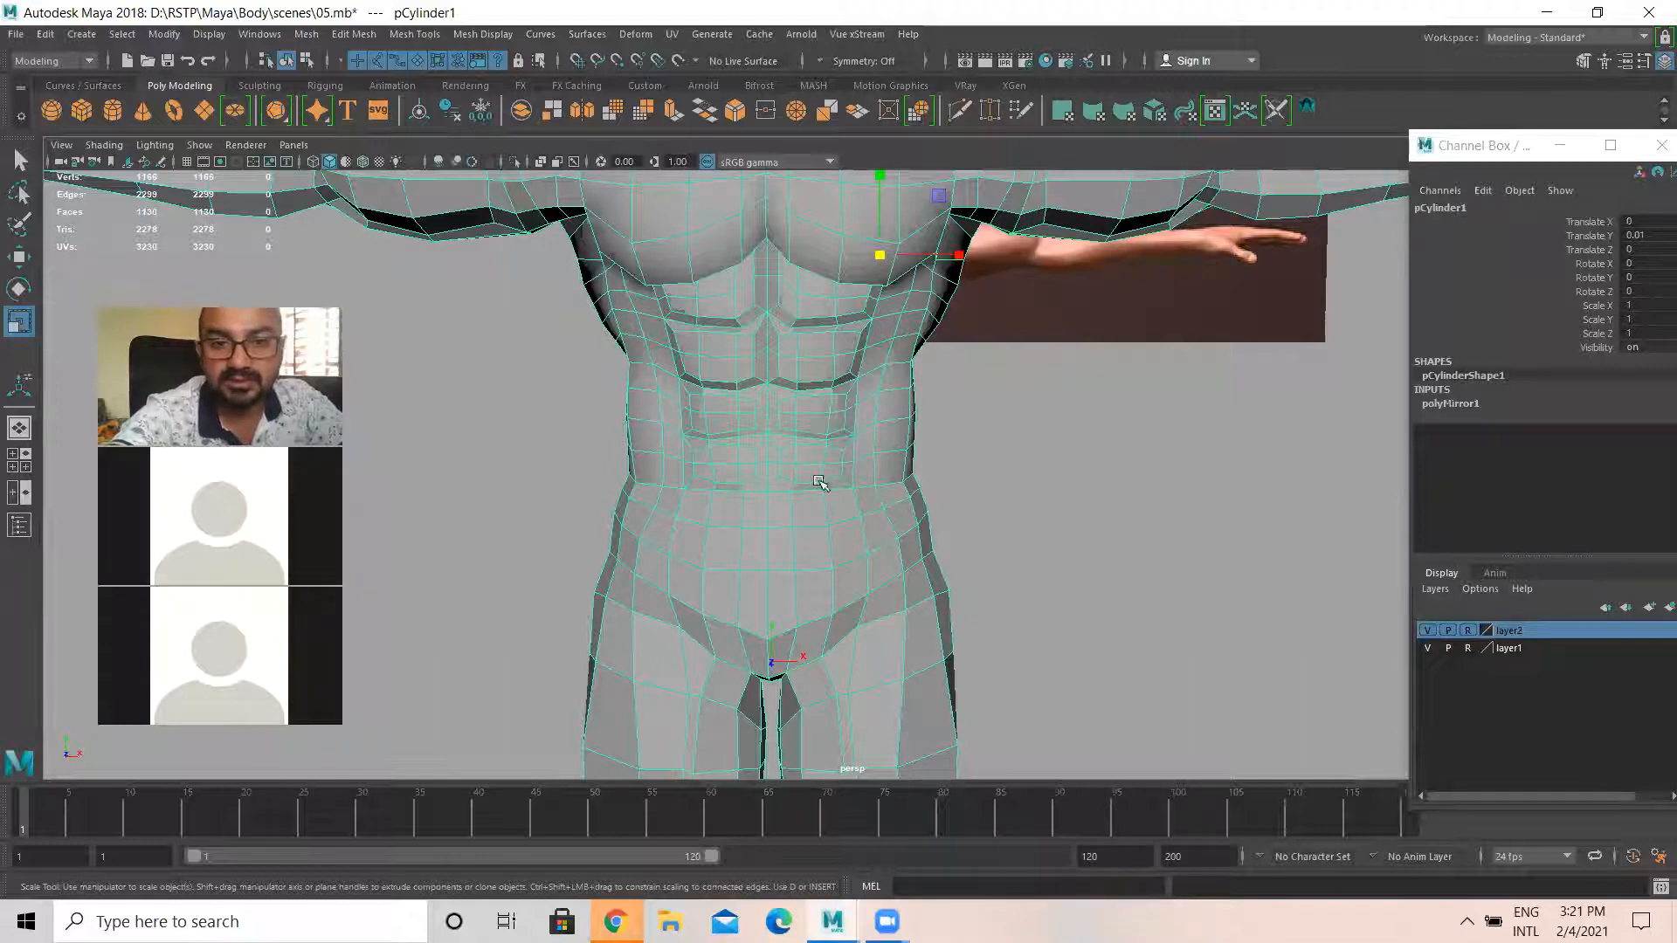
pyautogui.moveTo(898, 331); pyautogui.dragTo(889, 278, button='right')
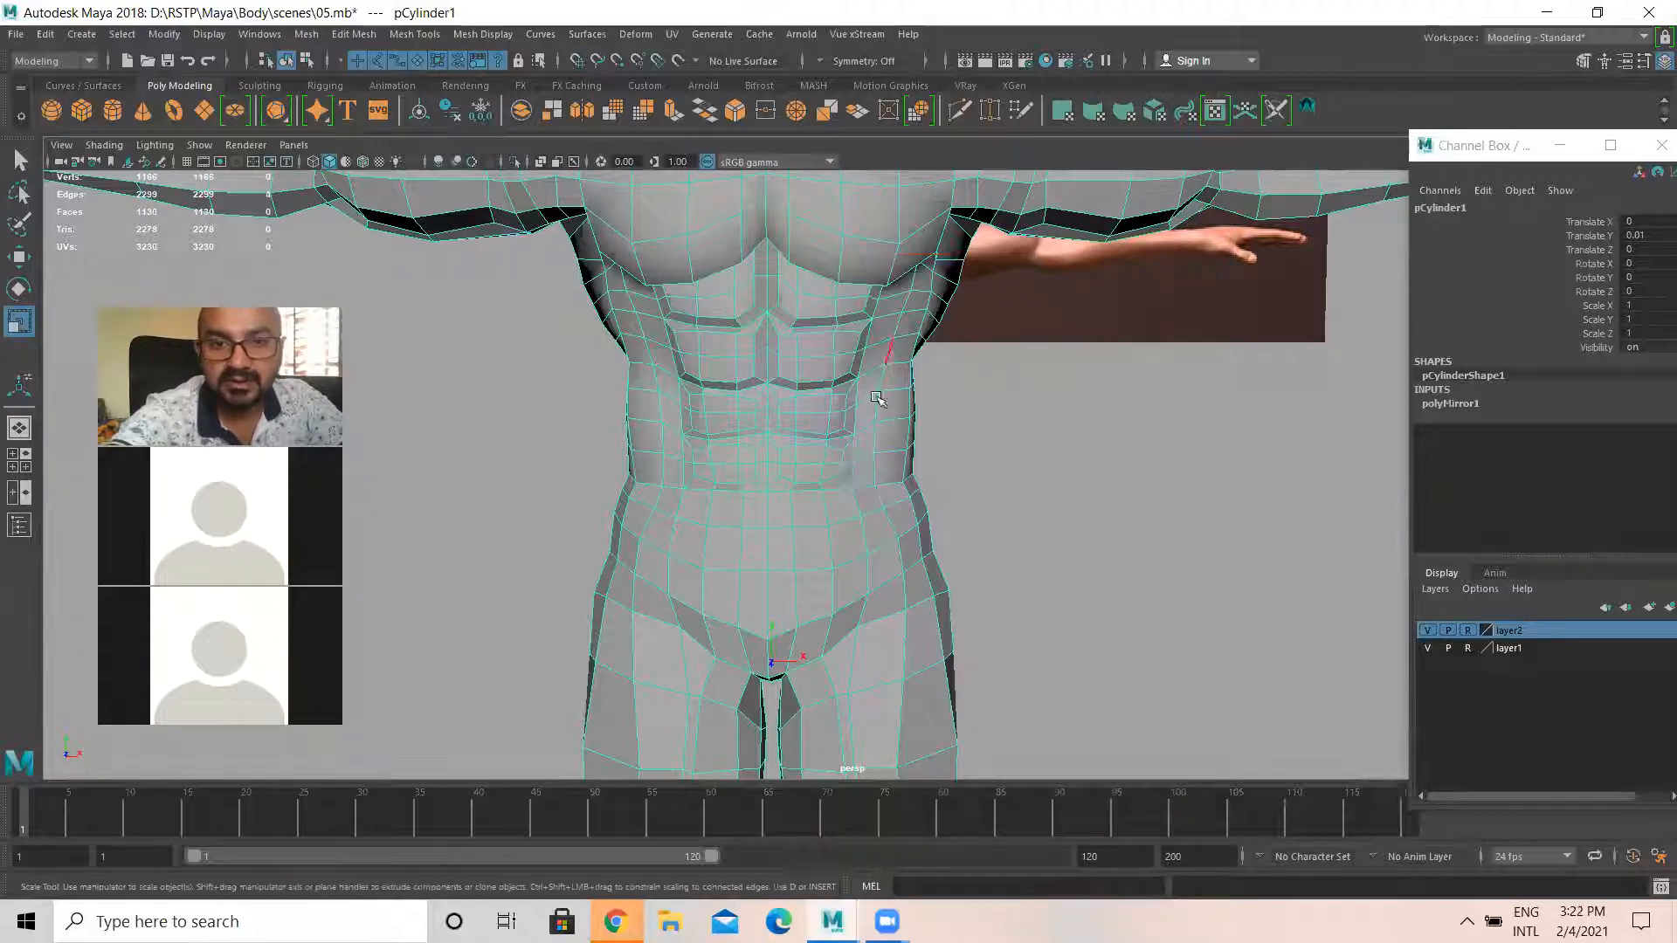
pyautogui.click(843, 481)
pyautogui.click(844, 477)
pyautogui.keyDown('alt'); pyautogui.moveTo(721, 497); pyautogui.dragTo(1214, 489, button='right'); pyautogui.keyUp('alt')
pyautogui.press('w')
pyautogui.keyDown('shift'); pyautogui.click(613, 483); pyautogui.keyUp('shift')
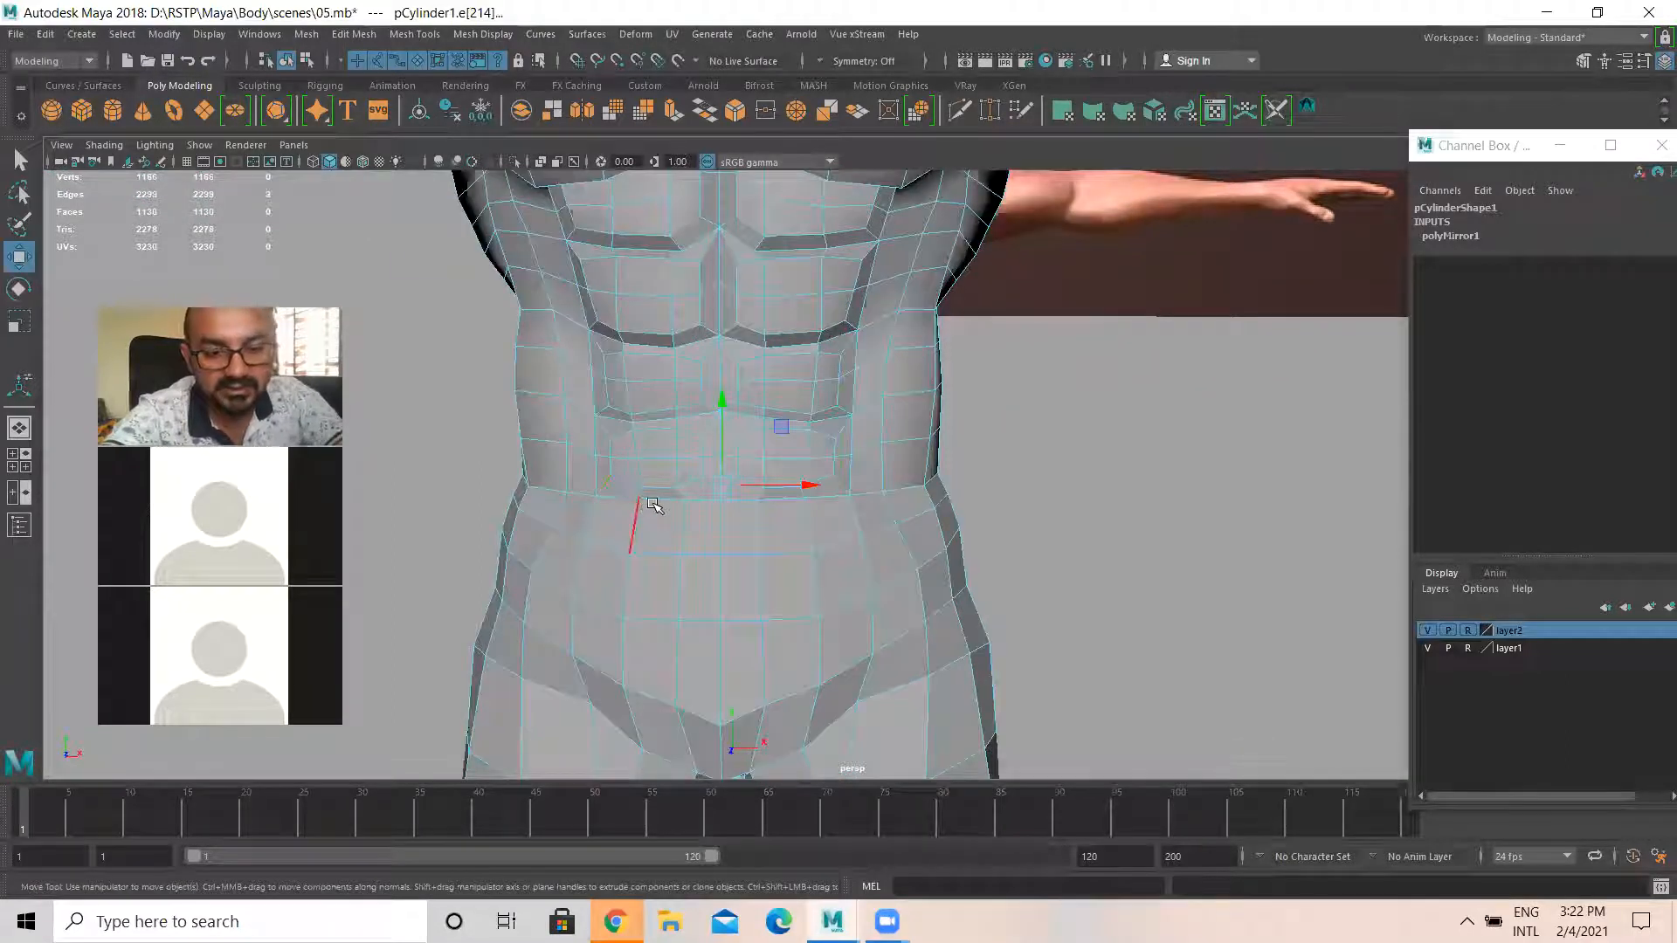
pyautogui.press('r')
pyautogui.moveTo(802, 485); pyautogui.dragTo(789, 485)
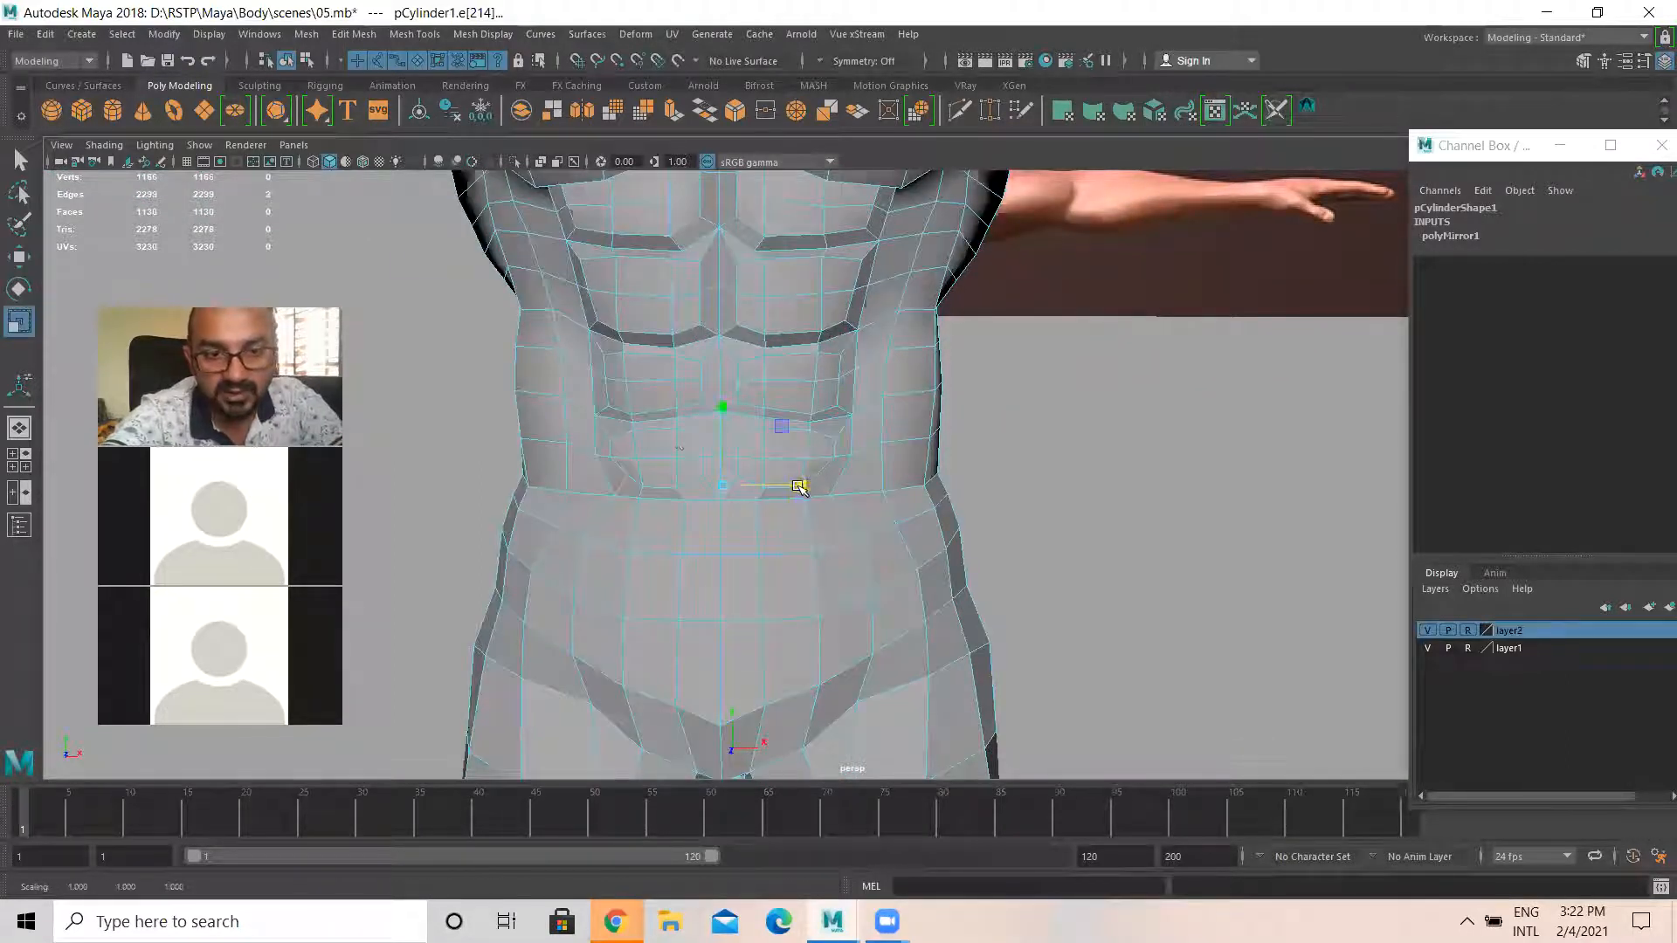
# Scale the pair of side edges just above on the bottom abdominal block inward along X
pyautogui.click(595, 444)
pyautogui.keyDown('shift'); pyautogui.click(852, 435); pyautogui.keyUp('shift')
pyautogui.moveTo(821, 440); pyautogui.dragTo(803, 438)
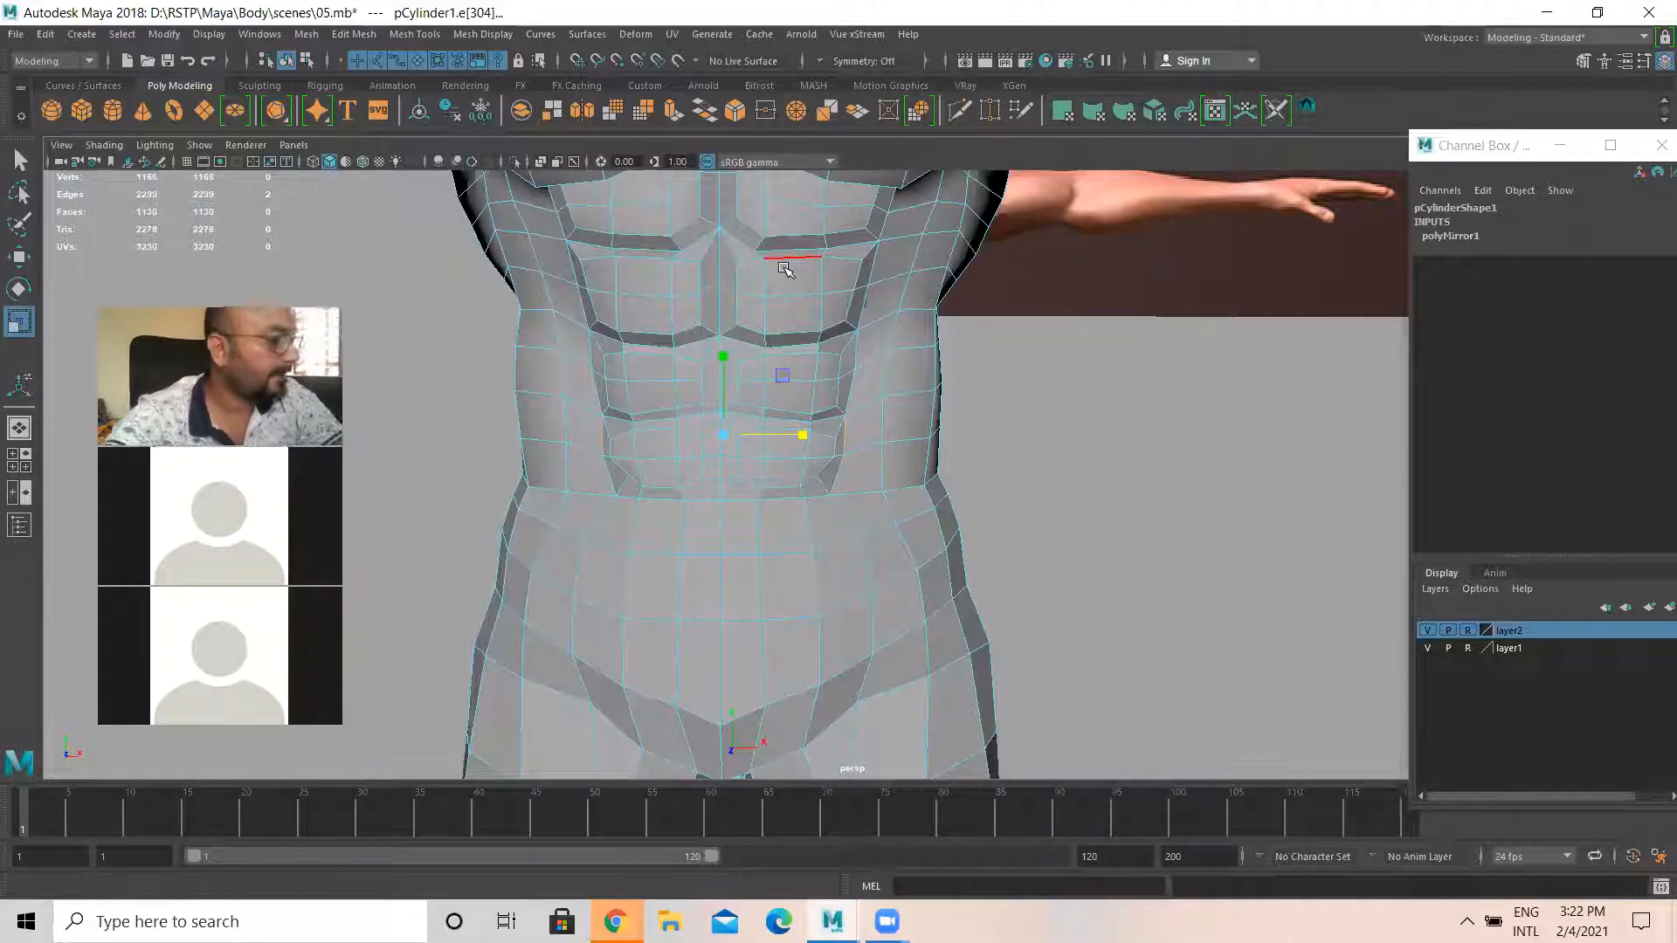
# Preview the body smoothed in object mode and examine the abdomen and overall figure from the front and side
pyautogui.moveTo(782, 343); pyautogui.dragTo(852, 297, button='right')
pyautogui.click(1080, 421)
pyautogui.keyDown('alt'); pyautogui.moveTo(1067, 425); pyautogui.dragTo(835, 431, button='right'); pyautogui.keyUp('alt')
pyautogui.click(835, 430)
pyautogui.press('3')
pyautogui.click(1079, 572)
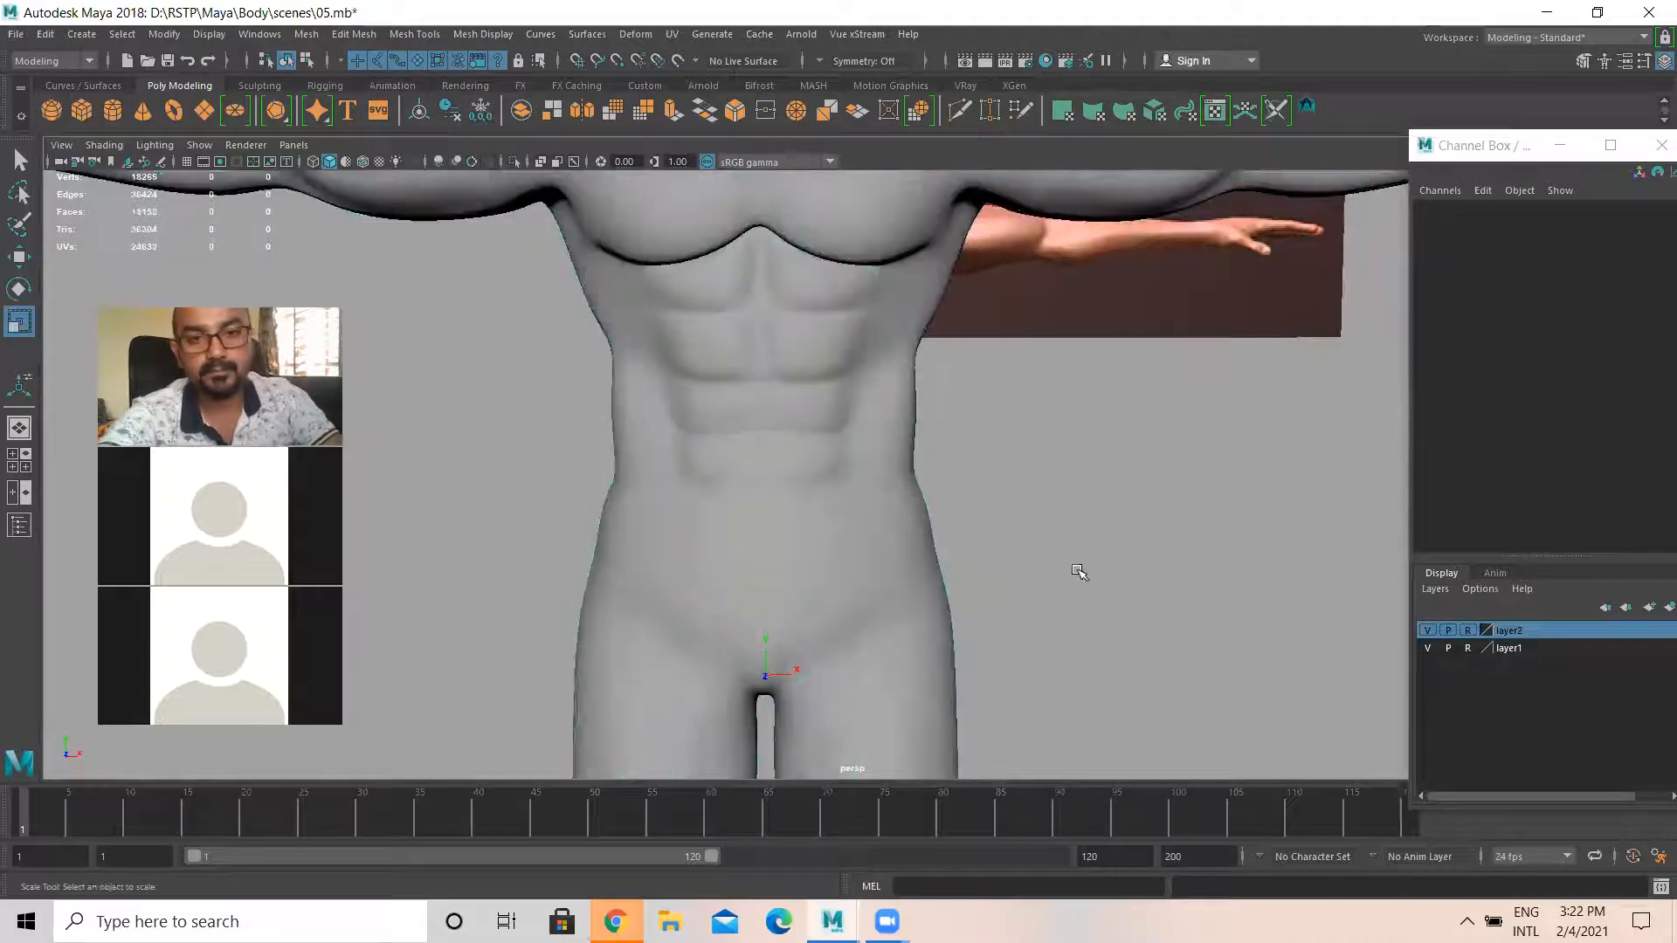
pyautogui.keyDown('alt'); pyautogui.moveTo(1060, 562); pyautogui.dragTo(1011, 528, button='right'); pyautogui.keyUp('alt')
pyautogui.keyDown('alt'); pyautogui.moveTo(1010, 528); pyautogui.dragTo(931, 514); pyautogui.keyUp('alt')
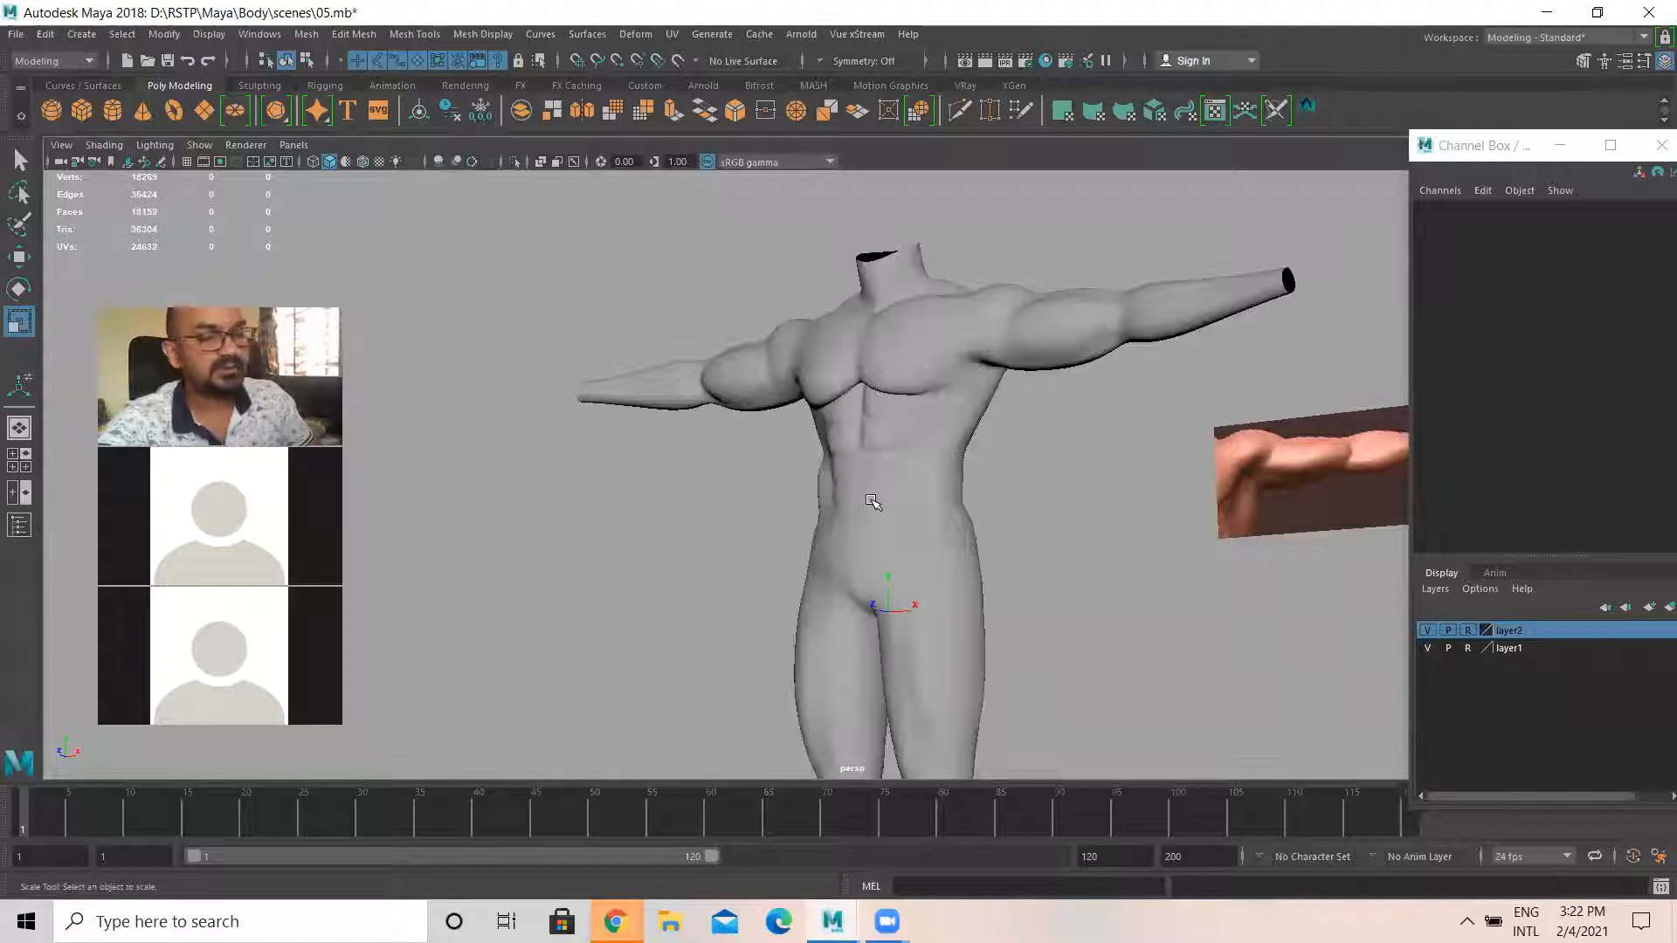
pyautogui.keyDown('alt'); pyautogui.moveTo(910, 477); pyautogui.dragTo(861, 495); pyautogui.keyUp('alt')
pyautogui.keyDown('alt'); pyautogui.moveTo(861, 494); pyautogui.dragTo(826, 402, button='right'); pyautogui.keyUp('alt')
# Return the body to its unsmoothed display, save the scene and deselect everything
pyautogui.click(874, 373)
pyautogui.press('1')
pyautogui.hotkey('ctrl', 's')
pyautogui.click(941, 522)
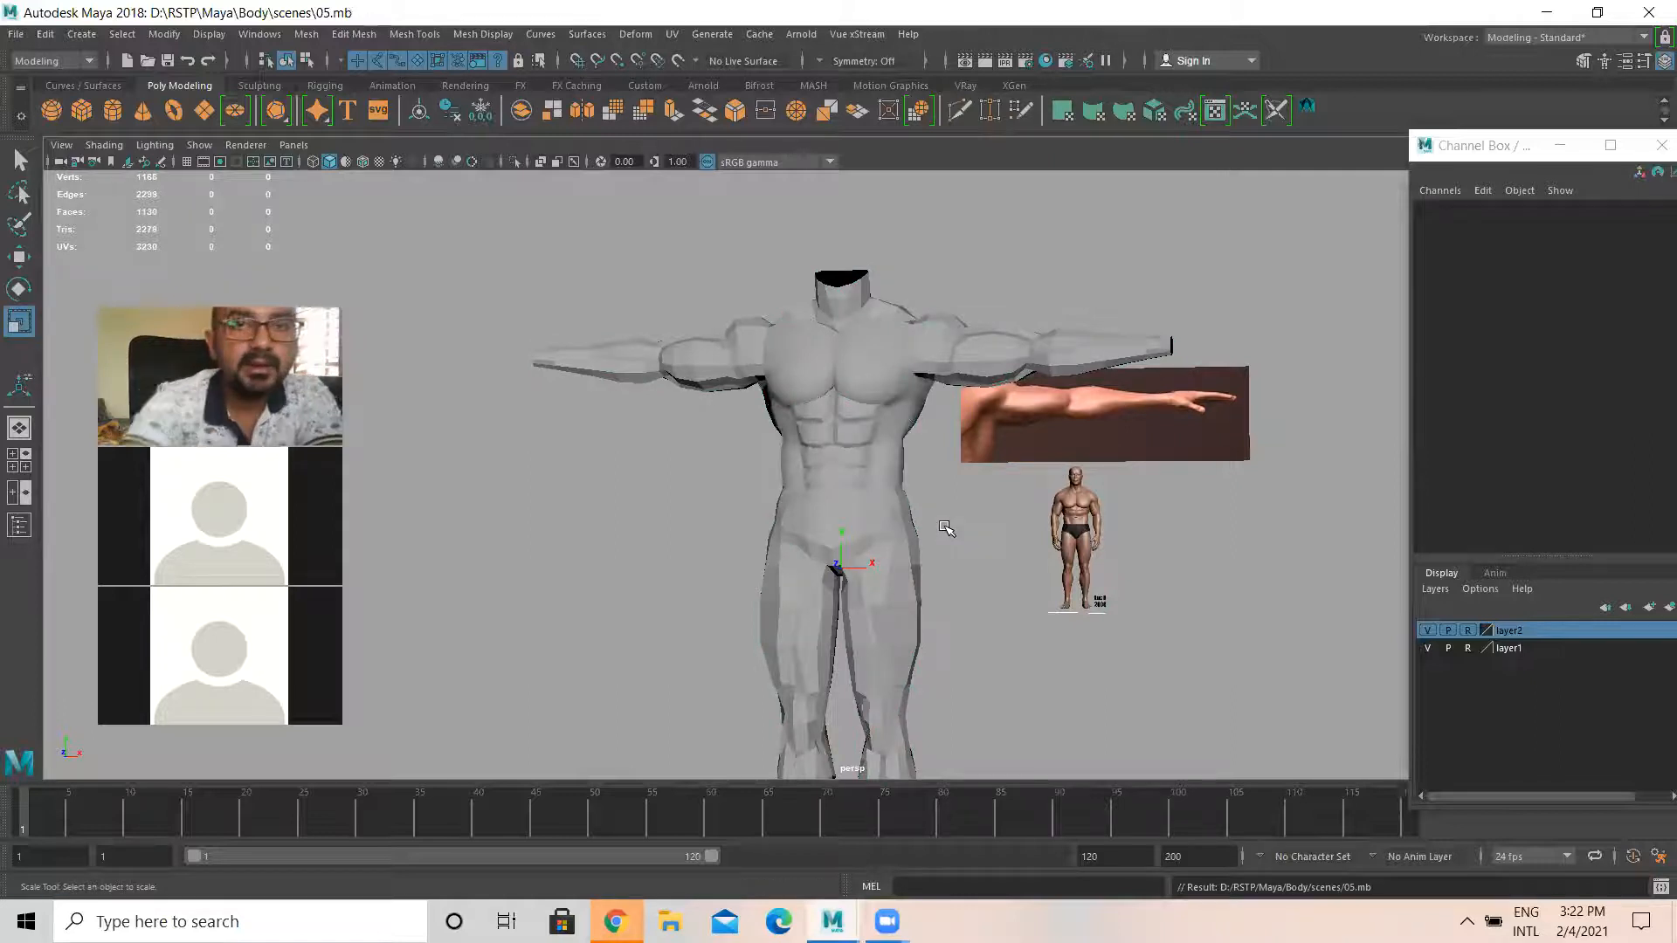